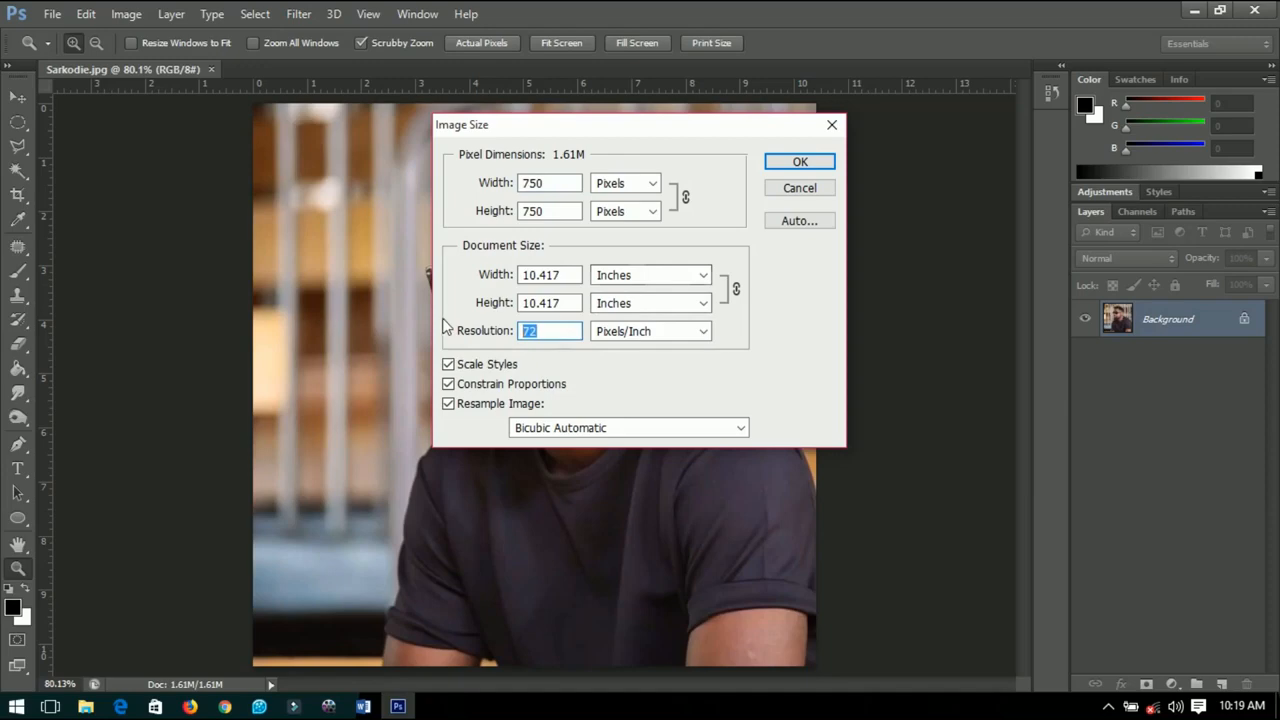
Set the image resolution to 300 pixels/inch and fit the whole picture in view
text(300)
key(Return)
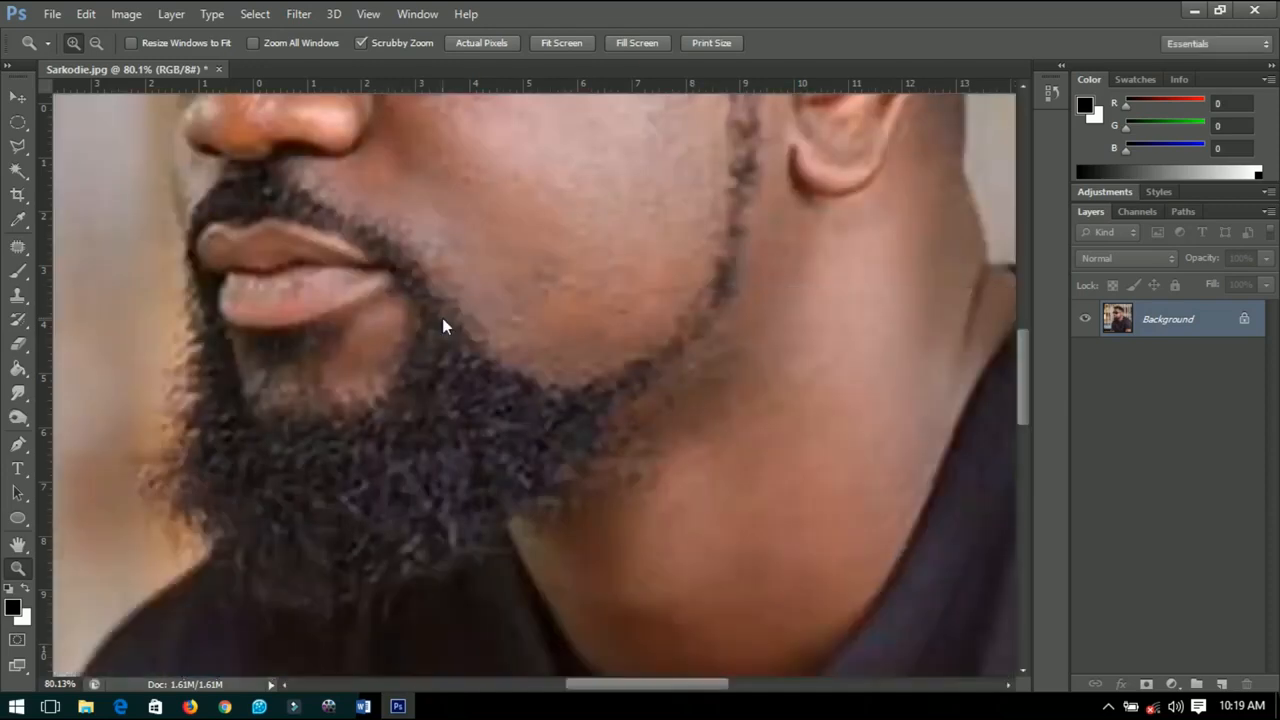
key(ctrl+0)
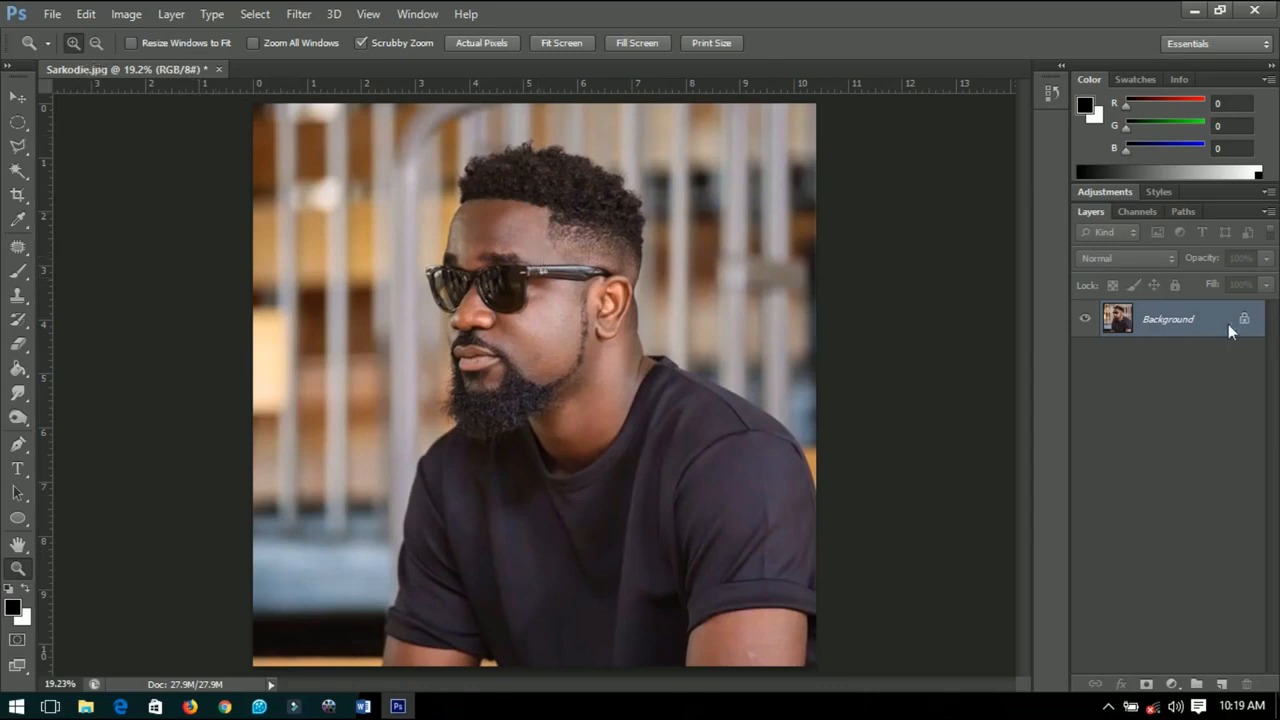
Convert the locked Background into a regular layer with the default name, Layer 0
double_click(1135, 316)
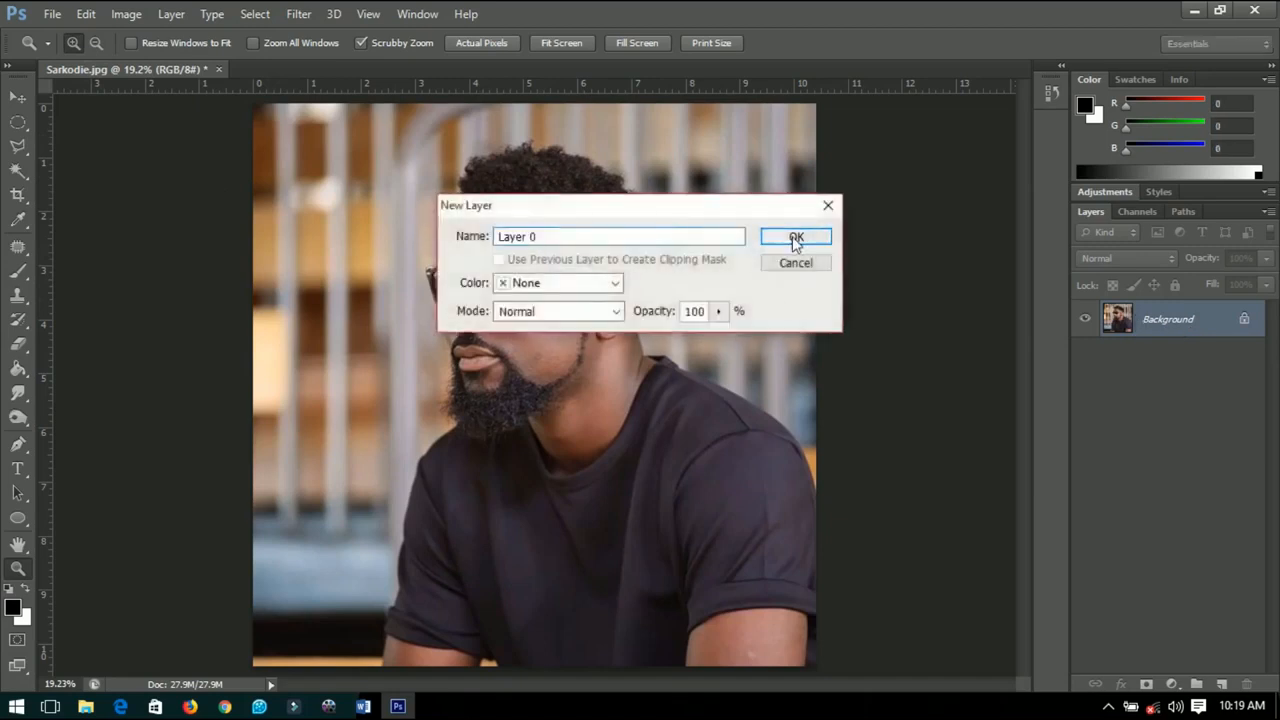
click(792, 236)
key(v)
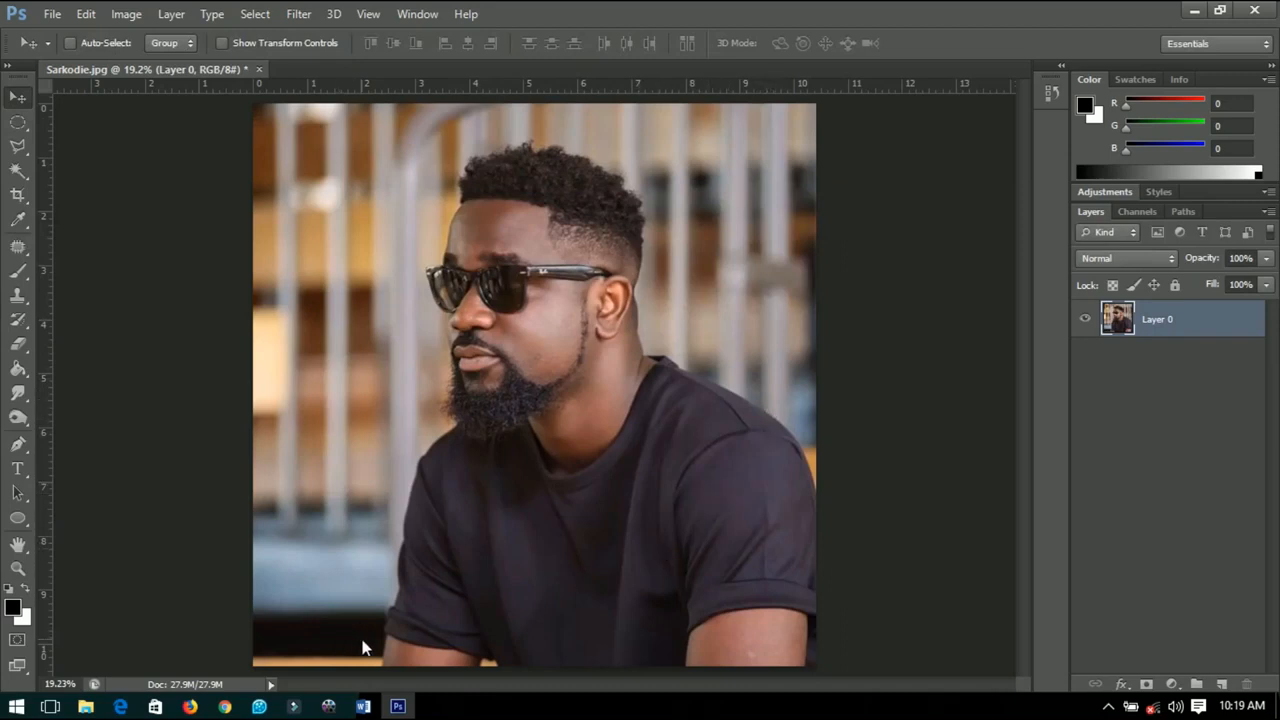
Activate the Polygonal Lasso tool for outlining the man, starting near his lower sleeve
right_click(18, 147)
click(70, 160)
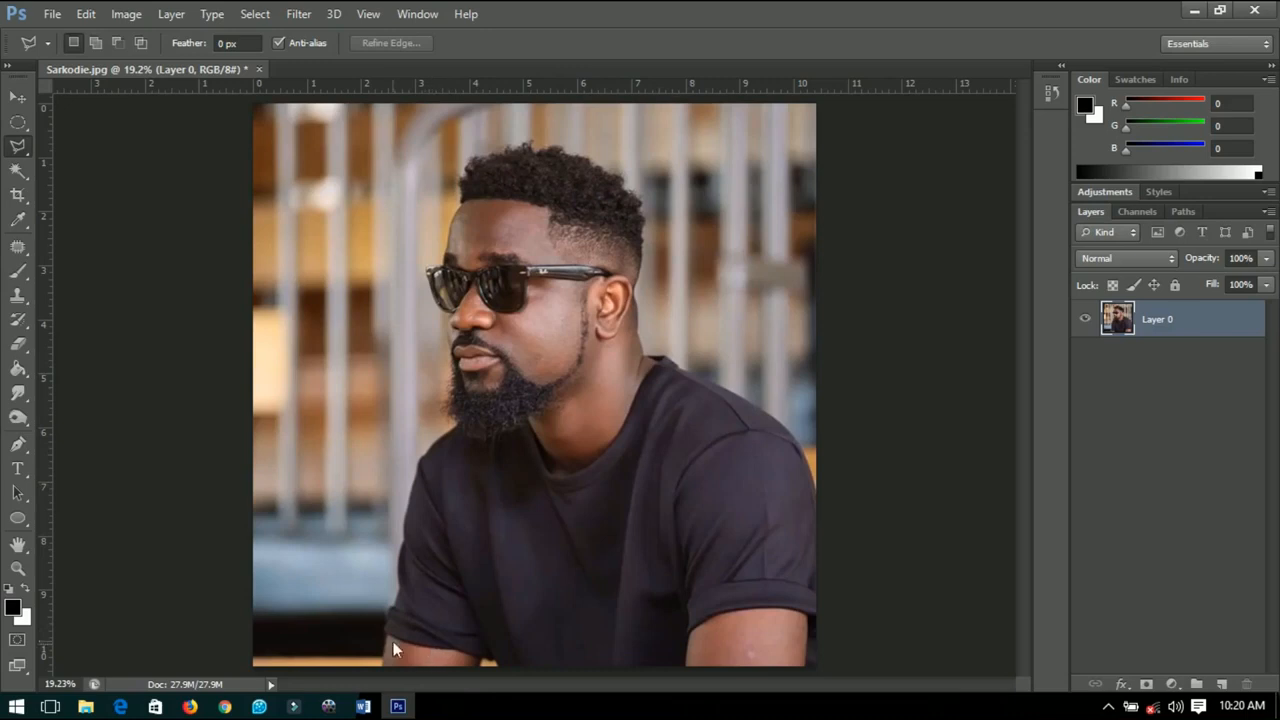
scroll(393, 641, down, 1)
scroll(393, 641, up, 1)
scroll(412, 595, up, 1)
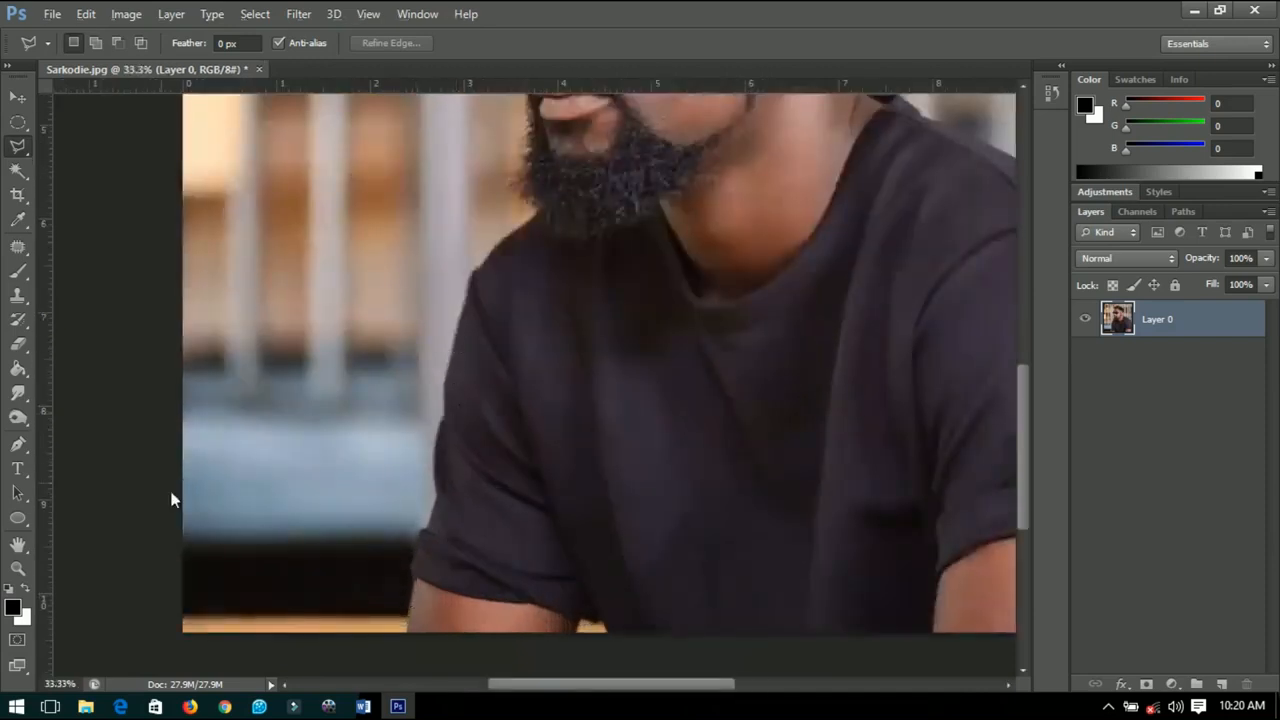
click(15, 153)
click(92, 145)
scroll(561, 488, down, 1)
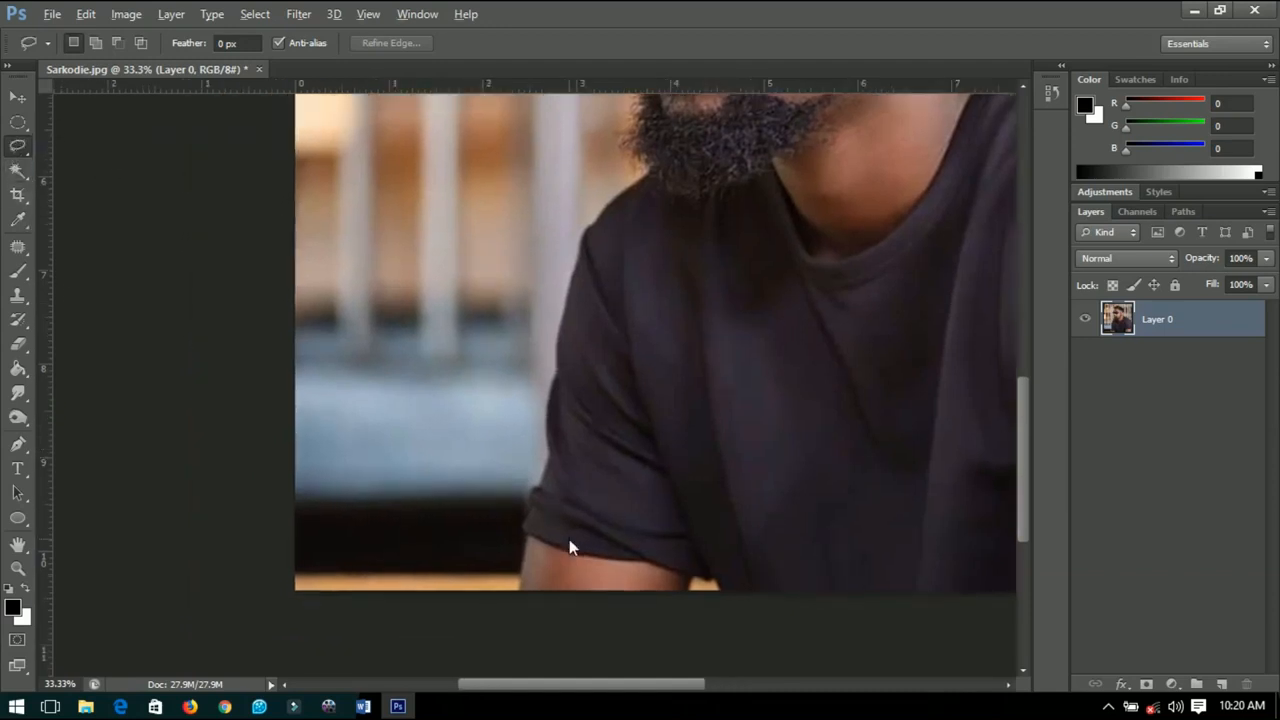
scroll(383, 634, up, 2)
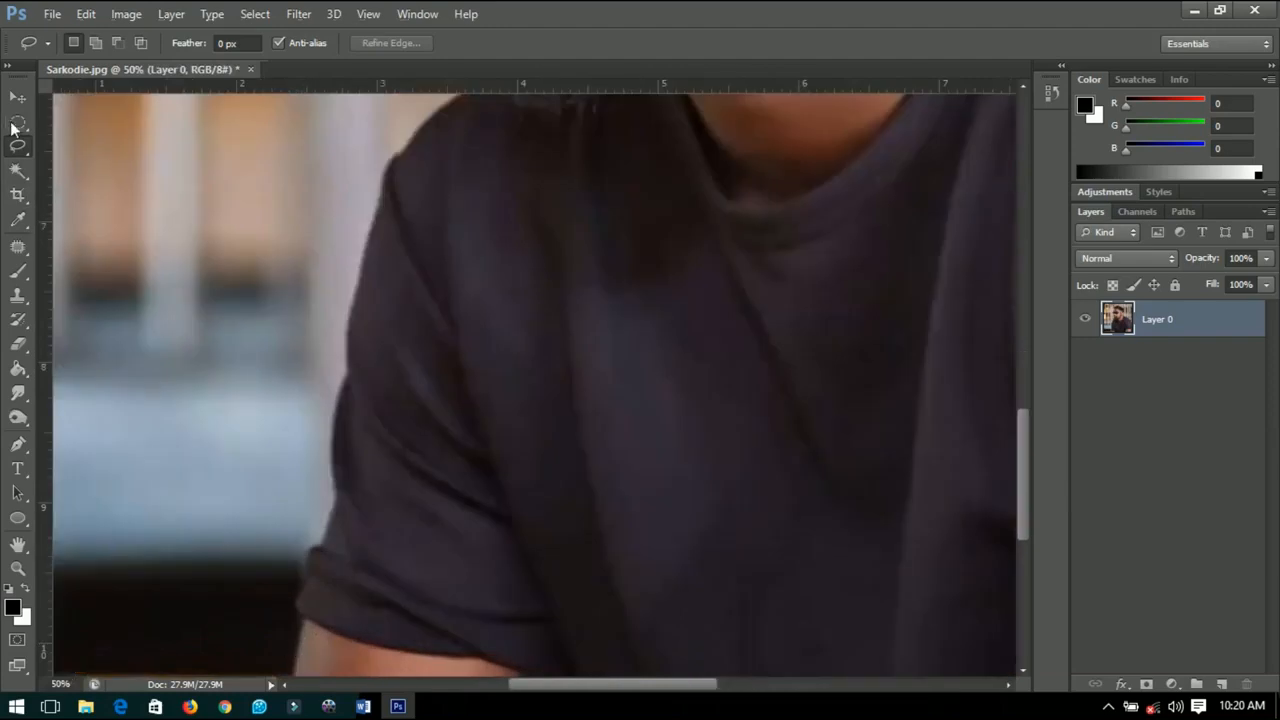
click(17, 124)
click(17, 146)
click(90, 163)
Trace a Polygonal Lasso outline from the image's lower edge up the arm, sleeve and shoulder to the beard
mouse_move(291, 639)
mouse_down()
mouse_move(459, 473)
mouse_move(512, 507)
mouse_up()
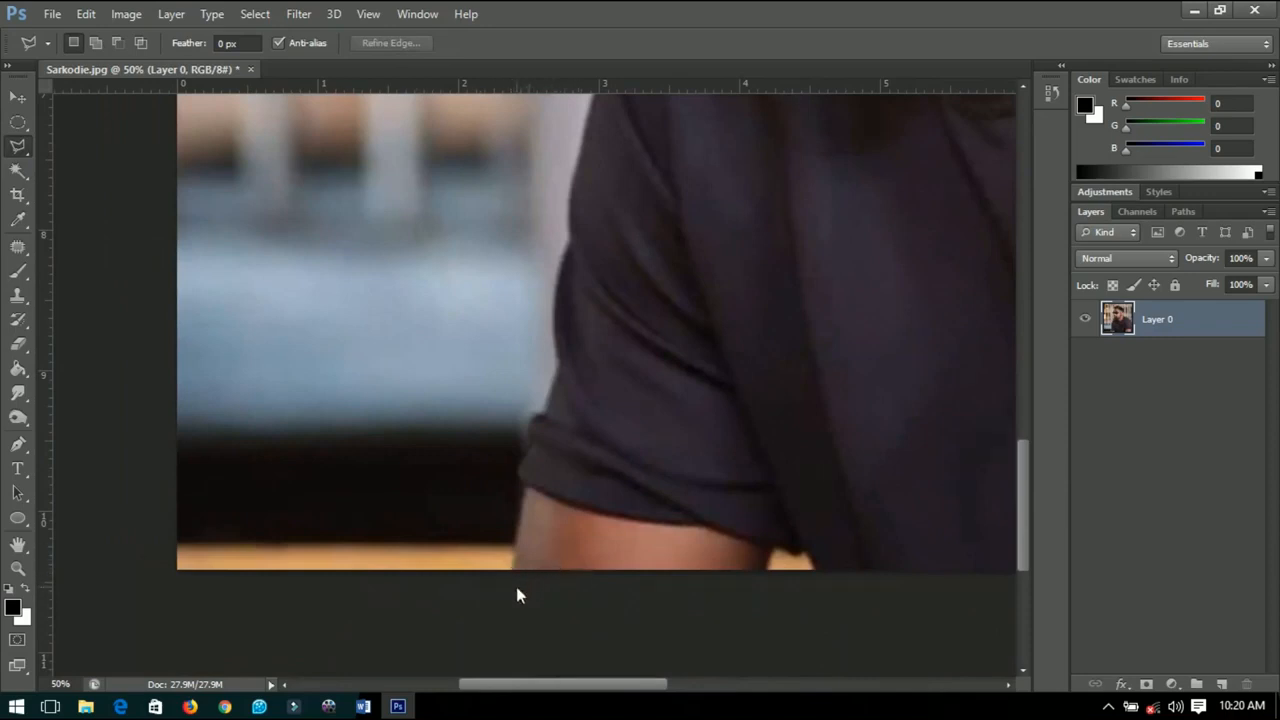
click(517, 473)
click(536, 415)
scroll(560, 340, up, 5)
scroll(660, 400, up, 5)
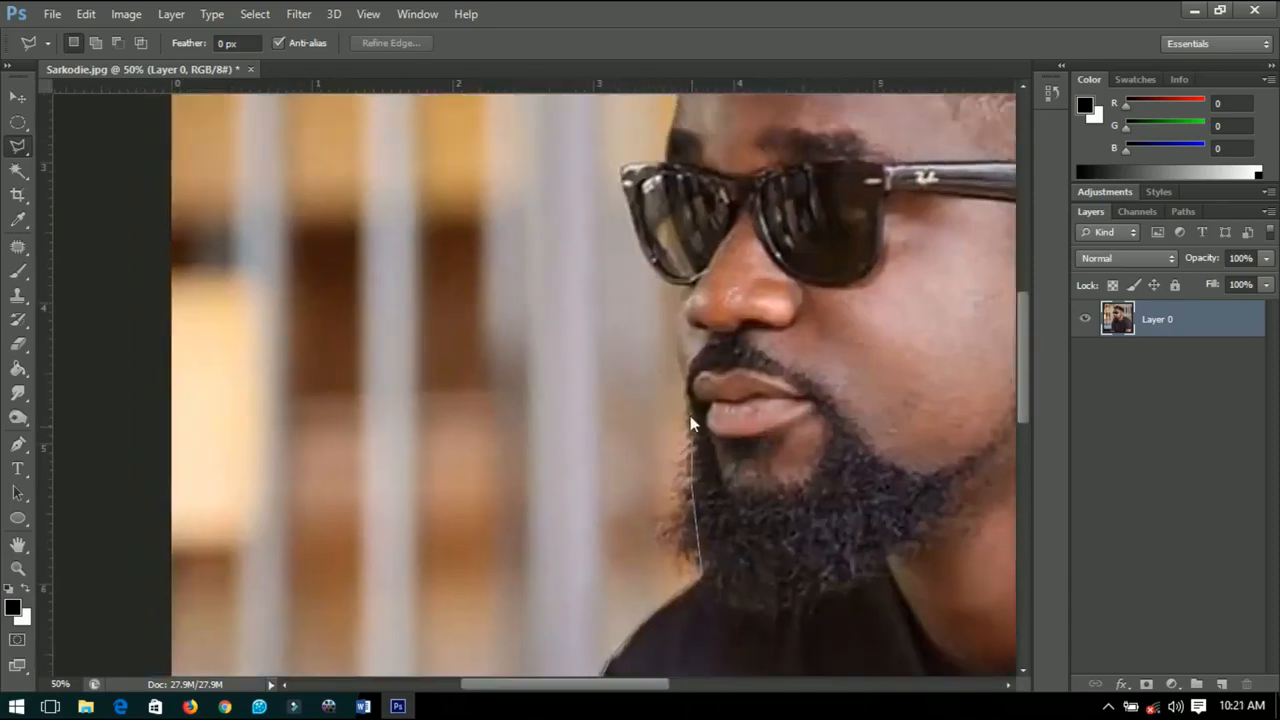
Continue the lasso outline past the nose, around the front of the sunglasses and up the forehead to the hairline
scroll(686, 285, up, 2)
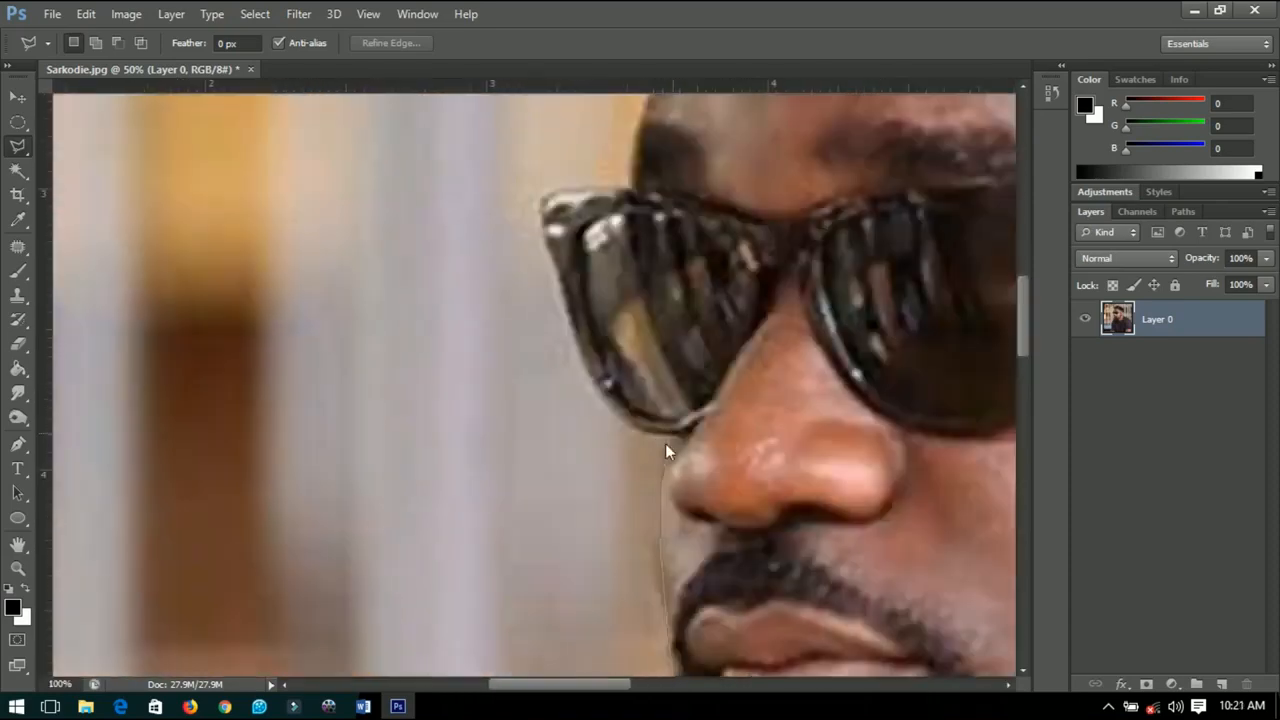
click(543, 203)
click(635, 204)
scroll(637, 208, up, 4)
click(658, 247)
scroll(659, 250, up, 5)
scroll(659, 250, right, 1)
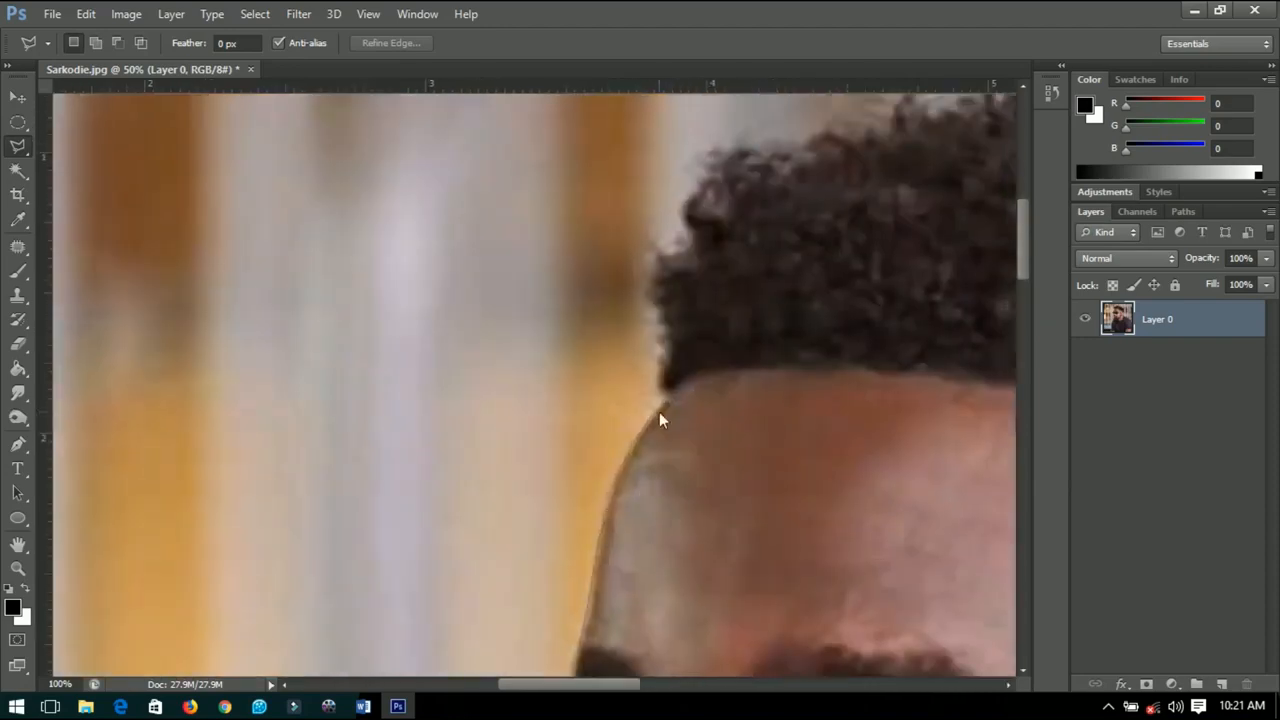
Continue the lasso outline along the front and top of the hair towards the back of the head
drag(805, 136, 410, 221)
click(480, 199)
click(565, 173)
click(635, 166)
click(653, 210)
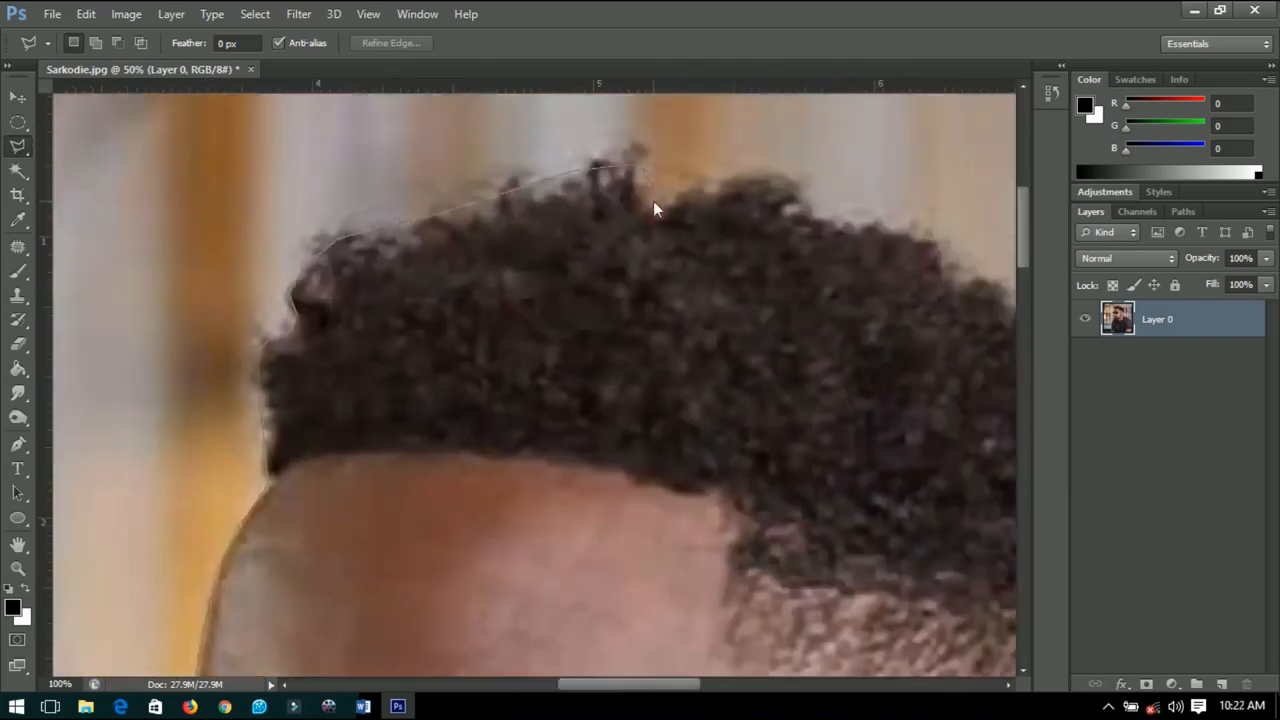
click(750, 180)
click(804, 181)
drag(888, 244, 476, 228)
click(522, 224)
click(620, 290)
click(695, 318)
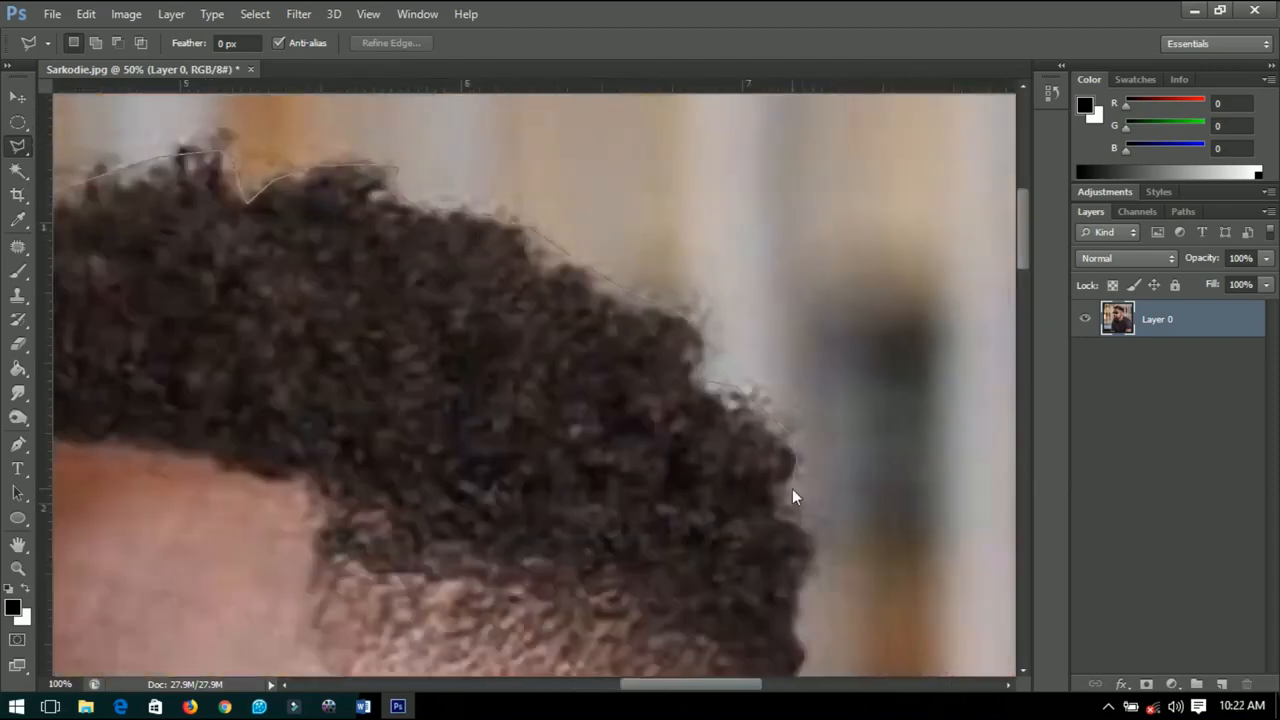
Continue the lasso outline down the back of the head and behind the ear
click(812, 535)
drag(800, 534, 802, 298)
click(796, 450)
click(789, 568)
drag(784, 566, 868, 259)
click(844, 398)
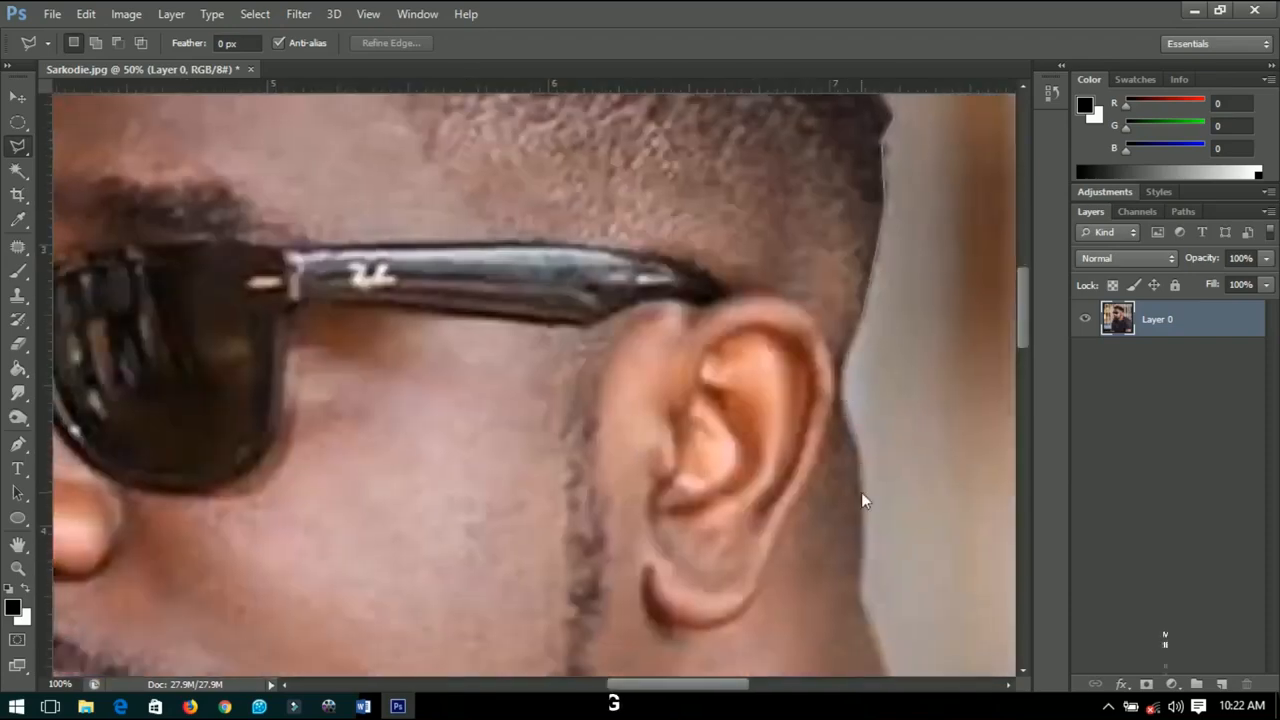
click(861, 492)
Continue the lasso outline down the neck, over the shirt collar and onto the shoulder
drag(864, 590, 666, 369)
click(694, 485)
click(806, 490)
click(879, 554)
drag(886, 560, 477, 426)
click(600, 470)
click(670, 505)
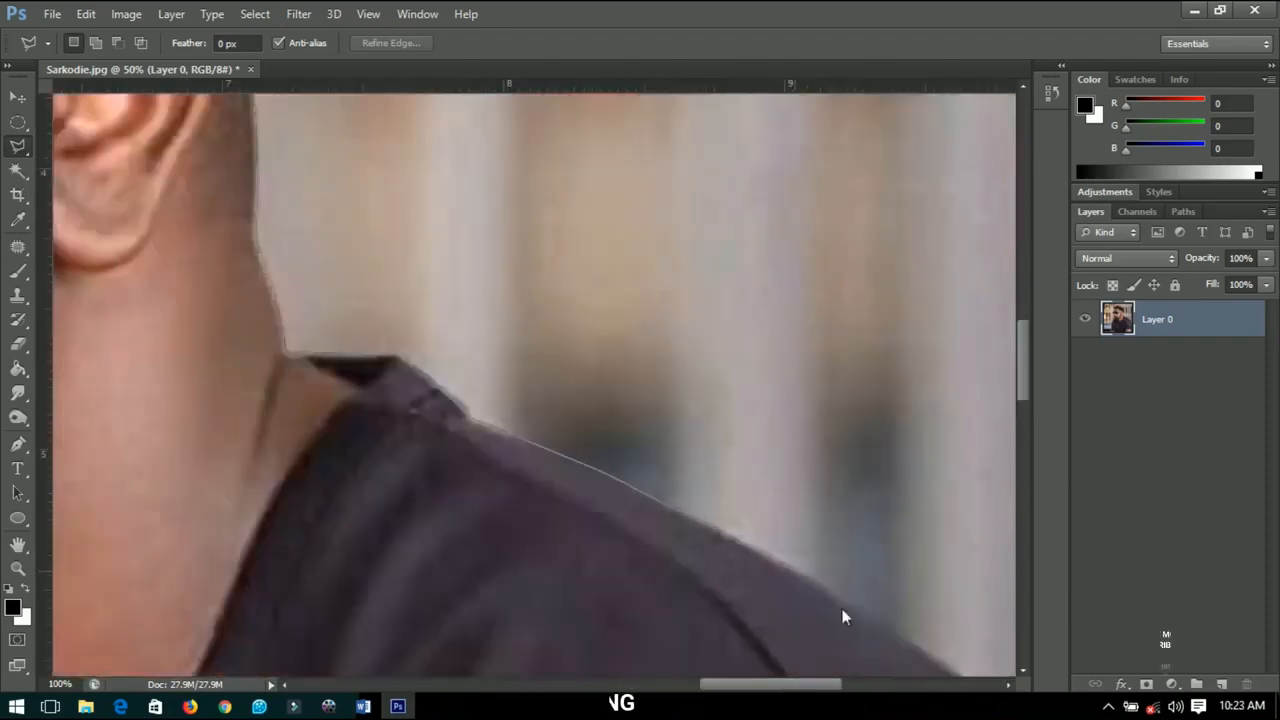
Continue the lasso outline down the sloping shoulder to the image's edge
drag(842, 611, 564, 347)
click(778, 507)
click(835, 592)
key(ctrl+minus)
drag(835, 592, 883, 526)
click(837, 608)
Carry the lasso outline around the outside of the canvas so that it encloses the background
key(ctrl+minus)
key(ctrl+minus)
key(ctrl+minus)
key(ctrl+minus)
click(870, 615)
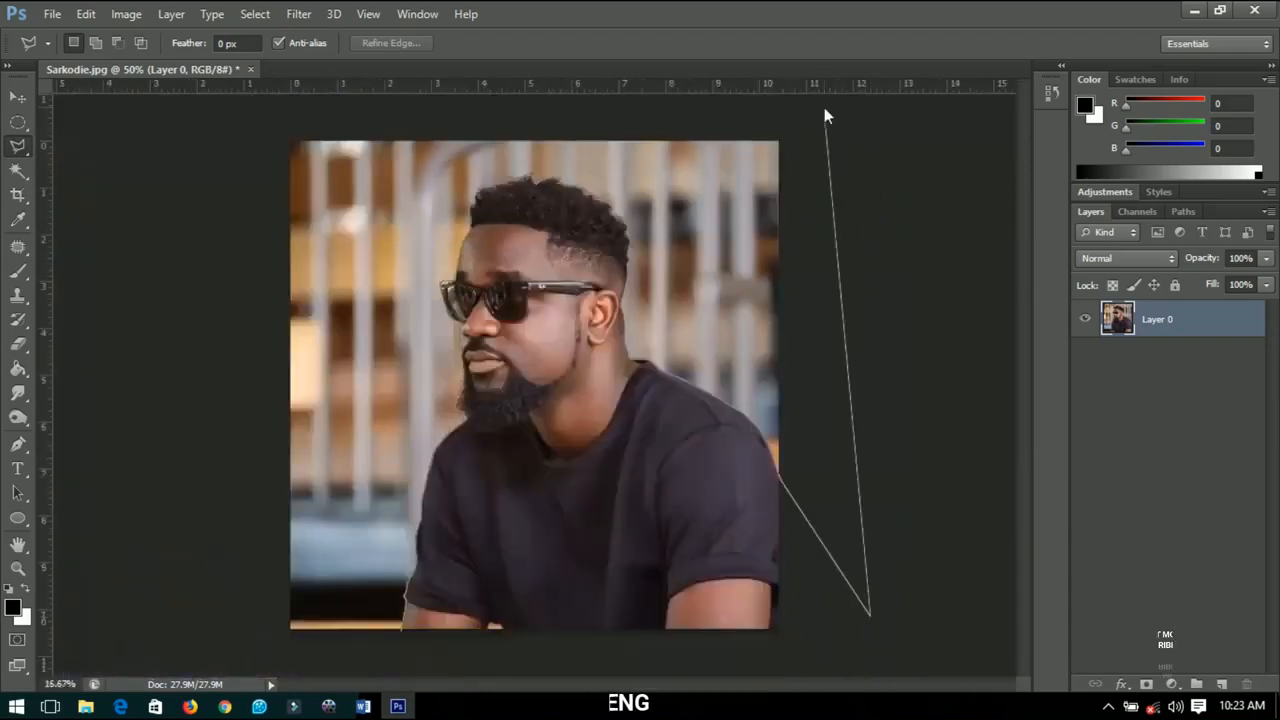
click(824, 117)
click(186, 129)
click(148, 640)
Add the dark background gap between the near arm and the image's edge to the selection
scroll(475, 640, up, 4)
scroll(434, 538, right, 5)
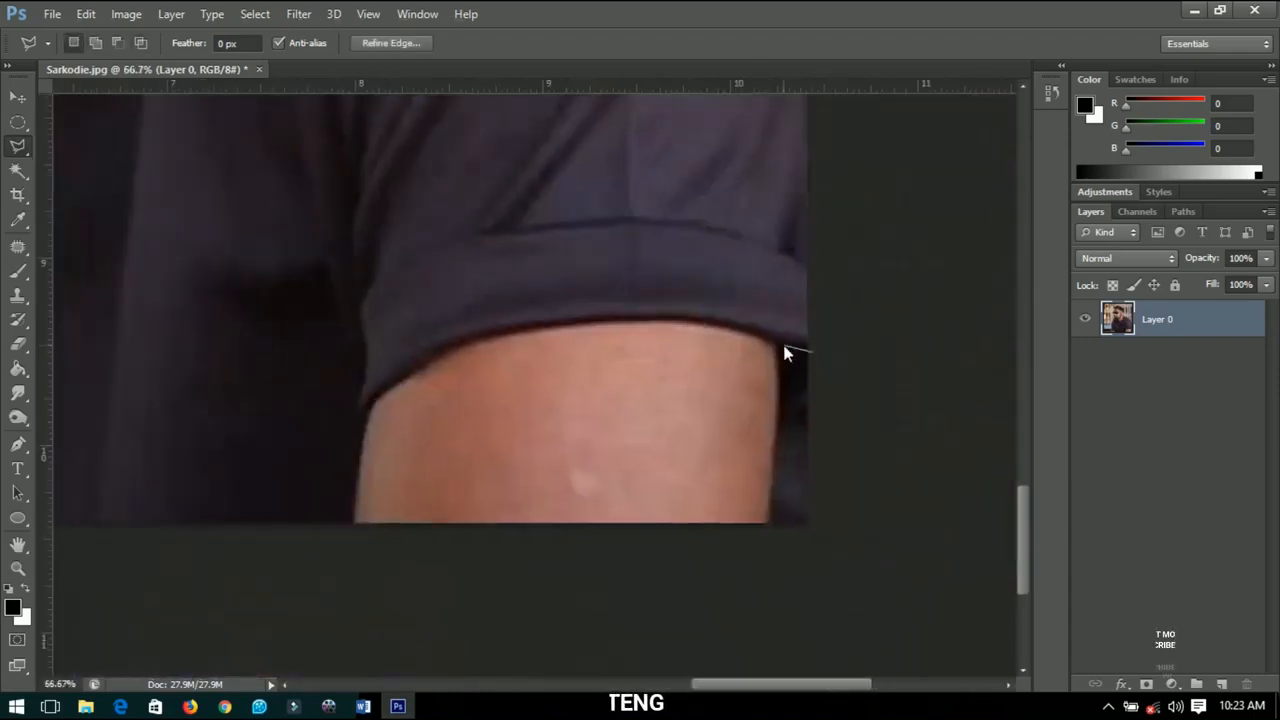
click(766, 528)
click(857, 528)
double_click(829, 386)
key(ctrl+0)
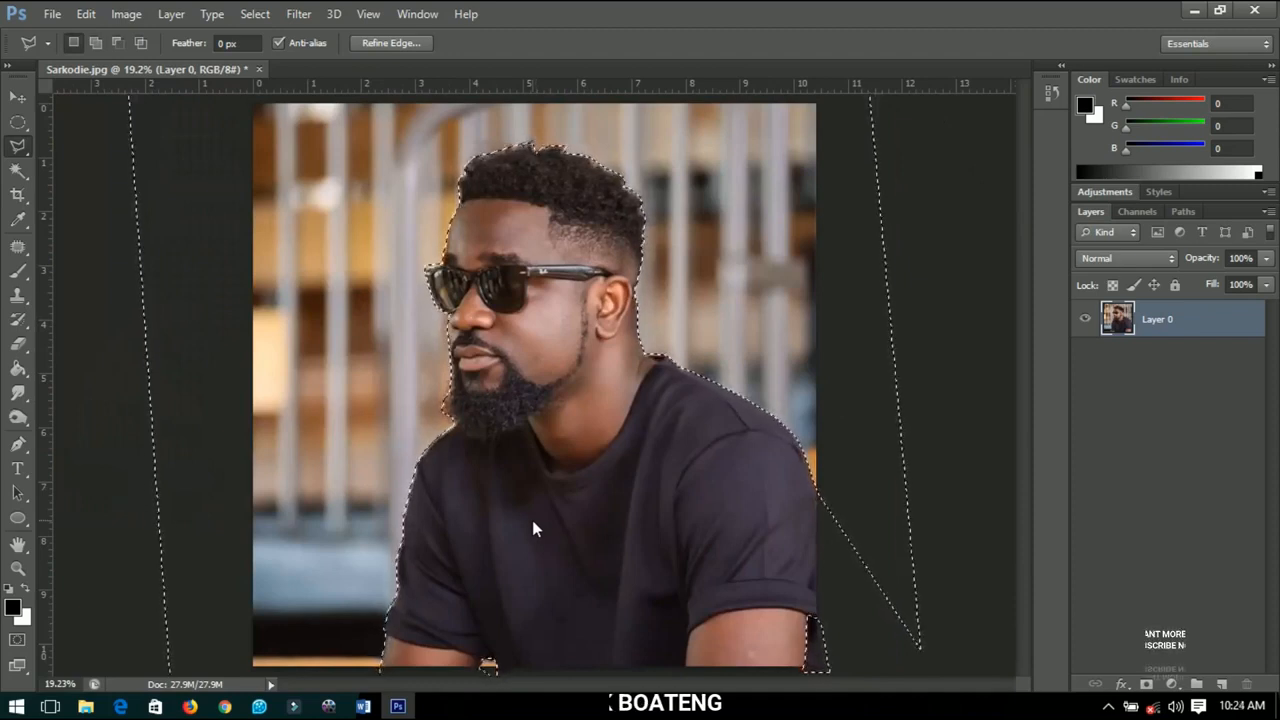
Try deleting the selected background and undo the deletion
key(Delete)
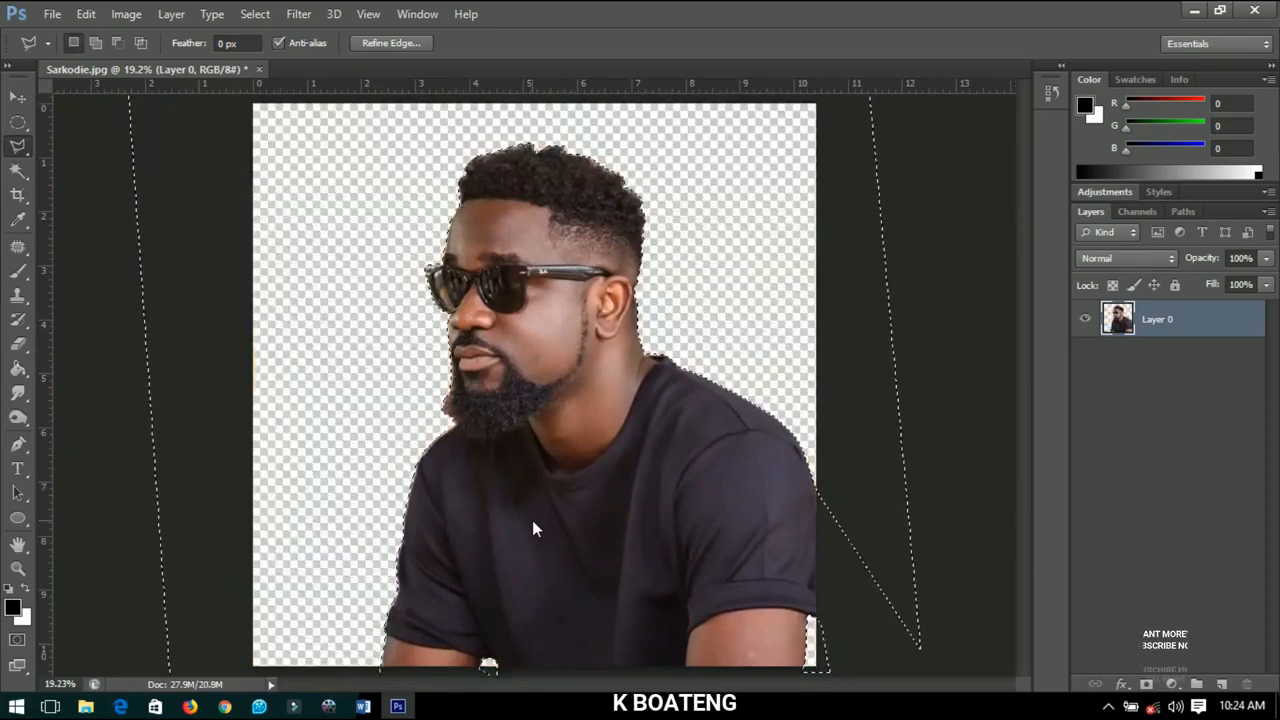
key(ctrl+z)
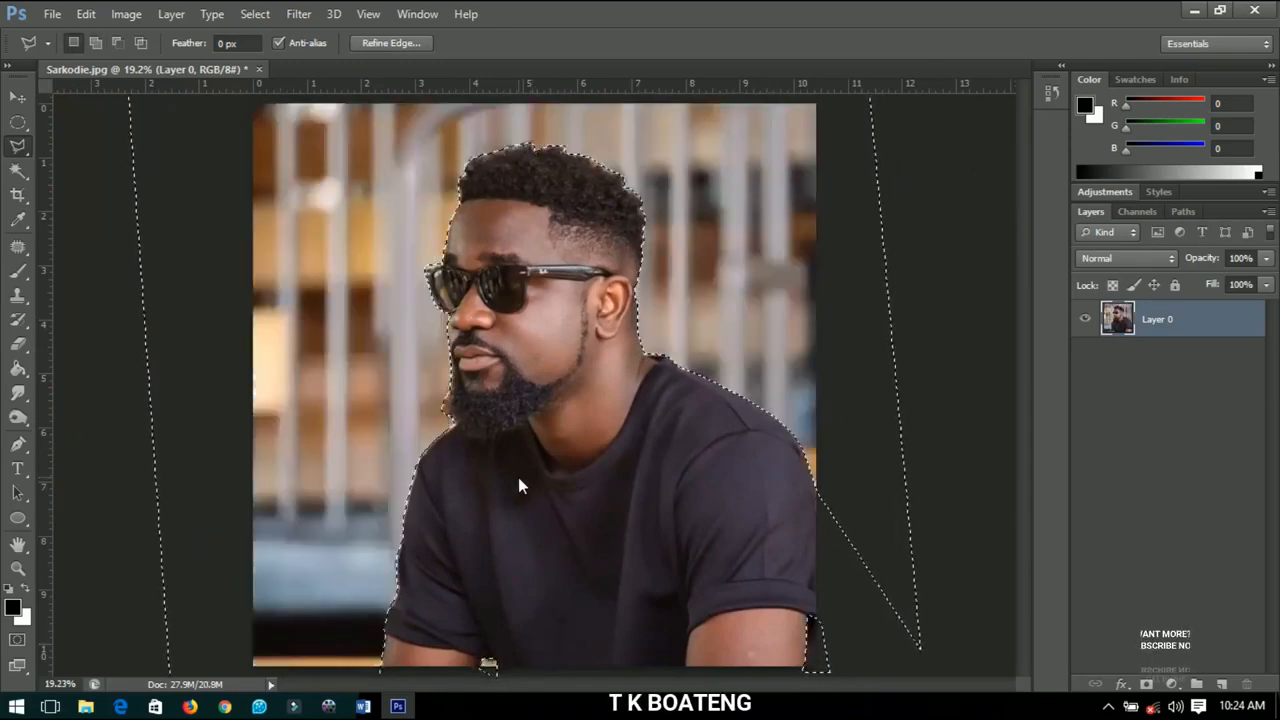
Cut the selected background onto its own layer and move Layer 0 with the man above it
right_click(720, 266)
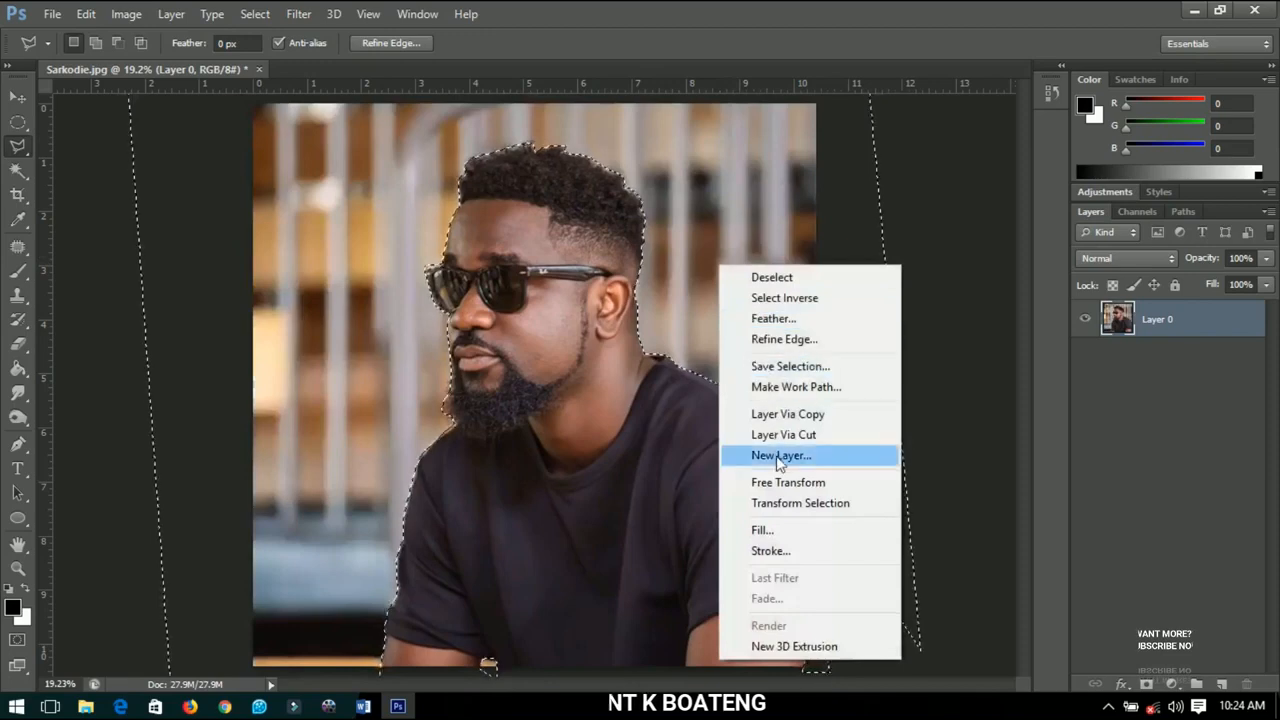
click(783, 434)
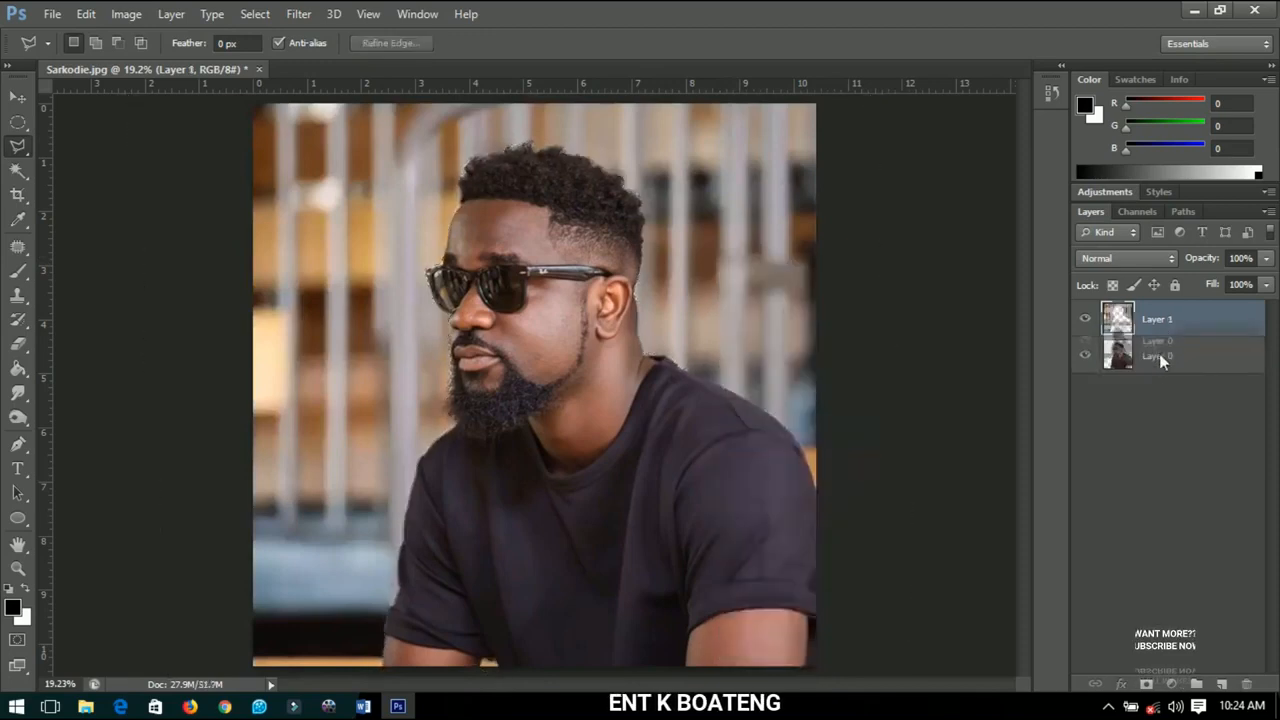
drag(1159, 353, 1158, 322)
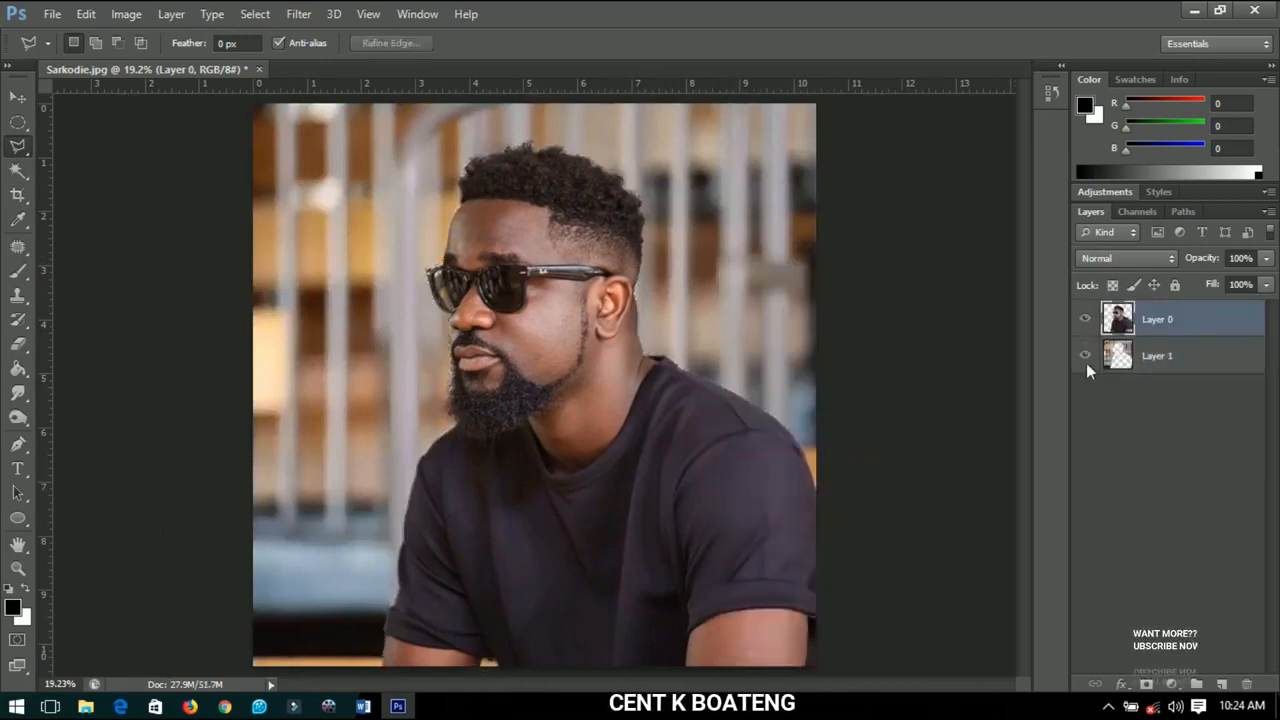
Toggle the visibility of the cut background layer, Layer 1, and leave it hidden
click(1086, 360)
click(1086, 360)
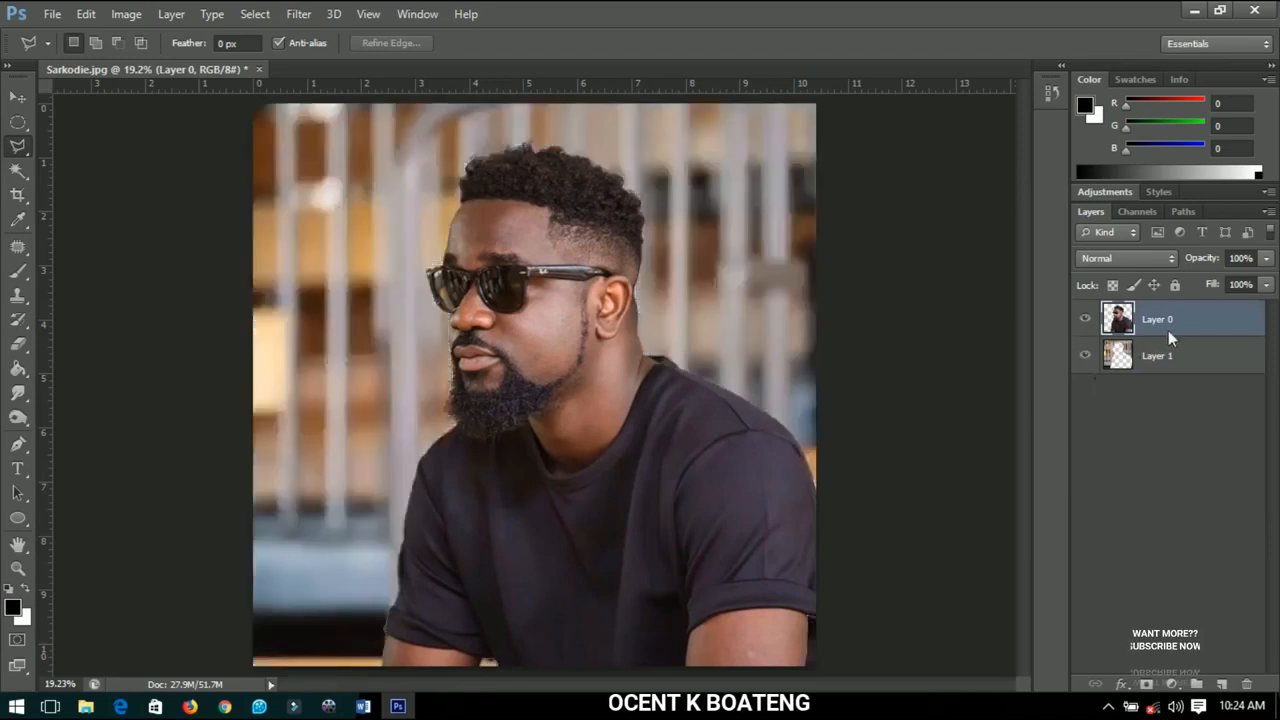
click(1085, 355)
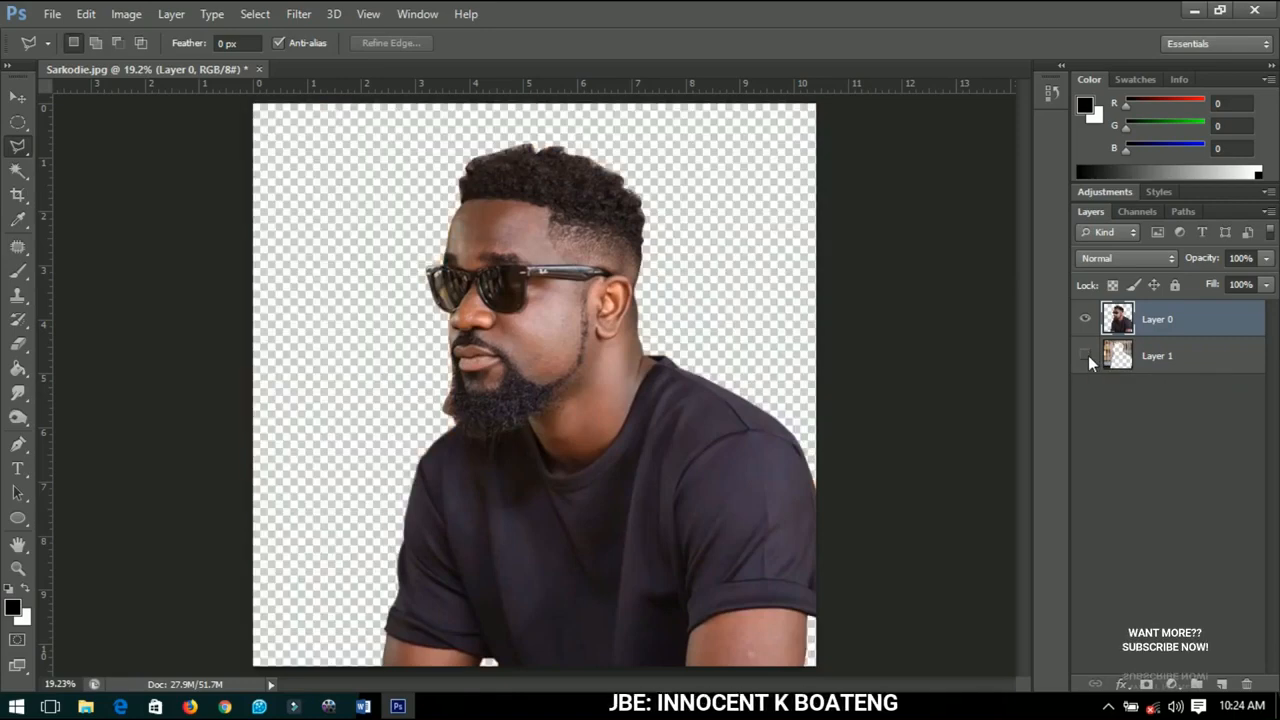
Add a white Solid Color fill layer and place it directly beneath the man's layer, Layer 0
click(1144, 352)
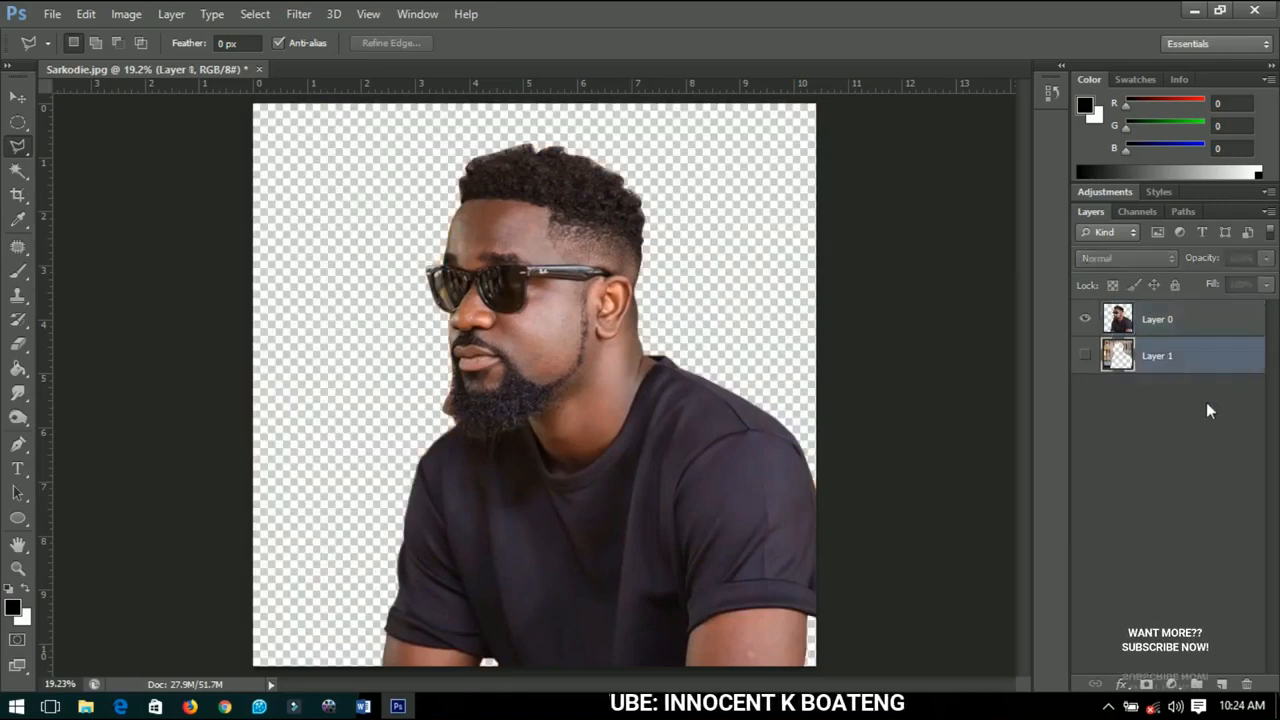
click(1176, 666)
click(1174, 683)
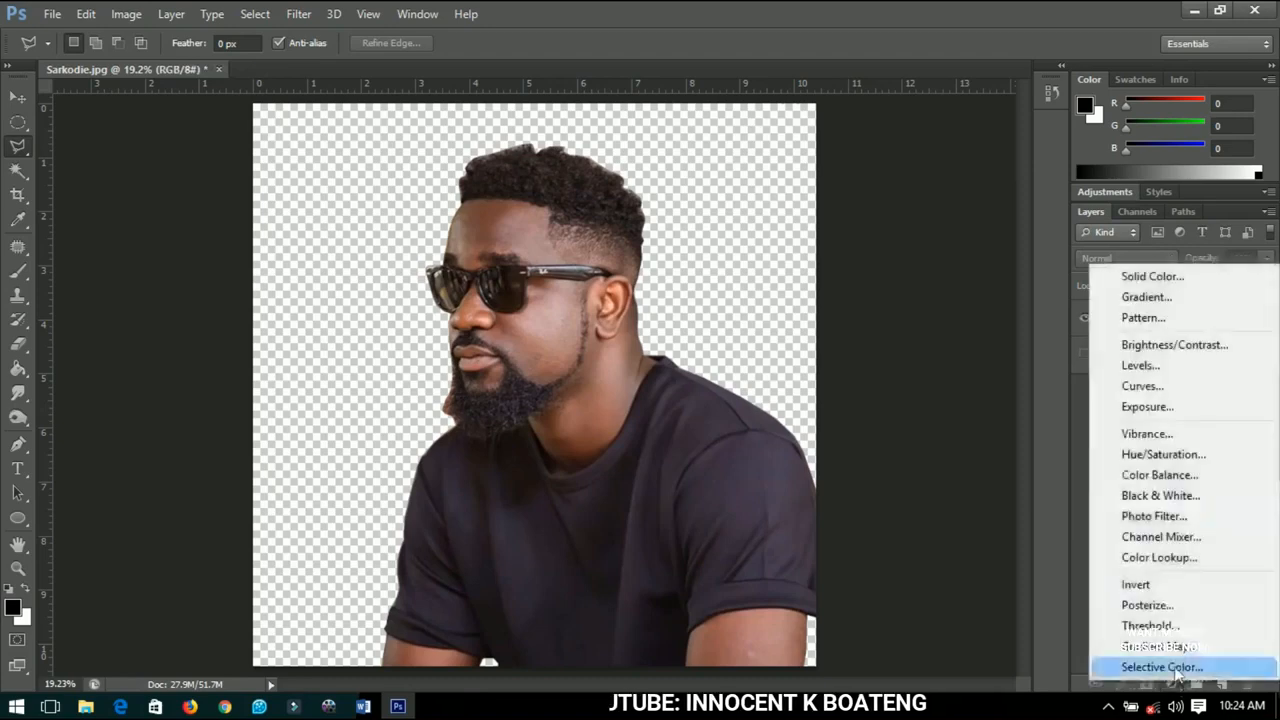
click(1150, 276)
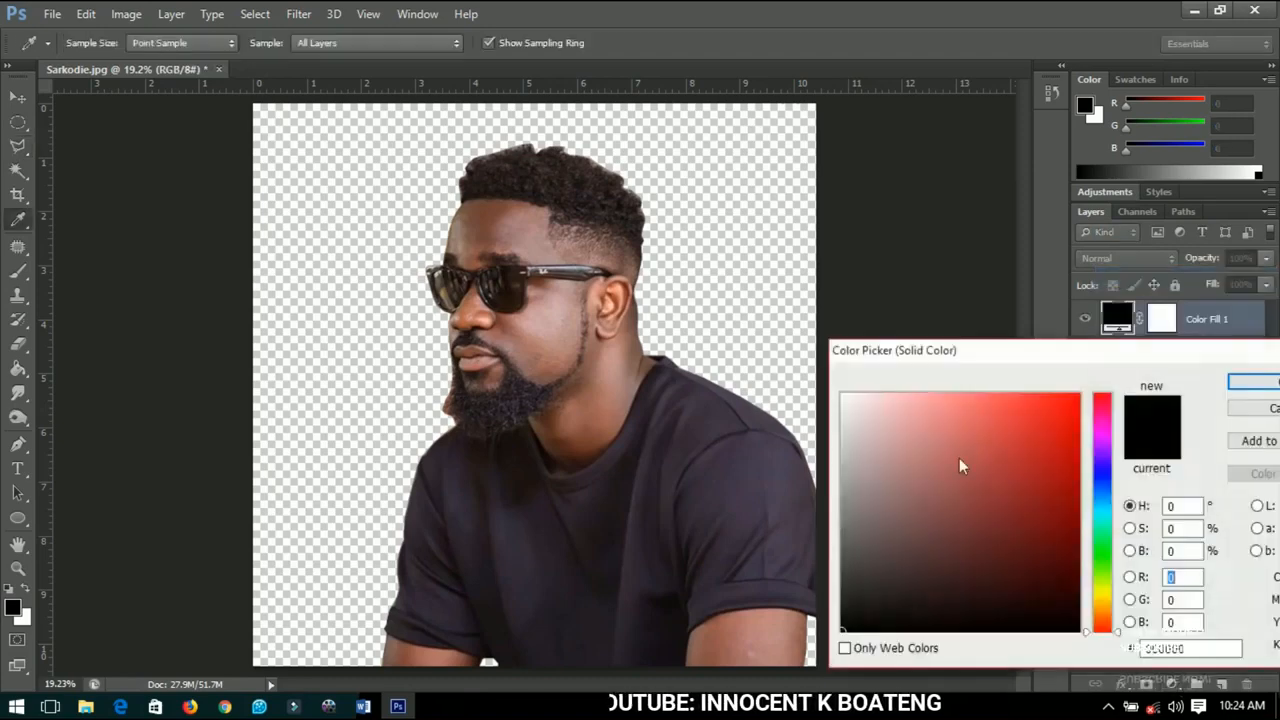
drag(959, 462, 832, 375)
click(1252, 382)
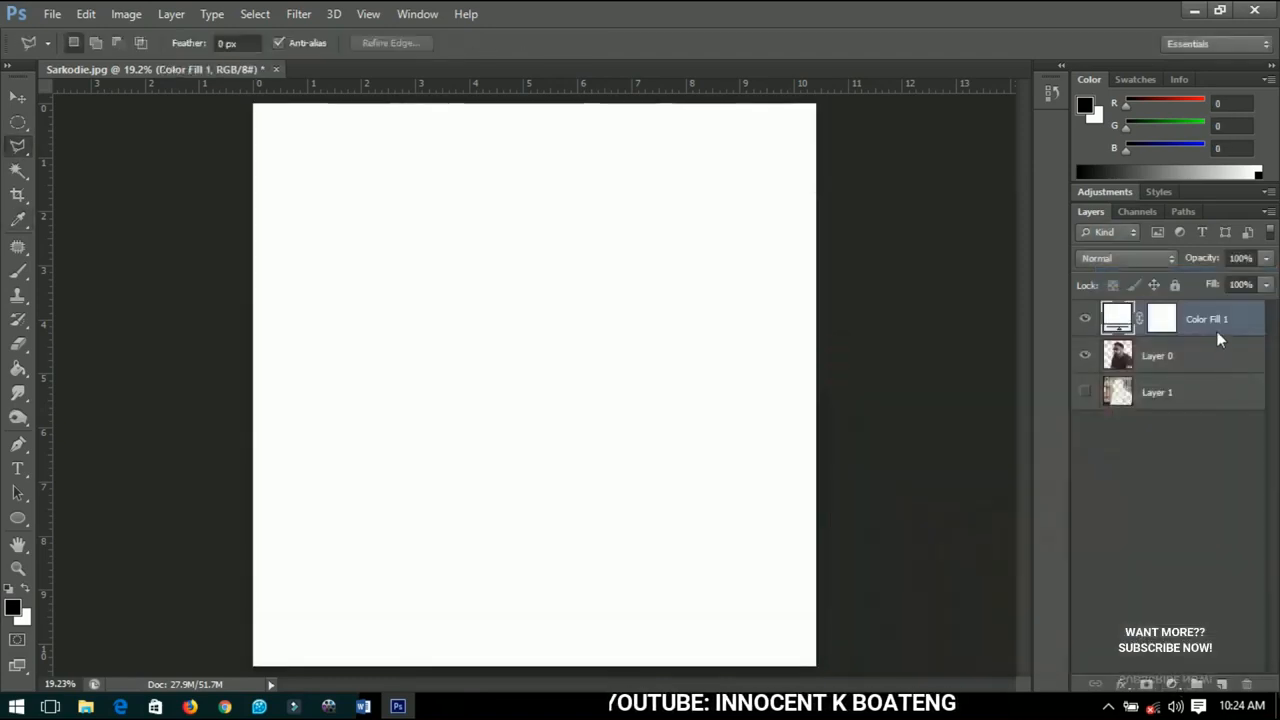
drag(1216, 331, 1203, 372)
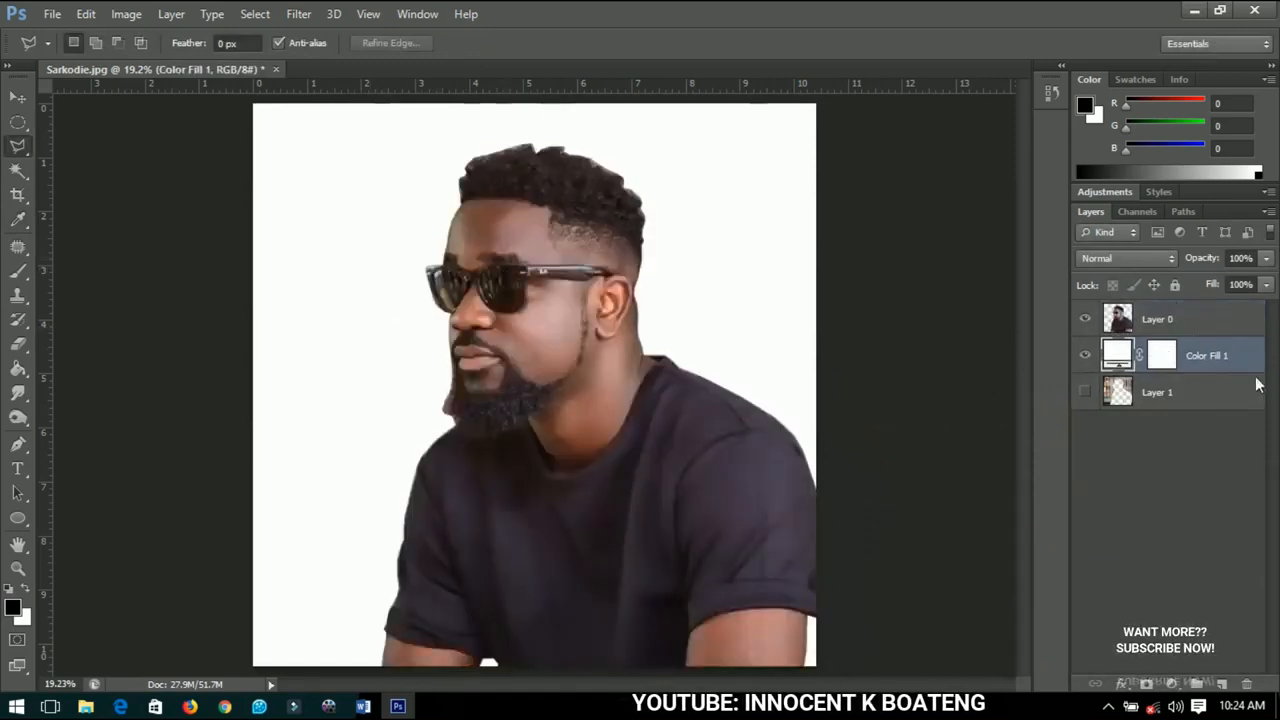
Add a new layer directly above the man's layer, Layer 0, and rename it "lines"
click(1195, 320)
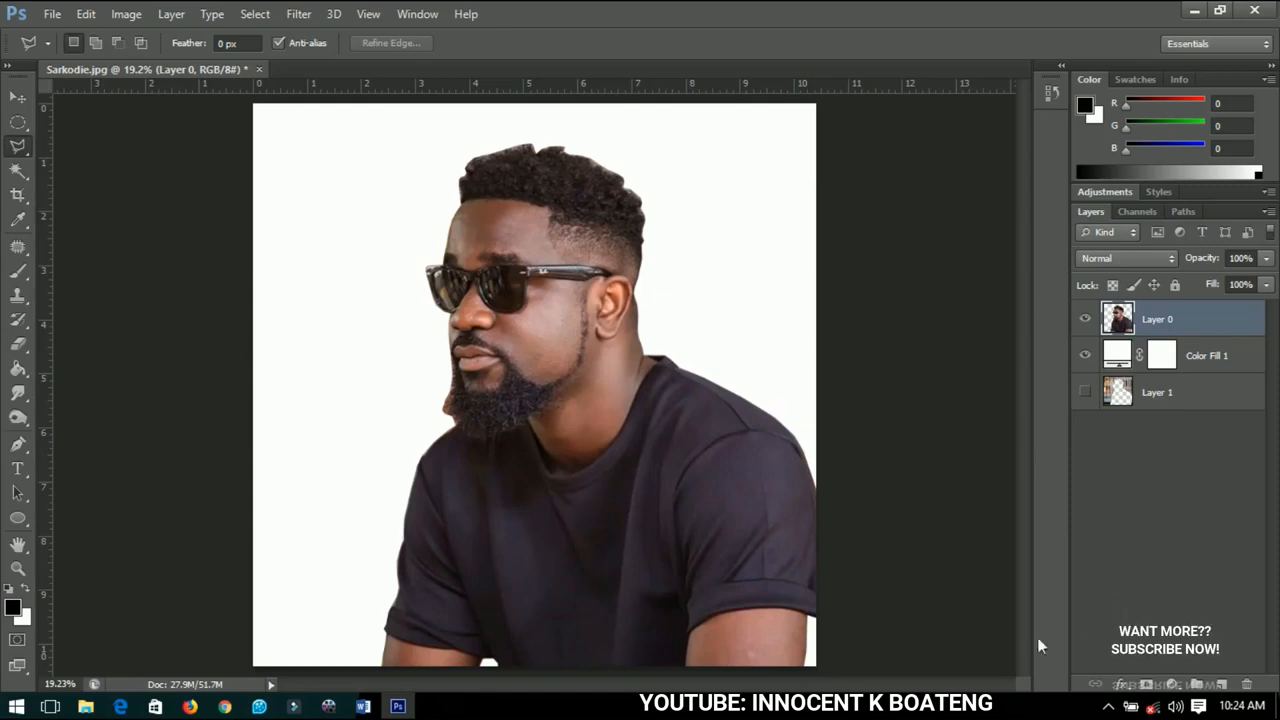
click(1222, 684)
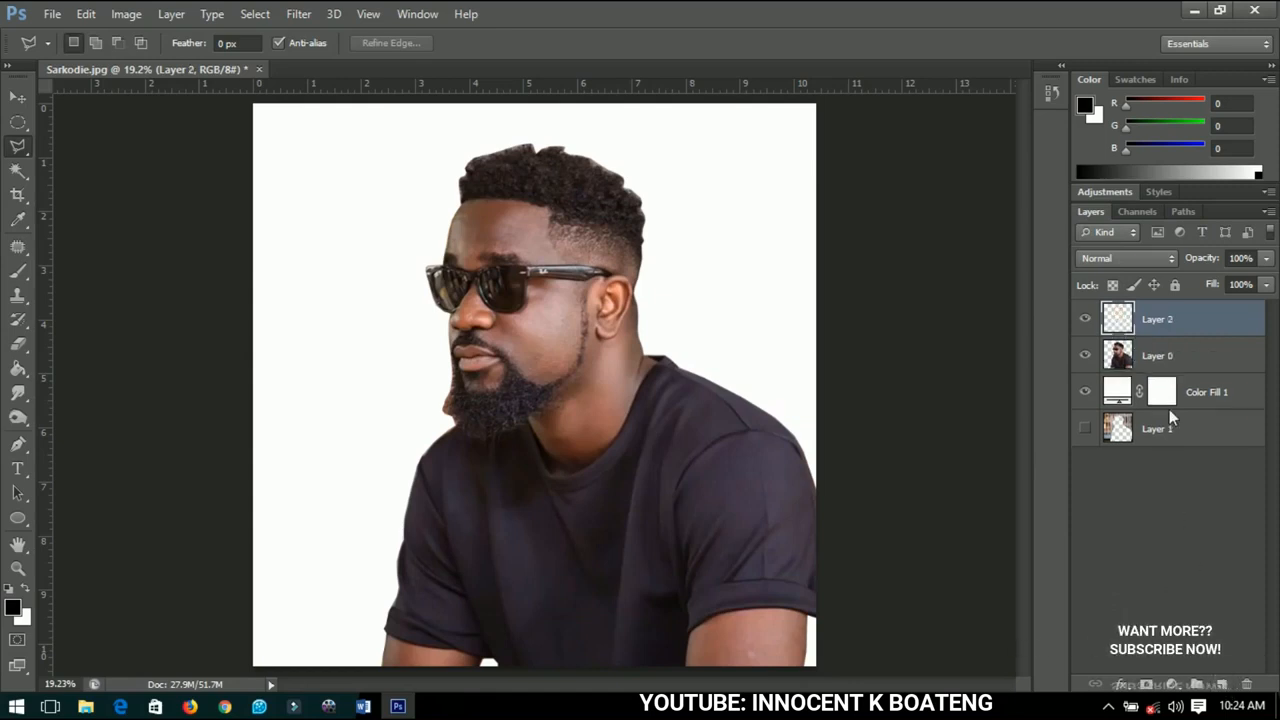
double_click(1157, 320)
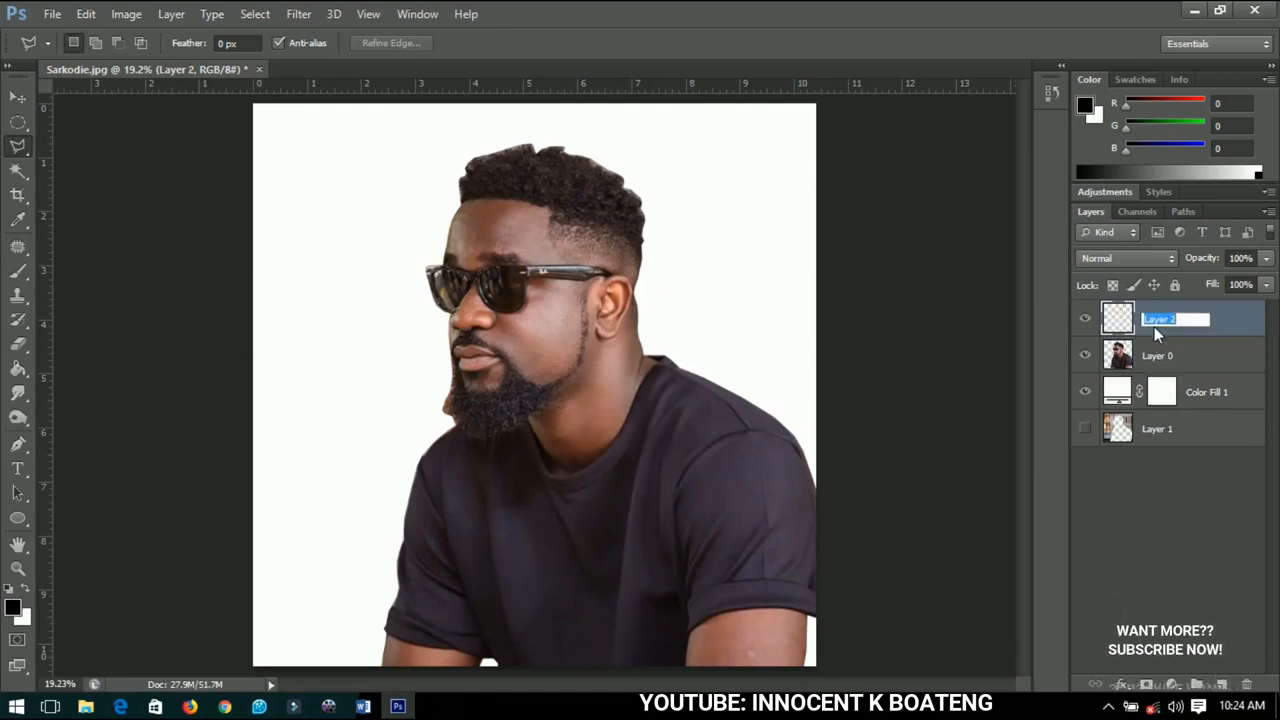
text(len)
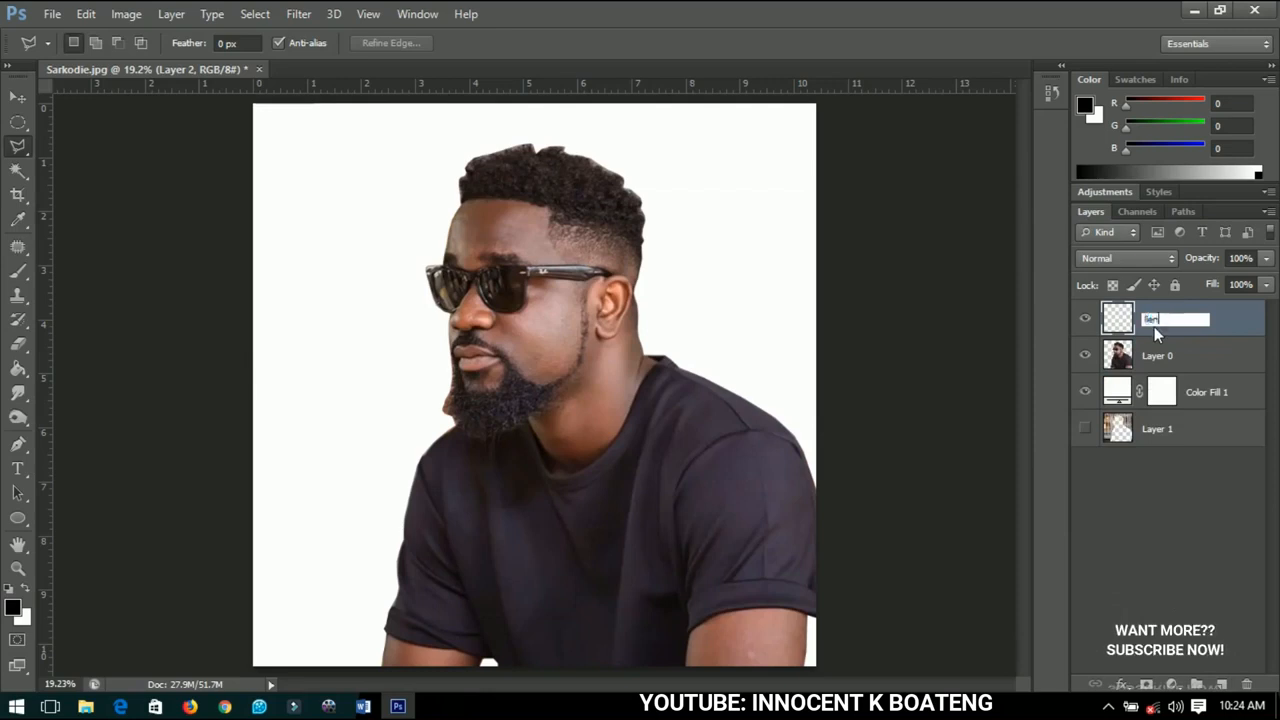
text(es)
key(Return)
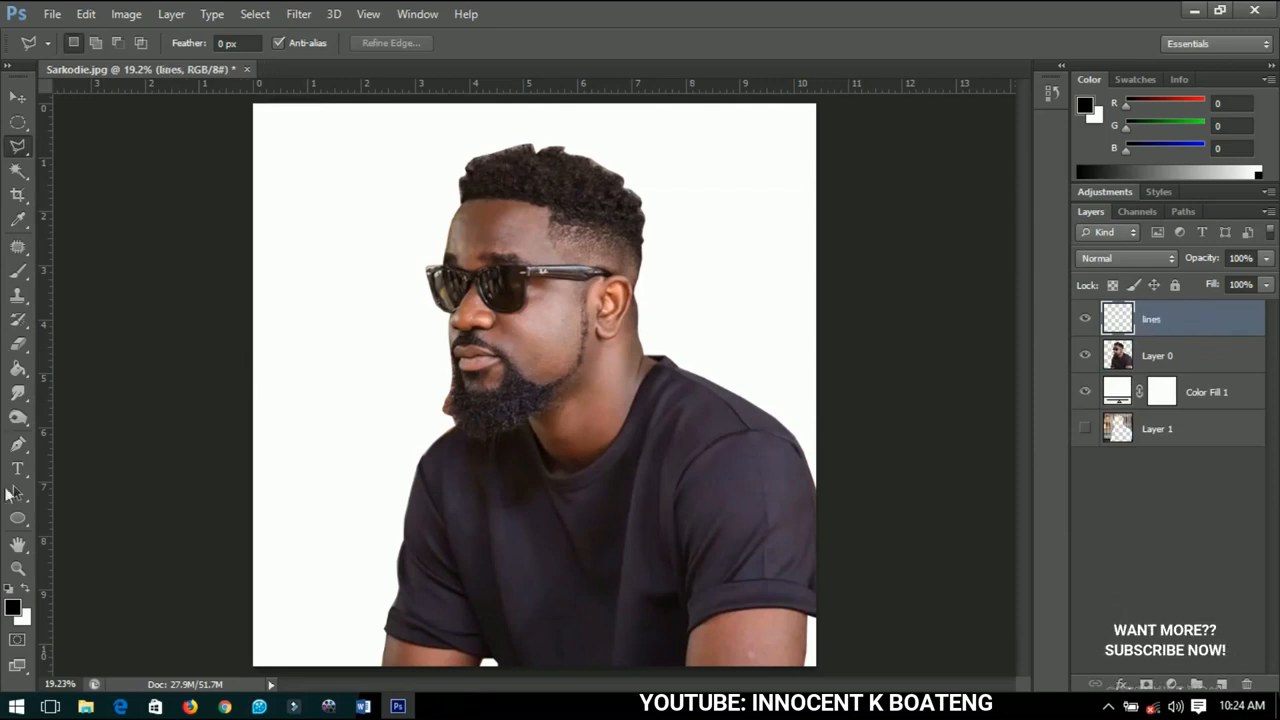
Choose the Pen tool and set its drawing mode to Path
click(17, 443)
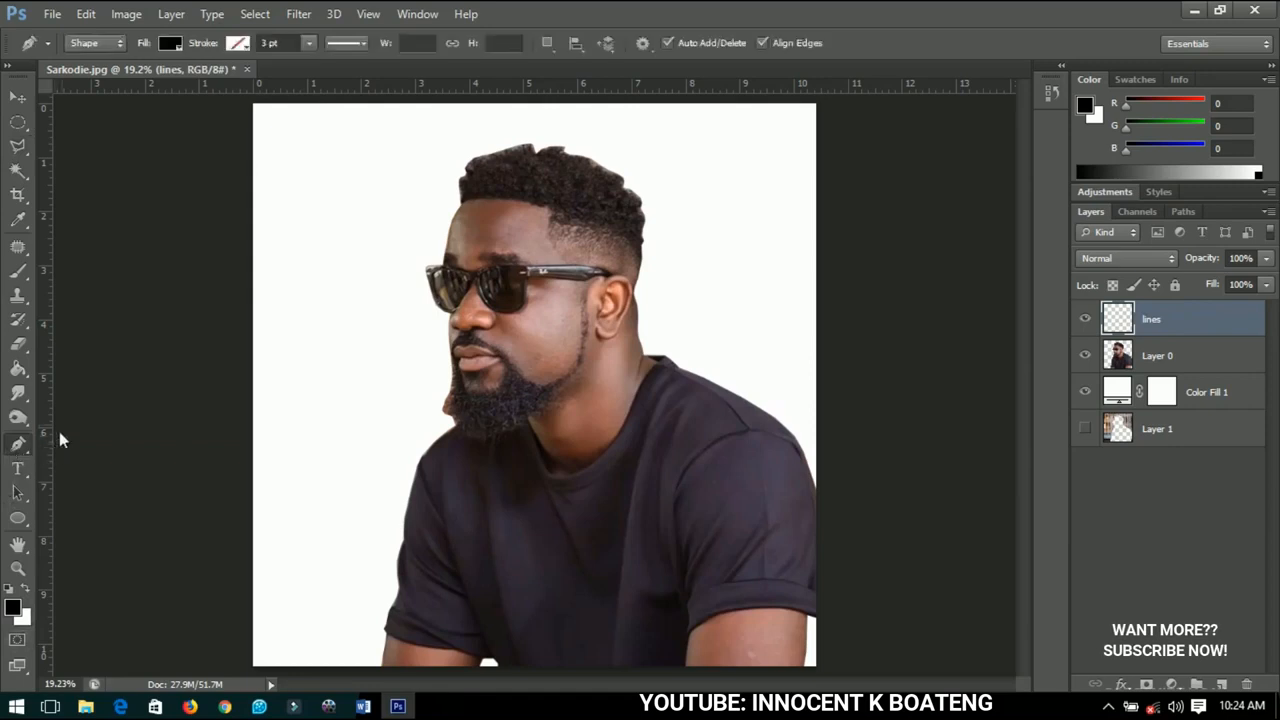
click(110, 43)
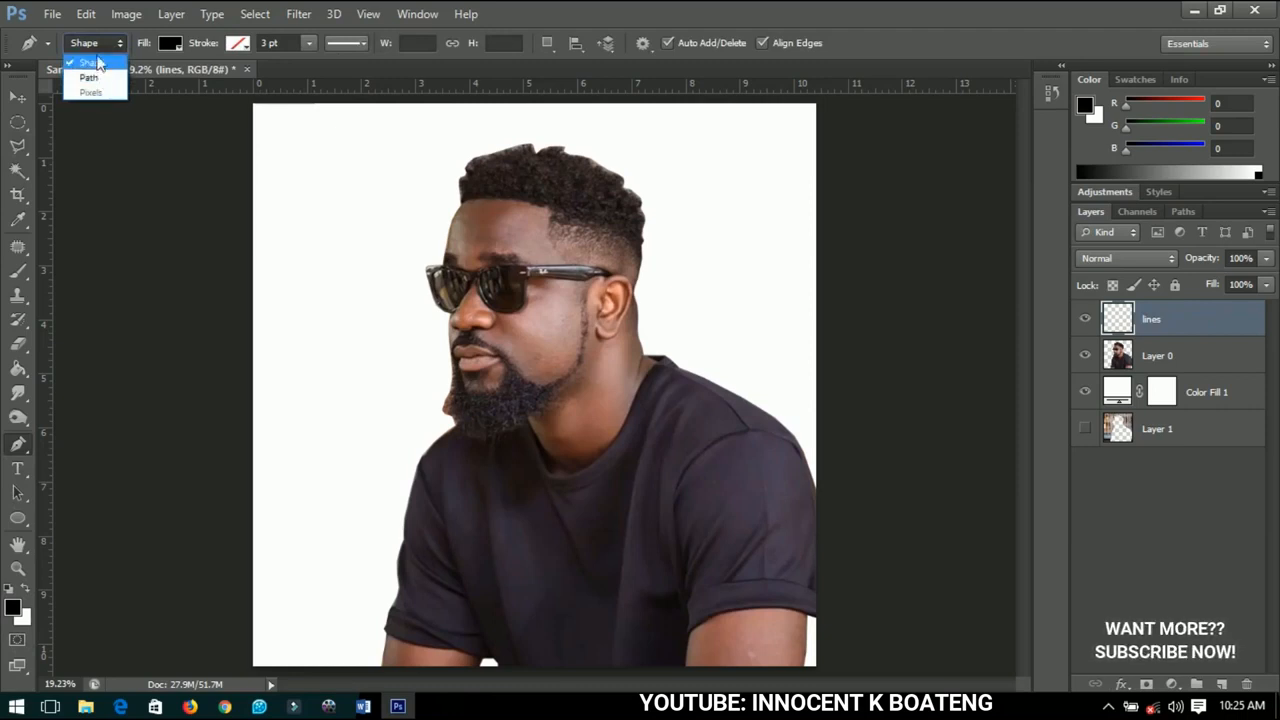
click(97, 77)
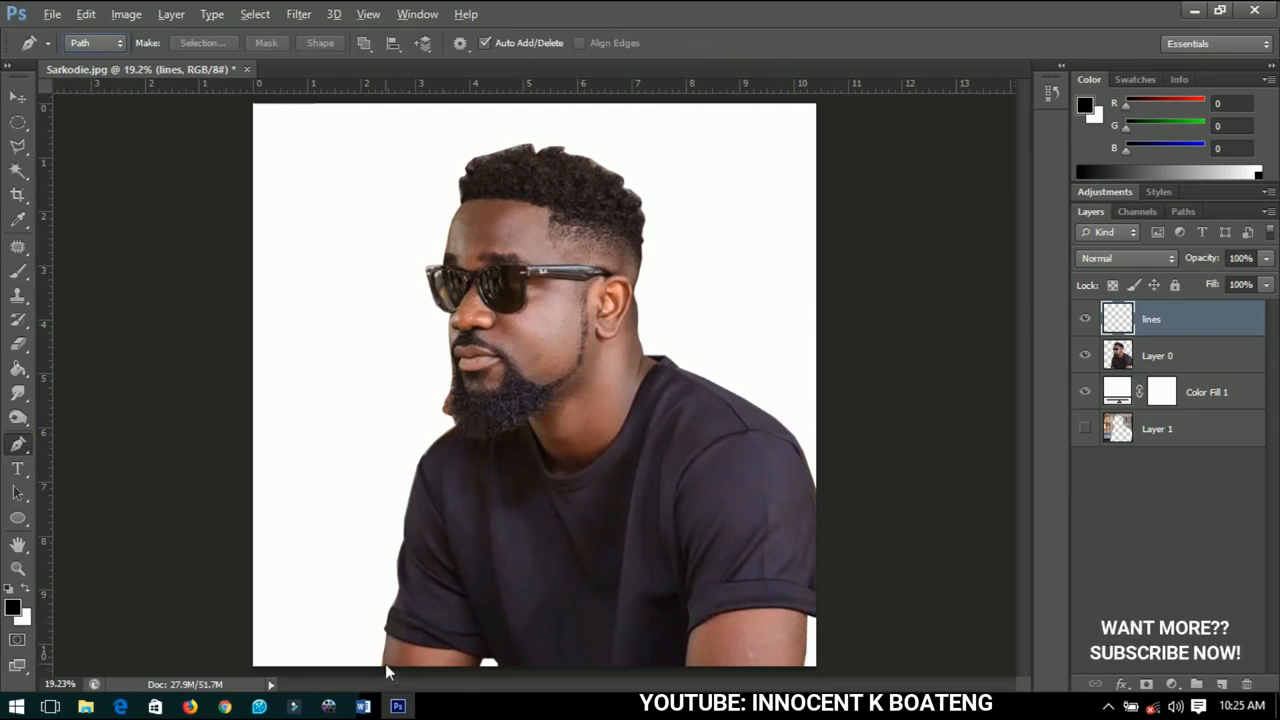
Begin tracing the man's outline with the Pen tool from the canvas's lower edge up the forearm and around the sleeve hem at the photo's left
click(17, 97)
scroll(387, 605, up, 1)
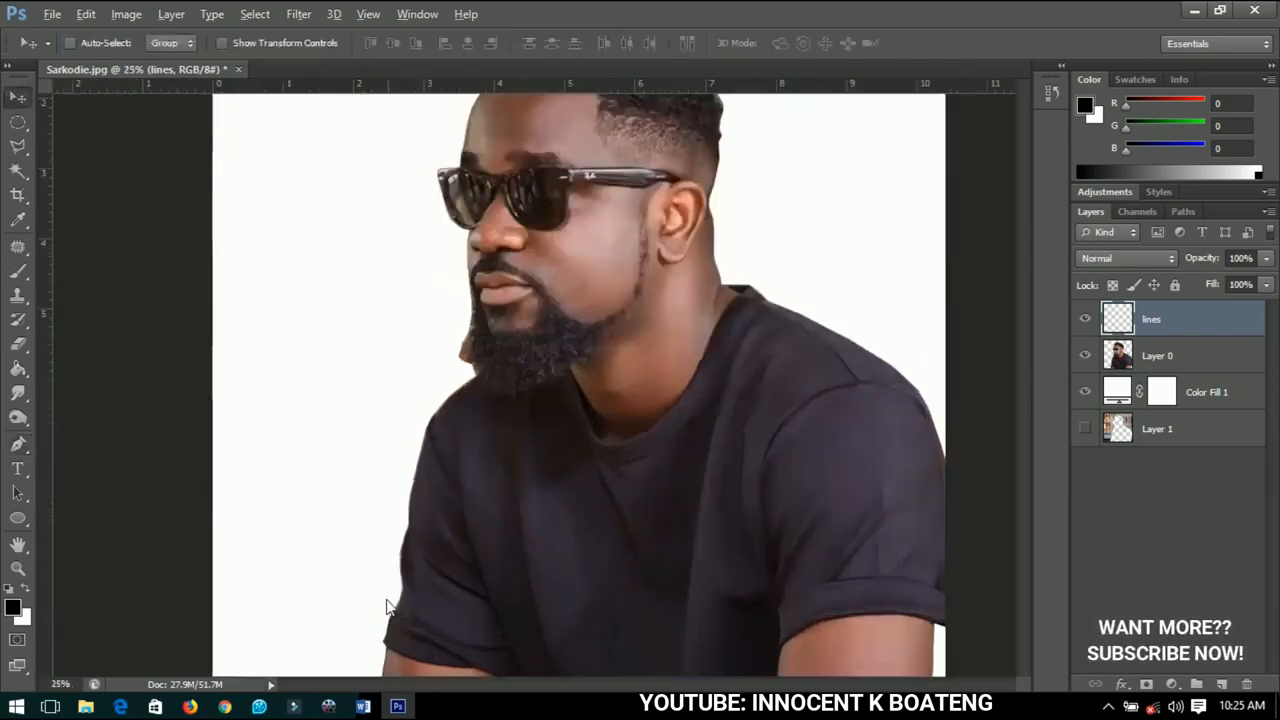
scroll(388, 605, up, 1)
drag(409, 170, 512, 605)
drag(540, 404, 577, 342)
drag(573, 482, 552, 150)
drag(551, 543, 622, 484)
scroll(560, 505, up, 2)
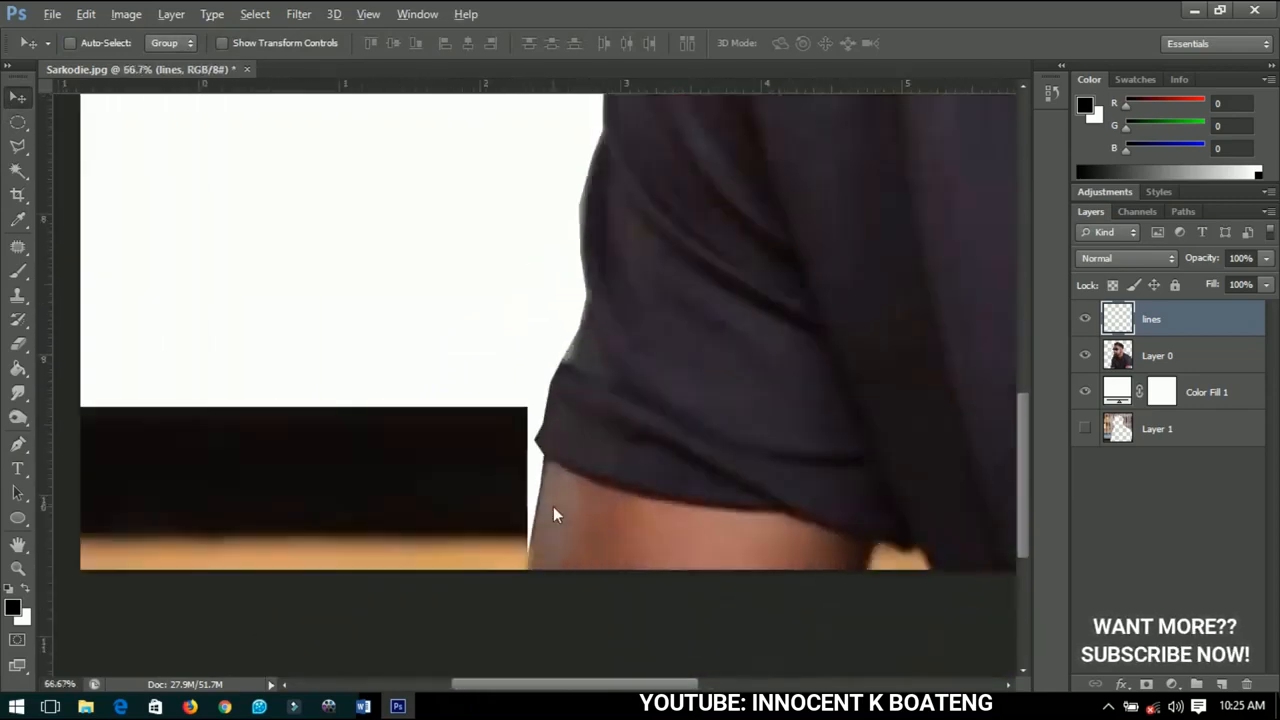
click(20, 445)
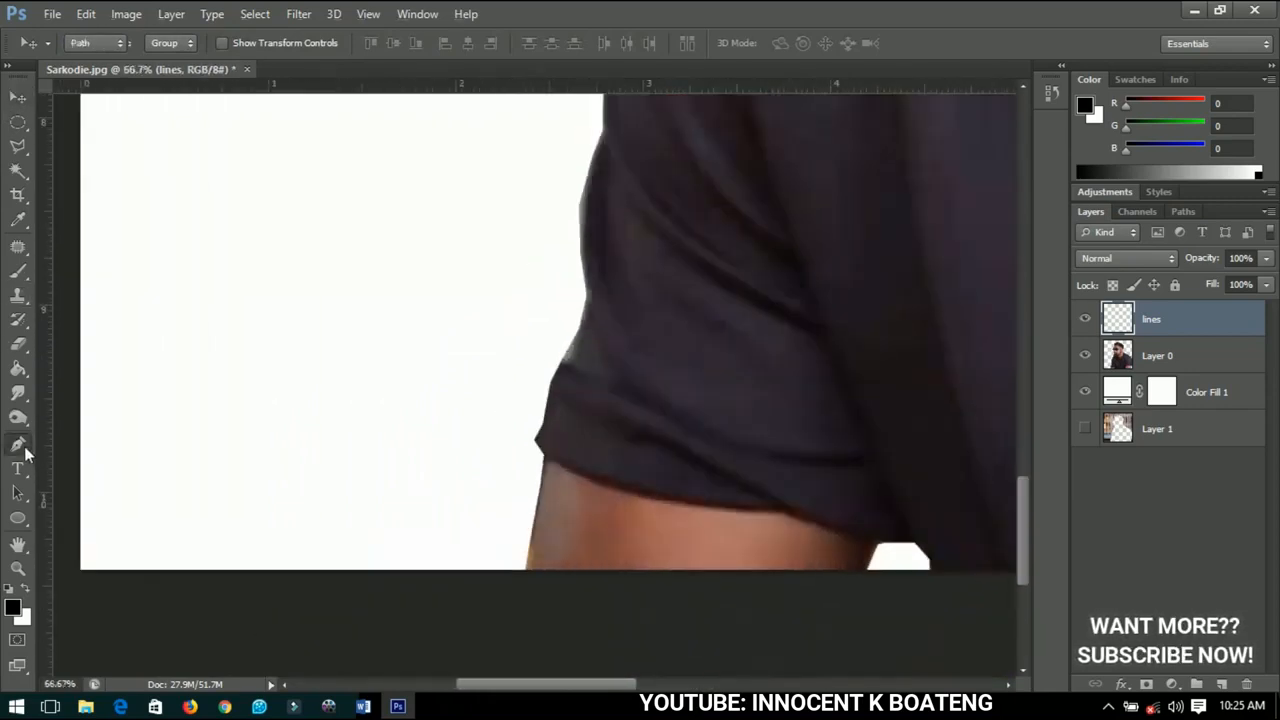
click(525, 569)
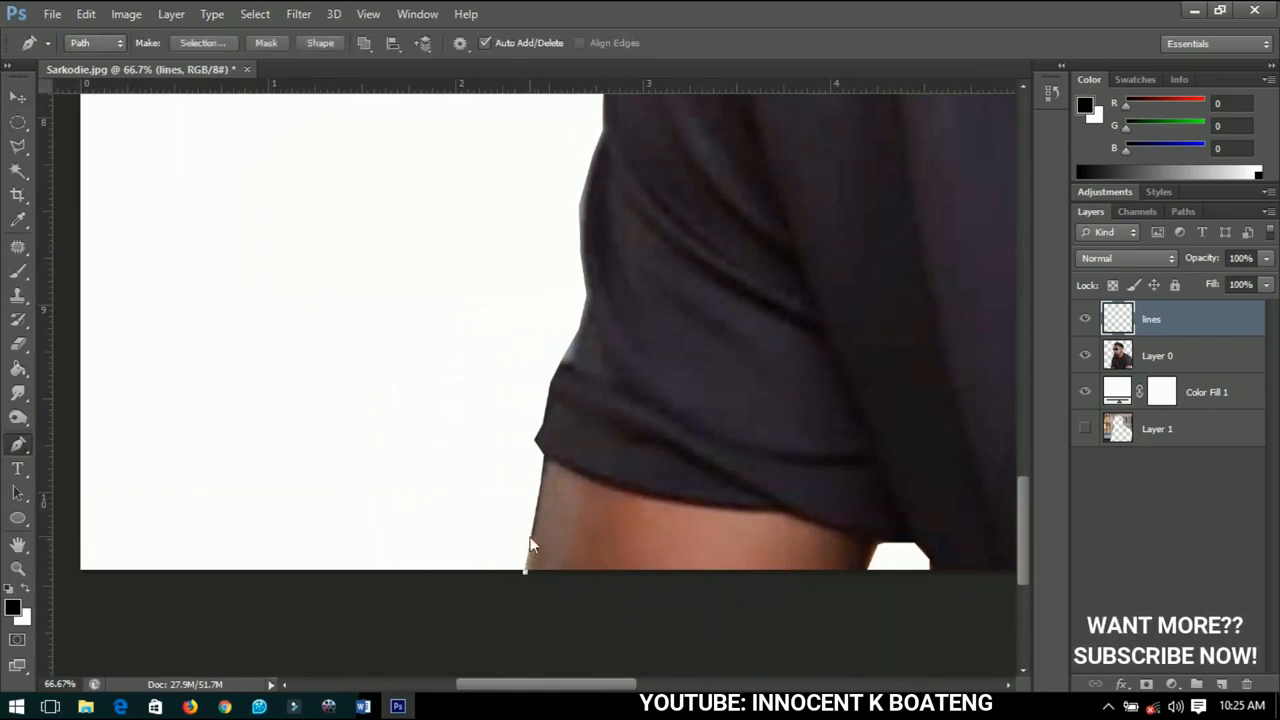
drag(529, 537, 538, 502)
drag(544, 457, 533, 440)
click(533, 429)
drag(549, 382, 552, 372)
click(585, 299)
click(580, 264)
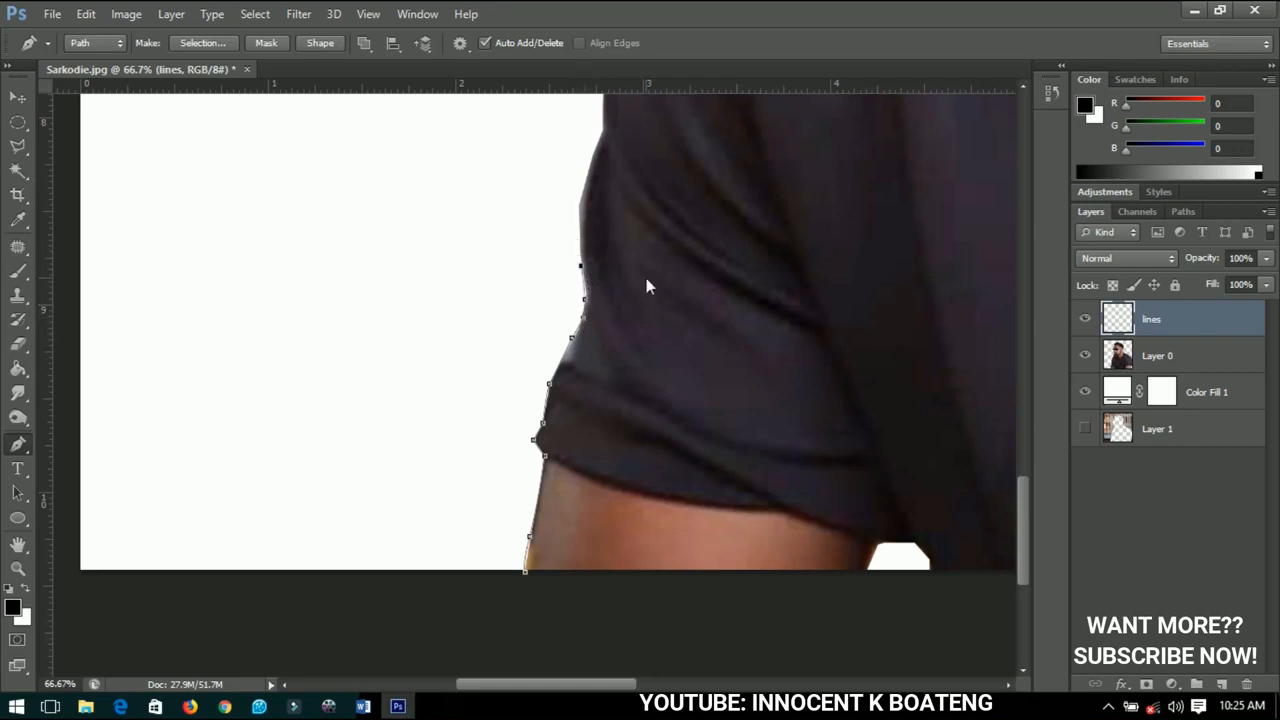
Continue the path up the sleeve and shoulder, past the beard, lips and nose, around the sunglasses and up the forehead
drag(625, 287, 627, 486)
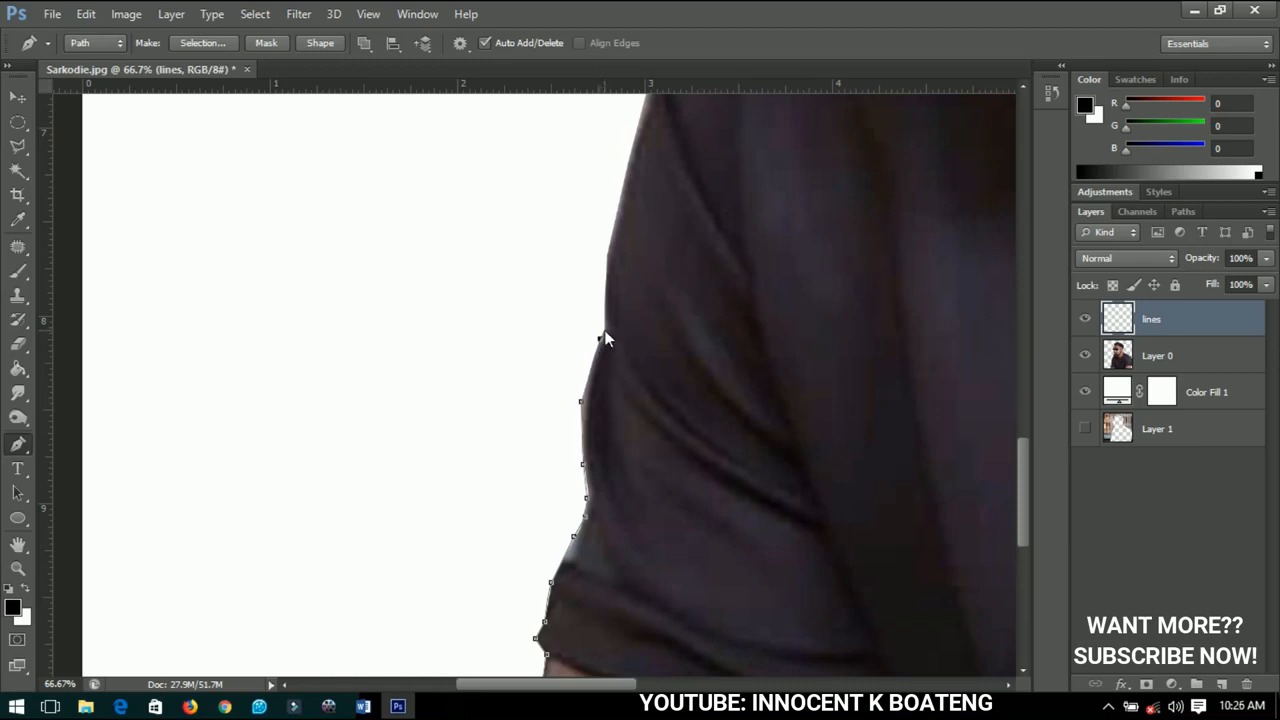
scroll(613, 262, up, 6)
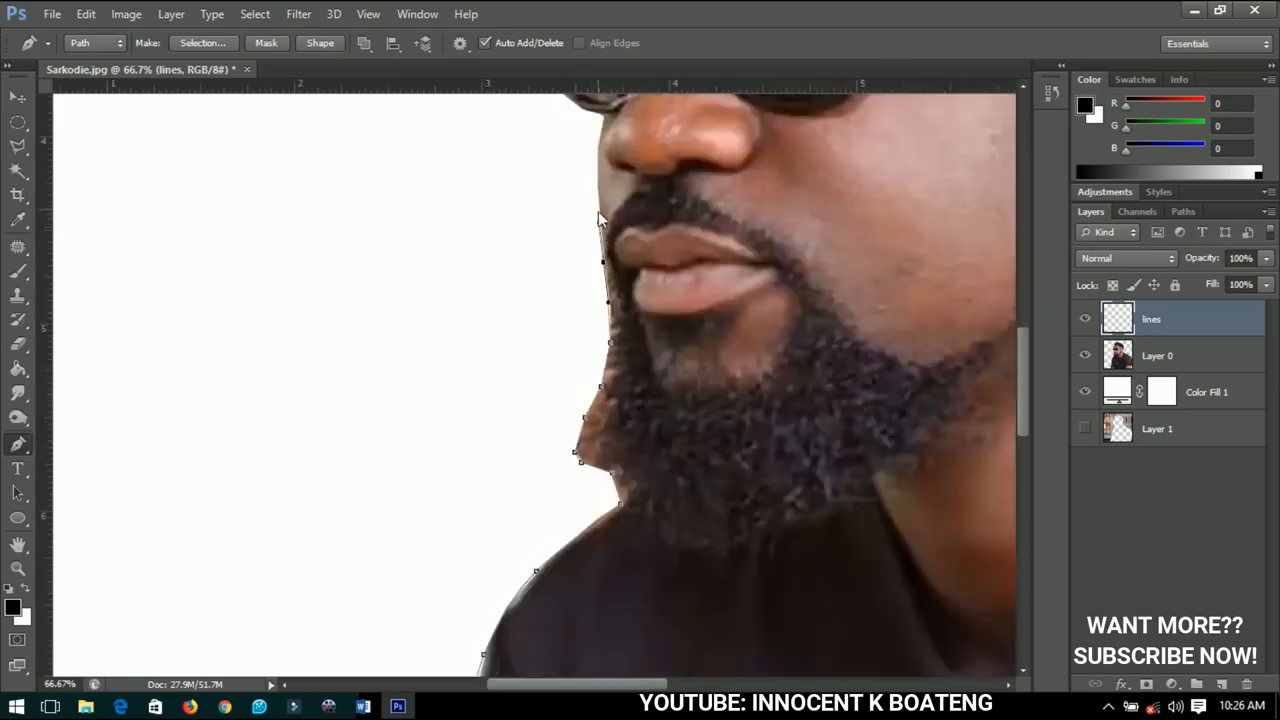
scroll(598, 211, up, 3)
scroll(530, 175, up, 4)
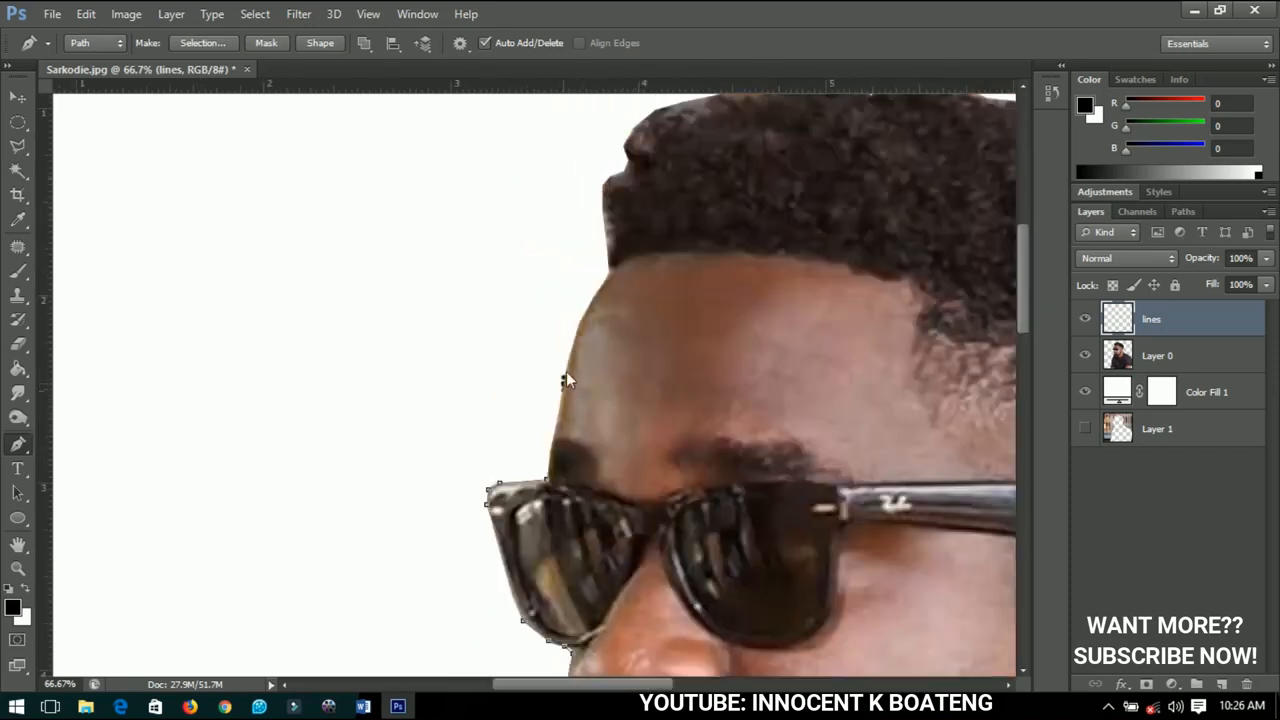
Trace the path along the top of the man's hair from the front hairline to the back of the crown
click(629, 157)
click(625, 146)
drag(640, 150, 434, 374)
click(465, 328)
click(605, 288)
click(645, 283)
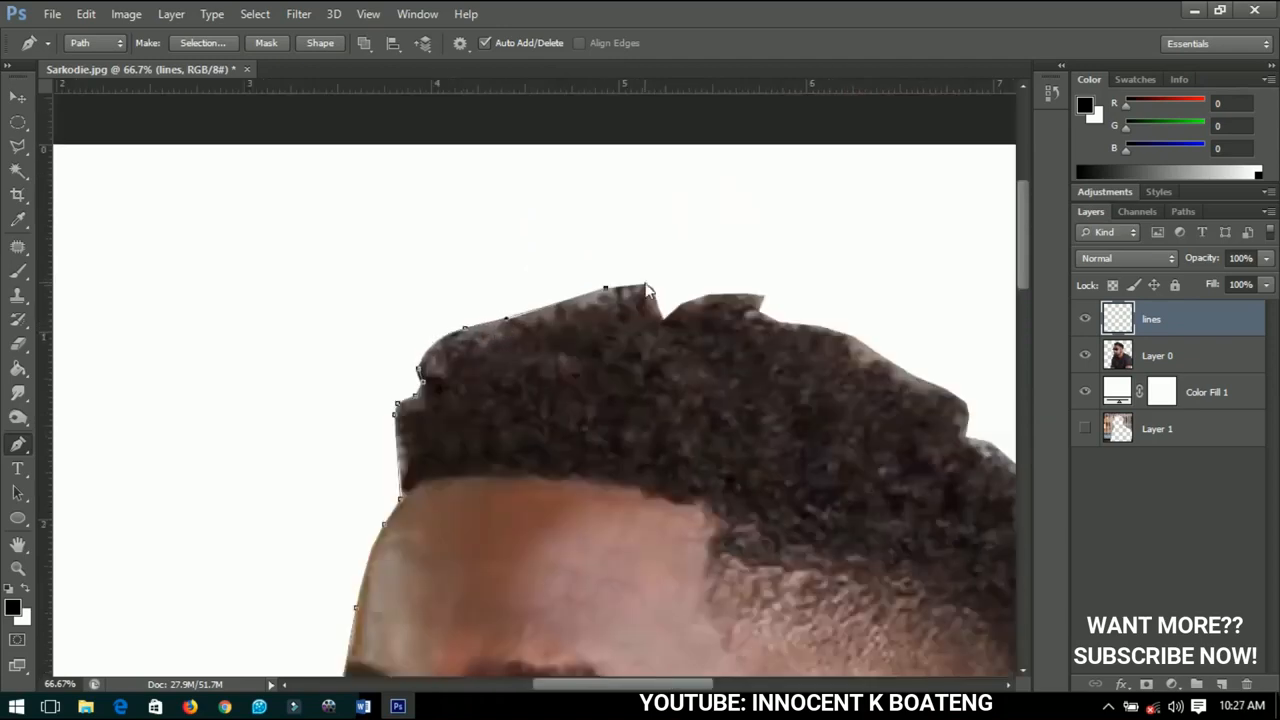
click(763, 294)
click(774, 323)
click(853, 335)
click(925, 381)
click(968, 401)
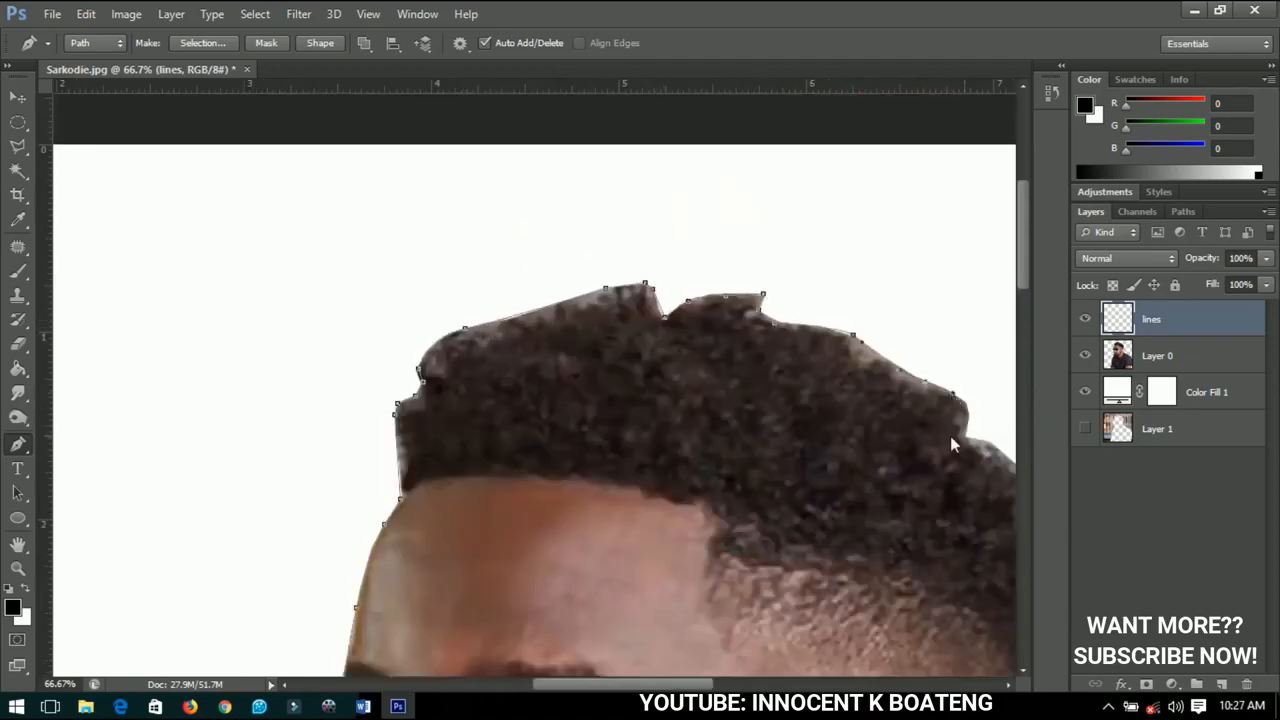
Continue the path down the back of the man's hair and head to just behind the ear
drag(966, 435, 646, 302)
click(671, 309)
click(707, 340)
click(716, 440)
click(715, 477)
click(715, 488)
click(711, 503)
drag(713, 553, 735, 350)
click(719, 400)
click(714, 438)
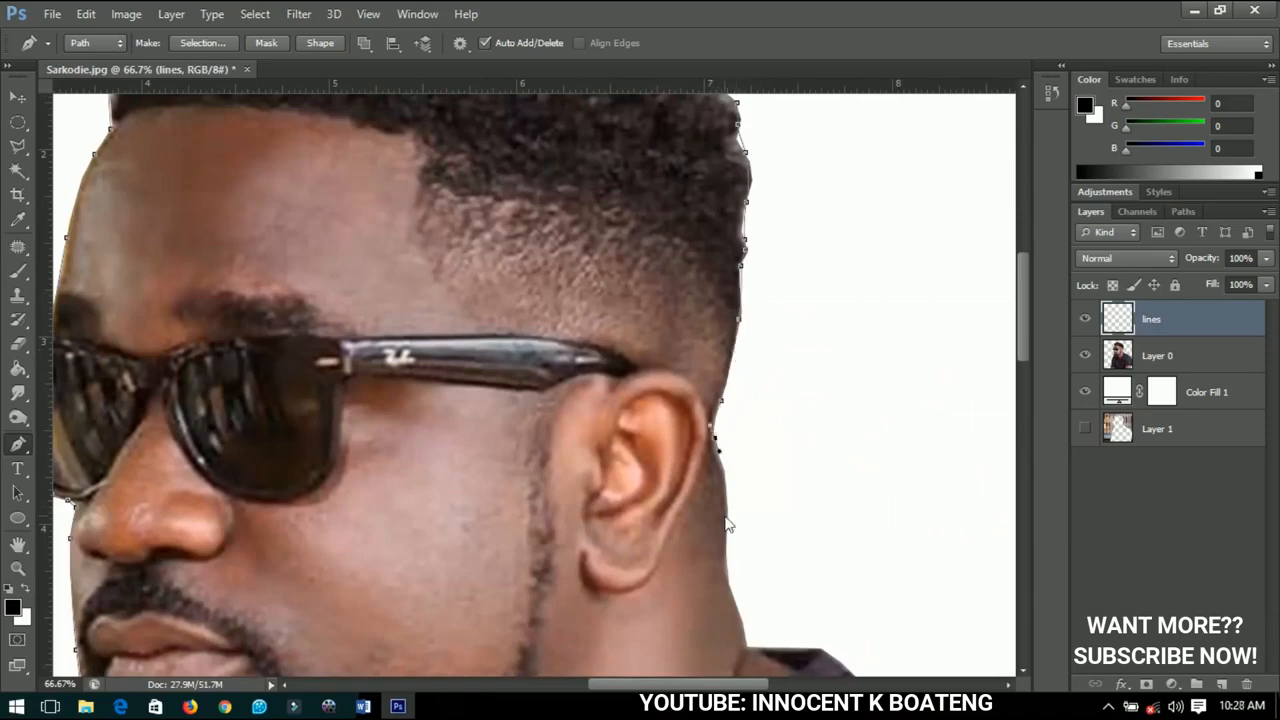
Extend the path down the neck, around the shirt collar and along the shoulder until it passes the canvas's right edge
click(725, 543)
click(731, 588)
click(744, 626)
click(747, 646)
click(822, 650)
drag(795, 582, 587, 189)
click(659, 297)
mouse_move(909, 414)
mouse_down()
mouse_move(957, 449)
mouse_move(926, 431)
mouse_up()
drag(928, 440, 480, 280)
drag(574, 335, 603, 360)
drag(666, 484, 687, 565)
key(ctrl+minus)
key(ctrl+minus)
key(ctrl+minus)
key(ctrl+minus)
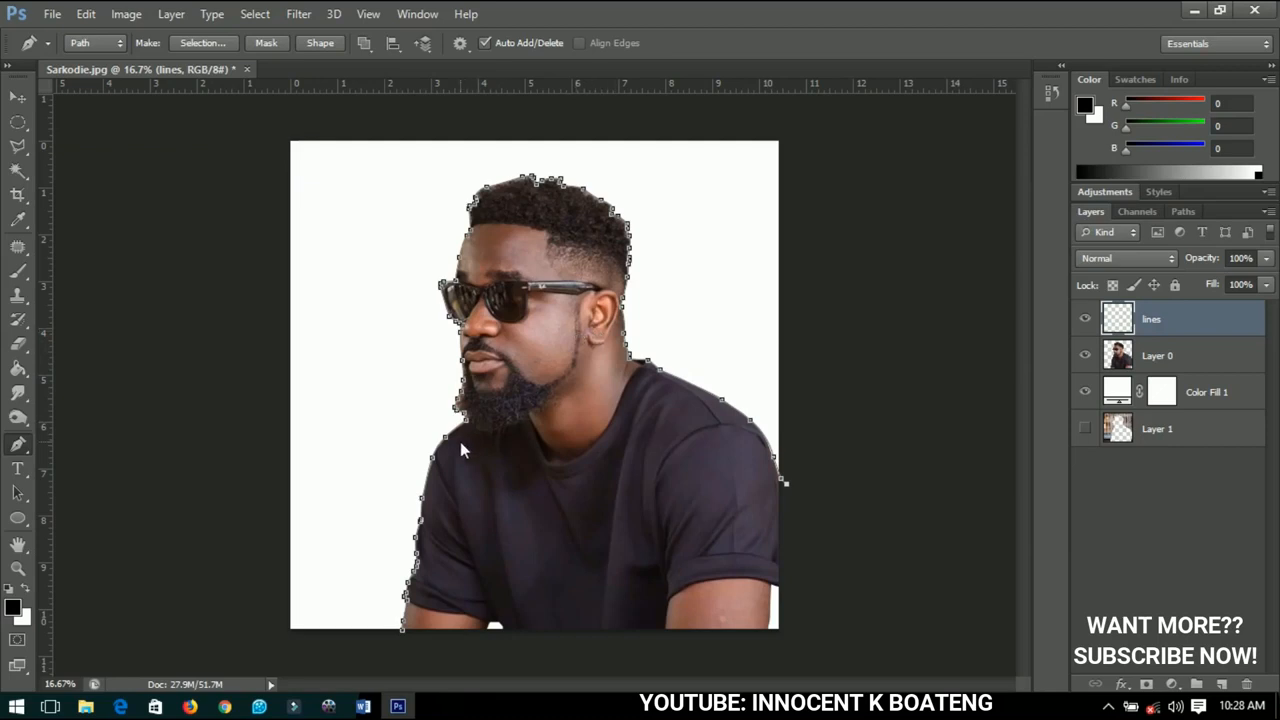
Choose the Brush tool and check its size and hardness settings
click(18, 271)
right_click(543, 304)
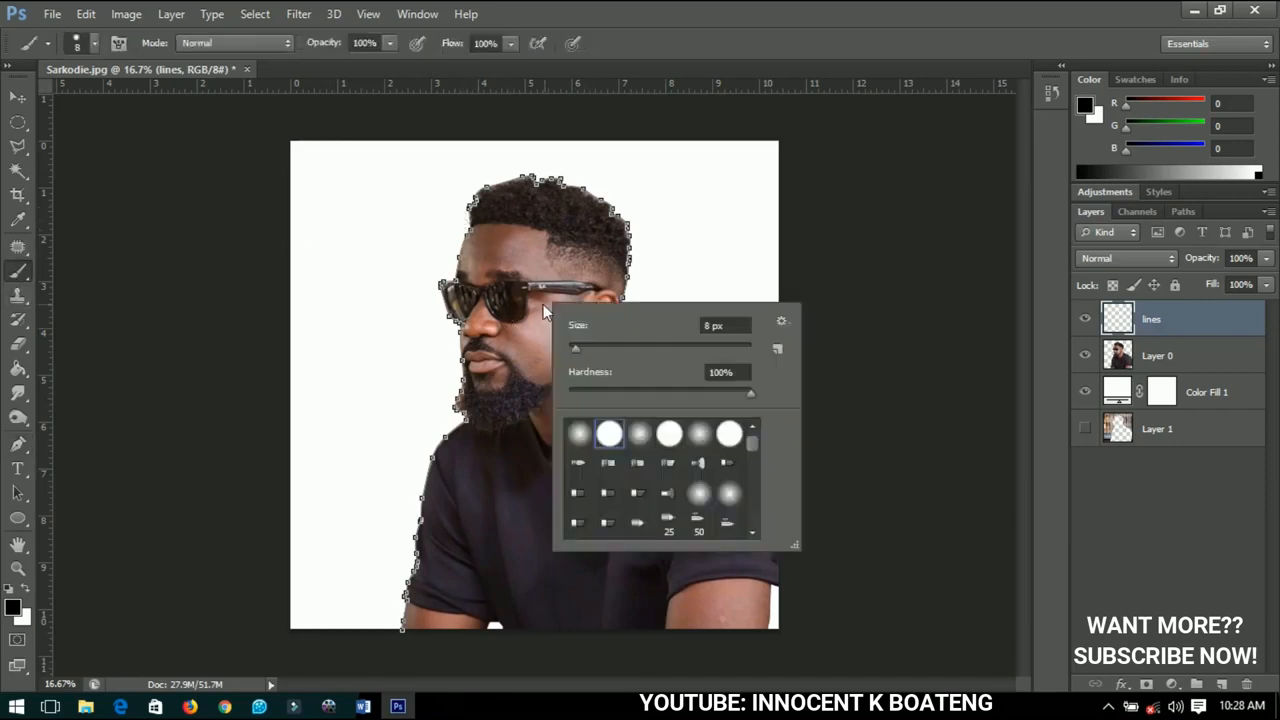
click(668, 290)
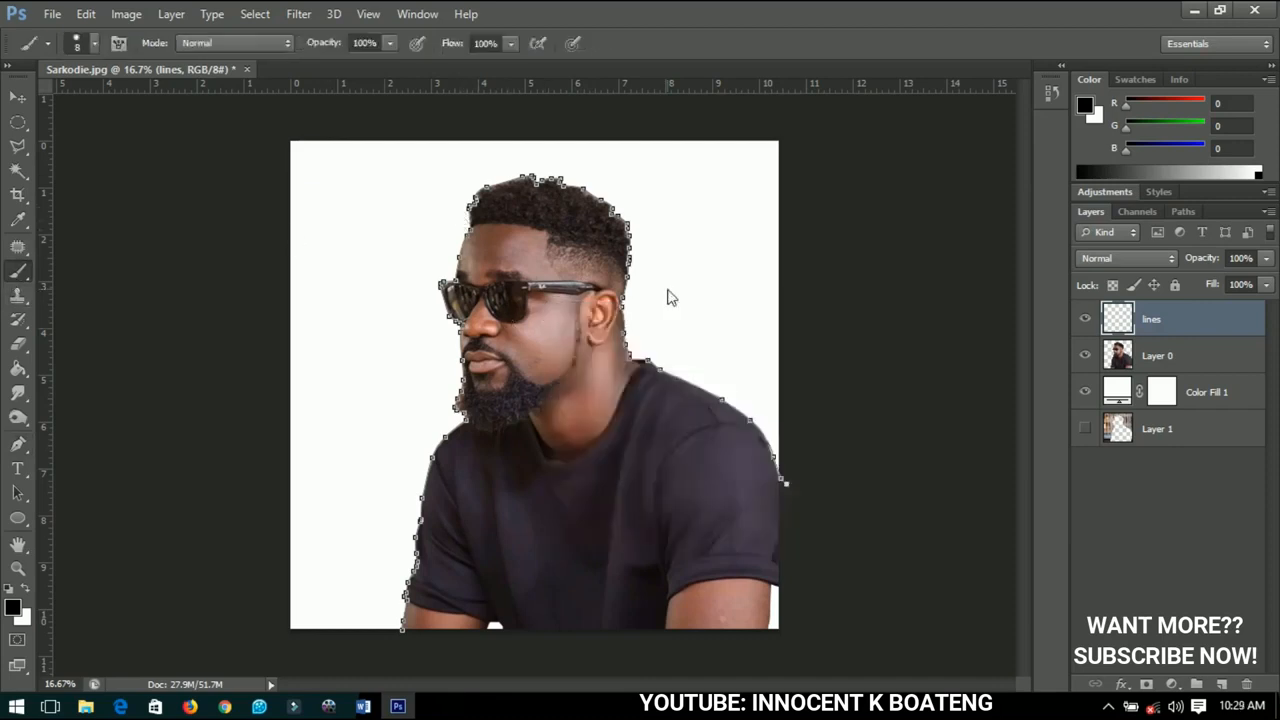
Try different brush sizes with test strokes on the man's cheek and undo the strokes
scroll(550, 275, up, 3)
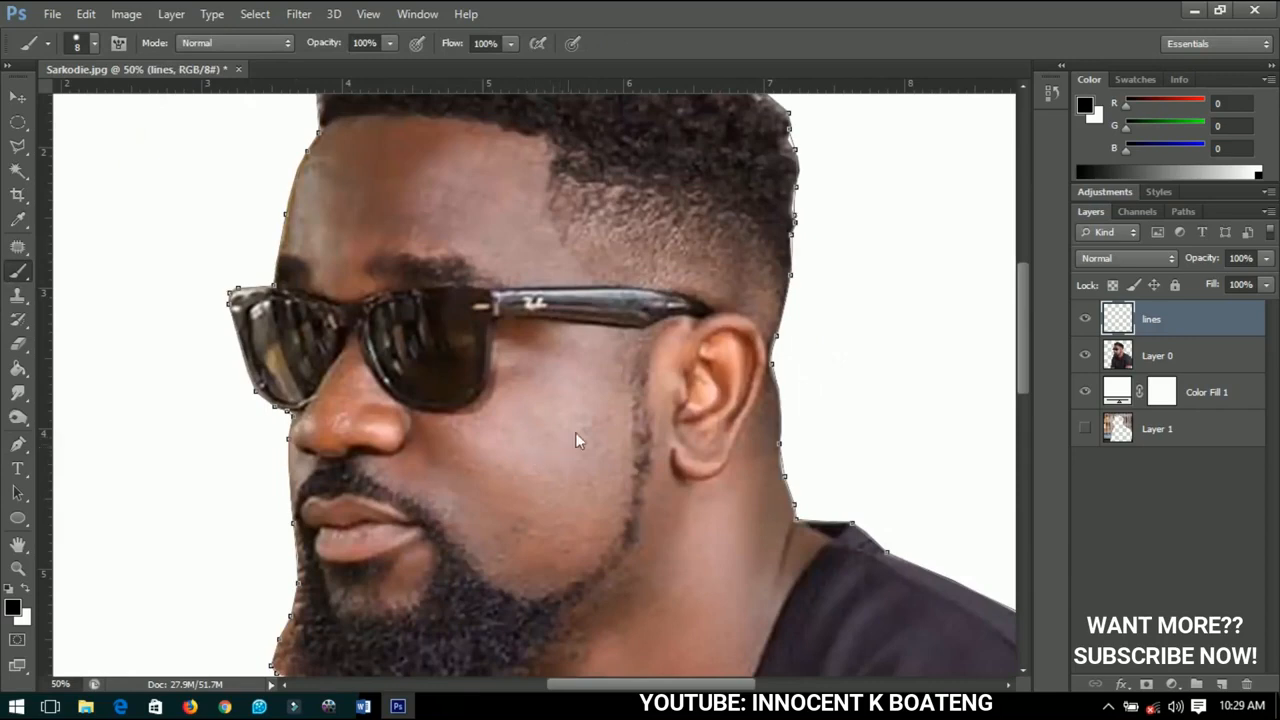
key(bracketright)
key(bracketright)
key(bracketright)
mouse_move(579, 372)
mouse_down()
mouse_move(590, 440)
mouse_move(572, 475)
mouse_up()
shift+click(638, 468)
key(ctrl+alt+z)
key(ctrl+alt+z)
key(ctrl+alt+z)
key(ctrl+alt+z)
click(578, 378)
key(bracketleft)
drag(583, 400, 582, 452)
key(bracketleft)
Stroke the traced path on the lines layer using the Brush, without simulated pressure
click(17, 447)
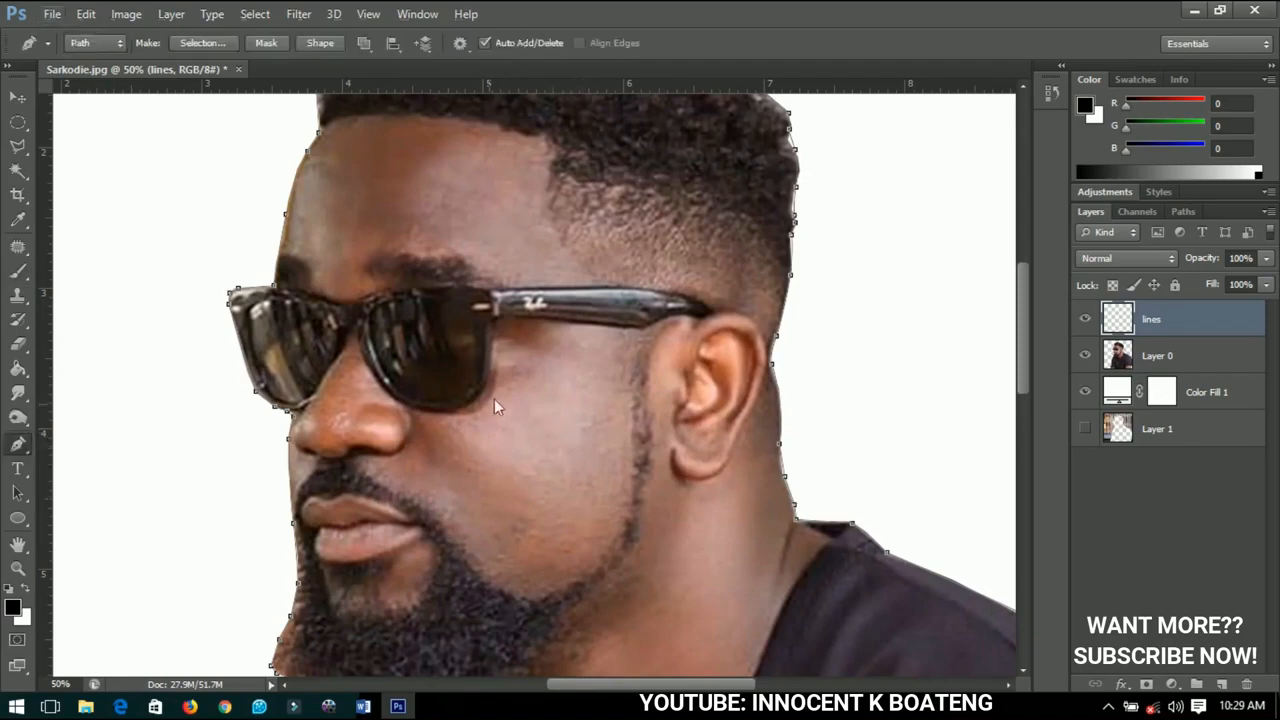
right_click(542, 371)
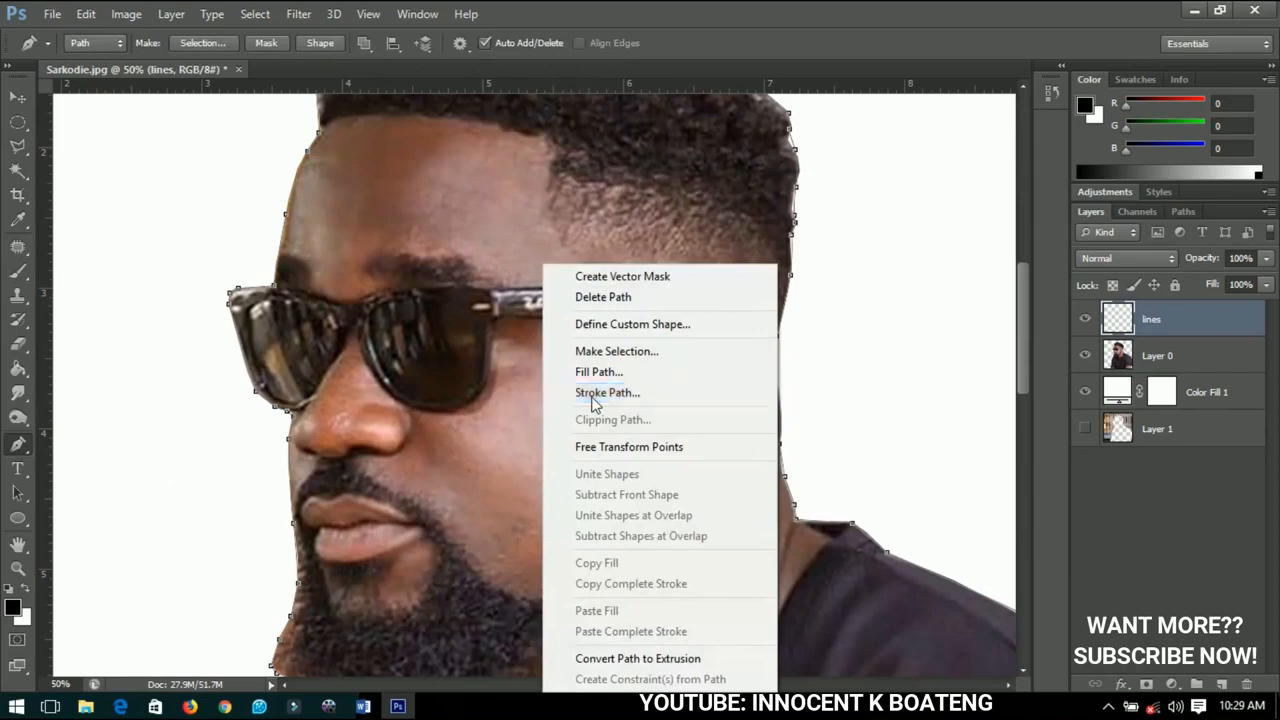
click(592, 395)
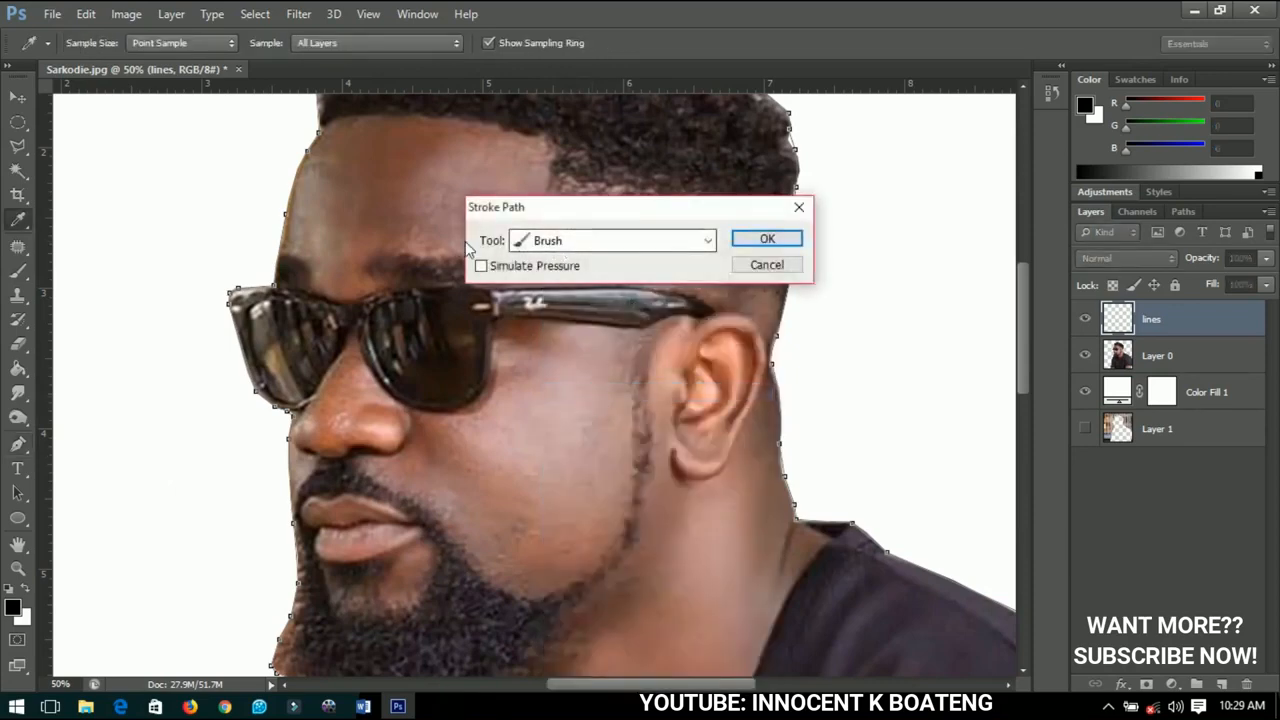
click(557, 243)
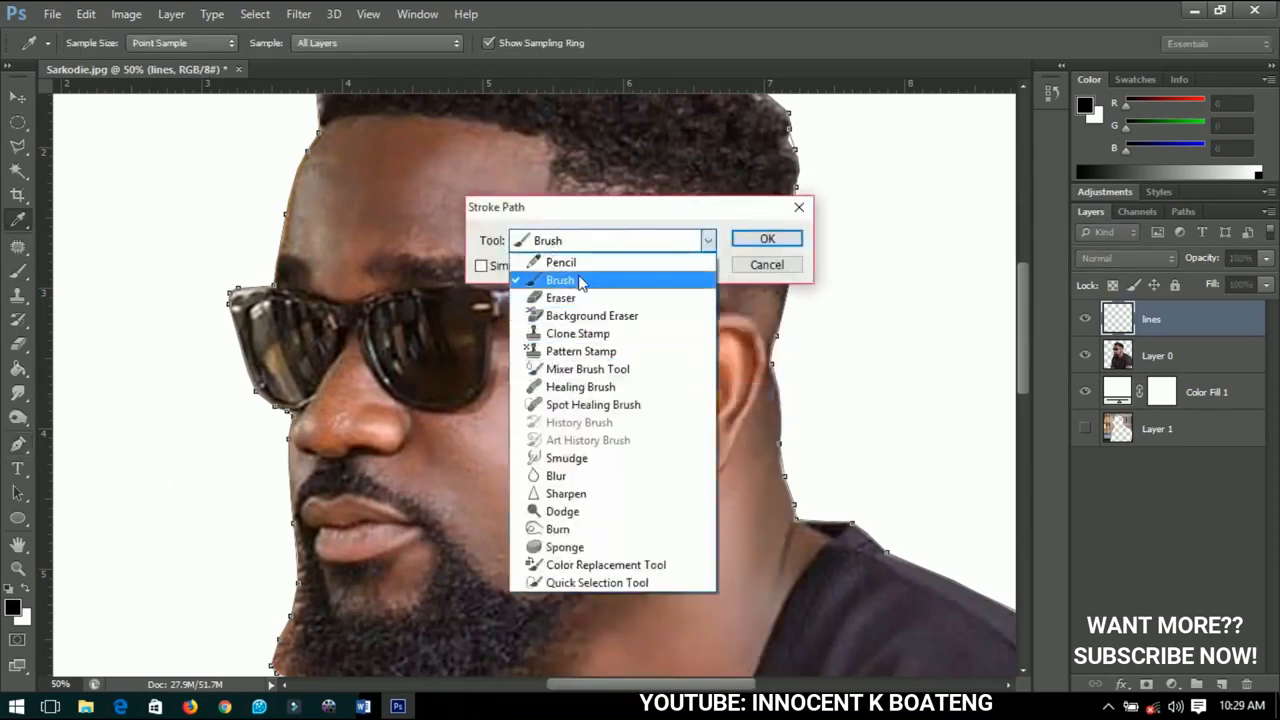
click(580, 281)
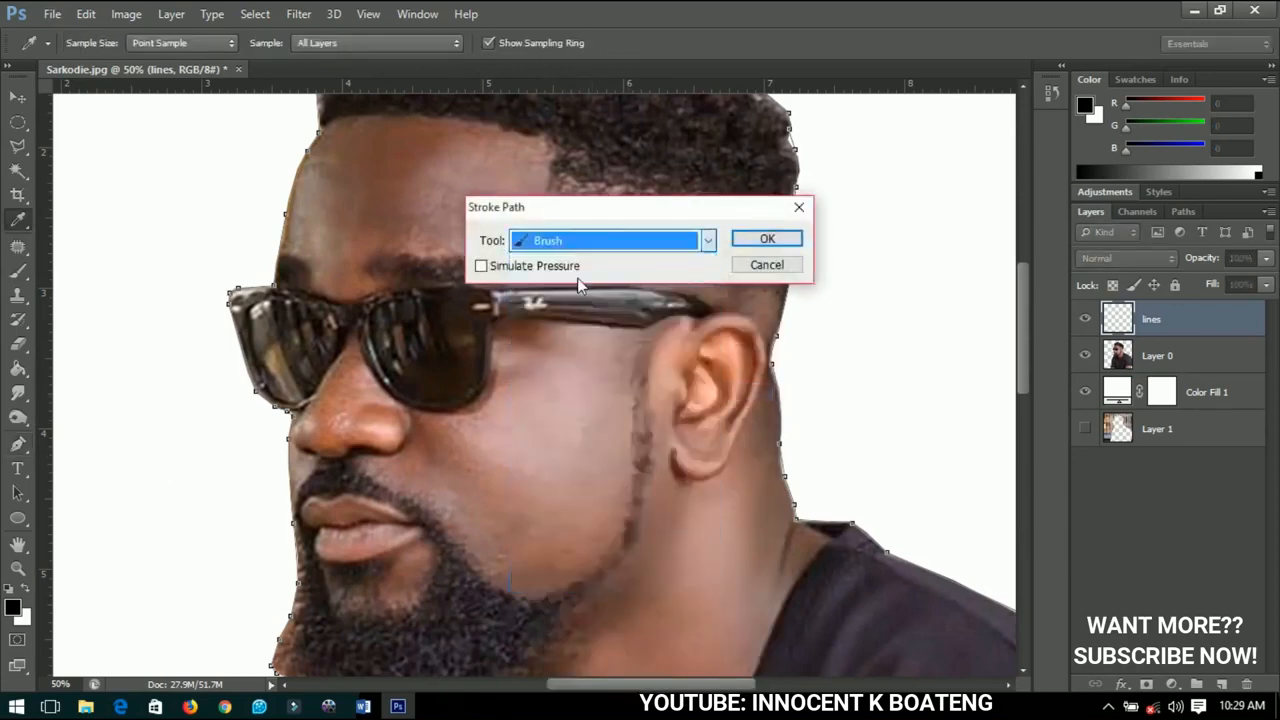
click(760, 242)
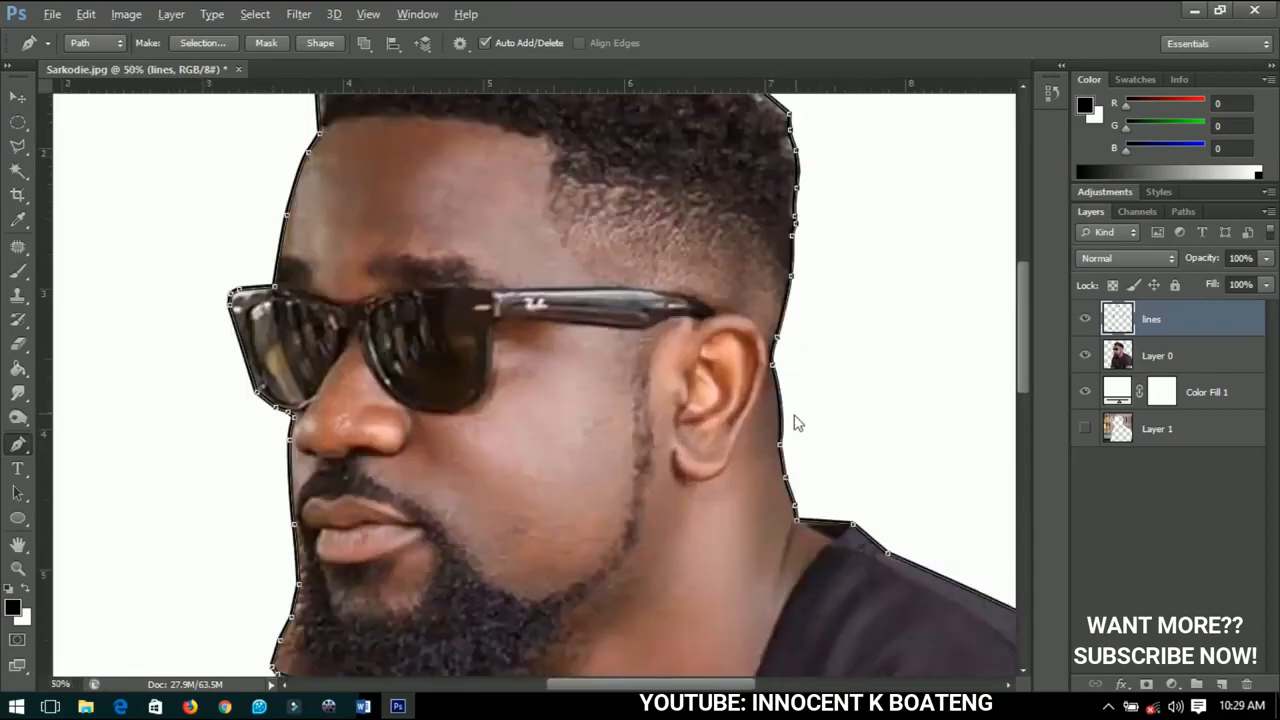
Inspect the stroked outline around the head up close and with Layer 0 hidden, leaving Layer 0 visible
scroll(793, 423, up, 2)
scroll(762, 422, down, 1)
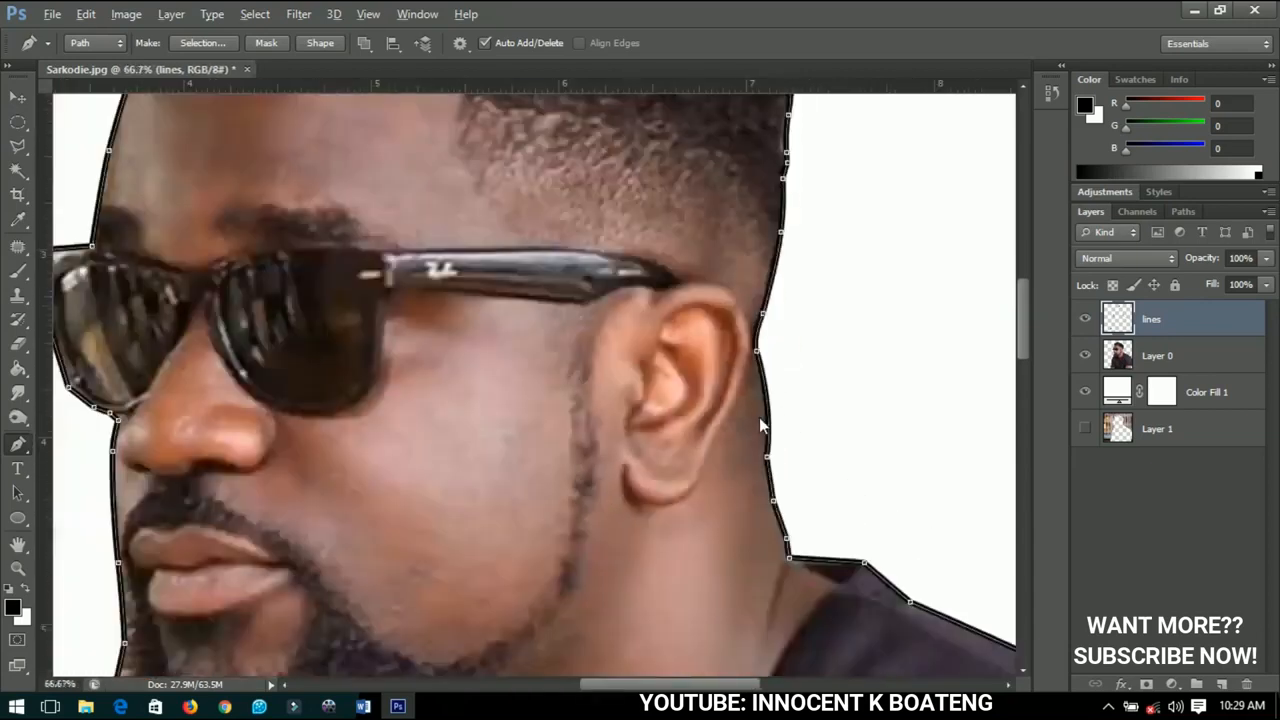
scroll(880, 408, down, 1)
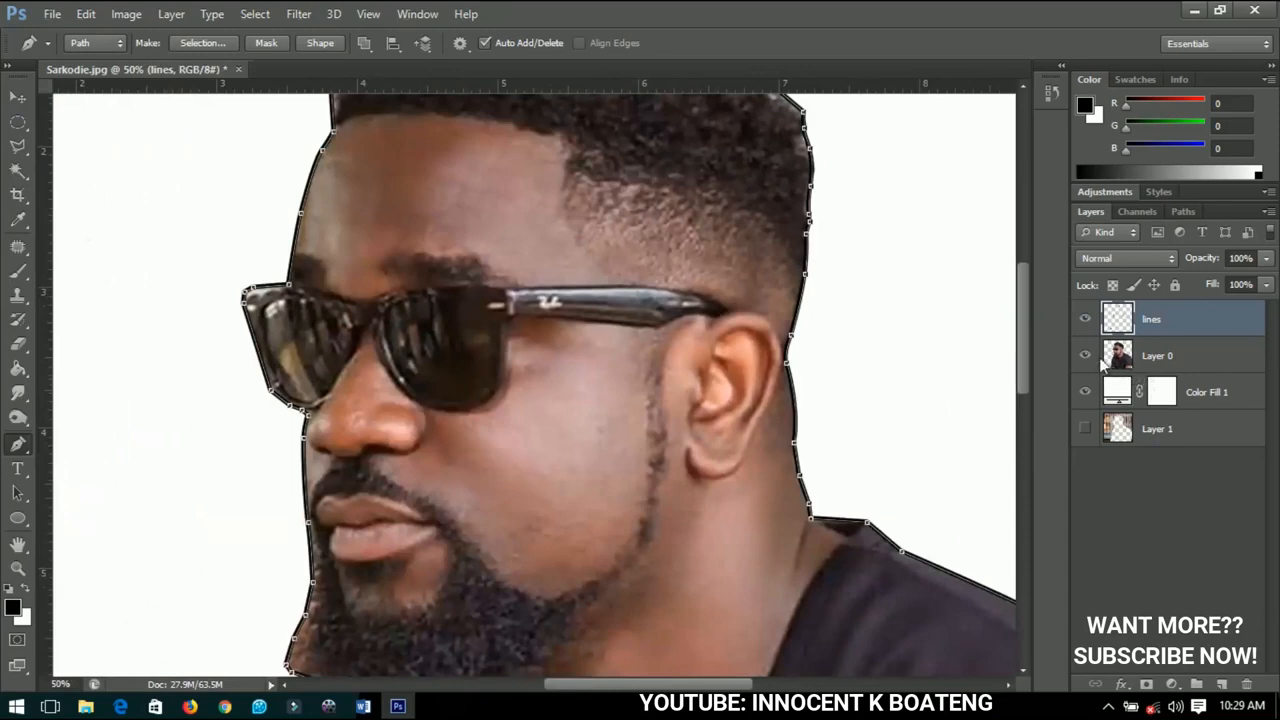
click(1103, 365)
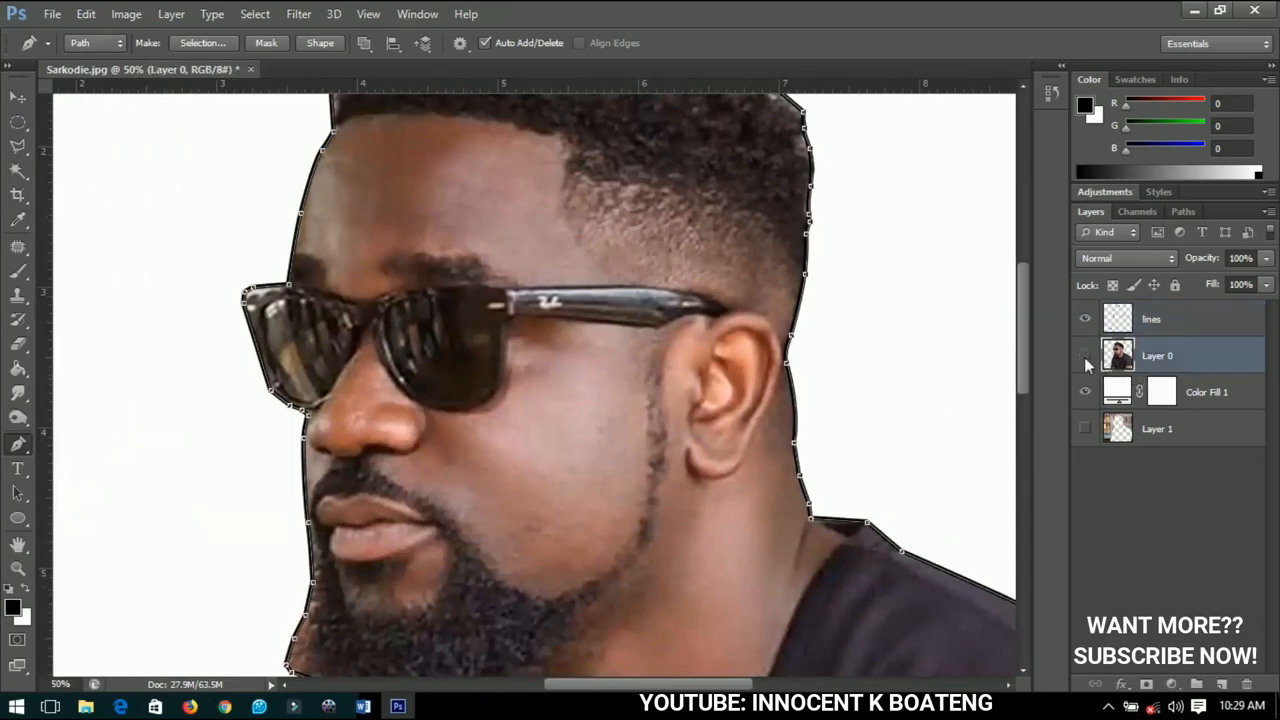
click(1085, 356)
click(1085, 356)
Delete the traced path around the man
scroll(639, 356, up, 1)
scroll(639, 356, down, 2)
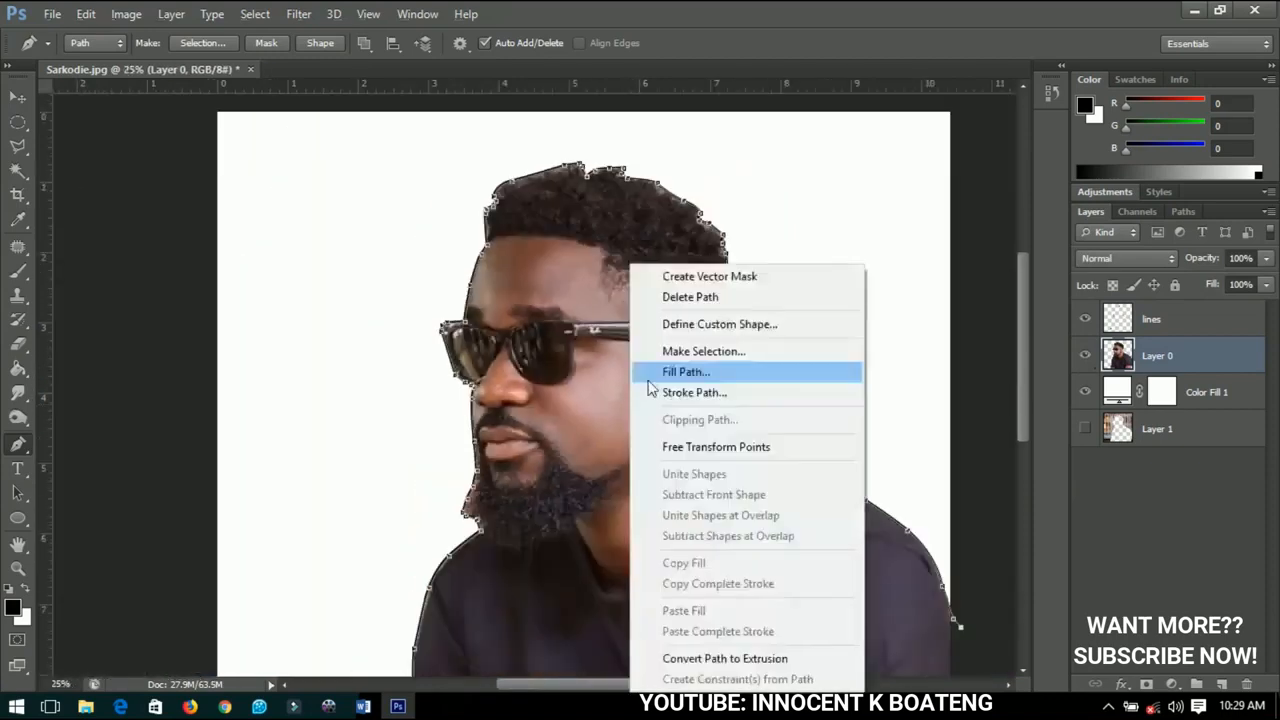
right_click(629, 369)
click(690, 297)
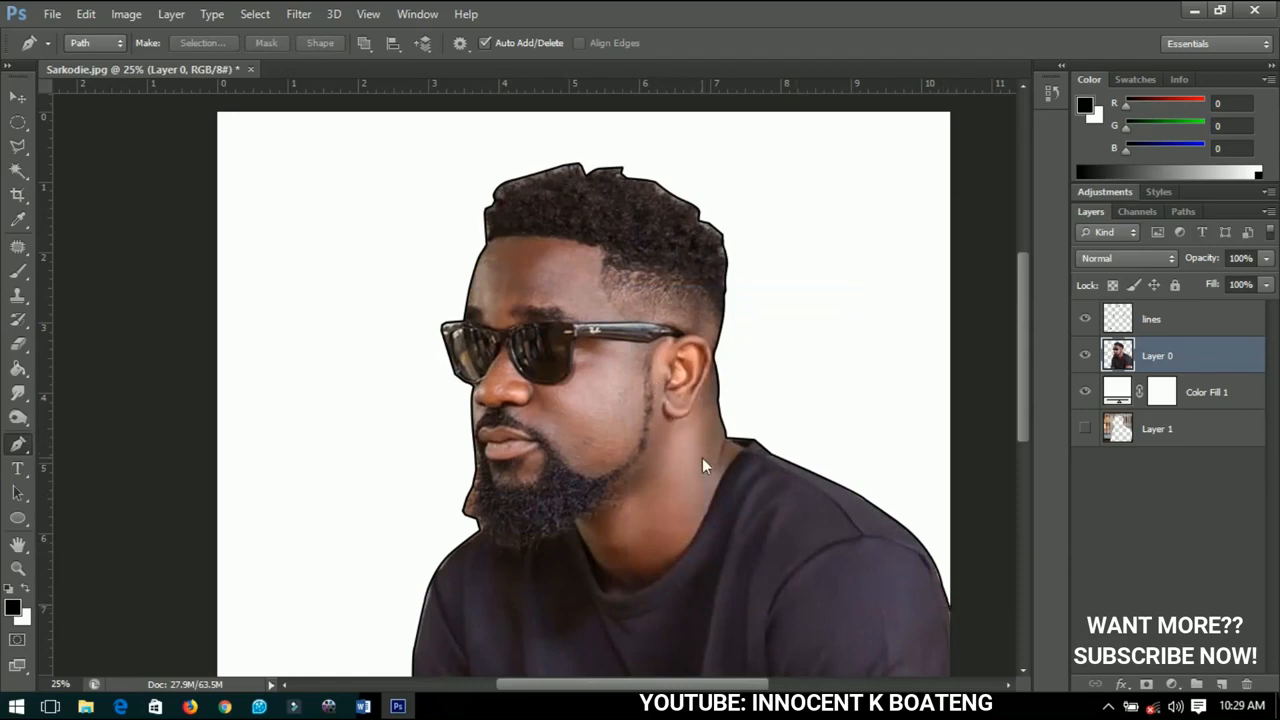
Reselect the lines layer and toggle its visibility to check the outline, leaving it visible
click(1168, 314)
click(1084, 319)
click(1084, 319)
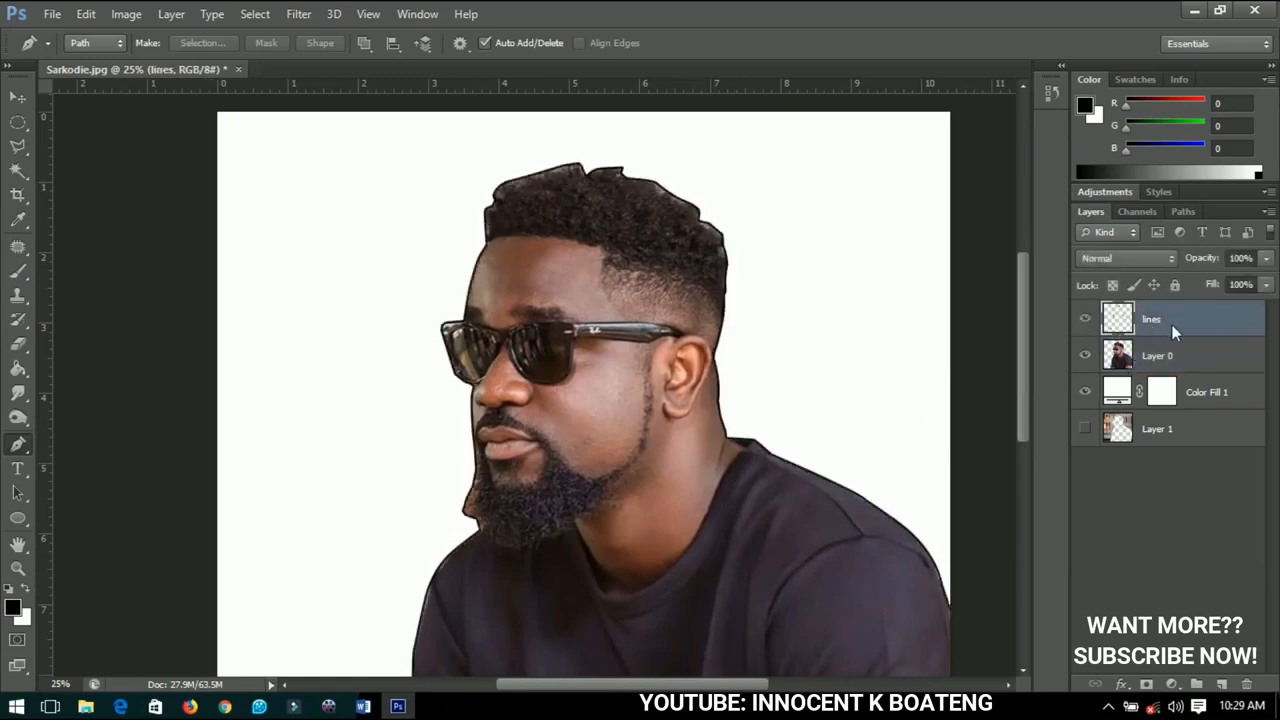
Trace the shirt's neckline with the Pen tool, from the shoulder around the collar to beneath the beard
scroll(653, 606, up, 1)
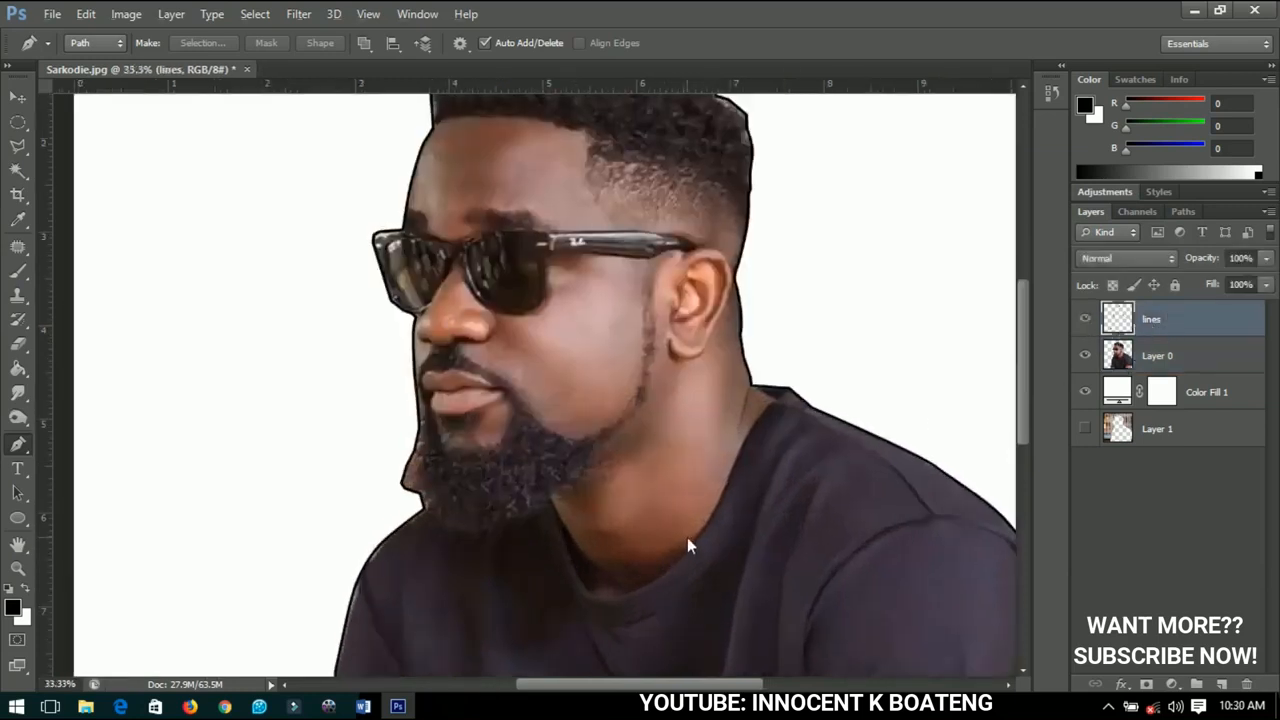
scroll(707, 433, down, 4)
scroll(772, 303, up, 1)
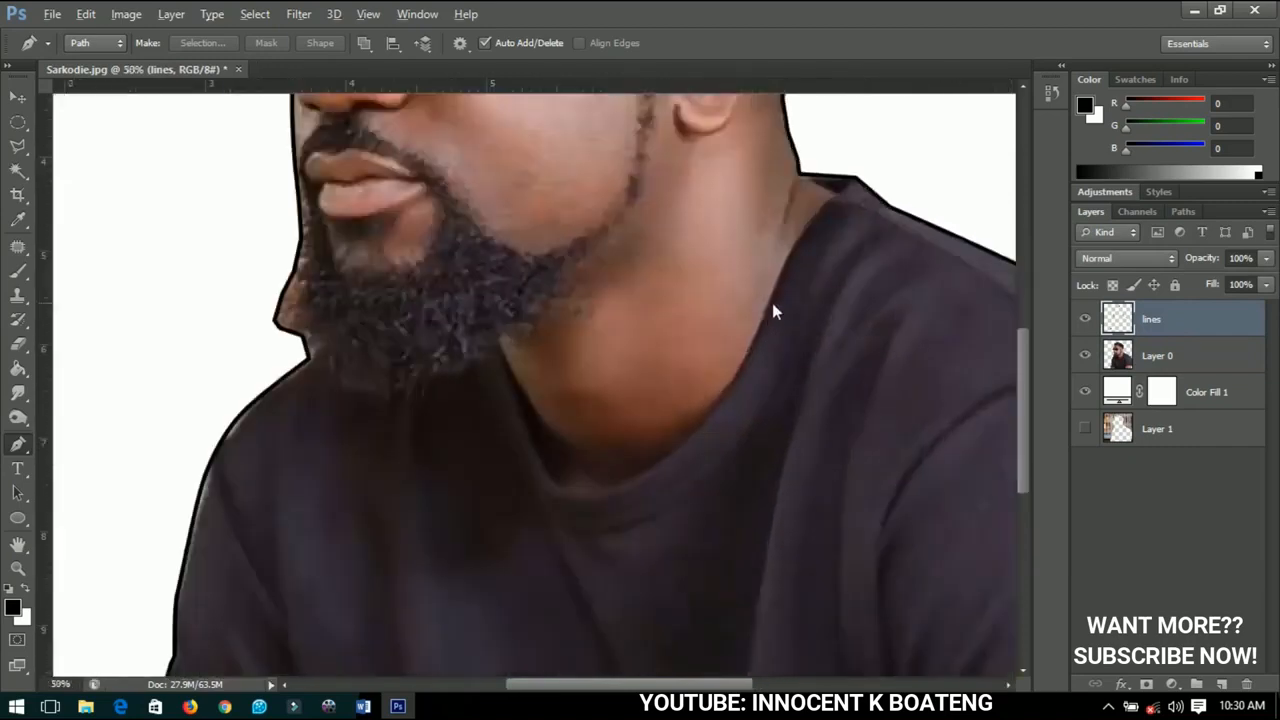
click(855, 177)
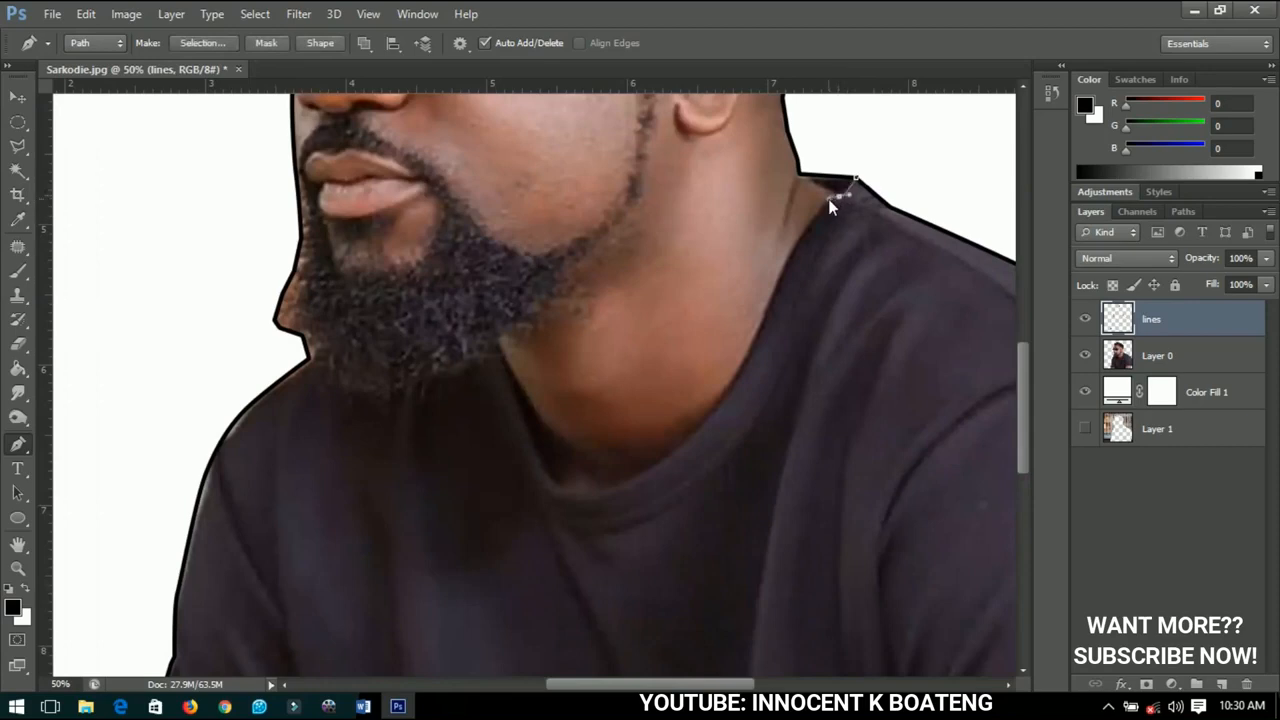
drag(838, 196, 820, 204)
drag(790, 267, 776, 297)
click(726, 396)
mouse_move(646, 472)
mouse_down()
mouse_move(588, 492)
mouse_move(546, 471)
mouse_up()
click(489, 326)
Stroke the neckline path on the lines layer and delete the path
right_click(643, 390)
click(693, 393)
click(746, 332)
right_click(748, 335)
click(790, 297)
Trace the sleeve hem on the man's right arm with the Pen tool, continuing down the arm's inner edge past the canvas
scroll(427, 544, down, 6)
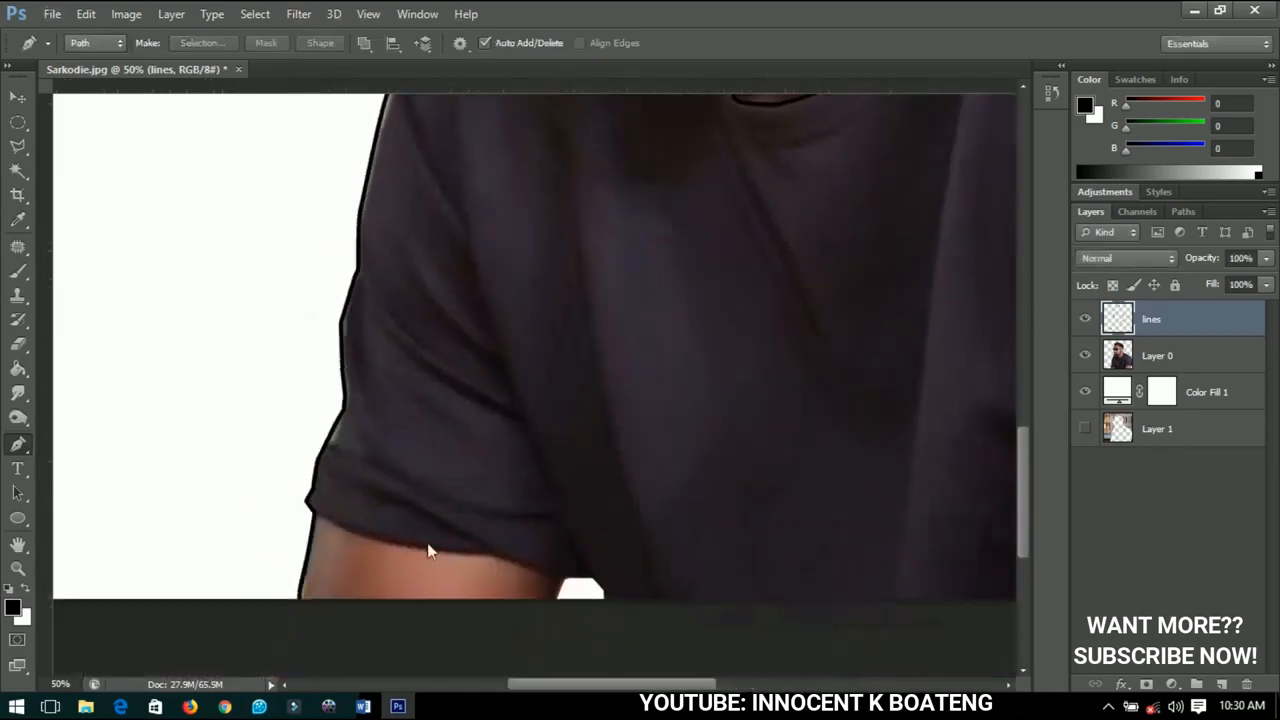
click(315, 513)
drag(343, 524, 413, 547)
click(478, 554)
click(505, 556)
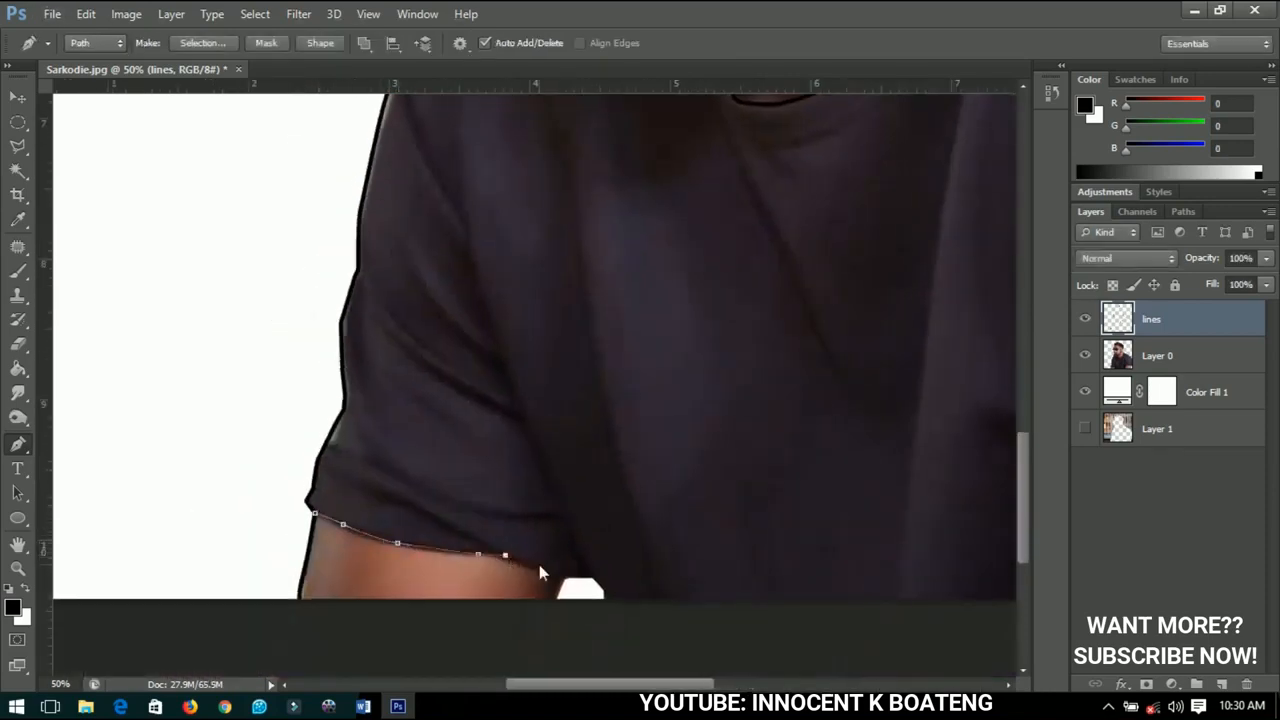
drag(548, 576, 551, 530)
click(567, 532)
click(557, 556)
click(540, 595)
Stroke the right sleeve hem path on the lines layer and delete the path
right_click(624, 420)
click(688, 393)
click(768, 226)
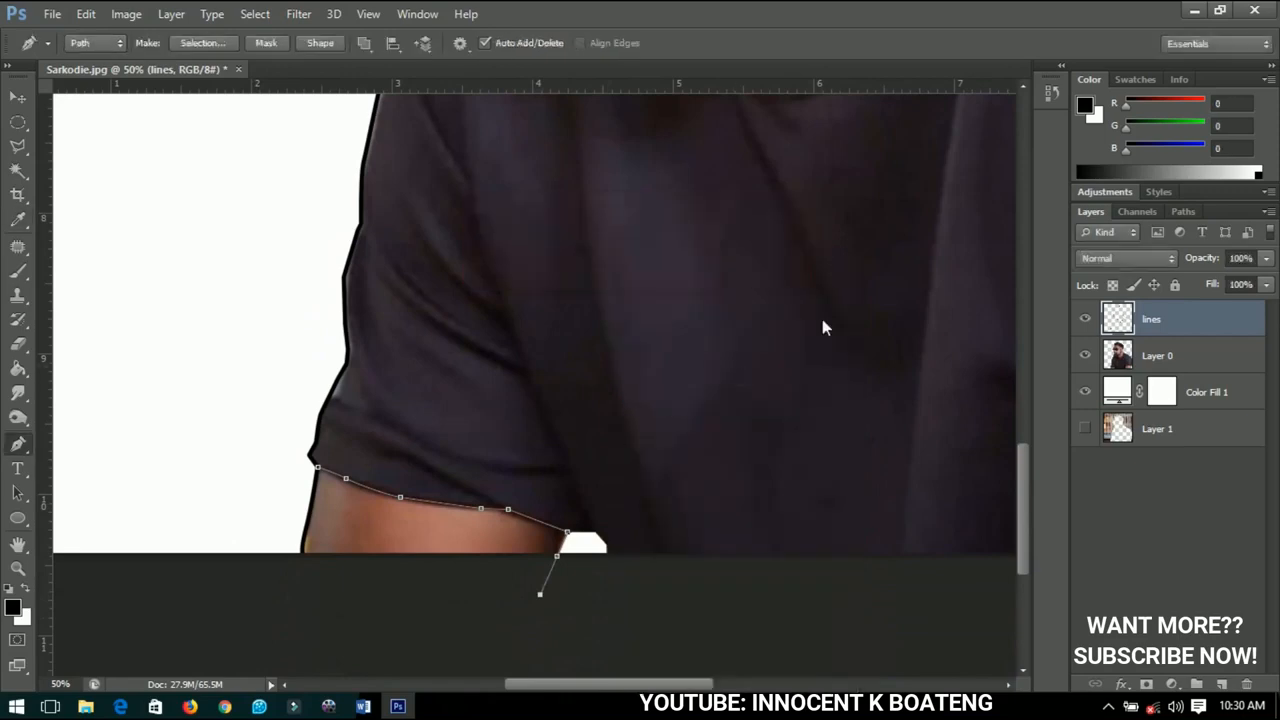
drag(823, 326, 386, 384)
right_click(594, 335)
click(706, 298)
Trace the sleeve hem on the man's left arm with the Pen tool, from its outer edge to the inner corner
click(971, 475)
drag(850, 455, 822, 460)
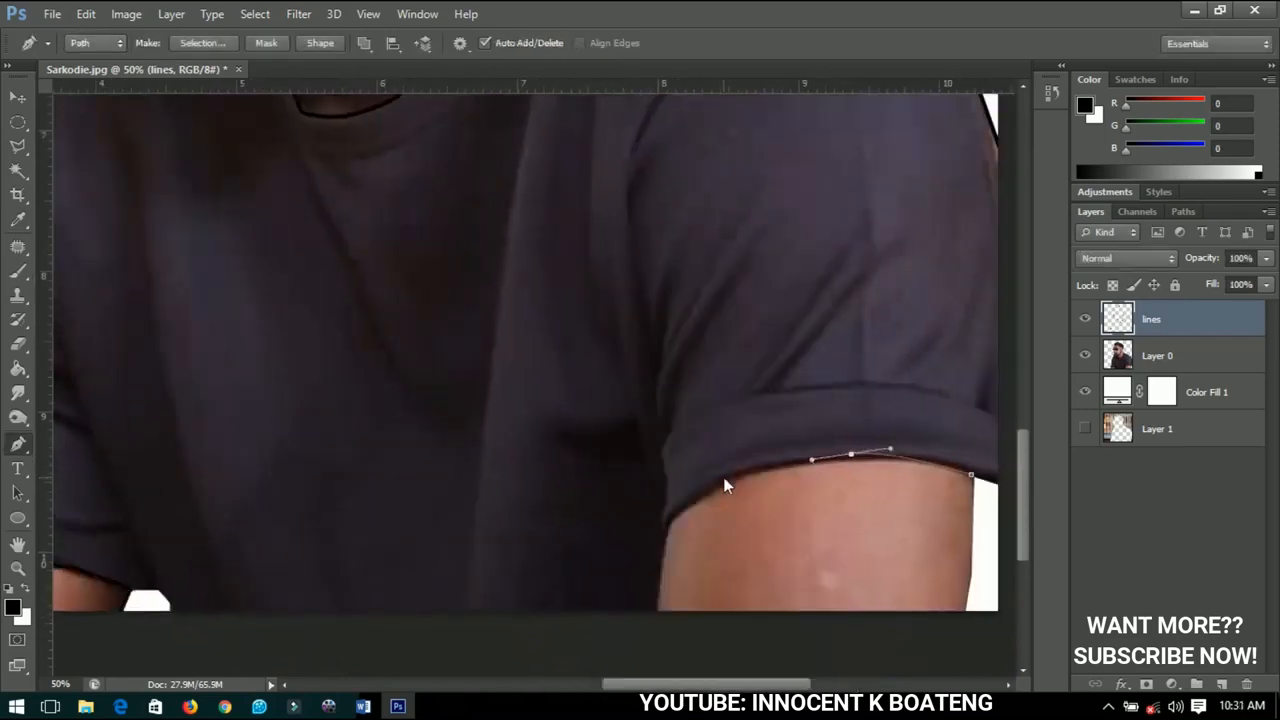
click(708, 492)
click(683, 508)
click(662, 531)
Stroke the left sleeve hem path on the lines layer and delete the path
right_click(622, 445)
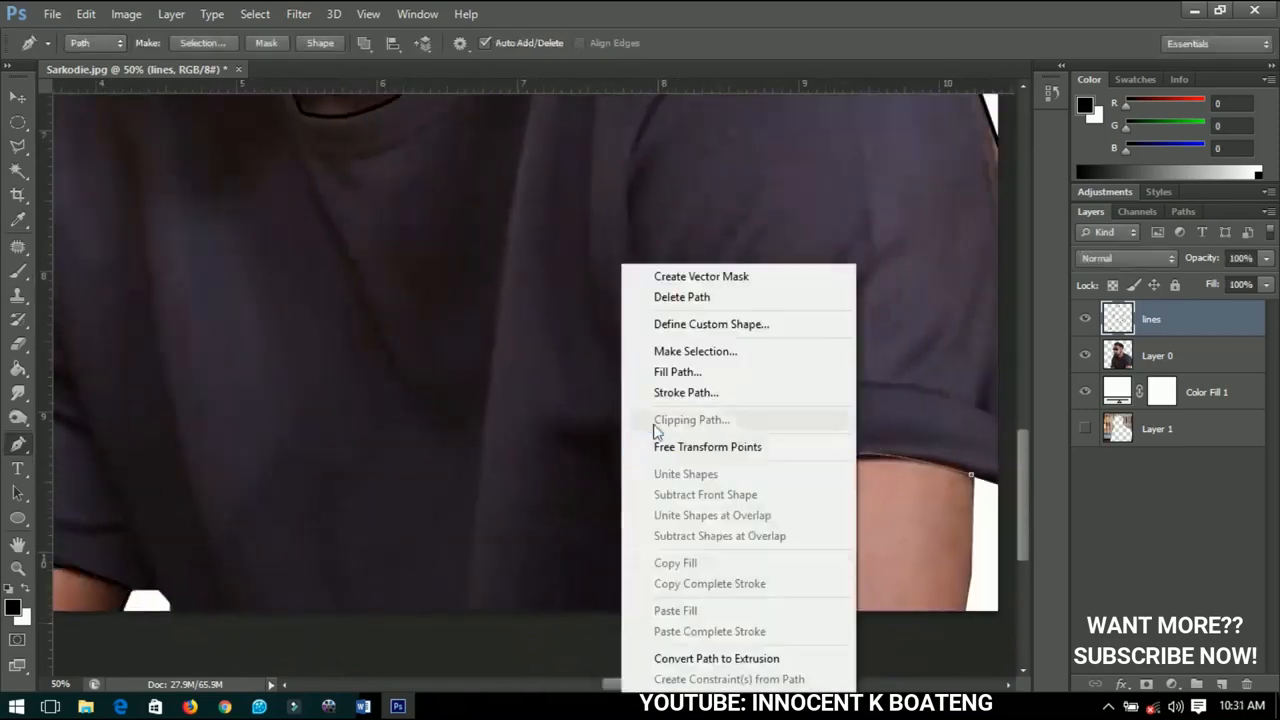
click(686, 393)
click(768, 226)
right_click(700, 300)
click(716, 299)
Check the full line drawing with Layer 0 hidden, leaving Layer 0 visible and the lines layer selected
scroll(541, 474, down, 10)
scroll(538, 471, up, 5)
scroll(536, 469, down, 1)
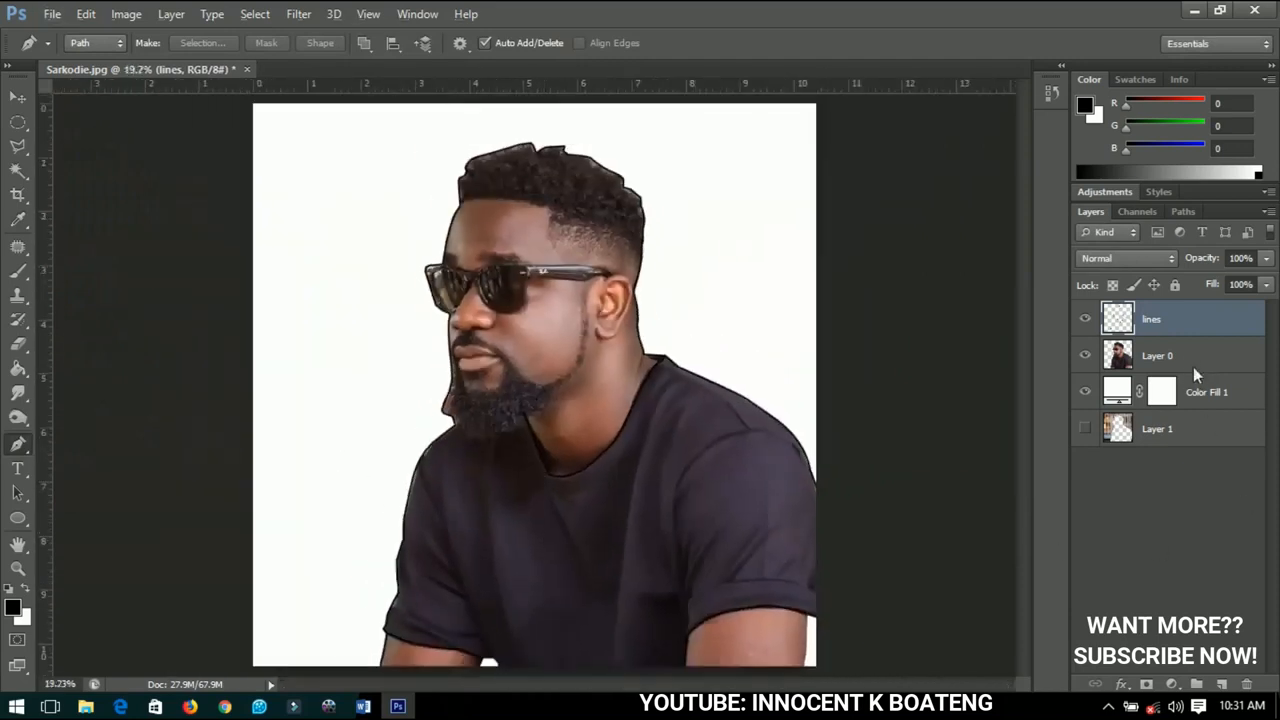
click(1155, 355)
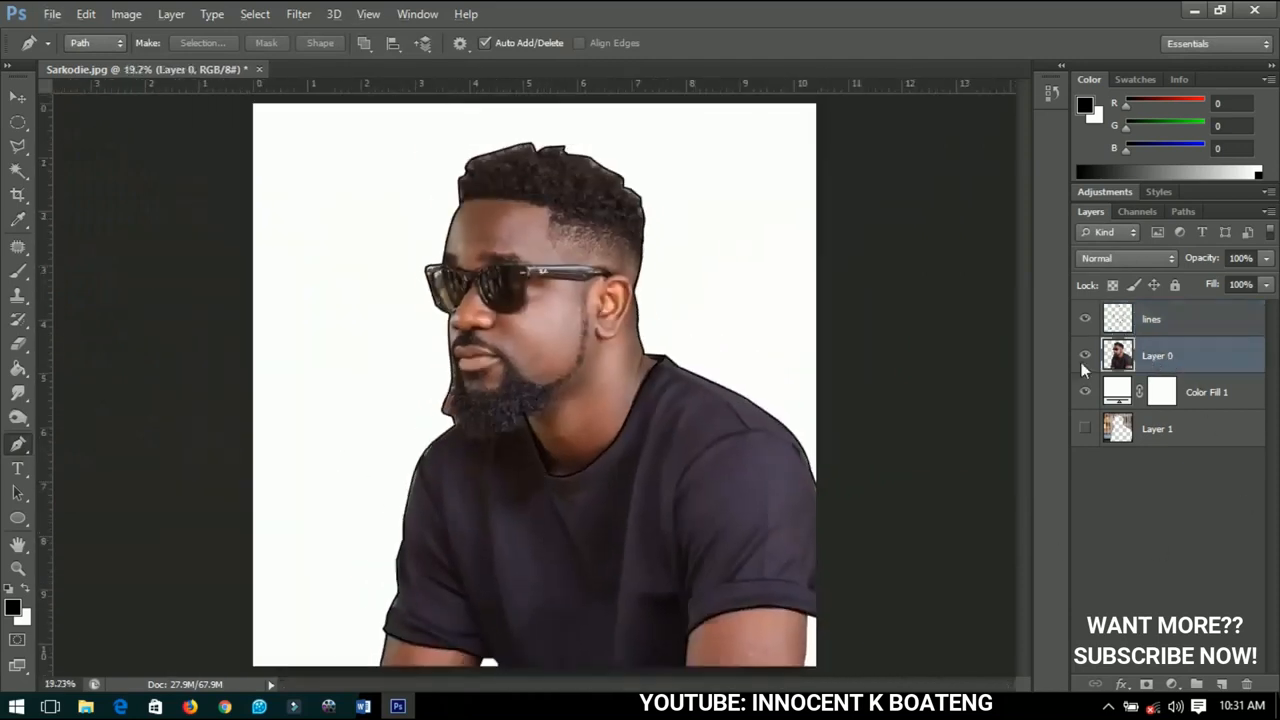
click(1084, 355)
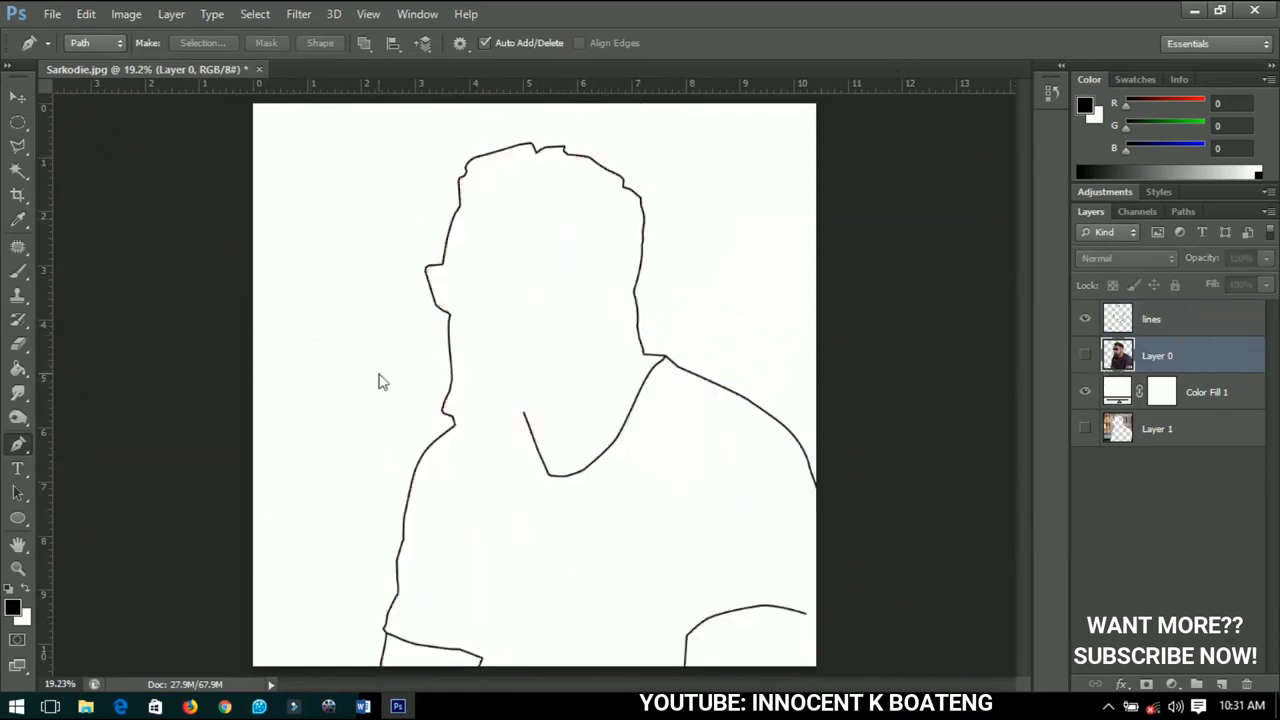
click(1088, 356)
click(1160, 328)
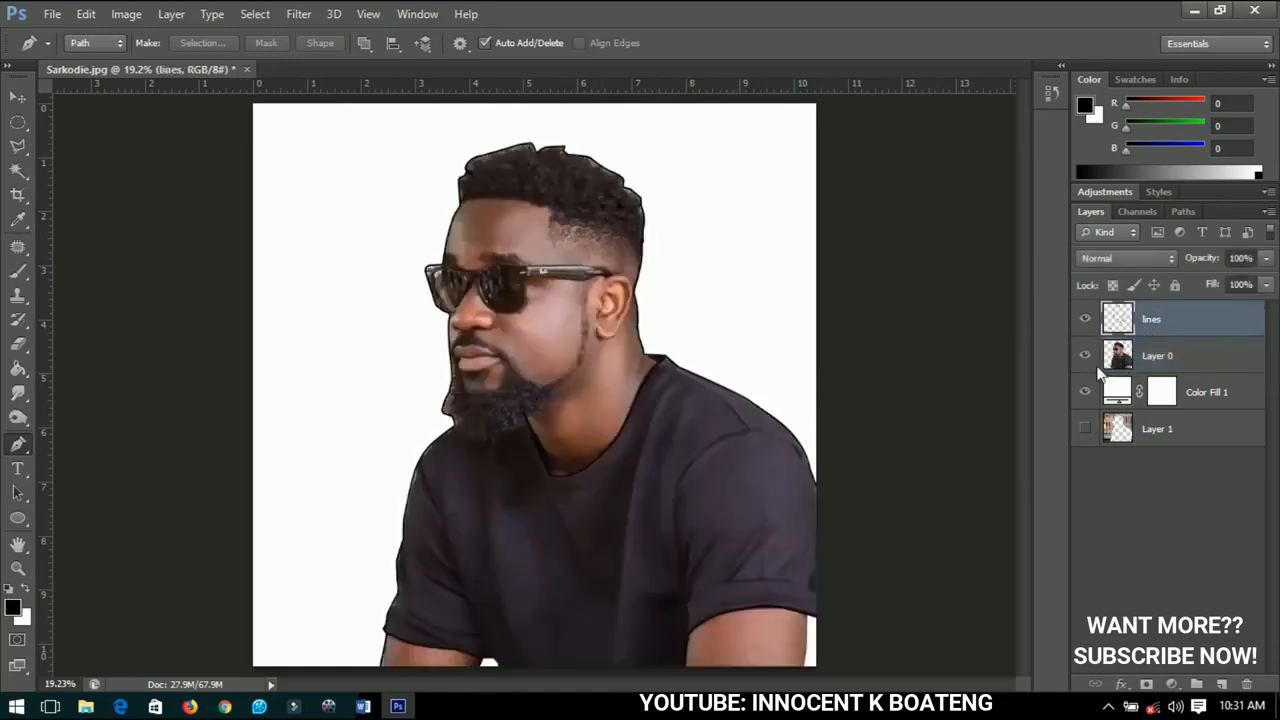
click(1088, 356)
Set the Pen tool to Shape mode and hide the lines layer to expose the man's hair
click(90, 43)
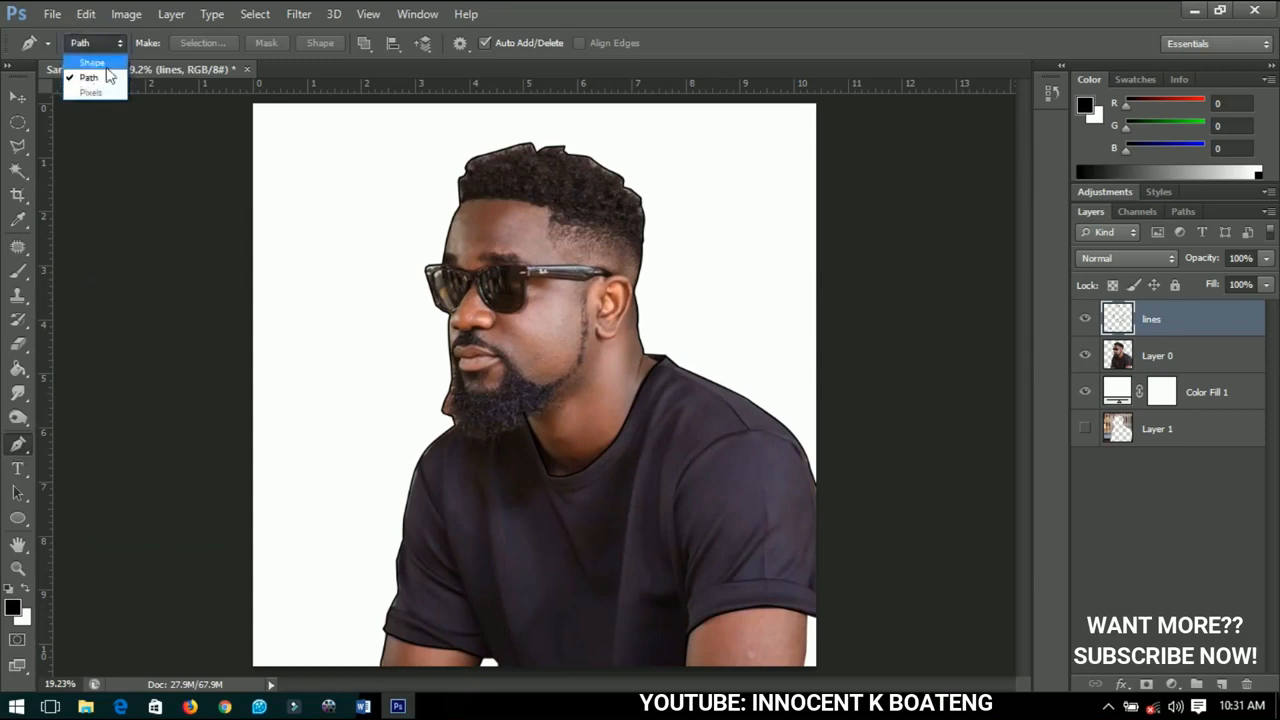
click(95, 62)
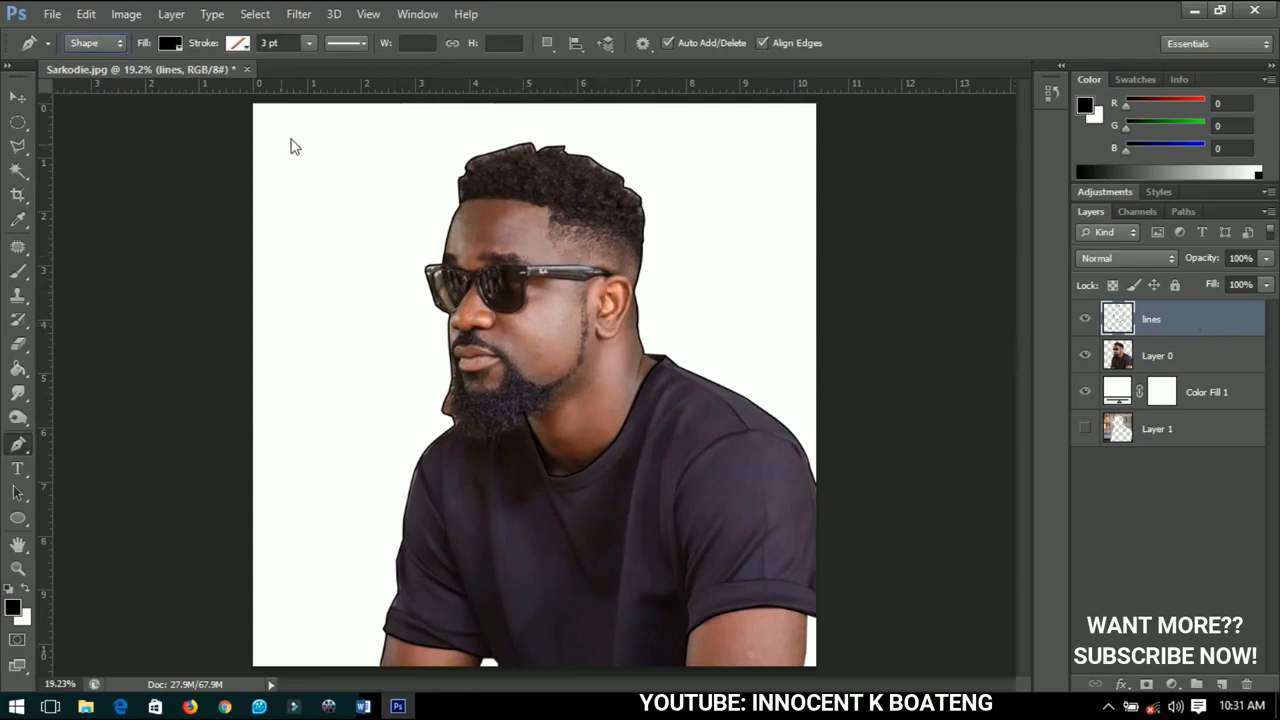
click(17, 98)
scroll(740, 272, up, 1)
scroll(480, 212, up, 2)
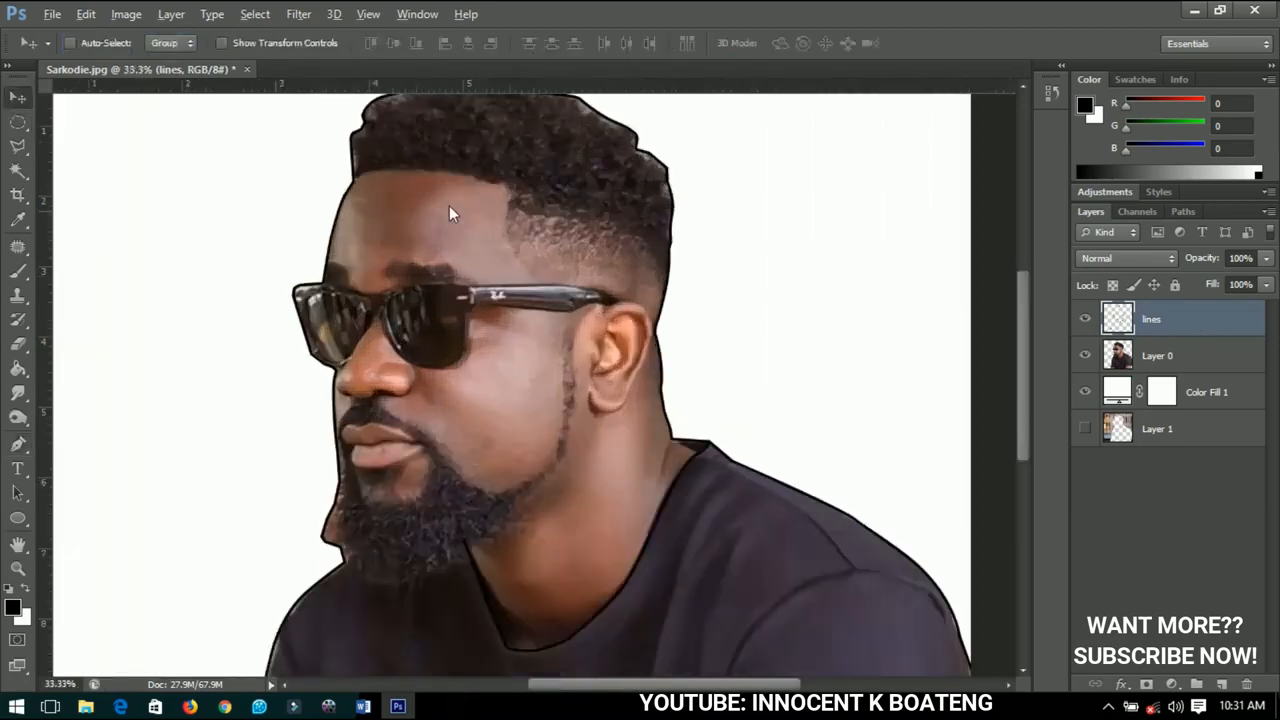
click(1084, 318)
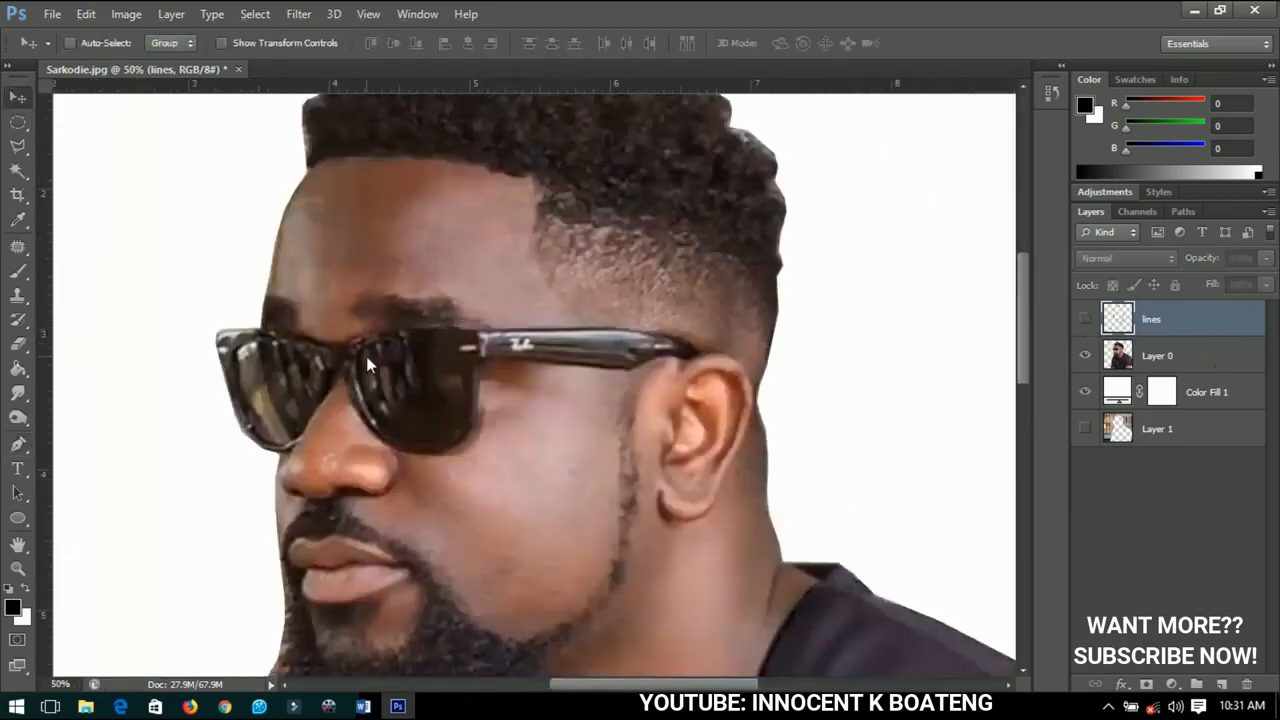
click(20, 445)
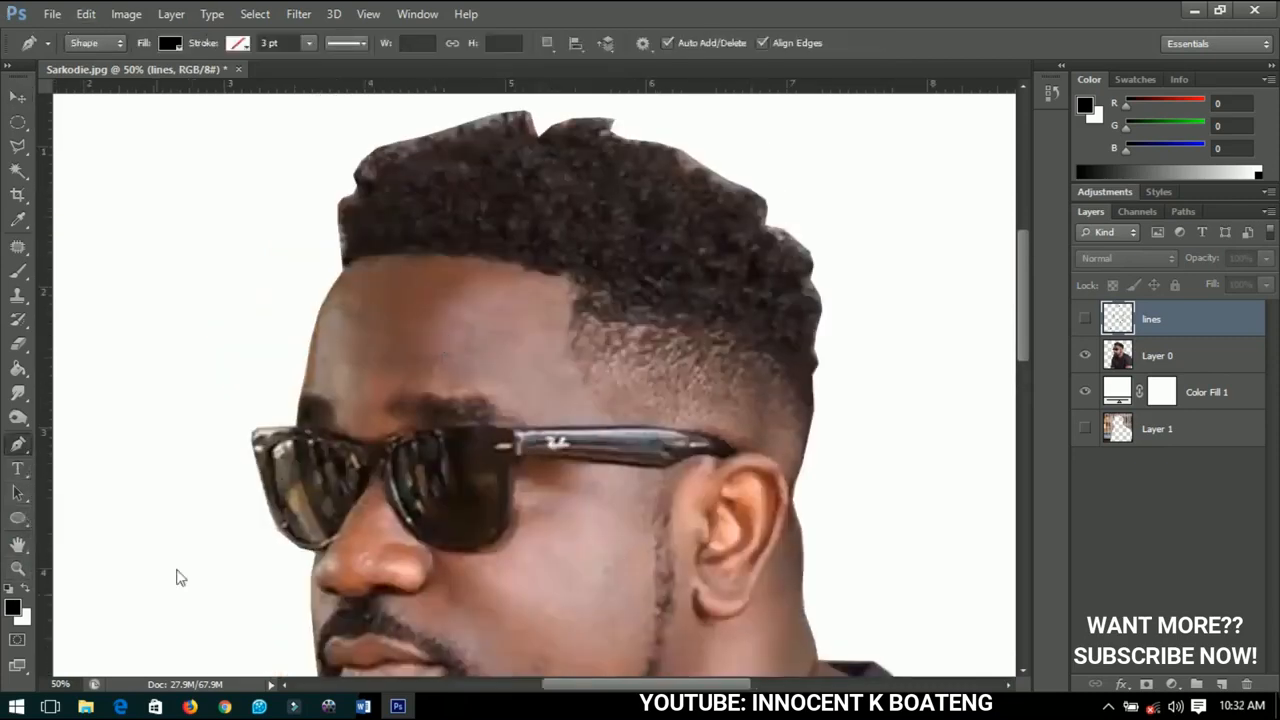
Start a black-filled shape along the man's hairline, from the forehead down the temple and along the glasses to above the ear
click(341, 266)
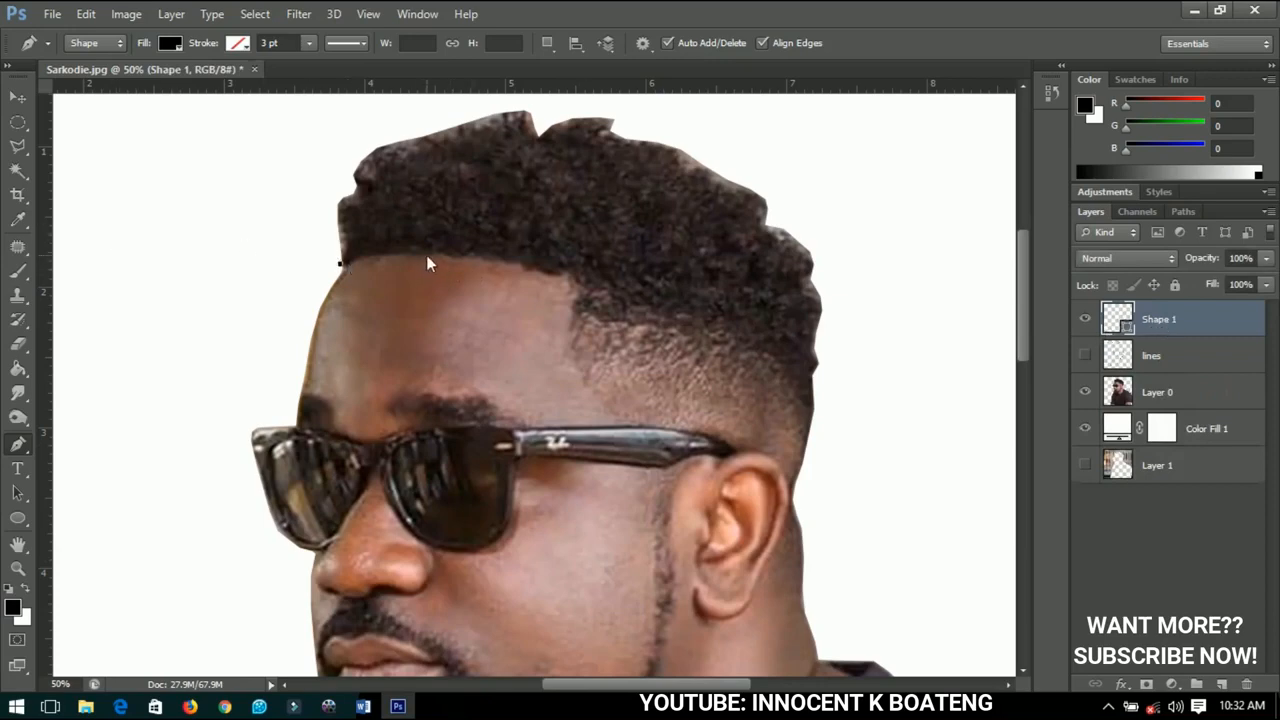
drag(430, 257, 439, 256)
drag(444, 253, 455, 256)
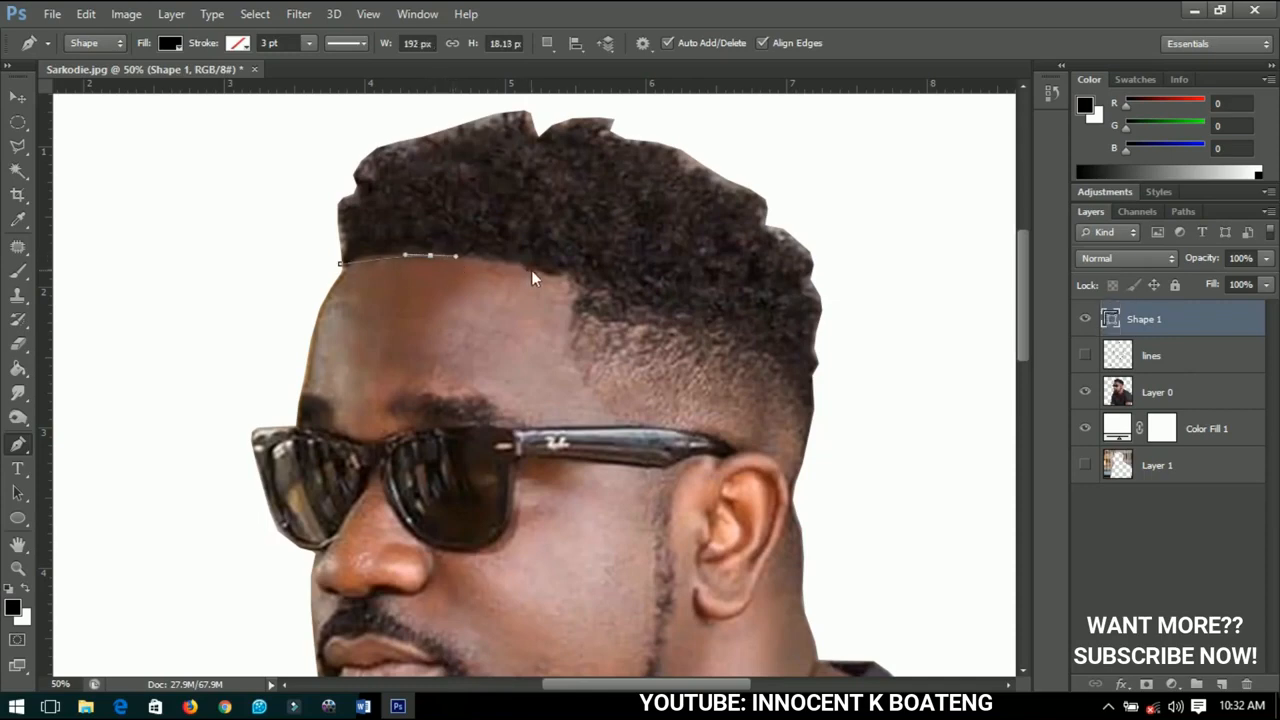
drag(531, 270, 556, 273)
click(576, 277)
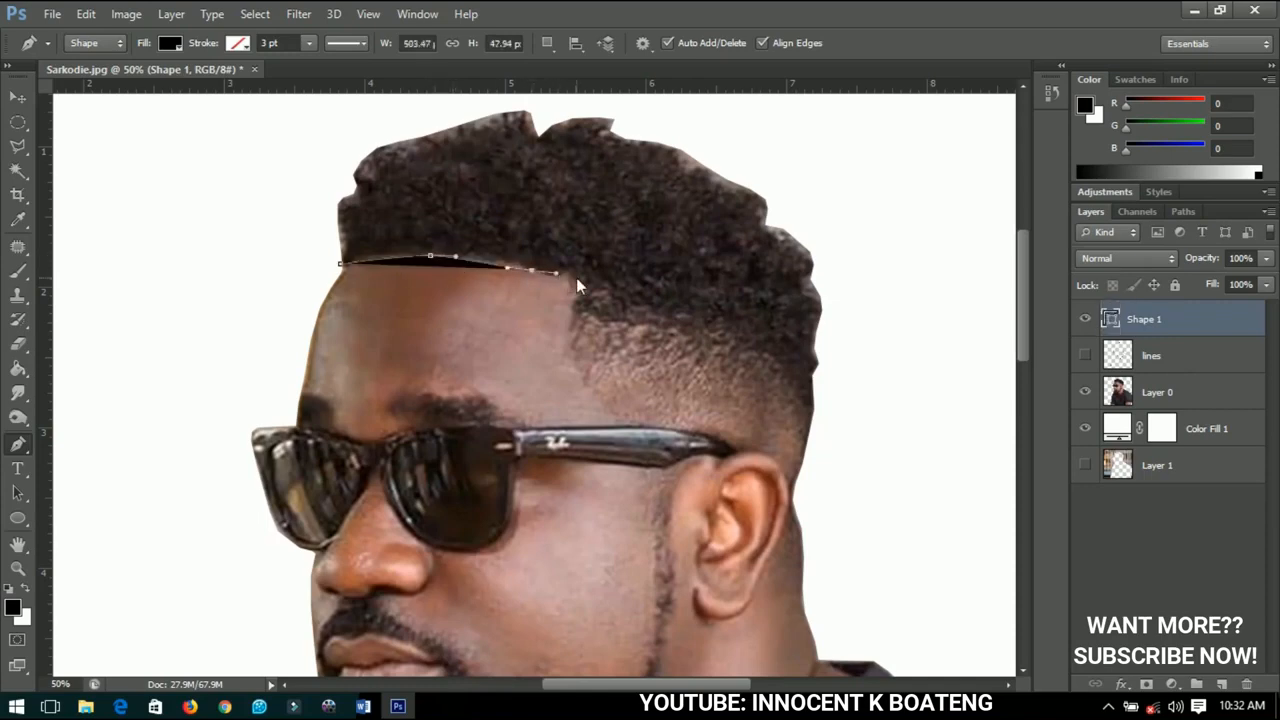
click(565, 357)
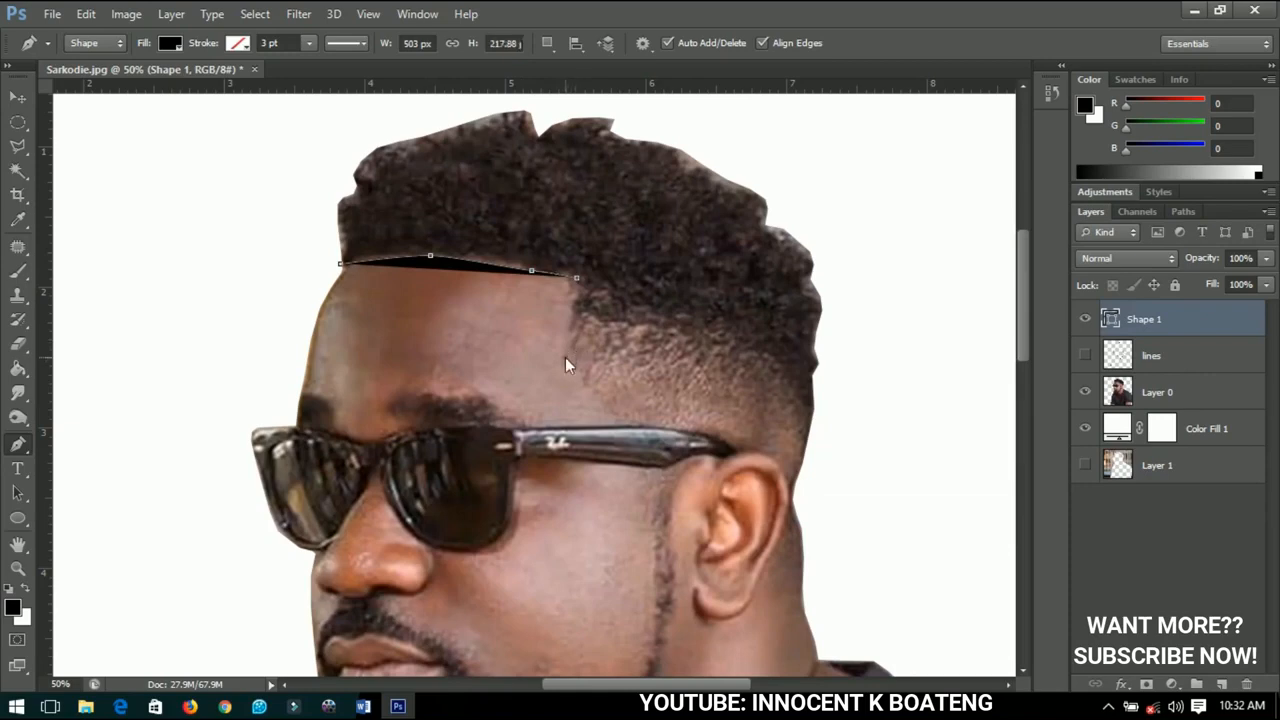
click(617, 418)
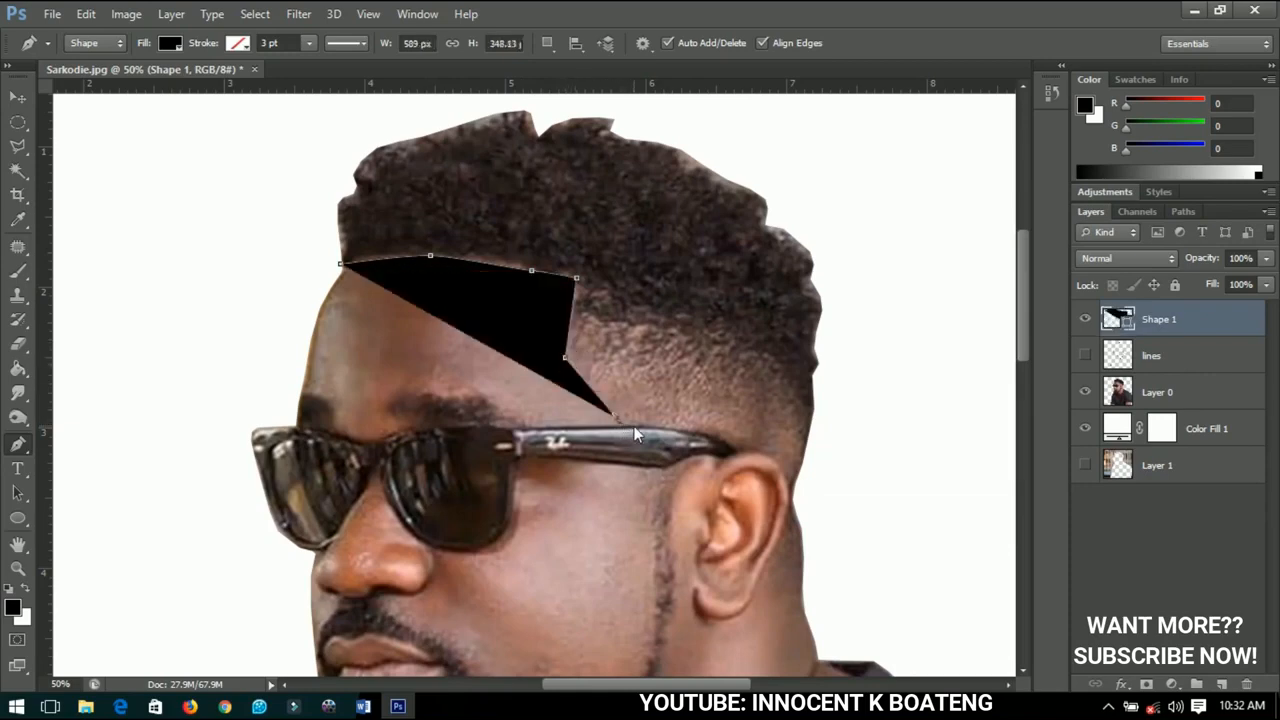
click(641, 429)
click(704, 435)
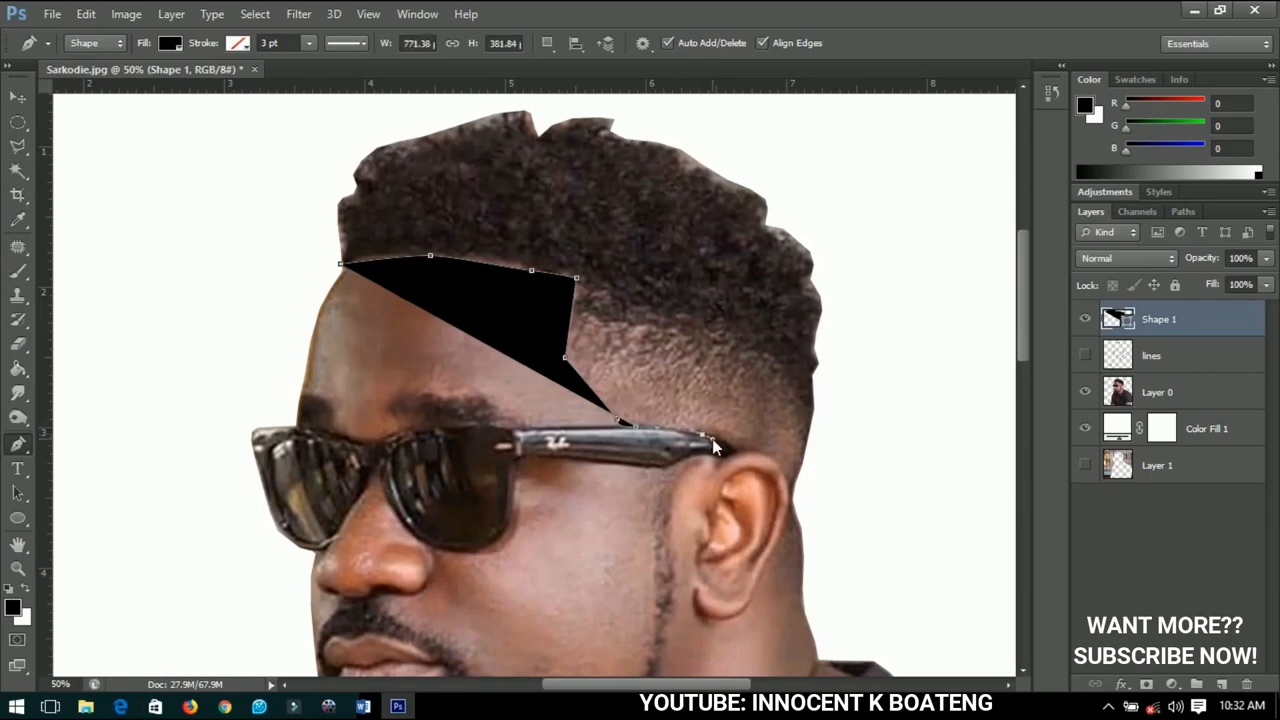
click(716, 439)
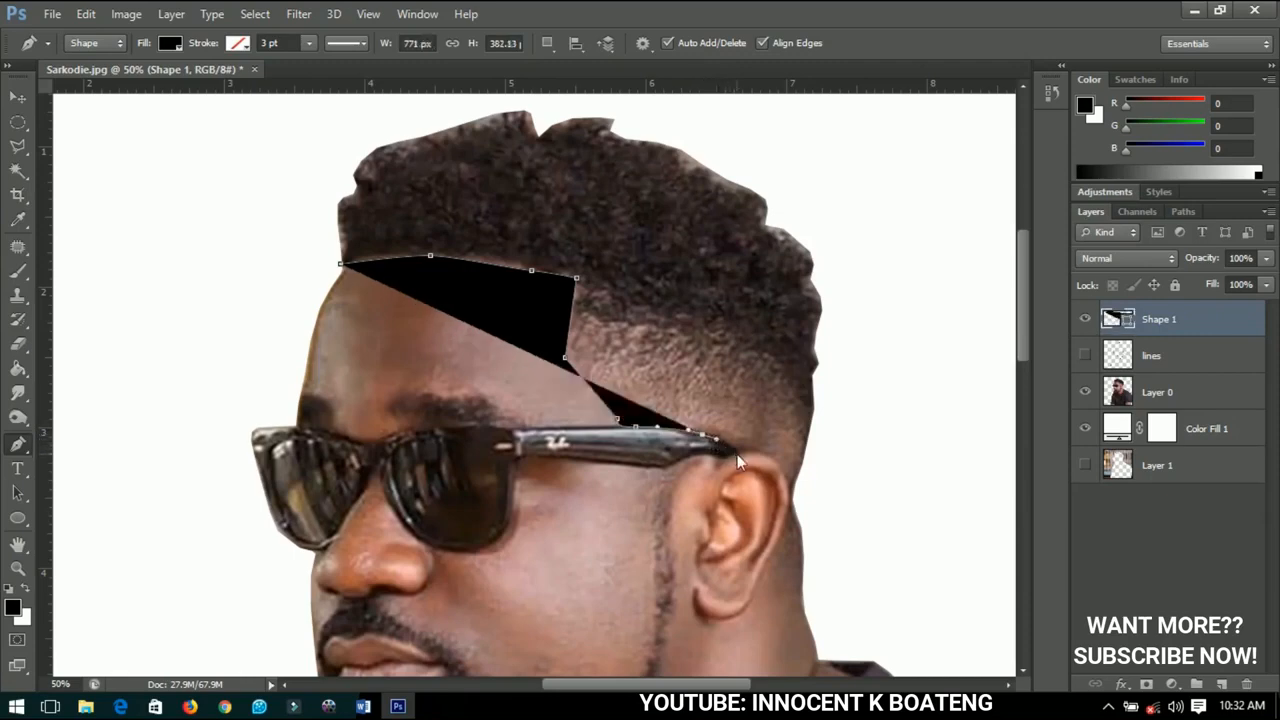
click(737, 454)
click(759, 451)
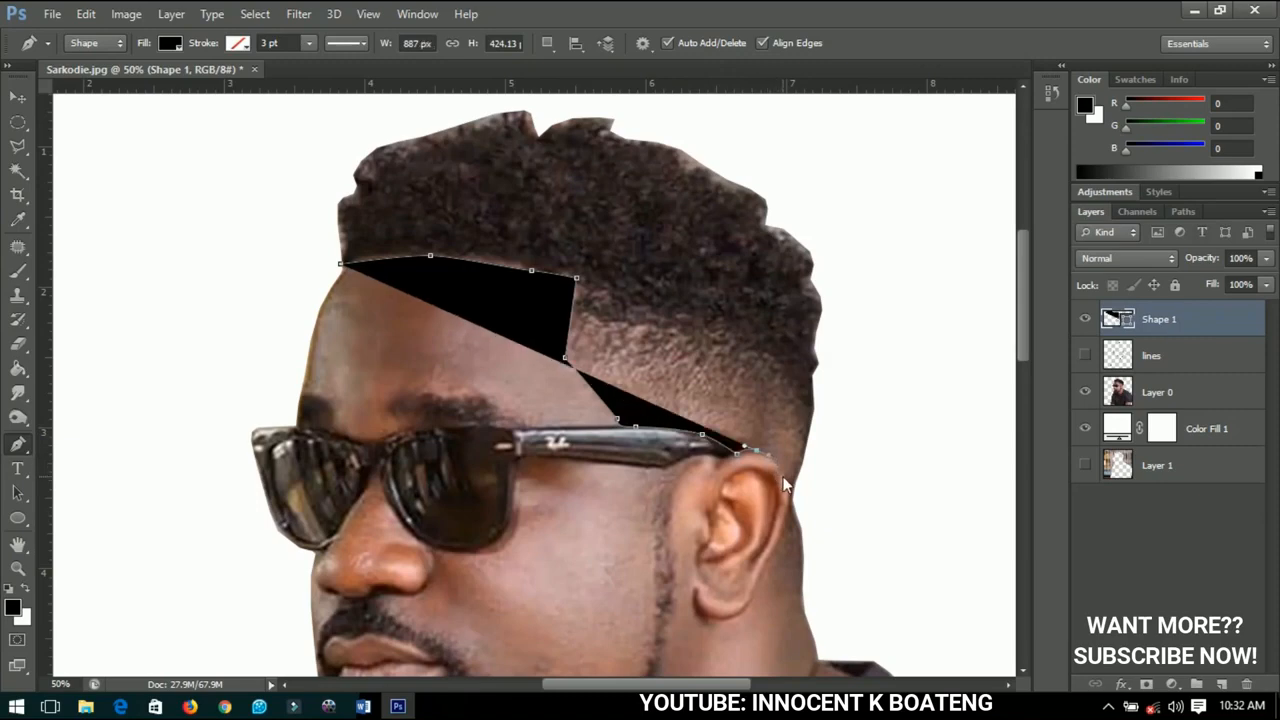
Extend the hair shape from behind the ear up around the back of the head to the upper rear edge of the hair
click(790, 486)
click(804, 448)
click(813, 411)
click(811, 375)
click(818, 362)
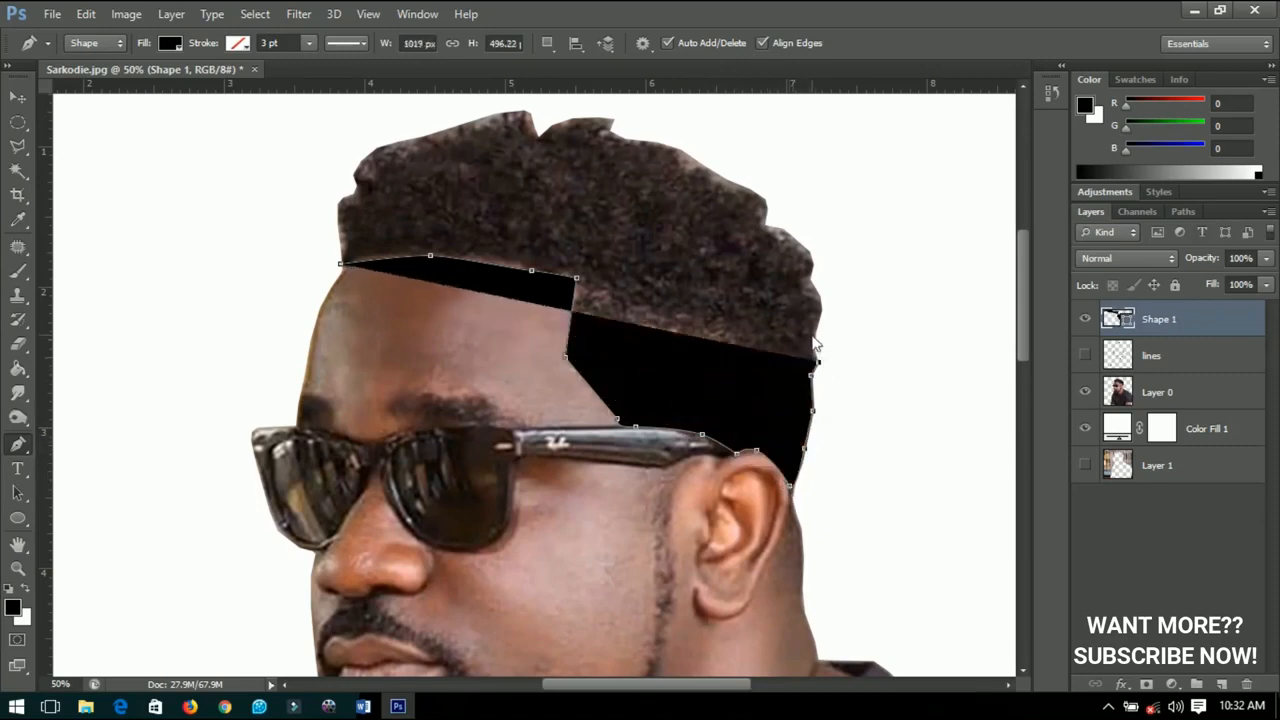
drag(818, 325, 823, 308)
click(816, 289)
click(810, 262)
click(794, 236)
click(766, 199)
click(746, 186)
click(684, 146)
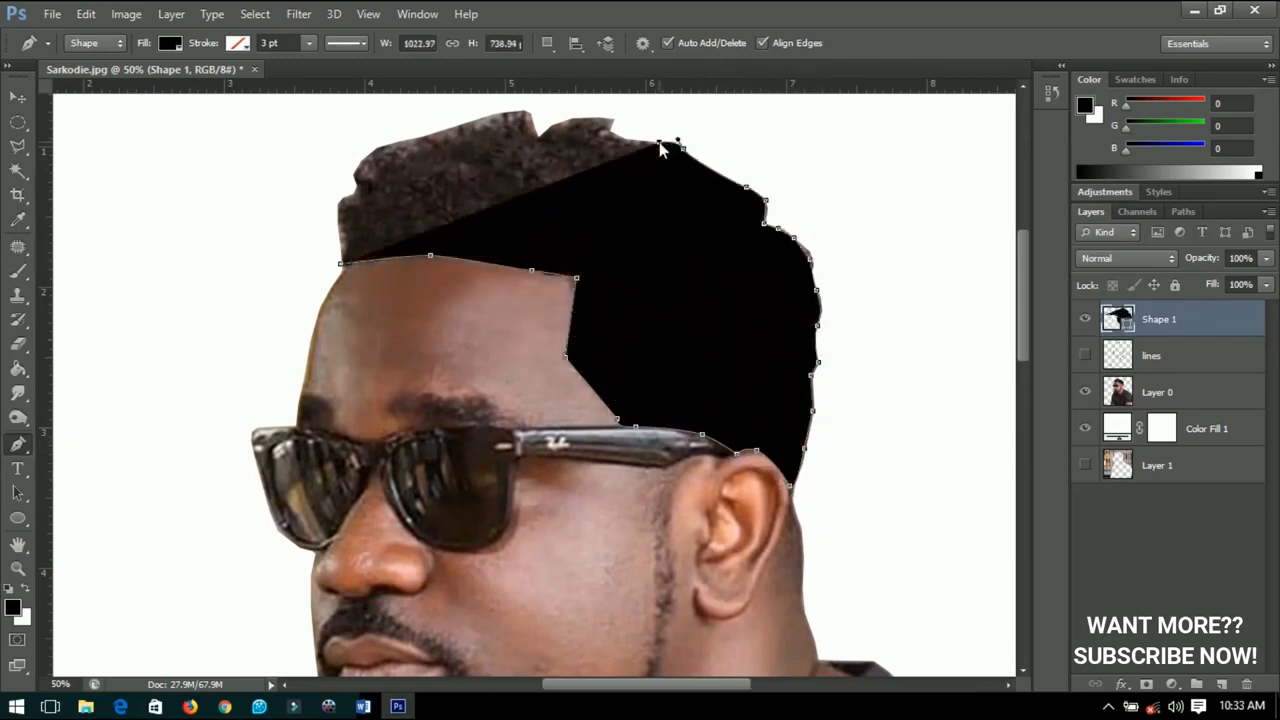
Continue the hair shape across the top of the hair and close it at its starting point on the forehead
click(651, 140)
click(615, 136)
click(613, 119)
click(571, 117)
click(541, 136)
click(514, 110)
click(441, 129)
click(393, 143)
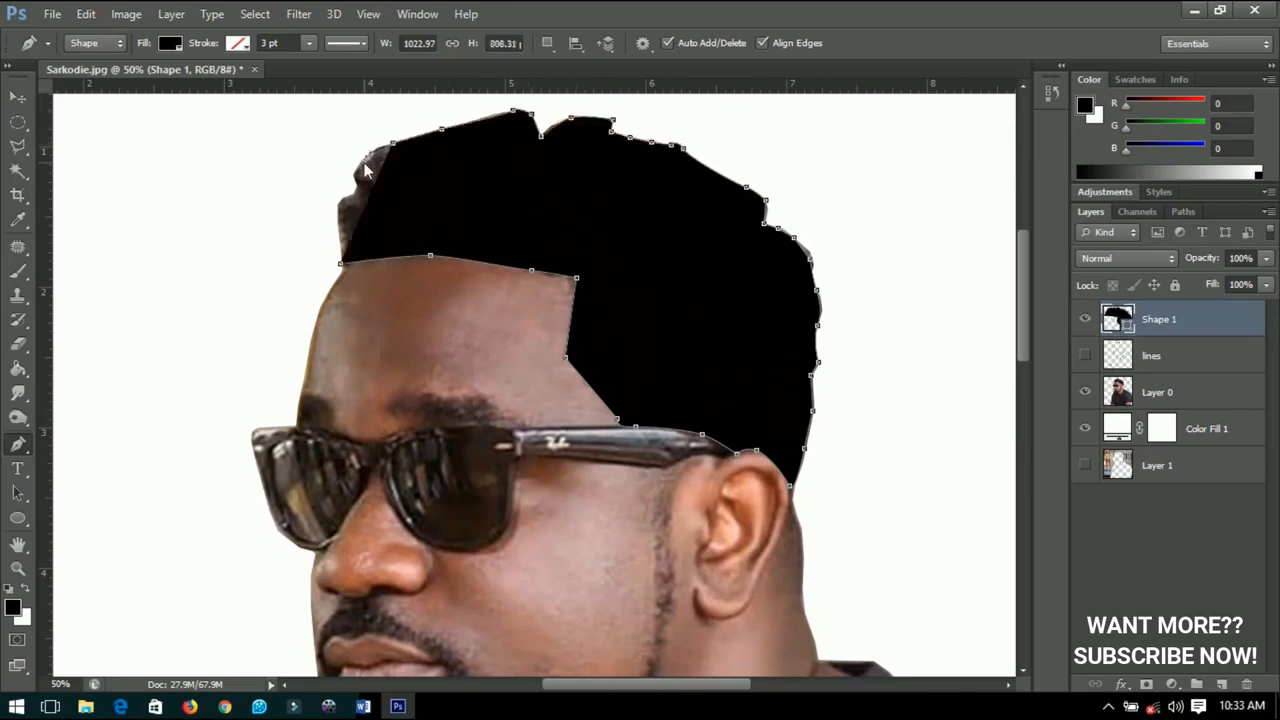
click(353, 178)
key(0)
key(0)
click(341, 264)
key(0)
key(v)
Show the lines layer and check the filled hair against the outline with Layer 0 hidden, leaving both layers visible
key(ctrl+0)
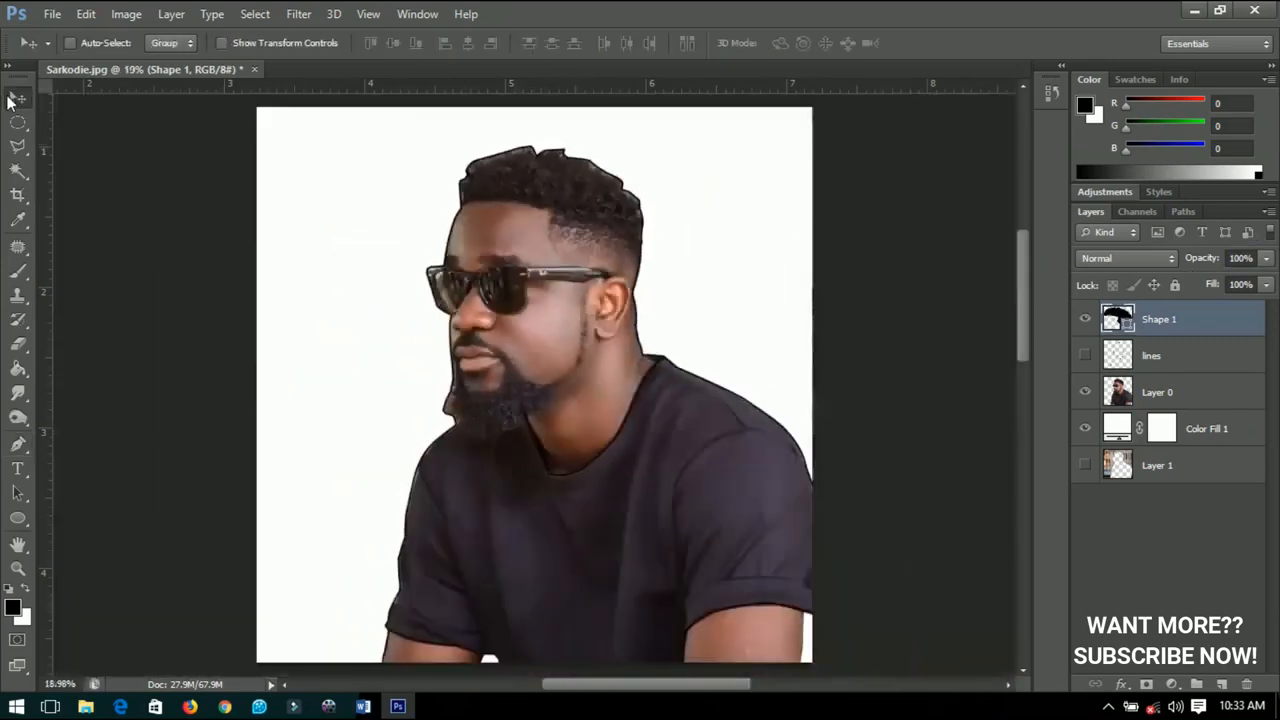
click(1084, 358)
click(1089, 380)
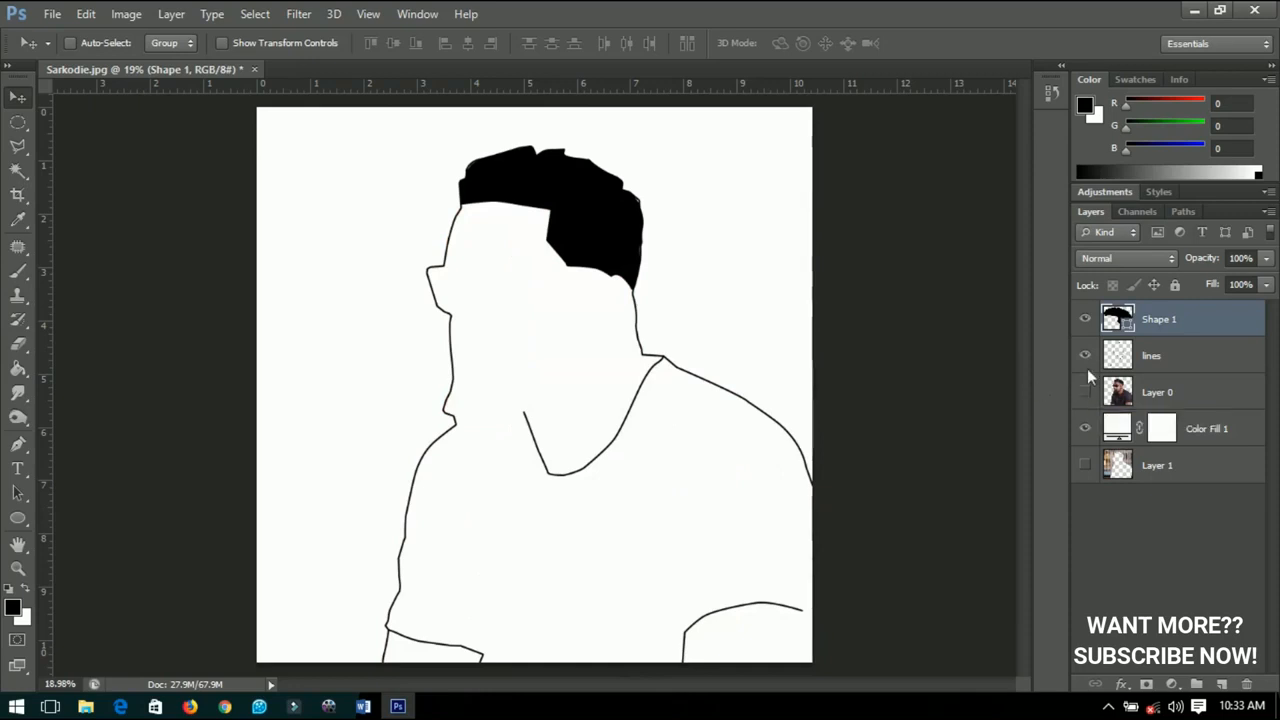
click(1085, 356)
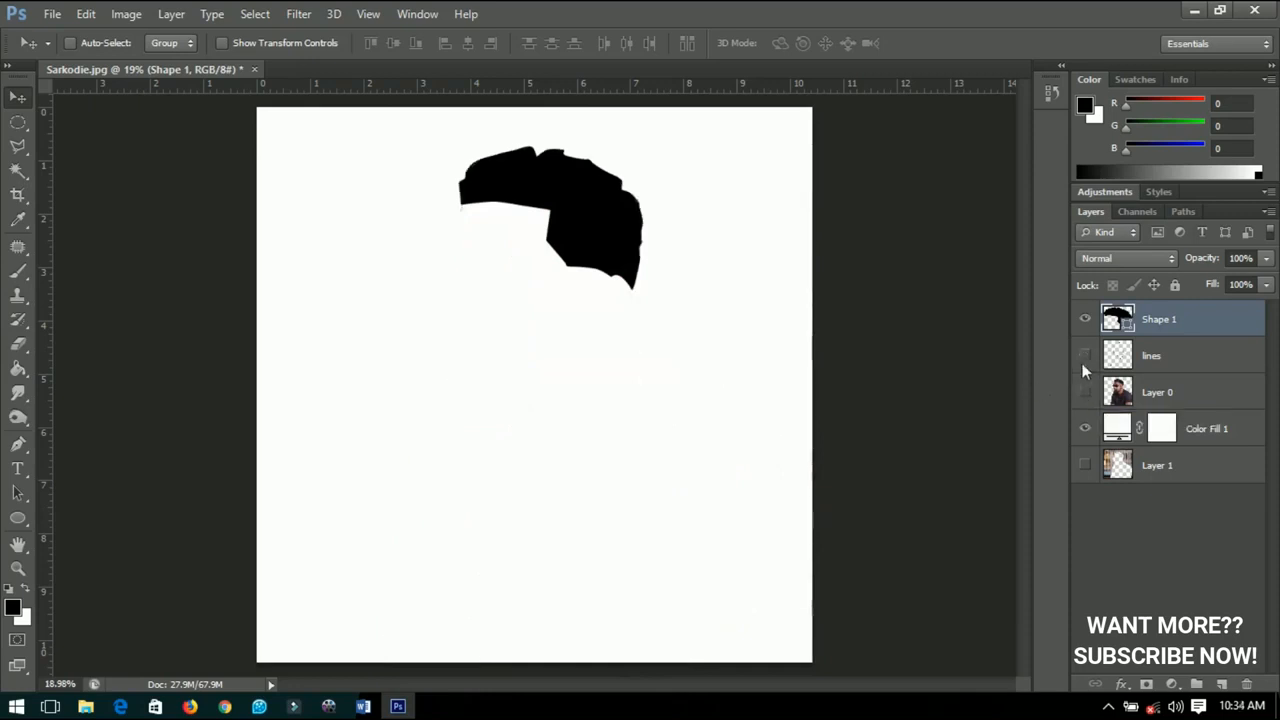
click(1082, 363)
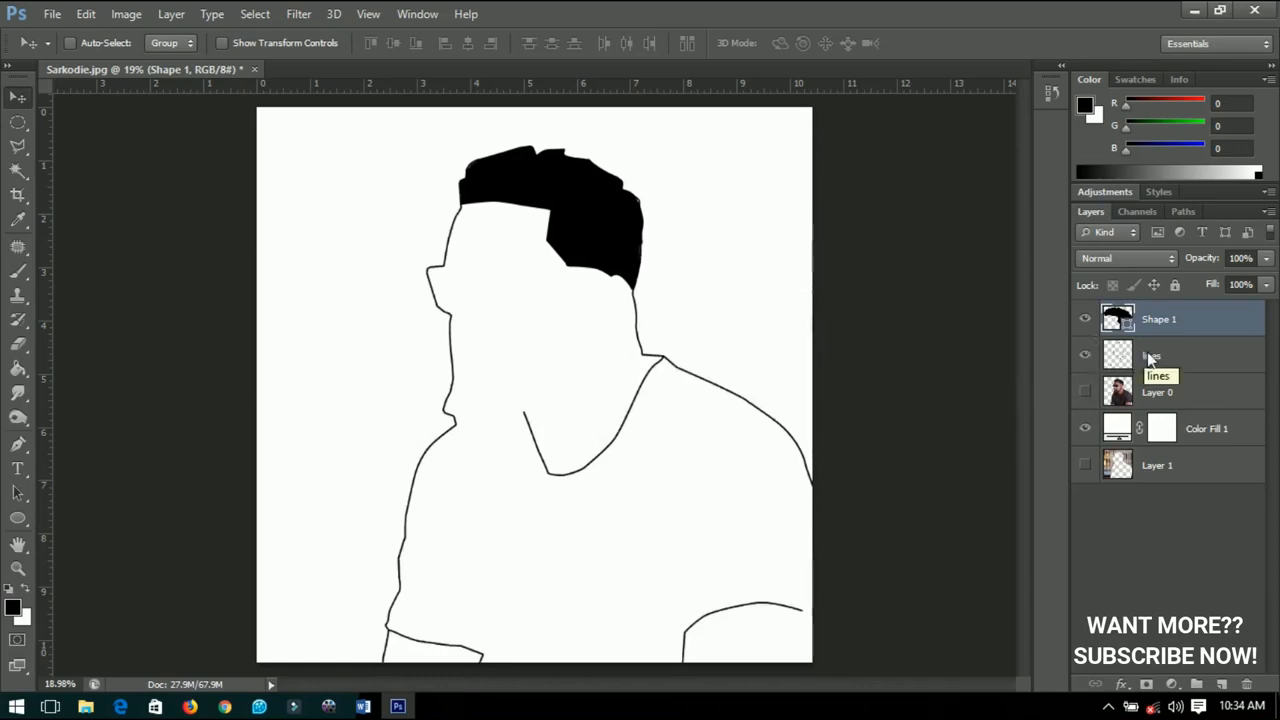
click(1085, 391)
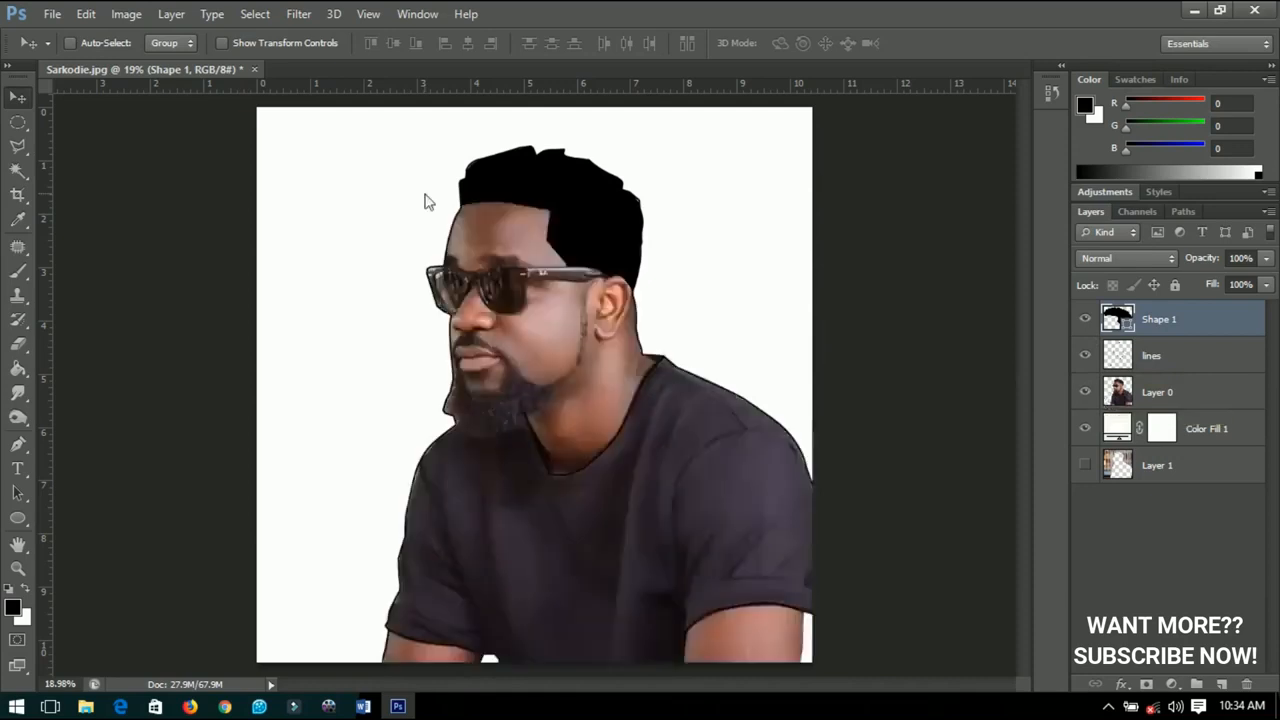
scroll(455, 249, up, 5)
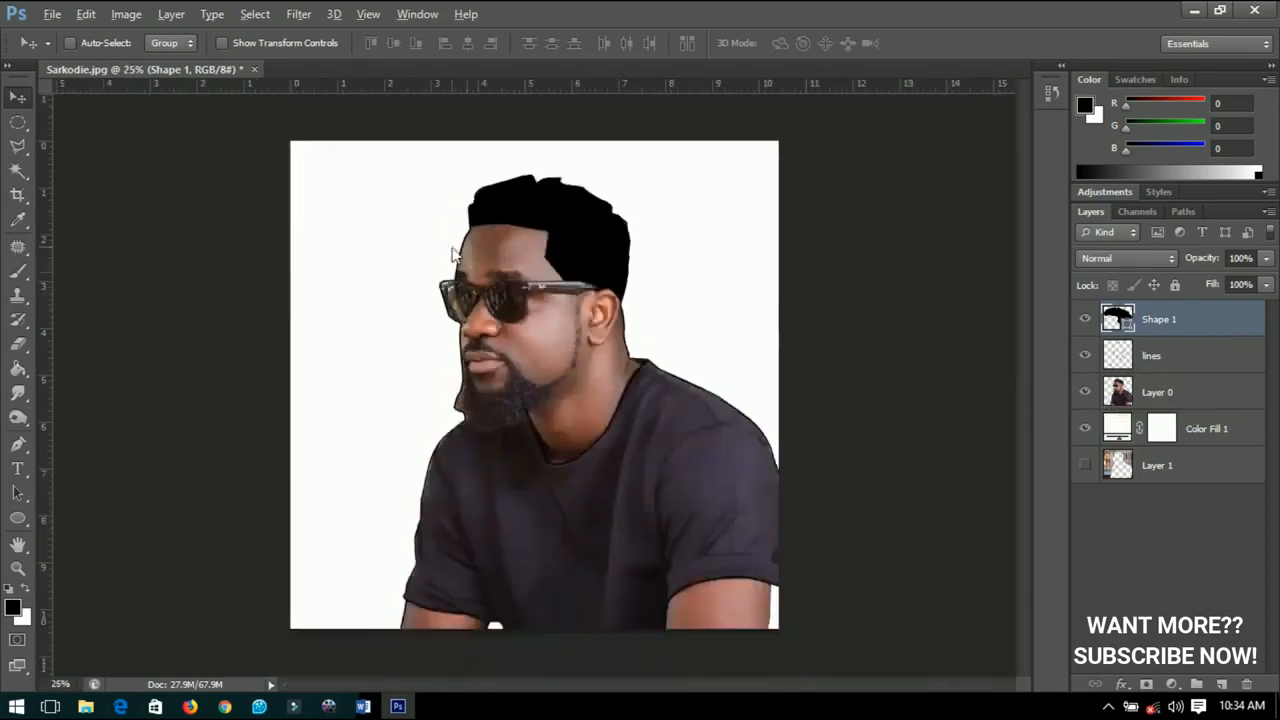
scroll(492, 319, up, 1)
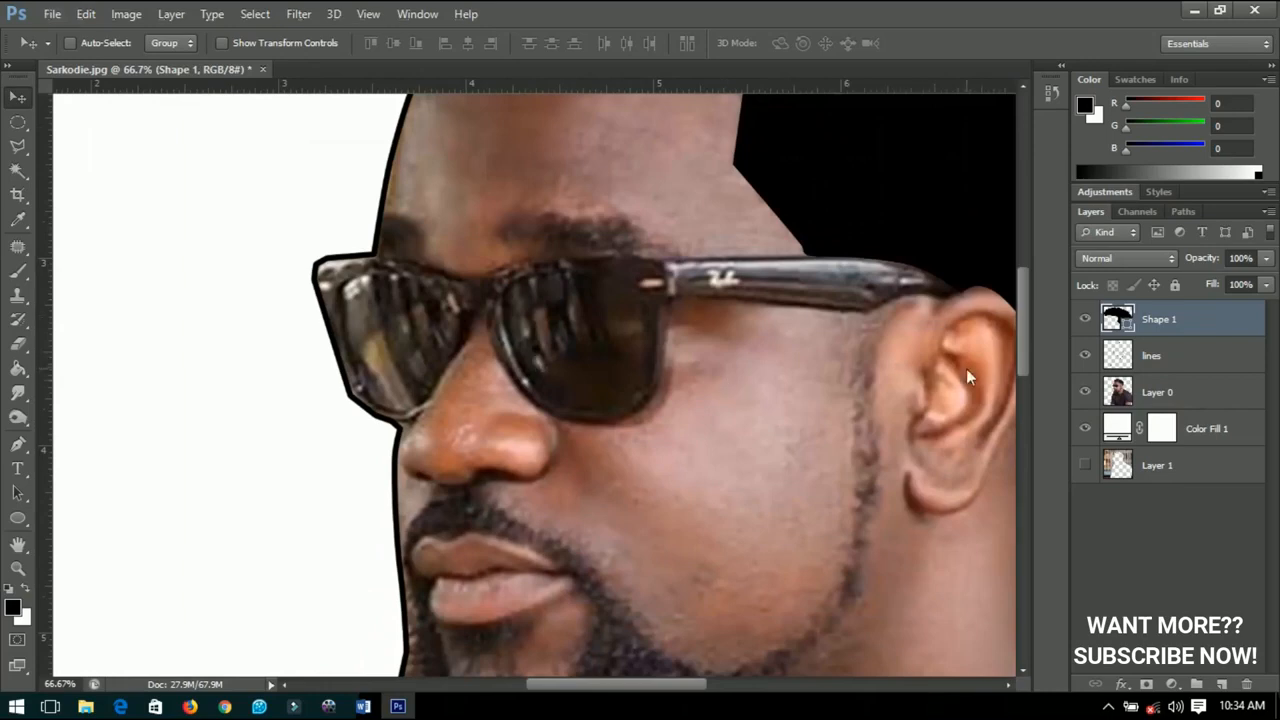
Select the lines layer and hide both it and the filled hair shape
click(1141, 361)
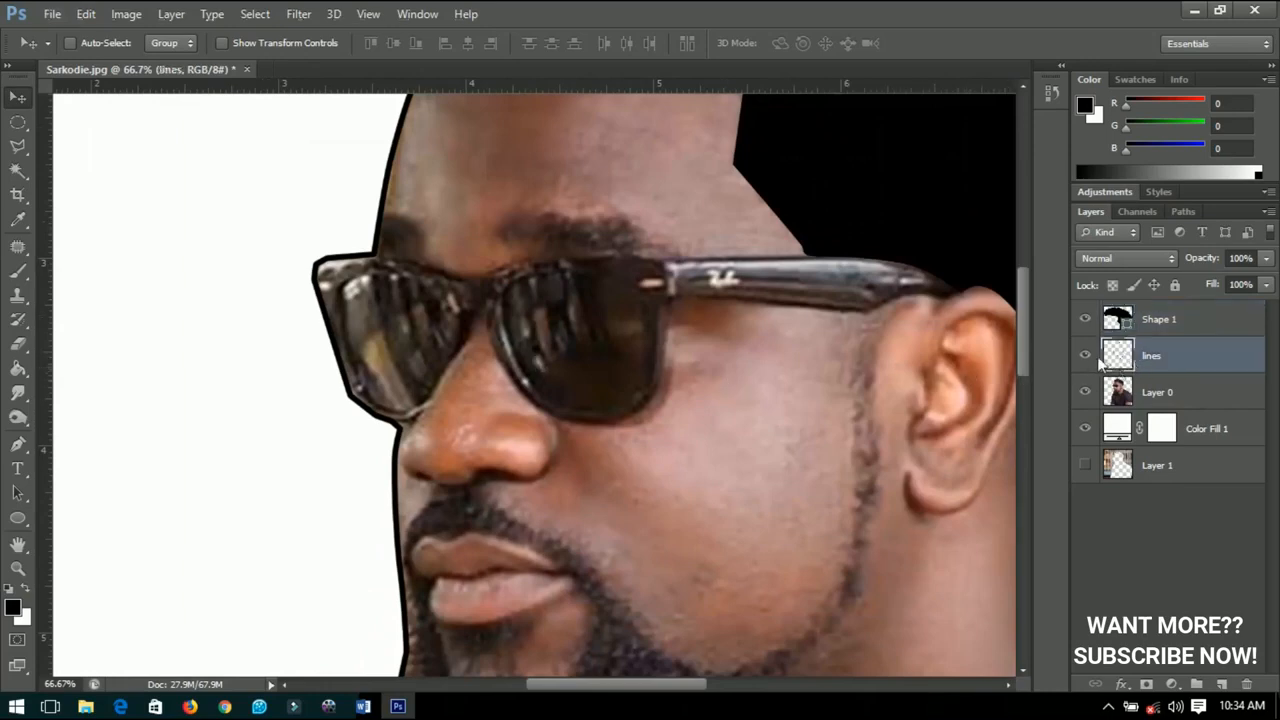
click(1085, 355)
scroll(405, 190, down, 2)
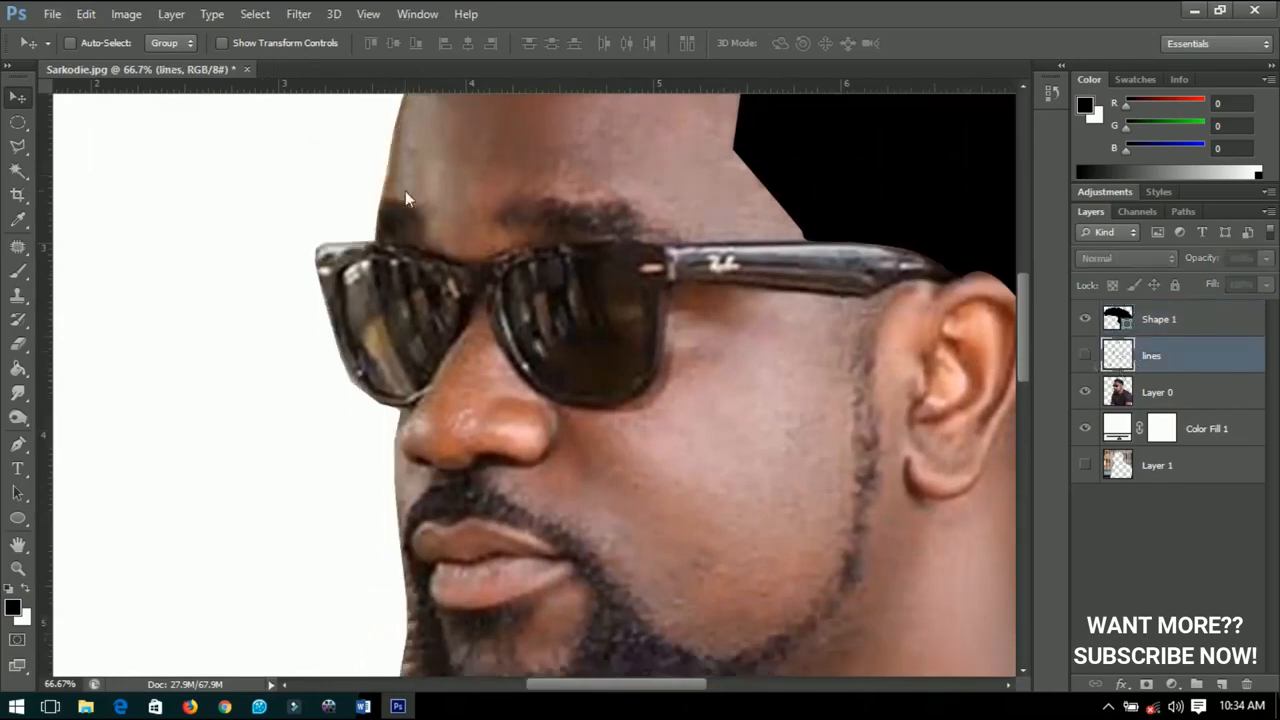
click(1085, 318)
Start a black-filled Pen shape at the glasses' outer upper corner, down the outer frame edge to the bottom of the first lens
click(17, 444)
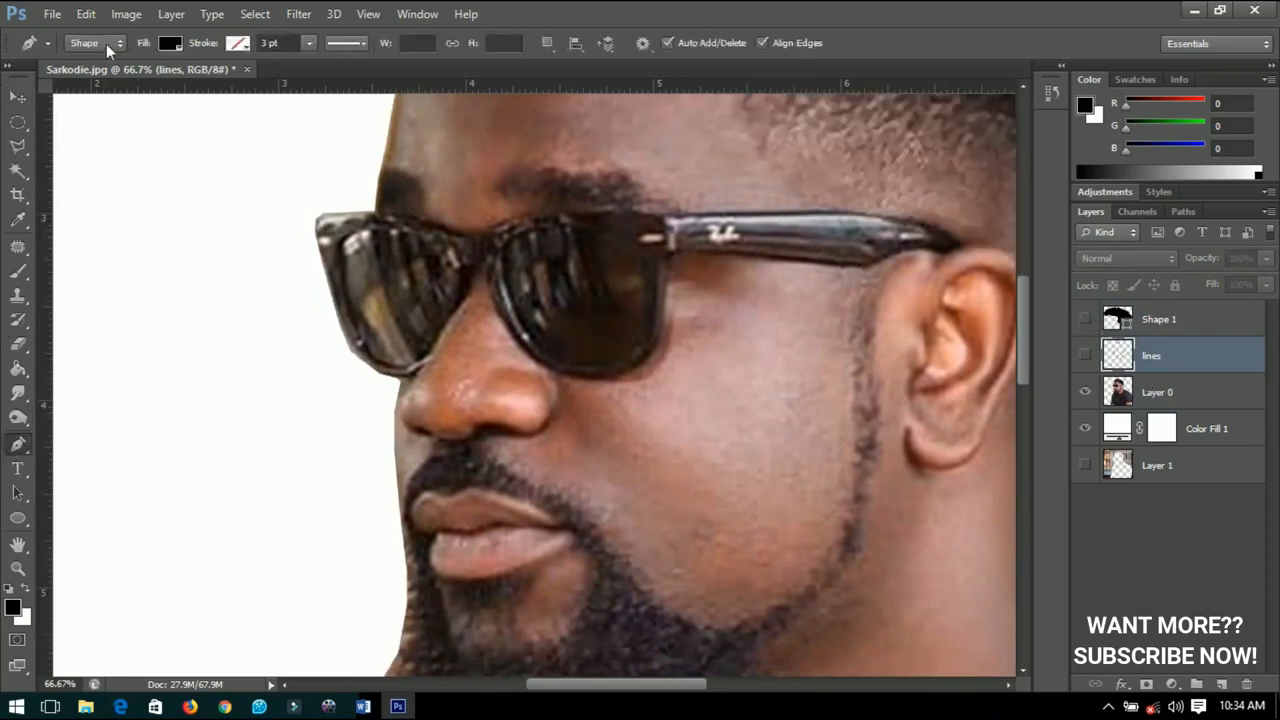
drag(364, 258, 602, 272)
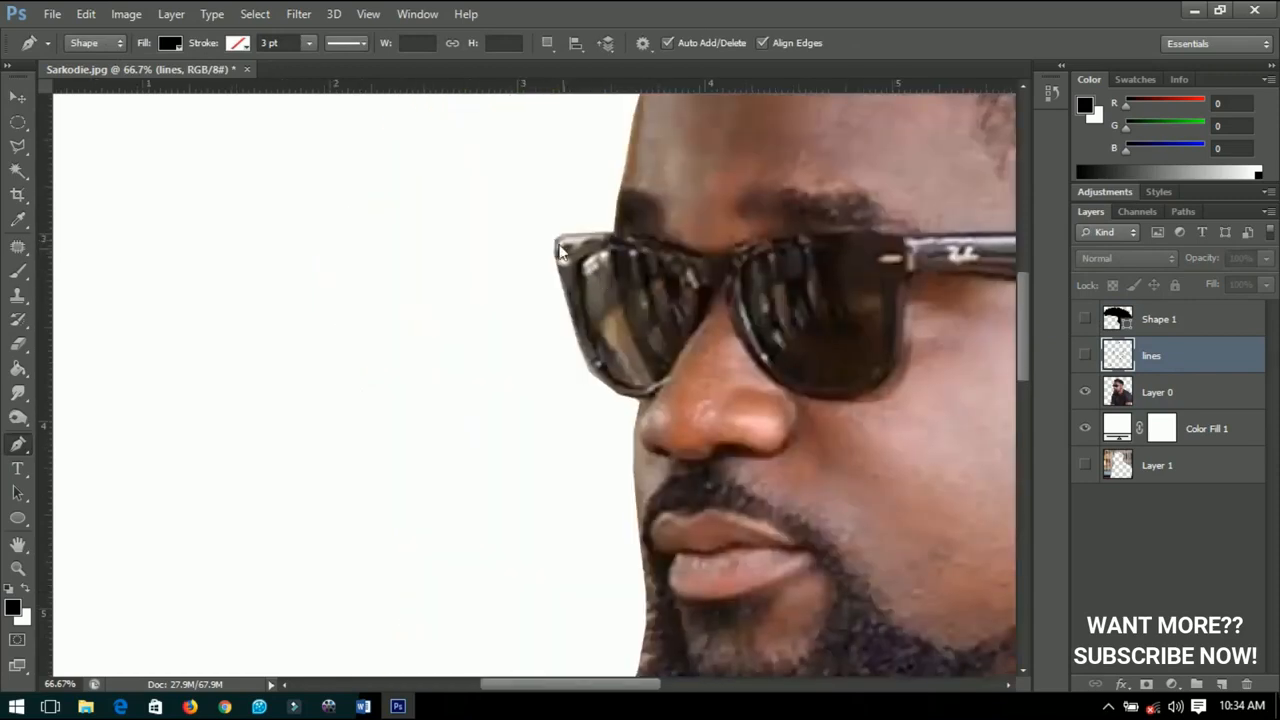
key(ctrl+plus)
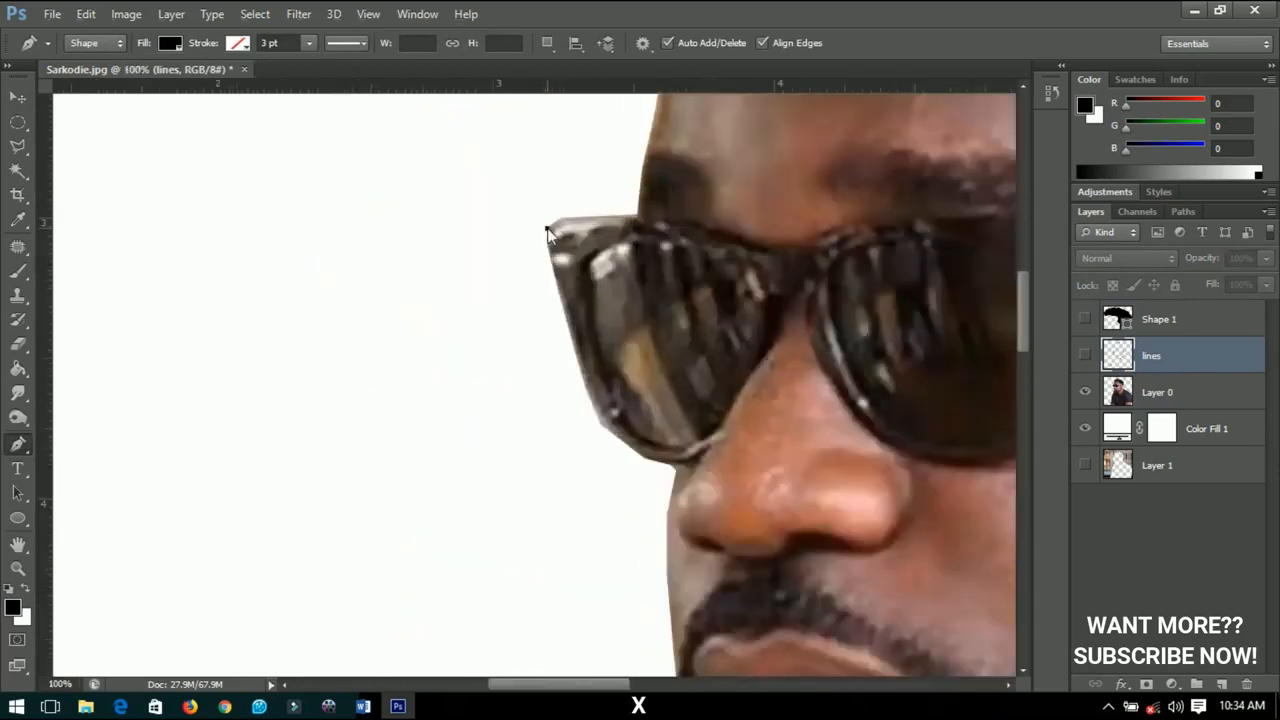
click(547, 228)
click(556, 293)
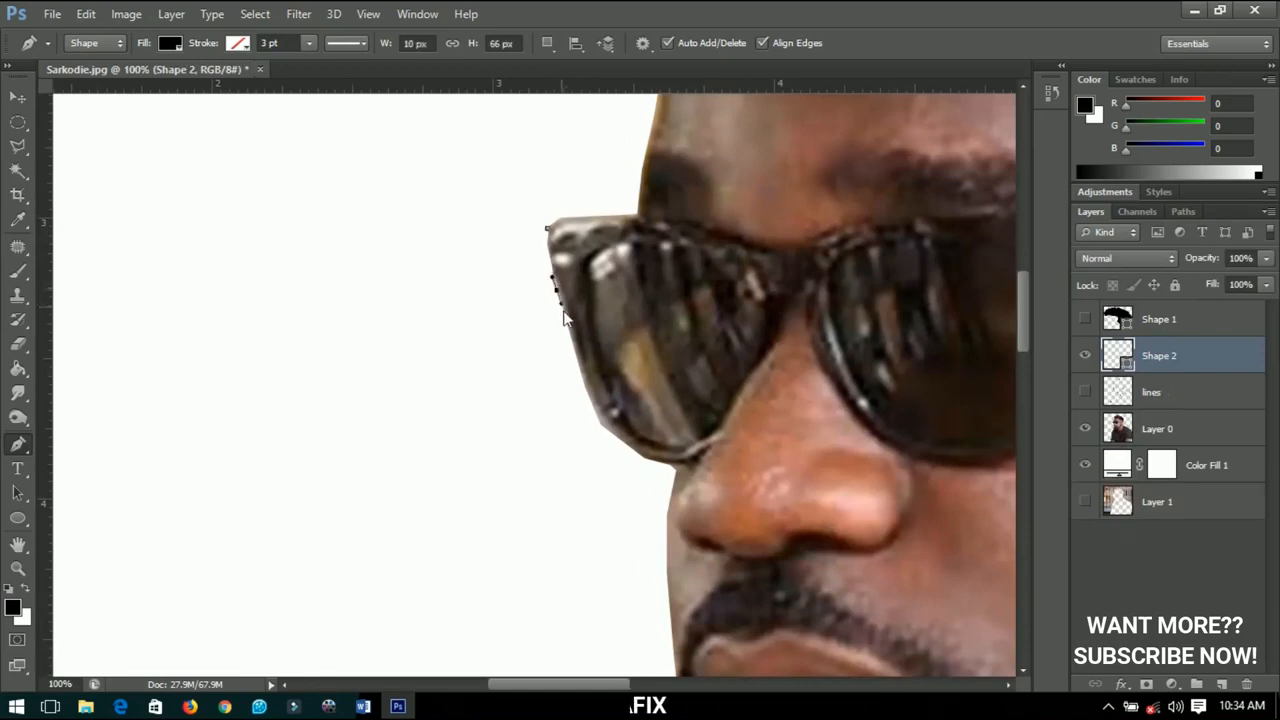
click(597, 420)
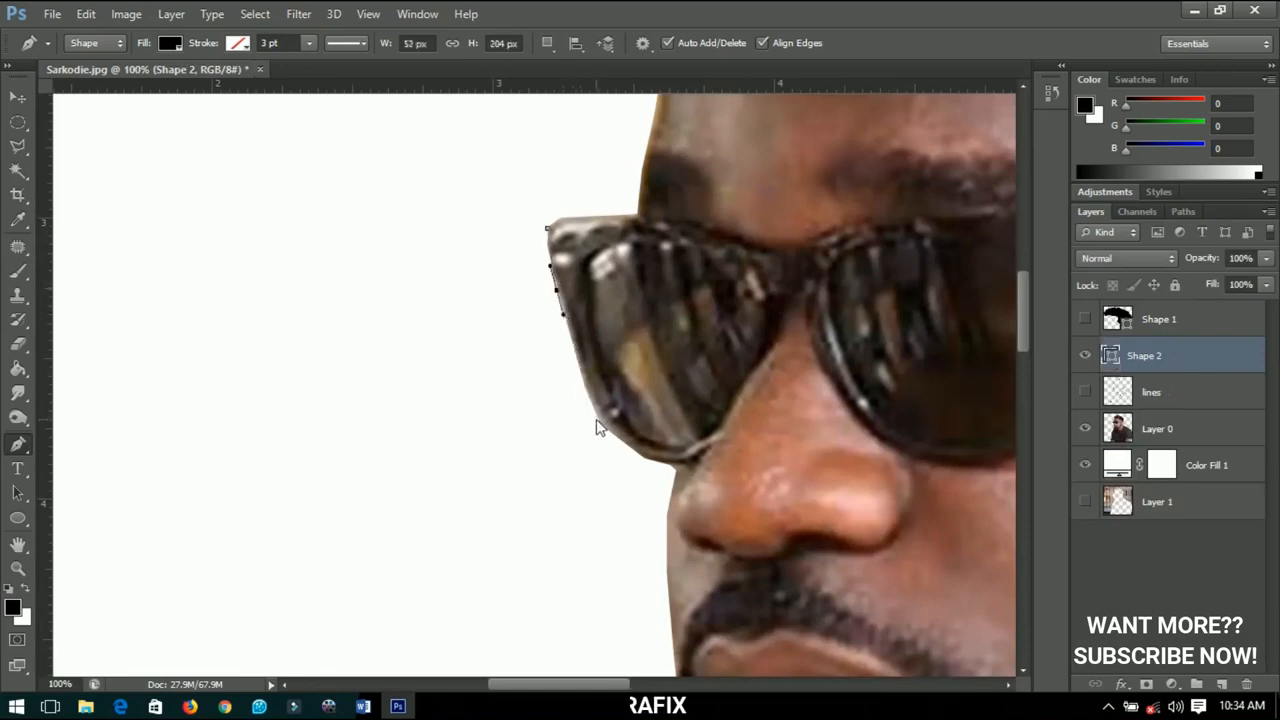
click(638, 453)
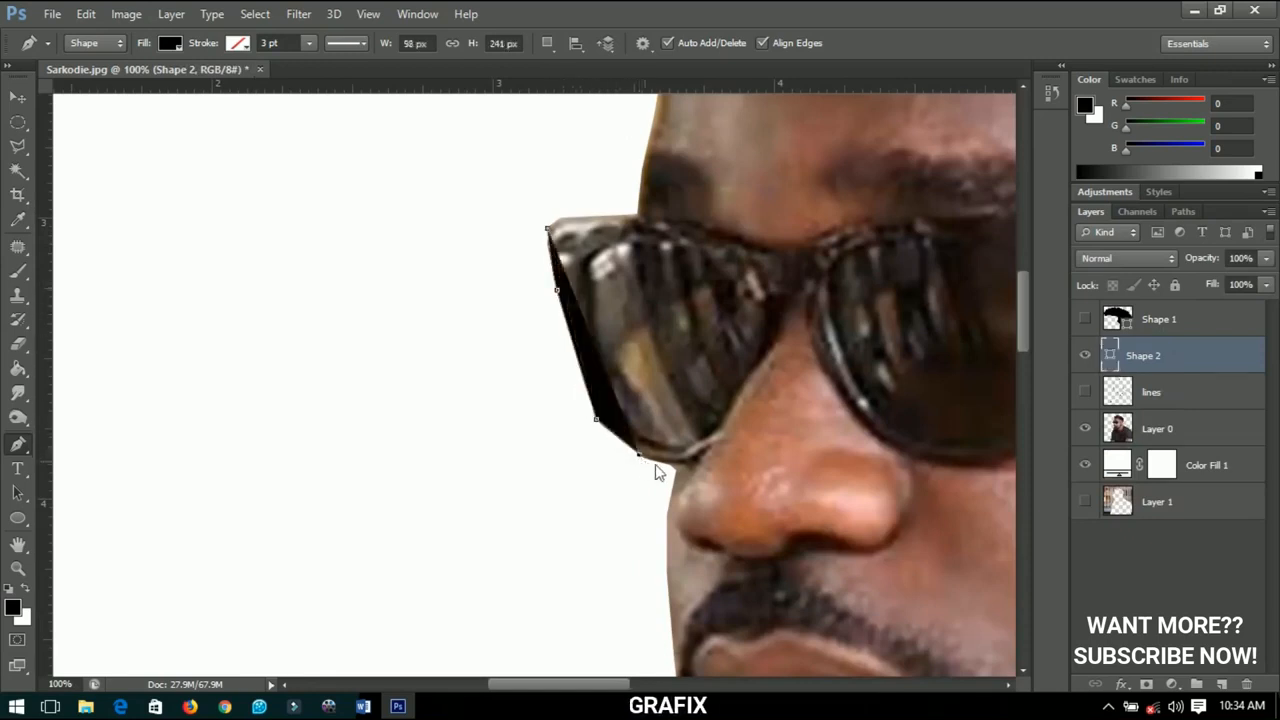
click(671, 468)
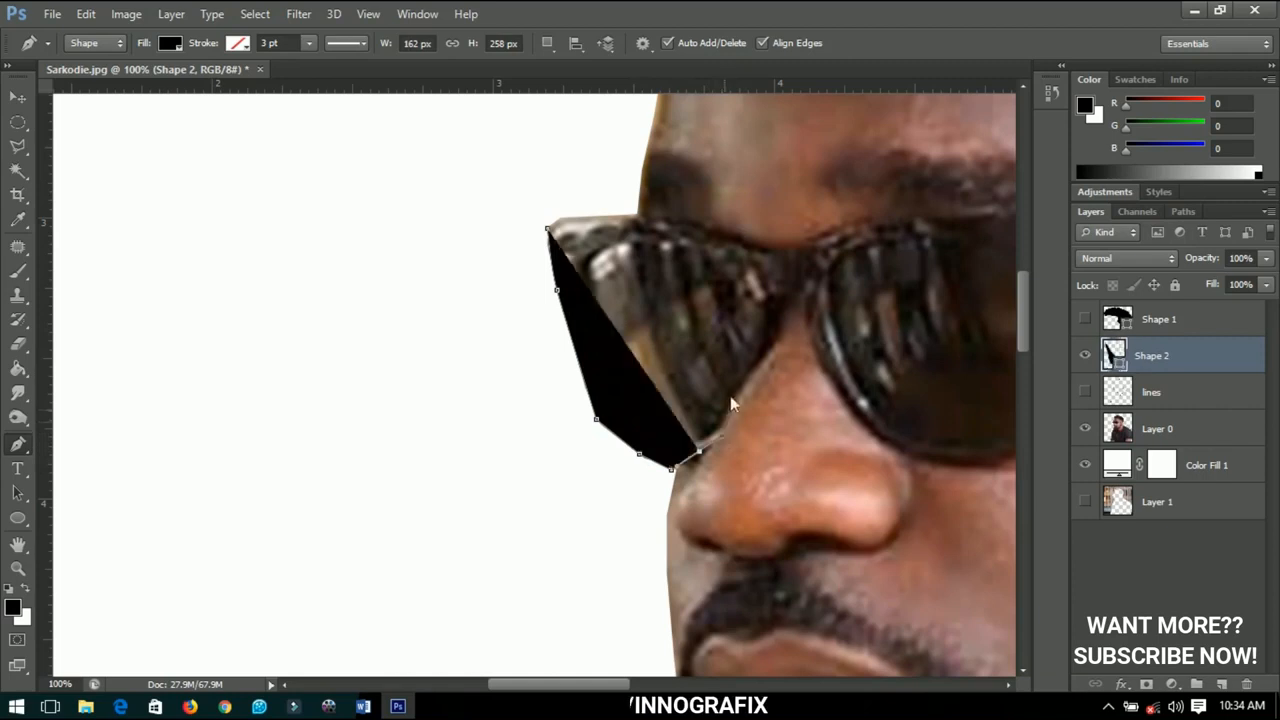
Continue the glasses shape up beside the nose, across the bridge and around the bottom of the second lens
click(754, 366)
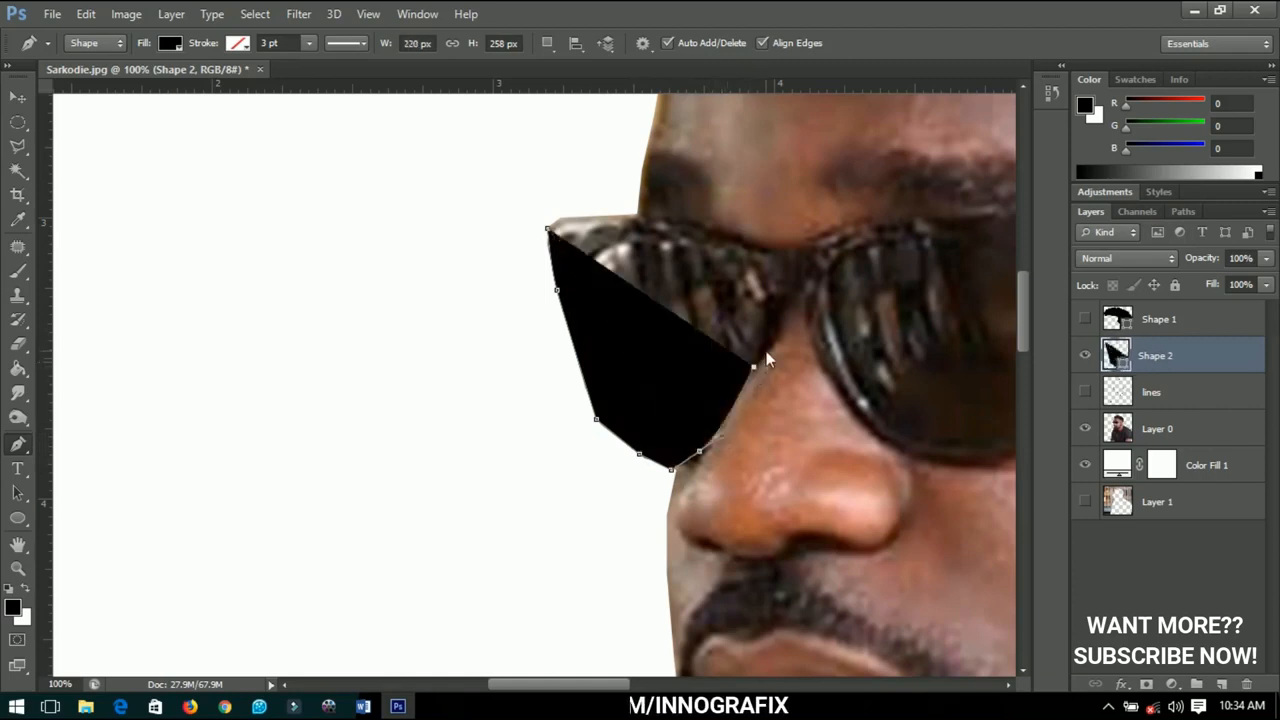
click(770, 341)
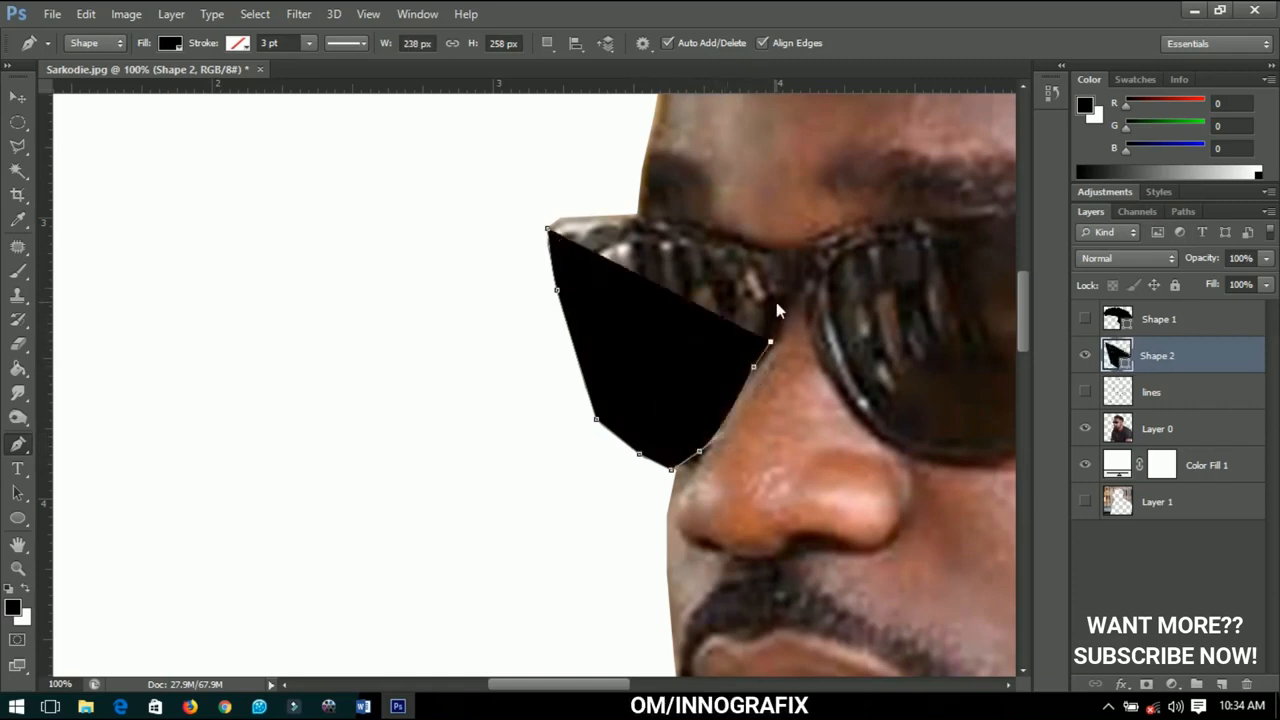
click(780, 298)
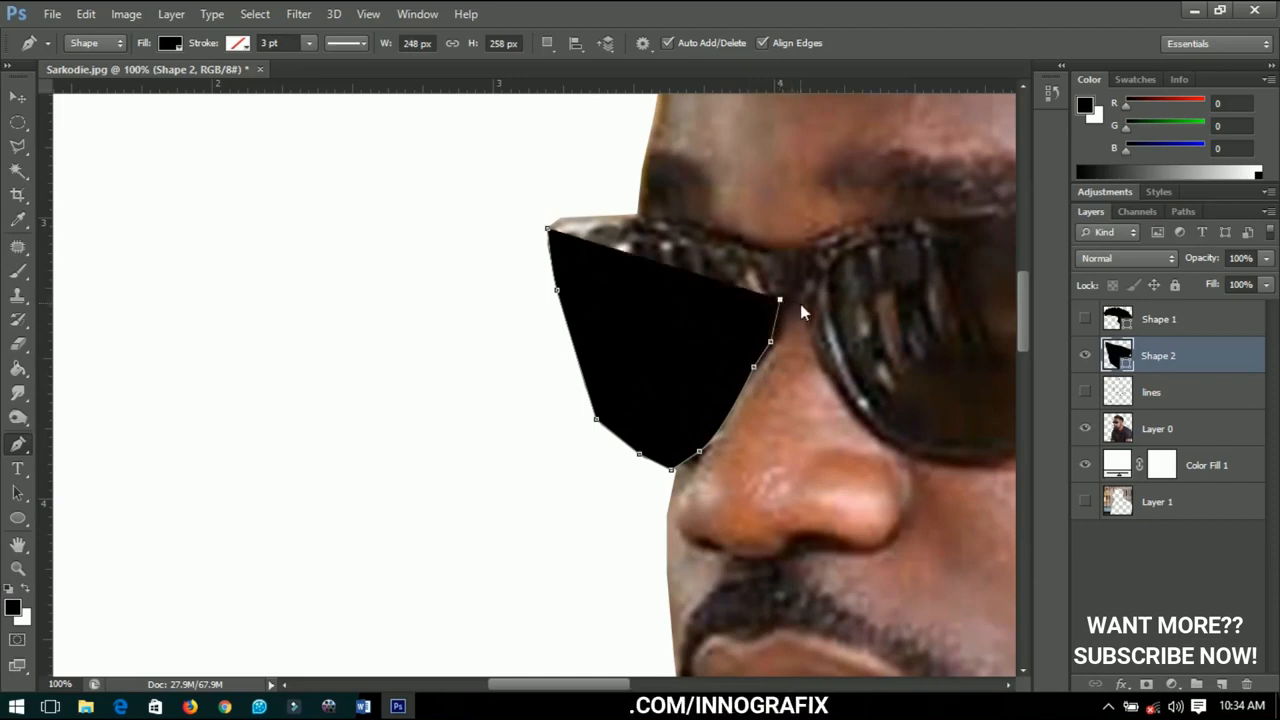
click(801, 300)
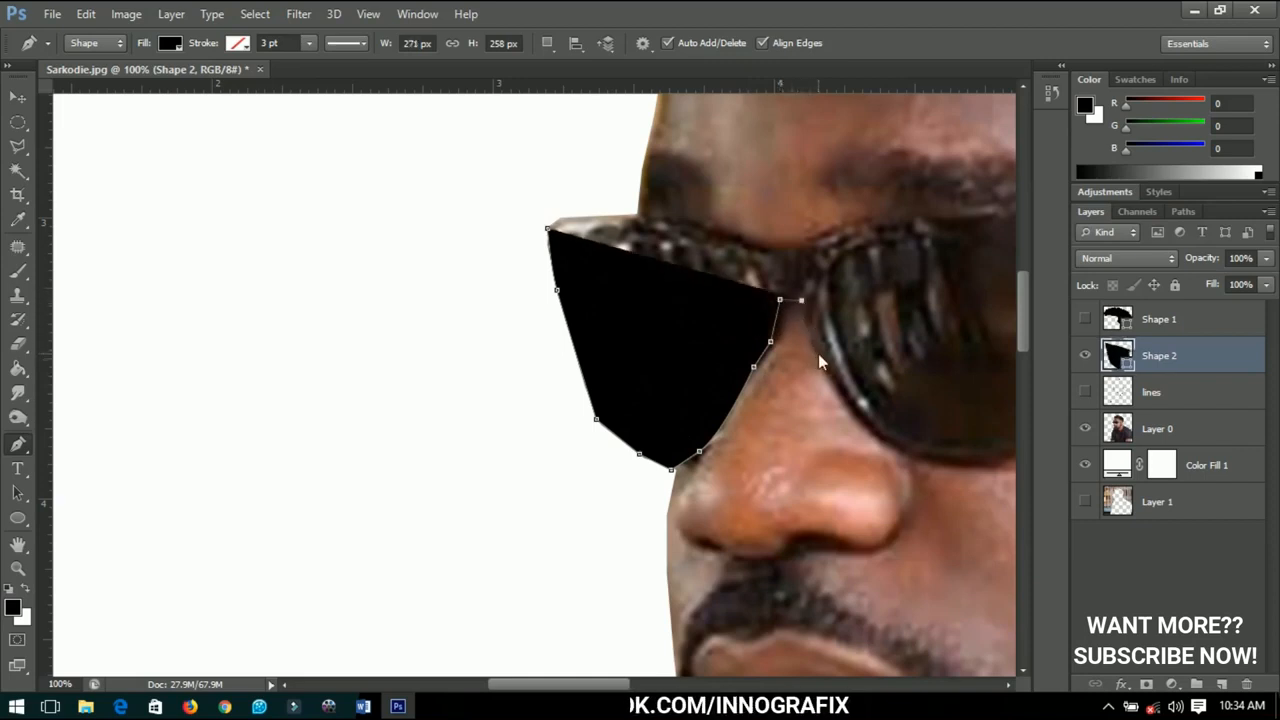
drag(823, 361, 866, 440)
click(896, 450)
click(907, 426)
drag(944, 387, 957, 368)
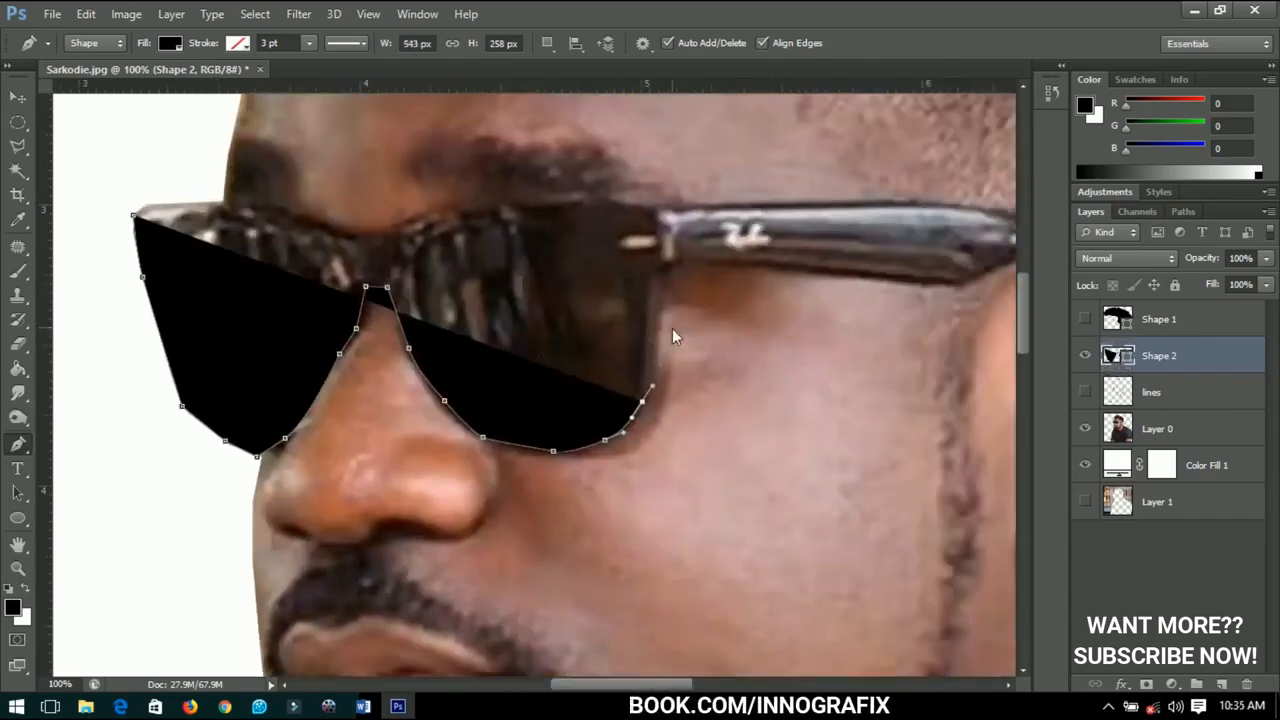
Extend the glasses shape up the second lens's outer edge and along the underside of the temple arm to the ear
click(659, 305)
click(664, 266)
click(759, 264)
click(653, 276)
drag(684, 270, 702, 270)
mouse_move(727, 279)
mouse_down()
mouse_move(748, 273)
mouse_move(703, 235)
mouse_up()
click(752, 265)
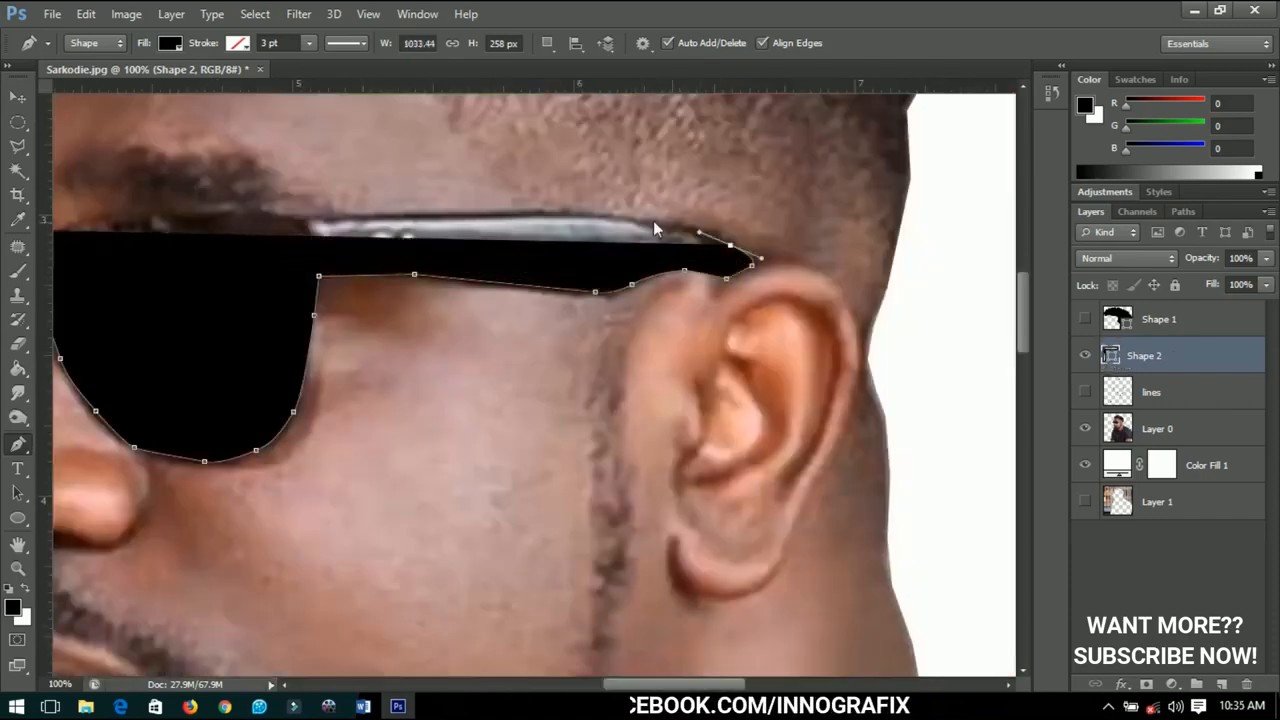
Trace the glasses' top edge back to the starting corner with the shape at 0% opacity, and restore its opacity to 100%
drag(471, 213, 315, 209)
key(0)
key(0)
drag(484, 251, 571, 278)
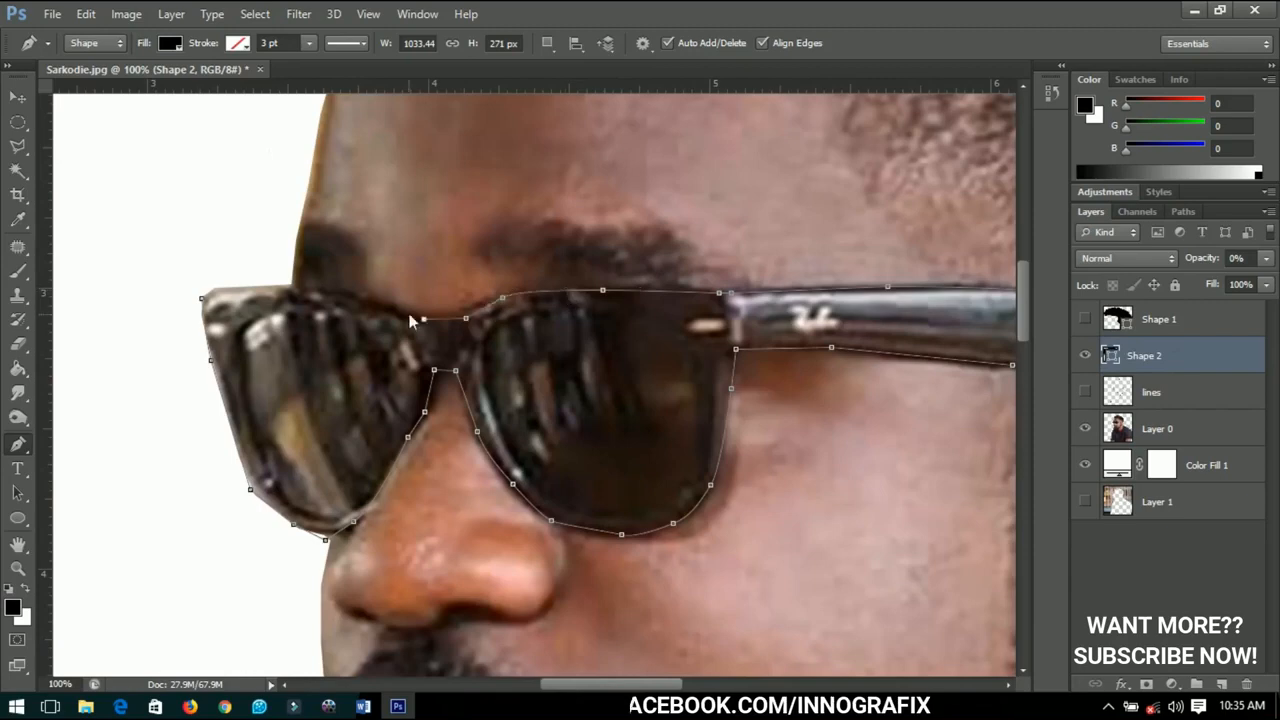
click(1238, 258)
text(100)
key(Return)
key(v)
key(ctrl+0)
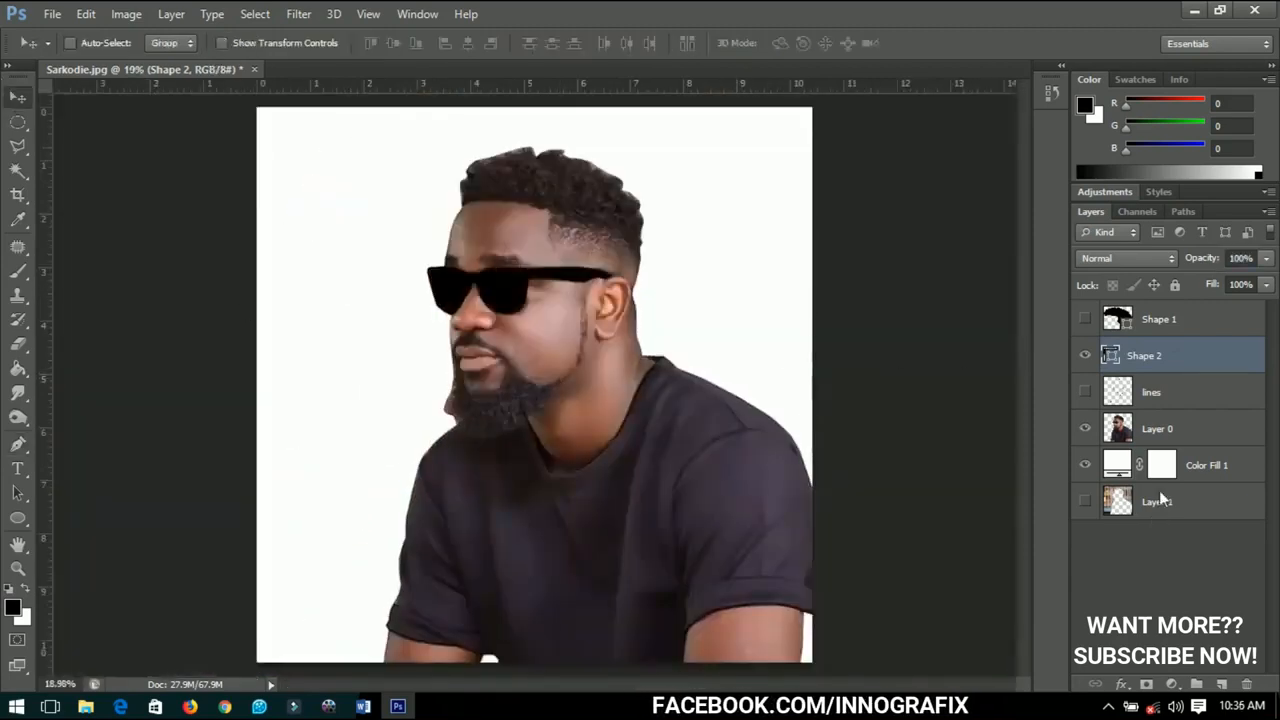
Show the lines and hair layers and check the filled glasses with Layer 0 temporarily hidden
click(1085, 392)
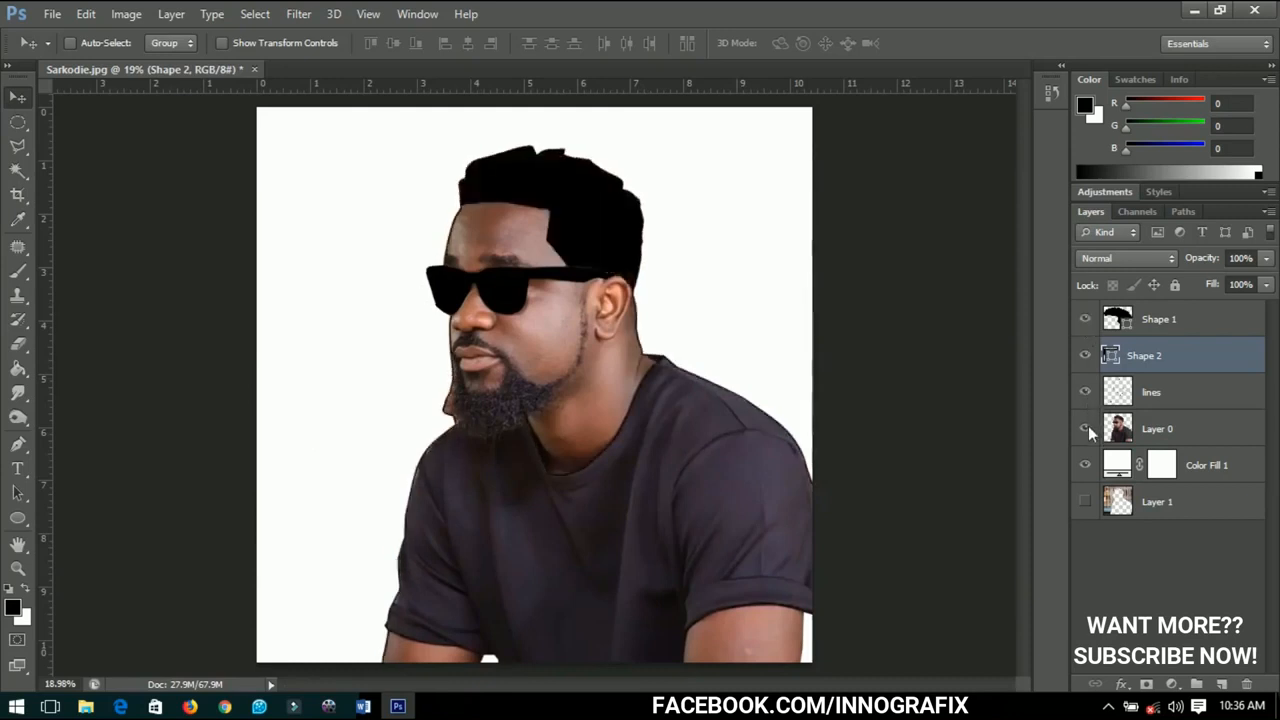
click(1085, 428)
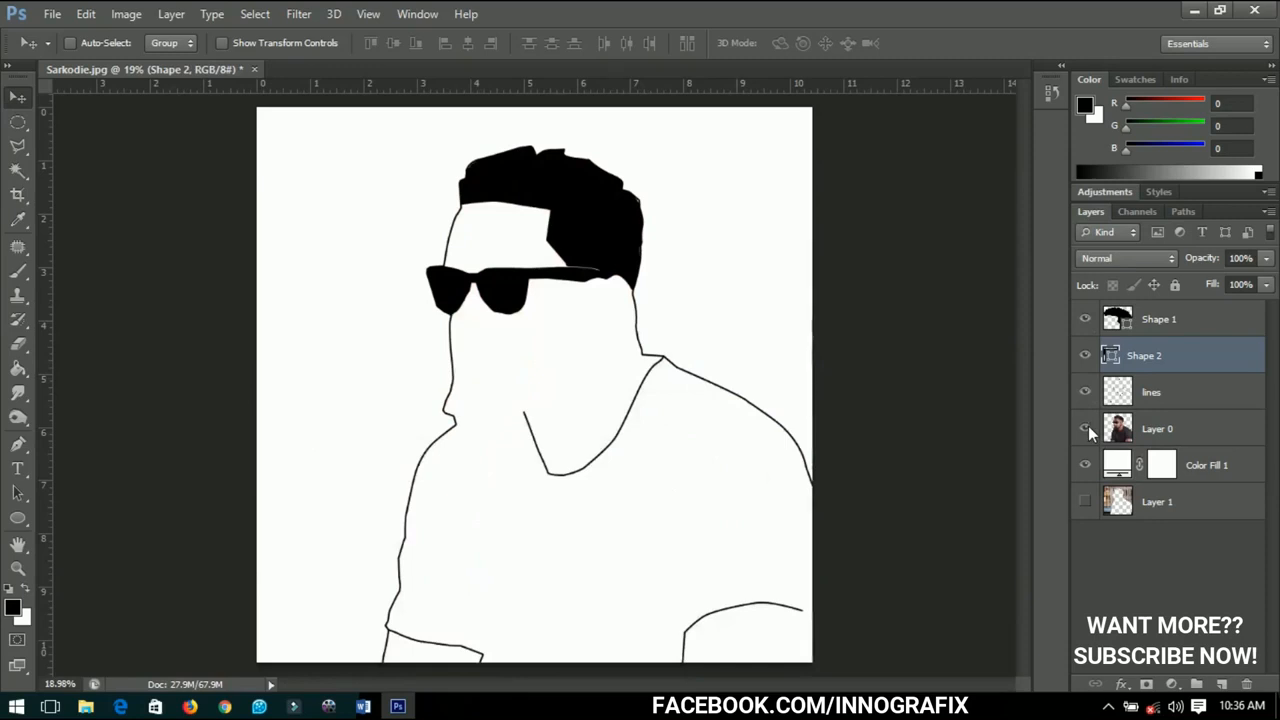
click(1085, 428)
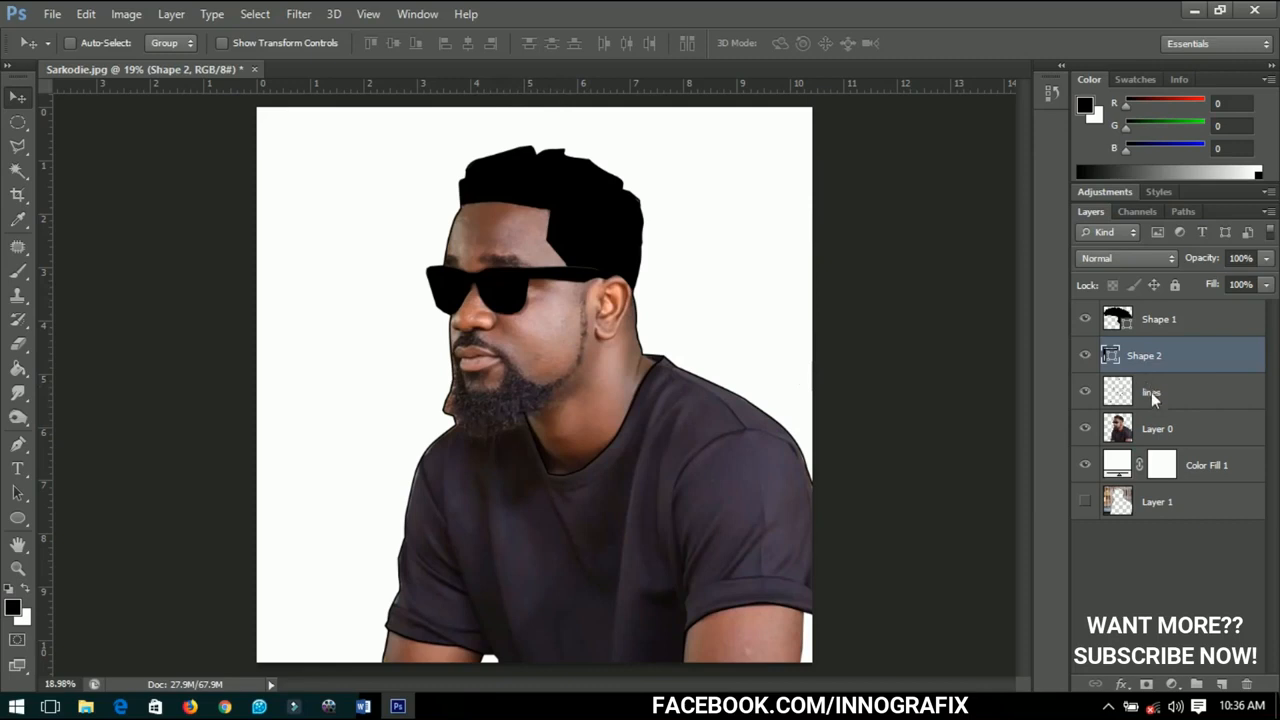
Hide the hair, glasses and lines layers so only the photo of the man shows over the white background
click(1085, 355)
click(1085, 319)
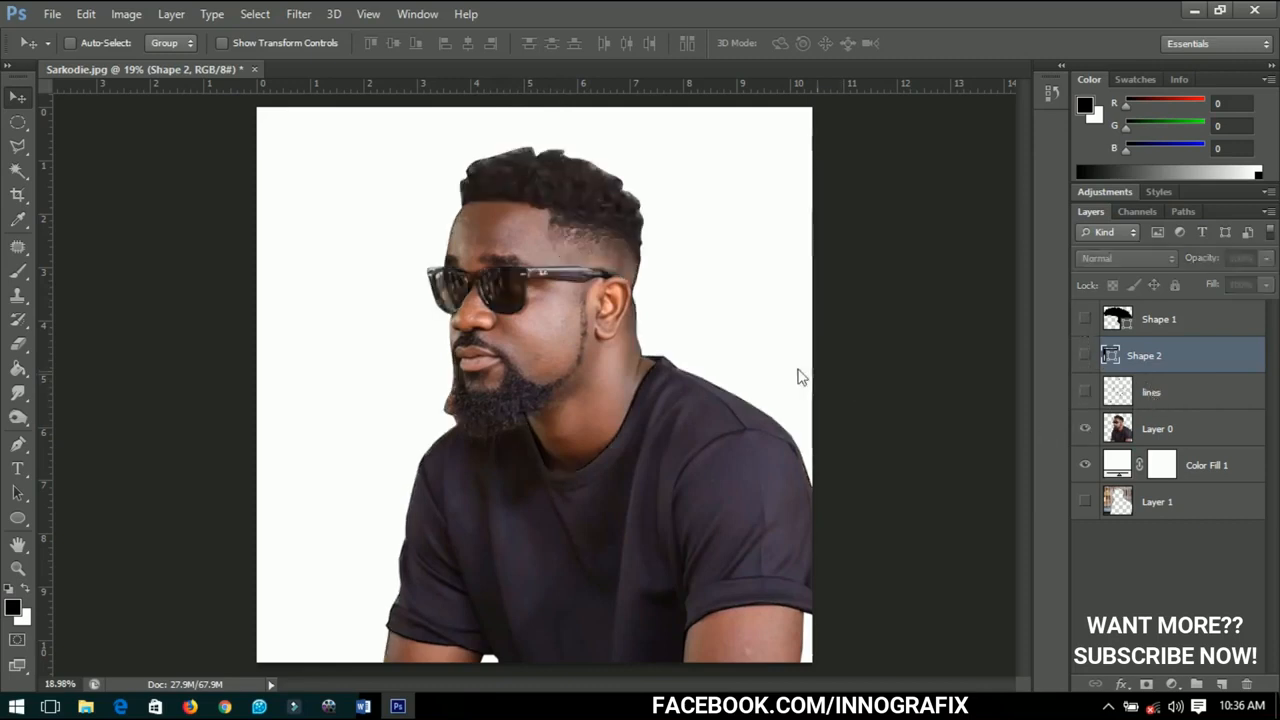
scroll(576, 298, up, 3)
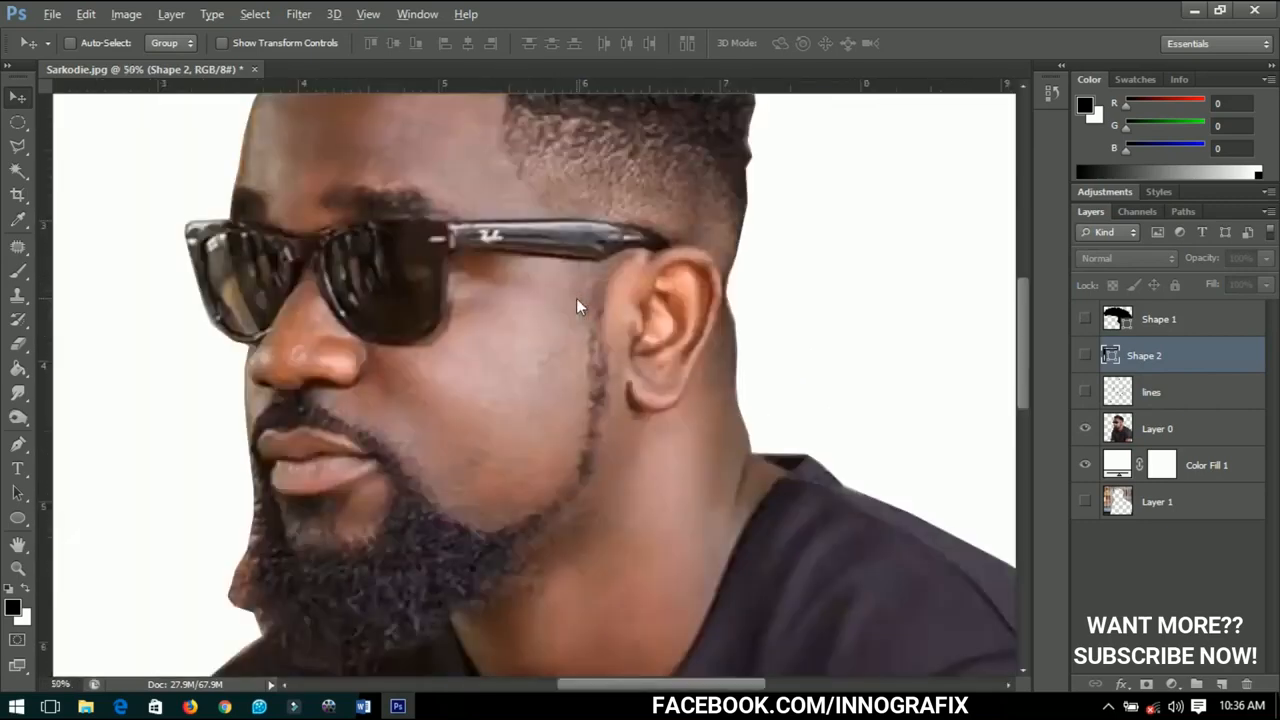
scroll(576, 305, up, 2)
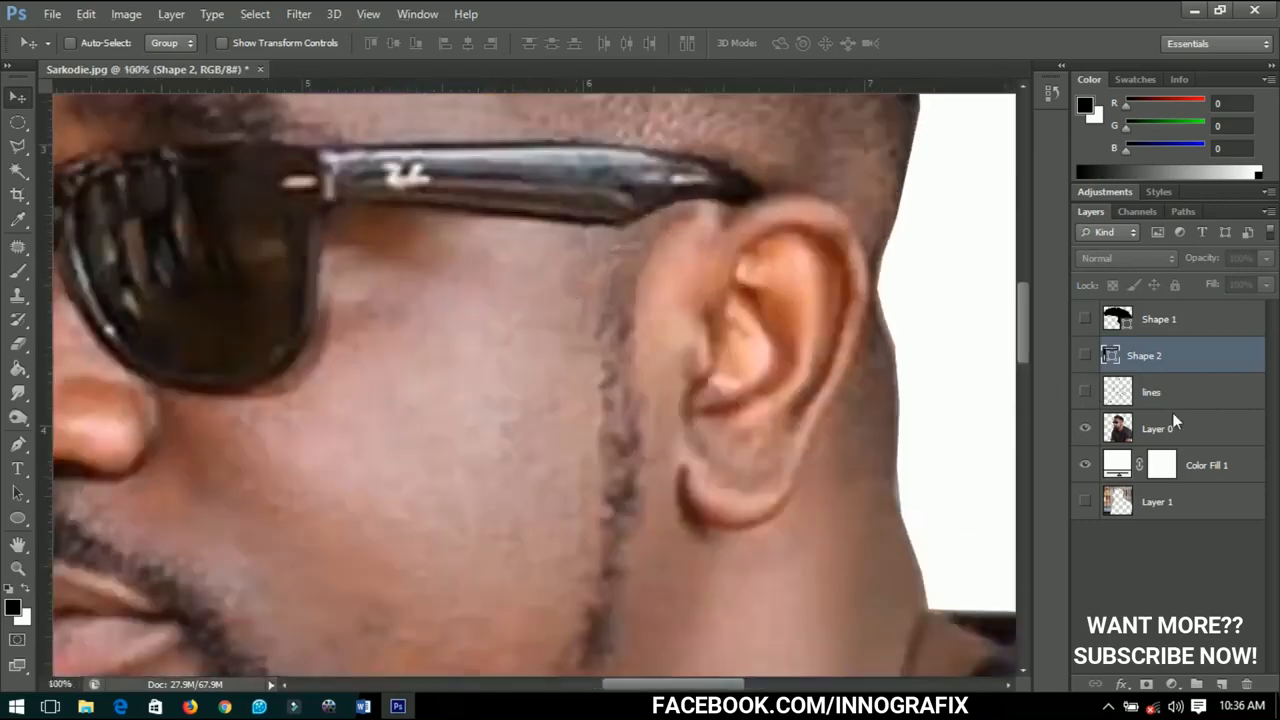
Start a black-filled beard shape below the glasses' temple arm, following the sideburn's cheek-side edge down to the jaw
click(14, 446)
scroll(638, 213, down, 2)
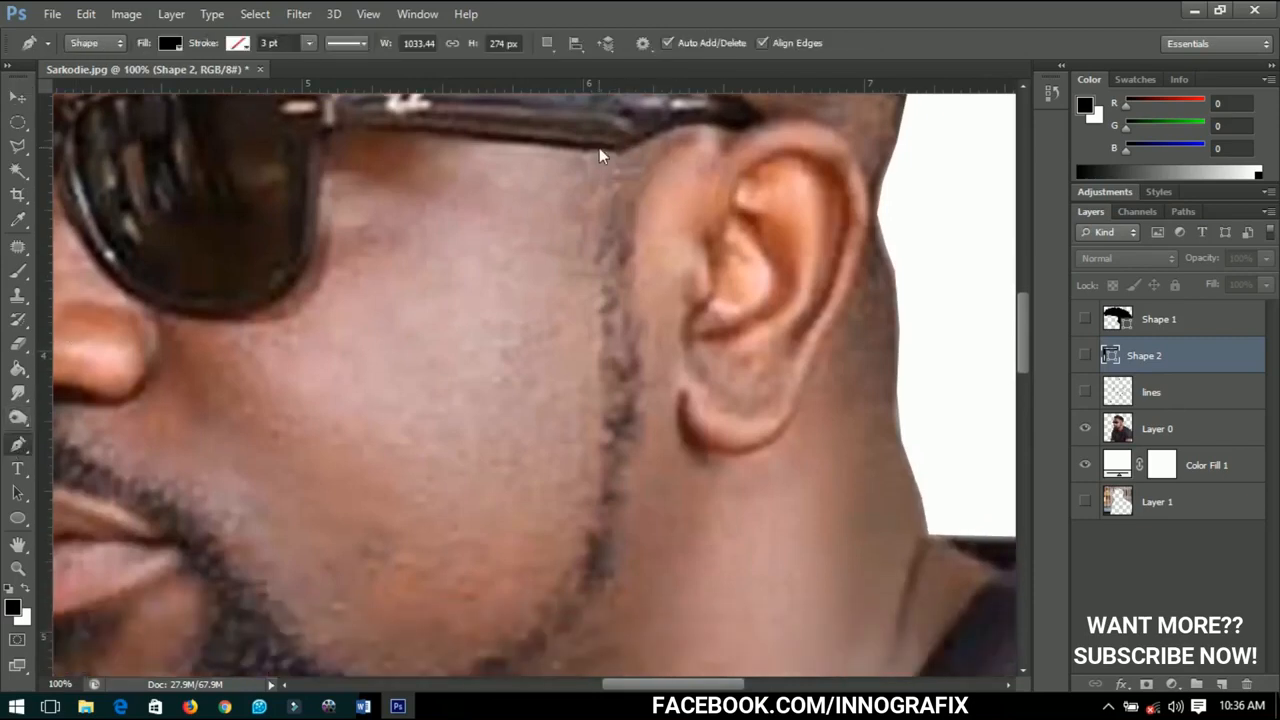
click(599, 150)
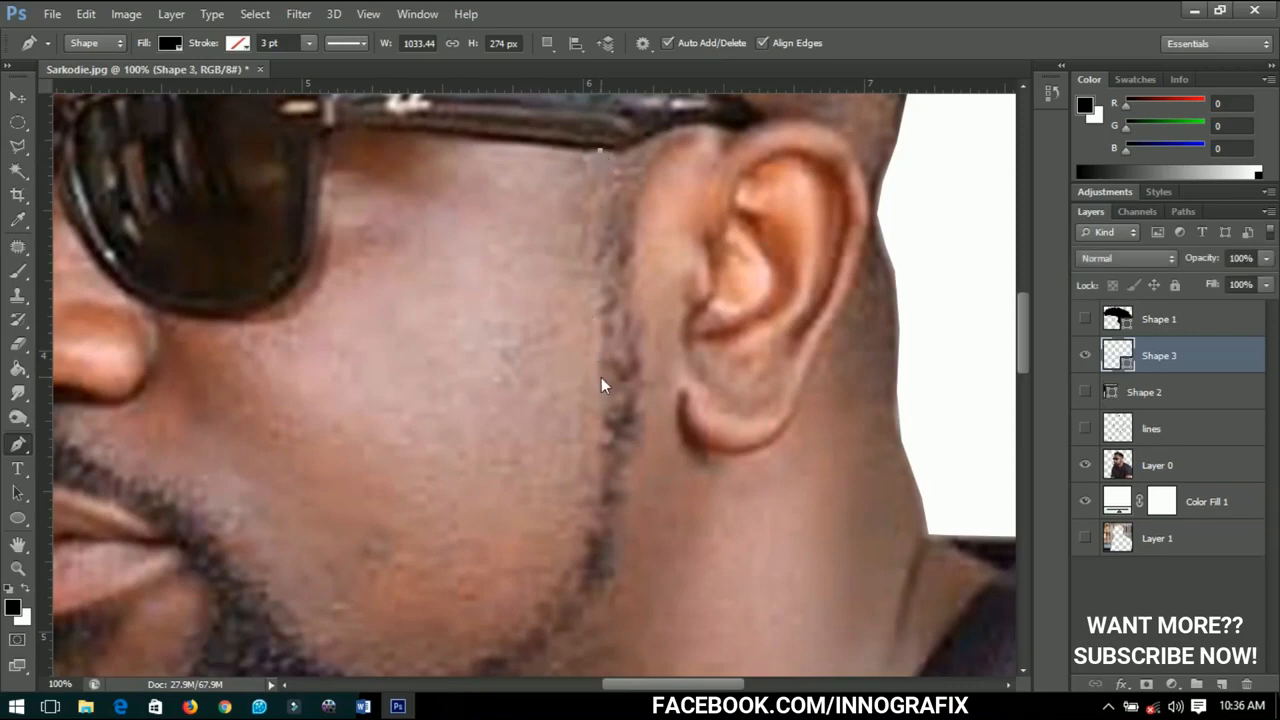
click(601, 404)
click(595, 478)
drag(594, 531, 827, 367)
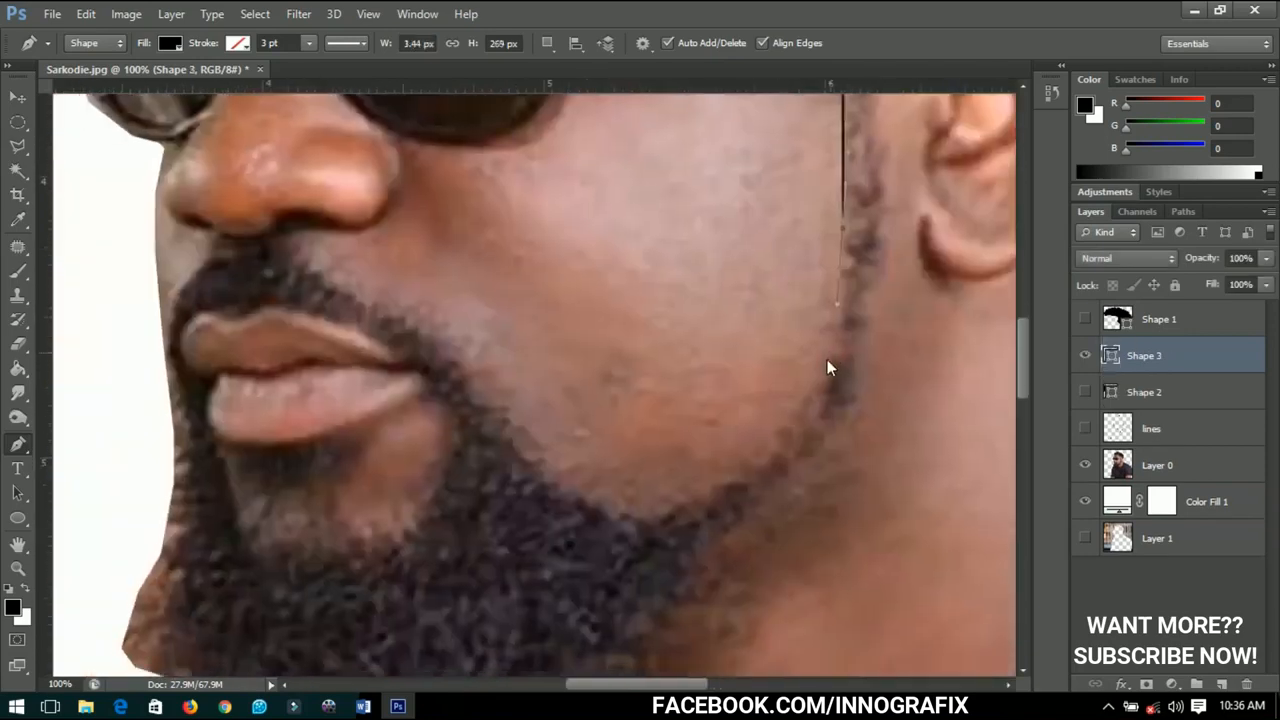
click(806, 410)
click(685, 516)
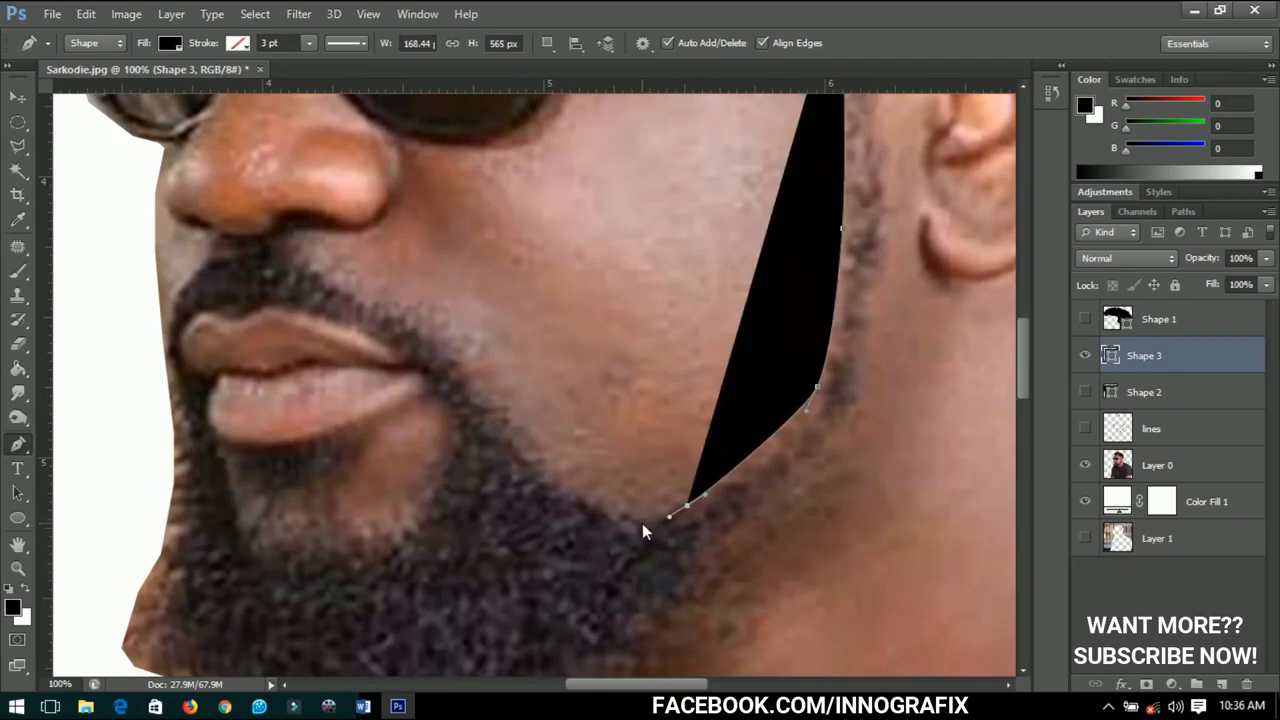
Continue the beard shape along the beard's upper edge across the cheek and over the moustache to below the nose
click(642, 525)
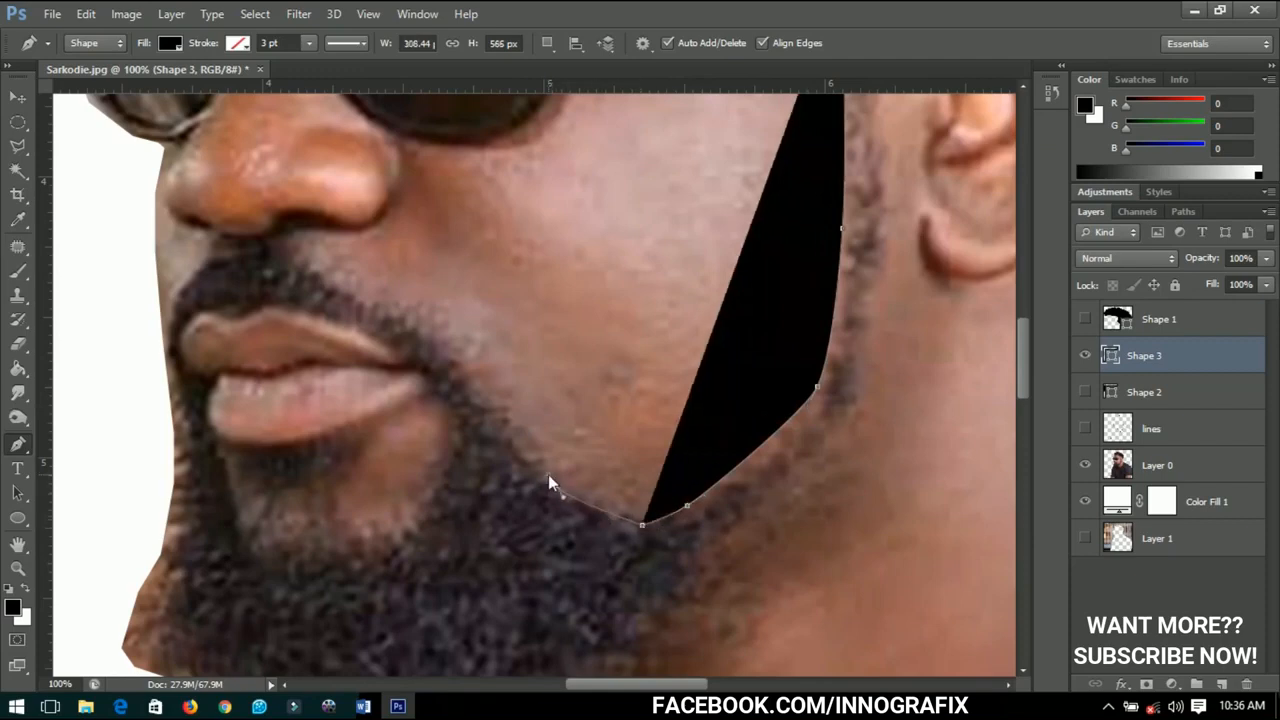
drag(555, 485, 540, 473)
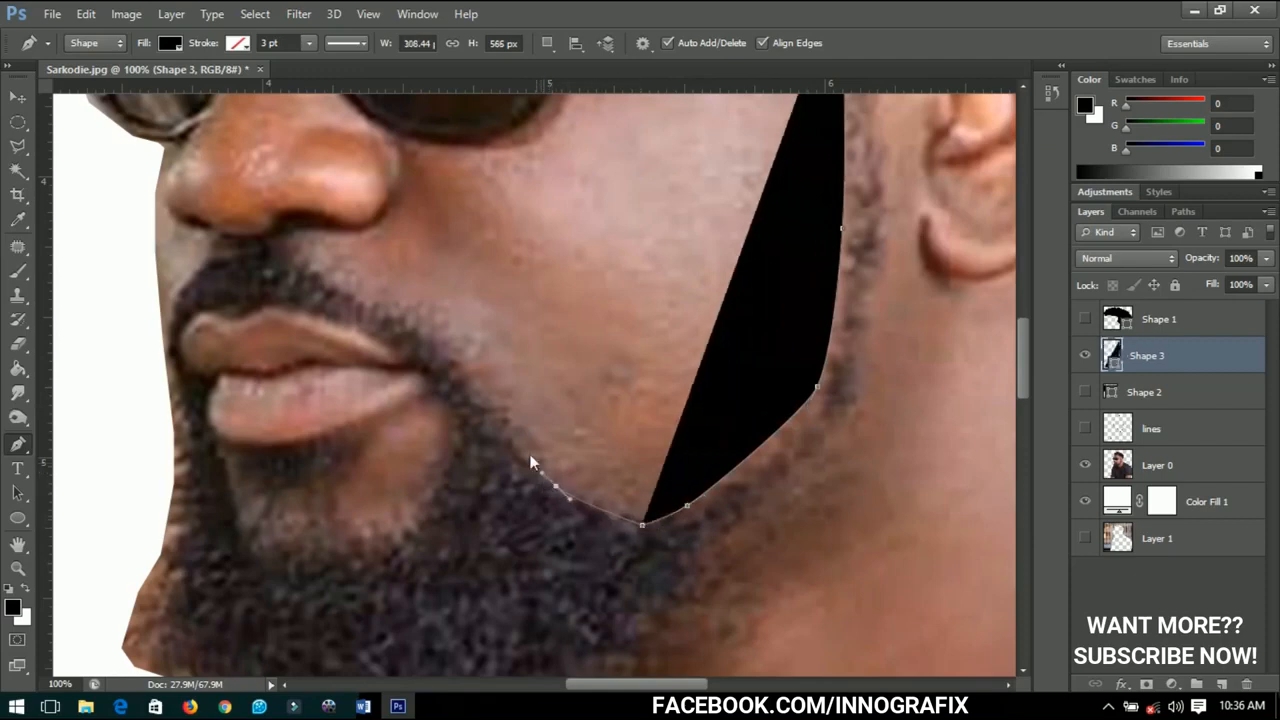
click(477, 395)
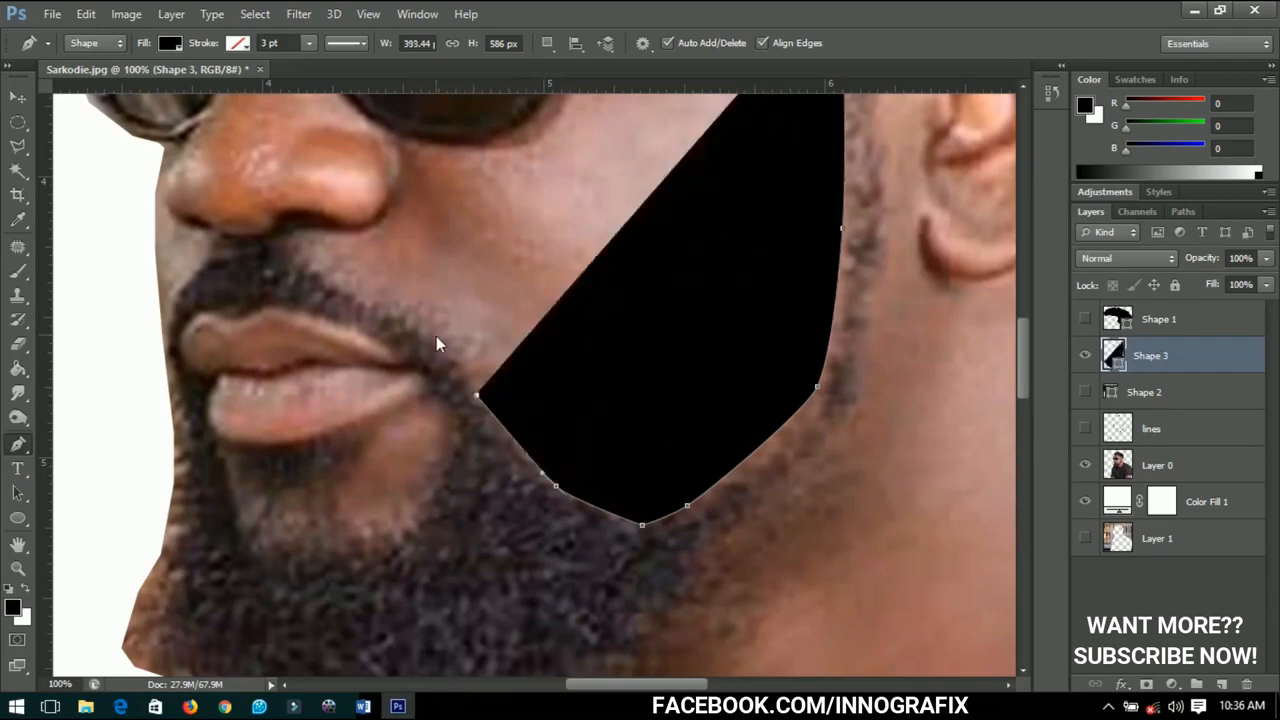
drag(410, 326, 389, 313)
click(328, 286)
click(305, 263)
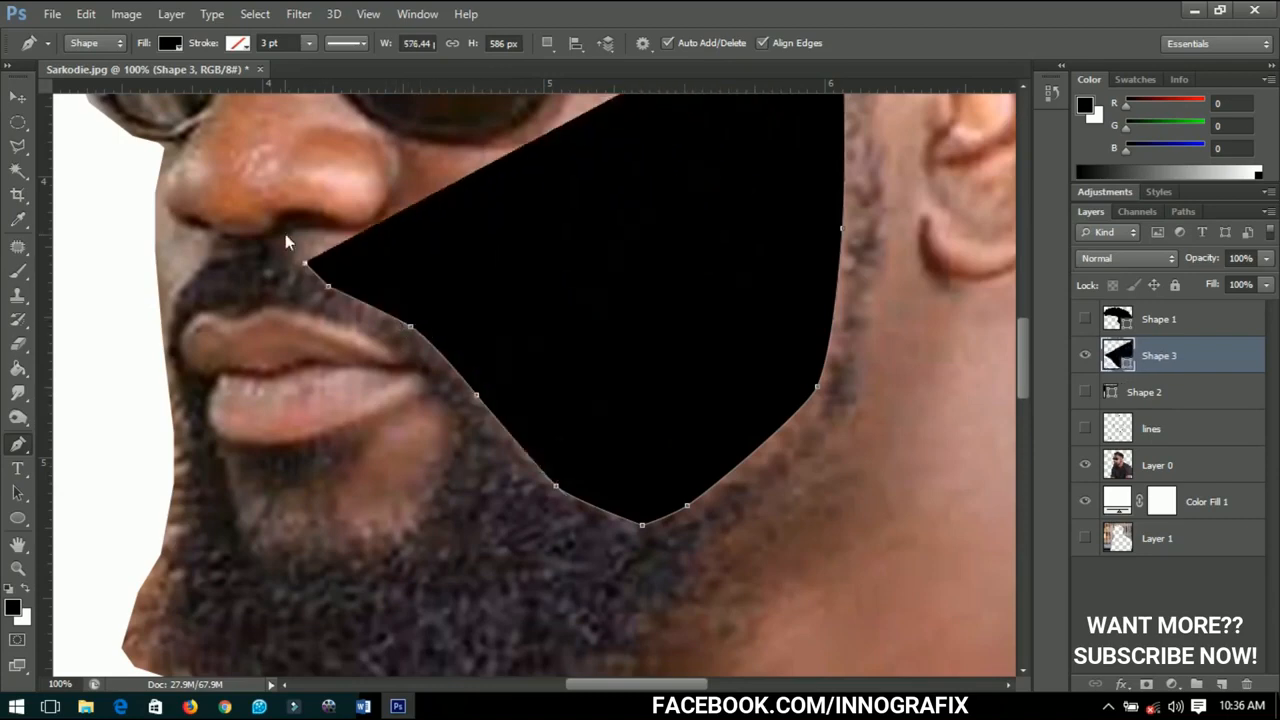
click(285, 234)
Trace the beard shape around the front of the moustache and down the face's front edge to the chin
drag(255, 237, 242, 240)
click(218, 236)
click(178, 304)
click(169, 374)
drag(173, 459, 172, 505)
click(156, 561)
drag(146, 658, 212, 232)
Extend the beard shape around the bottom of the beard toward the jaw, lowering the shape's opacity to 0%
drag(241, 249, 257, 252)
drag(291, 349, 306, 374)
drag(423, 391, 471, 397)
drag(618, 305, 675, 280)
key(0)
key(0)
drag(700, 250, 448, 476)
drag(592, 431, 633, 395)
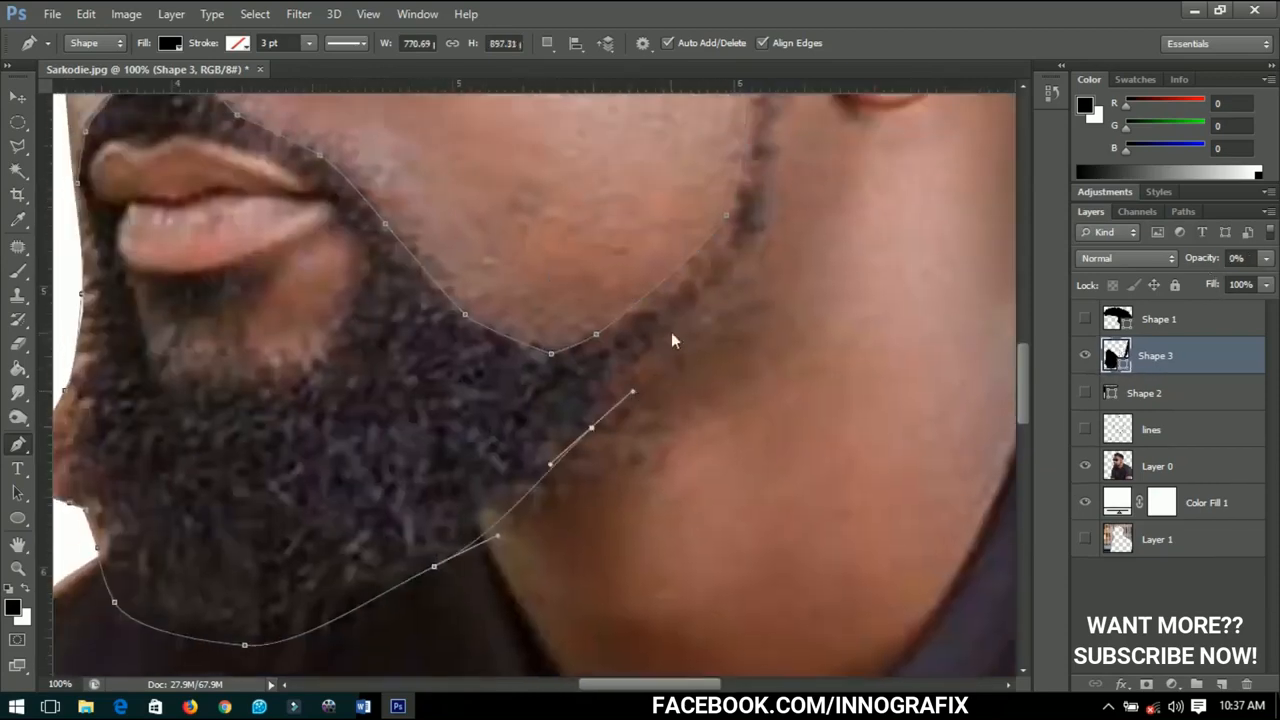
Trace the beard shape up the jaw and the sideburn's ear-side edge, close it at its start, and restore its opacity to 100%
drag(676, 334, 714, 293)
drag(756, 249, 558, 467)
click(558, 467)
drag(585, 330, 618, 594)
drag(618, 600, 621, 523)
click(623, 423)
click(625, 308)
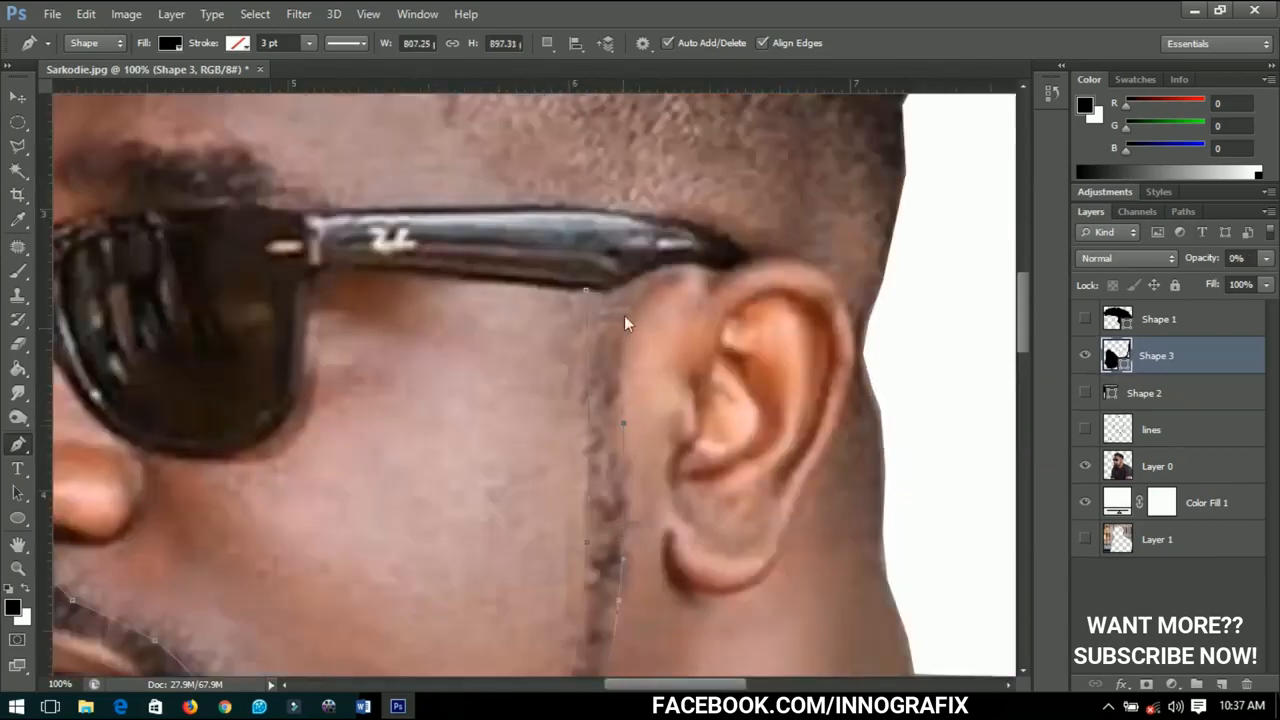
drag(620, 271, 592, 274)
click(586, 291)
key(0)
key(ctrl+0)
key(v)
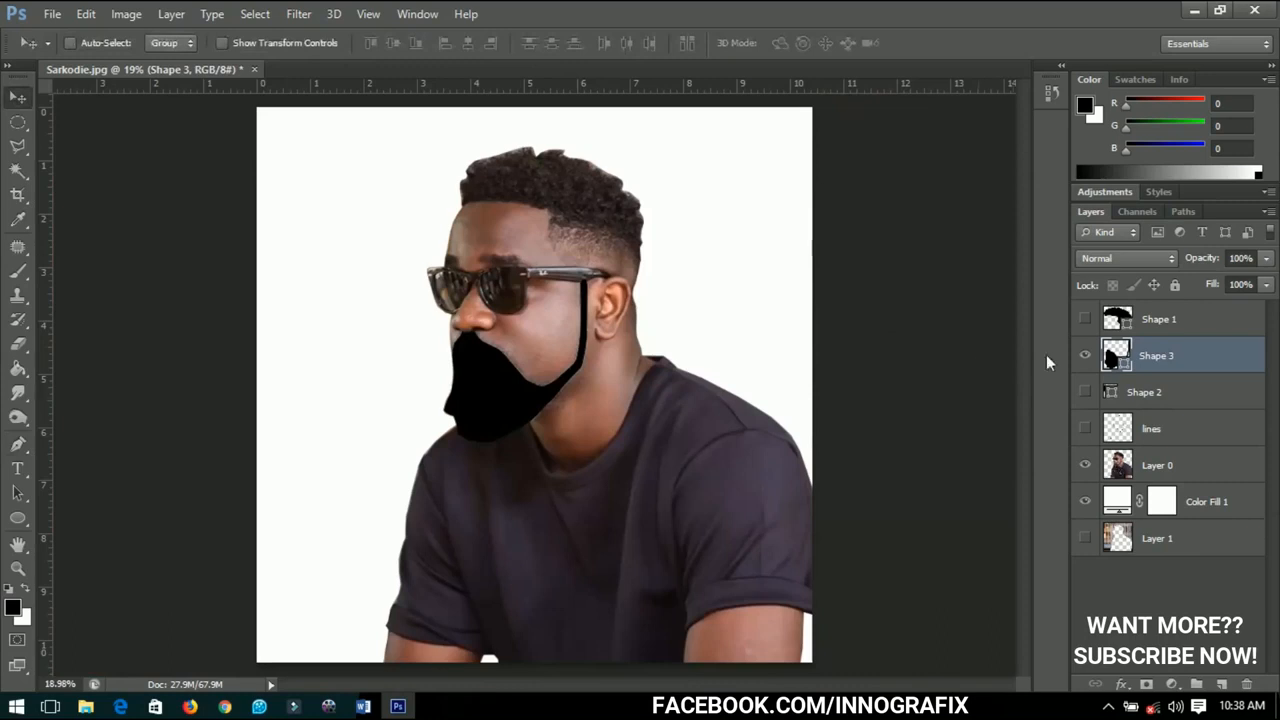
Show the hair, glasses and lines layers and hide Layer 0 to view the line artwork with the filled beard
drag(1086, 318, 1086, 476)
click(1085, 465)
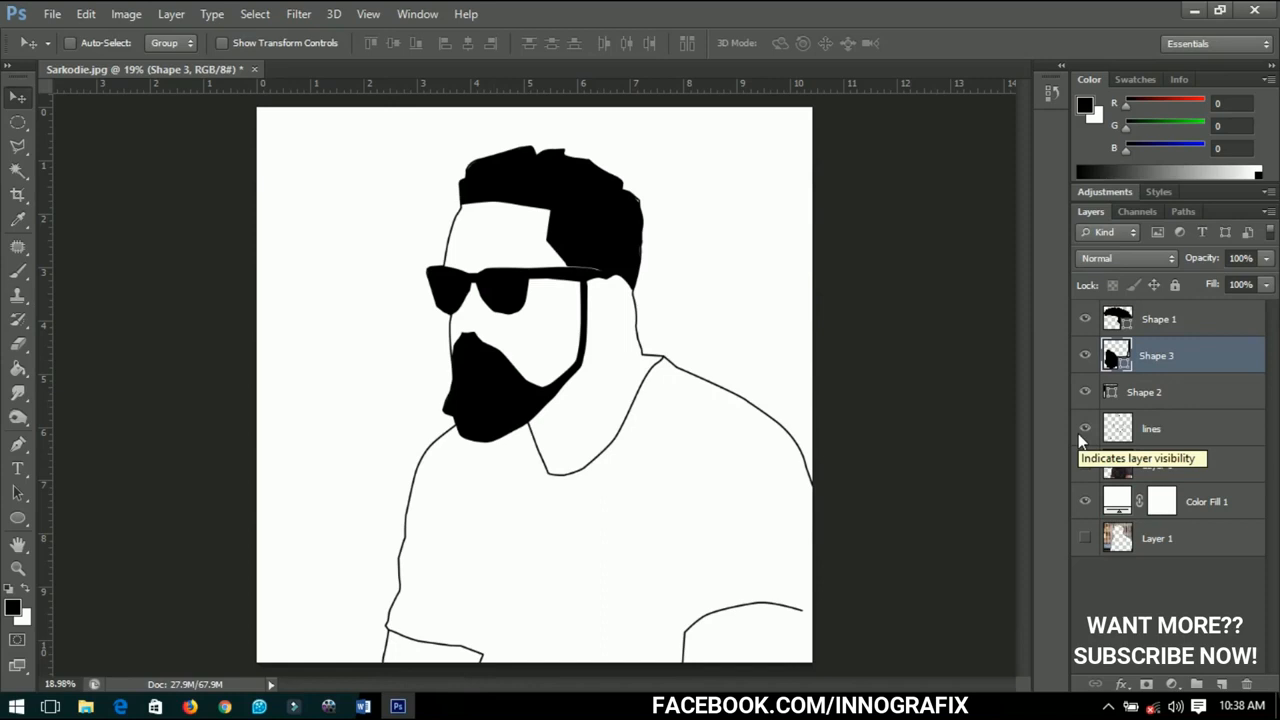
Hide the hair, beard and glasses shape layers and show Layer 0 to reveal the photo's eyebrows
drag(1081, 392, 1086, 340)
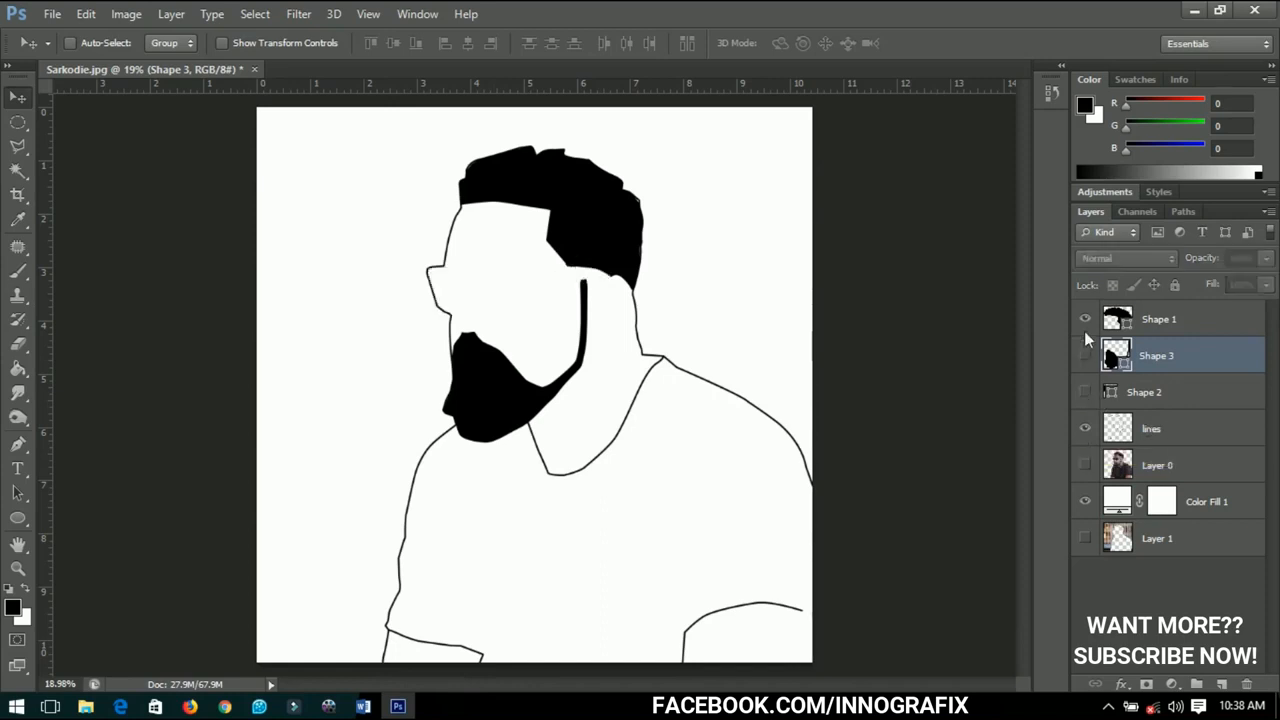
click(1085, 330)
click(1083, 467)
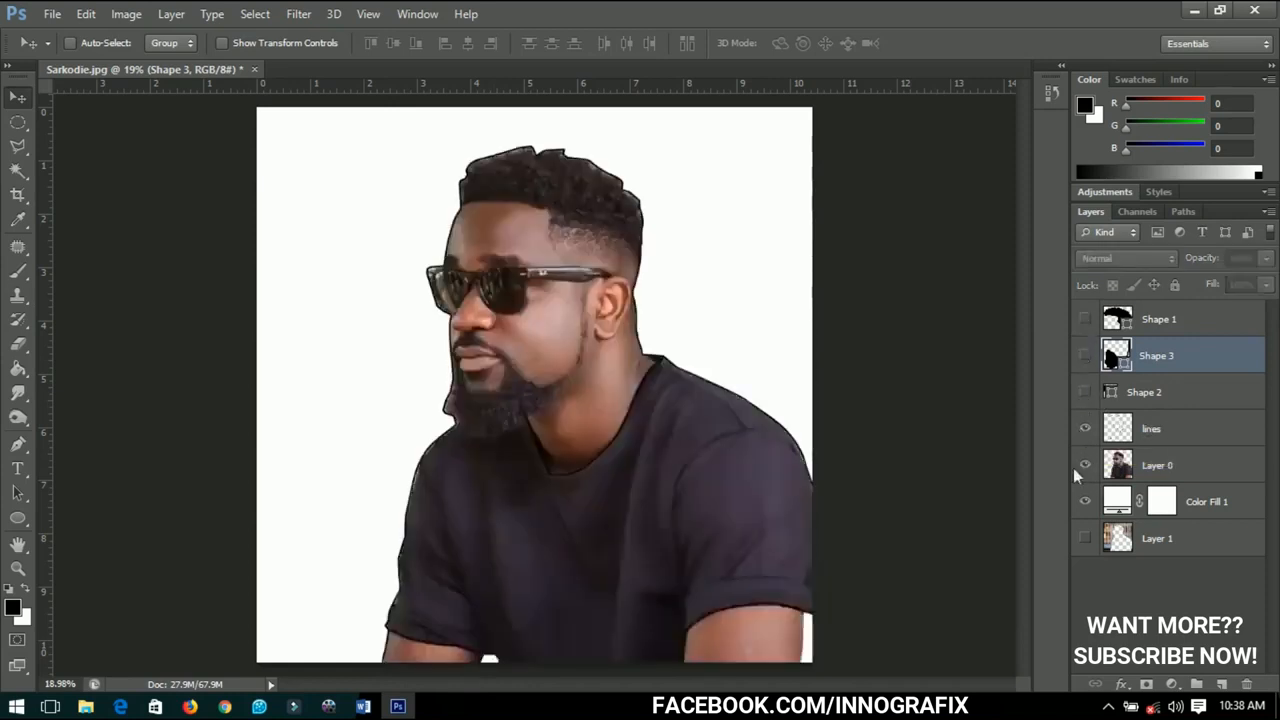
scroll(484, 306, up, 3)
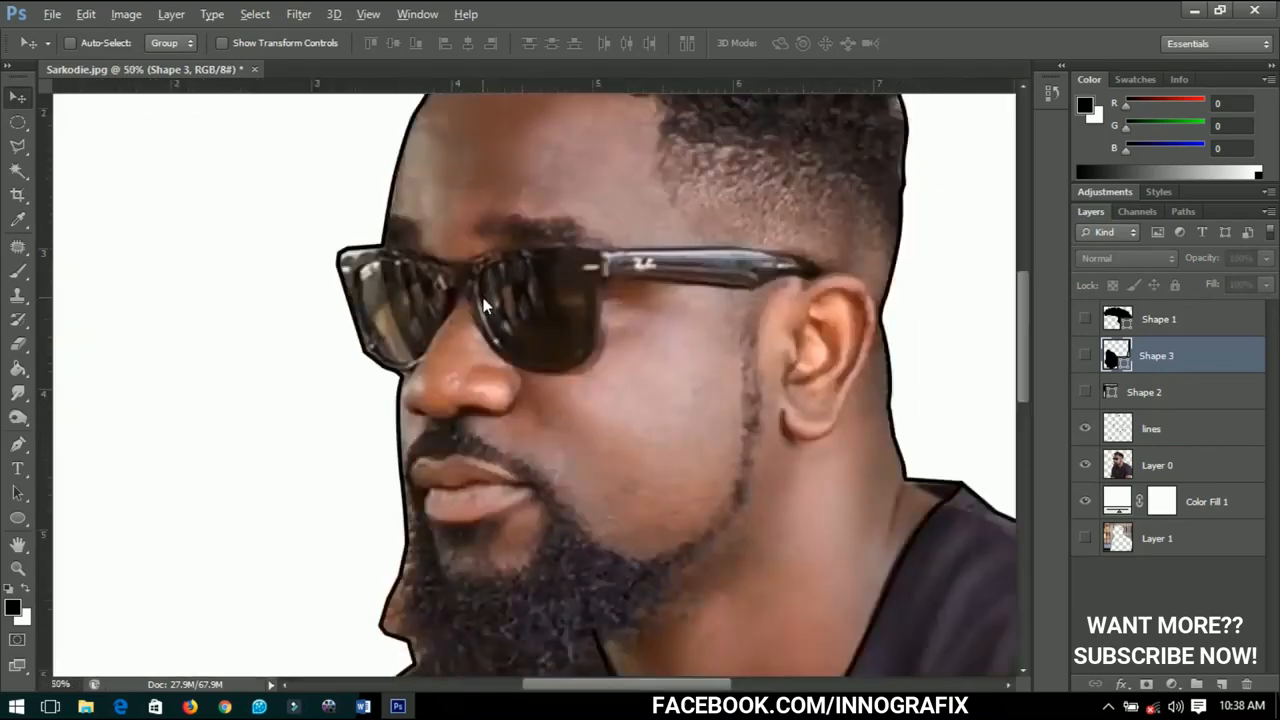
scroll(494, 300, up, 1)
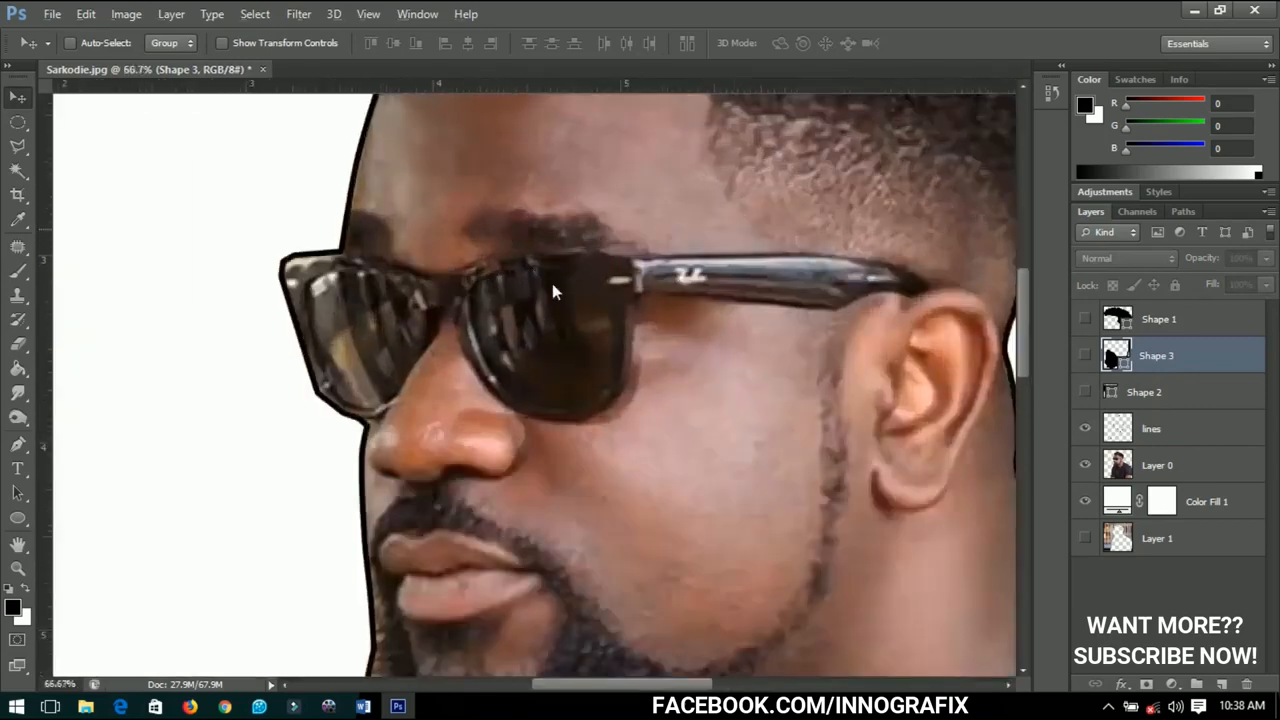
drag(552, 283, 596, 341)
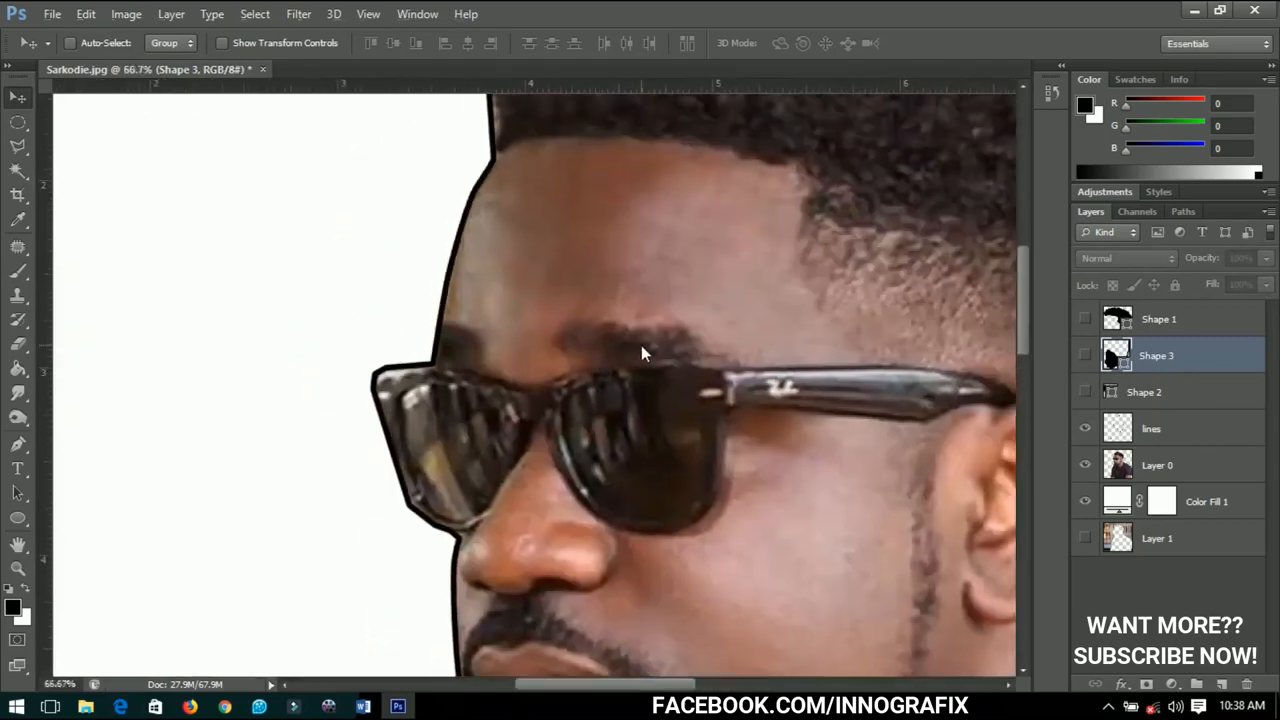
Add a new layer above the beard shape and choose the textured 11 px brush tip for the Brush tool
click(1223, 685)
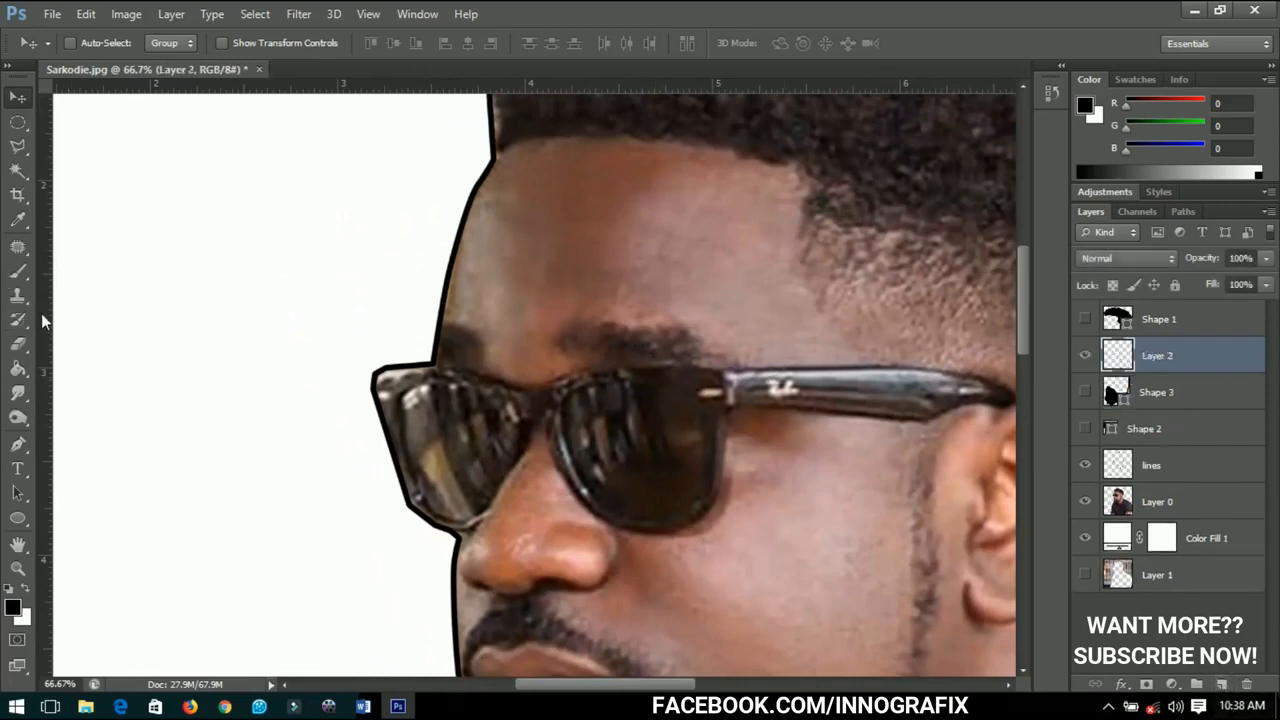
scroll(42, 315, down, 1)
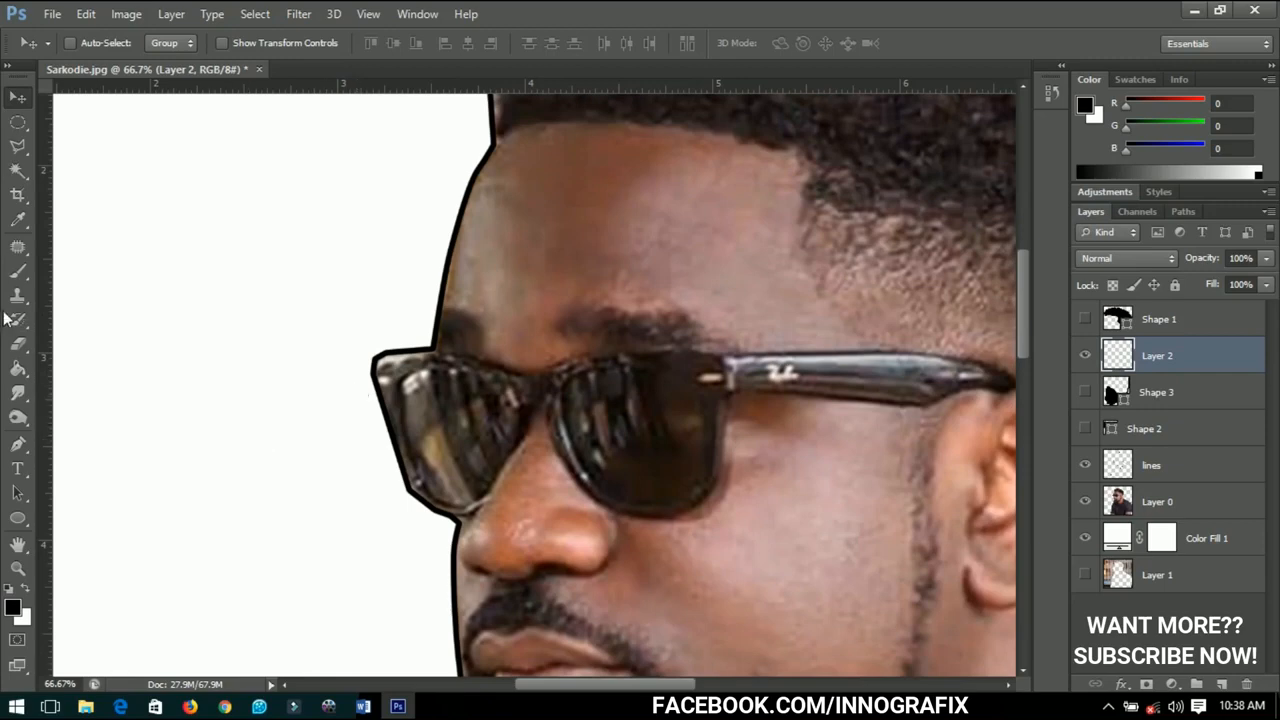
click(26, 276)
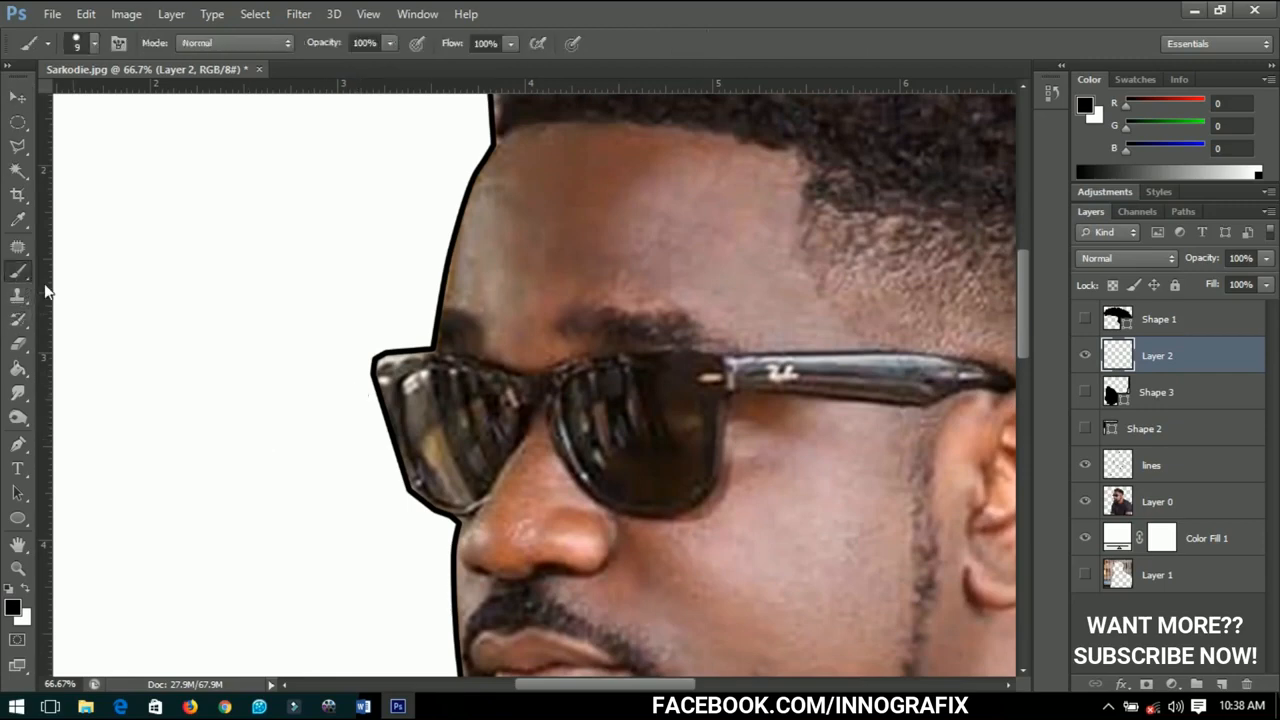
right_click(629, 353)
scroll(743, 503, down, 5)
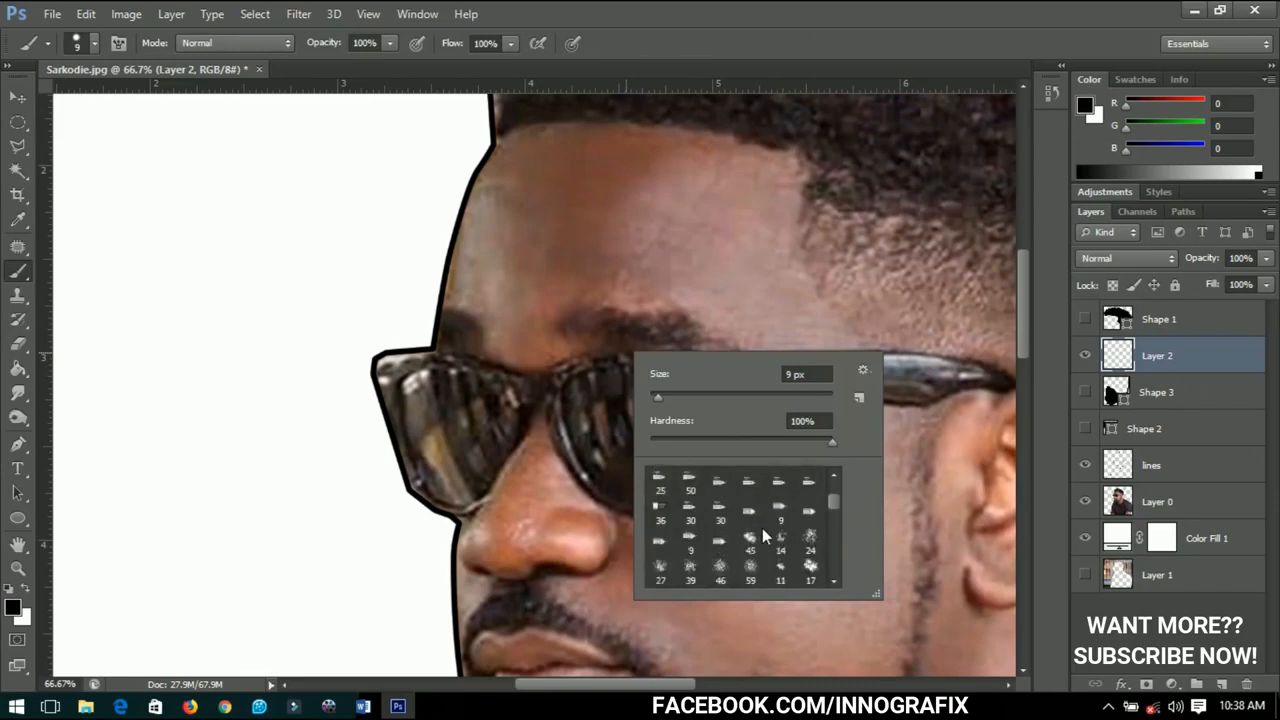
click(780, 568)
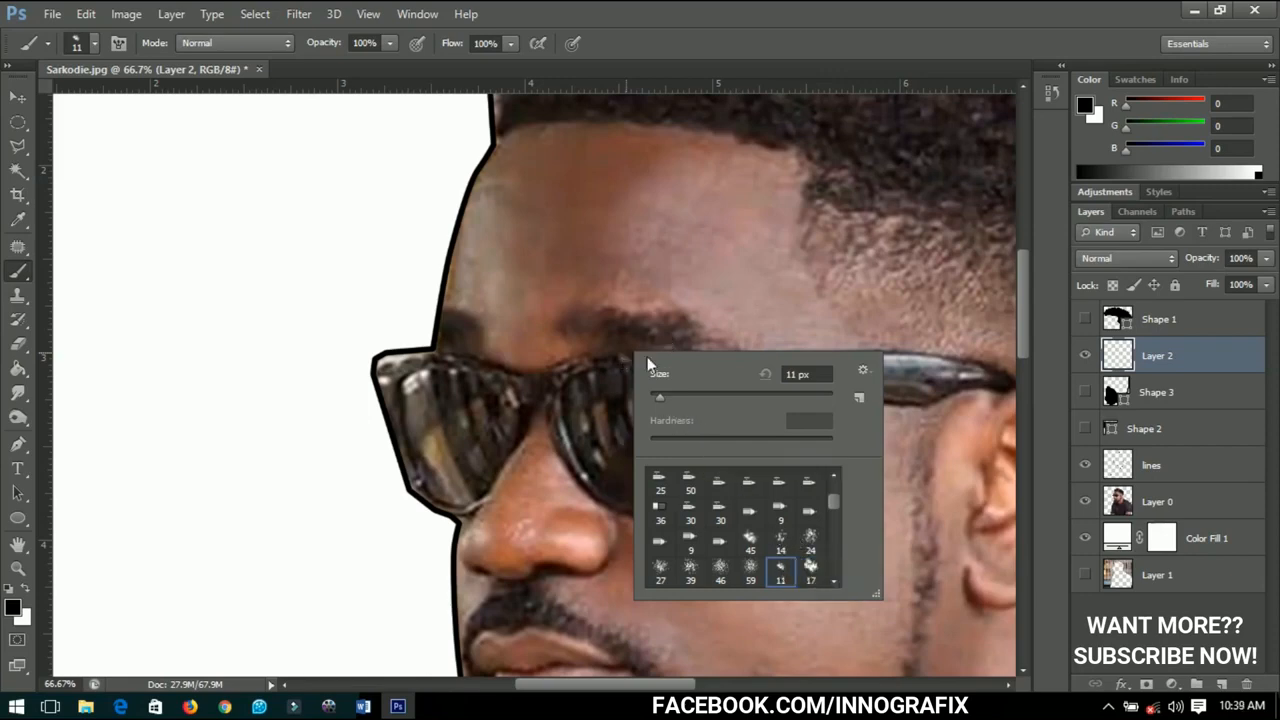
Set the foreground colour to a dark brown, R 34, G 20, B 20, sampled from the man's eyebrow
click(13, 606)
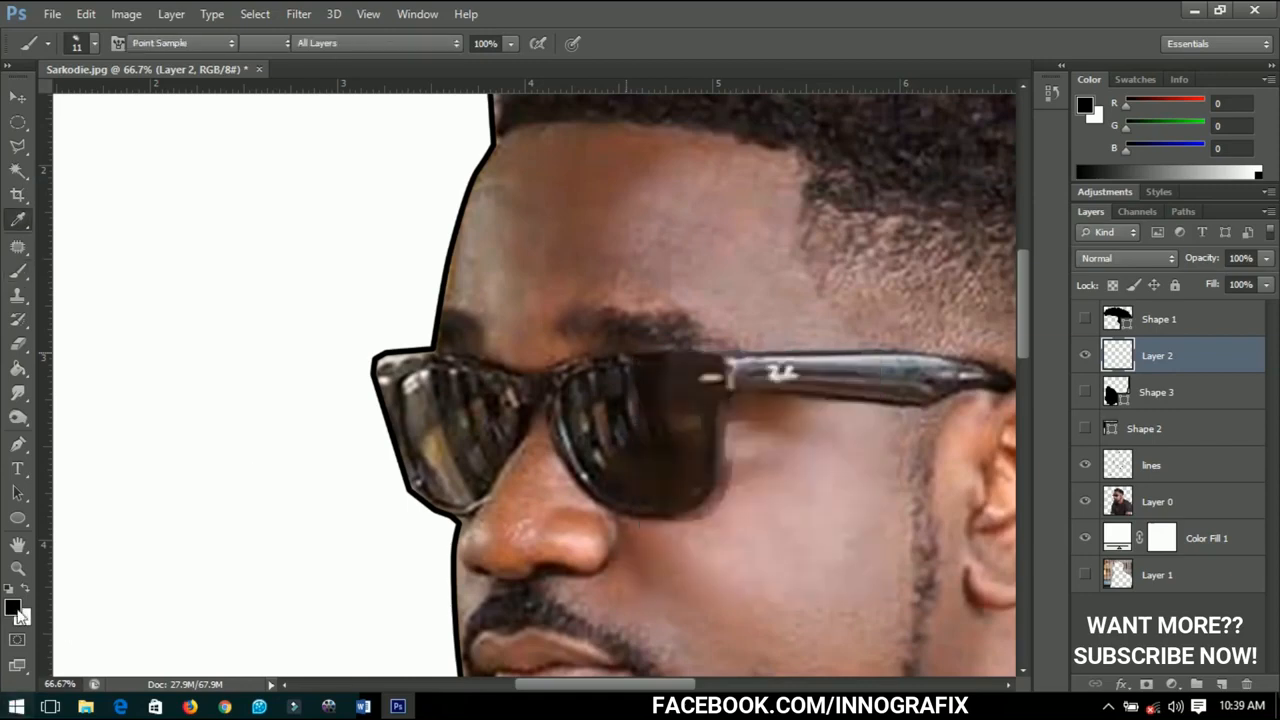
click(636, 331)
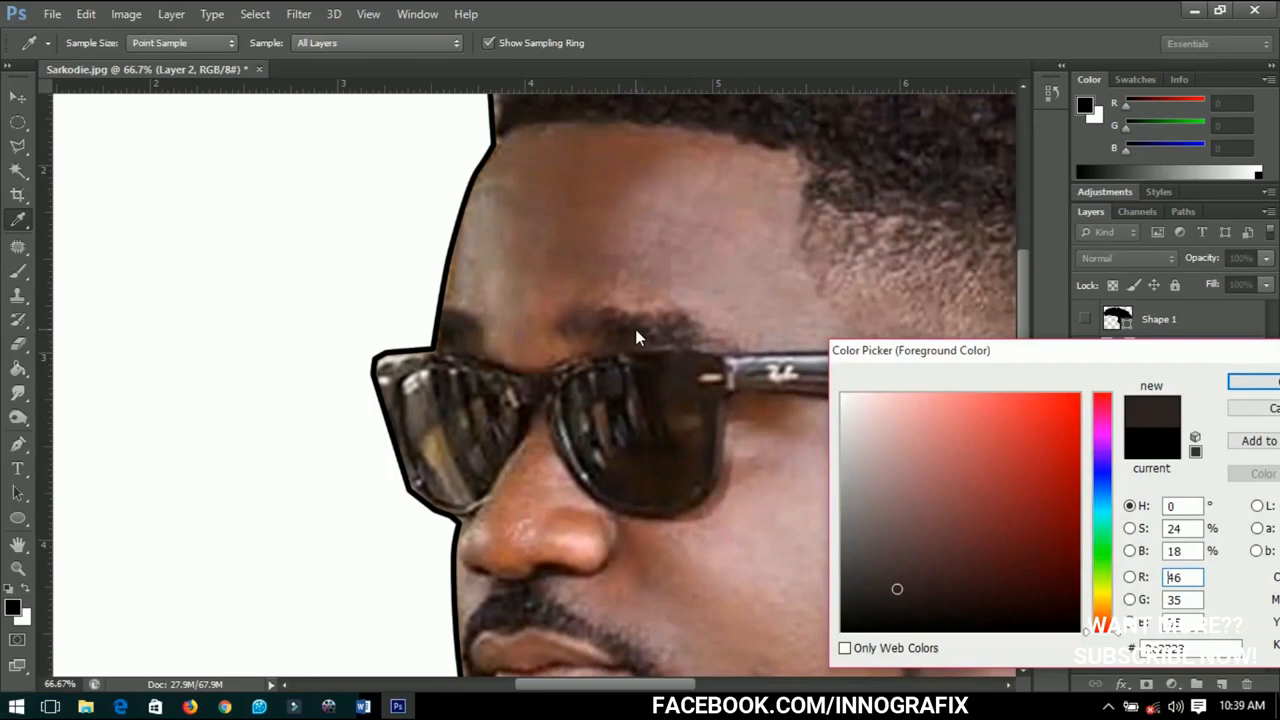
click(636, 335)
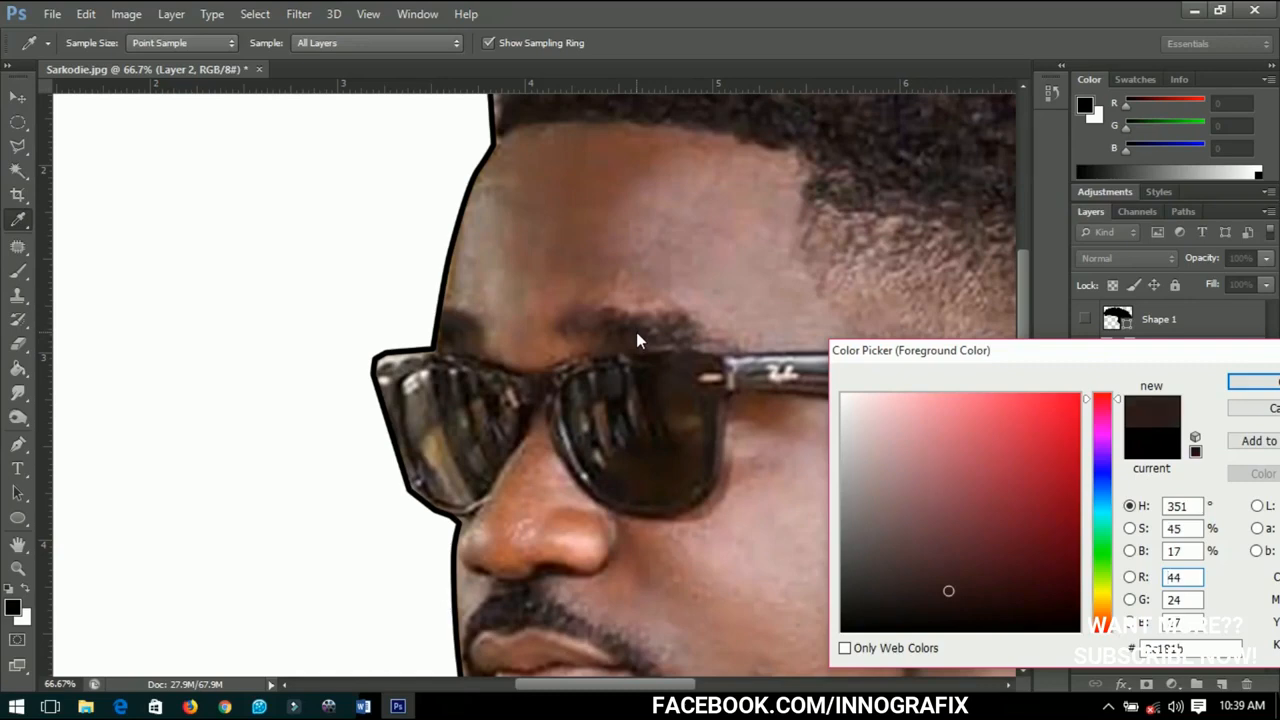
click(624, 331)
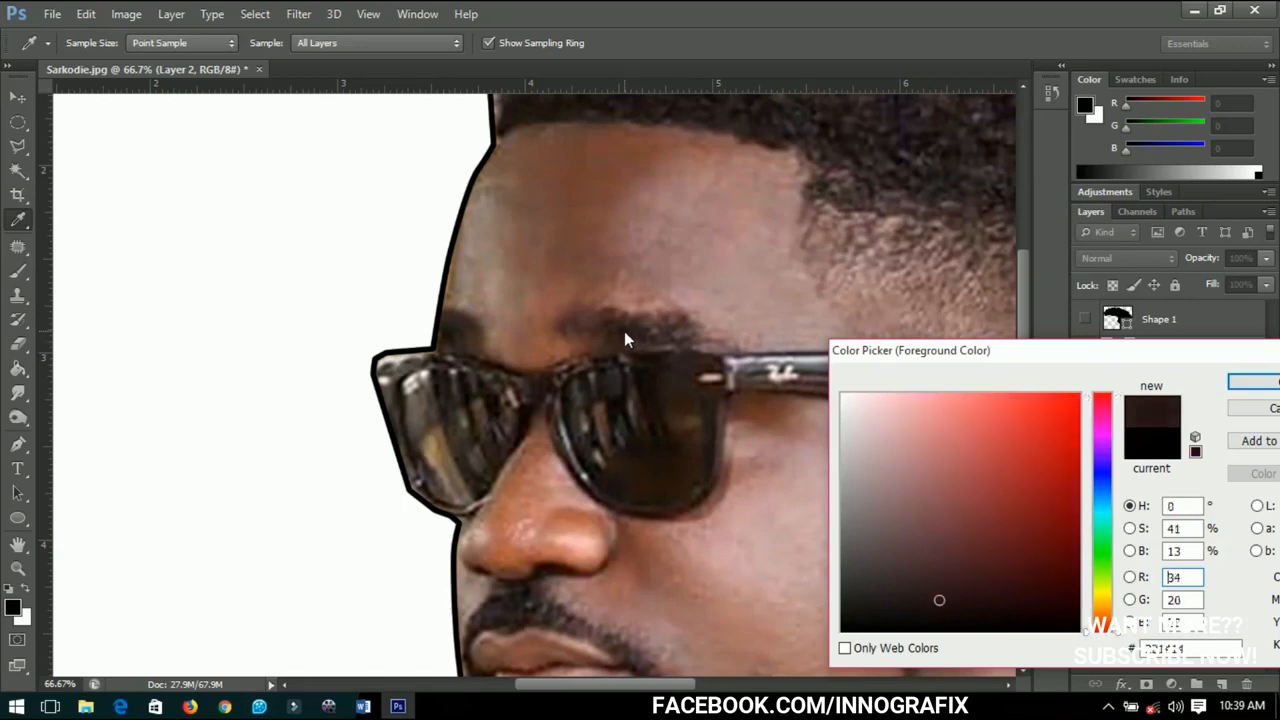
click(1262, 383)
Paint over both eyebrows above the glasses with the brush enlarged to 40 px
key(b)
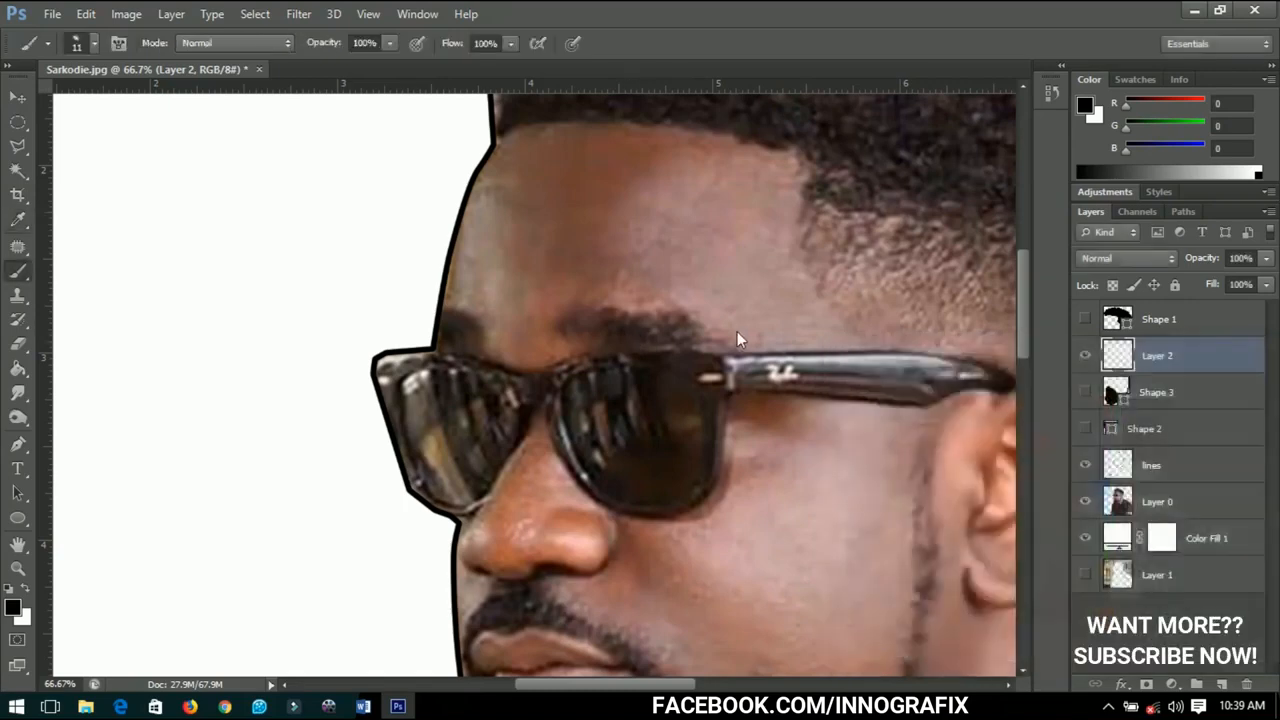
key(bracketleft)
key(bracketleft)
key(bracketleft)
key(bracketleft)
key(bracketleft)
key(bracketleft)
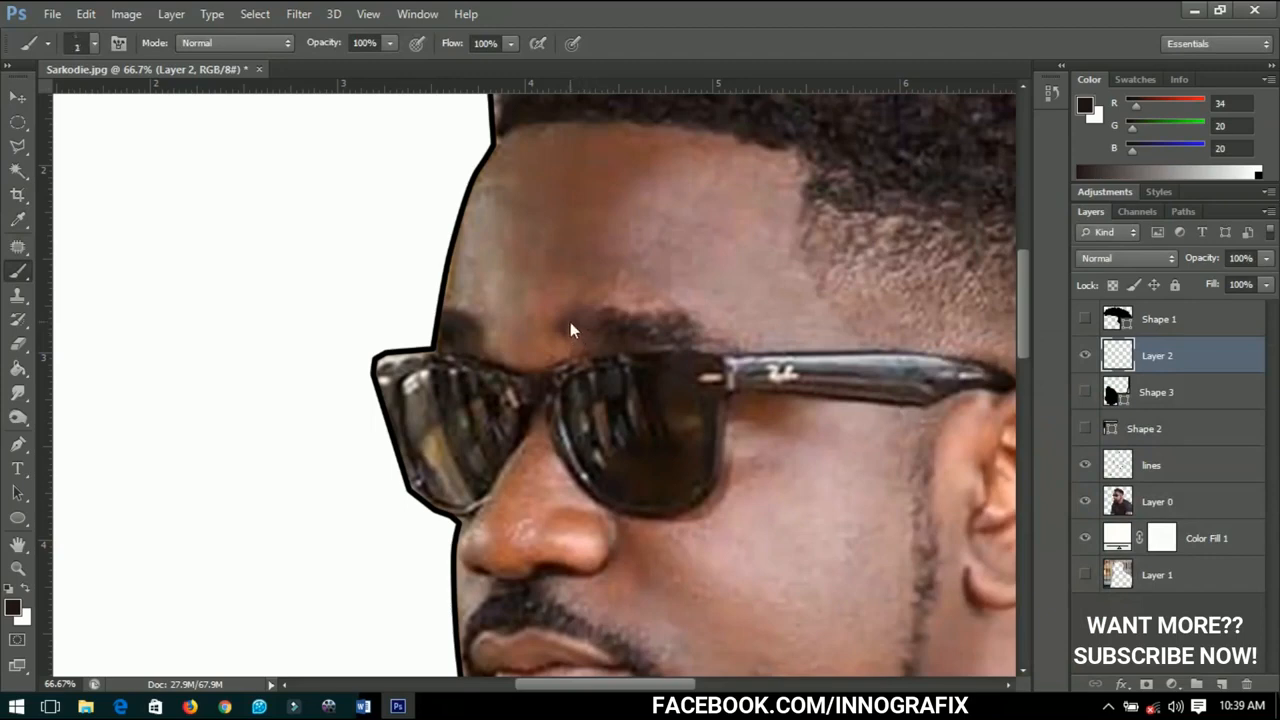
key(bracketright)
key(bracketright)
key(bracketright)
key(bracketright)
key(bracketright)
key(bracketright)
key(bracketright)
key(bracketright)
key(bracketright)
key(bracketright)
key(bracketright)
mouse_move(592, 319)
mouse_down()
mouse_move(586, 332)
mouse_move(646, 335)
mouse_up()
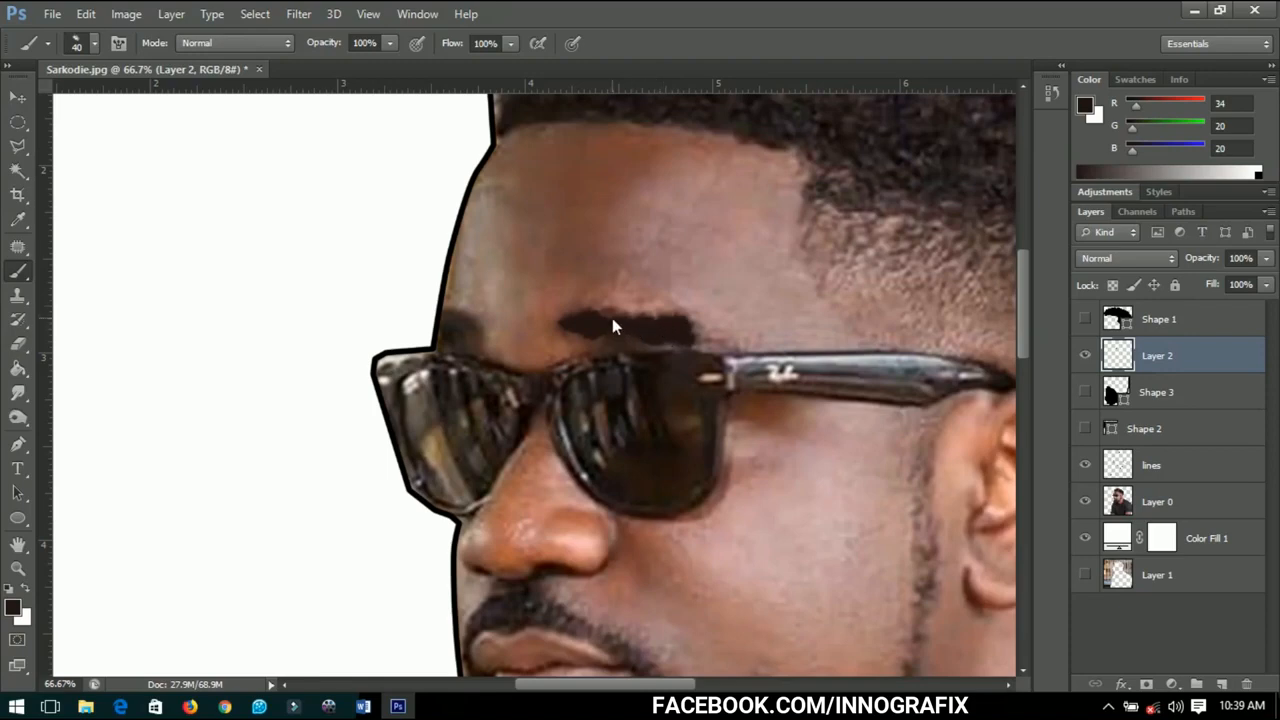
click(469, 332)
Rename the painted eyebrow layer as "eye lashes"
double_click(1163, 366)
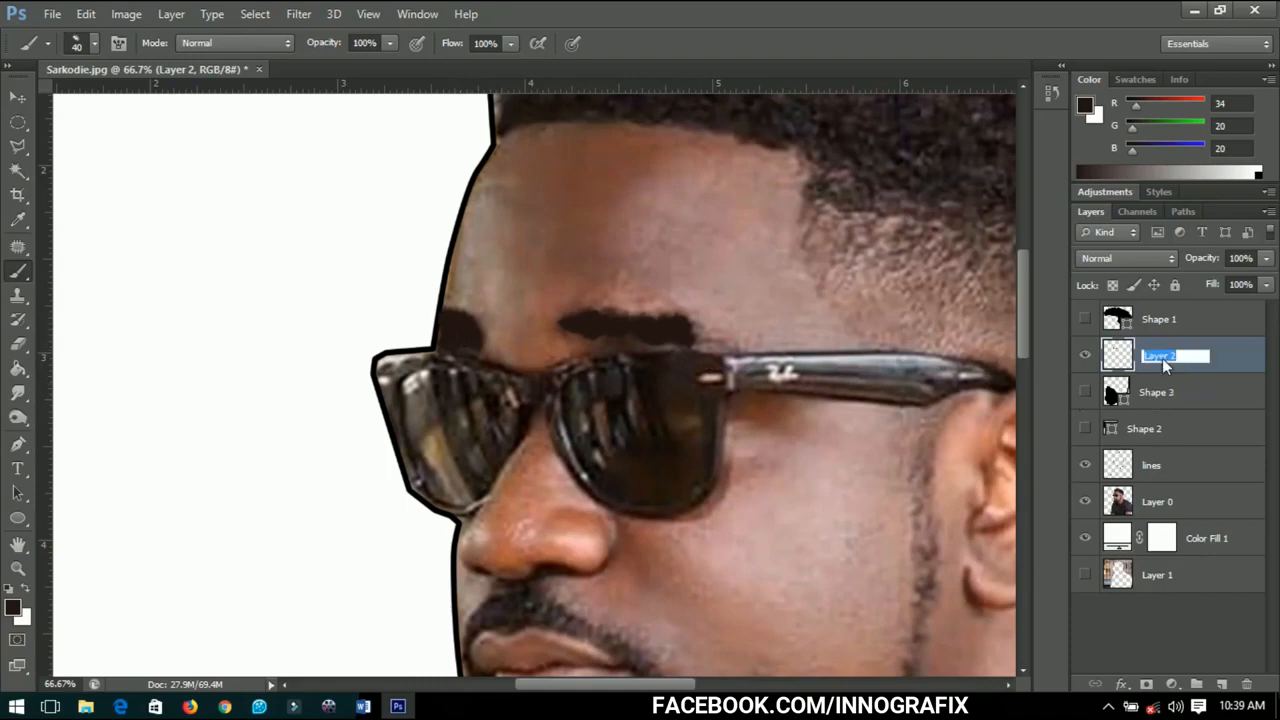
text(layer)
text( lashes)
key(Return)
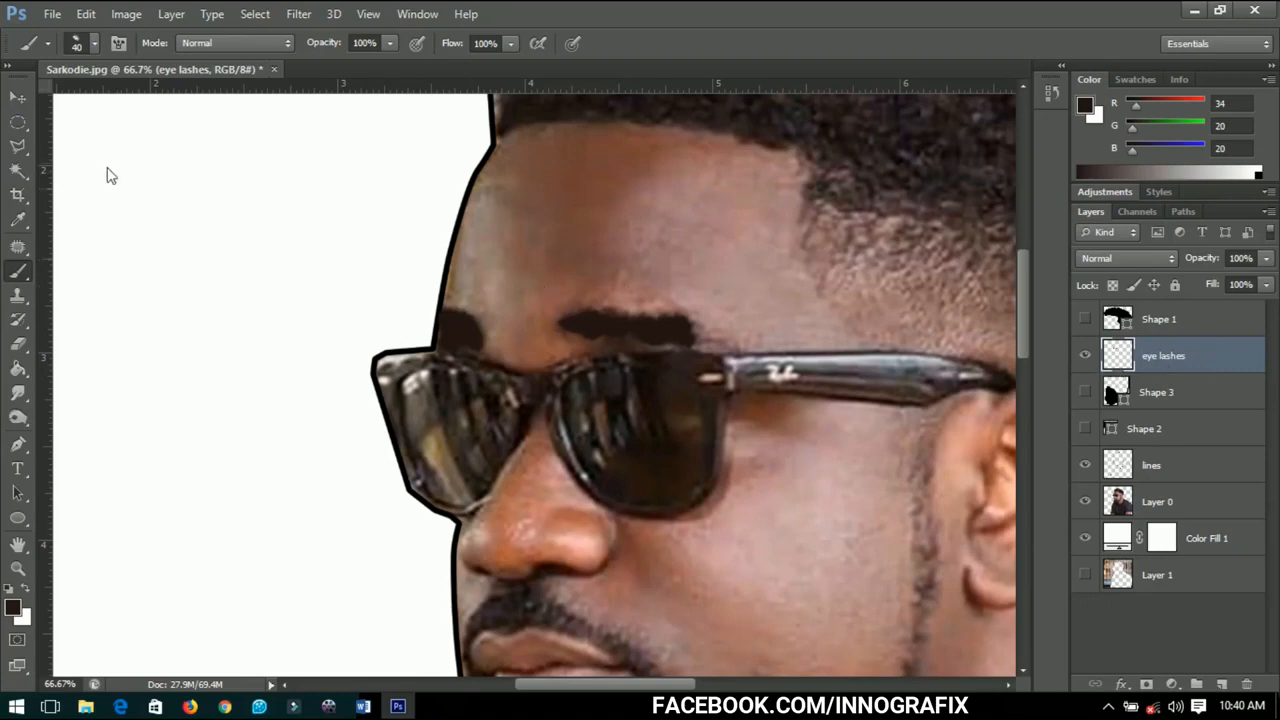
click(17, 97)
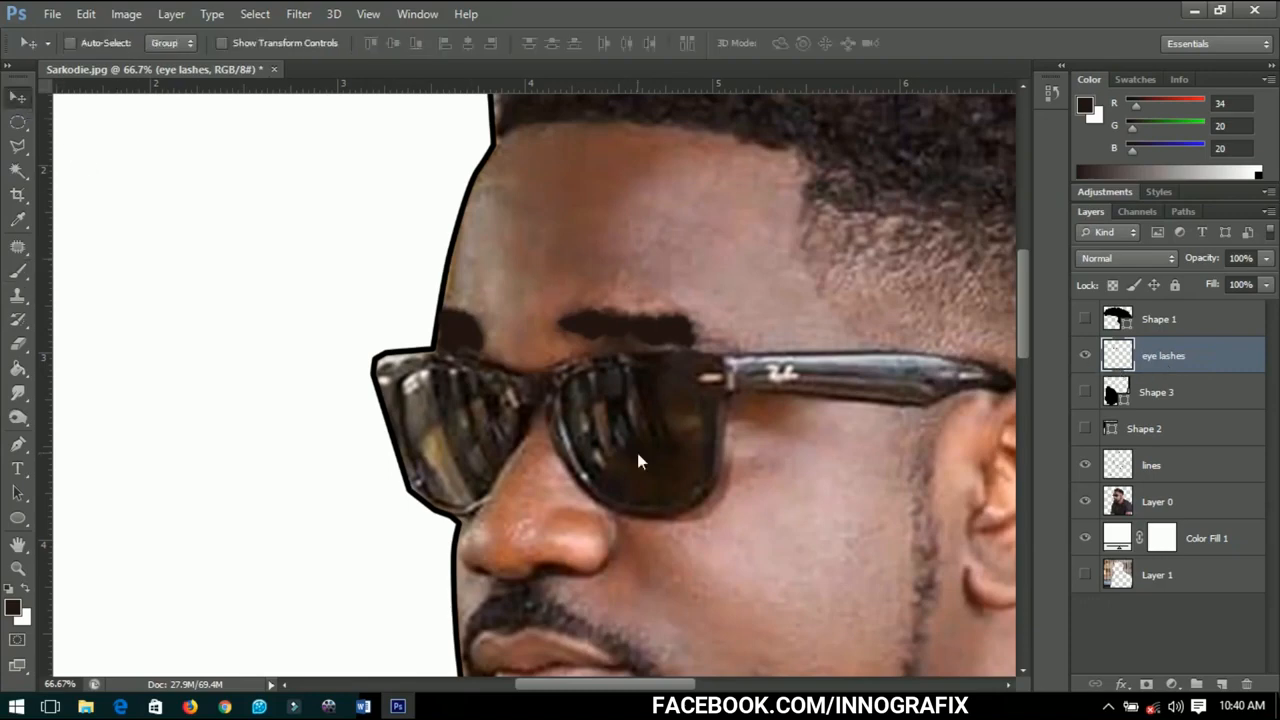
Show the glasses, beard and hair shape layers and hide Layer 0 to view the line artwork with the painted eyebrows
key(ctrl+0)
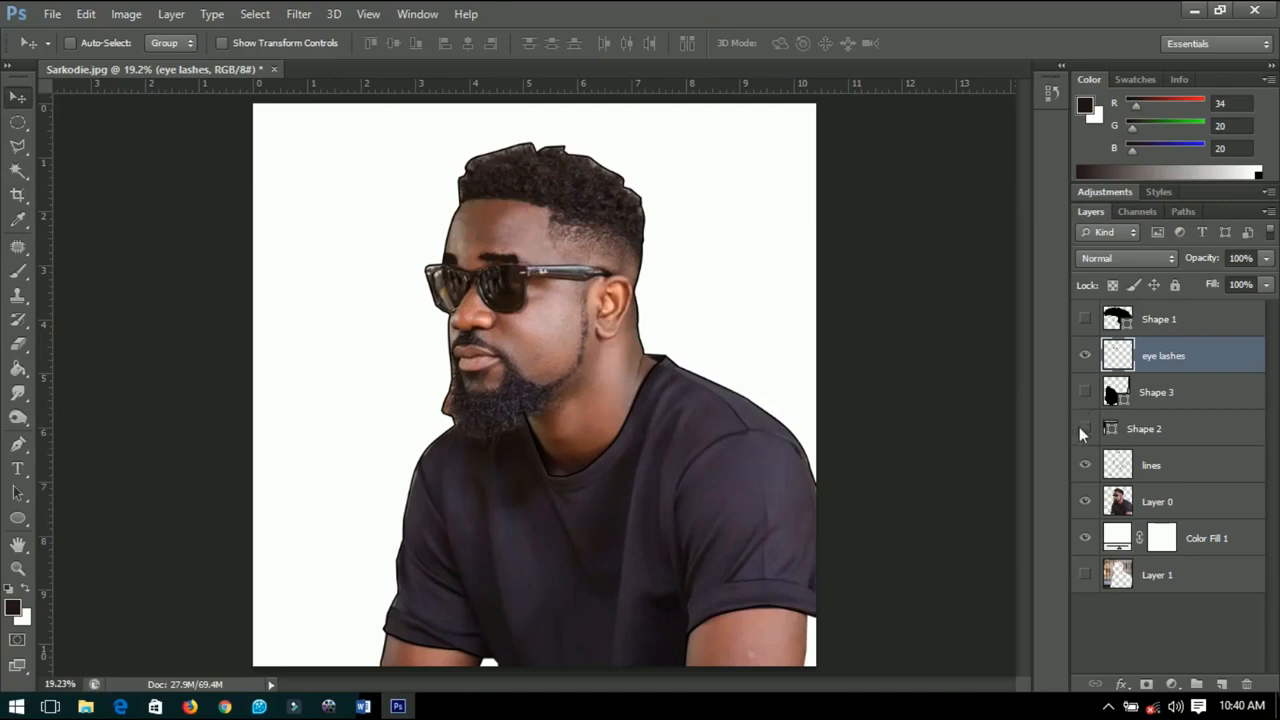
click(1083, 428)
click(1085, 392)
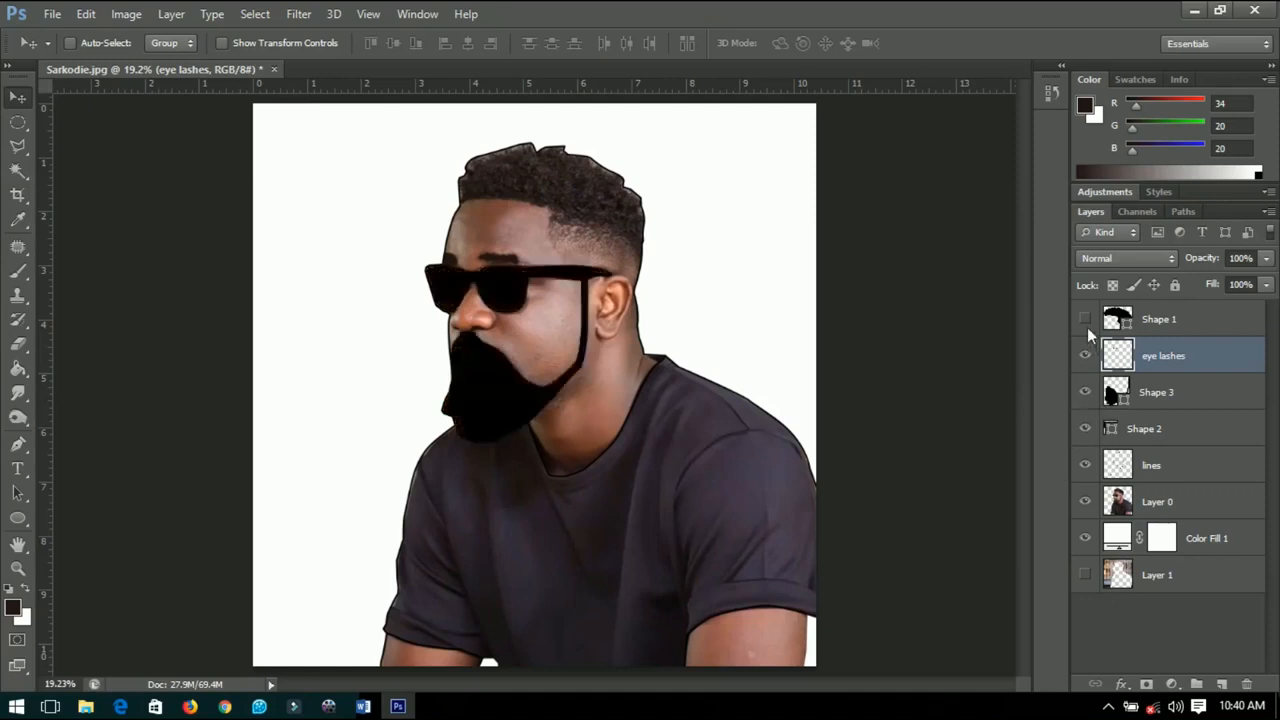
click(1085, 319)
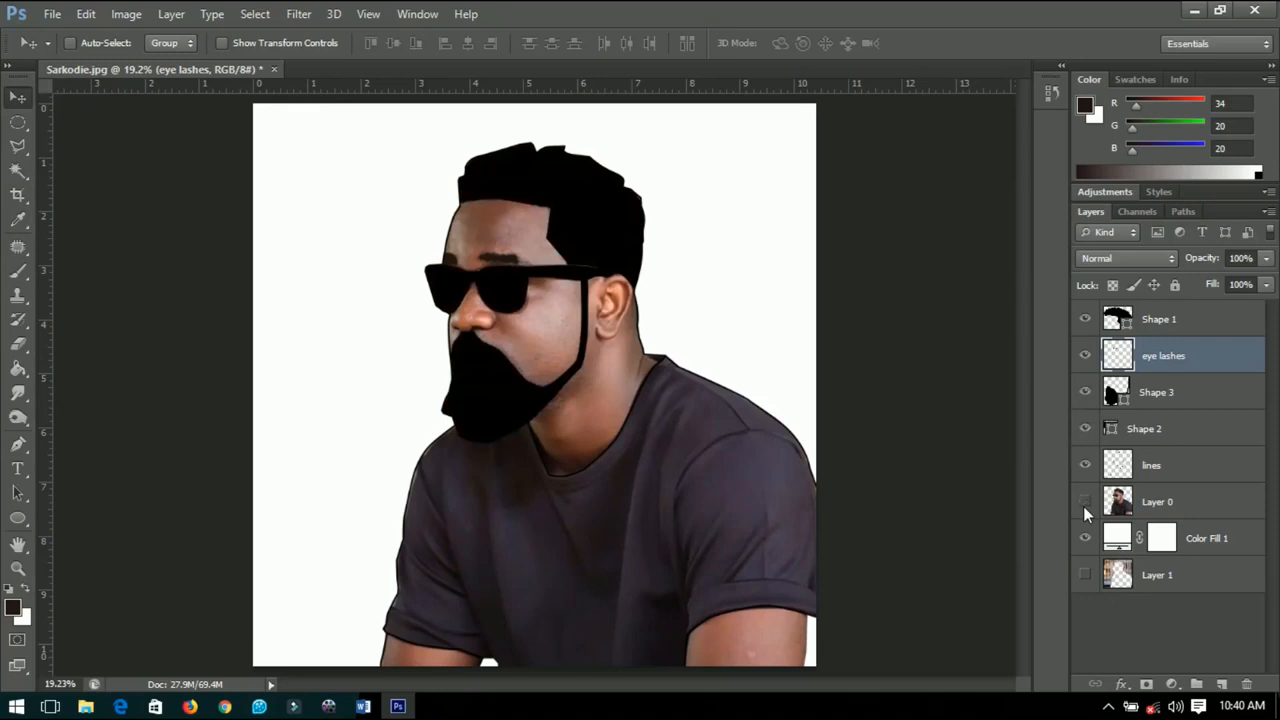
click(1083, 504)
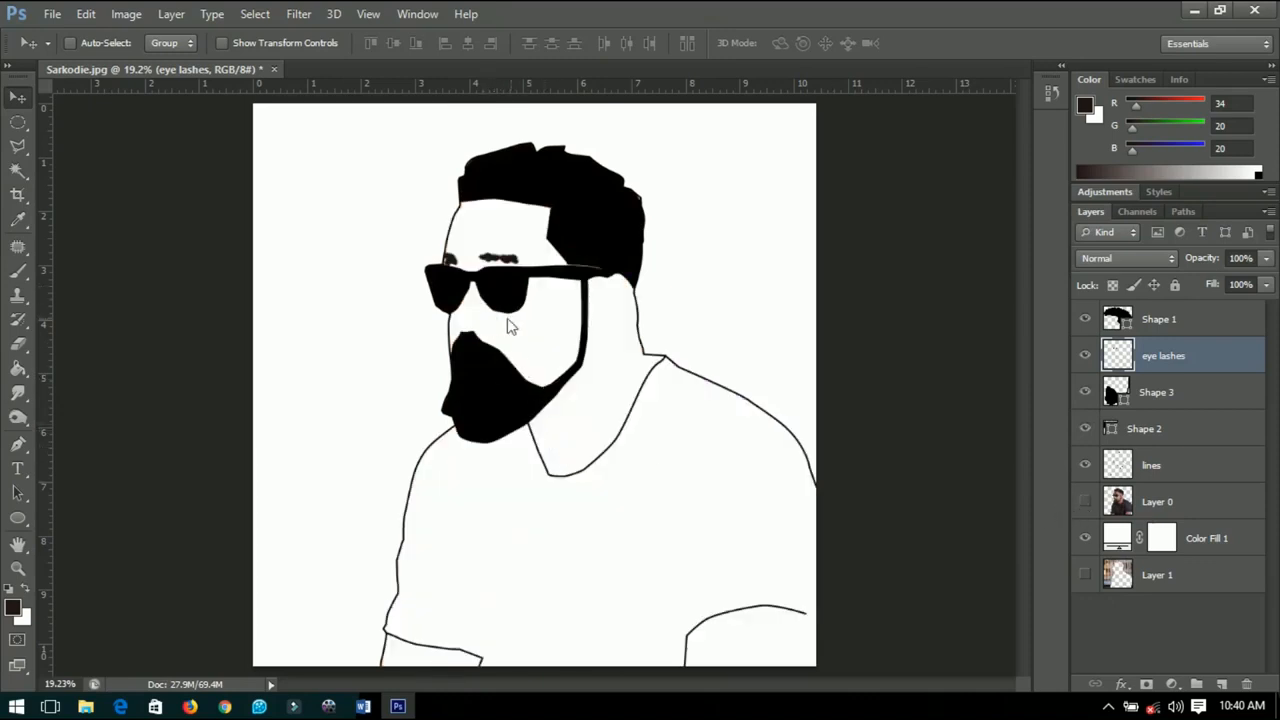
Hide the lines, glasses, hair, eye lashes and beard layers and show Layer 0 to reveal the photo's mouth and beard
scroll(489, 353, down, 1)
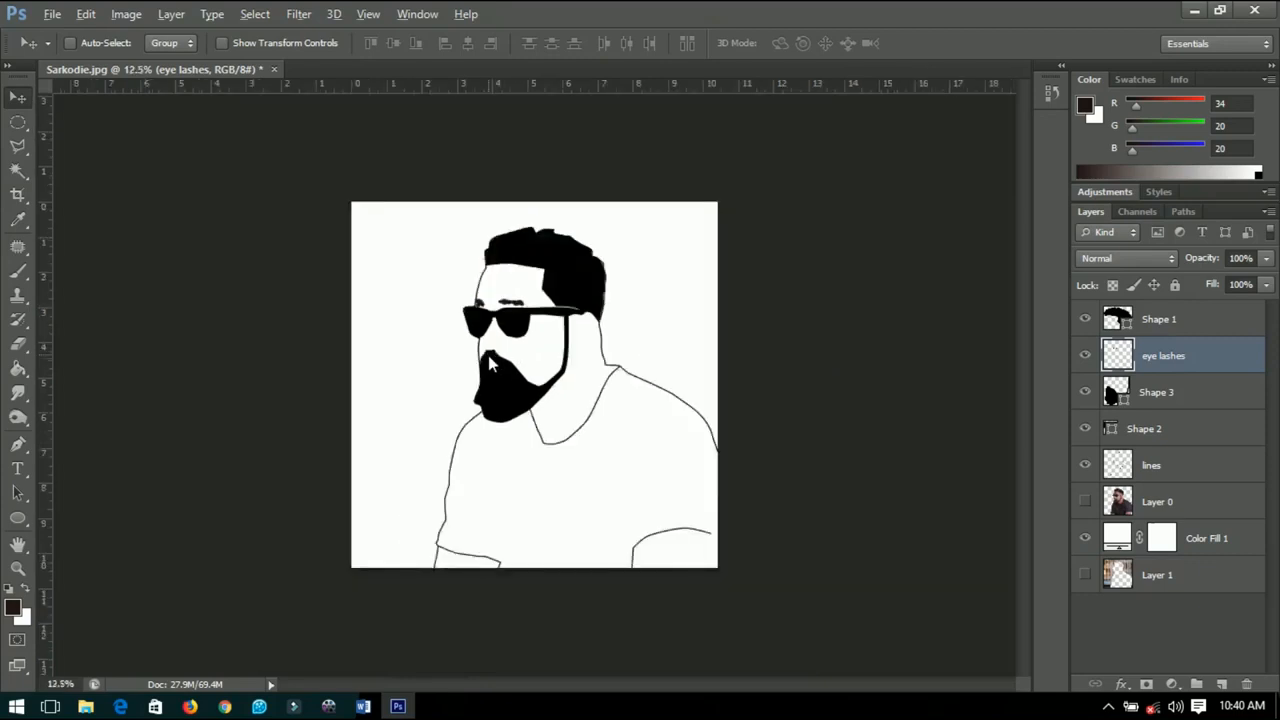
scroll(486, 400, up, 2)
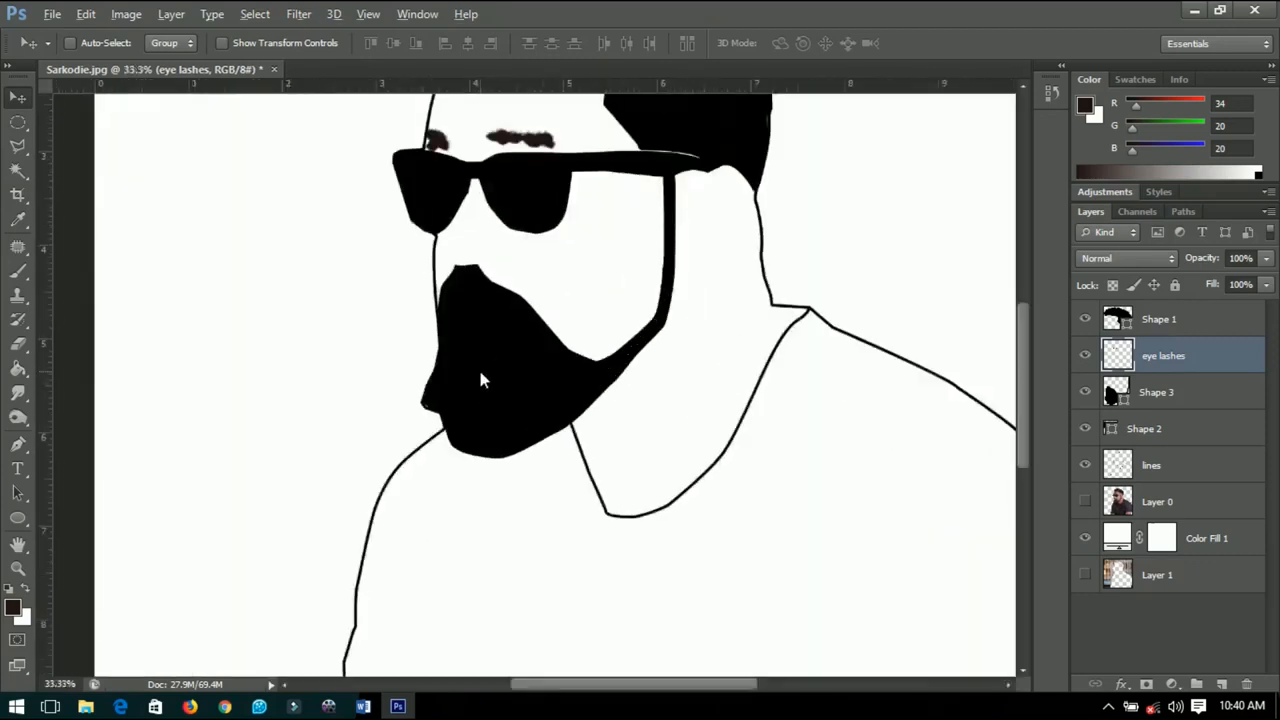
scroll(480, 380, up, 1)
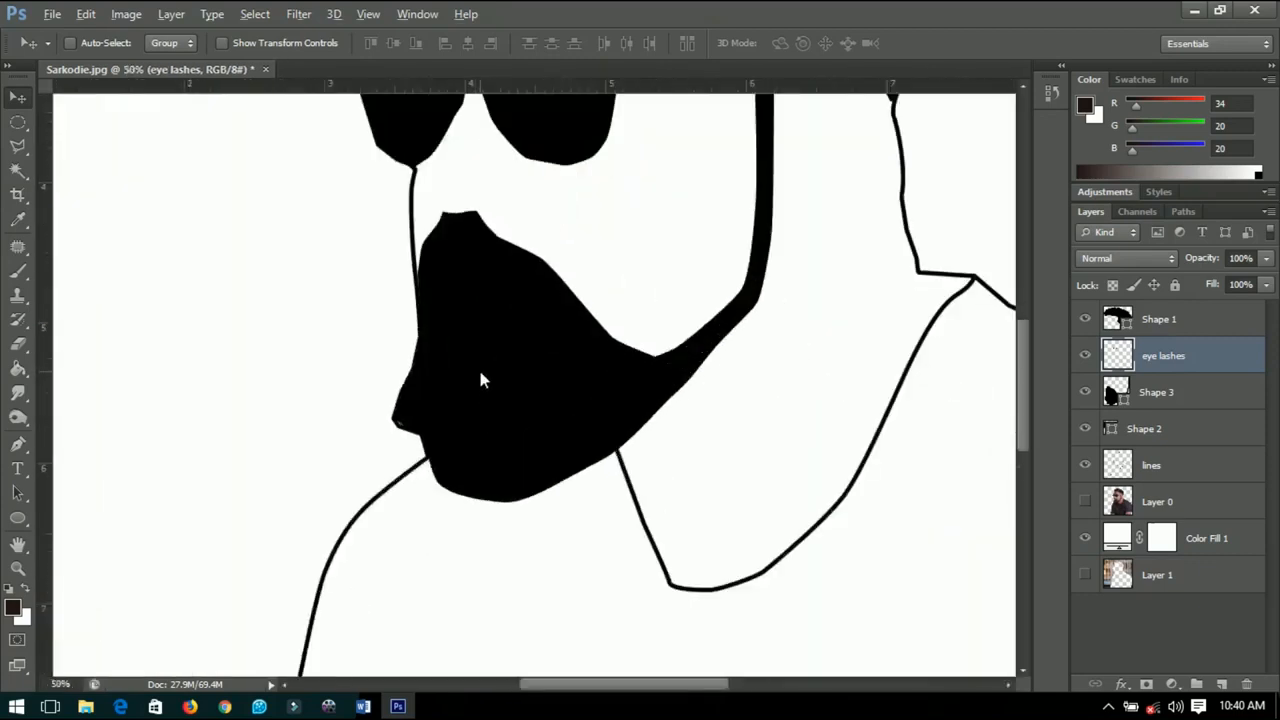
click(1086, 463)
click(1086, 428)
click(1086, 396)
click(1086, 392)
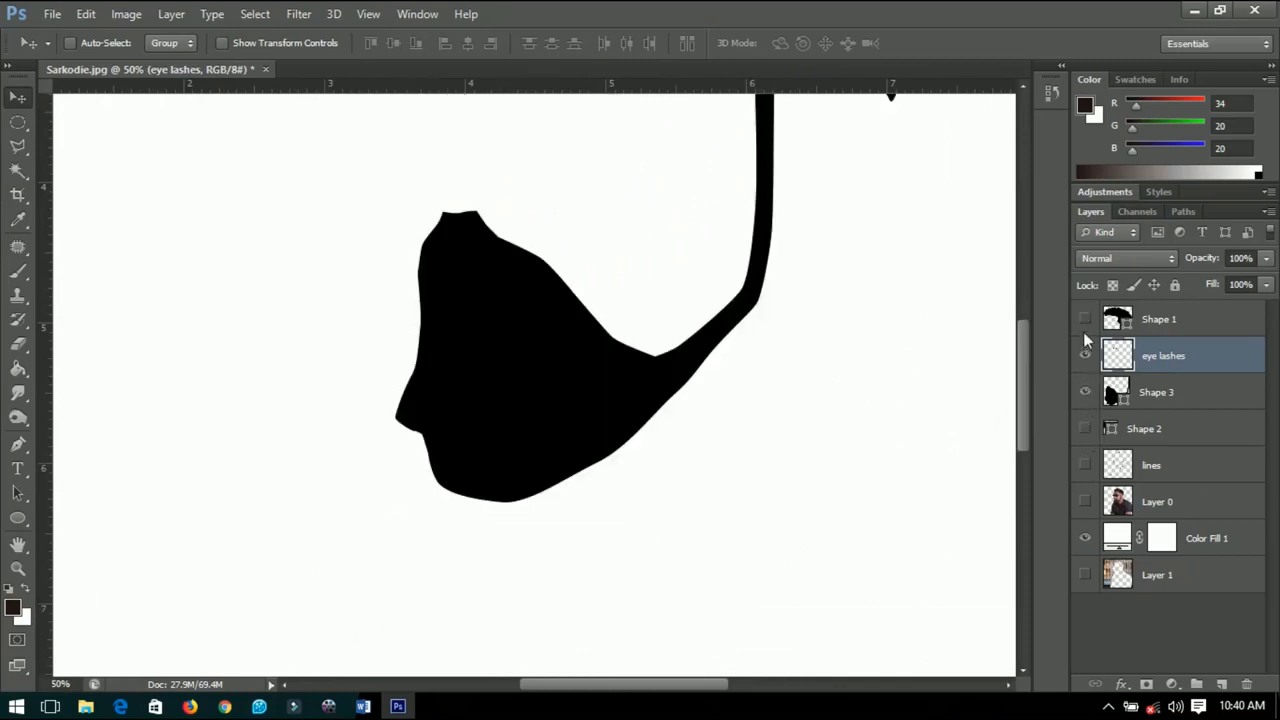
click(1084, 330)
click(1086, 355)
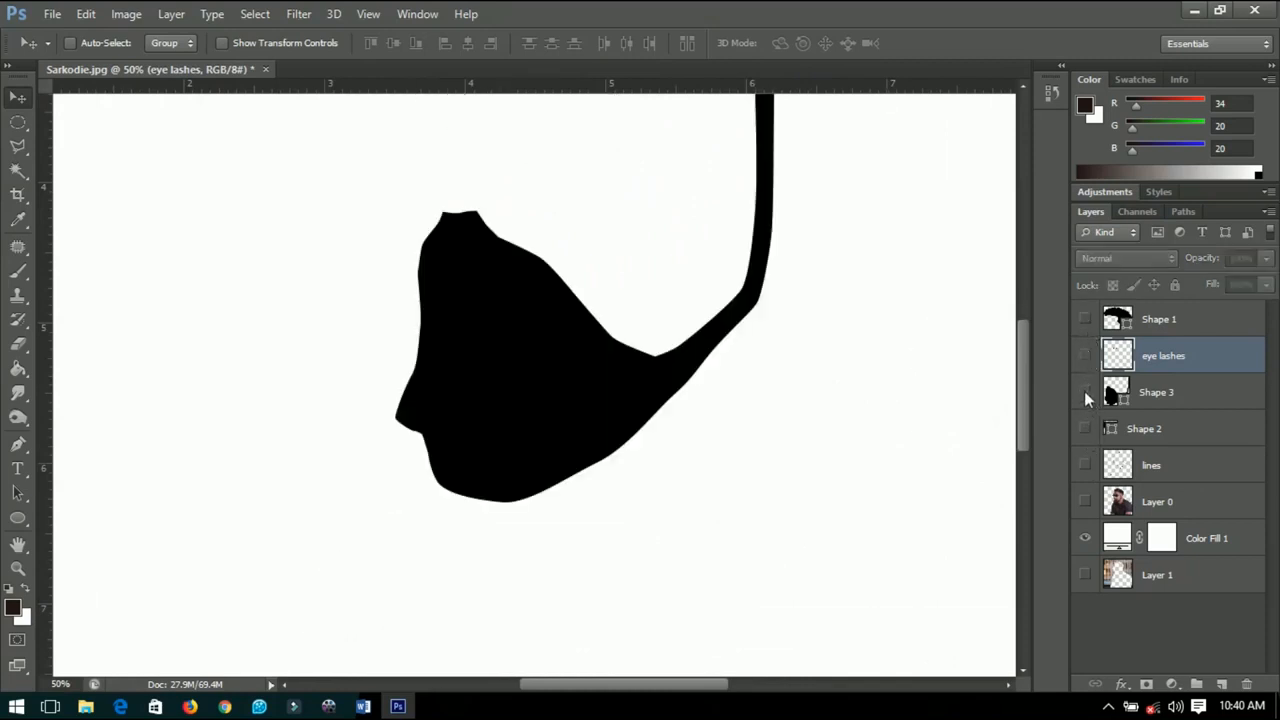
click(1085, 392)
click(1085, 392)
click(1086, 500)
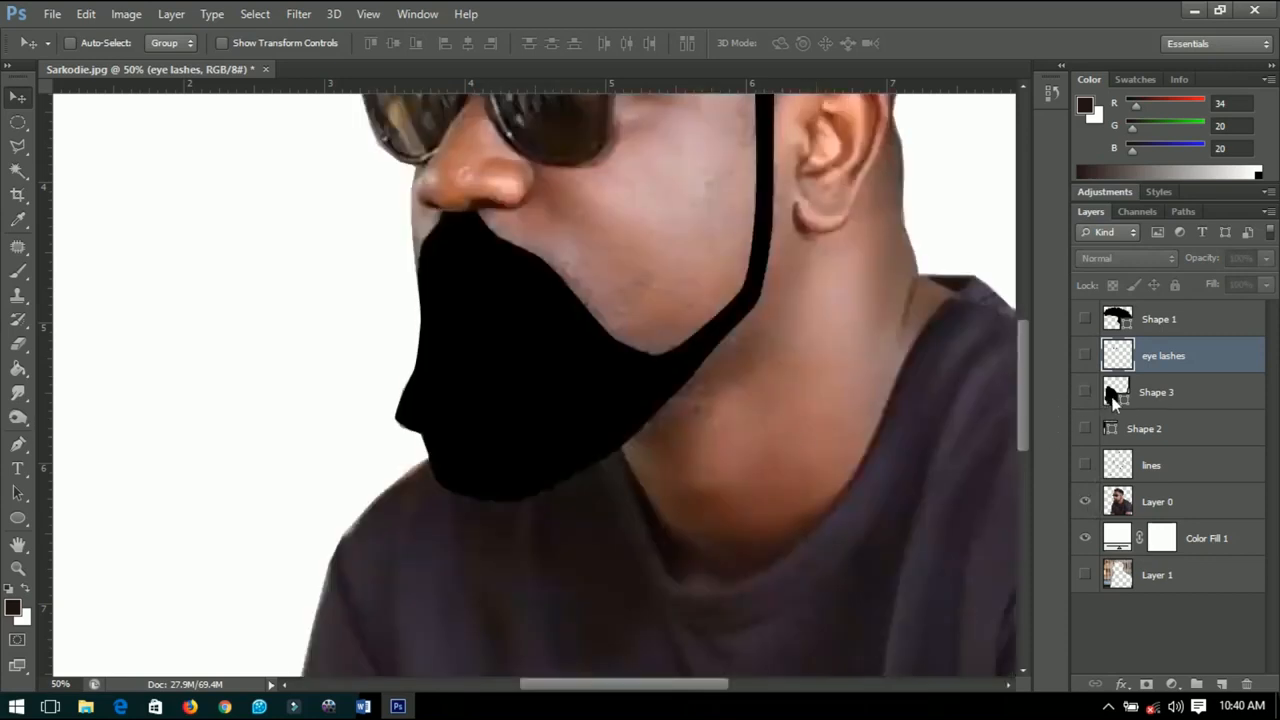
Draw a black-filled shape with the Pen tool over the dark hair patch beneath the lower lip, above the beard layer
click(1157, 399)
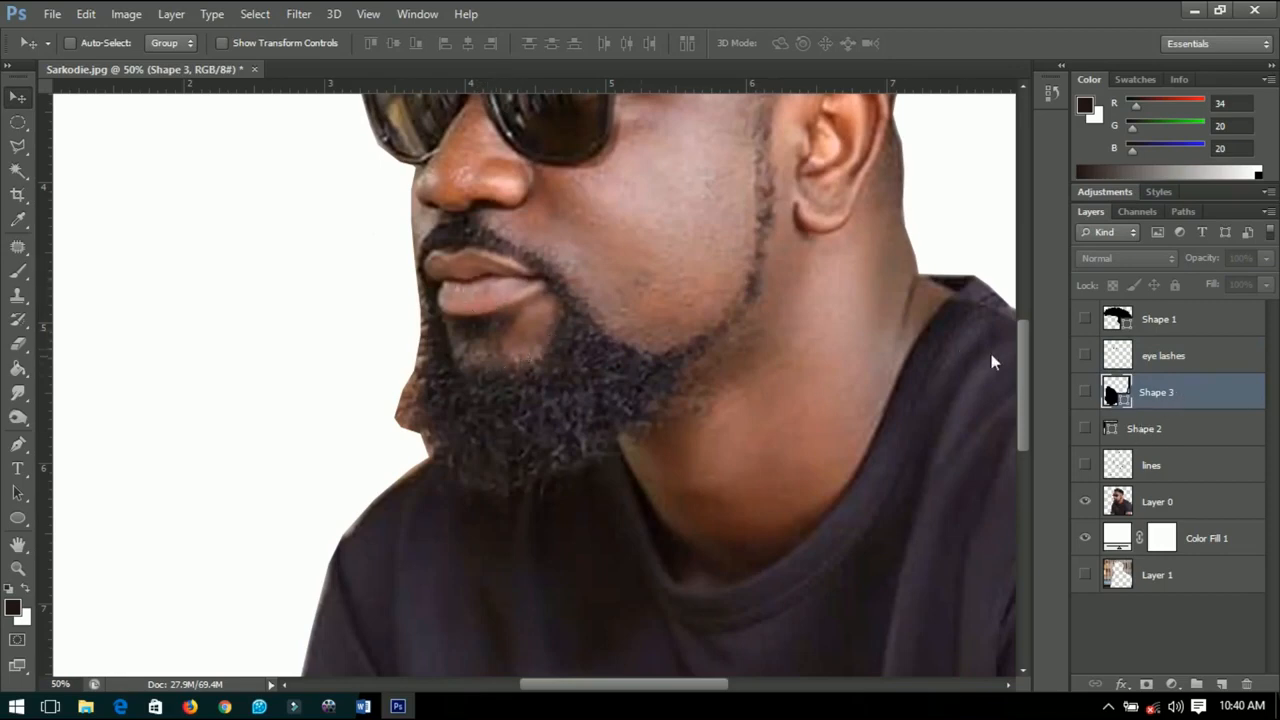
click(19, 447)
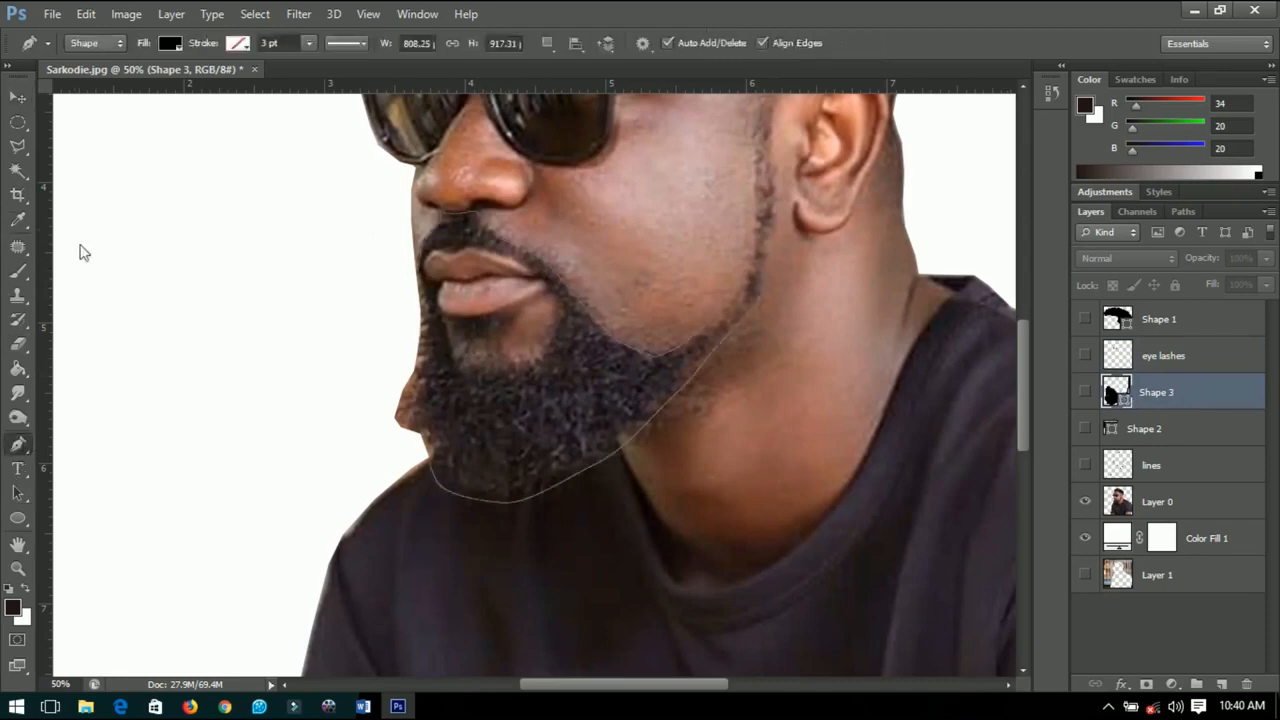
click(452, 315)
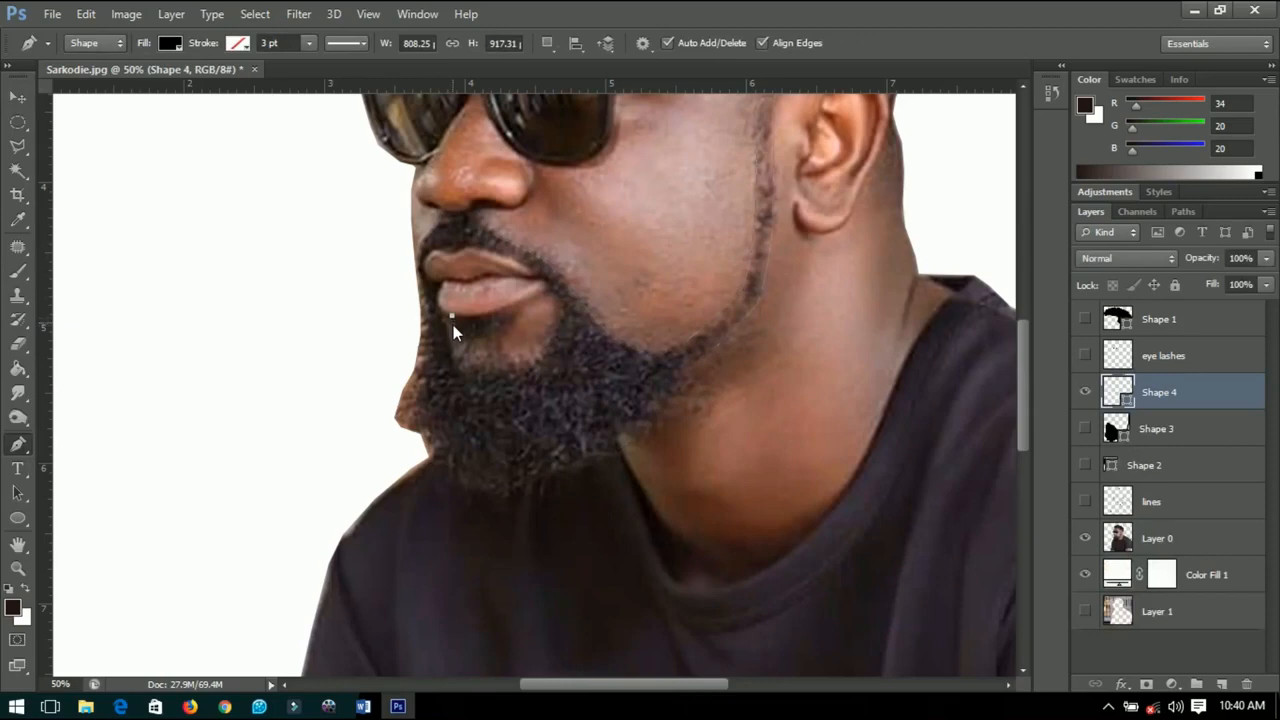
click(457, 336)
drag(457, 337, 466, 337)
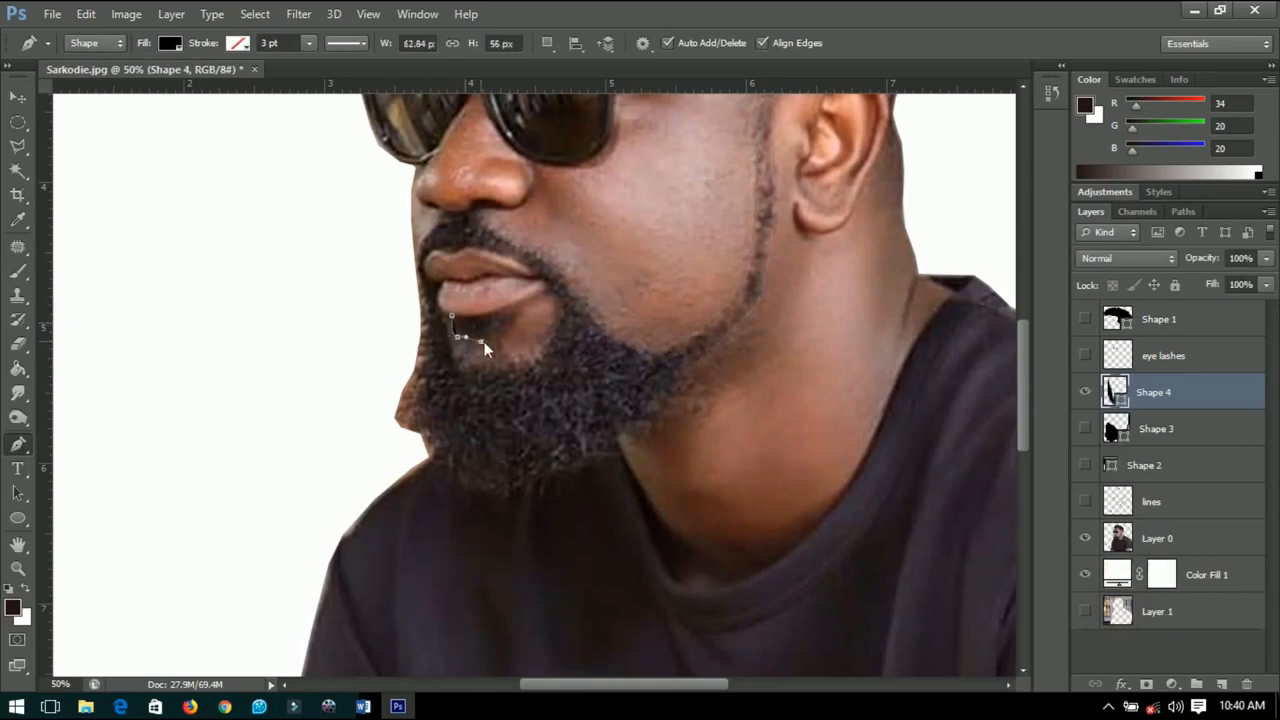
click(500, 334)
click(511, 323)
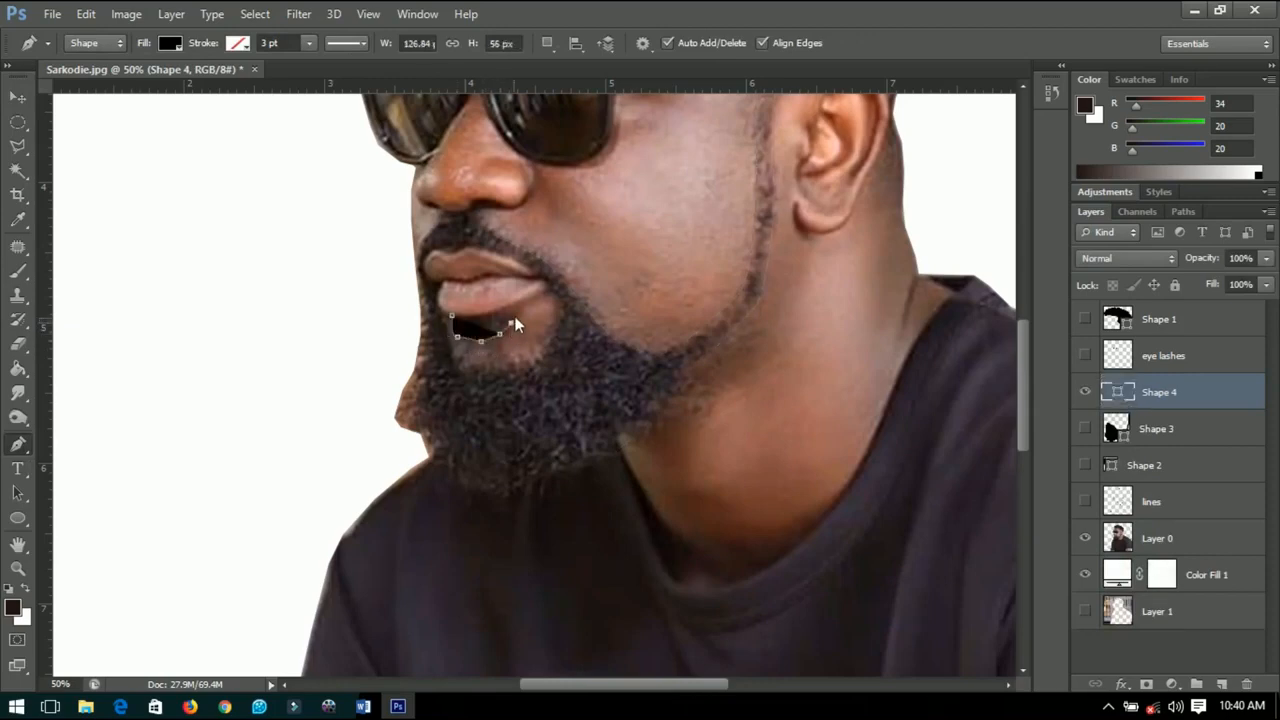
click(518, 306)
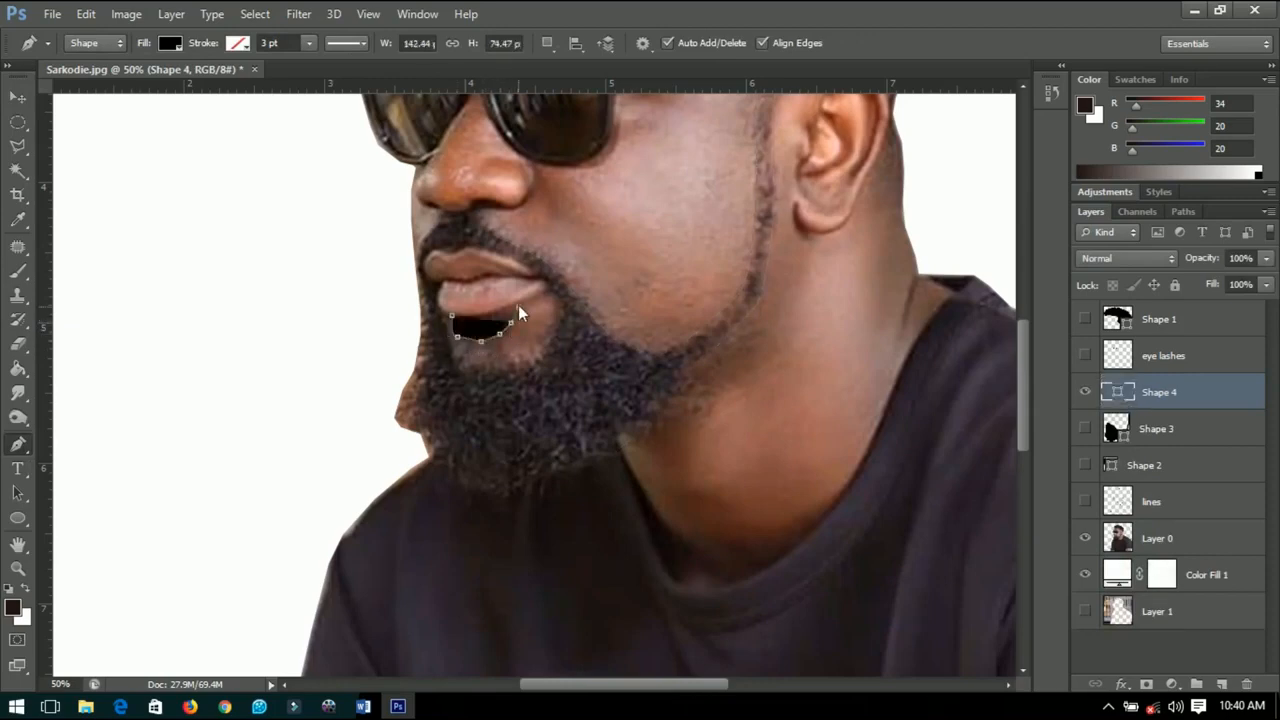
click(453, 319)
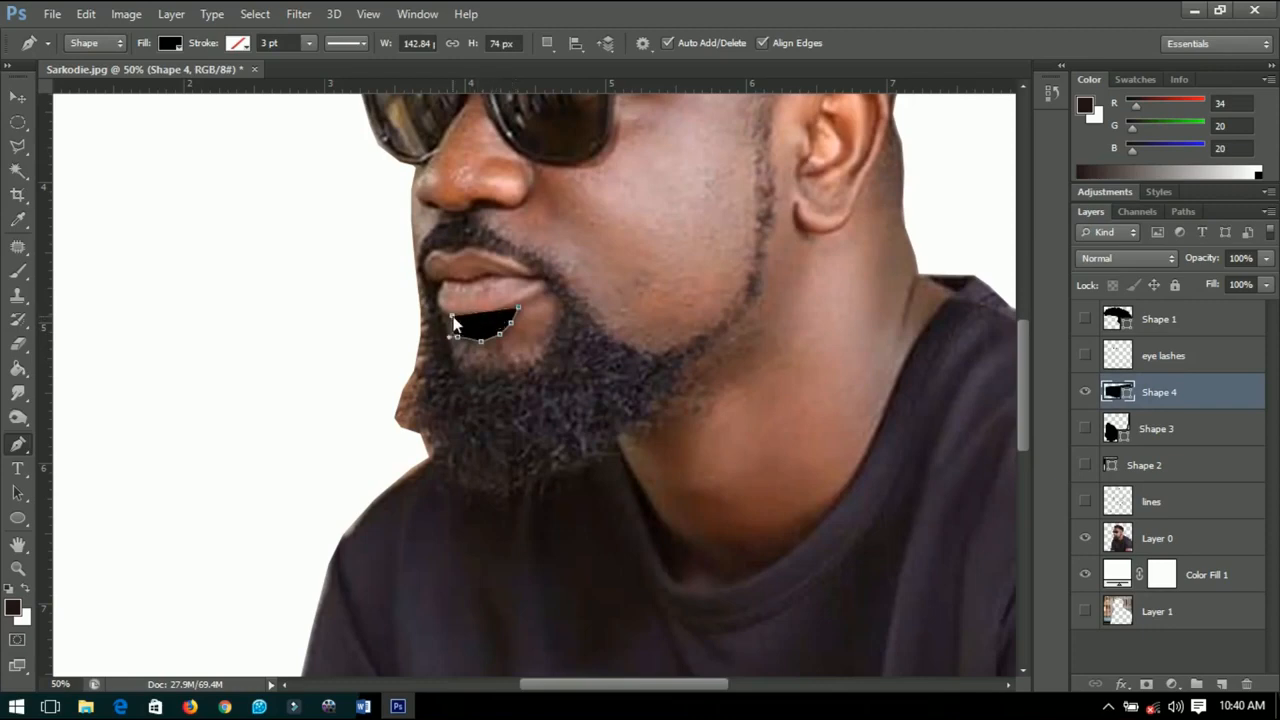
click(18, 97)
Start a black-filled Pen shape above the Shape 2 layer, curving from the mouth's outer corner up to the upper lip's first peak
scroll(487, 271, up, 2)
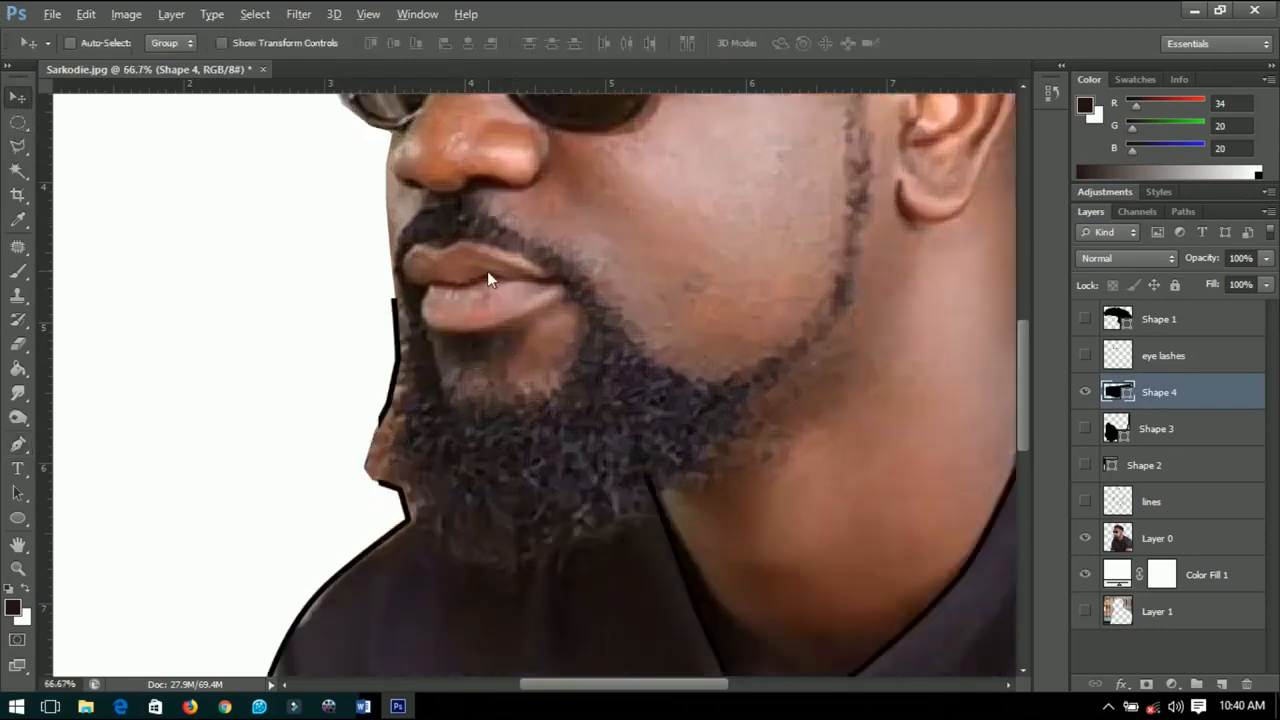
drag(457, 294, 551, 337)
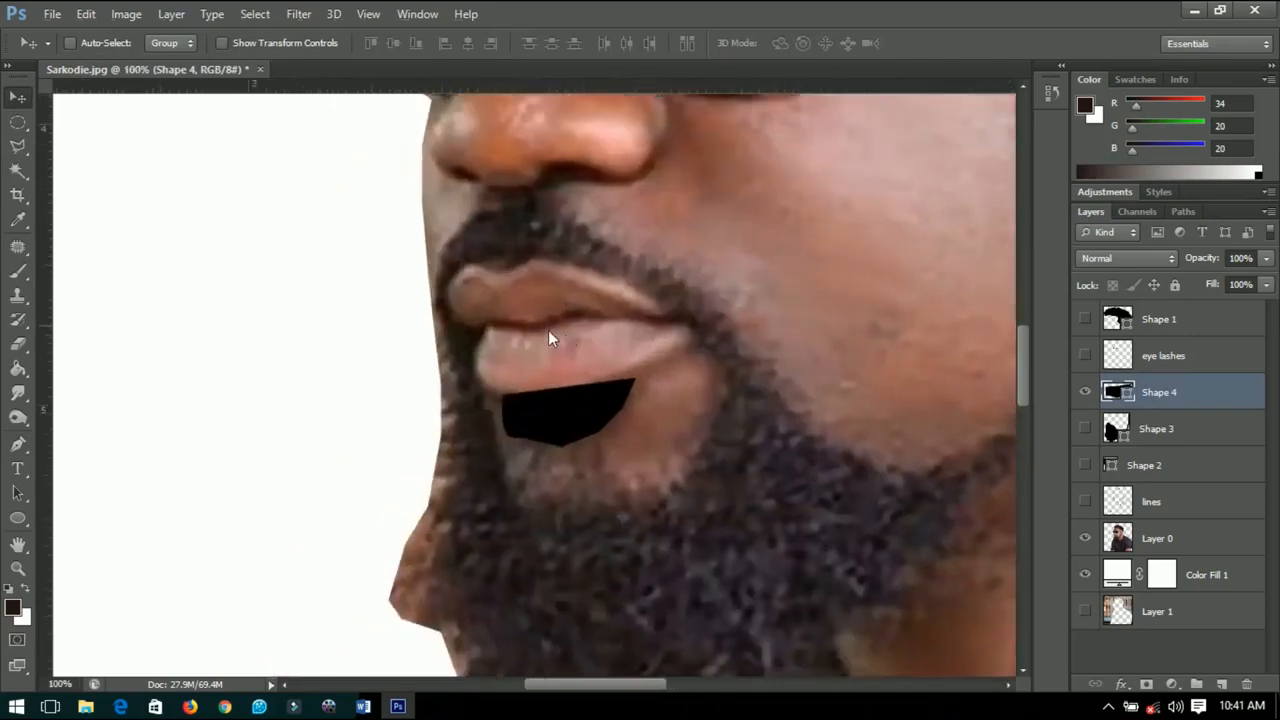
click(17, 444)
scroll(539, 256, up, 1)
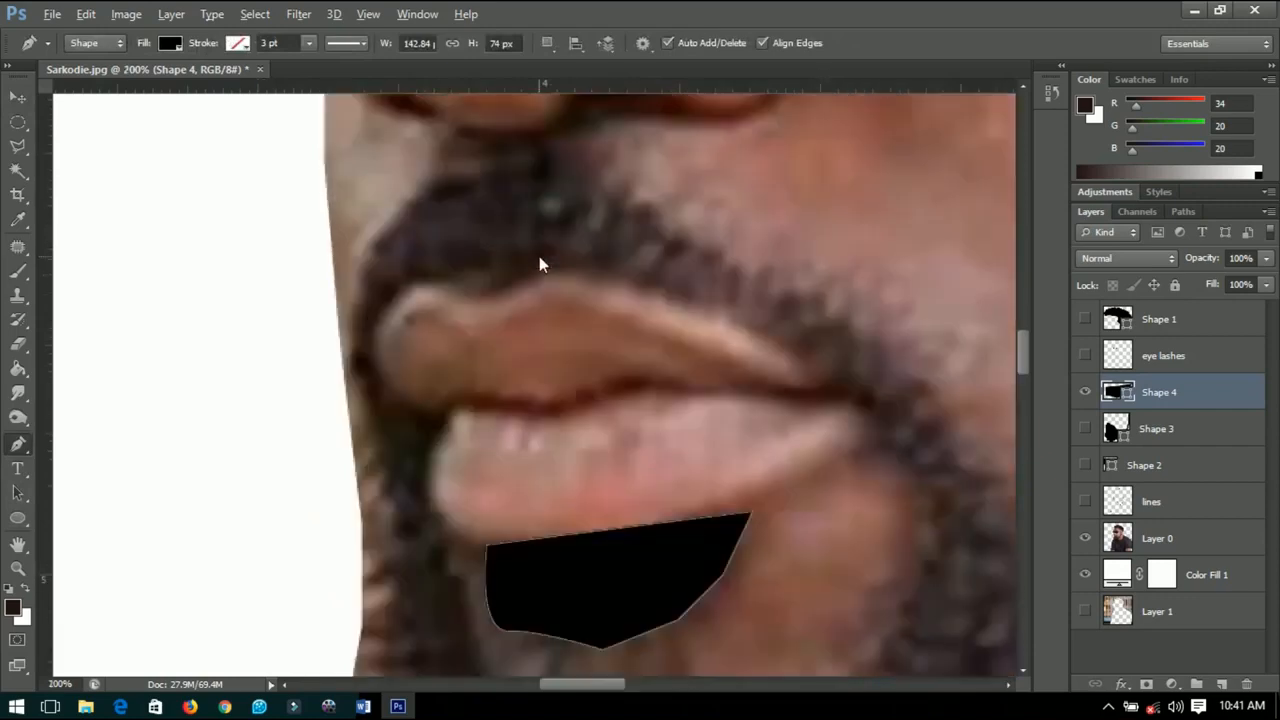
click(1160, 464)
drag(286, 366, 390, 234)
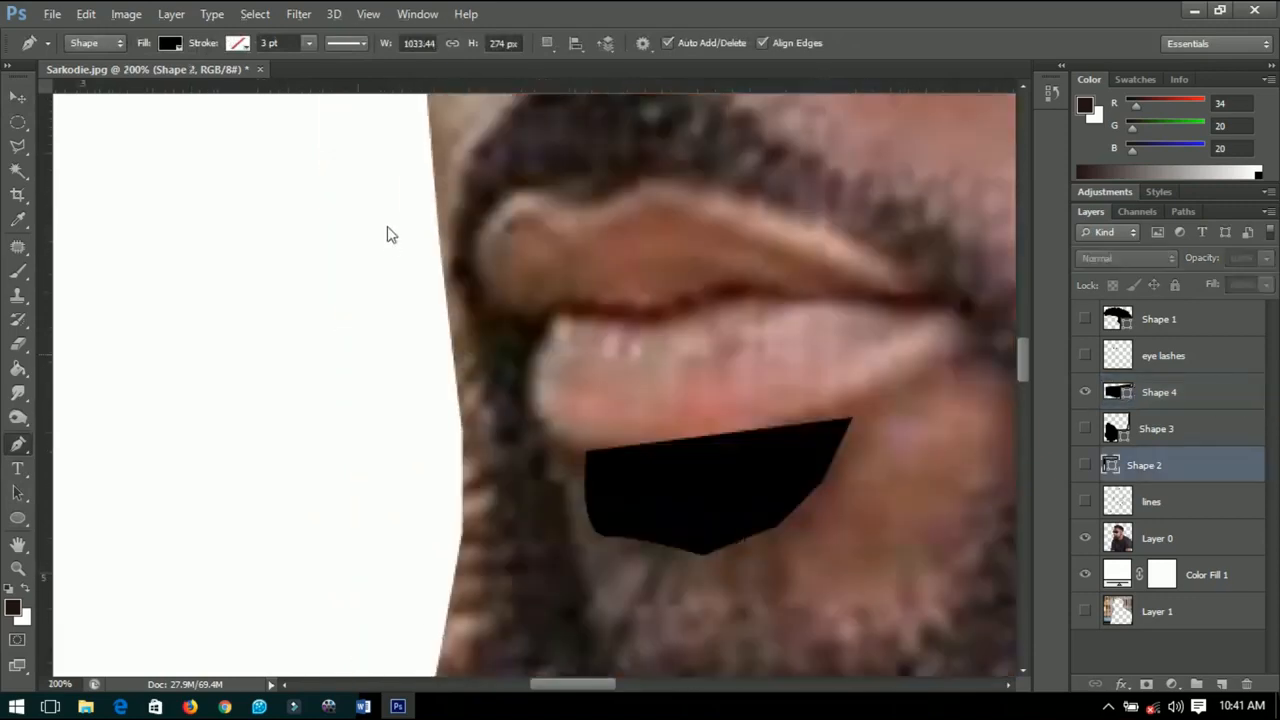
click(485, 253)
drag(476, 224, 543, 169)
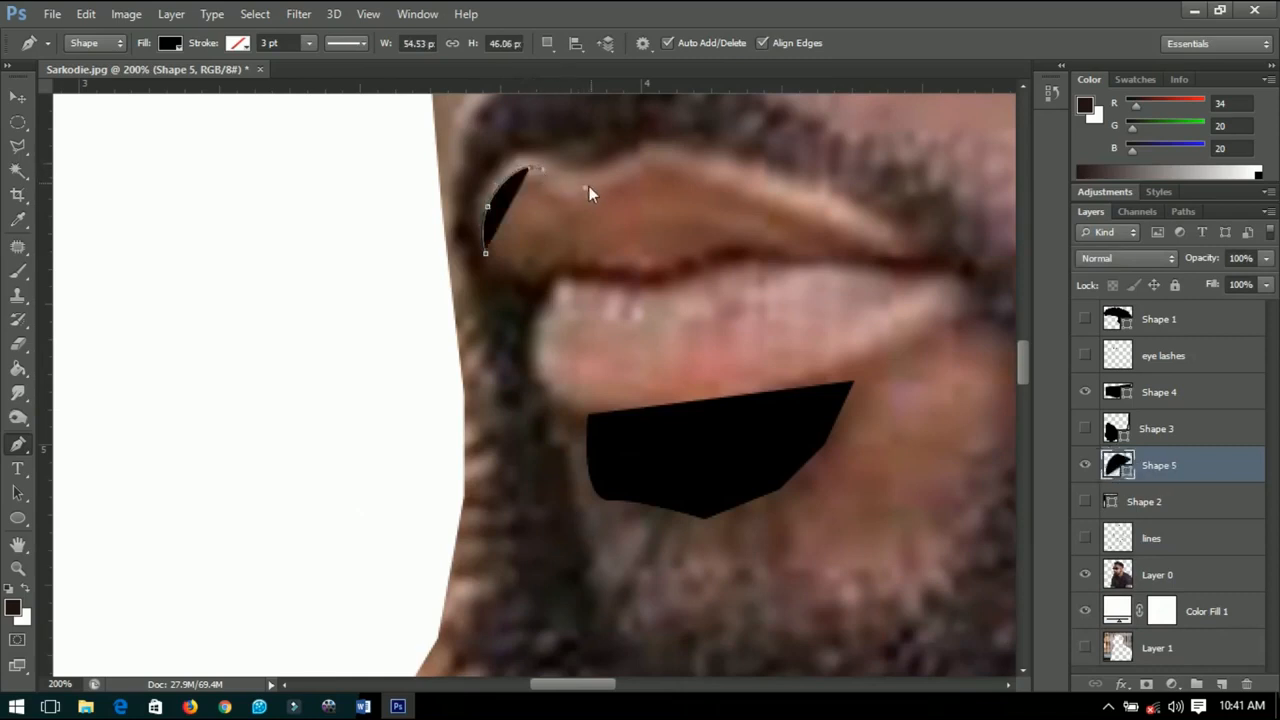
click(586, 187)
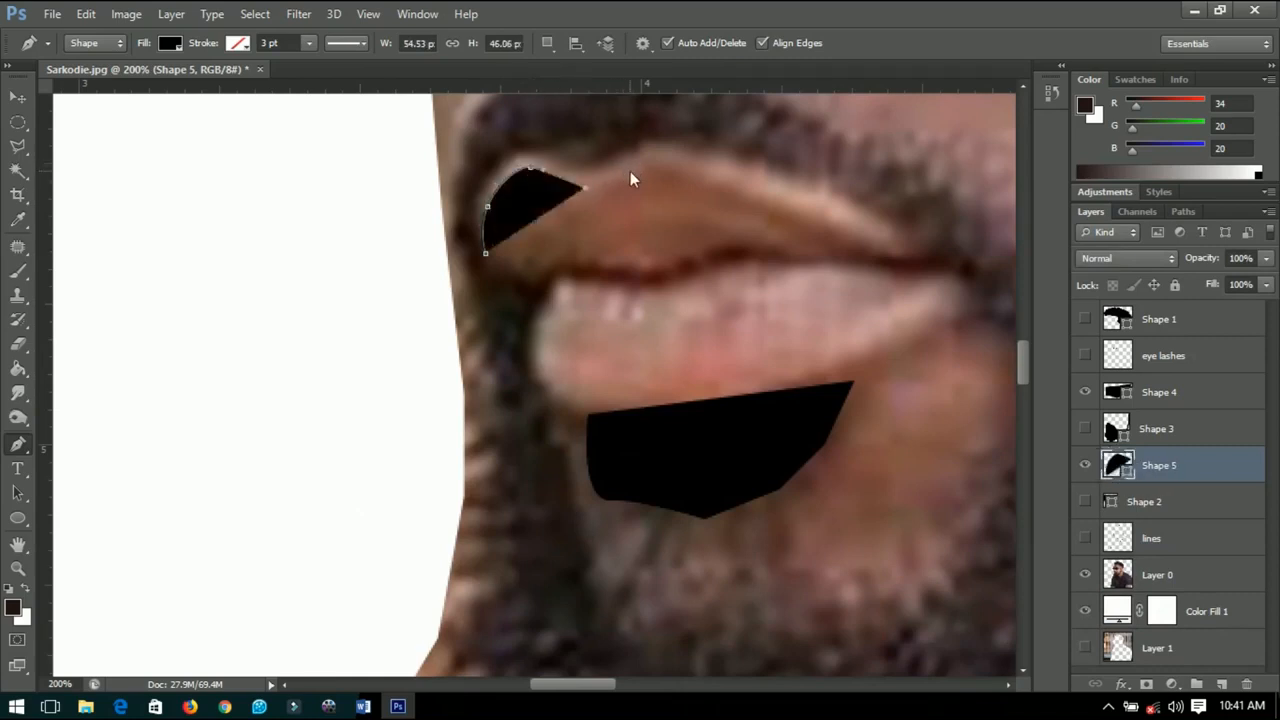
click(645, 163)
key(ctrl+alt+z)
key(ctrl+alt+z)
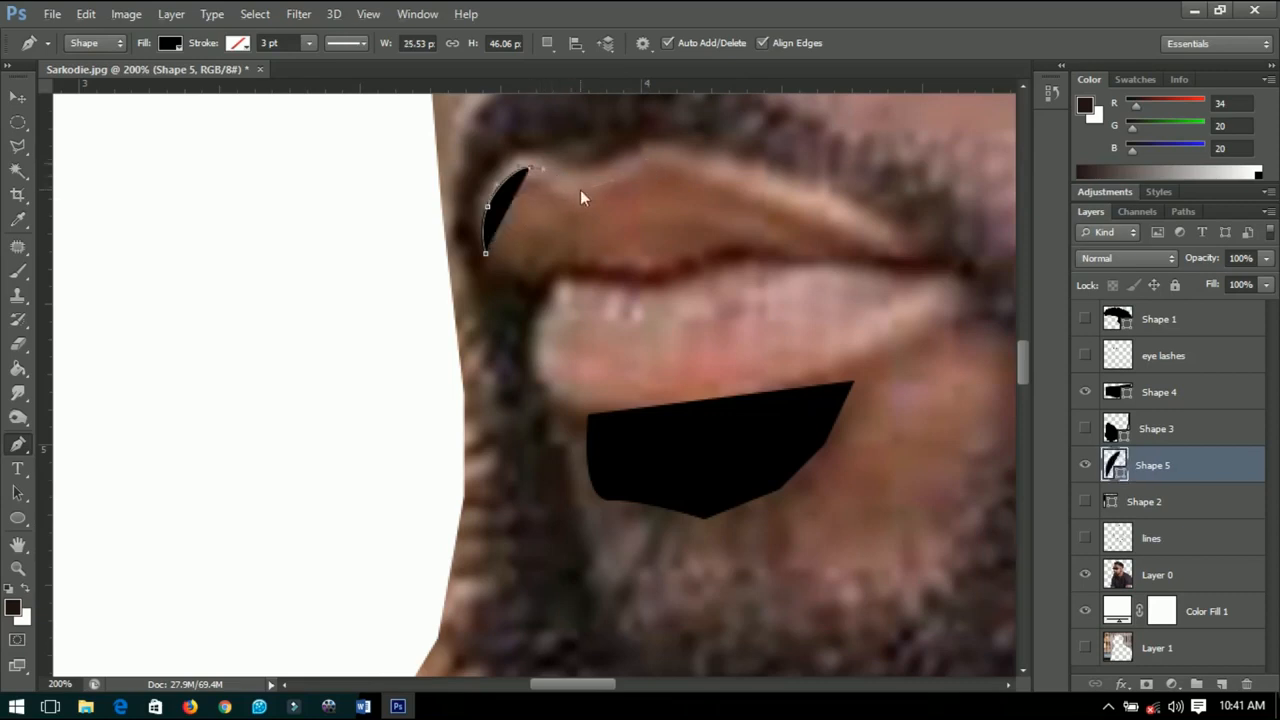
Continue the lip shape through the upper lip's dip and second peak, then down towards the cheek-side mouth corner
click(580, 189)
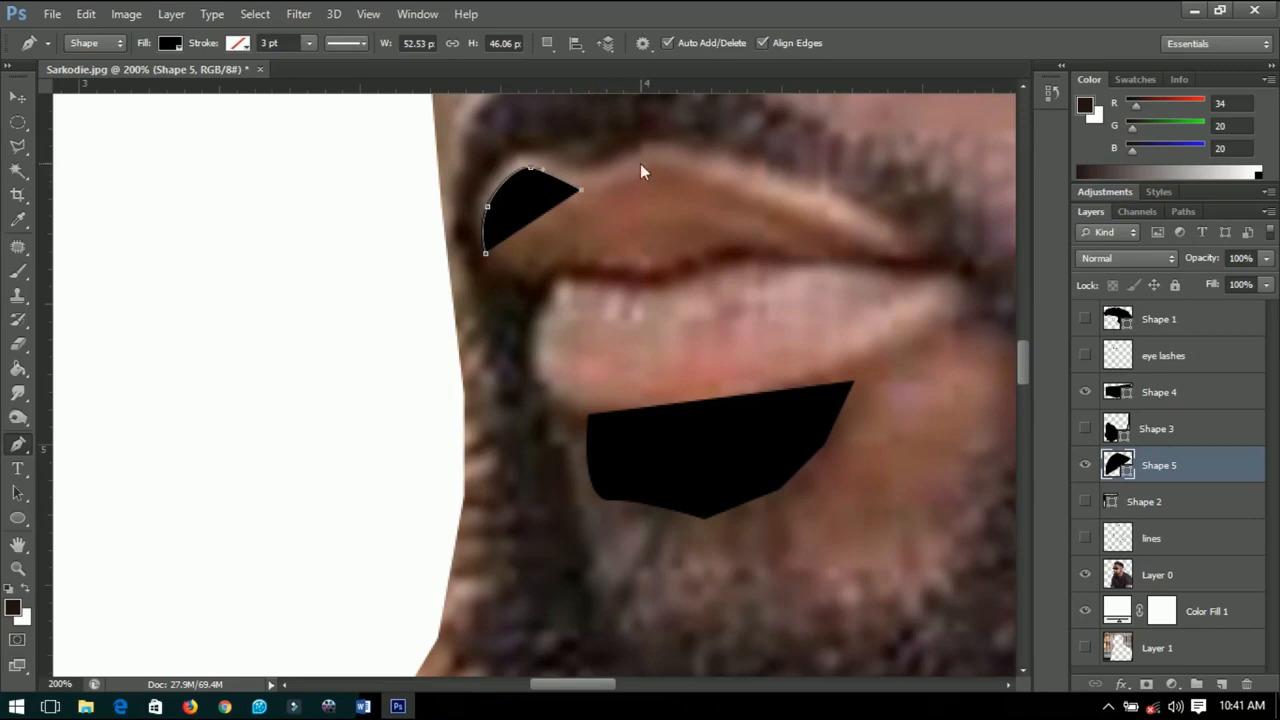
drag(651, 163, 678, 163)
drag(859, 231, 840, 221)
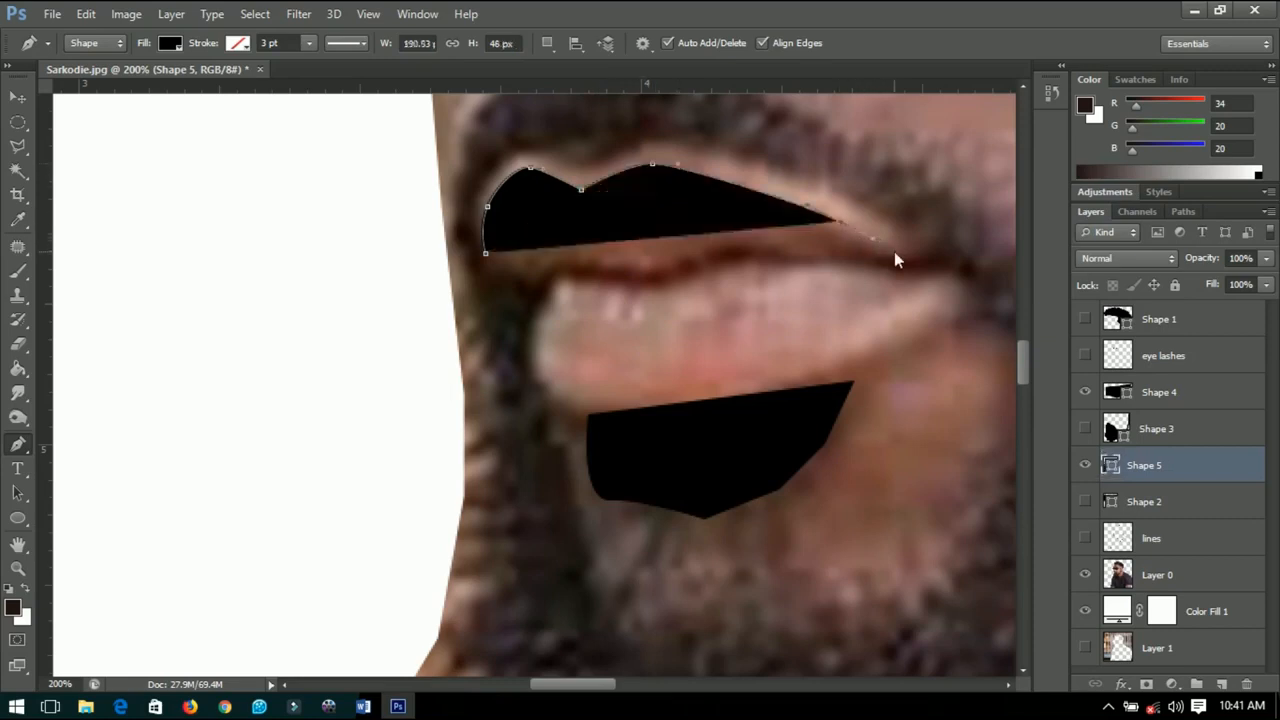
drag(918, 257, 969, 287)
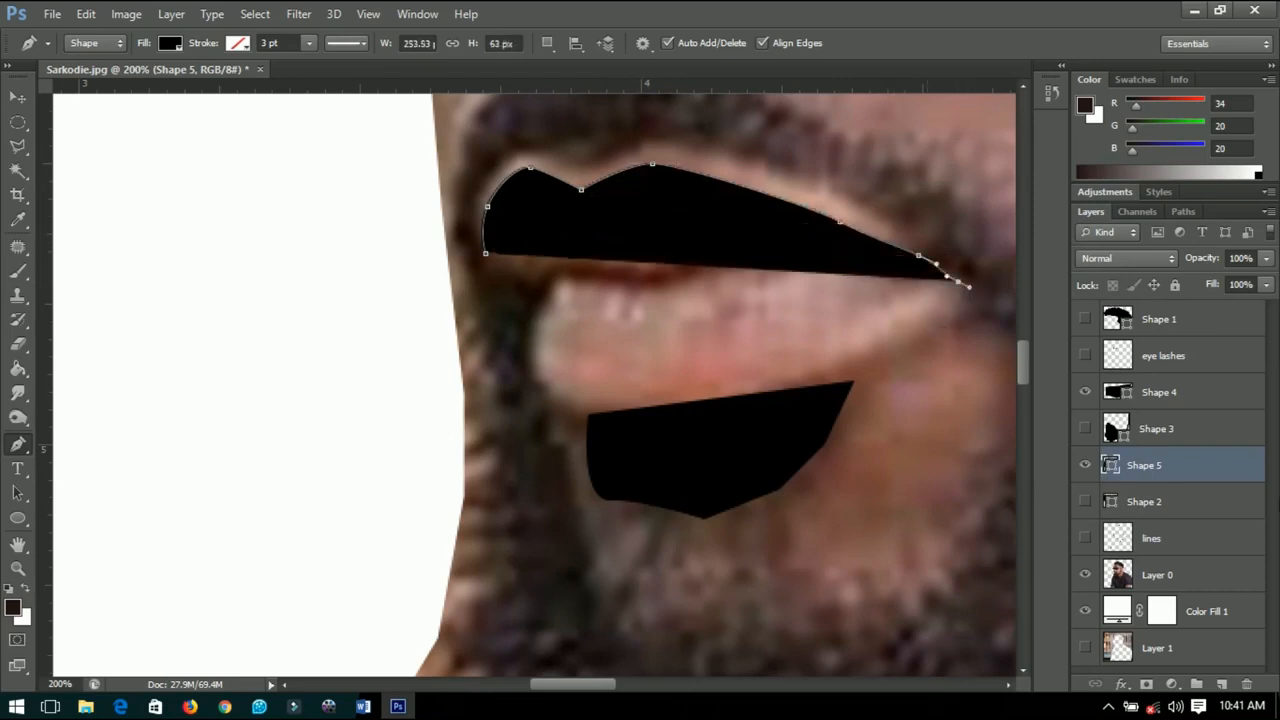
Hide the Shape 4 layer and trace the lip shape around the cheek-side corner and along the lower lip's underside
click(1085, 392)
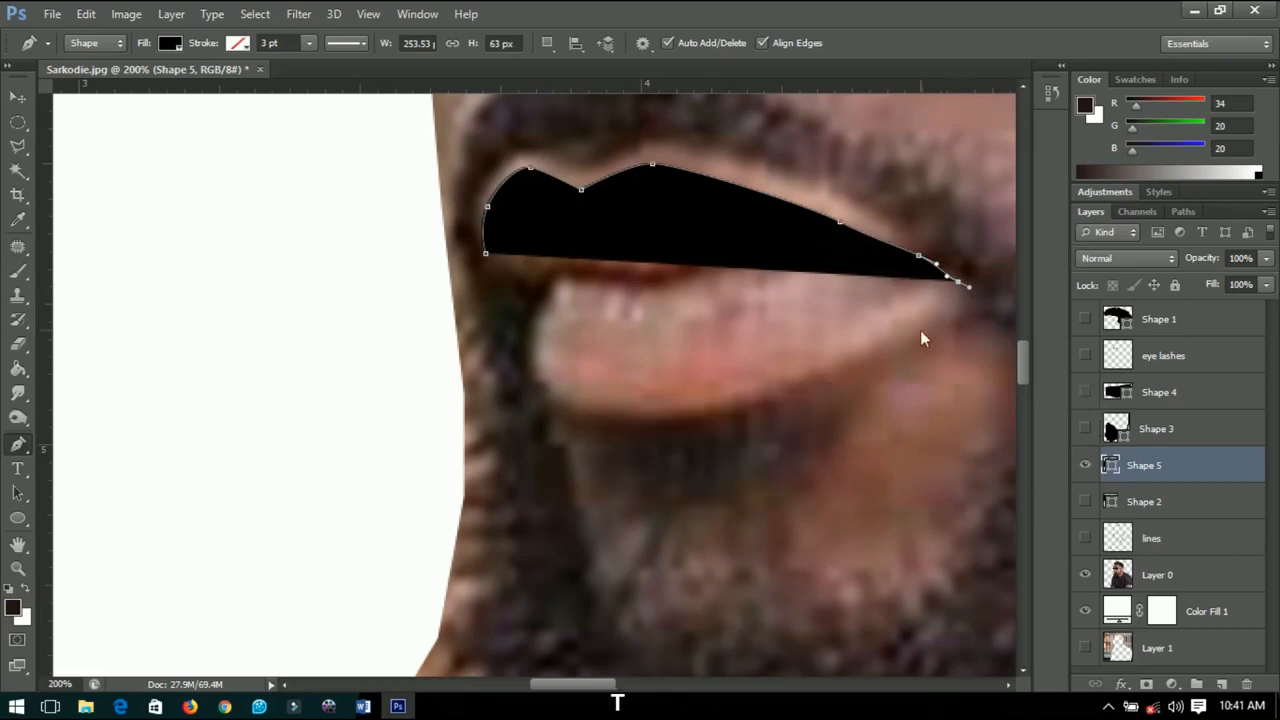
click(985, 303)
drag(858, 356, 815, 374)
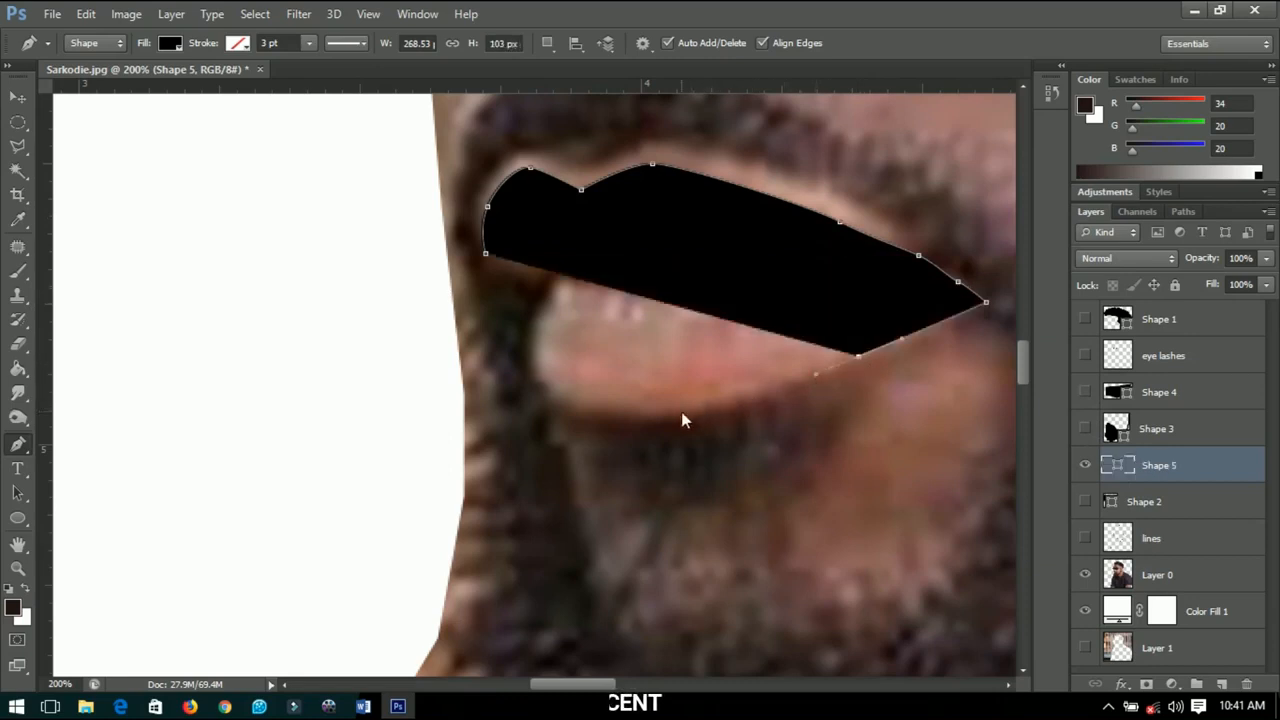
drag(682, 412, 630, 414)
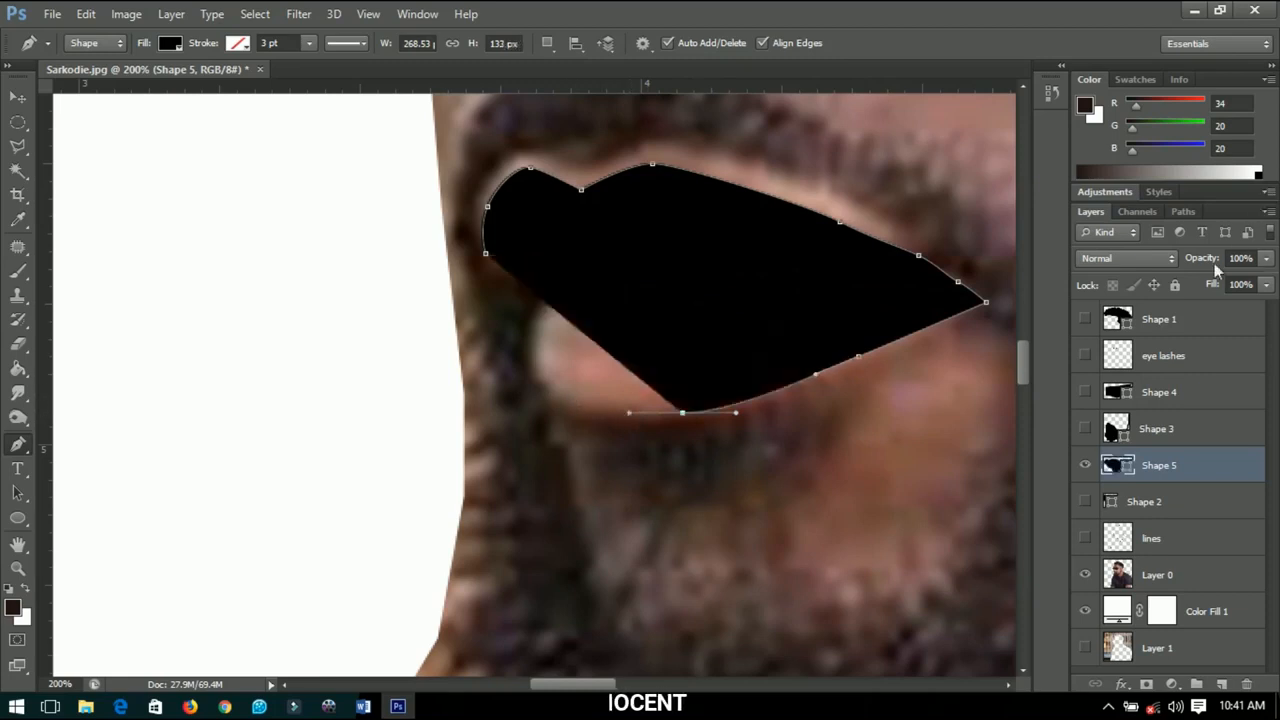
Lower the lip shape's opacity to 0% and close its outline around the lower lip back to the starting point
drag(1207, 264, 648, 314)
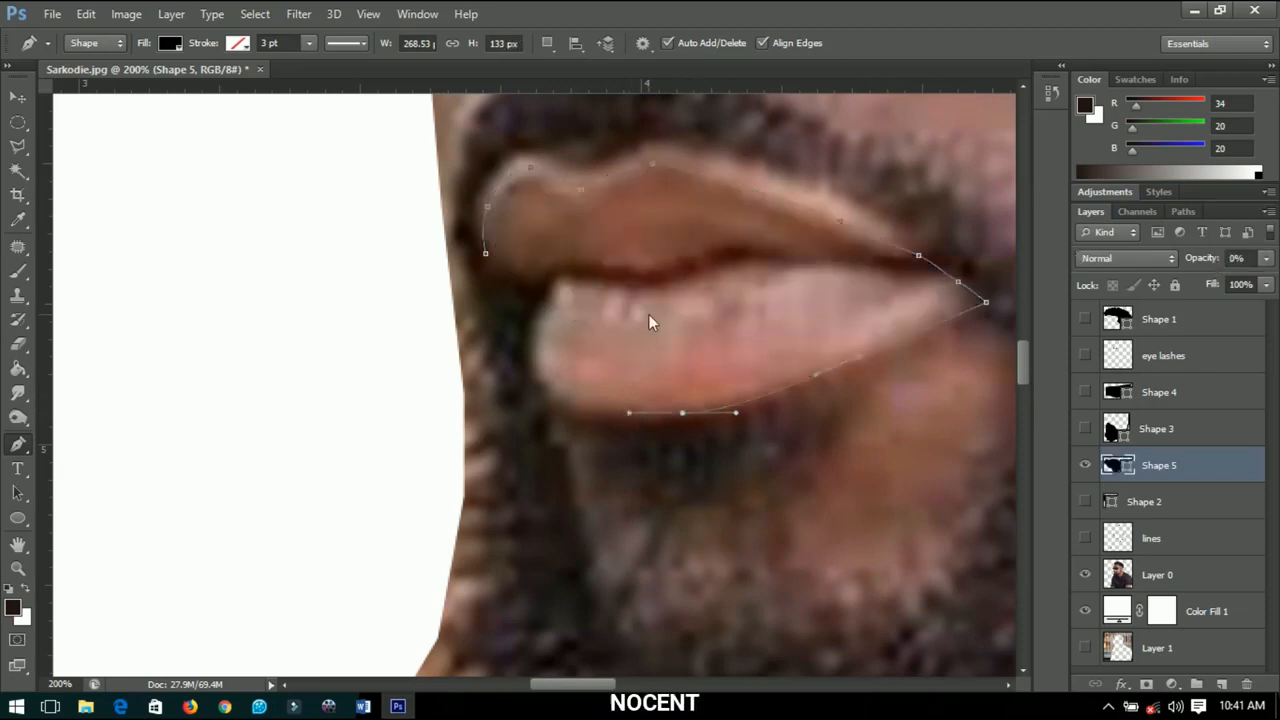
drag(549, 396, 530, 385)
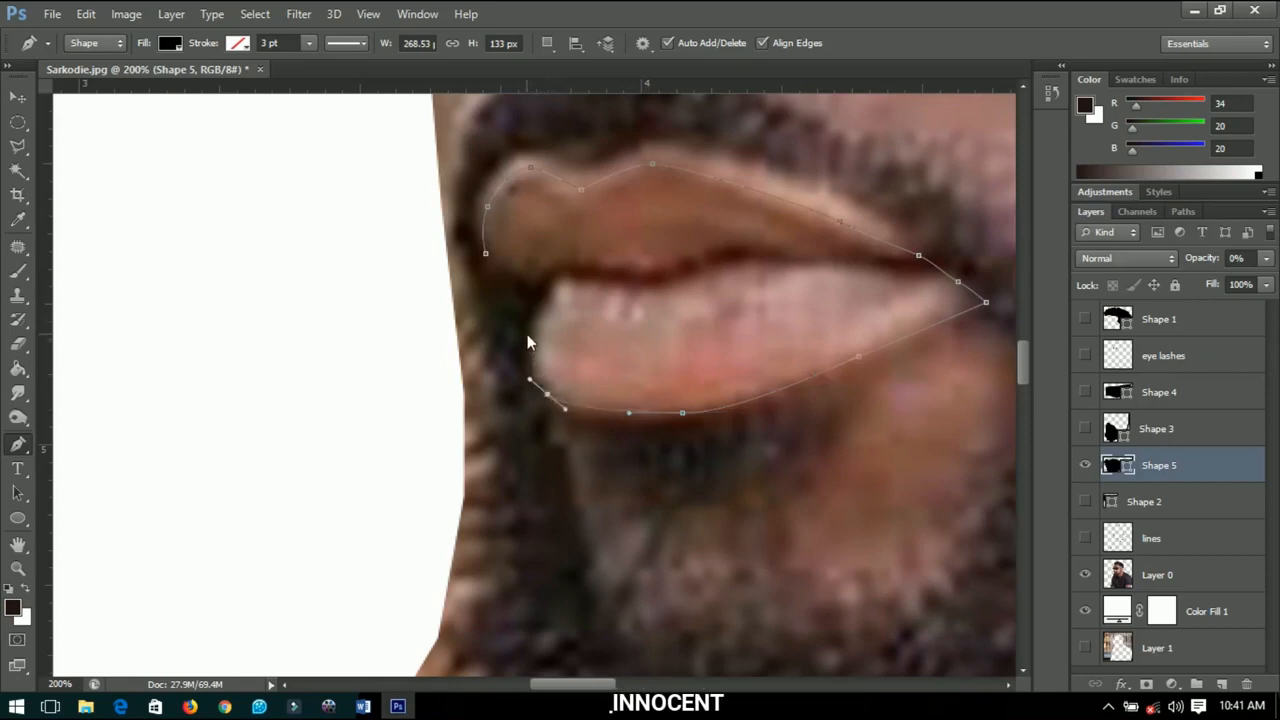
drag(527, 334, 536, 308)
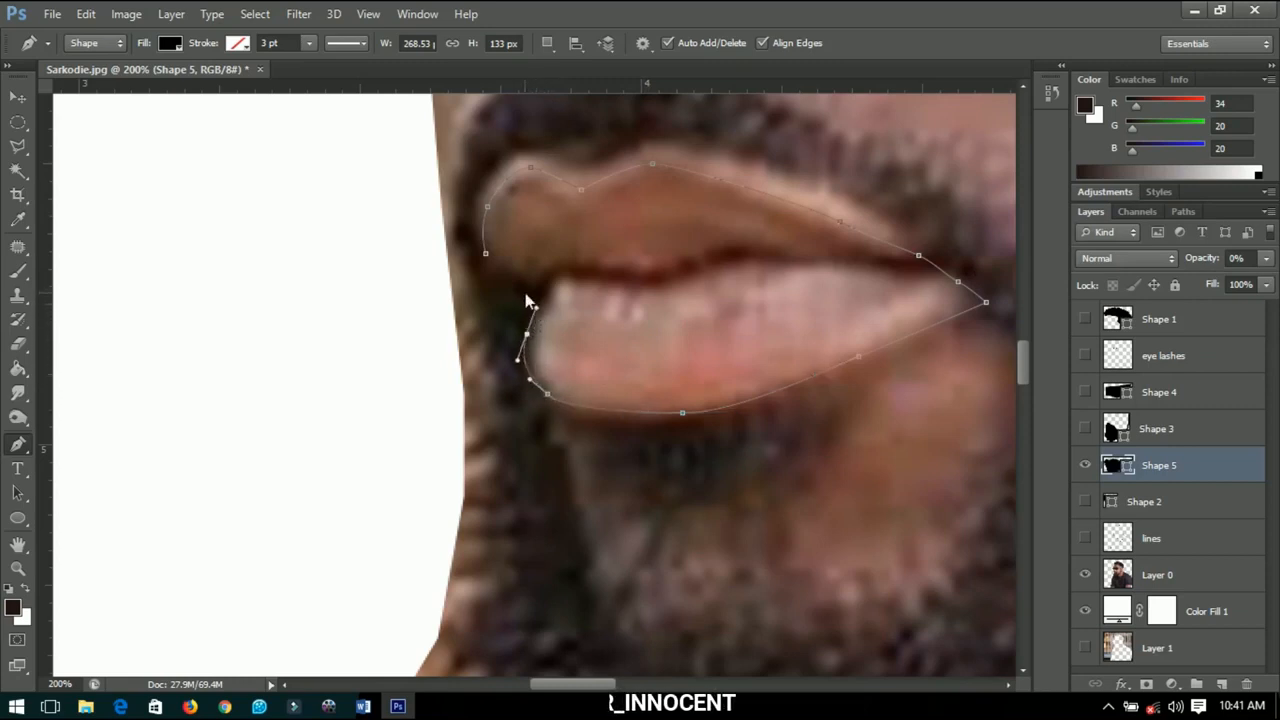
click(519, 290)
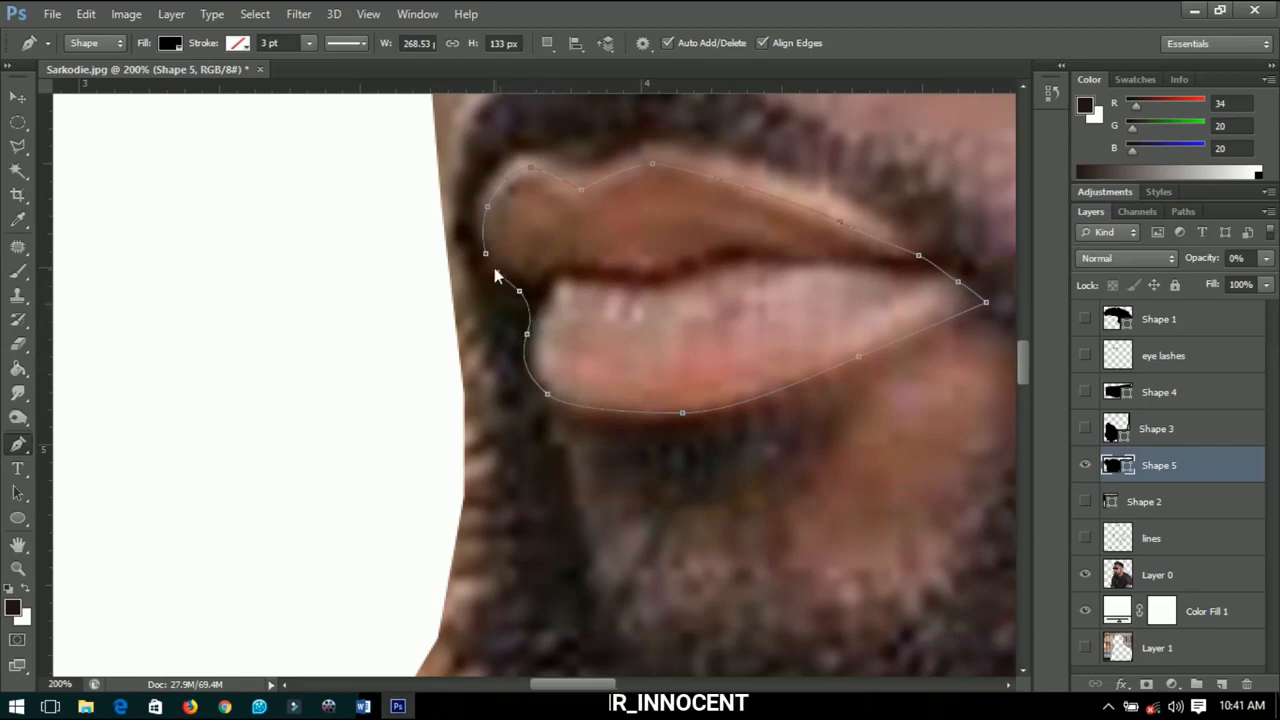
click(486, 256)
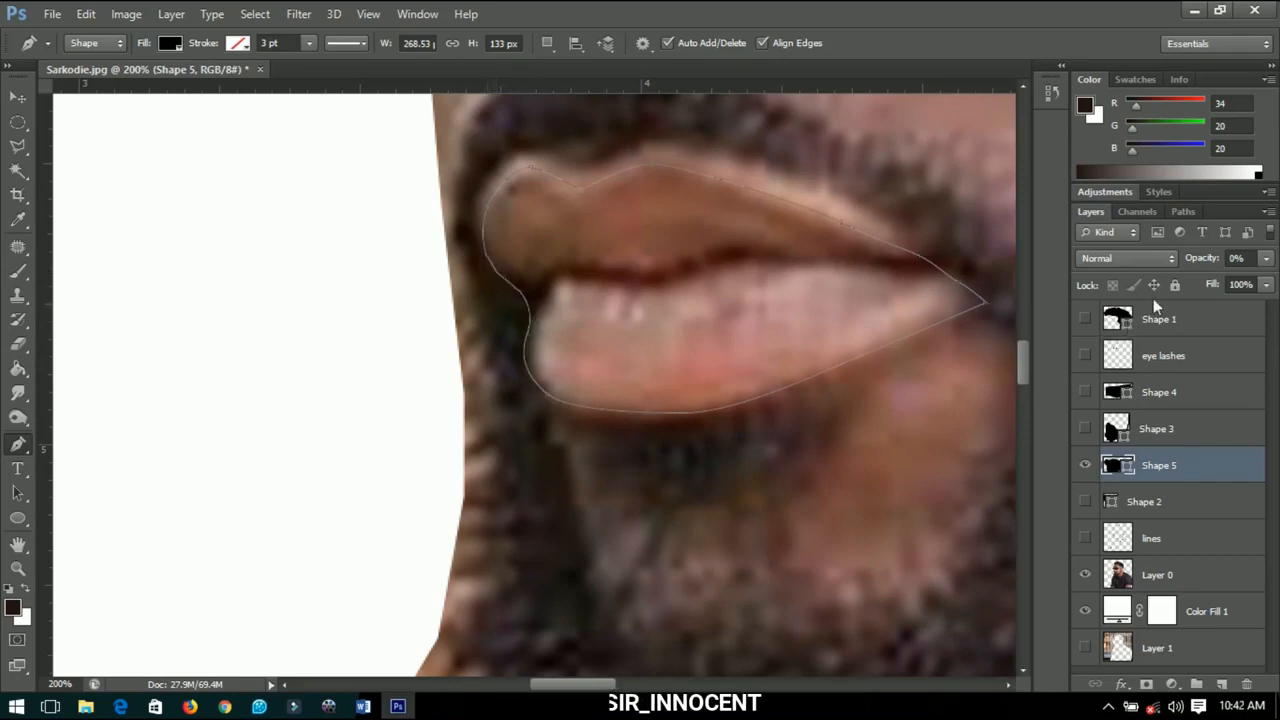
Change the lip shape's fill to a pinkish red sampled from the lips in the photo
double_click(1120, 468)
click(721, 371)
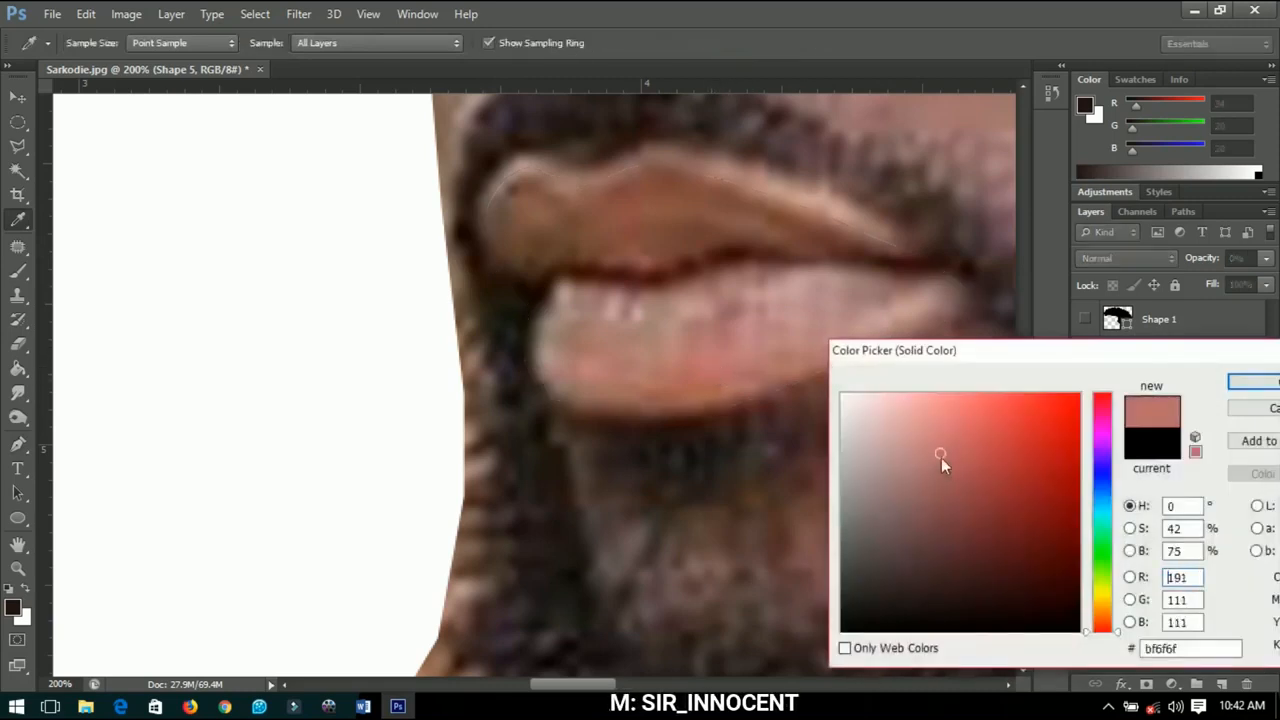
drag(941, 458, 940, 443)
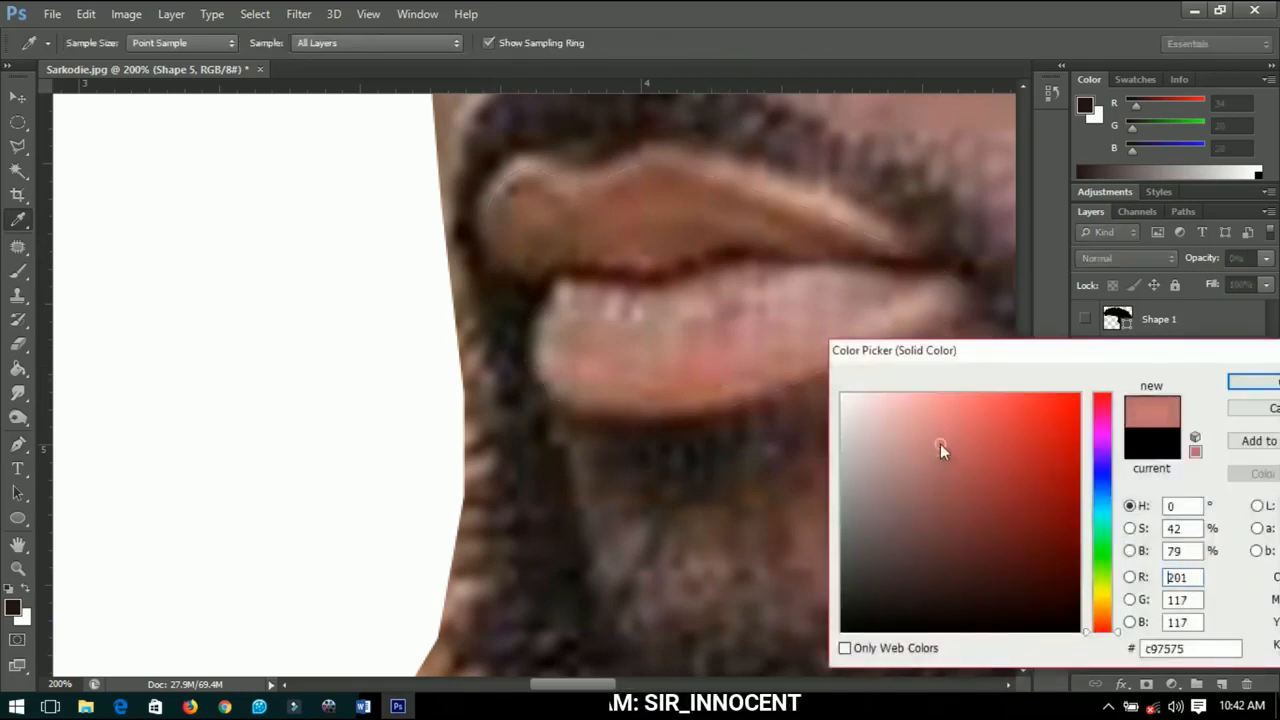
click(714, 372)
click(1258, 386)
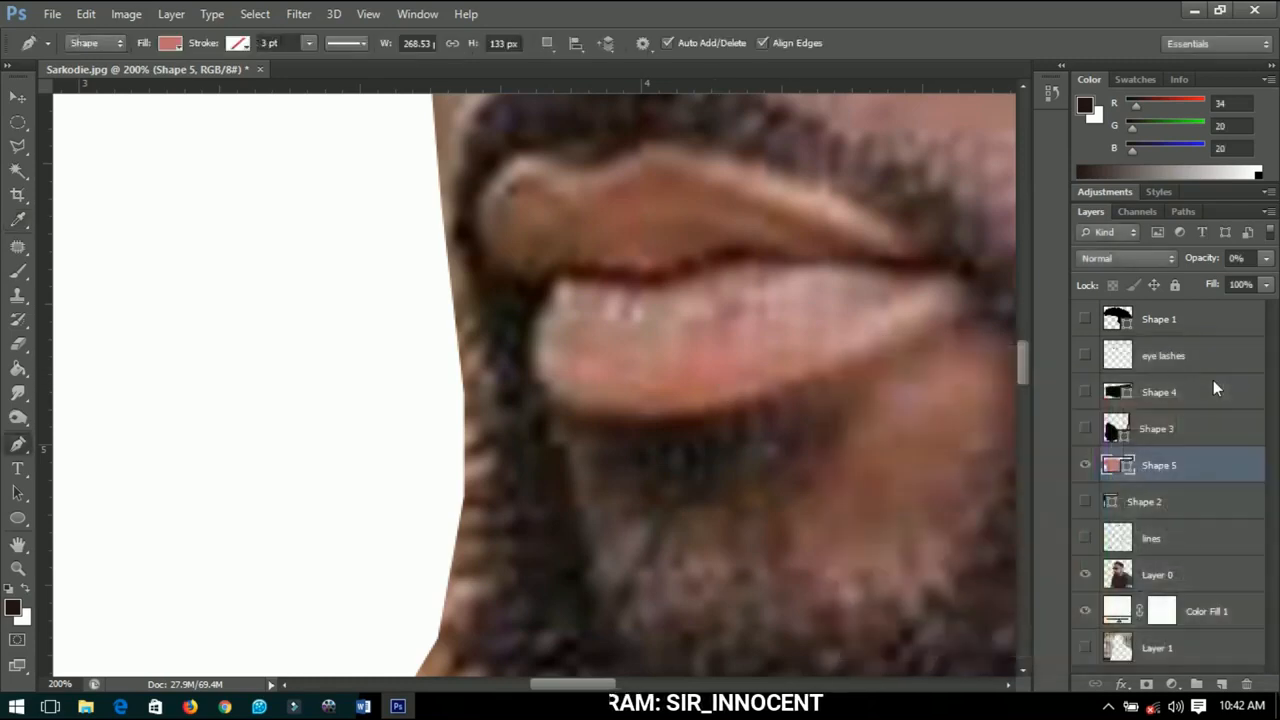
Raise the lip shape's opacity to 100%
drag(1216, 262, 1277, 264)
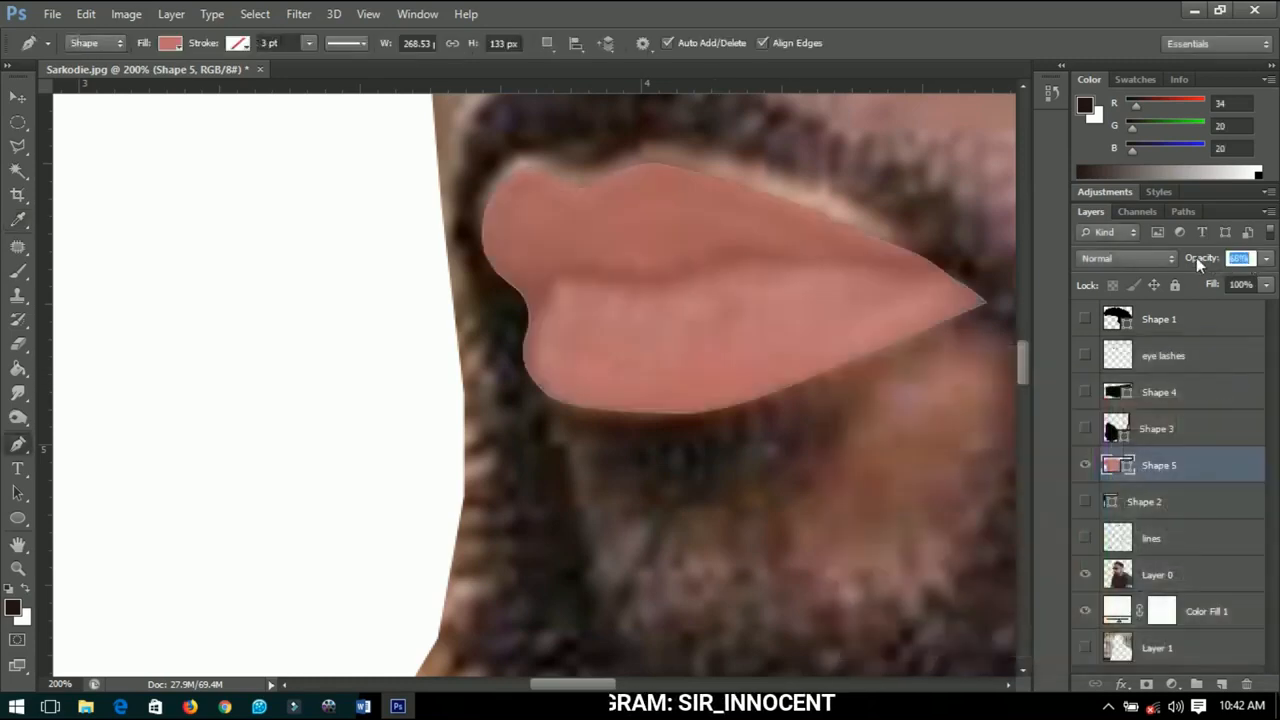
drag(1197, 258, 1270, 260)
click(17, 96)
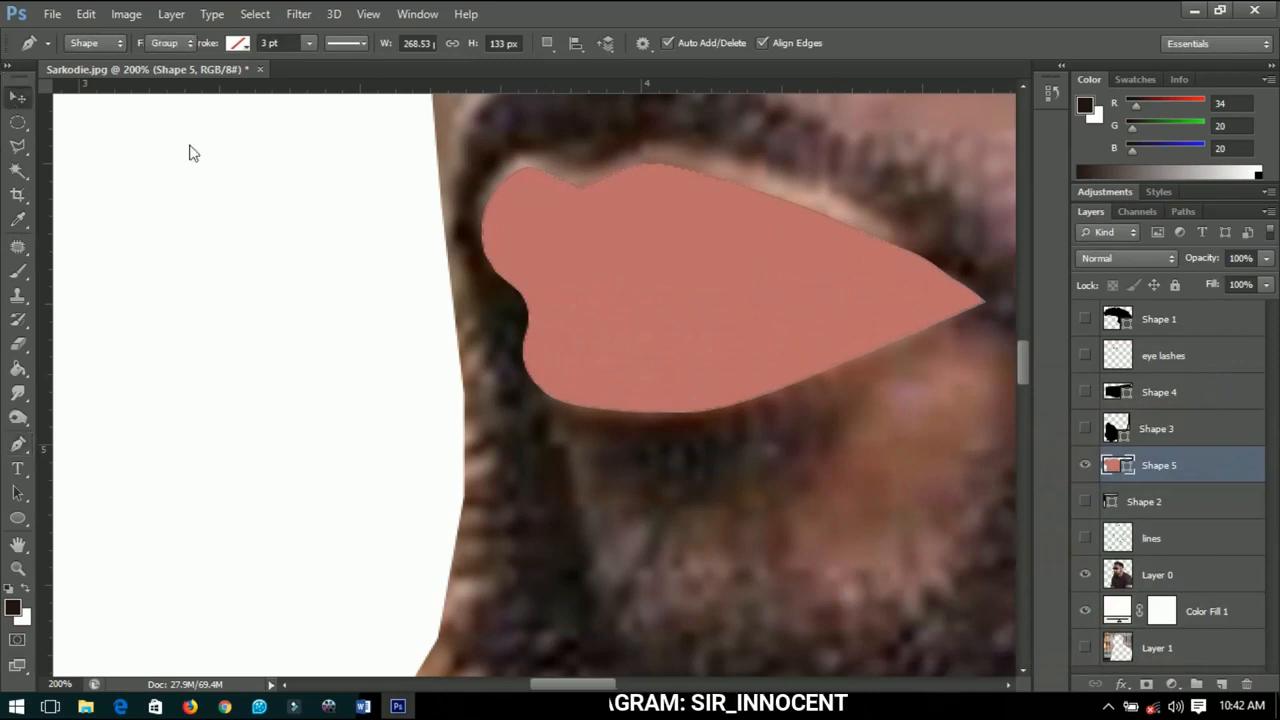
Hide Layer 0 and show the lines, glasses, beard, Shape 4, eye lashes and hair layers together with the lips
scroll(398, 350, down, 1)
scroll(398, 350, up, 1)
scroll(514, 394, down, 5)
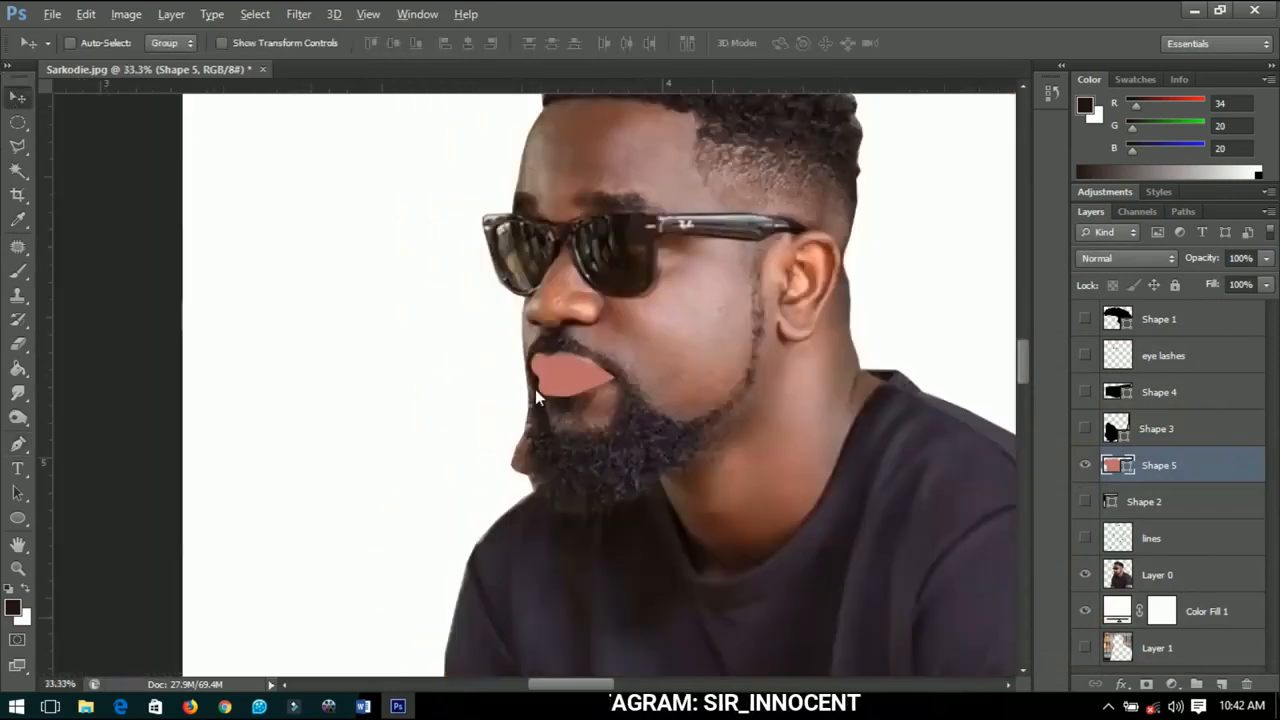
click(1086, 573)
click(1085, 487)
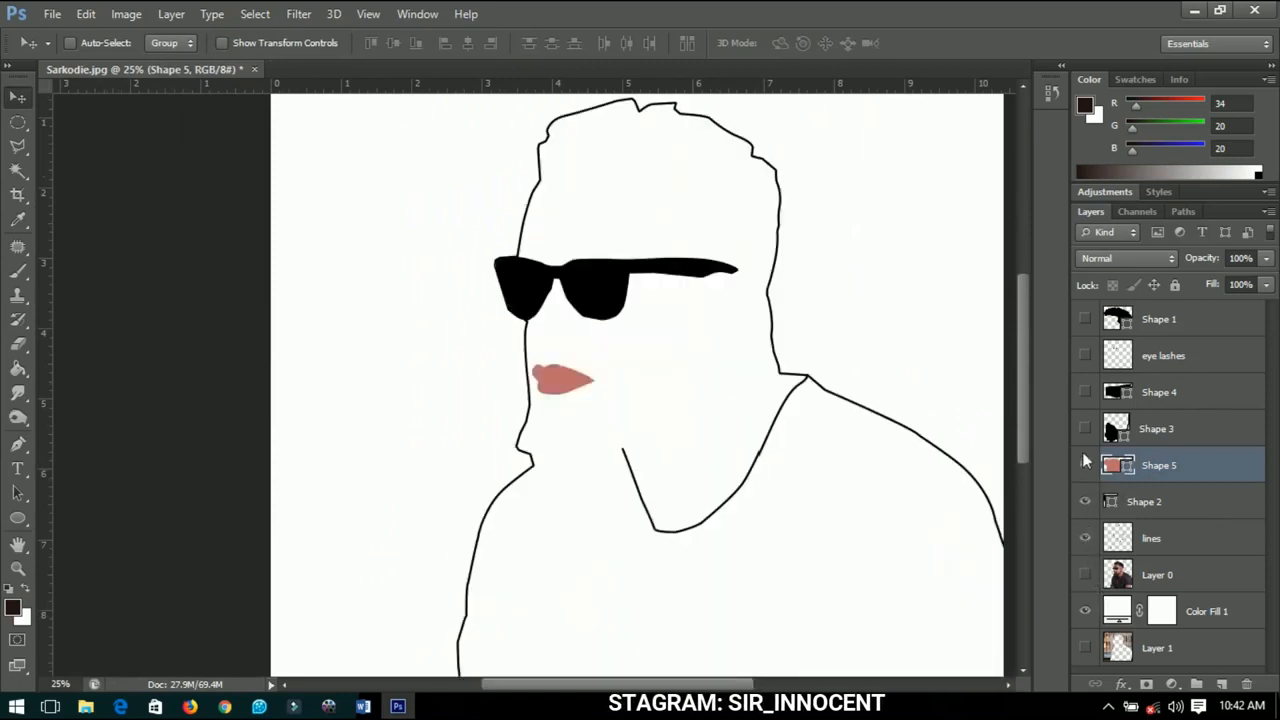
drag(1087, 394, 1086, 319)
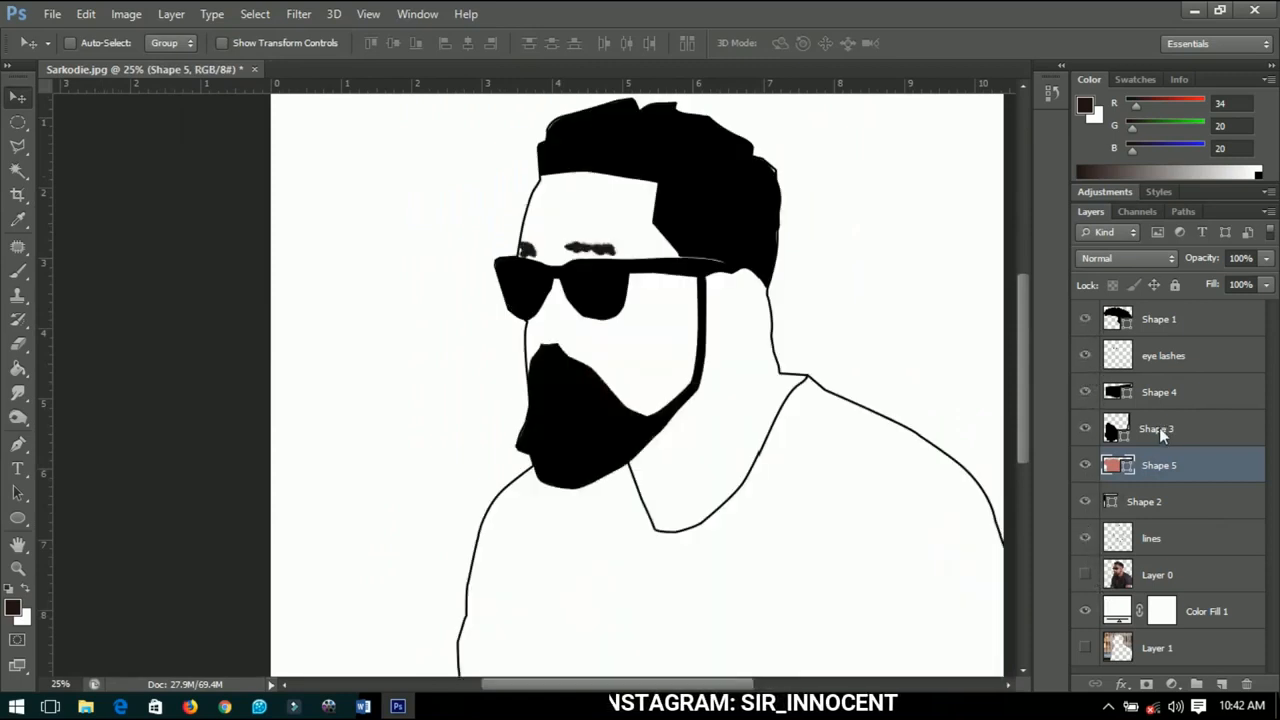
Select the Shape 3 beard layer and toggle its visibility off and on to compare it with the lips
click(1157, 433)
click(1082, 428)
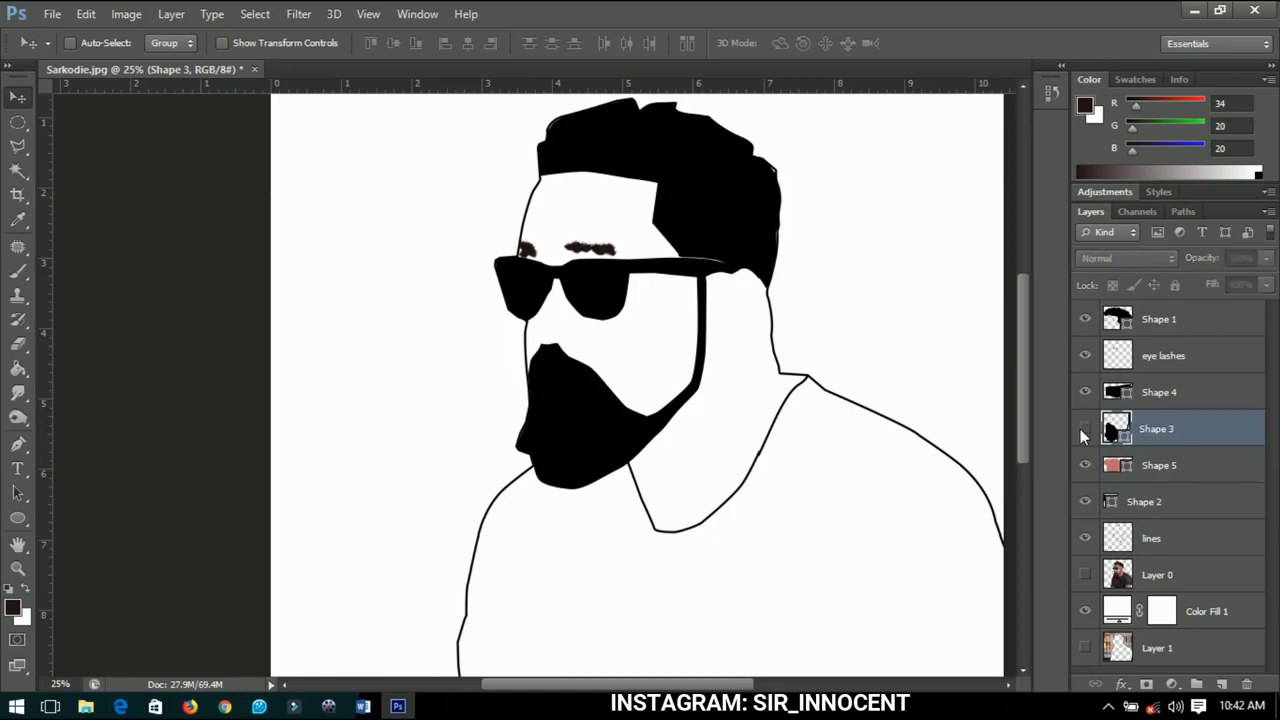
click(1084, 428)
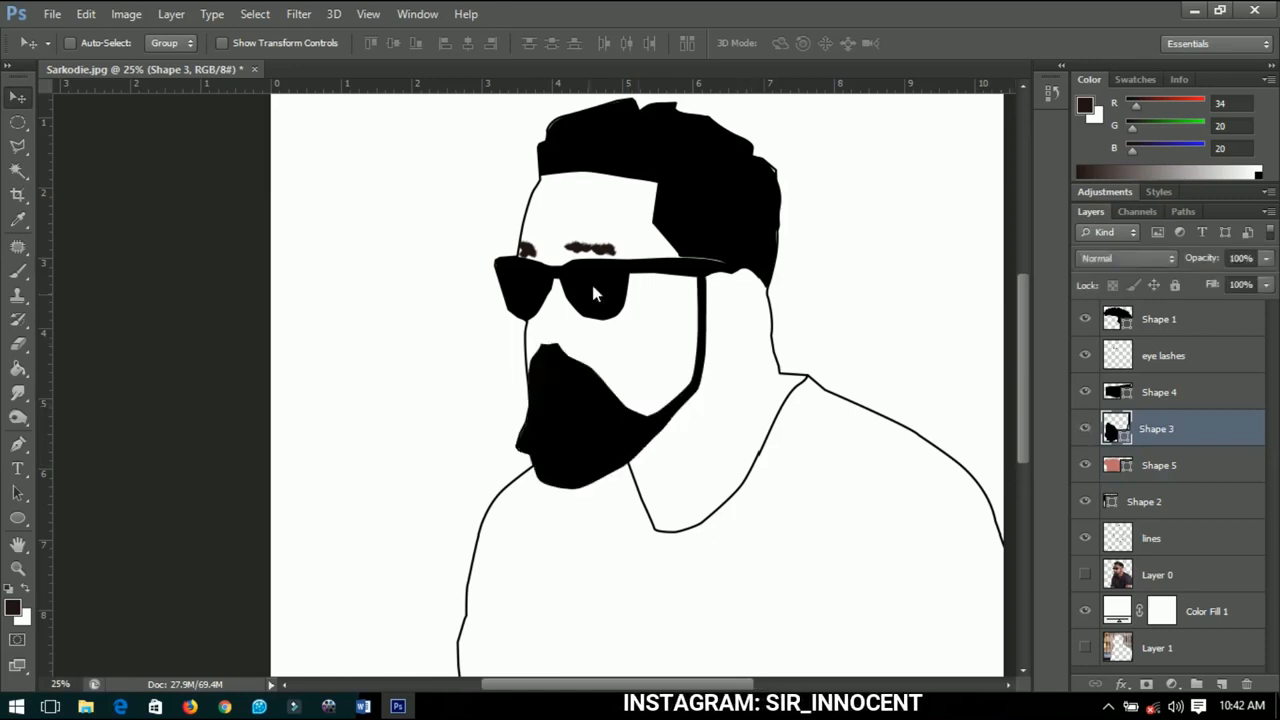
Show the Layer 0 photo beneath the artwork around the beard
scroll(578, 370, up, 1)
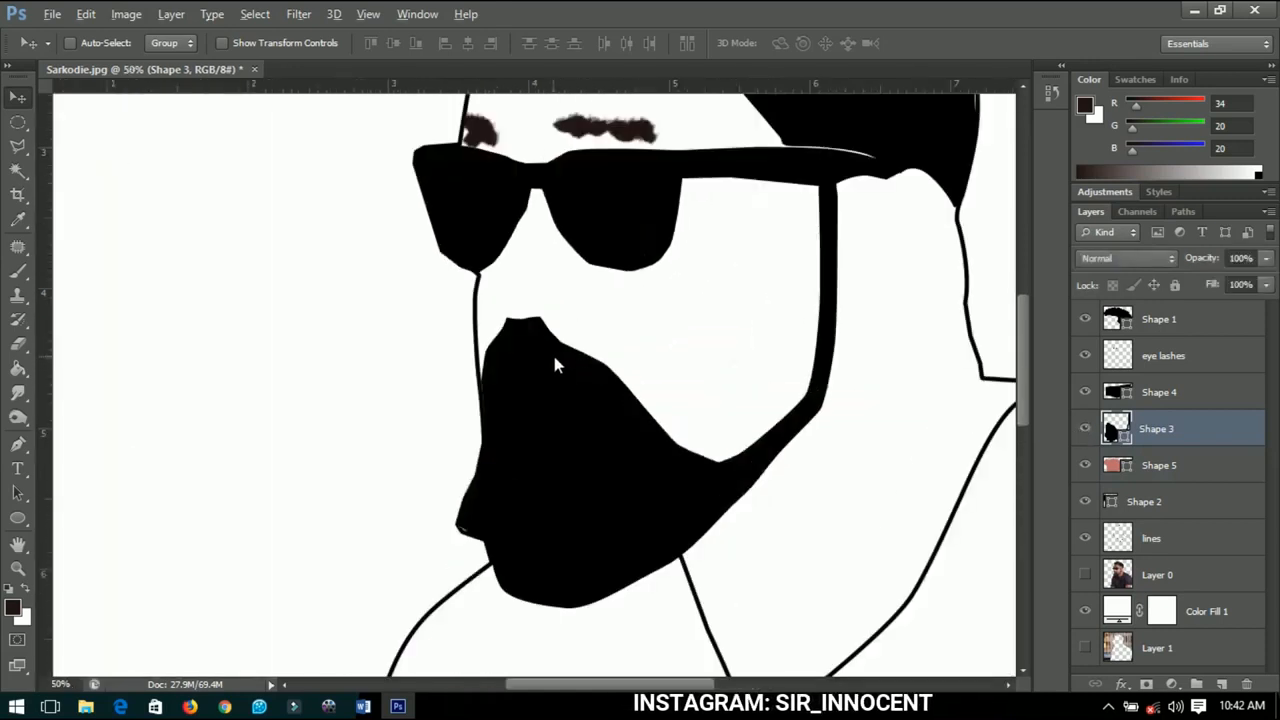
click(1085, 574)
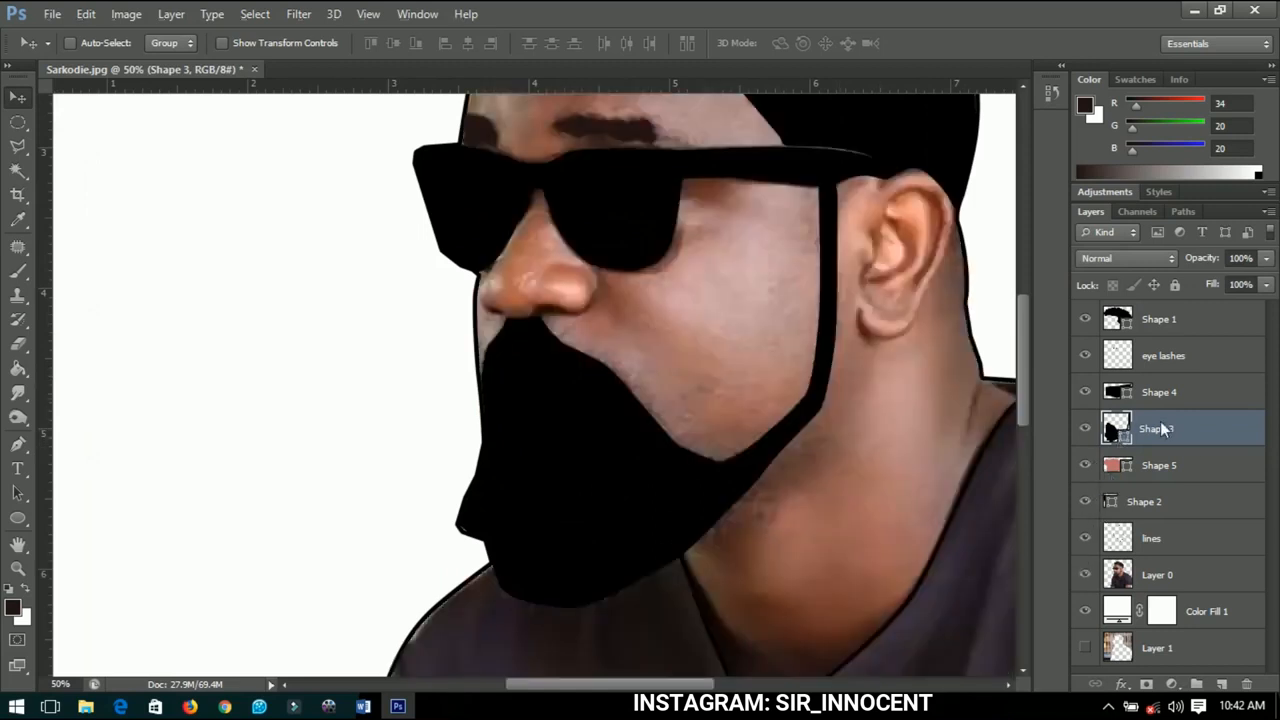
Try to rasterize the Shape 3 beard layer and undo the conversion
right_click(1160, 428)
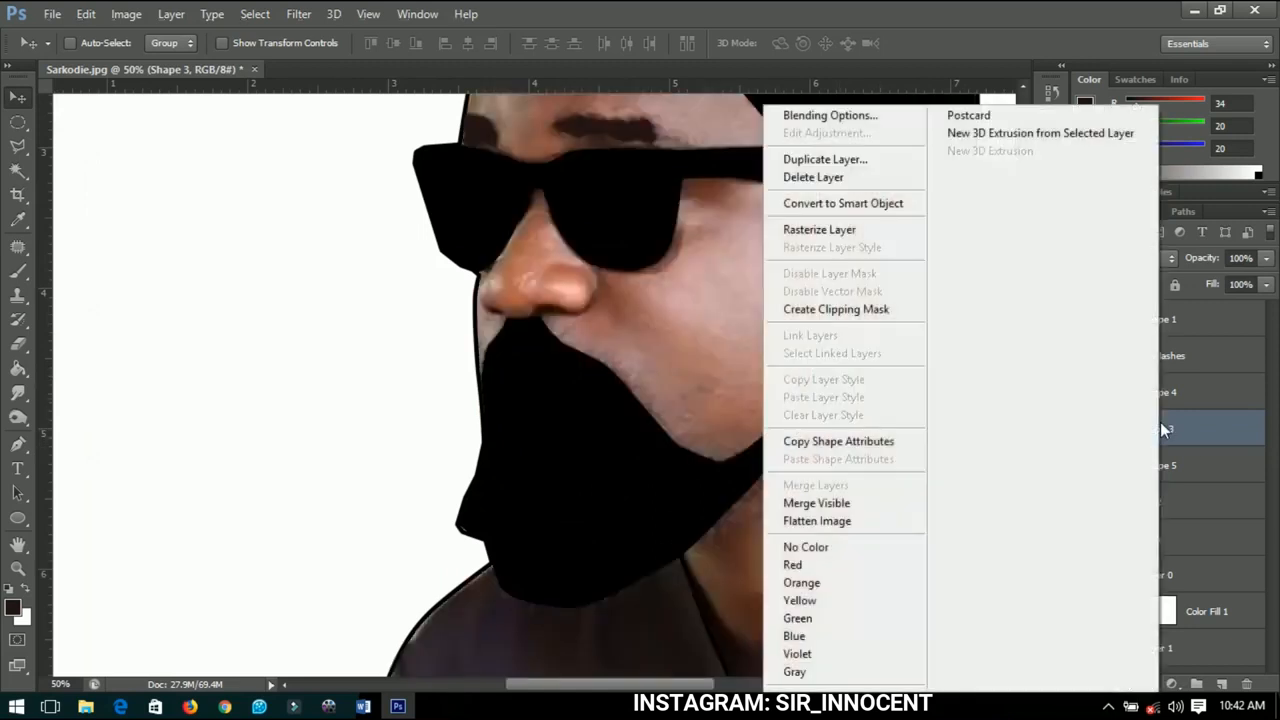
click(828, 231)
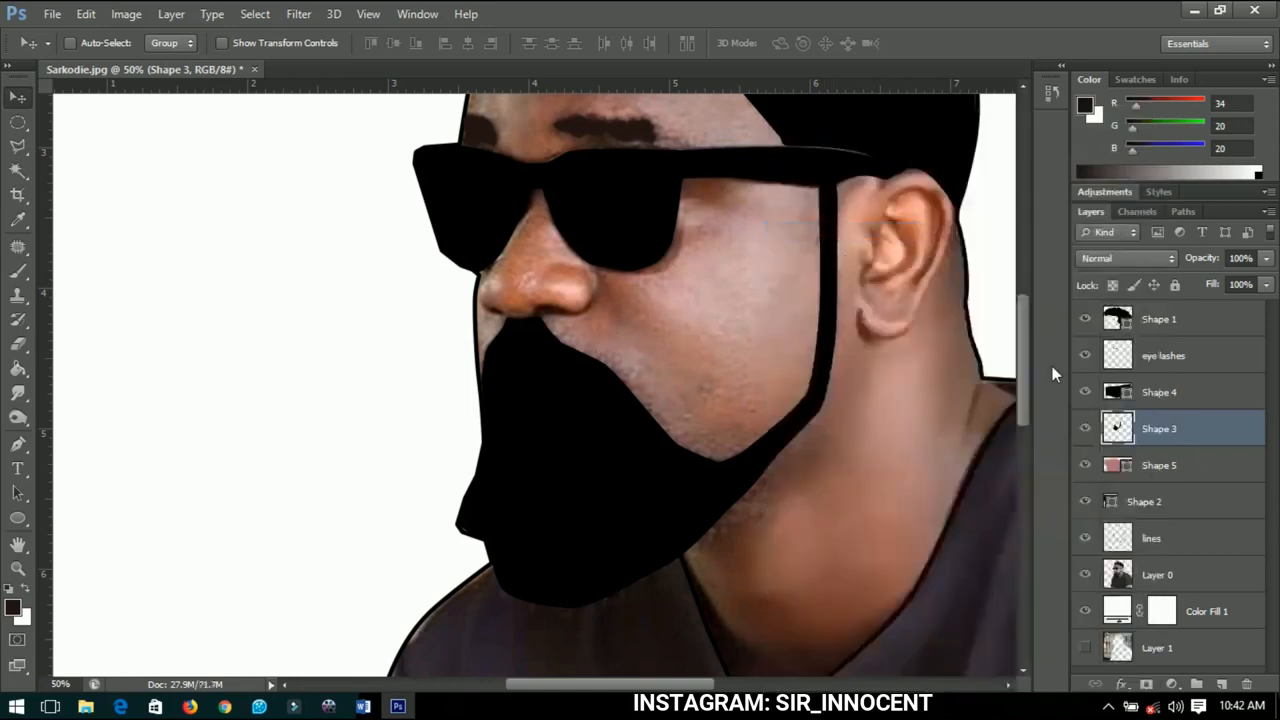
key(ctrl+z)
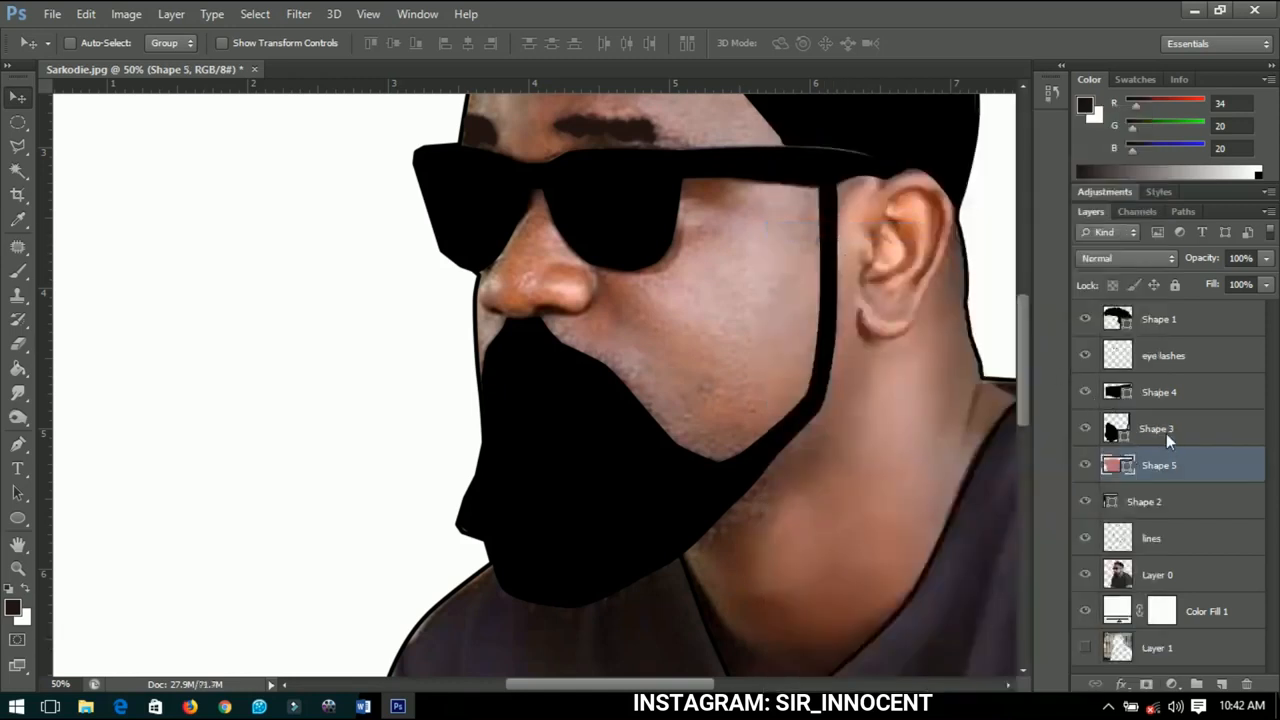
Duplicate the Shape 3 beard layer, hide the original and rasterize the copy
click(1166, 428)
key(ctrl+j)
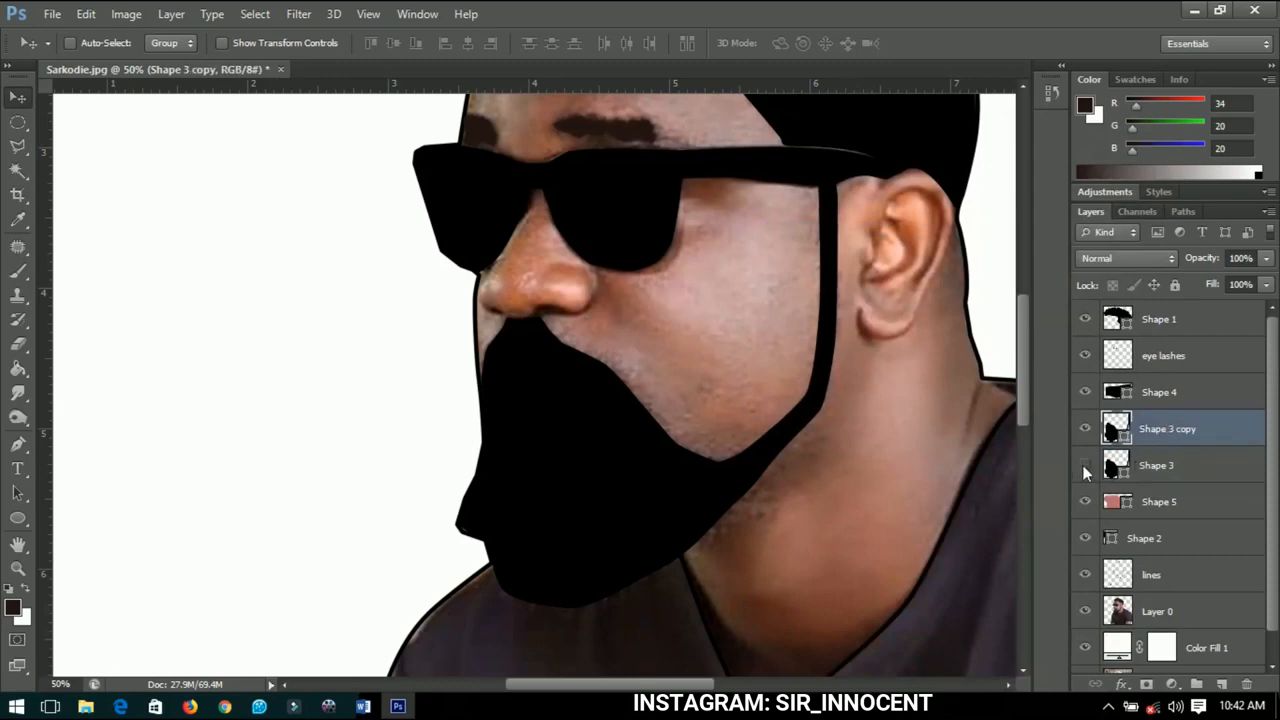
right_click(1159, 438)
click(870, 231)
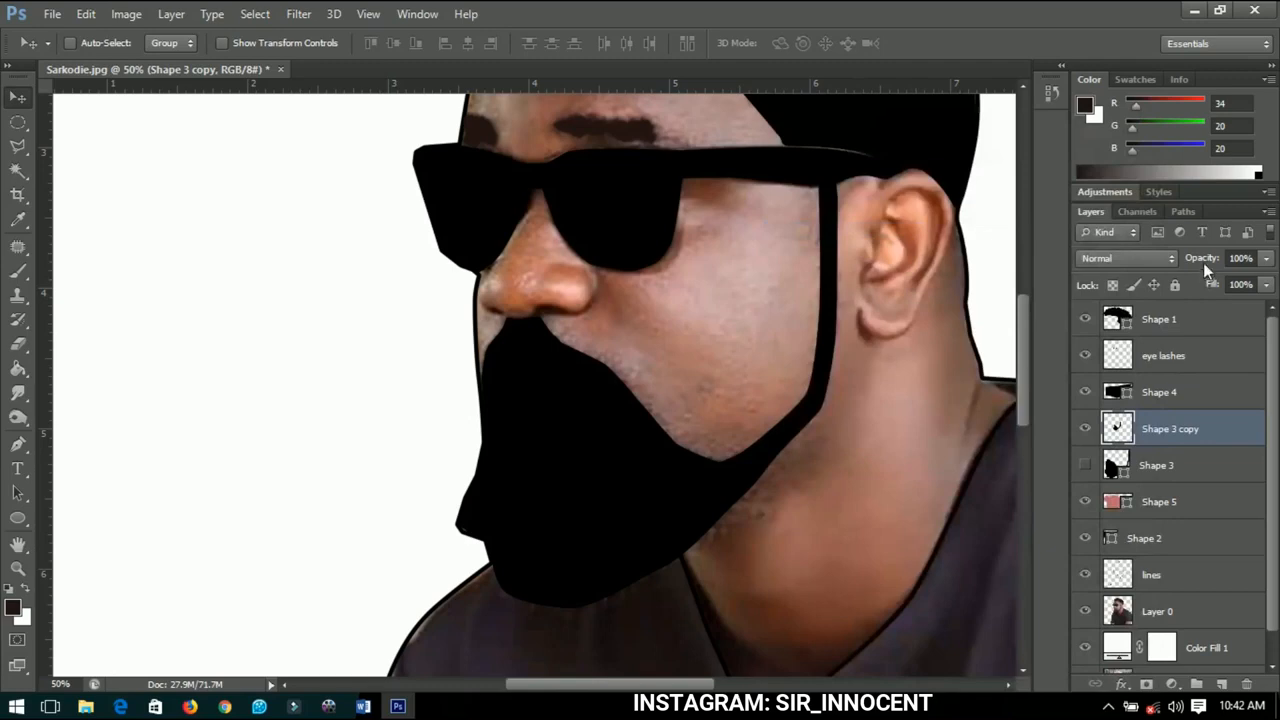
Lower the Shape 3 copy layer's opacity to 0% to expose the lips and the photo beneath the beard
drag(1202, 258, 1035, 259)
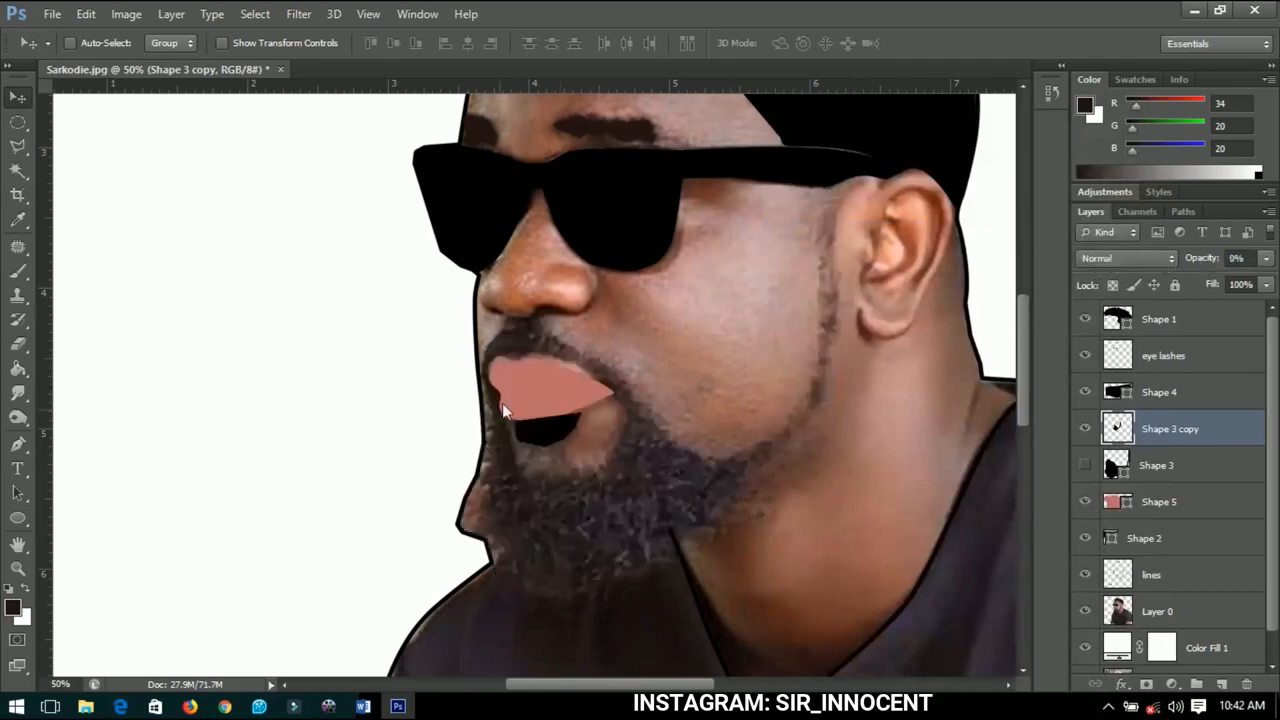
scroll(495, 425, up, 4)
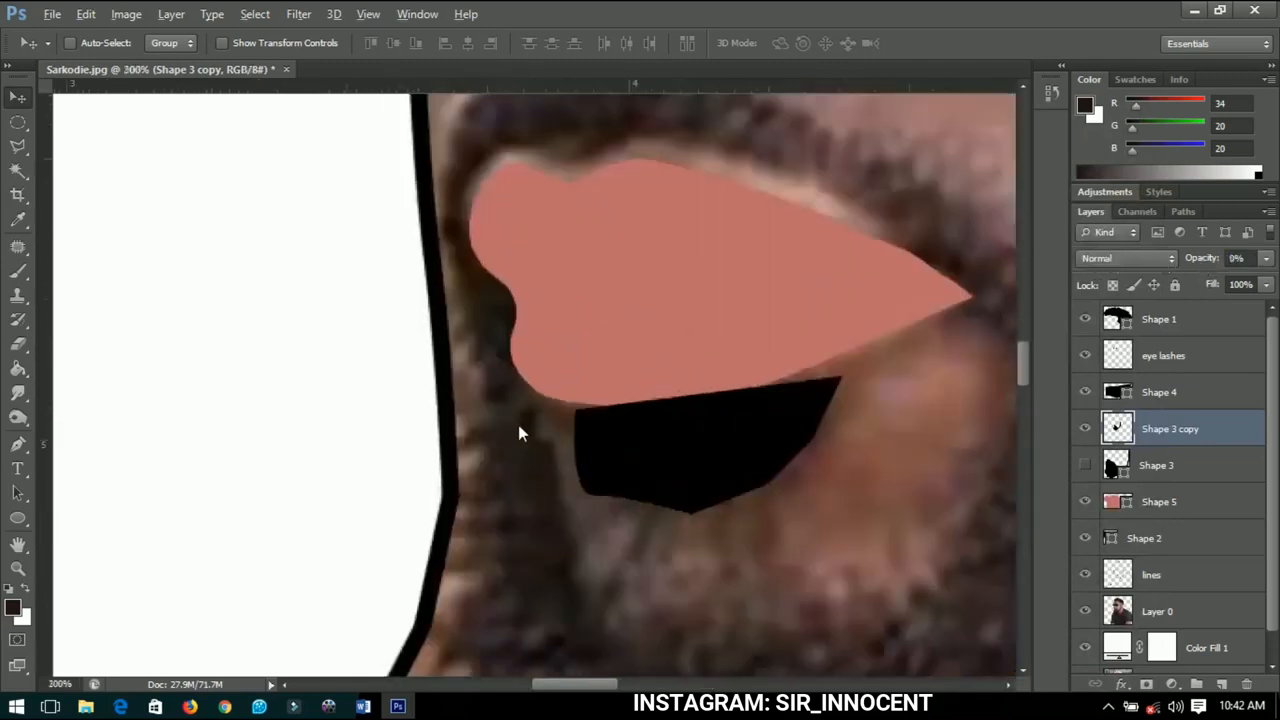
scroll(518, 427, up, 1)
scroll(518, 427, down, 1)
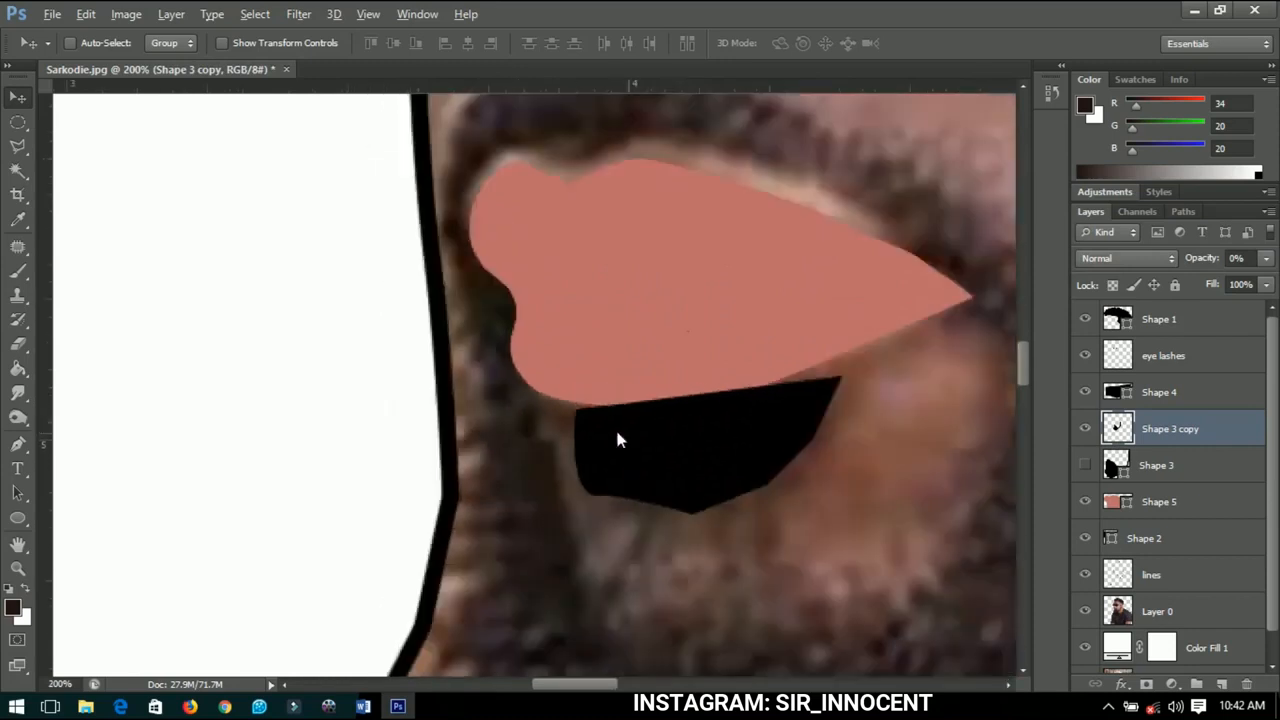
Hide the Shape 5 lips layer and draw a polygonal lasso selection around the lips and the bare chin area
click(1085, 501)
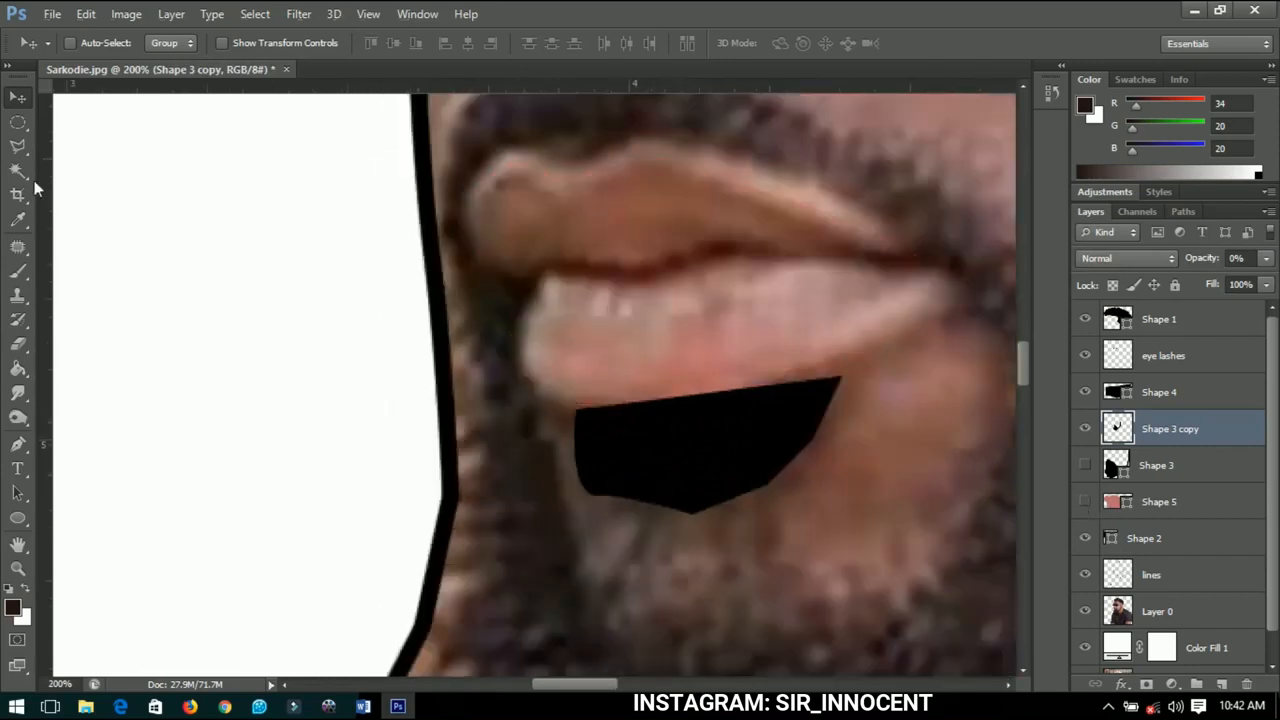
click(18, 145)
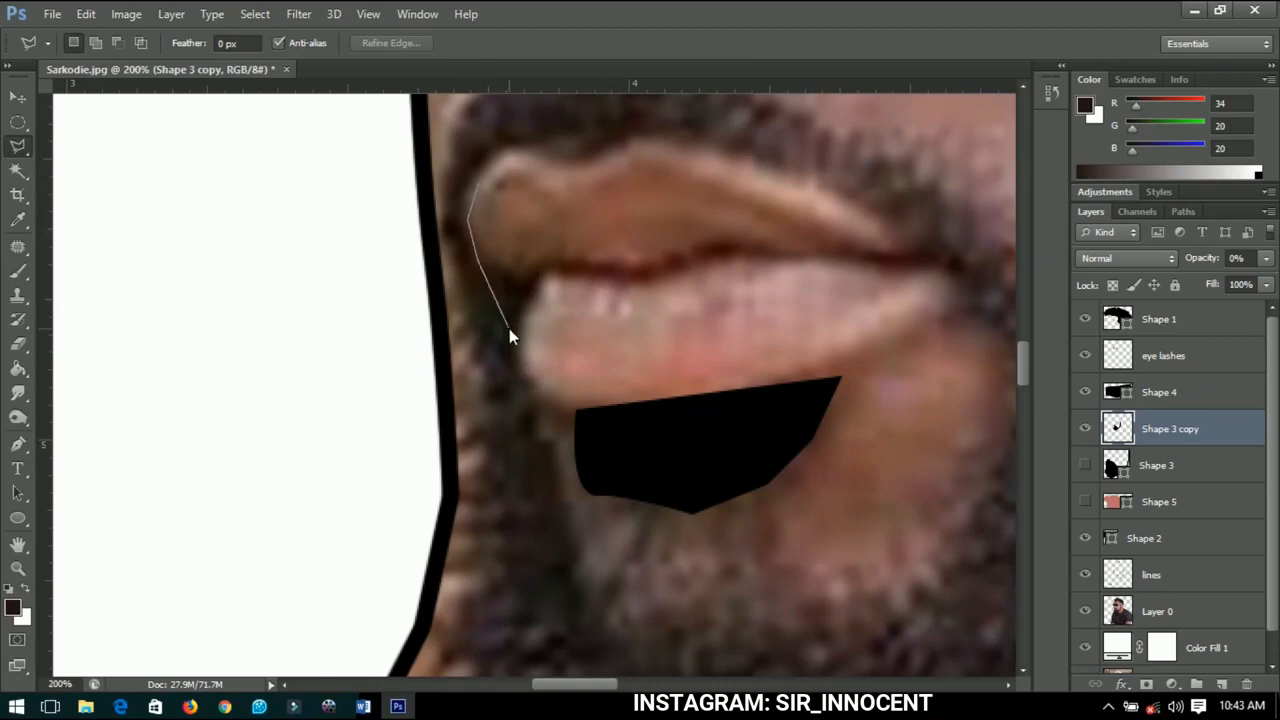
mouse_move(541, 412)
mouse_down()
mouse_move(486, 257)
mouse_move(399, 117)
mouse_up()
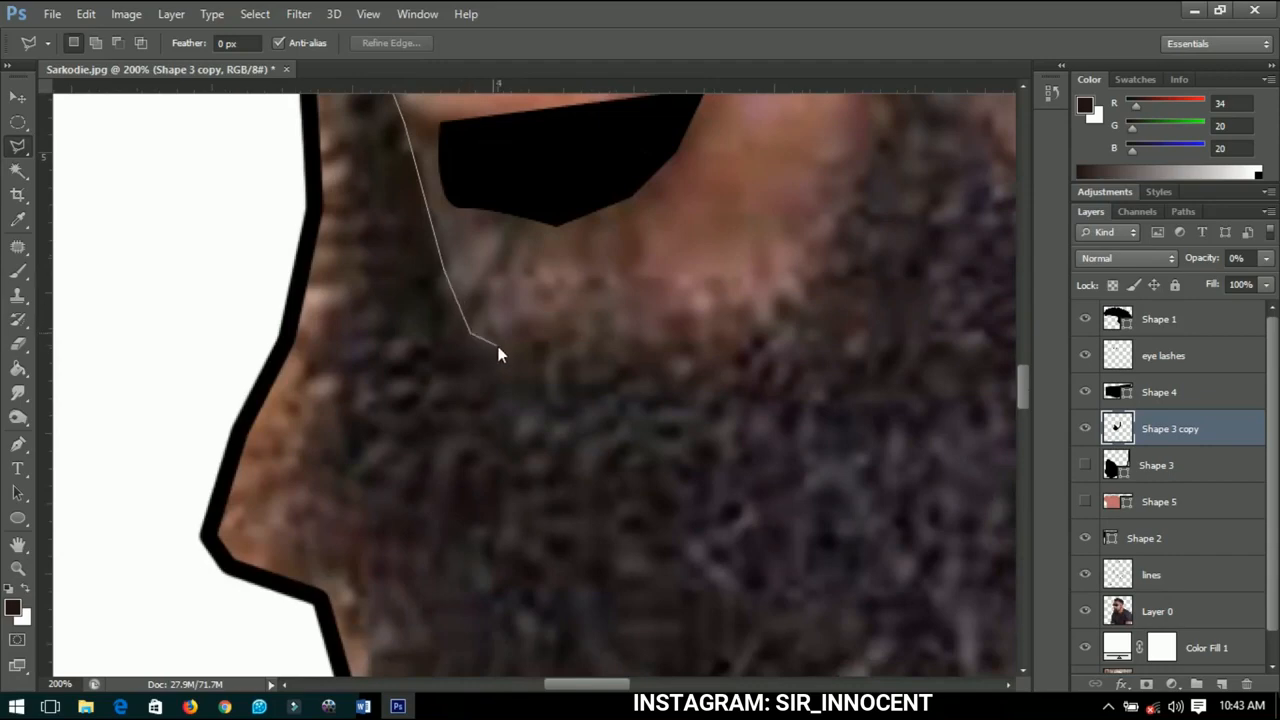
click(698, 332)
click(783, 284)
drag(845, 203, 834, 487)
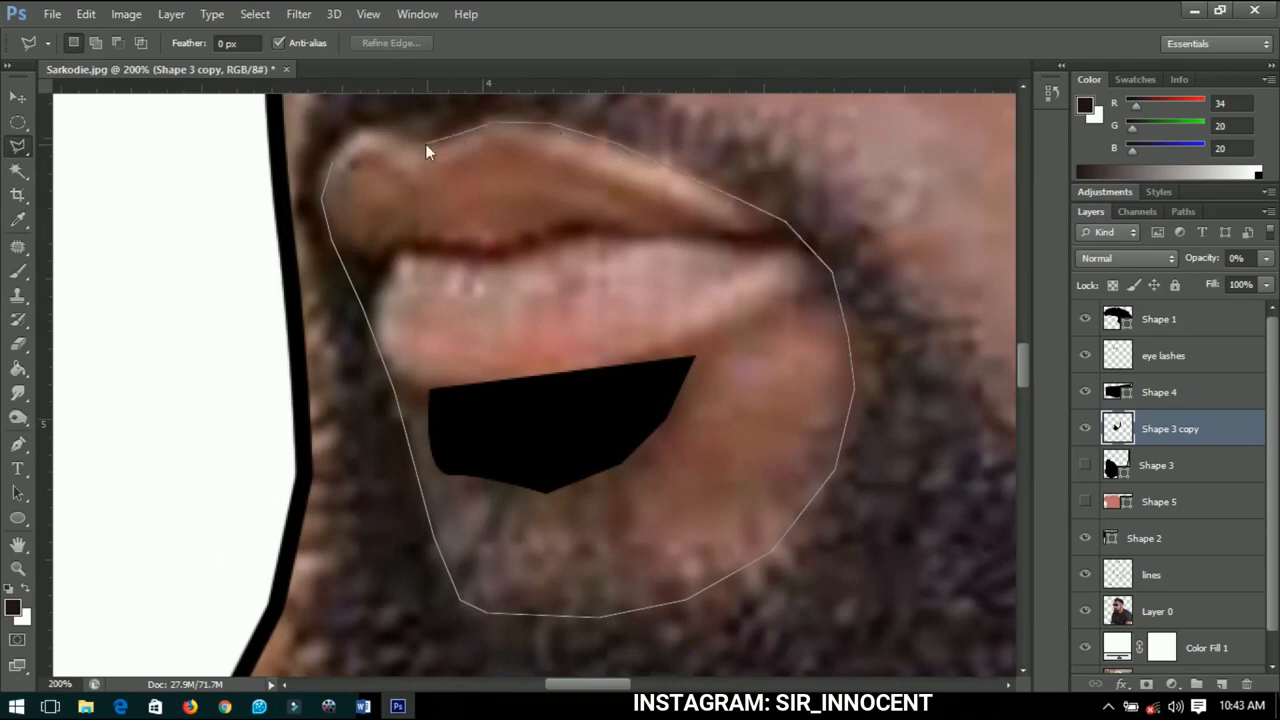
click(362, 135)
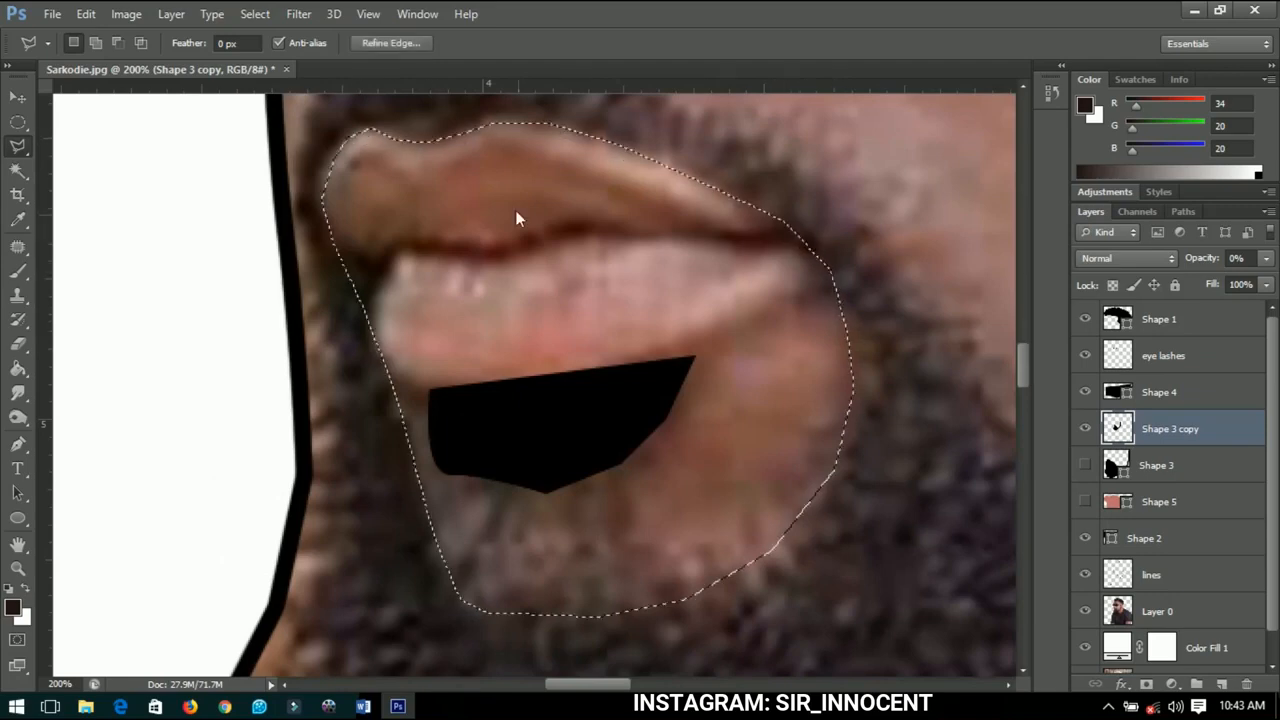
Set the Shape 3 copy layer's opacity to 100% and delete the selected mouth and chin area from the beard
click(1193, 252)
text(100)
key(Return)
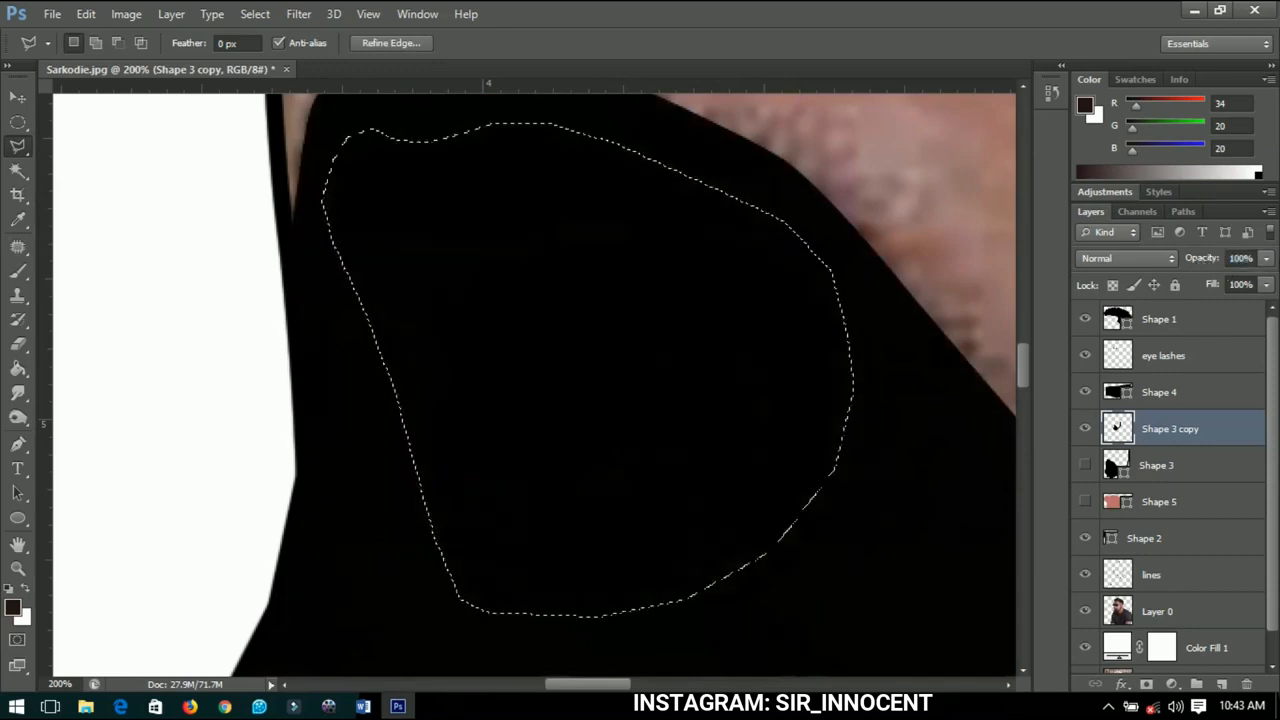
key(Delete)
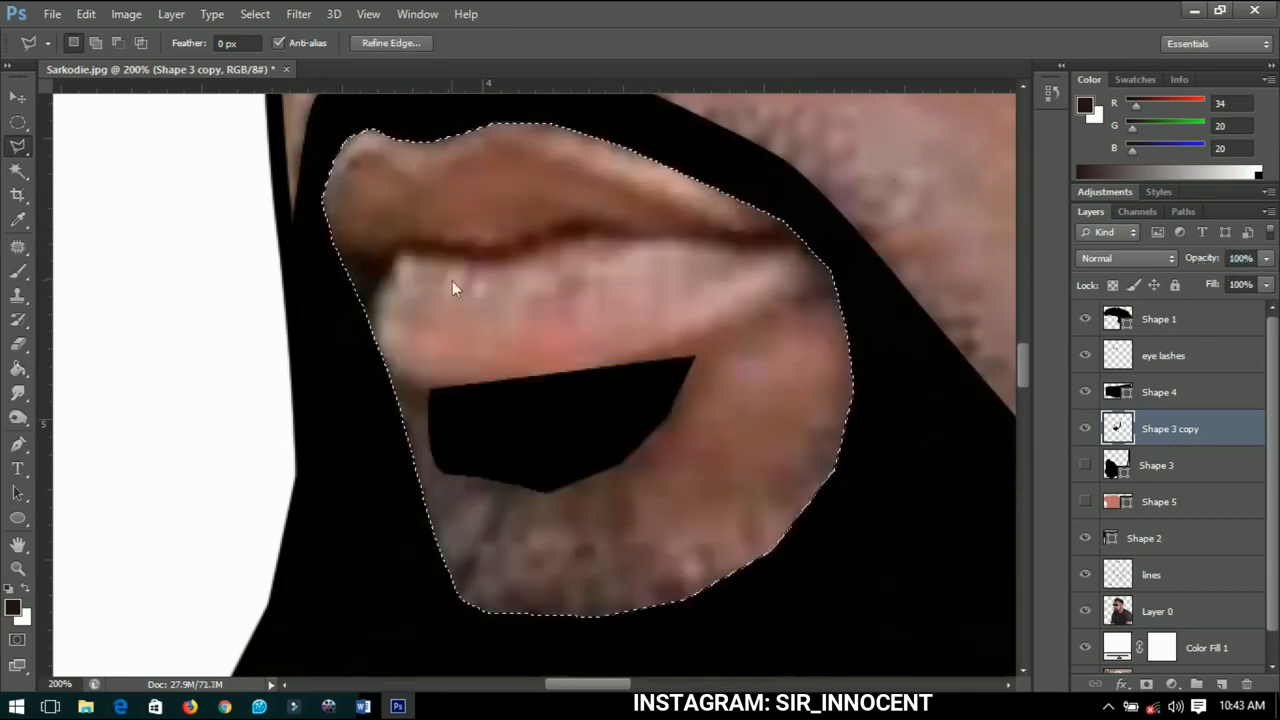
Deselect the mouth area, show the Shape 5 lips layer and hide the Layer 0 photo
key(ctrl+d)
key(ctrl+0)
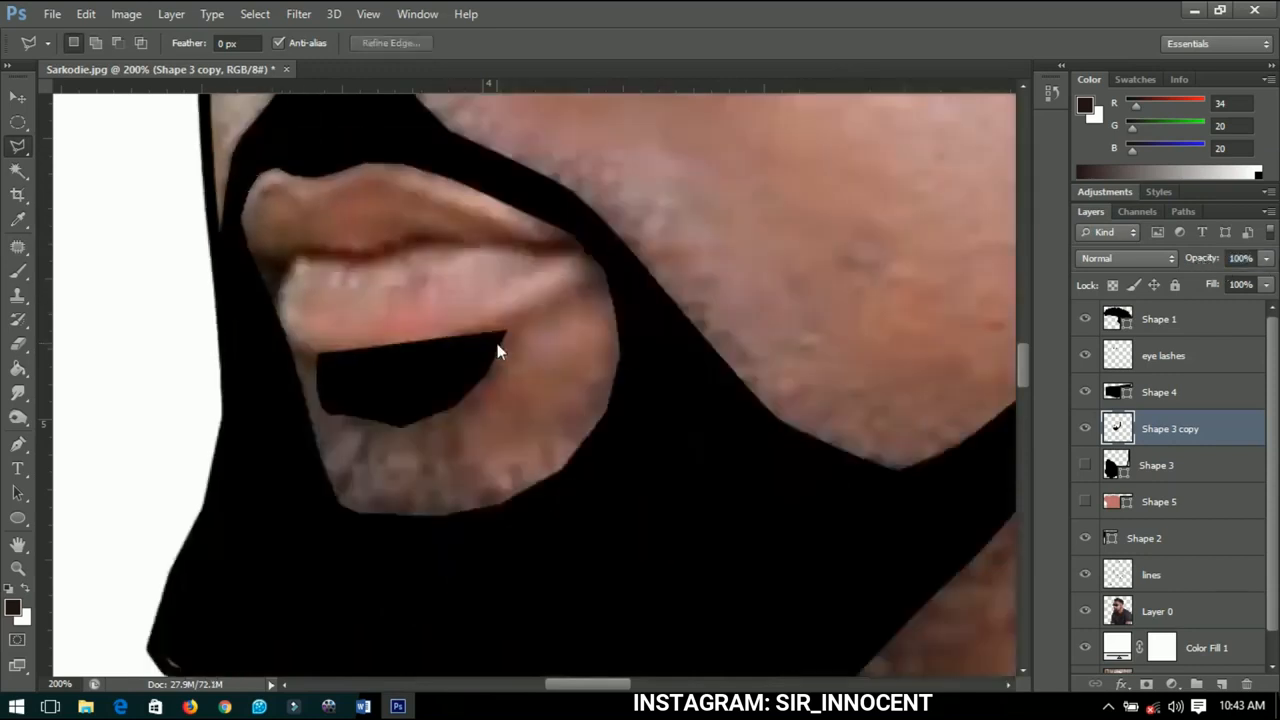
click(1085, 501)
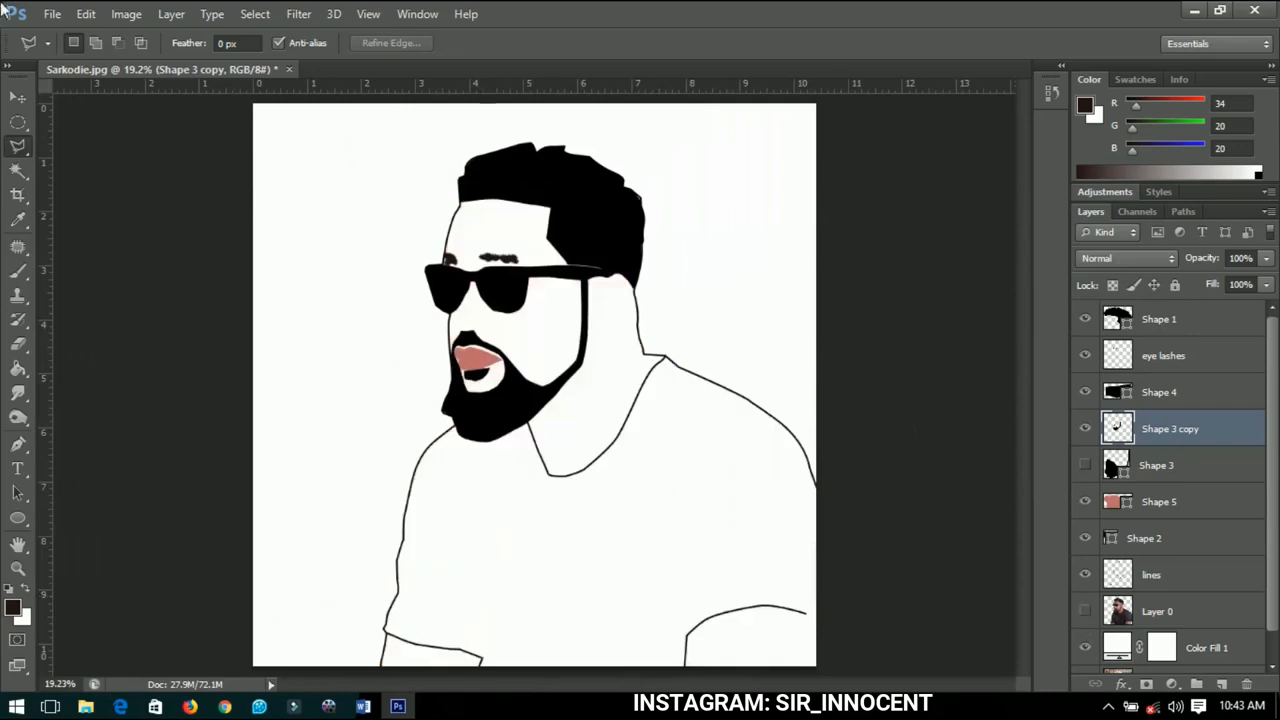
click(19, 97)
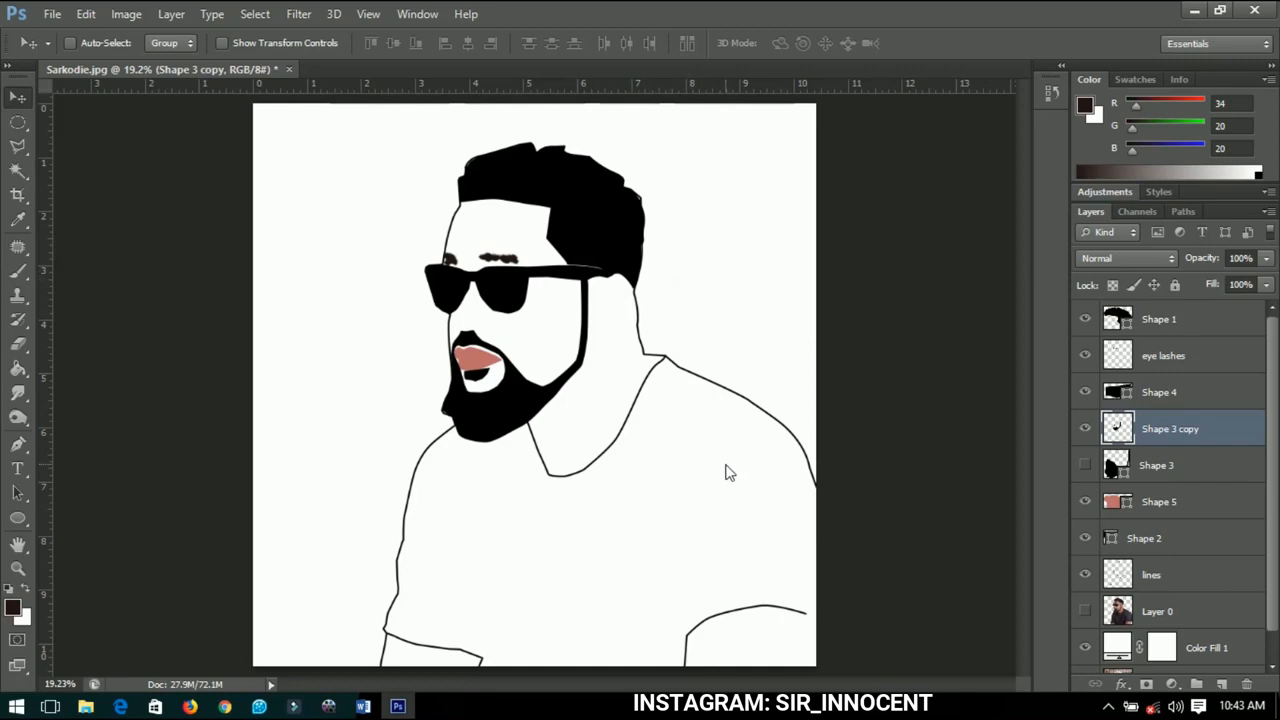
Compare the T-shirt outline with the Layer 0 photo, leaving Layer 0 selected and hidden
scroll(610, 622, up, 3)
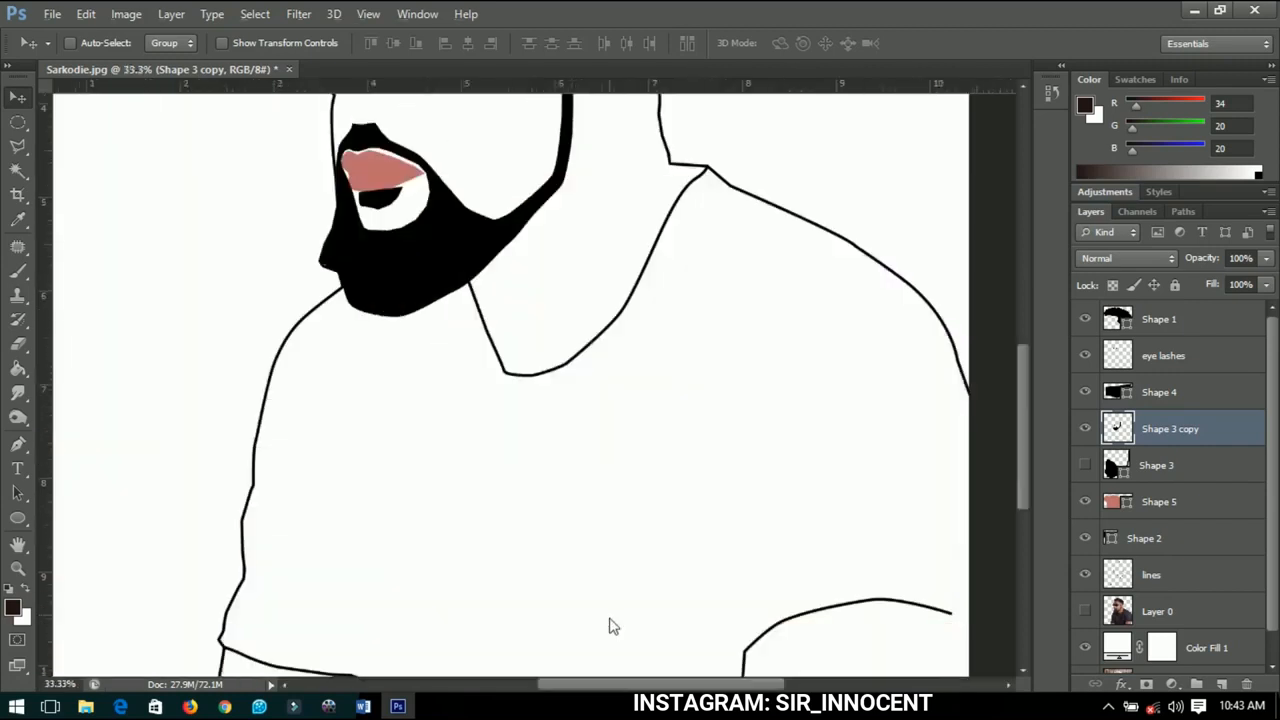
drag(609, 597, 593, 499)
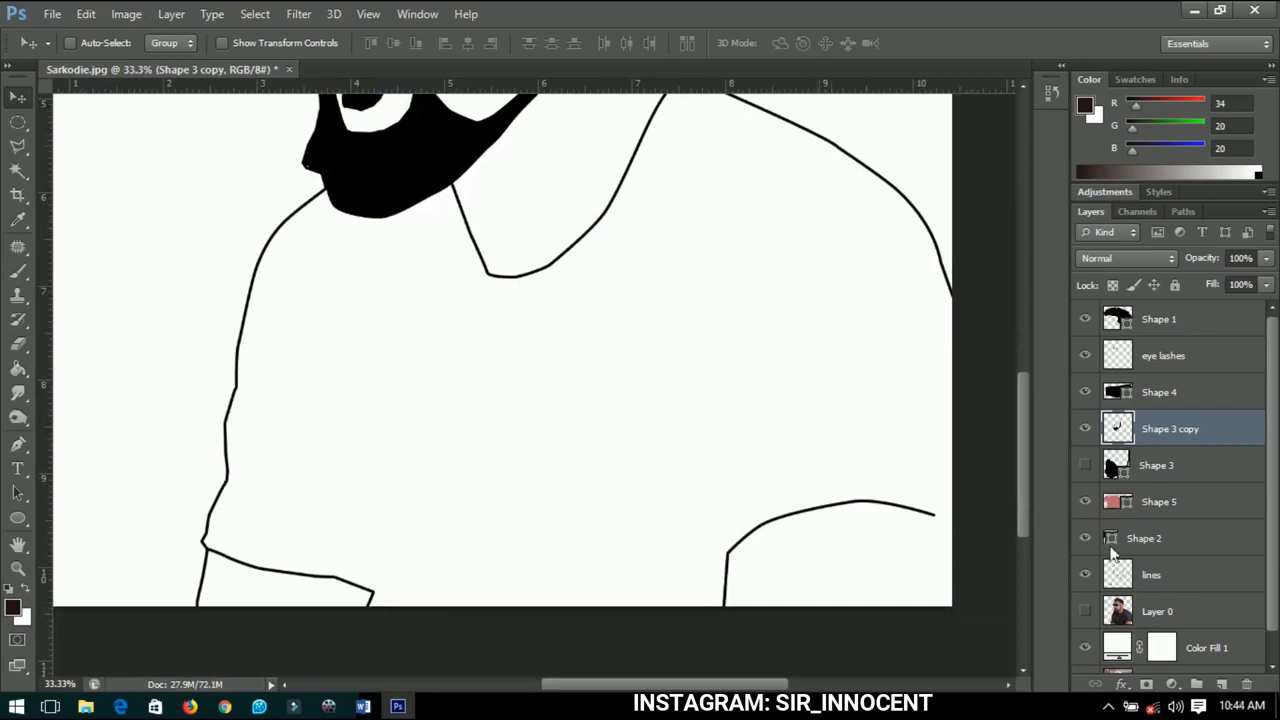
click(1086, 610)
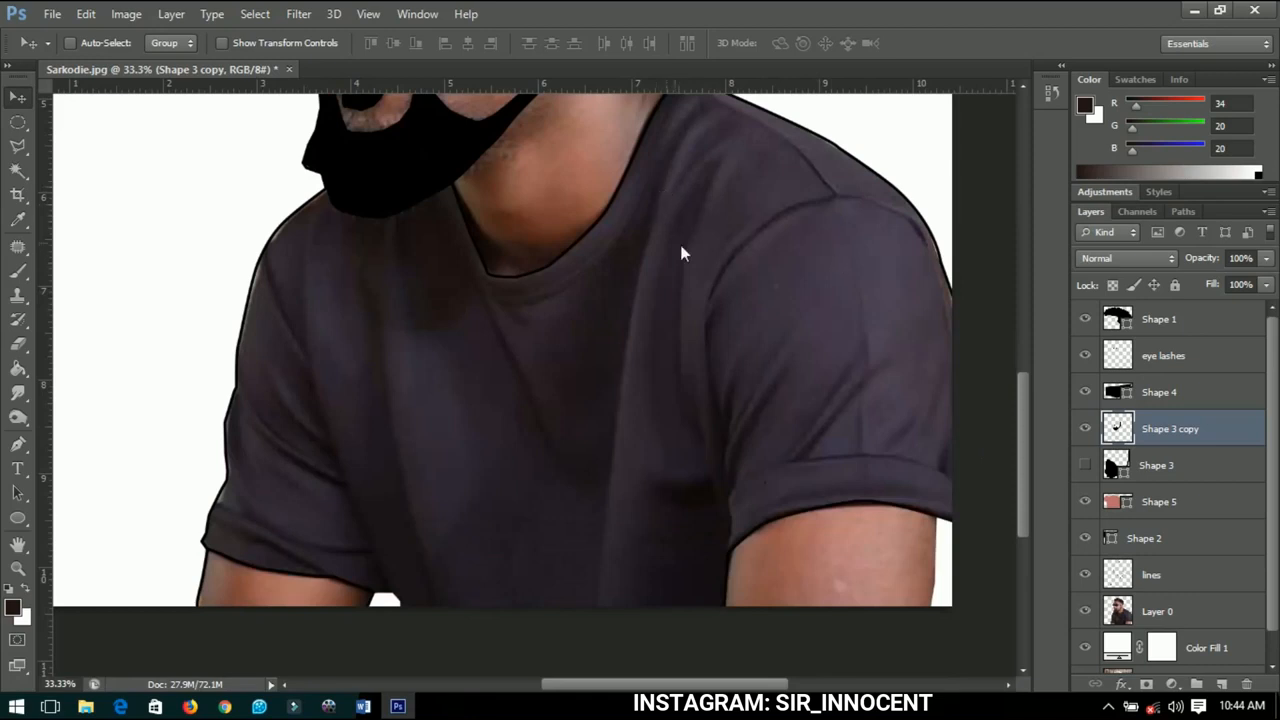
click(1180, 573)
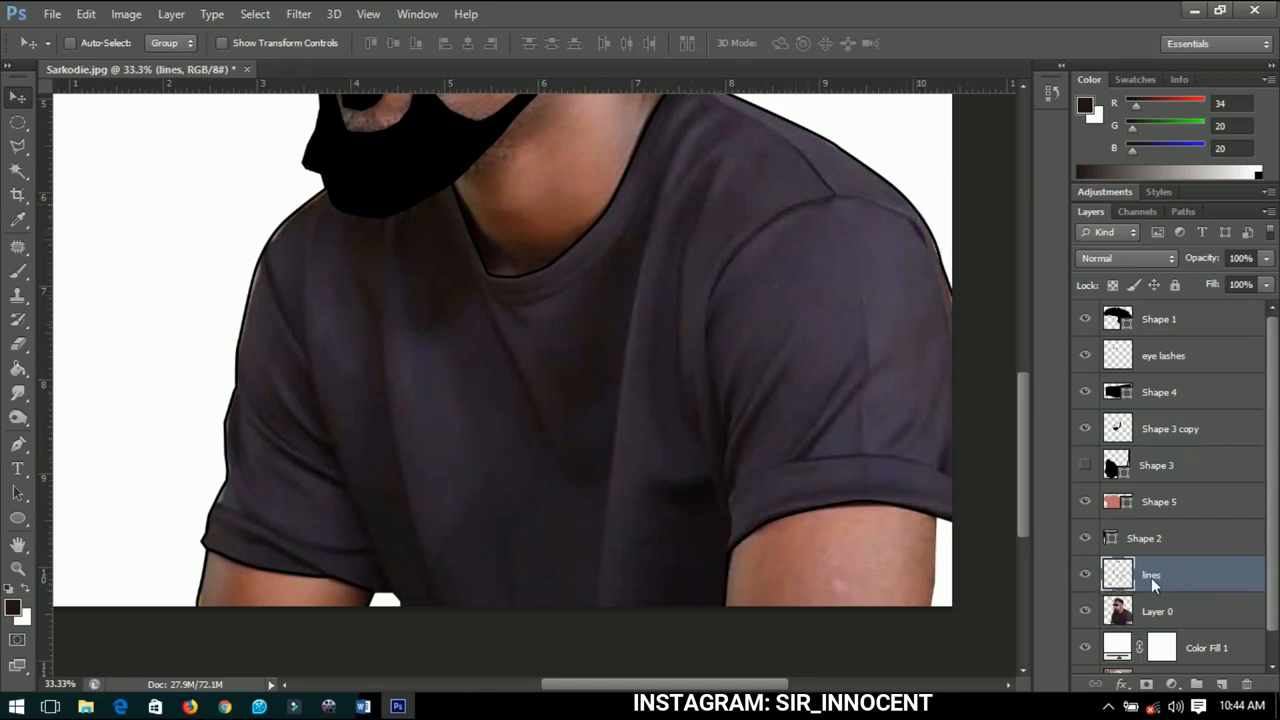
click(1168, 605)
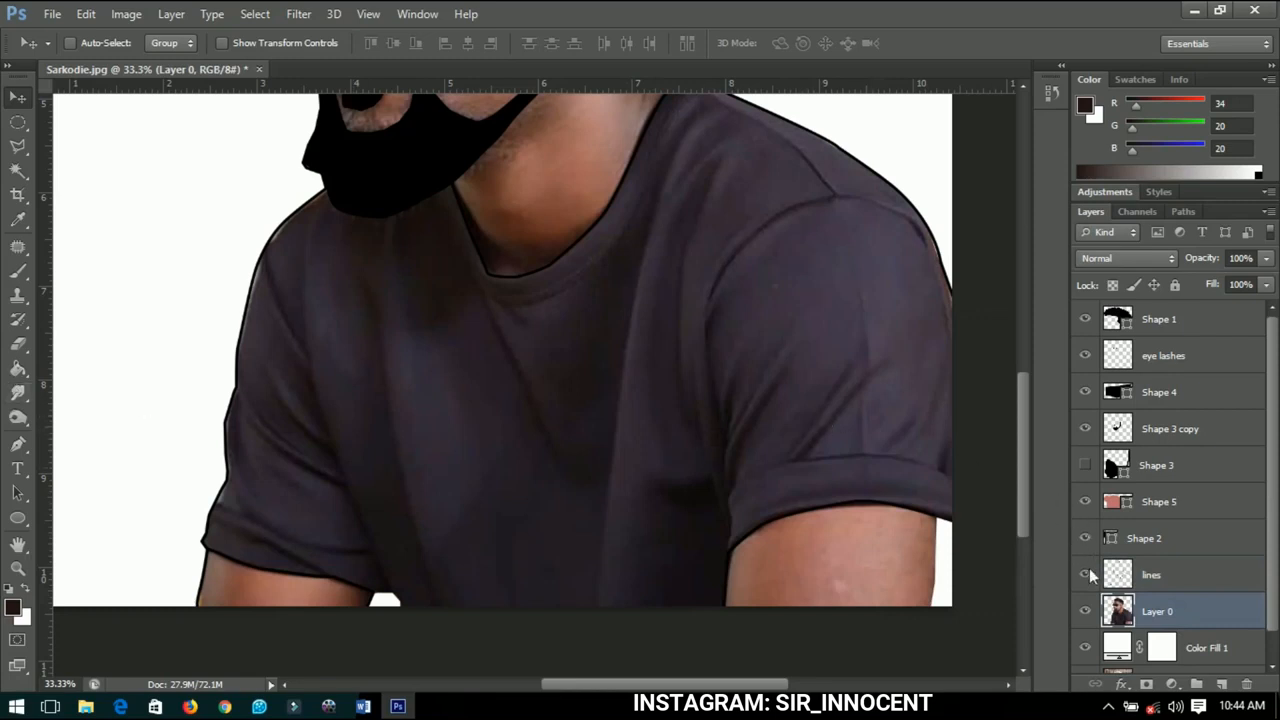
click(1086, 610)
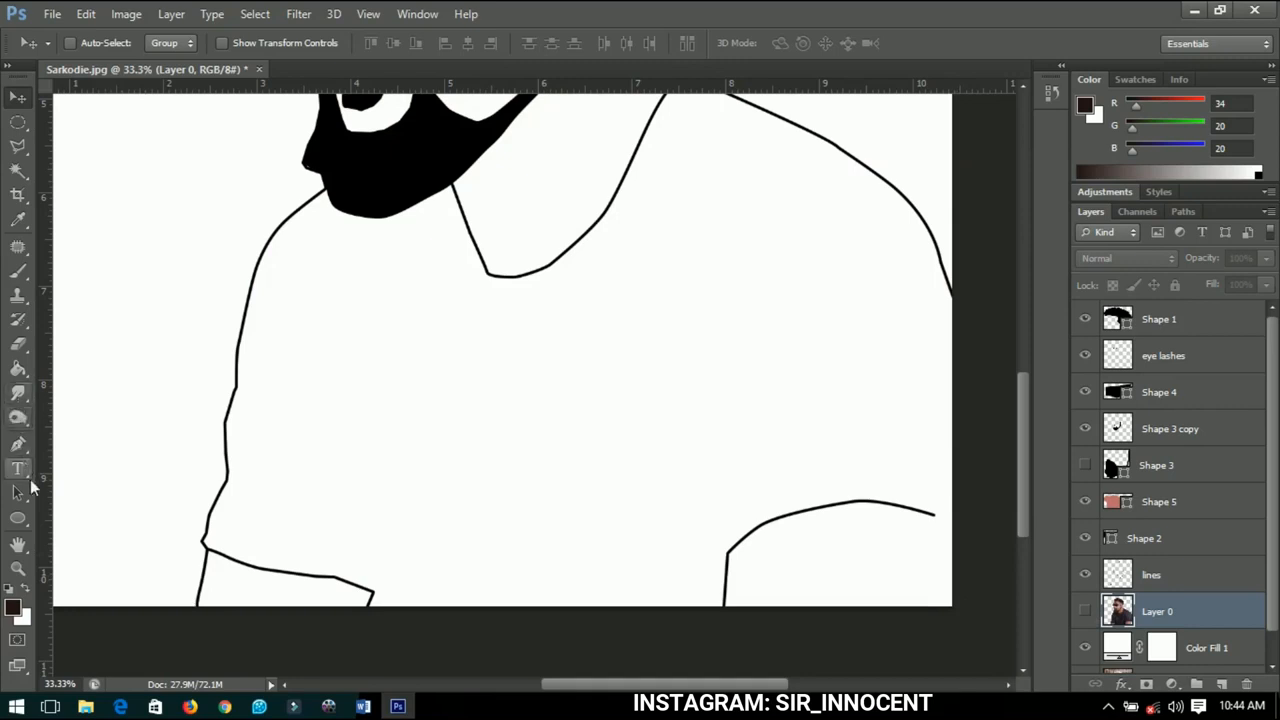
click(17, 446)
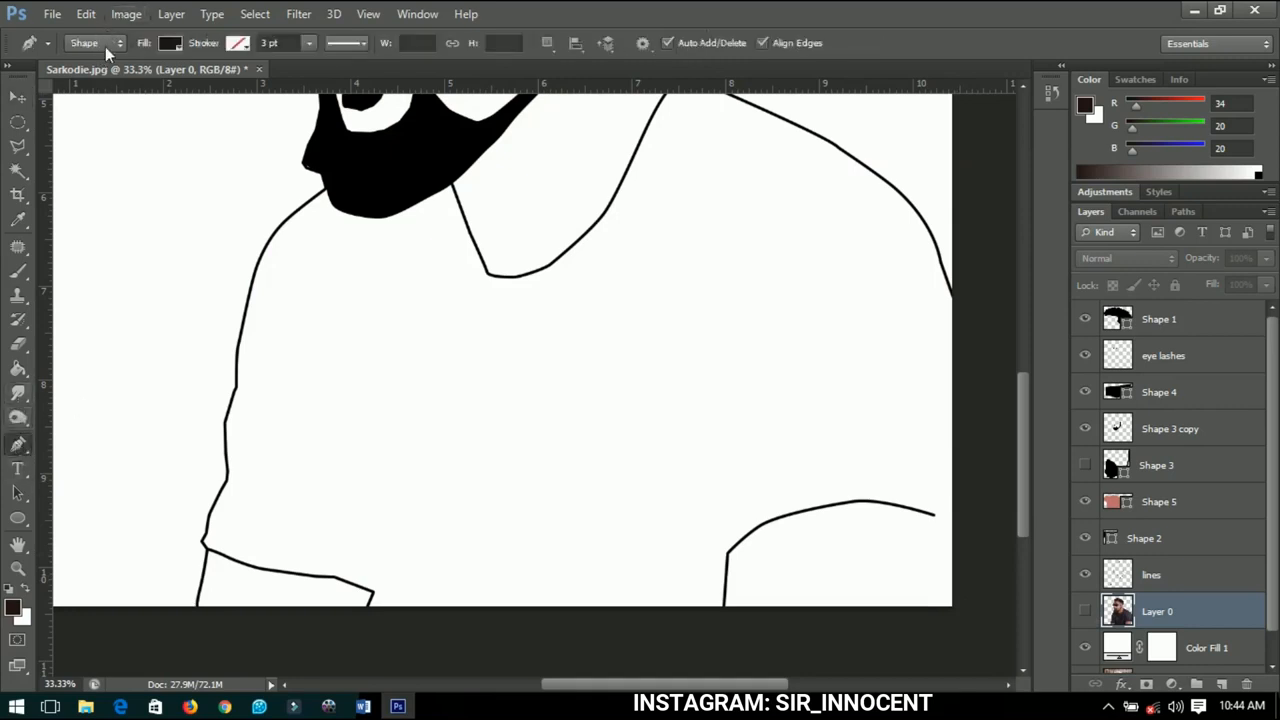
click(105, 42)
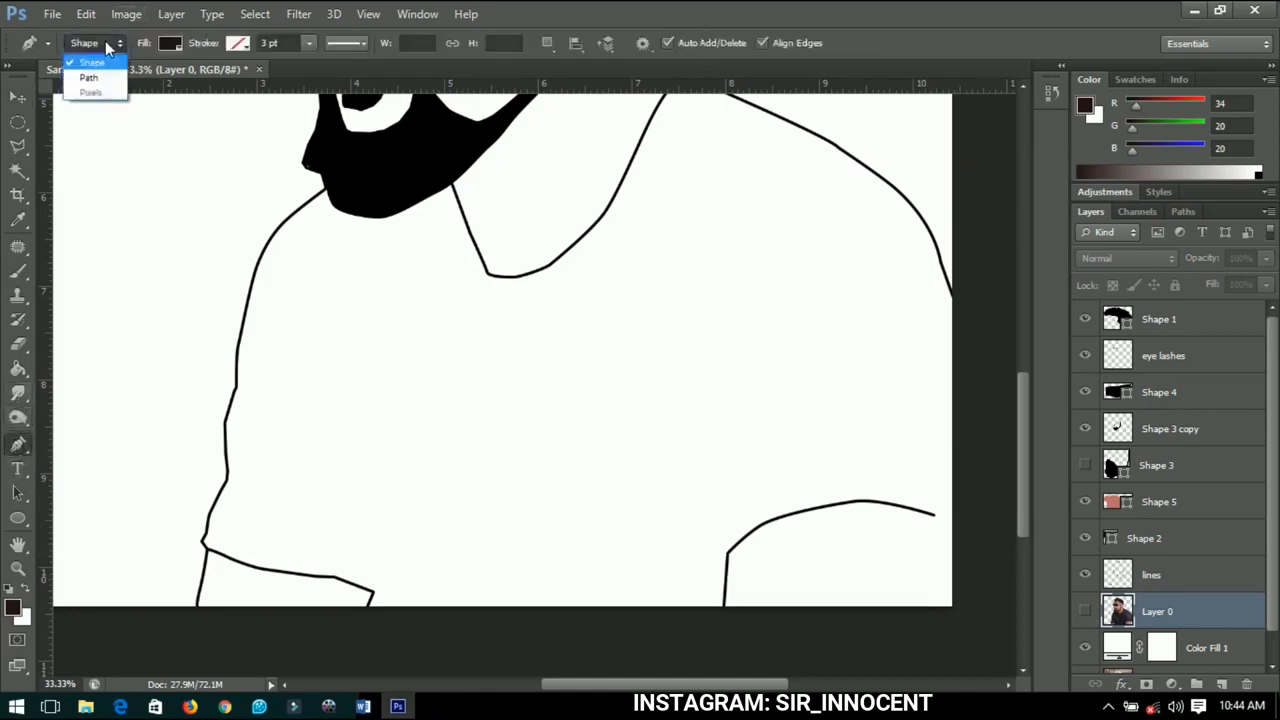
click(17, 97)
scroll(206, 437, up, 2)
drag(206, 437, 506, 260)
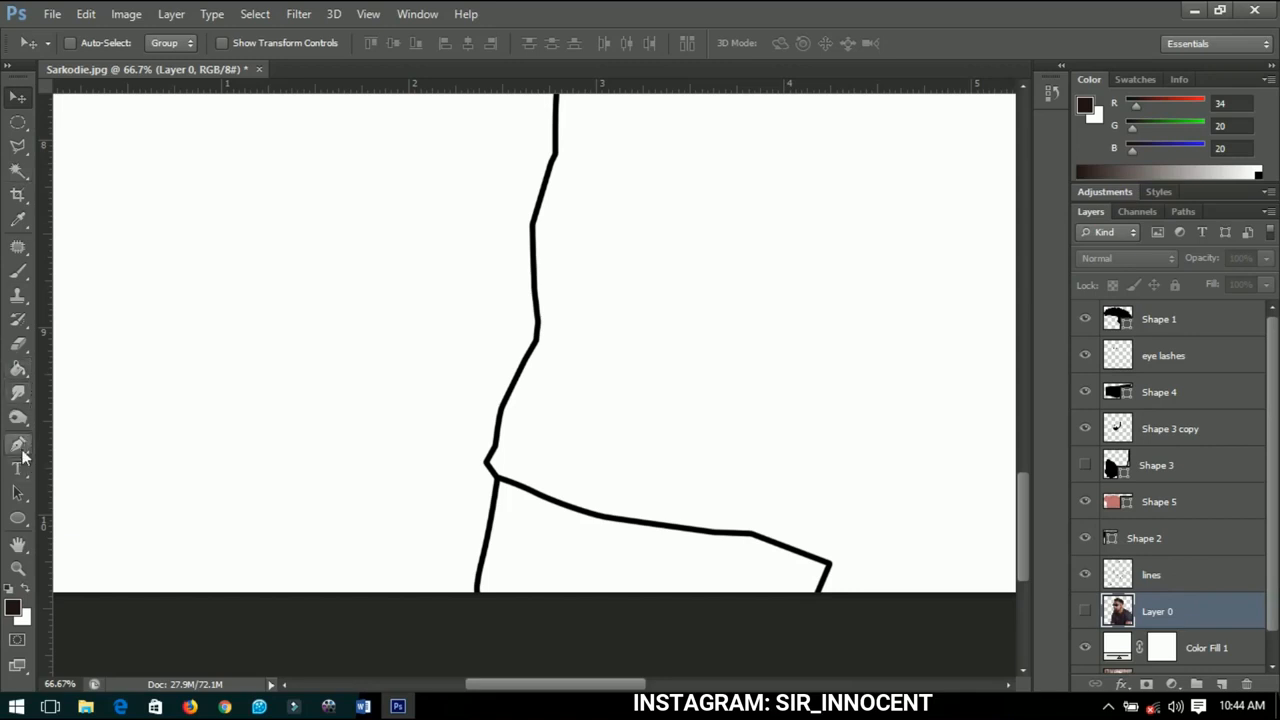
scroll(706, 406, down, 3)
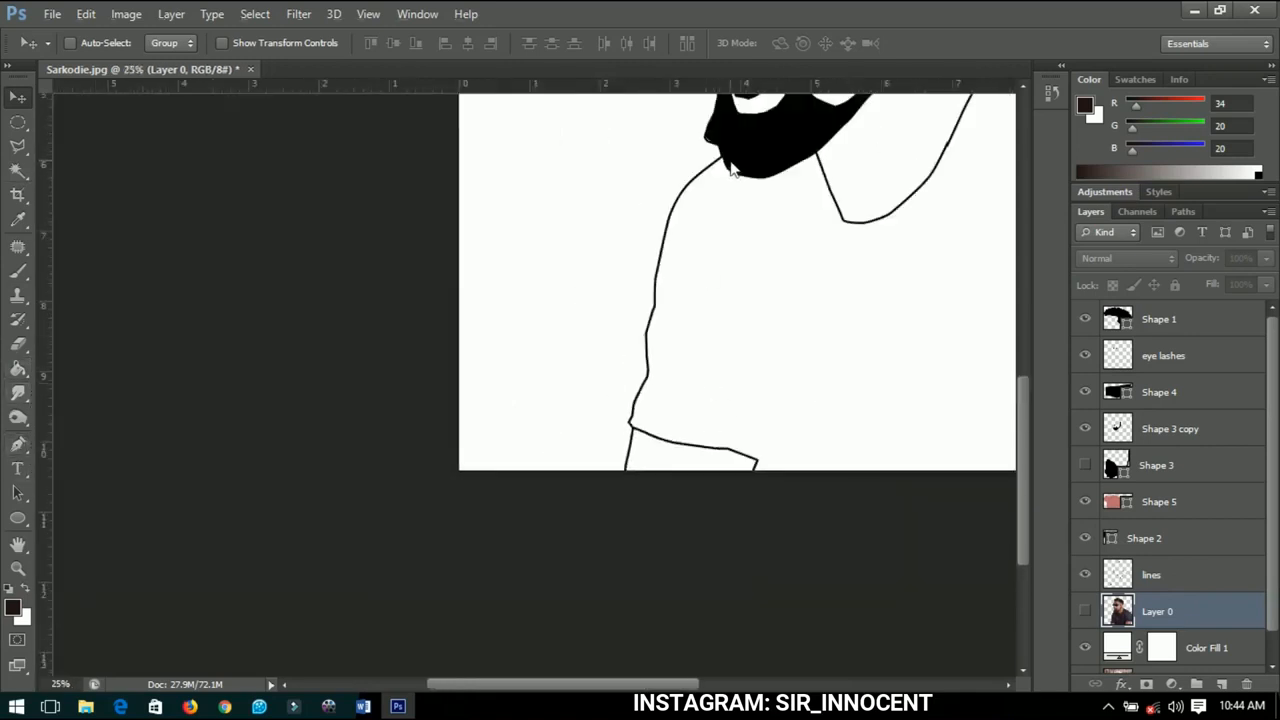
drag(860, 229, 518, 337)
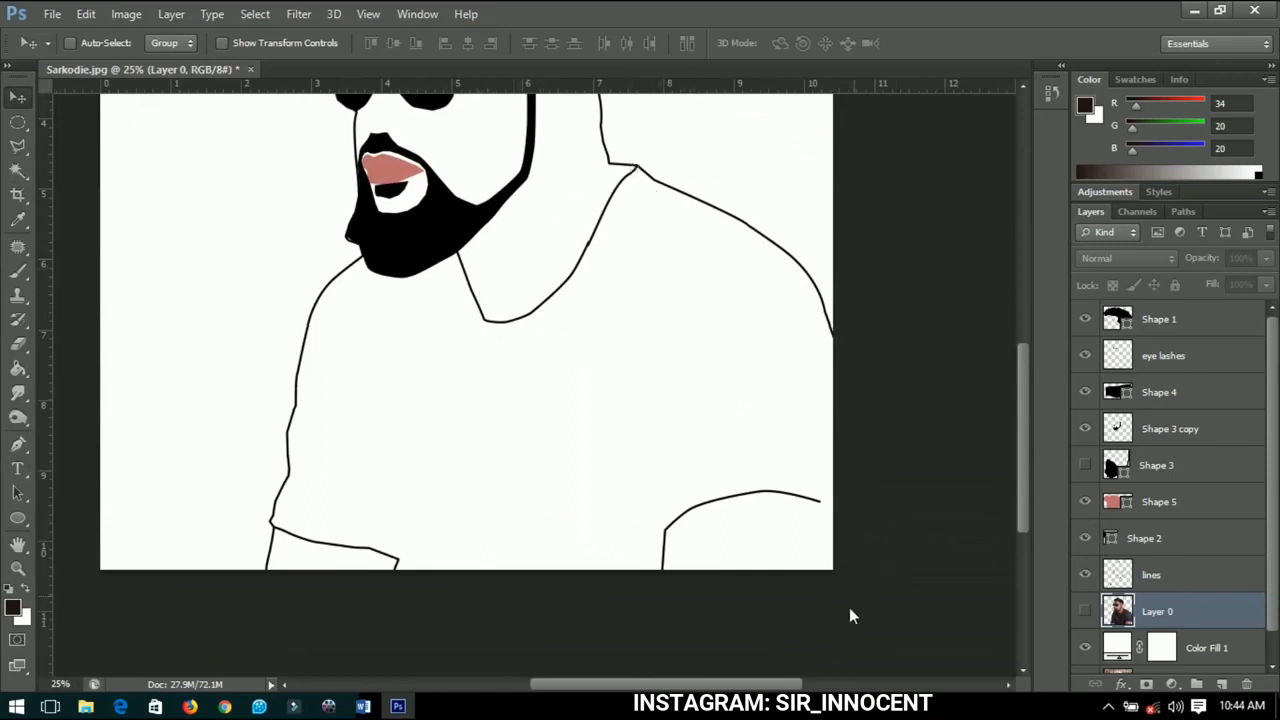
Start a filled Pen shape at the canvas's lower edge and trace the left arm and sleeve cuff upward along the outline
scroll(304, 605, up, 3)
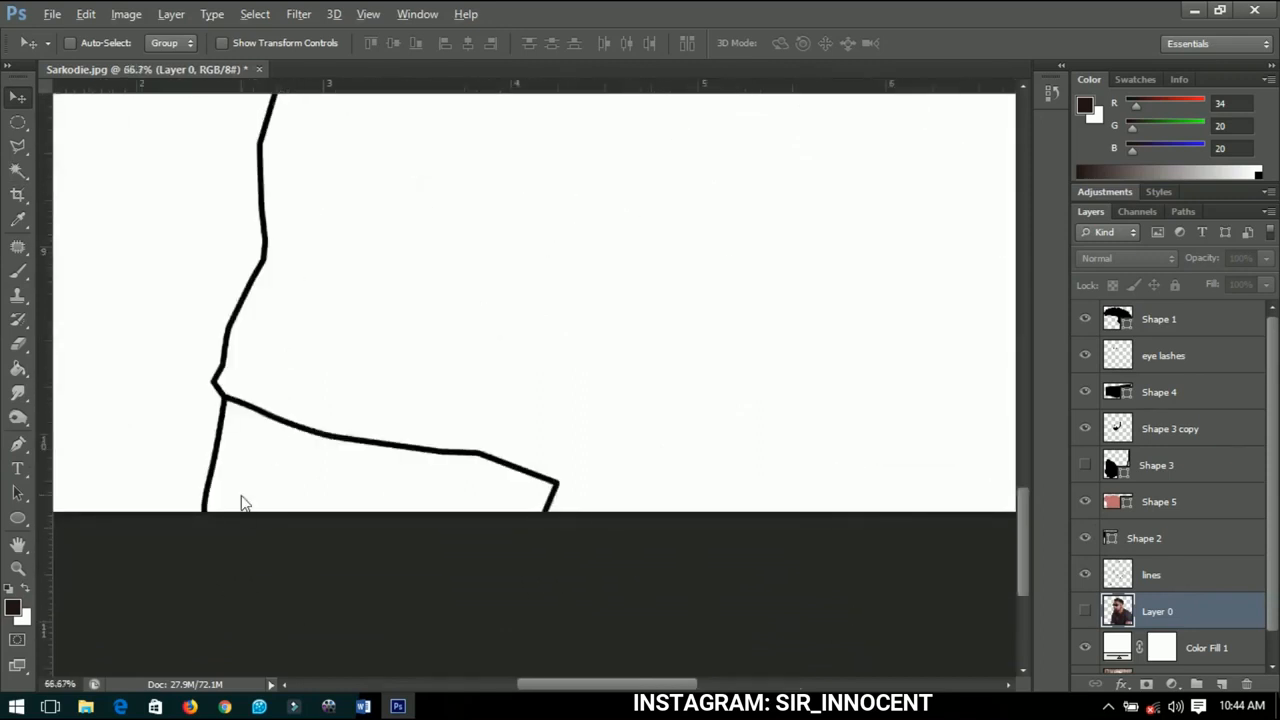
scroll(243, 500, up, 1)
click(18, 444)
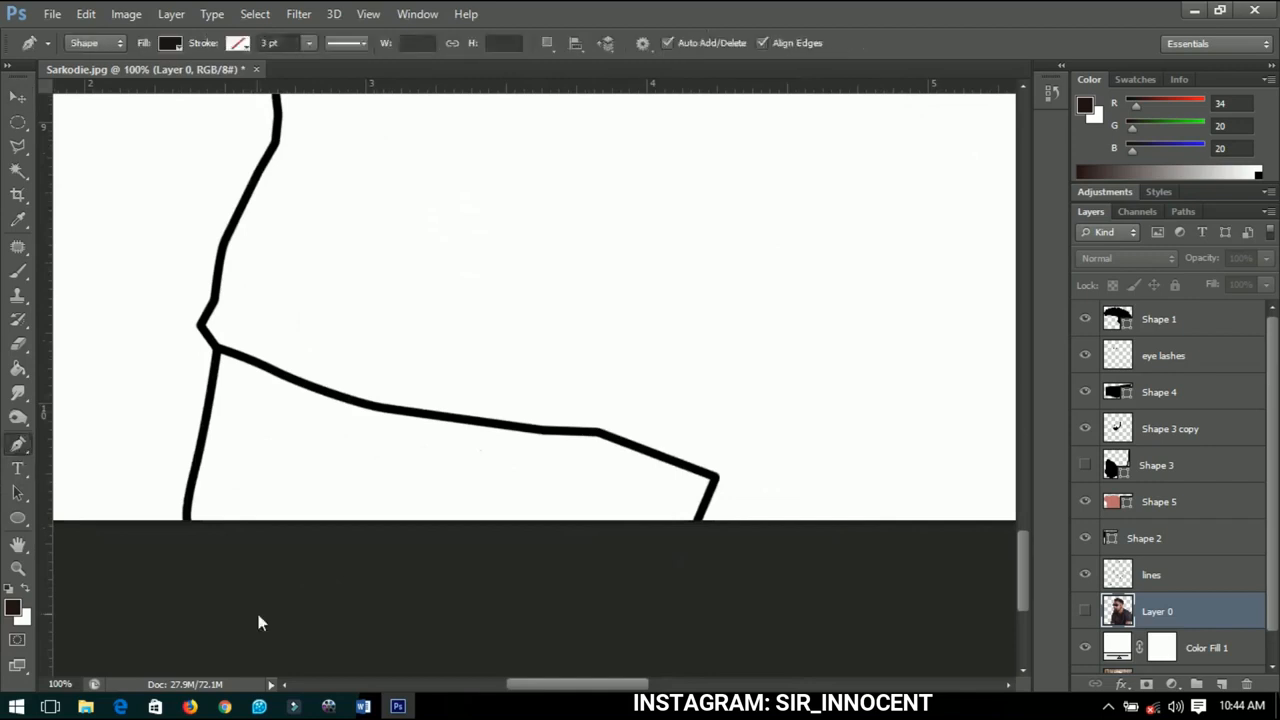
click(185, 527)
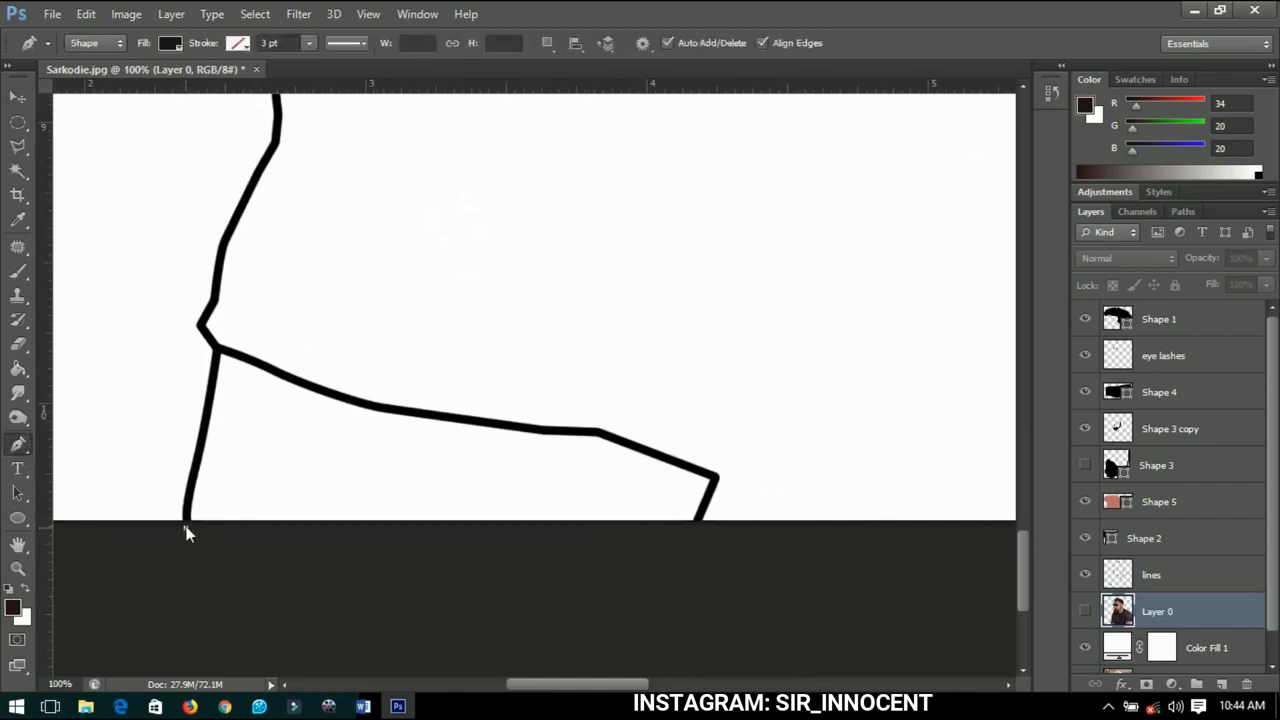
click(198, 447)
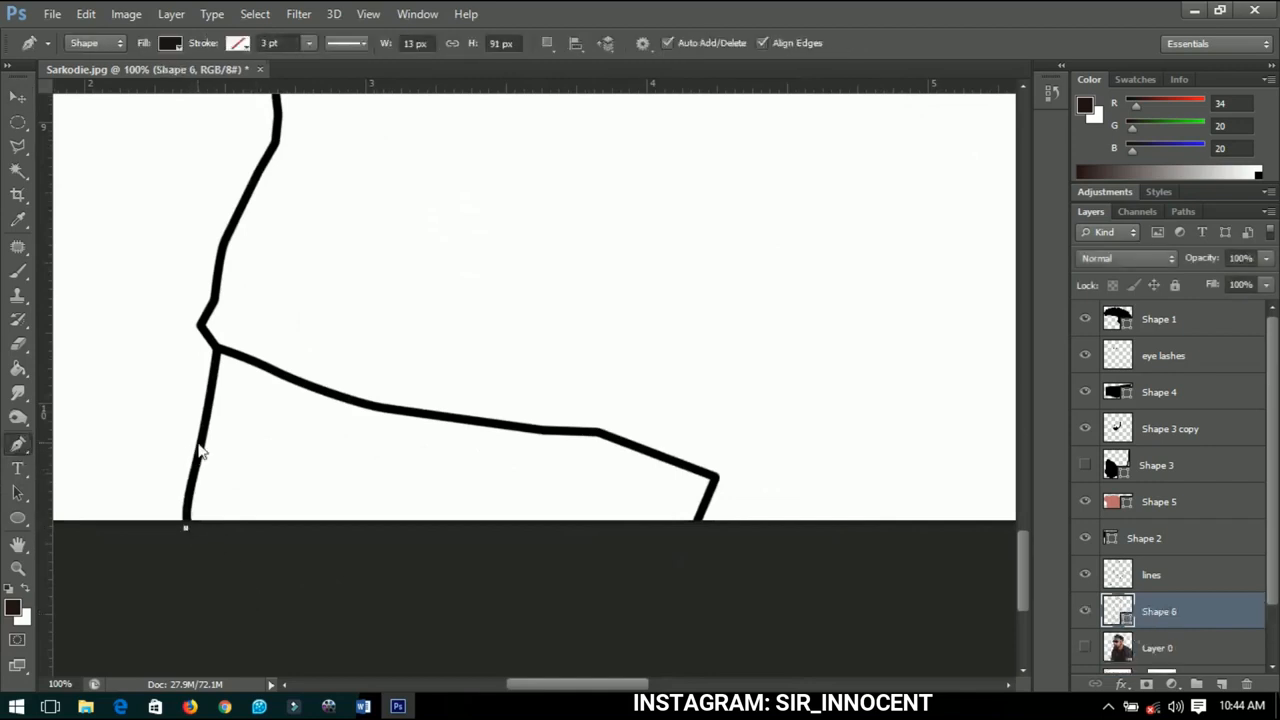
click(215, 348)
click(208, 334)
click(201, 325)
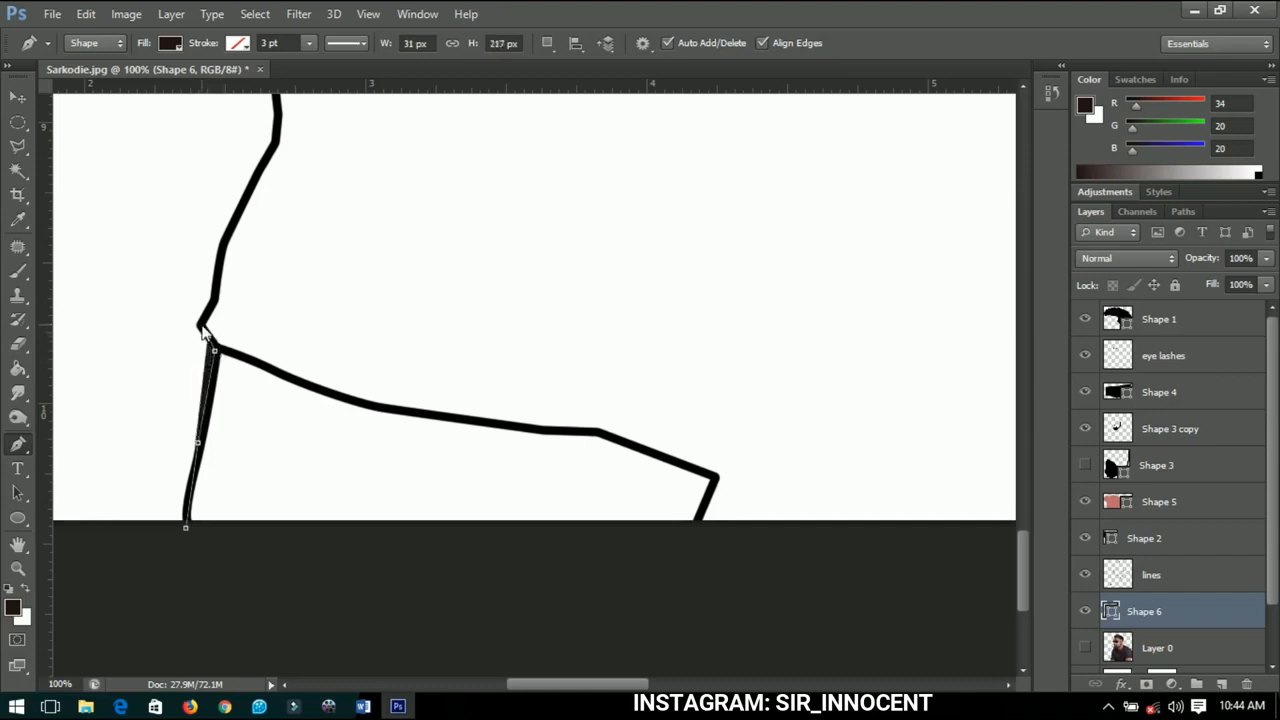
click(214, 295)
click(219, 258)
click(267, 152)
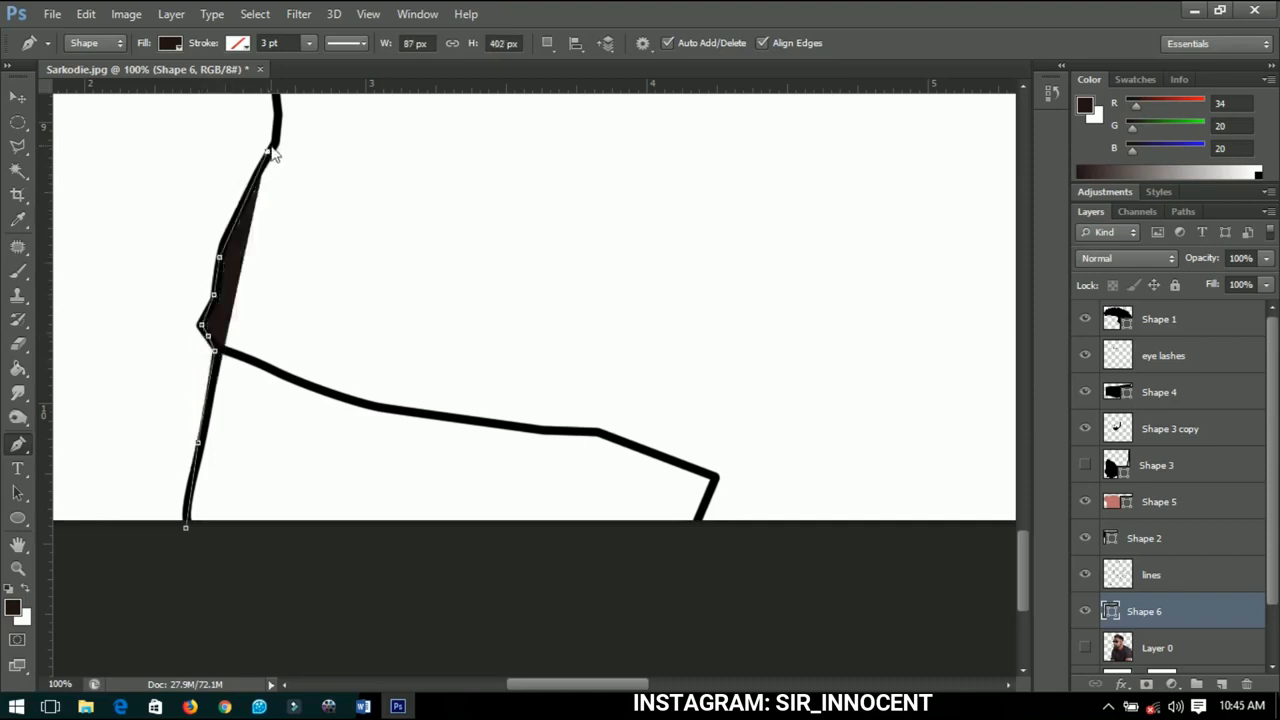
Continue the Pen shape up the wavy outer edge of the left sleeve
drag(267, 152, 296, 371)
click(303, 354)
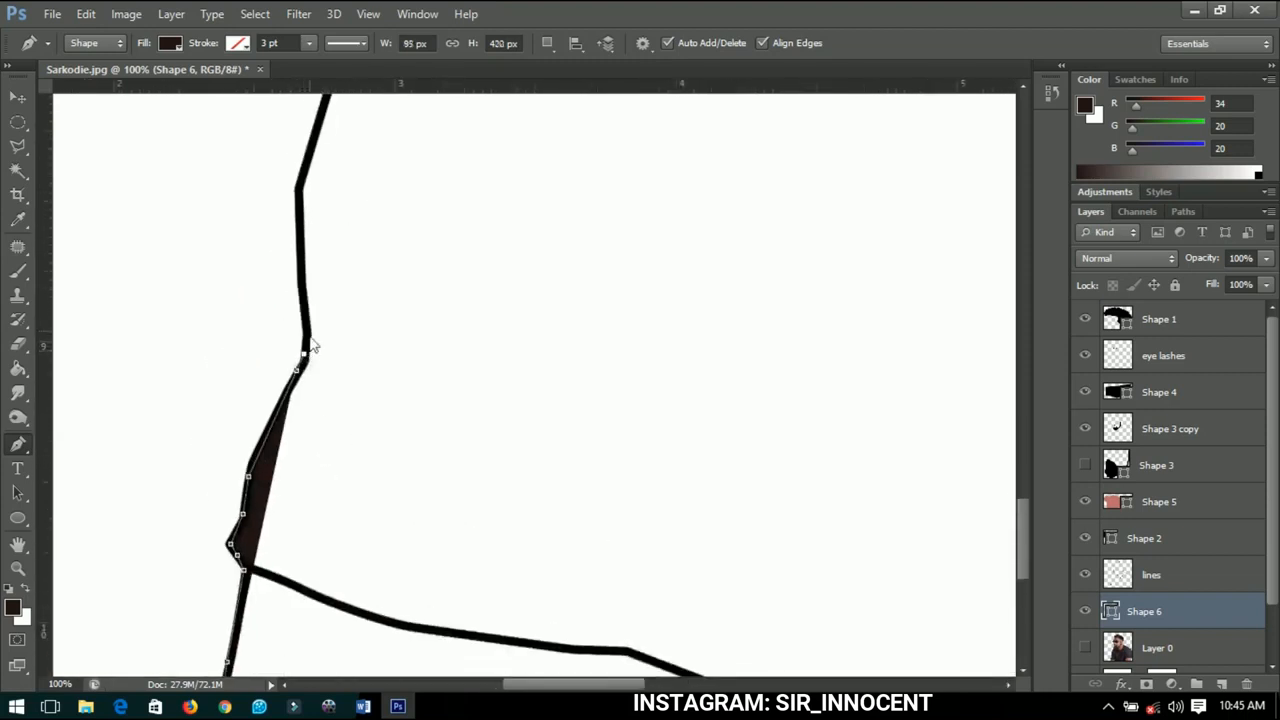
click(305, 307)
click(297, 194)
click(303, 164)
drag(303, 164, 354, 349)
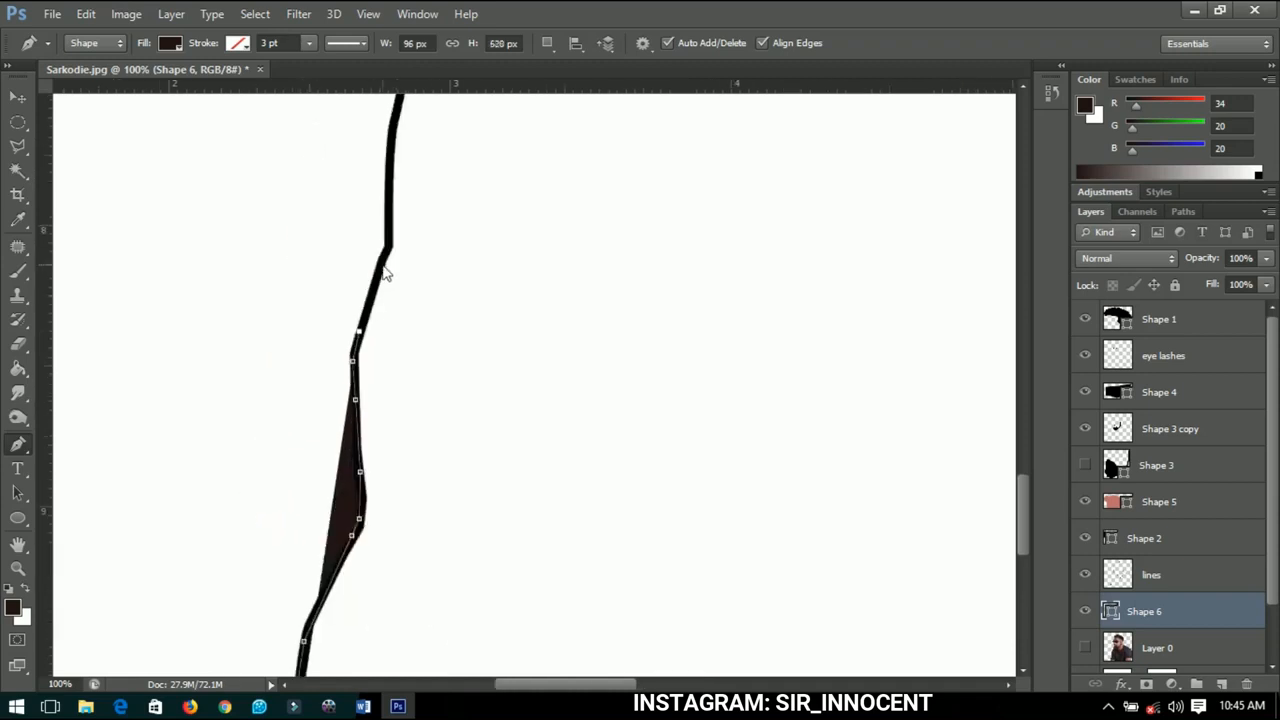
click(378, 277)
click(386, 263)
click(386, 167)
Extend the Pen shape over the left shoulder and across beneath the beard to the start of the neckline
drag(386, 167, 394, 439)
drag(430, 273, 441, 218)
drag(441, 218, 450, 368)
drag(508, 231, 528, 203)
click(601, 136)
mouse_move(601, 136)
mouse_down()
mouse_move(426, 389)
mouse_move(460, 241)
mouse_move(468, 362)
mouse_up()
click(480, 223)
click(711, 309)
click(806, 306)
Trace the T-shirt's neckline with the Pen shape, from the beard around the collar's low point and up to the neck
drag(806, 306, 523, 149)
click(539, 194)
click(597, 345)
click(631, 418)
click(661, 428)
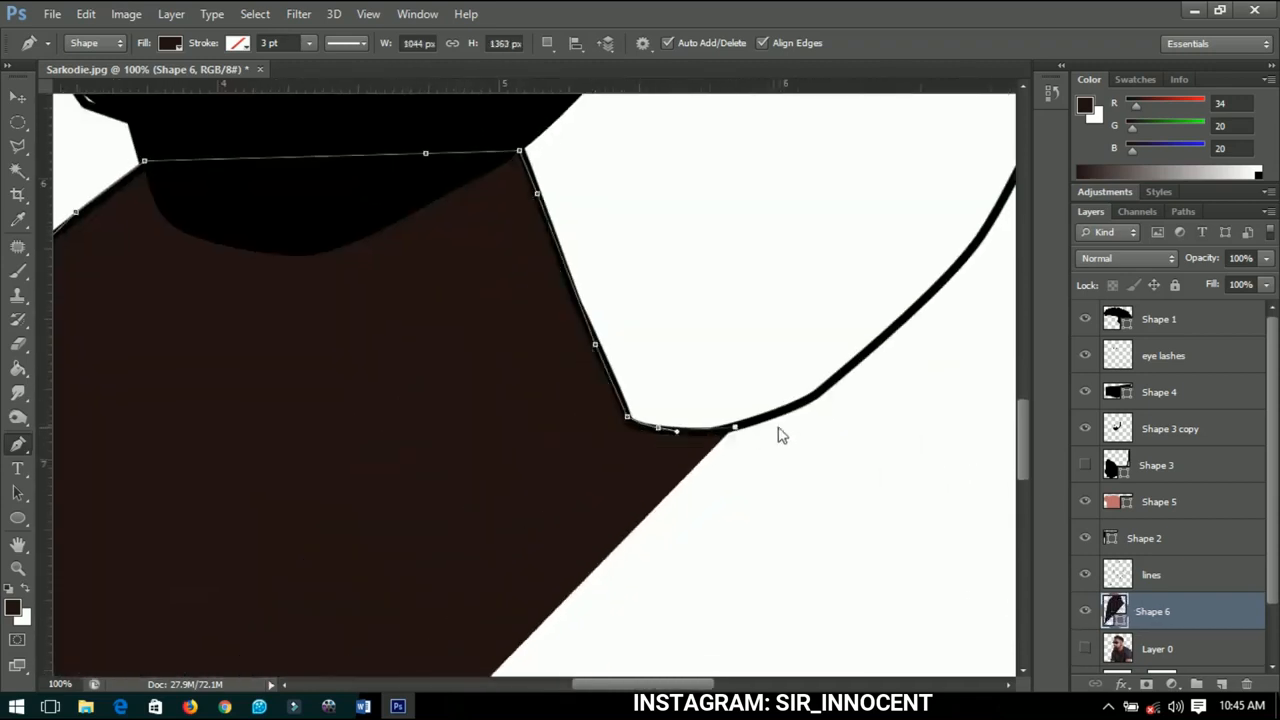
drag(643, 376, 452, 544)
click(562, 509)
click(614, 417)
click(674, 286)
click(730, 169)
click(522, 297)
click(555, 272)
Trace the right shoulder curve with the Pen shape down to the canvas's right edge
mouse_move(730, 169)
mouse_down()
mouse_move(481, 352)
mouse_move(461, 317)
mouse_up()
click(571, 366)
click(726, 472)
drag(726, 472, 609, 229)
click(723, 340)
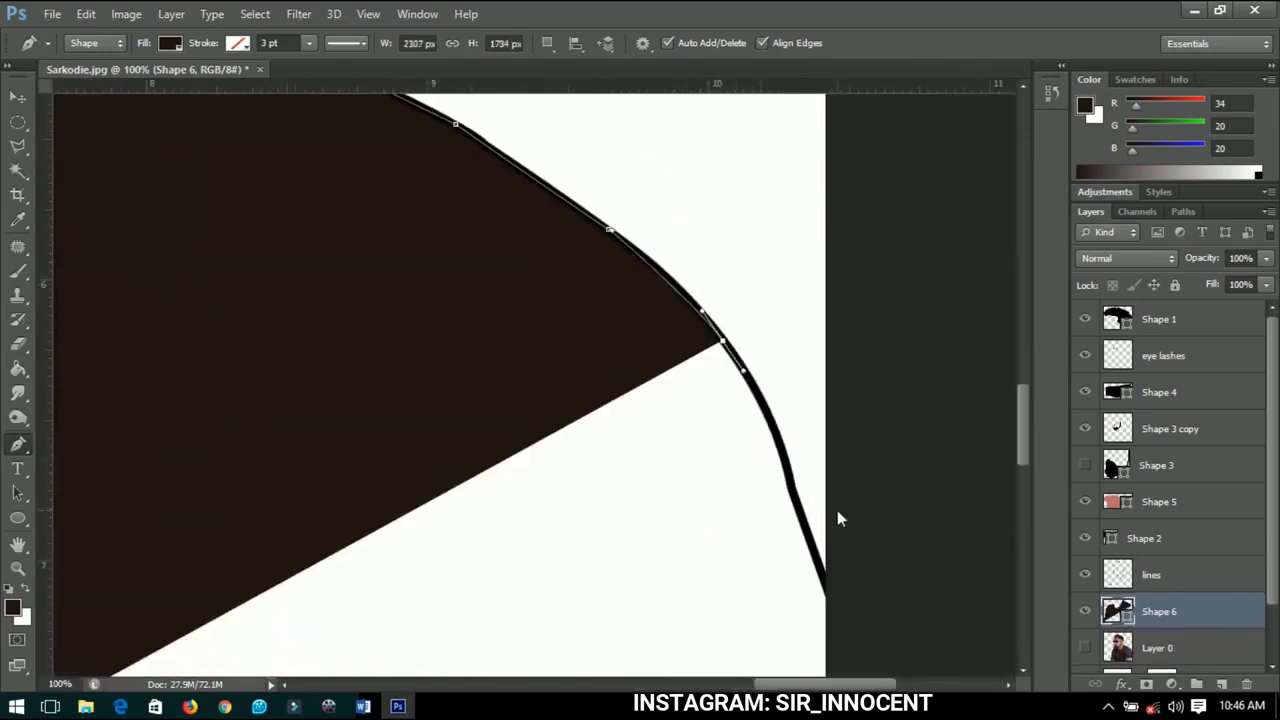
click(775, 430)
click(791, 488)
click(822, 577)
Carry the Pen shape down outside the canvas's right edge to the end of the right sleeve's hem line
drag(822, 577, 788, 162)
click(814, 197)
scroll(797, 425, down, 3)
click(807, 569)
scroll(770, 567, up, 4)
click(820, 570)
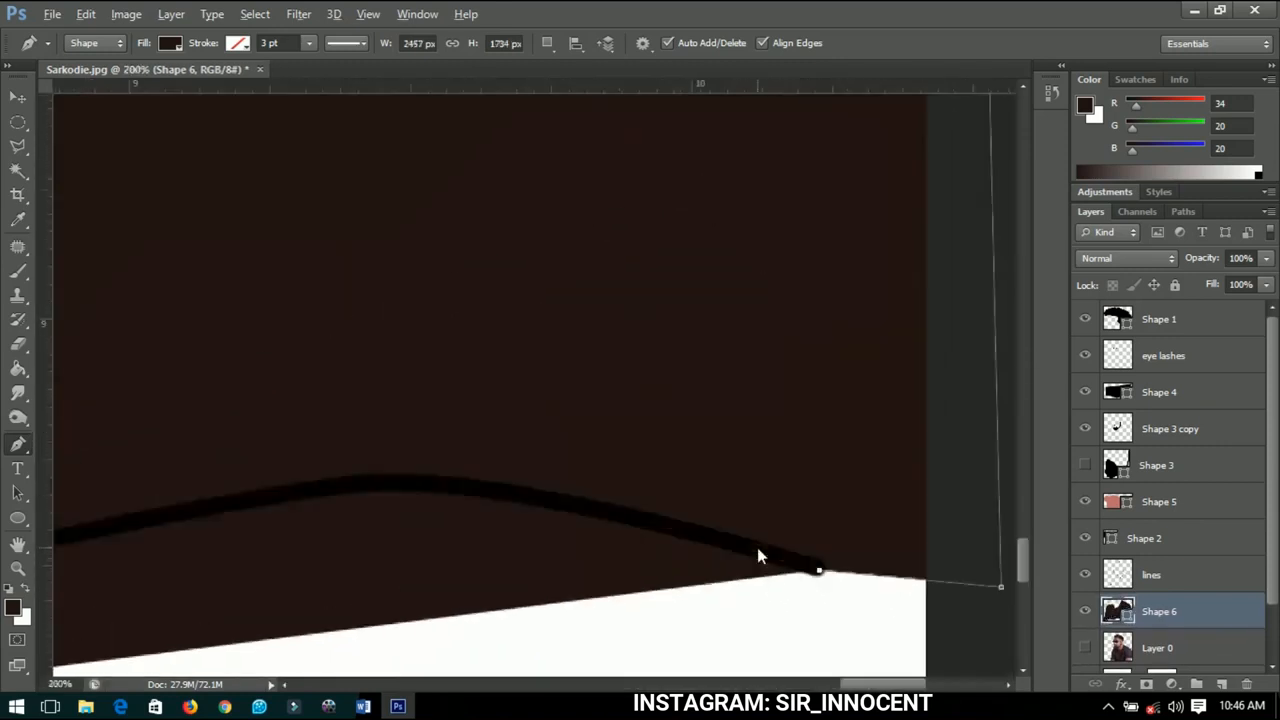
Trace the right sleeve's hem and inner arm line, and close the T-shirt shape below the canvas's lower edge
drag(571, 495, 529, 490)
scroll(778, 422, down, 6)
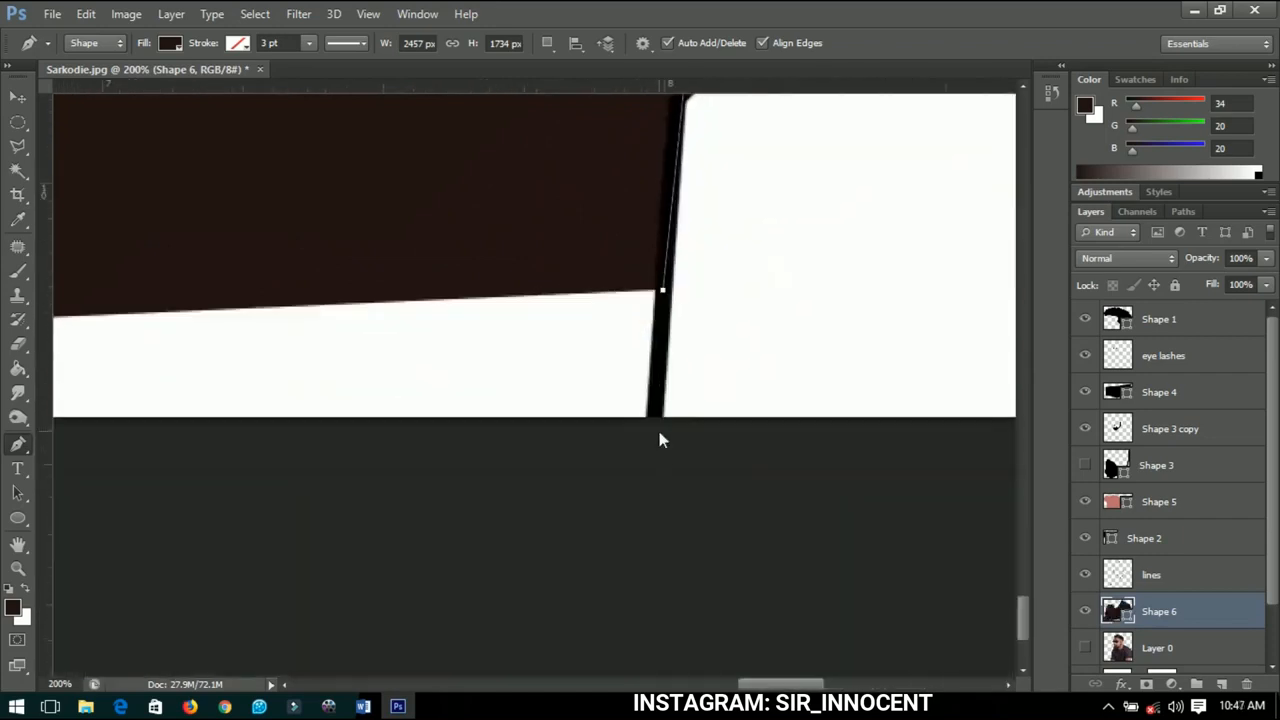
scroll(650, 428, down, 2)
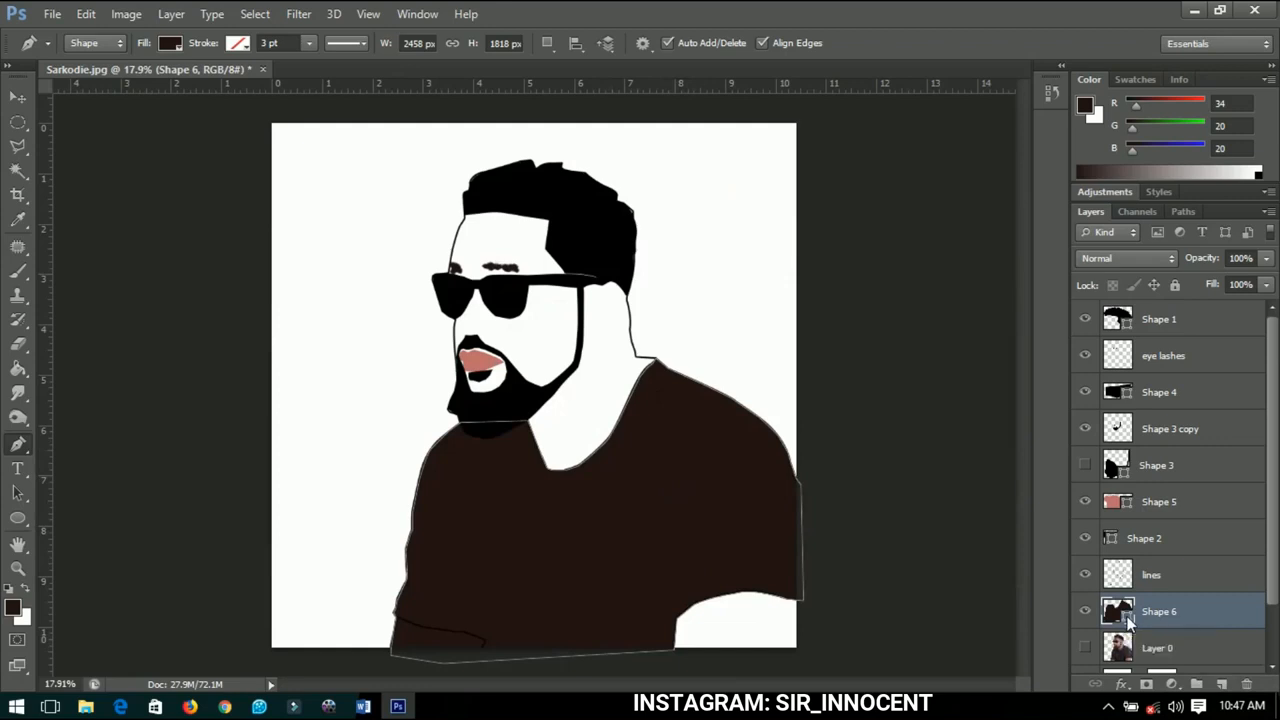
Change the T-shirt shape's fill colour to black (#000000)
double_click(1127, 616)
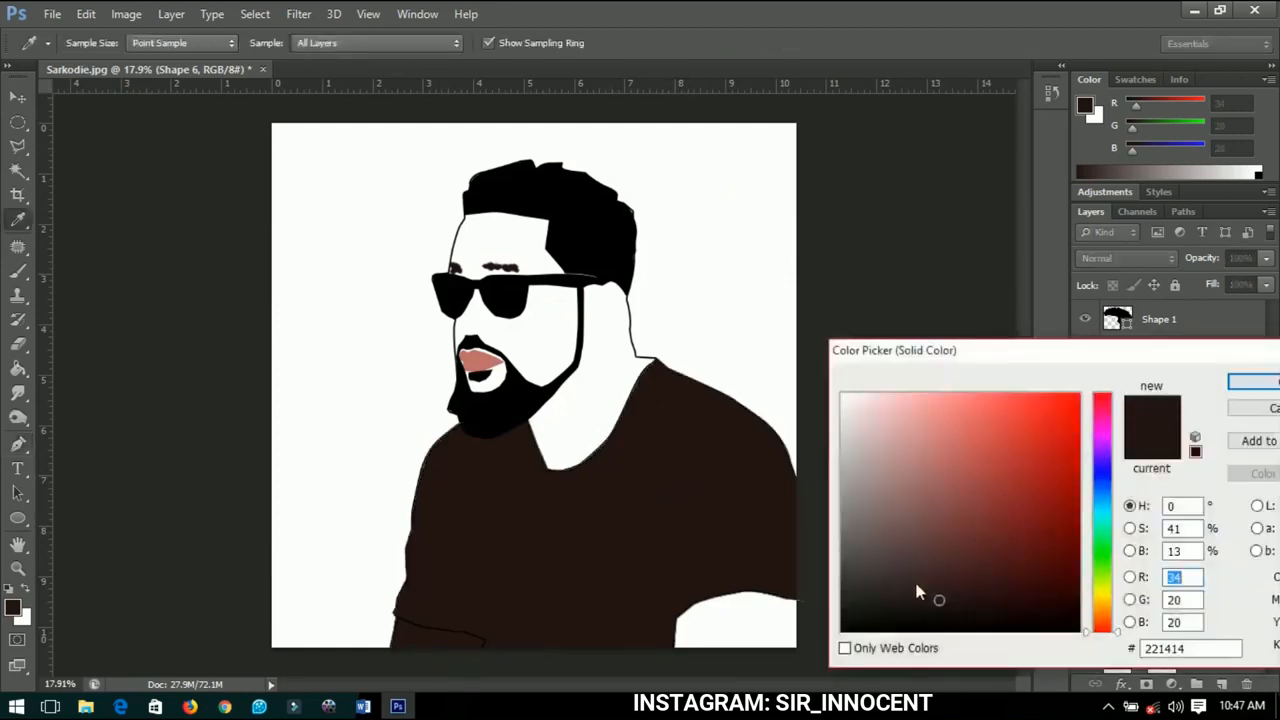
drag(916, 590, 818, 648)
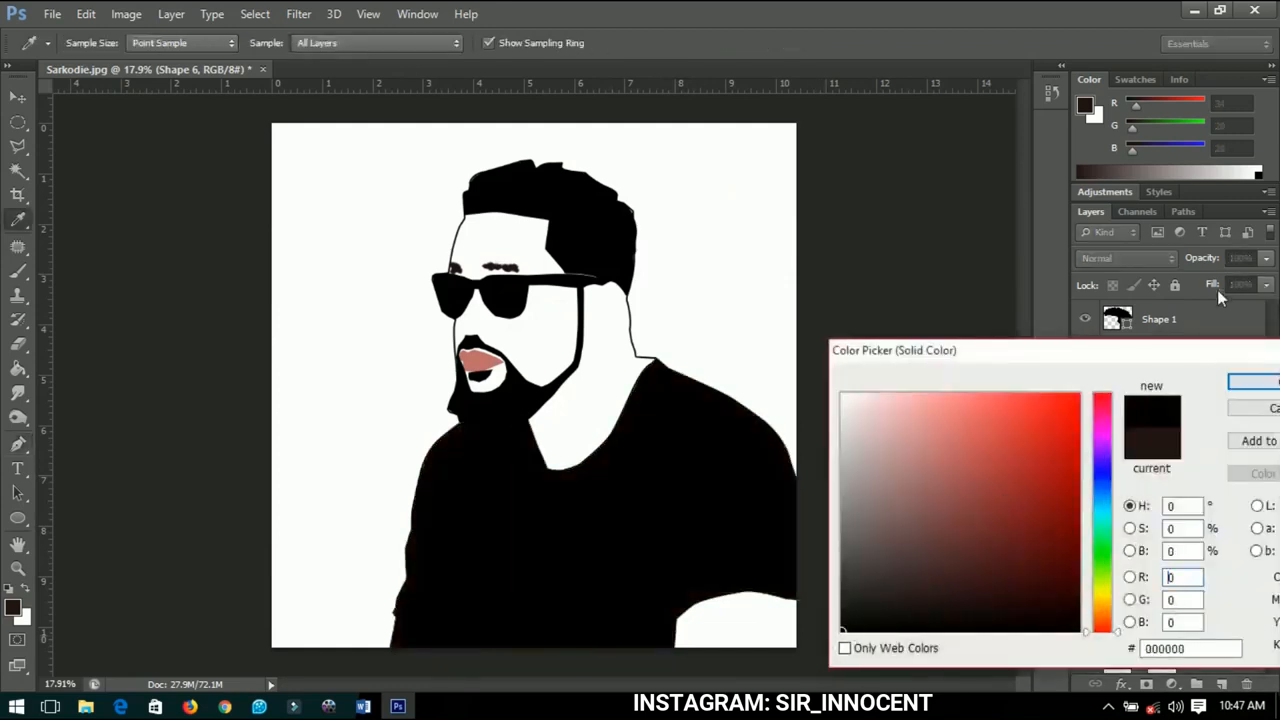
click(1240, 383)
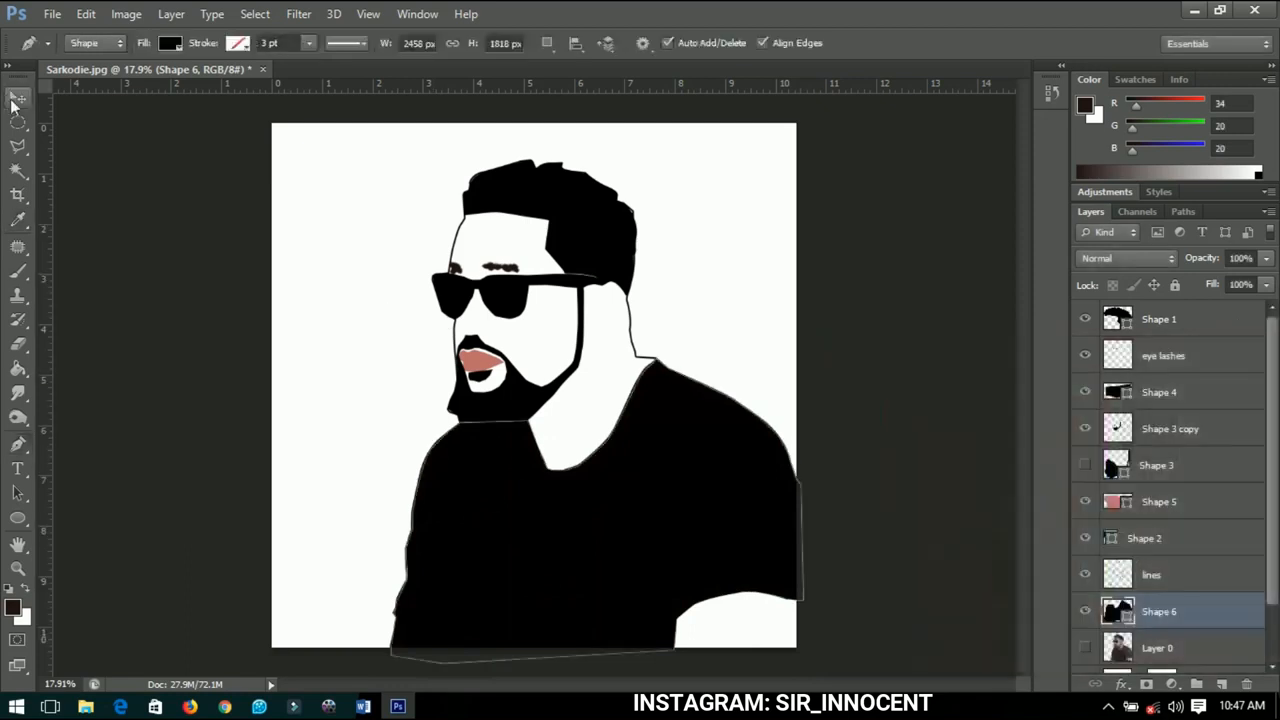
Duplicate the T-shirt shape layer, hide the original, and rasterize the copy
click(16, 99)
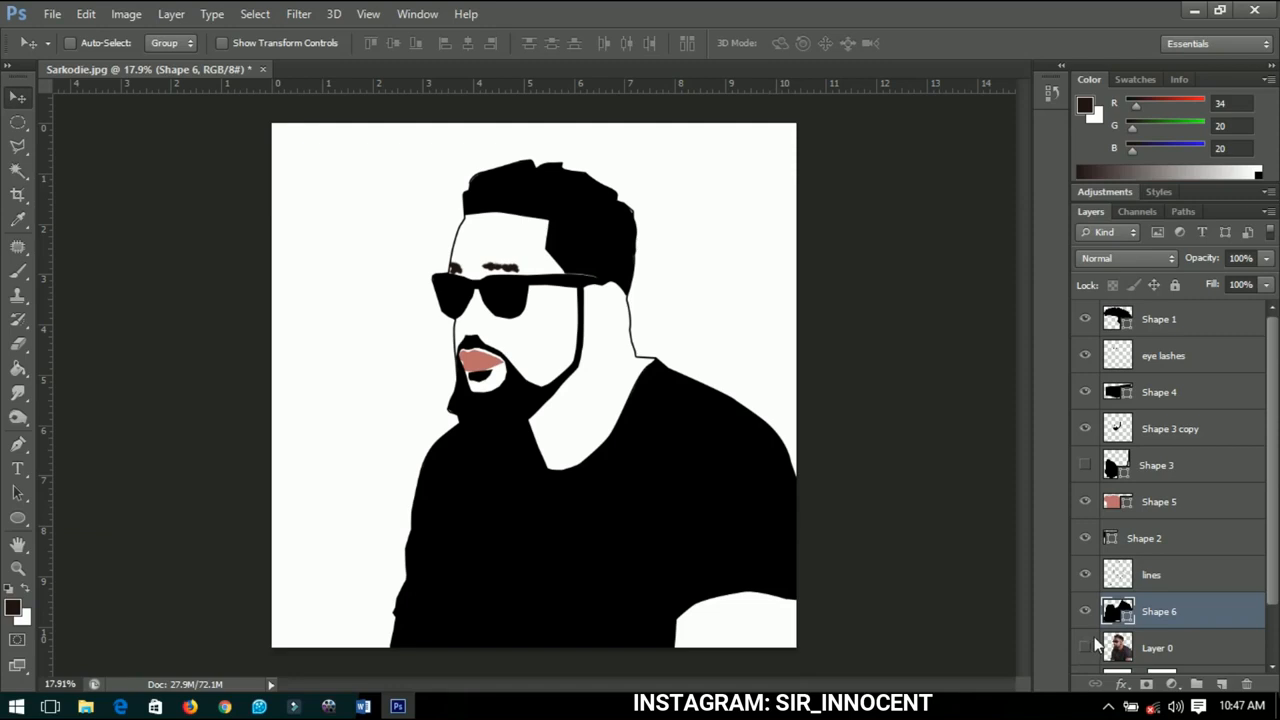
key(ctrl+j)
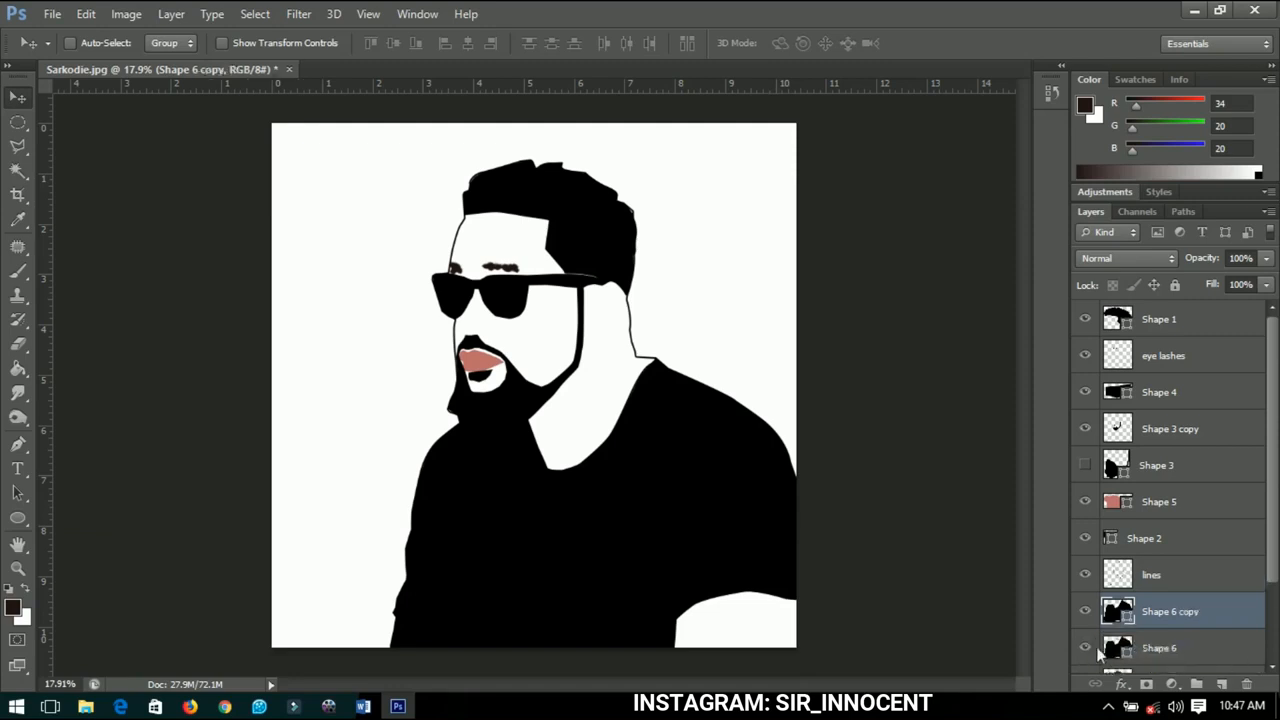
right_click(1166, 600)
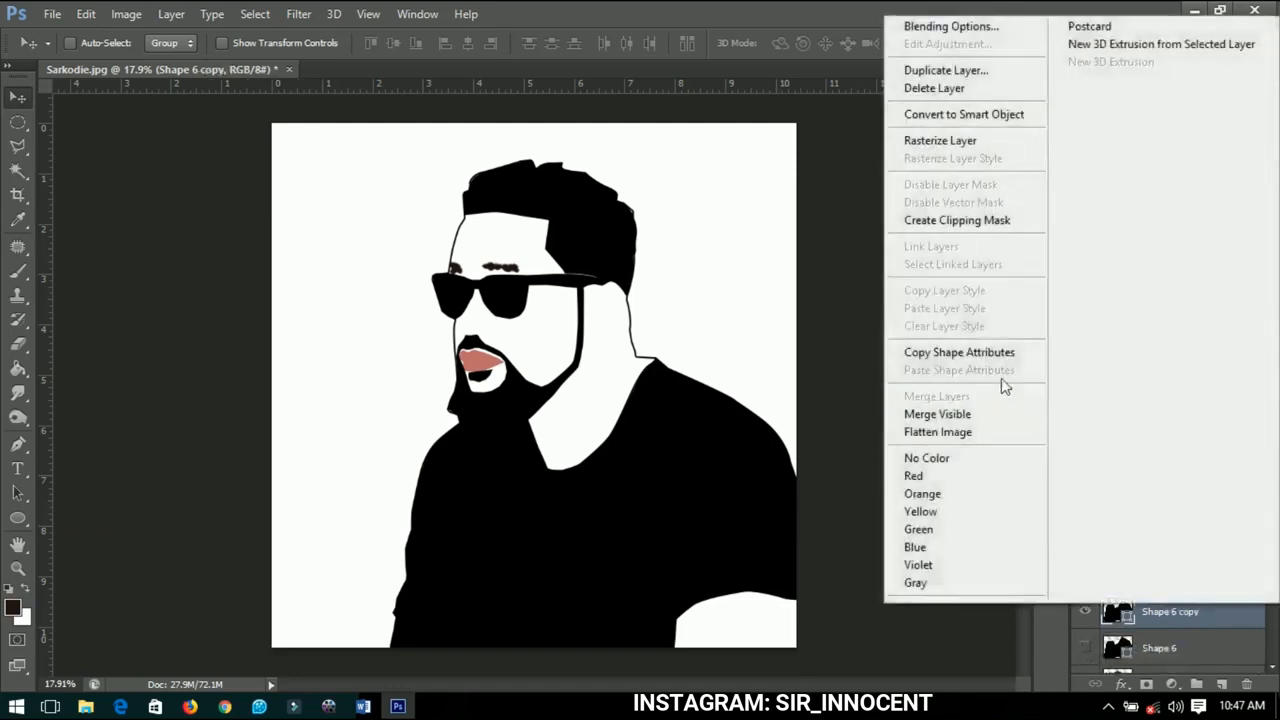
click(950, 143)
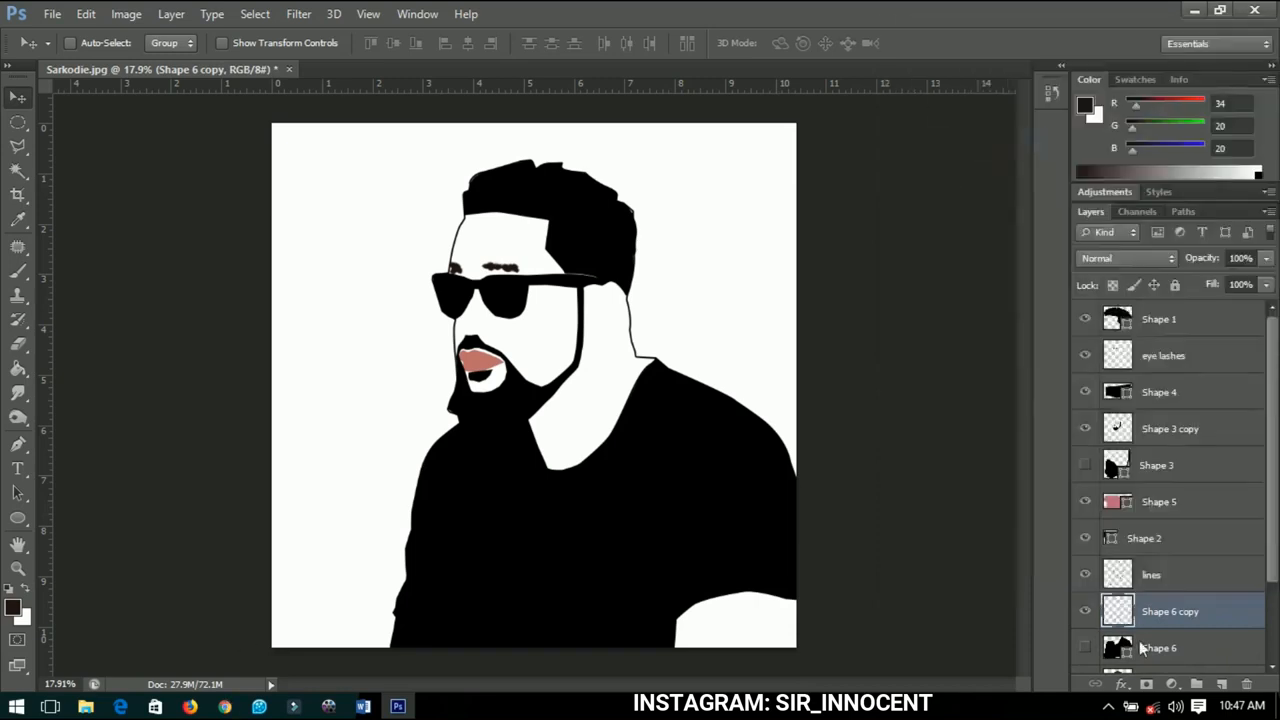
Set the T-shirt copy's opacity to 0% and outline the arm below the left sleeve's hem with a Polygonal Lasso selection
text(0)
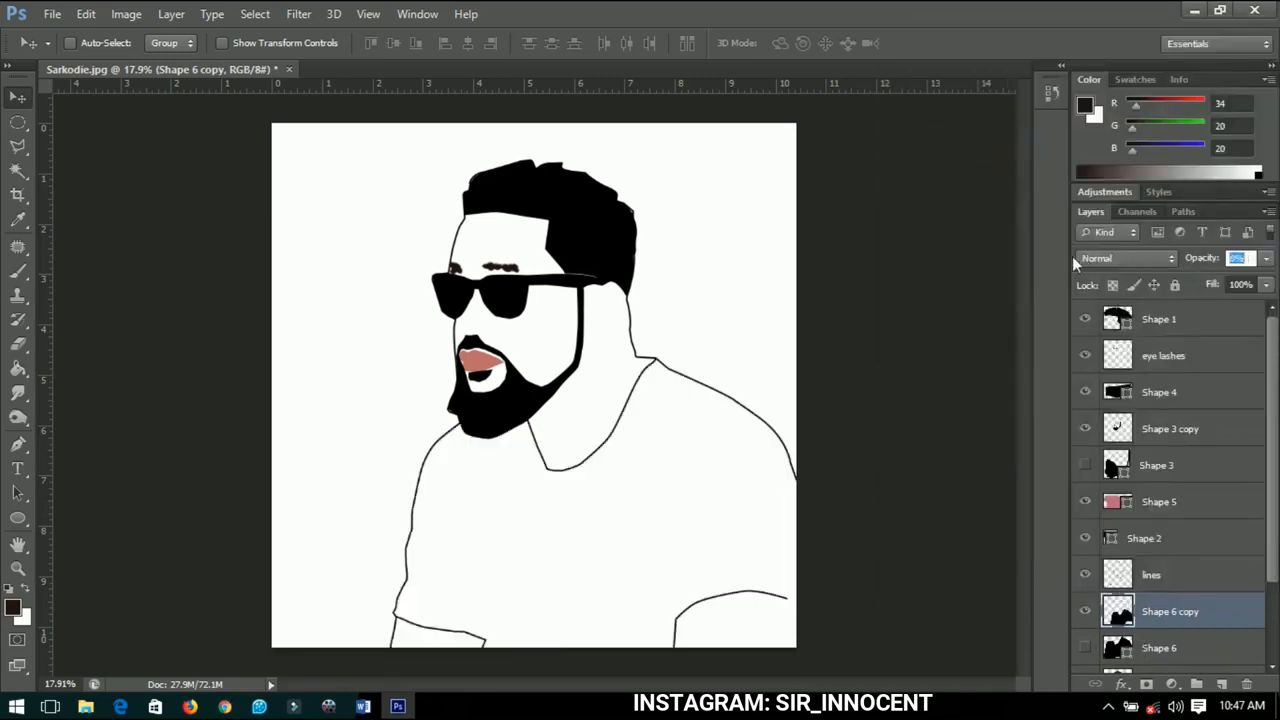
key(Return)
scroll(416, 641, up, 2)
scroll(491, 514, down, 3)
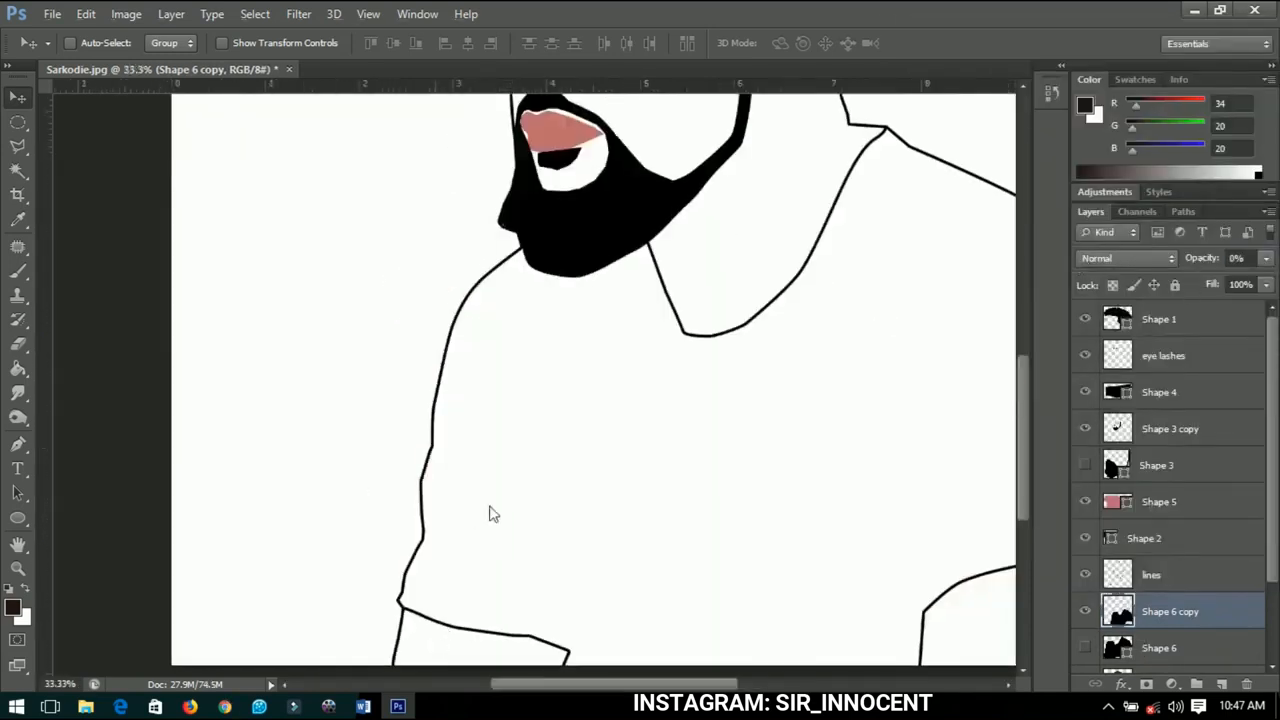
scroll(500, 500, up, 2)
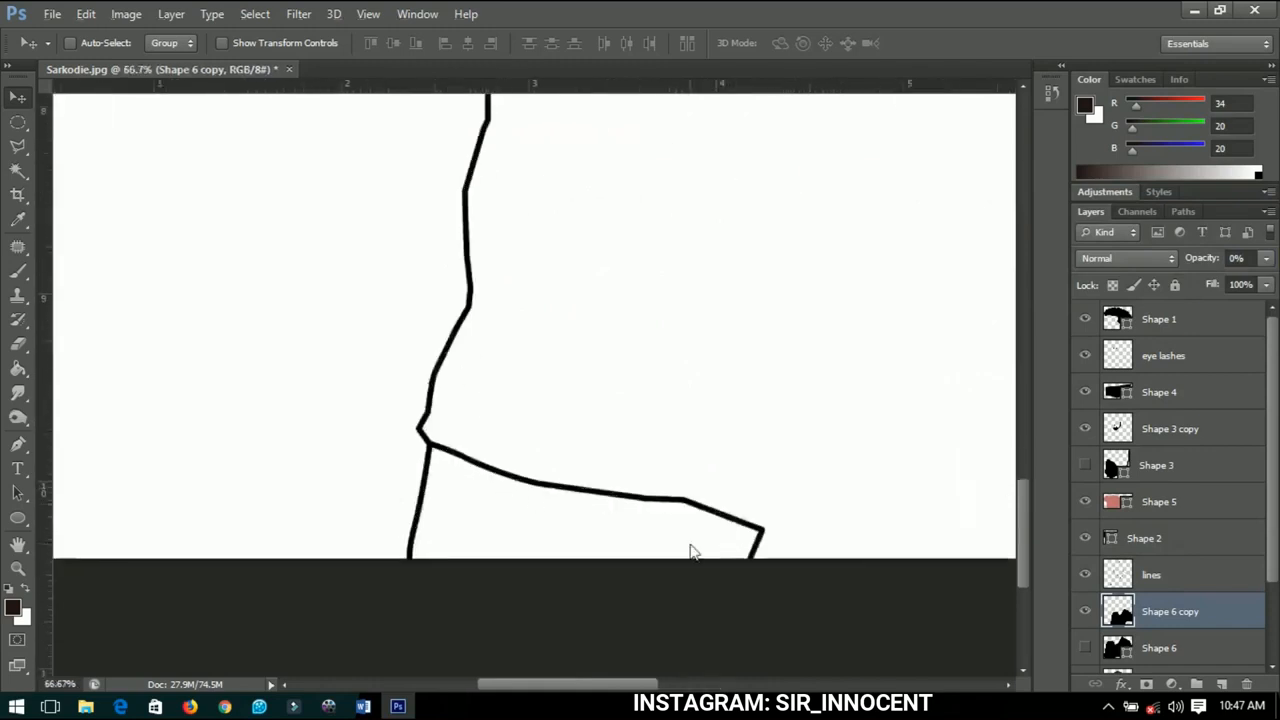
scroll(423, 540, left, 3)
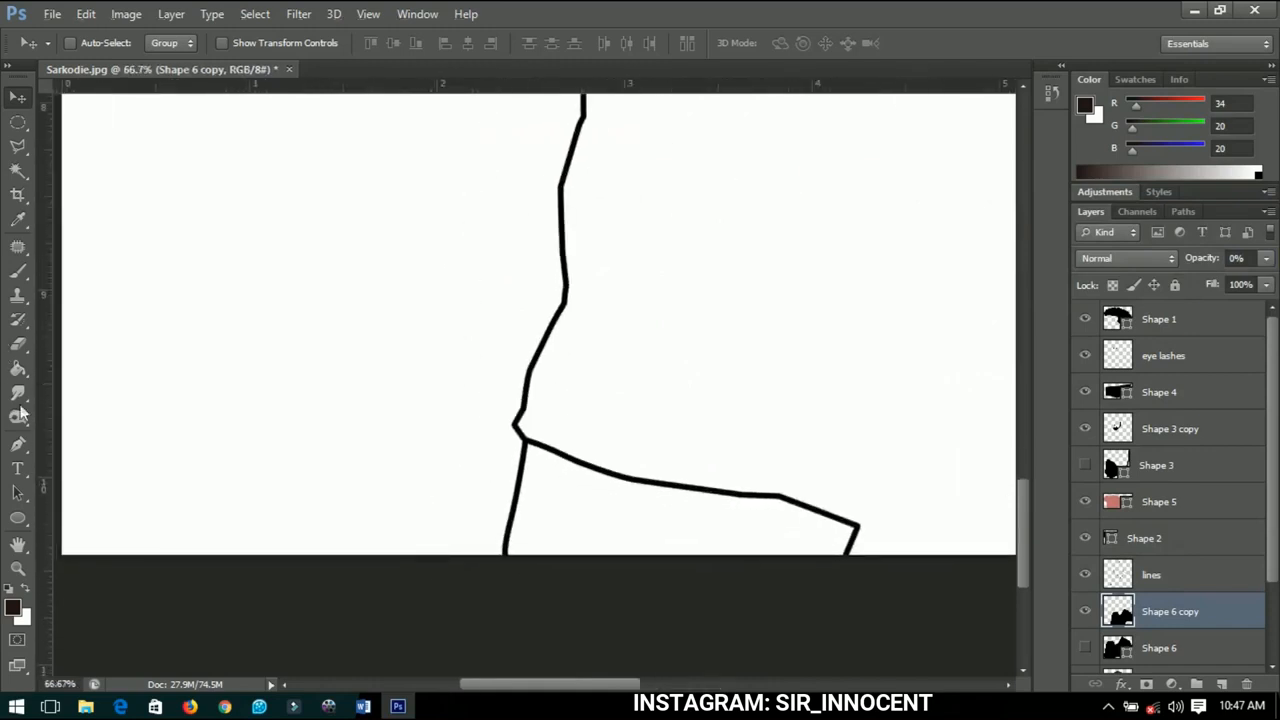
click(18, 145)
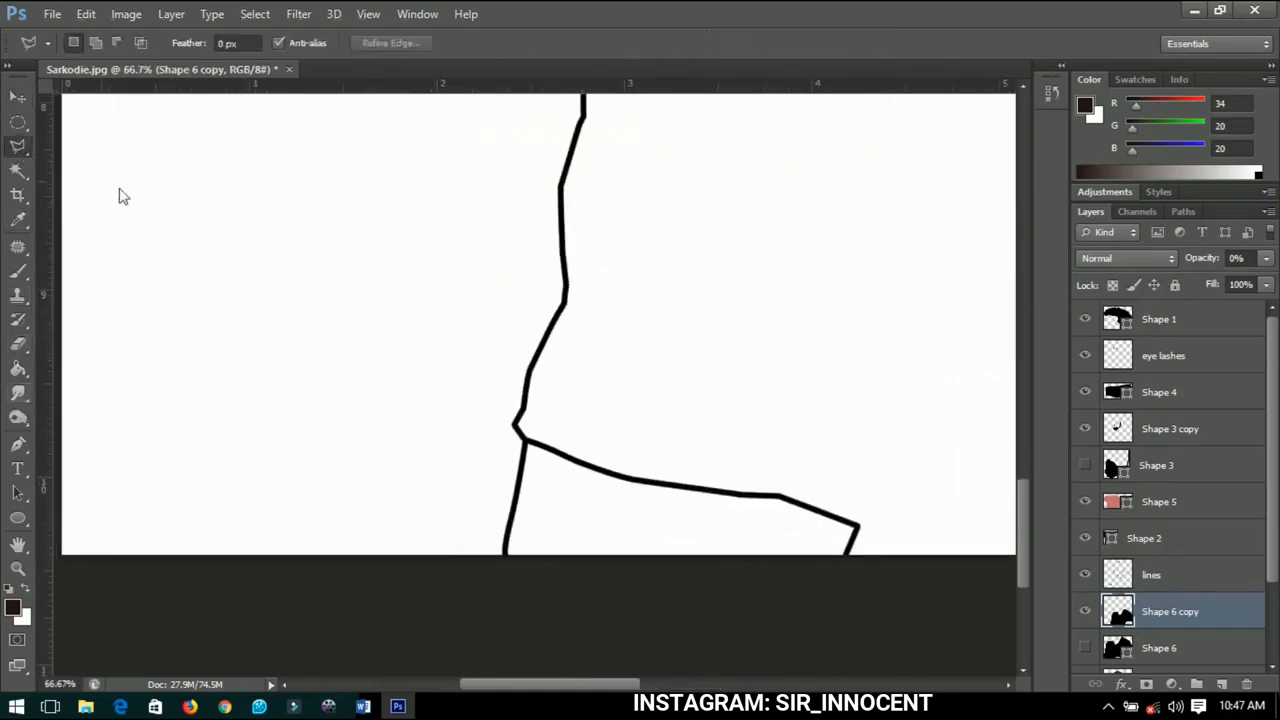
click(525, 441)
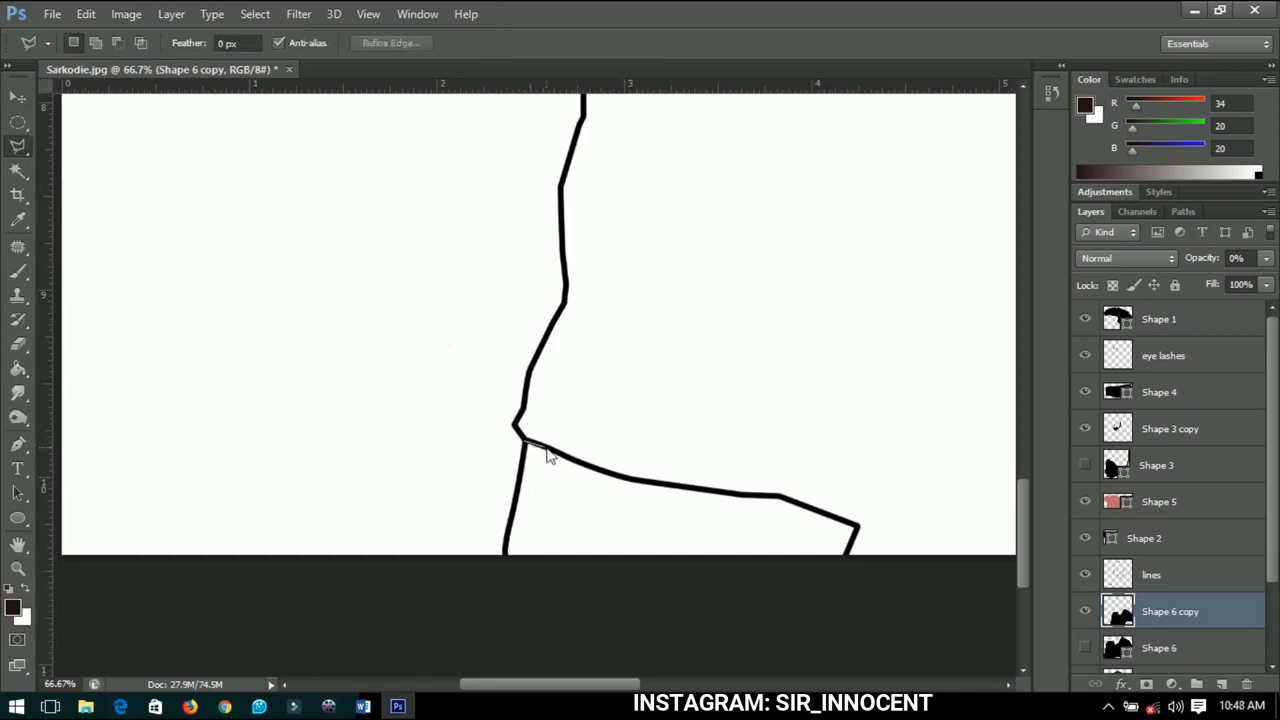
click(640, 482)
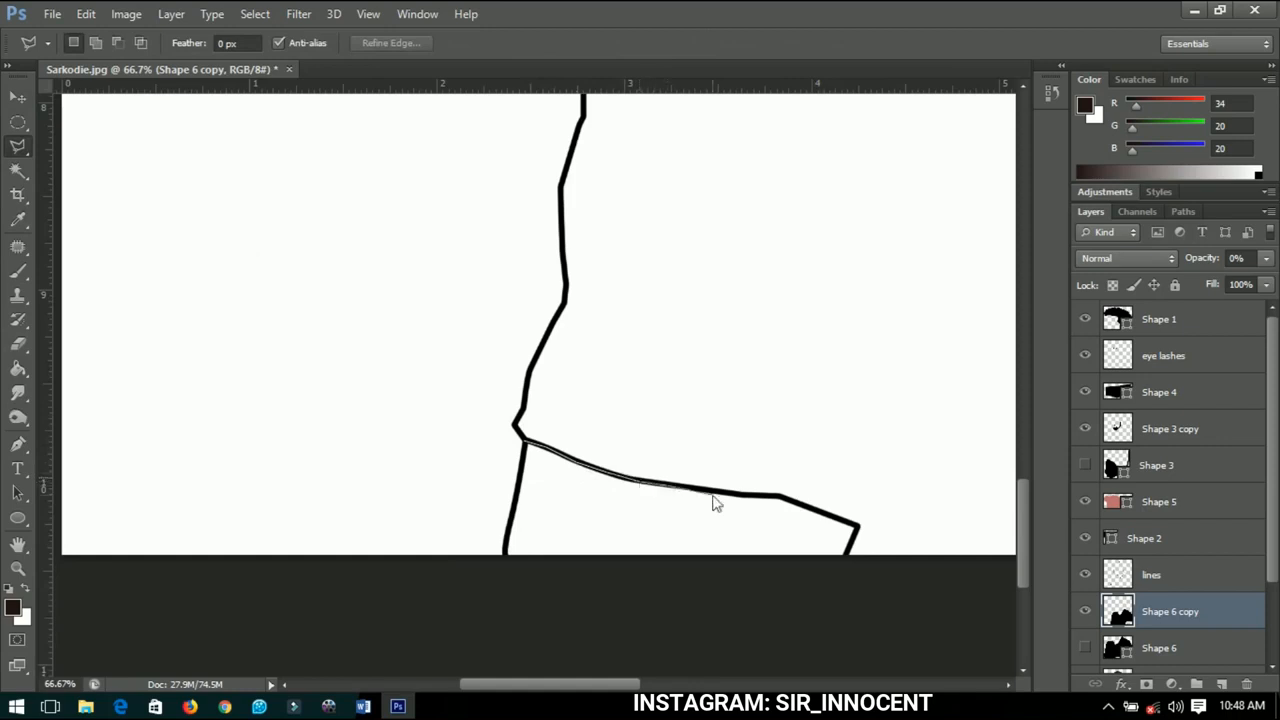
click(783, 497)
click(856, 525)
click(476, 614)
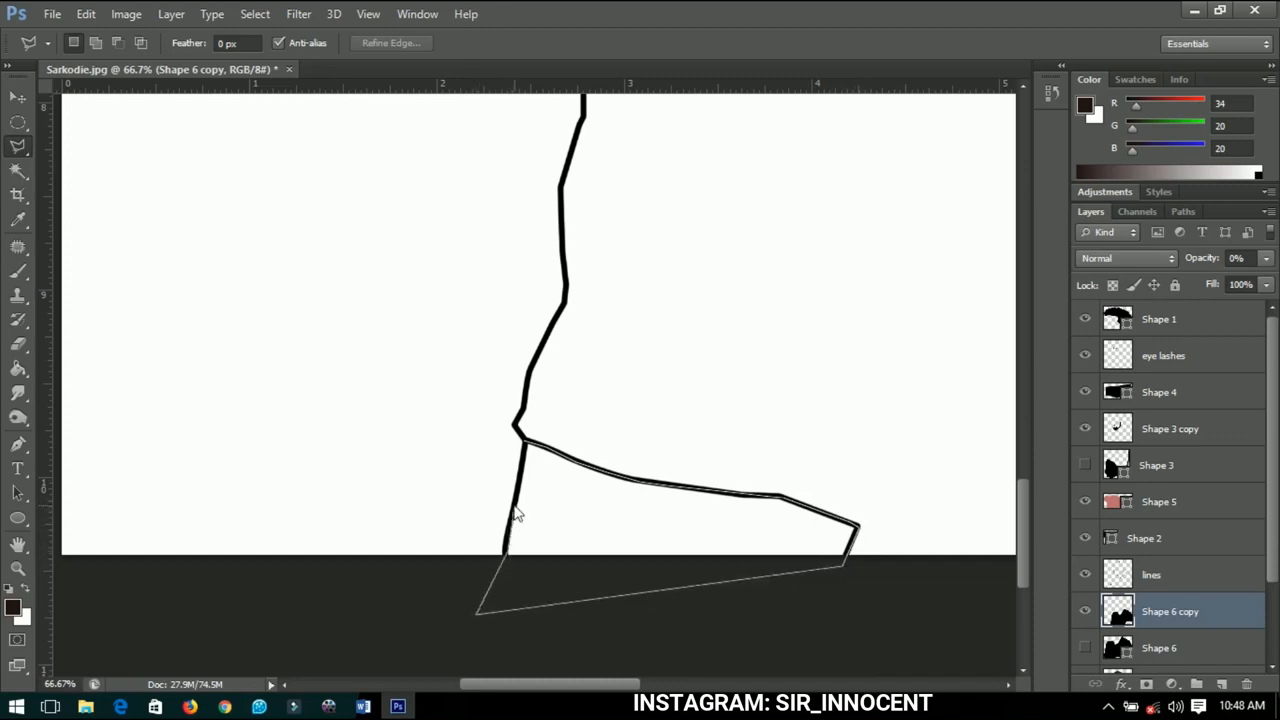
click(525, 443)
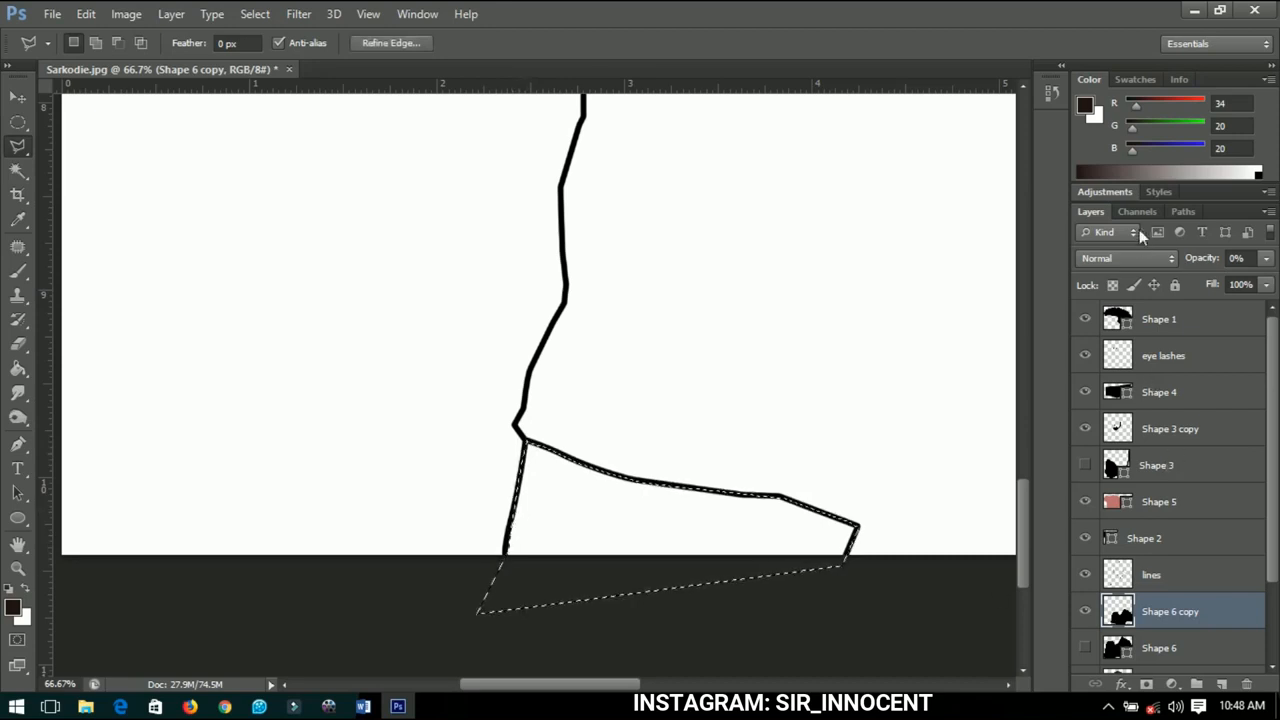
Restore the T-shirt copy's opacity to 100%, delete the selected arm area from it, and deselect
drag(1203, 259, 1278, 262)
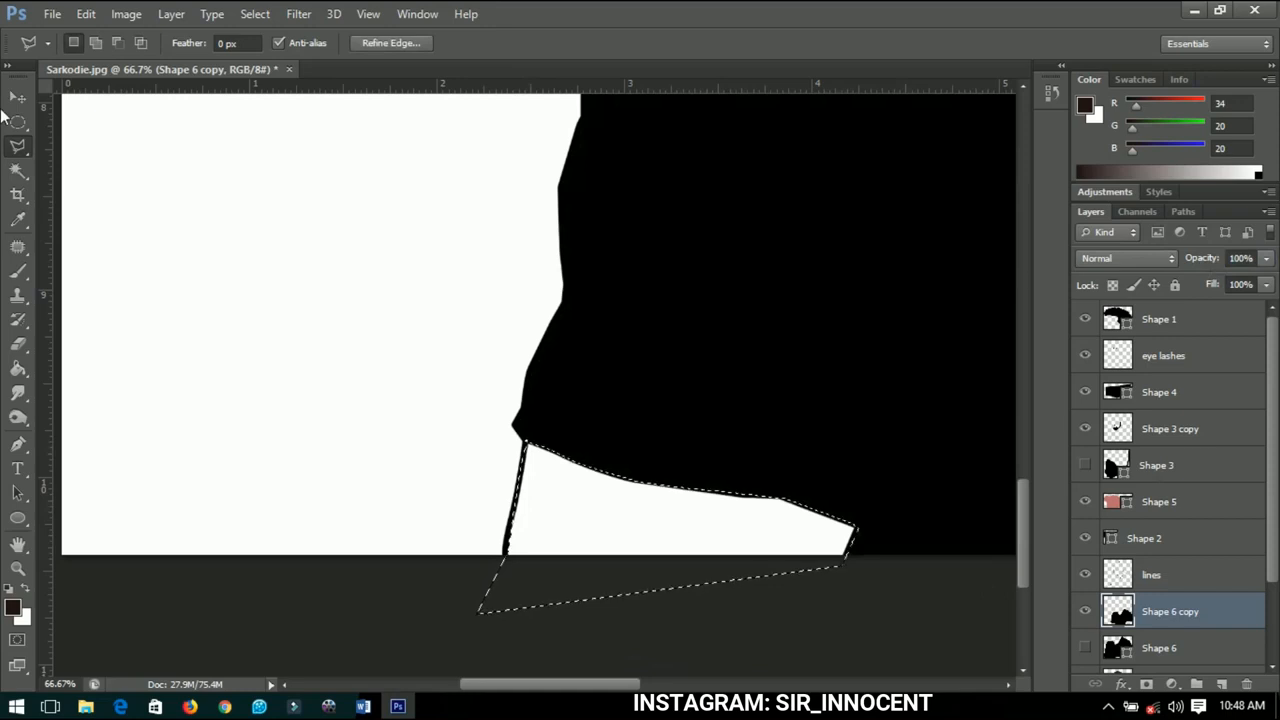
key(ctrl+d)
key(ctrl+0)
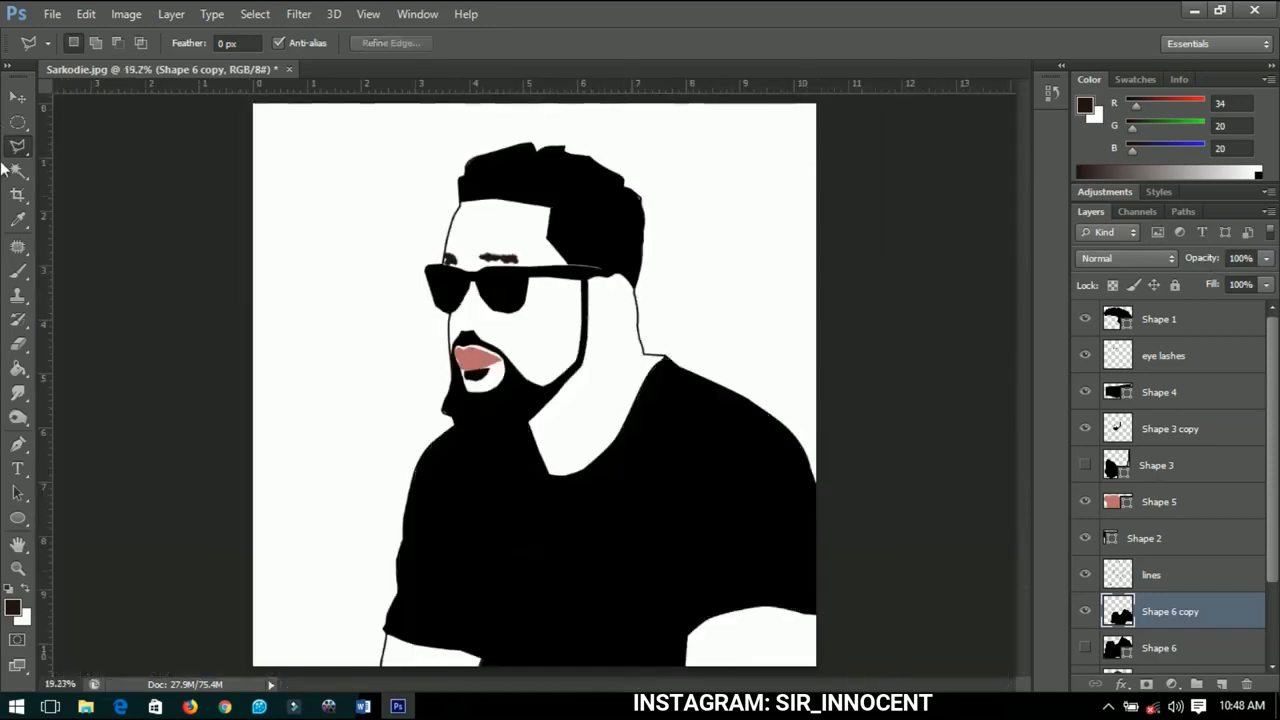
click(17, 96)
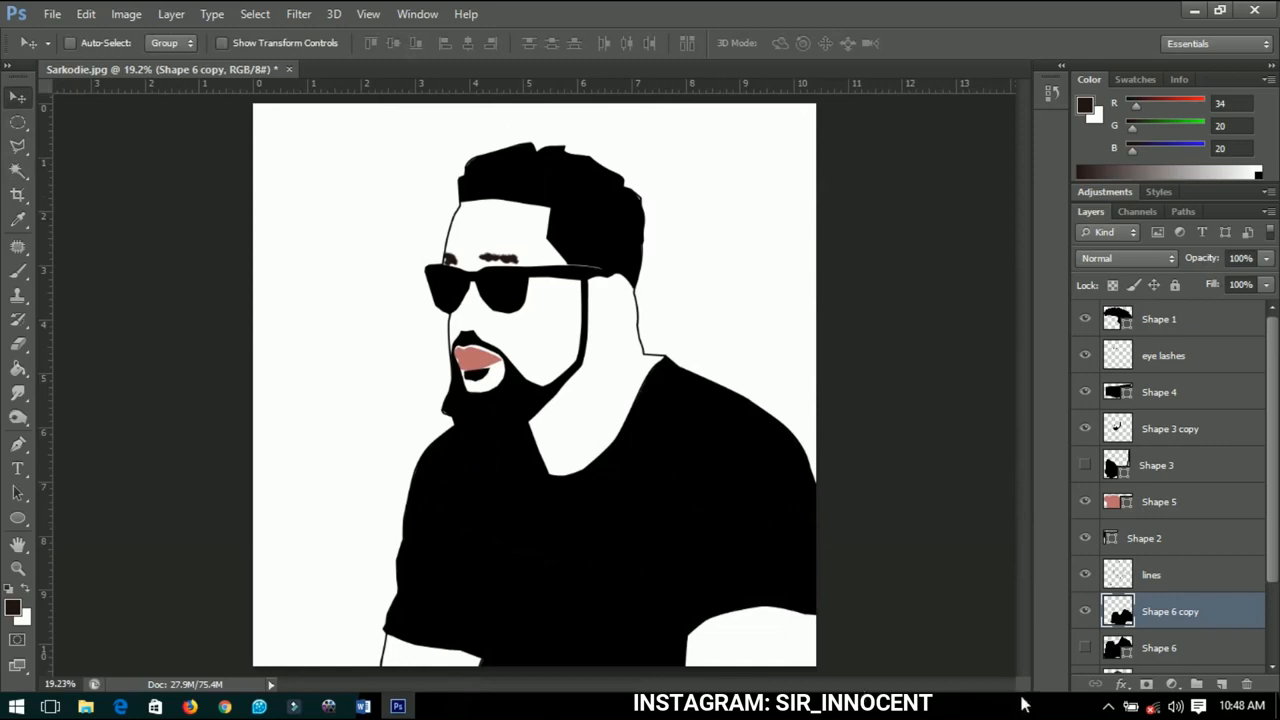
Show the photo on Layer 0 and make Shape 2 the active layer for tracing the ear
scroll(1258, 508, down, 3)
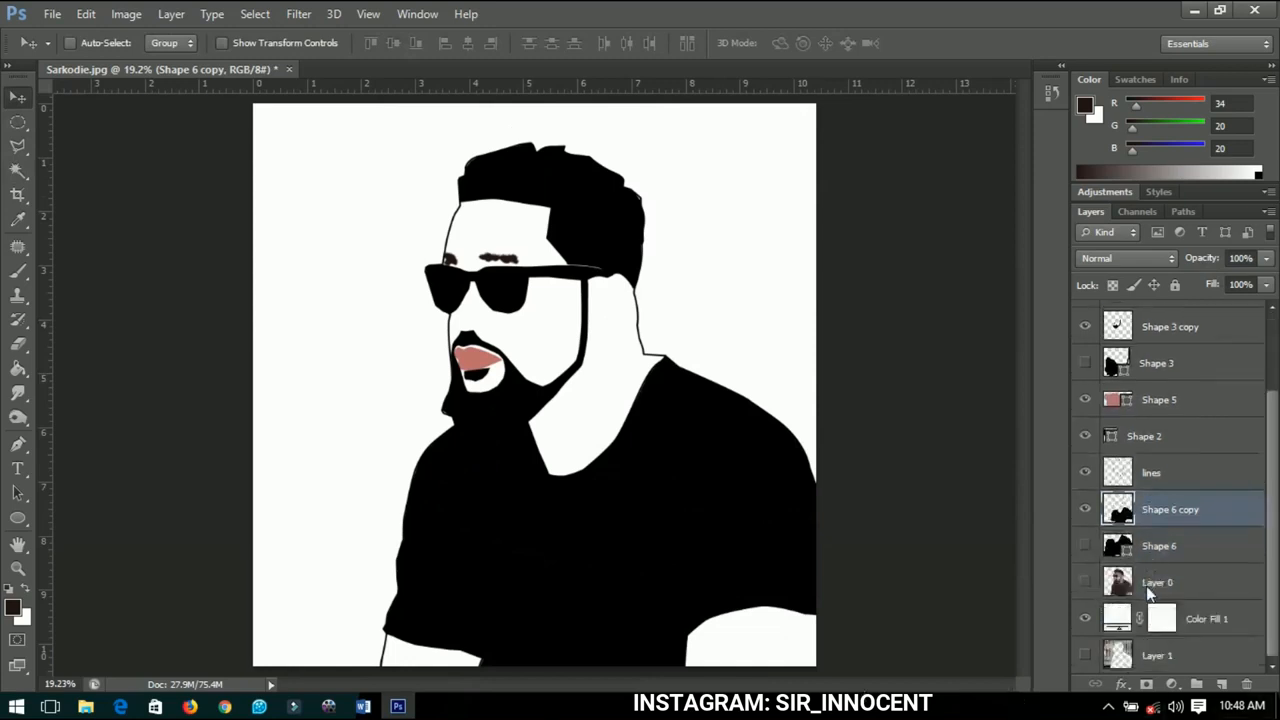
click(1085, 582)
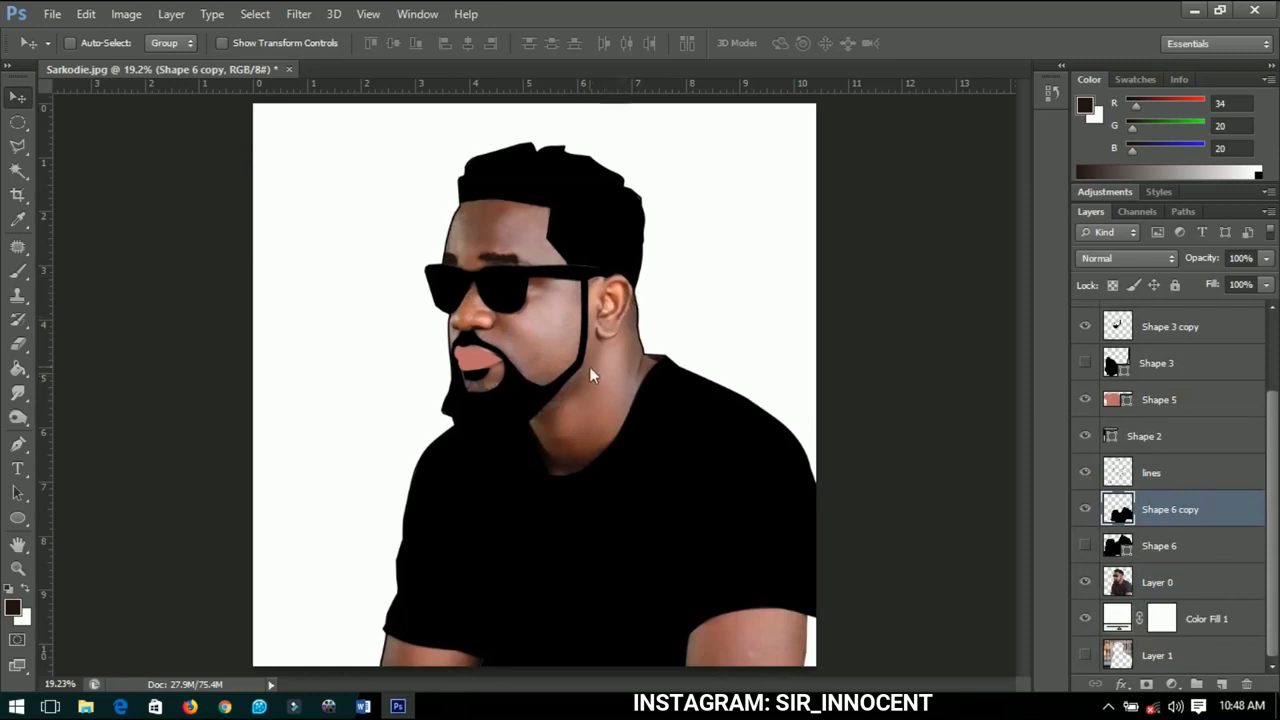
scroll(589, 366, up, 5)
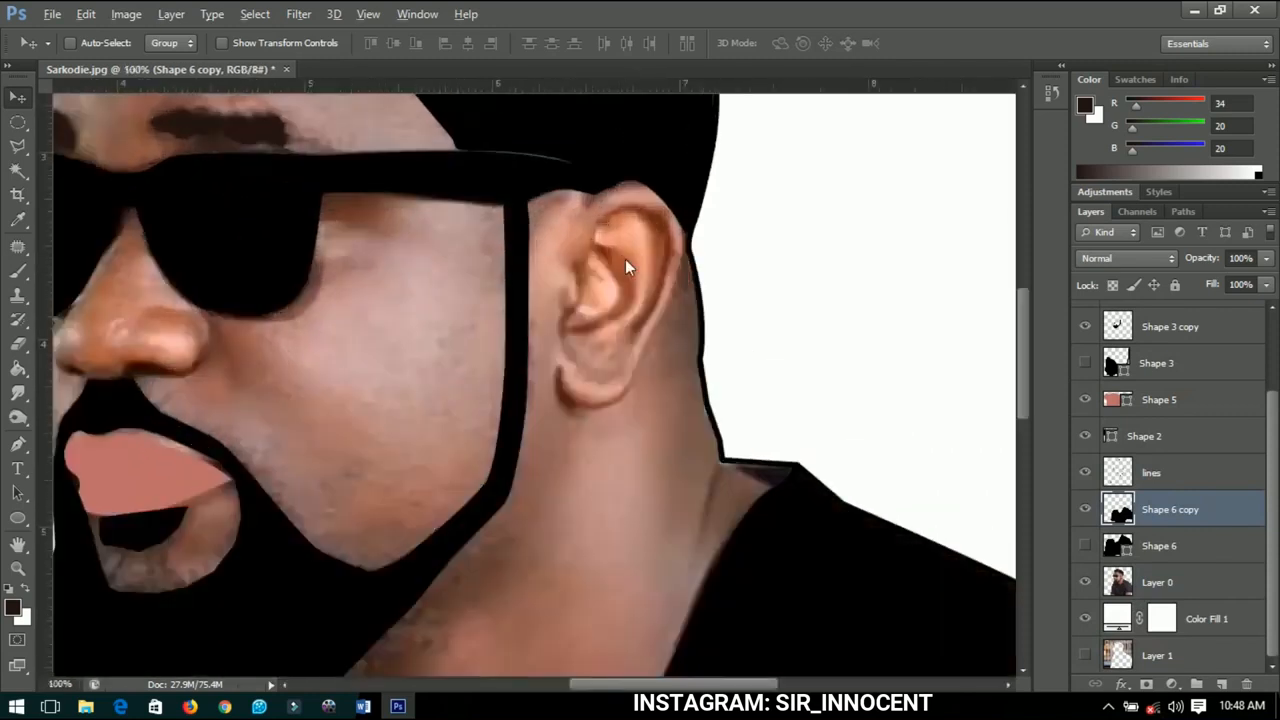
scroll(625, 259, up, 2)
scroll(1212, 535, up, 3)
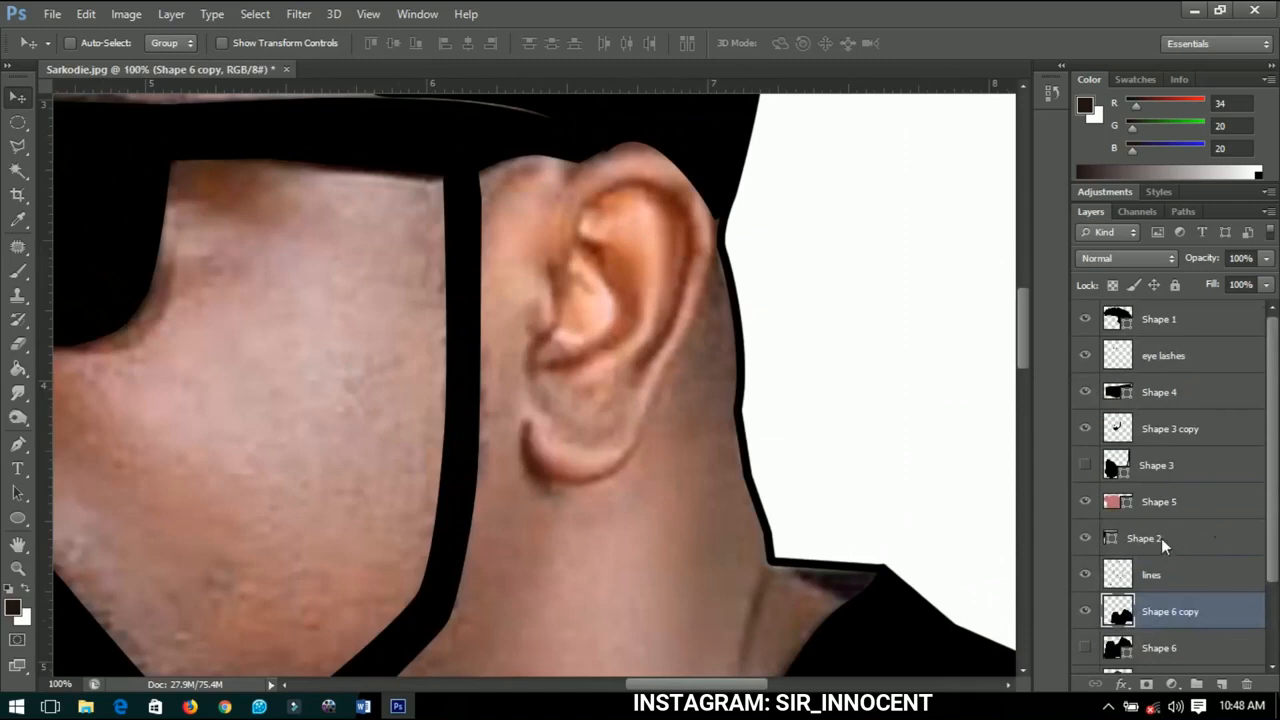
click(1161, 538)
scroll(600, 197, up, 1)
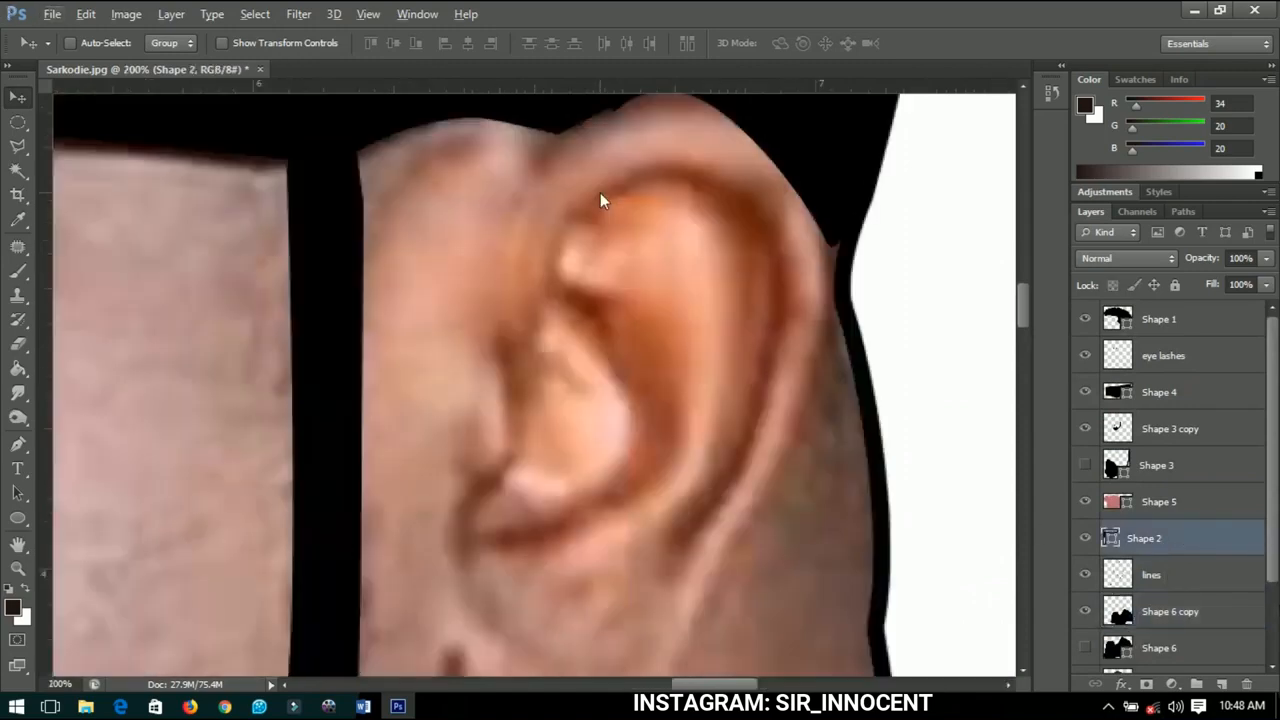
drag(669, 246, 619, 250)
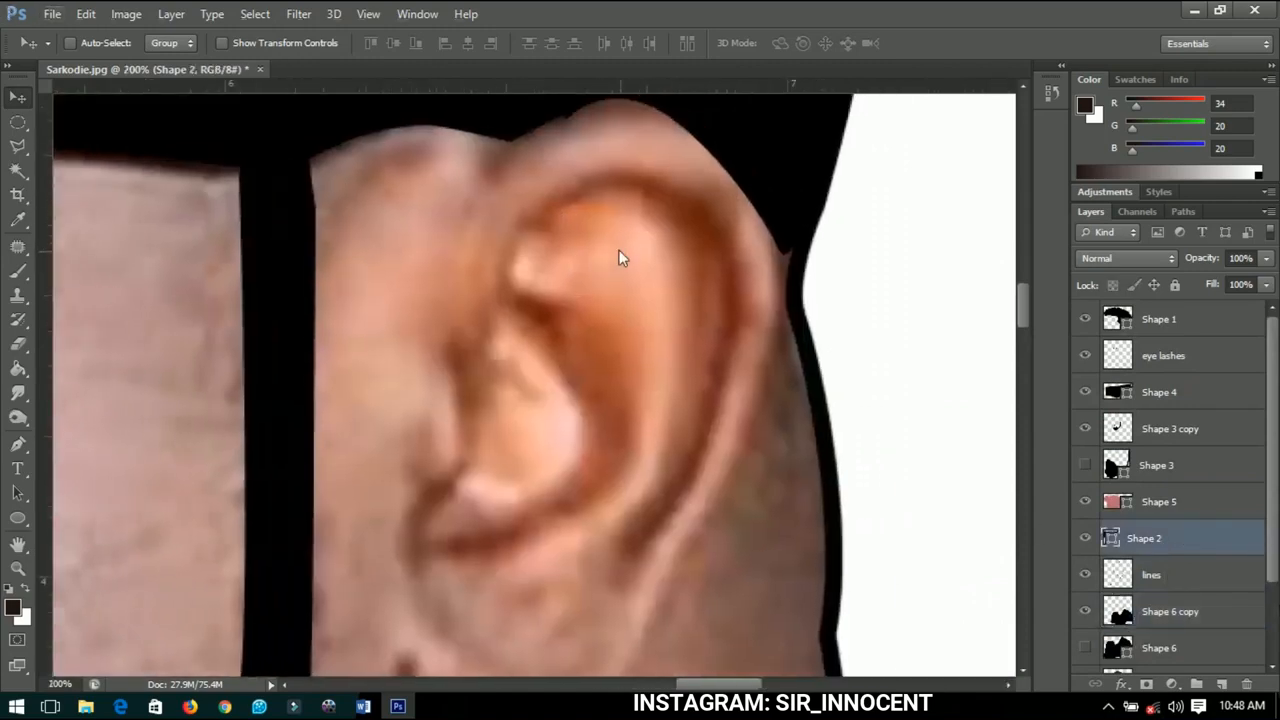
Trace the outer edge of the ear's dark rim fold with a new Pen shape, from its upper start to its lower end
click(18, 444)
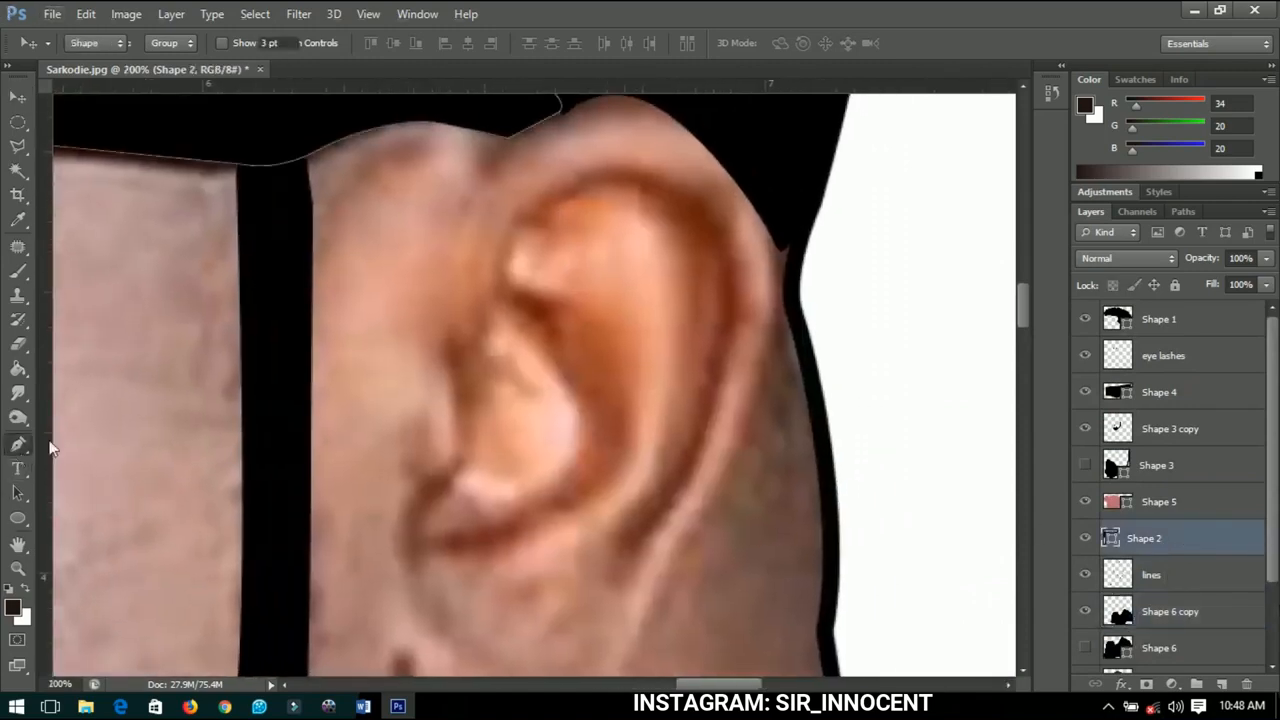
click(525, 214)
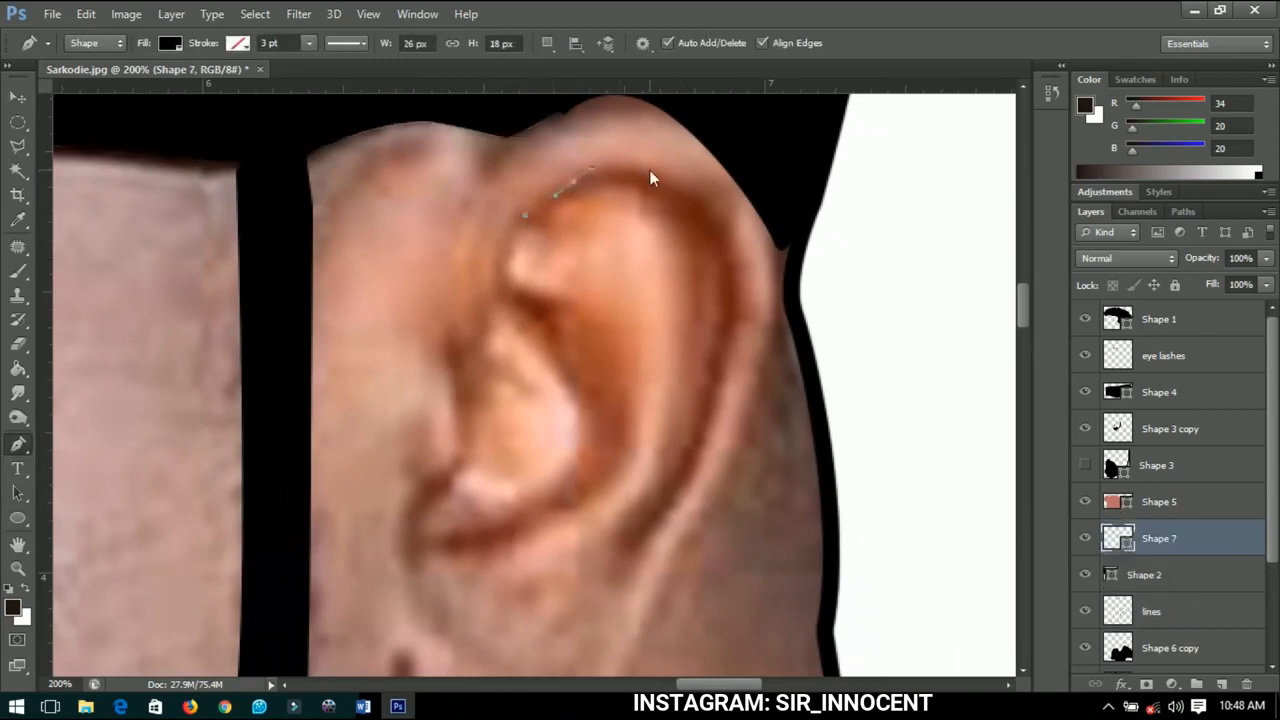
drag(670, 181, 703, 201)
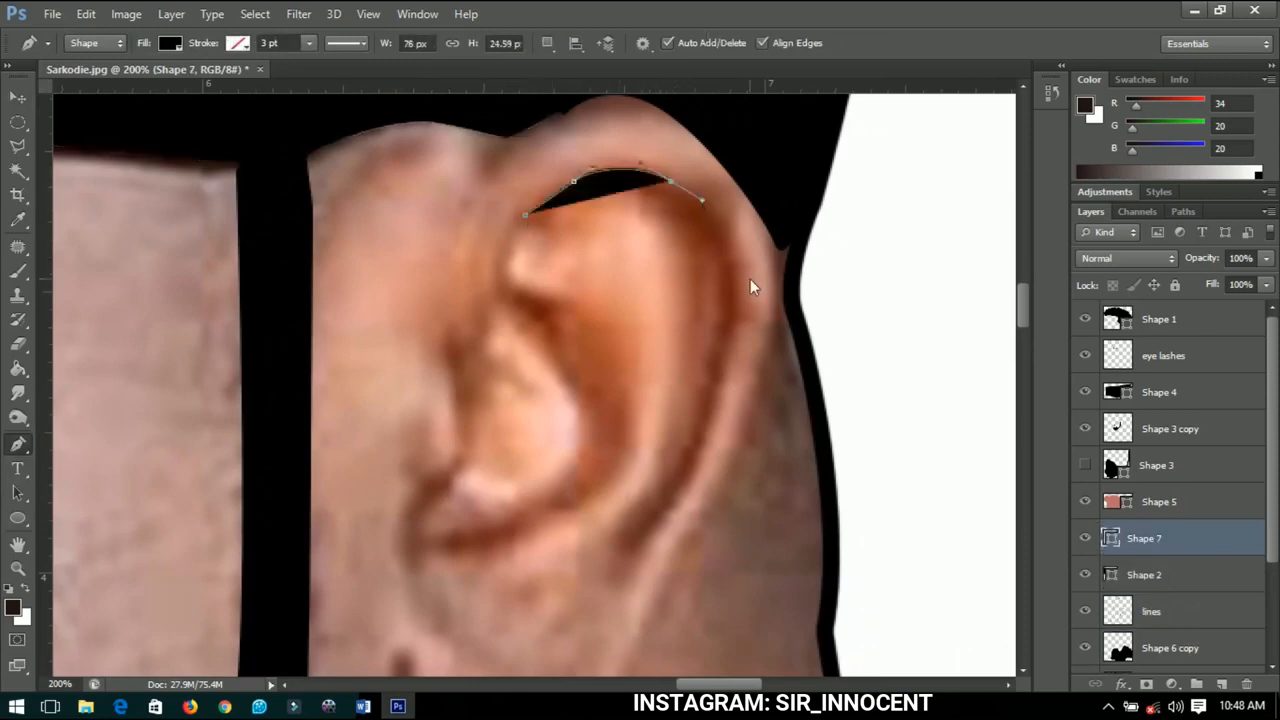
drag(736, 323, 724, 366)
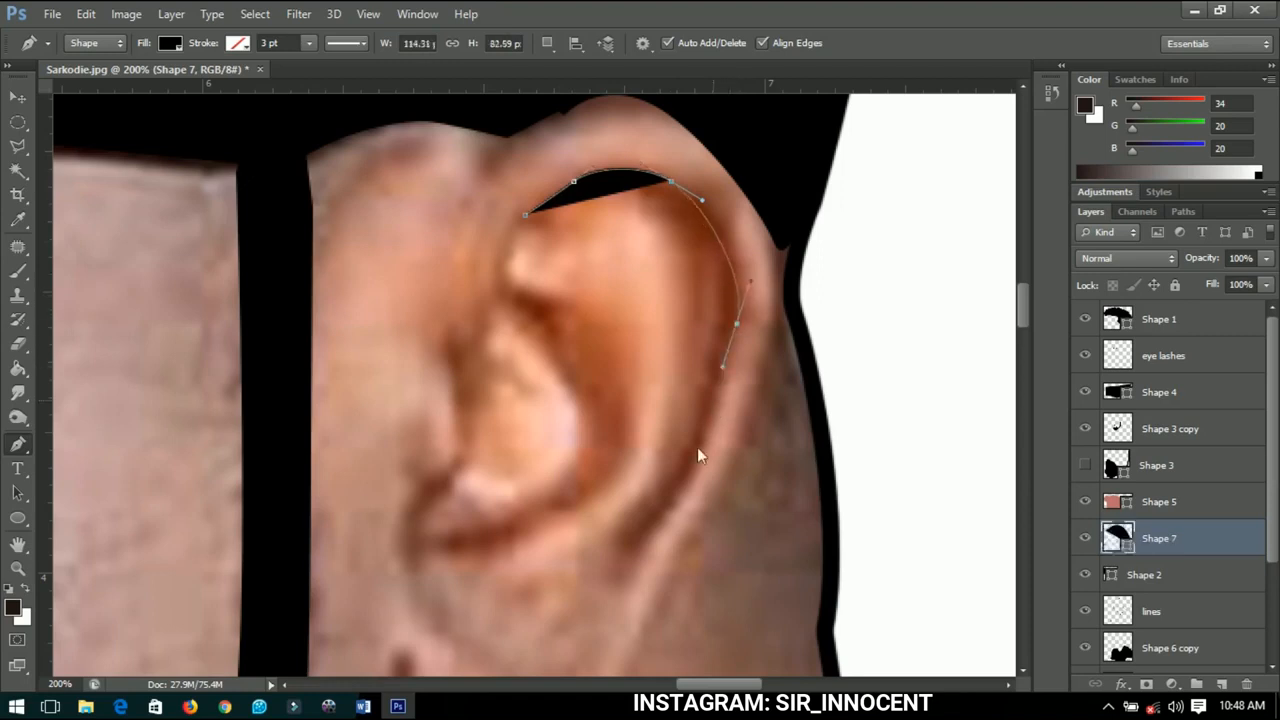
drag(648, 533, 619, 554)
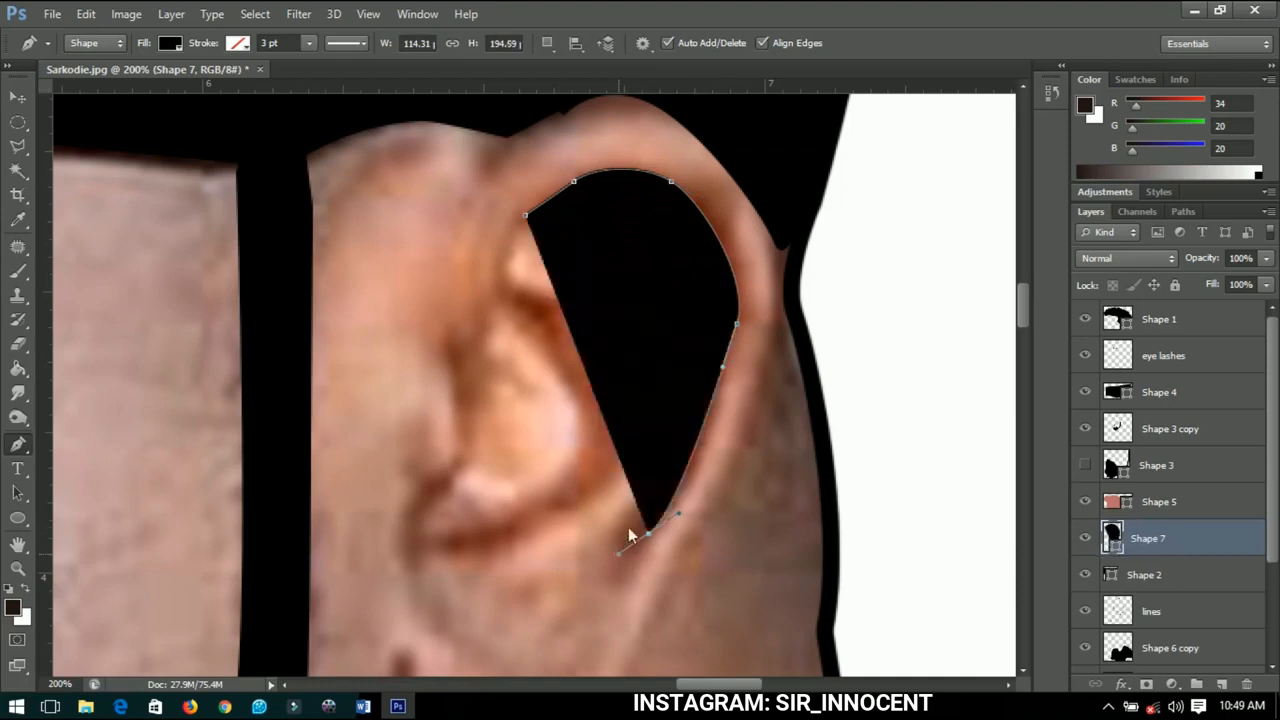
Set the ear rim shape's opacity to 0% and close it along the fold's inner edge
key(0)
key(0)
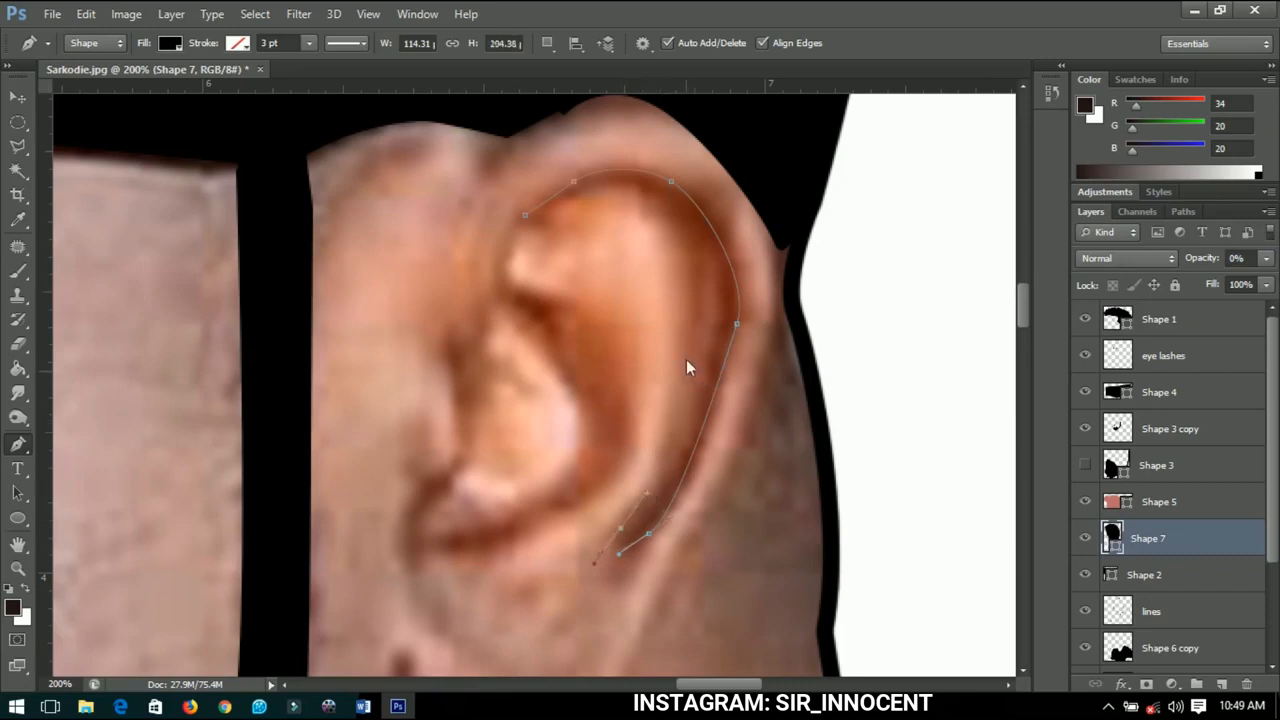
drag(695, 280, 586, 198)
click(522, 217)
Change the ear rim shape's fill to a dark brown sampled from the fold in the photo
double_click(1113, 540)
click(690, 222)
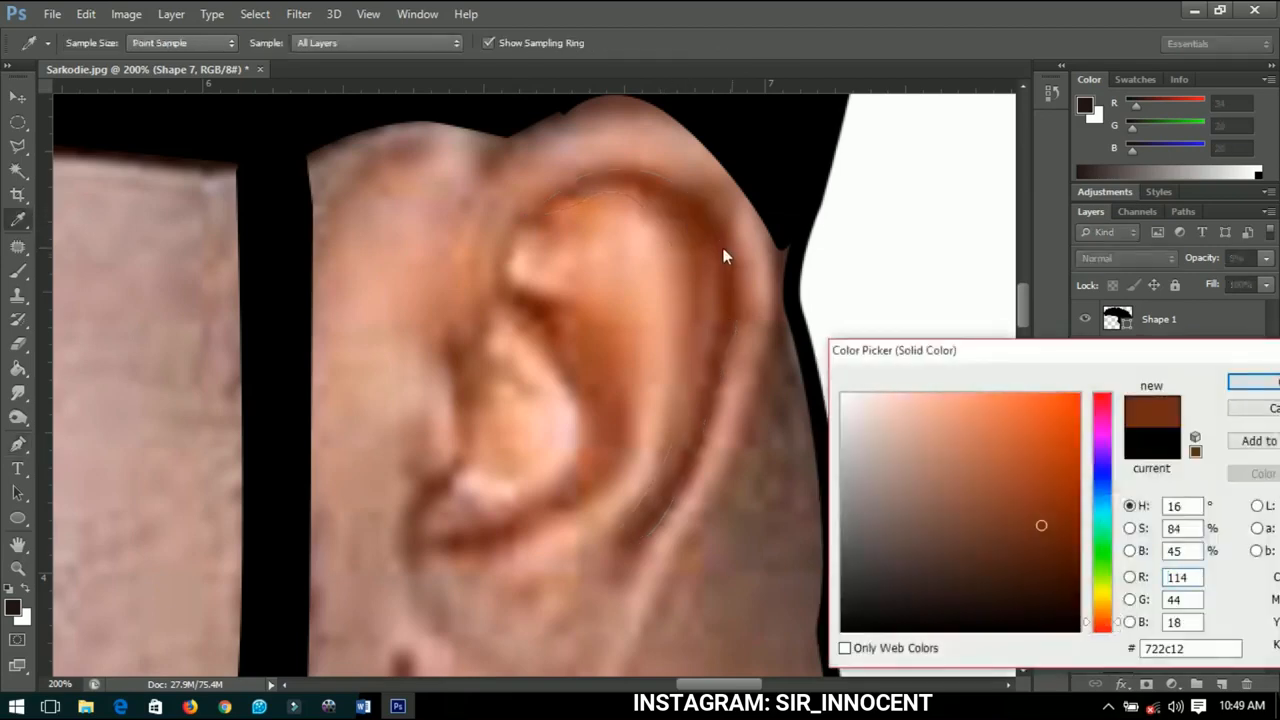
click(1255, 382)
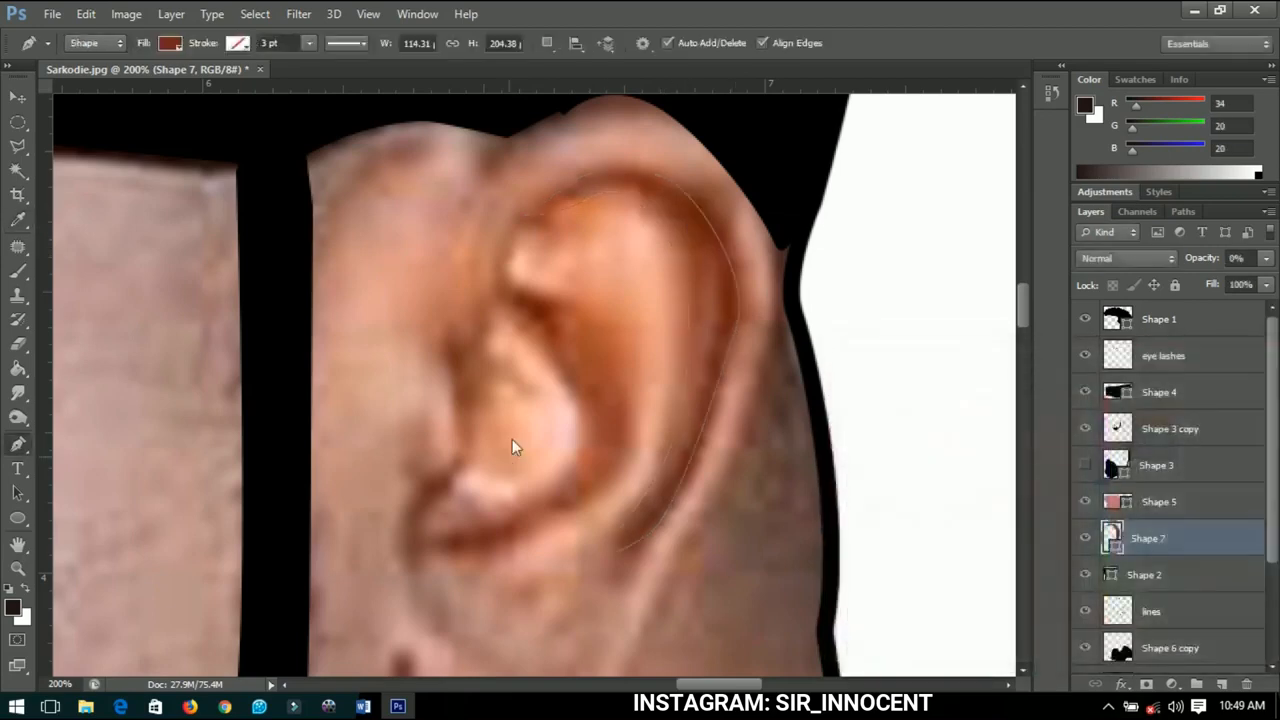
Trace one edge of the ear's inner fold with a new Pen shape, from its upper start down around the bowl
scroll(553, 368, down, 1)
scroll(555, 368, down, 2)
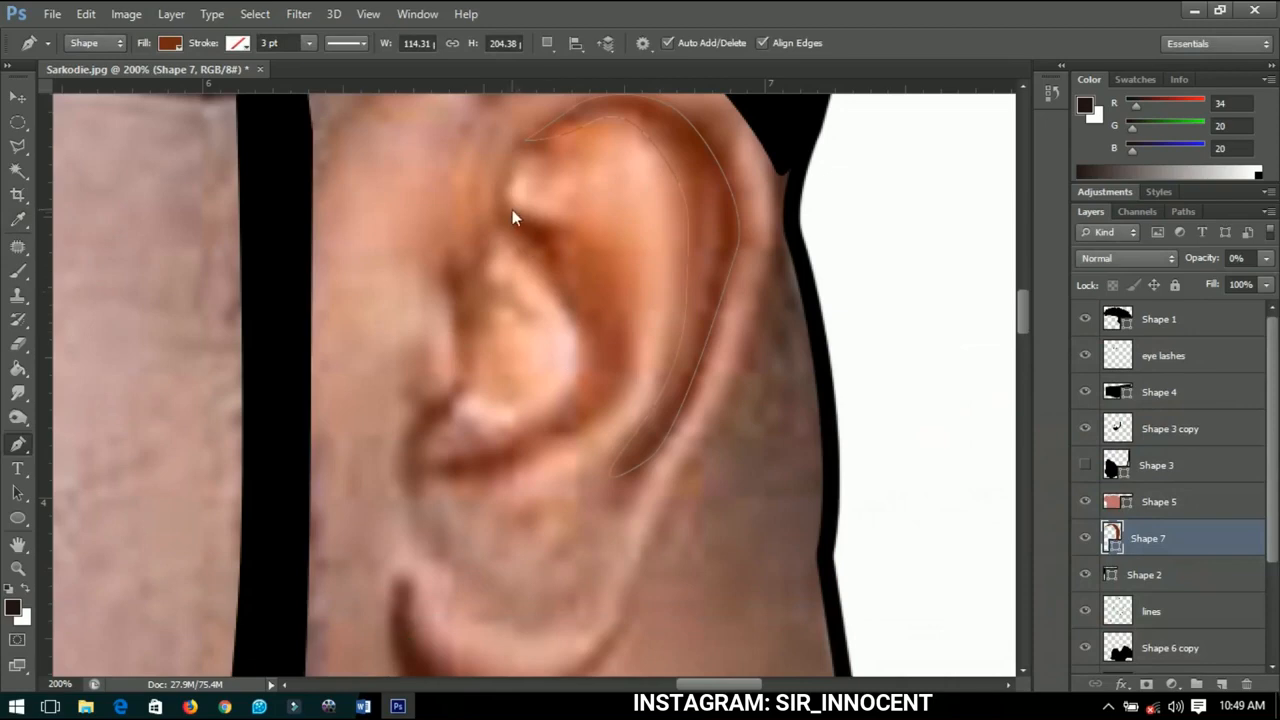
click(510, 209)
click(547, 239)
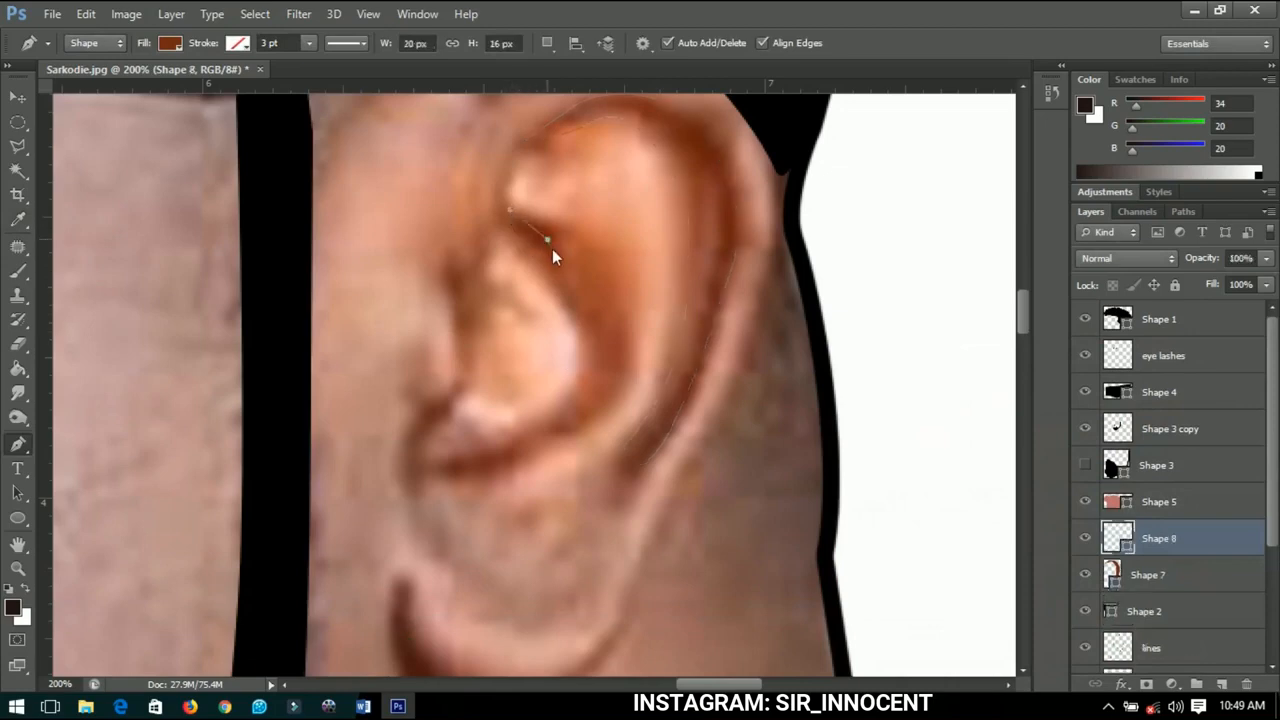
click(581, 301)
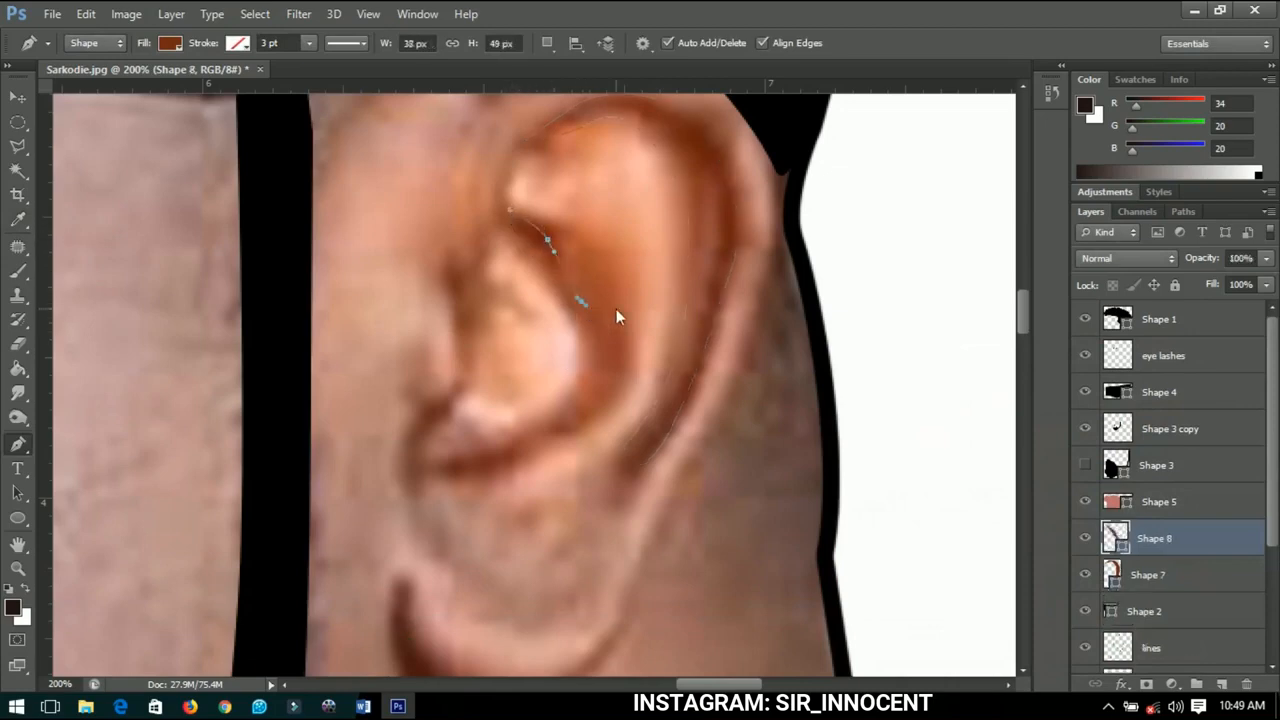
click(616, 316)
click(624, 388)
drag(624, 388, 822, 402)
Set the inner ear fold shape's opacity to 0% and close it along the fold's other edge
key(0)
key(0)
click(730, 463)
click(666, 487)
Trace the earlobe's lower shadow as a thin brown shape and restore the ear rim shape, Shape 7, to 100% opacity
click(651, 478)
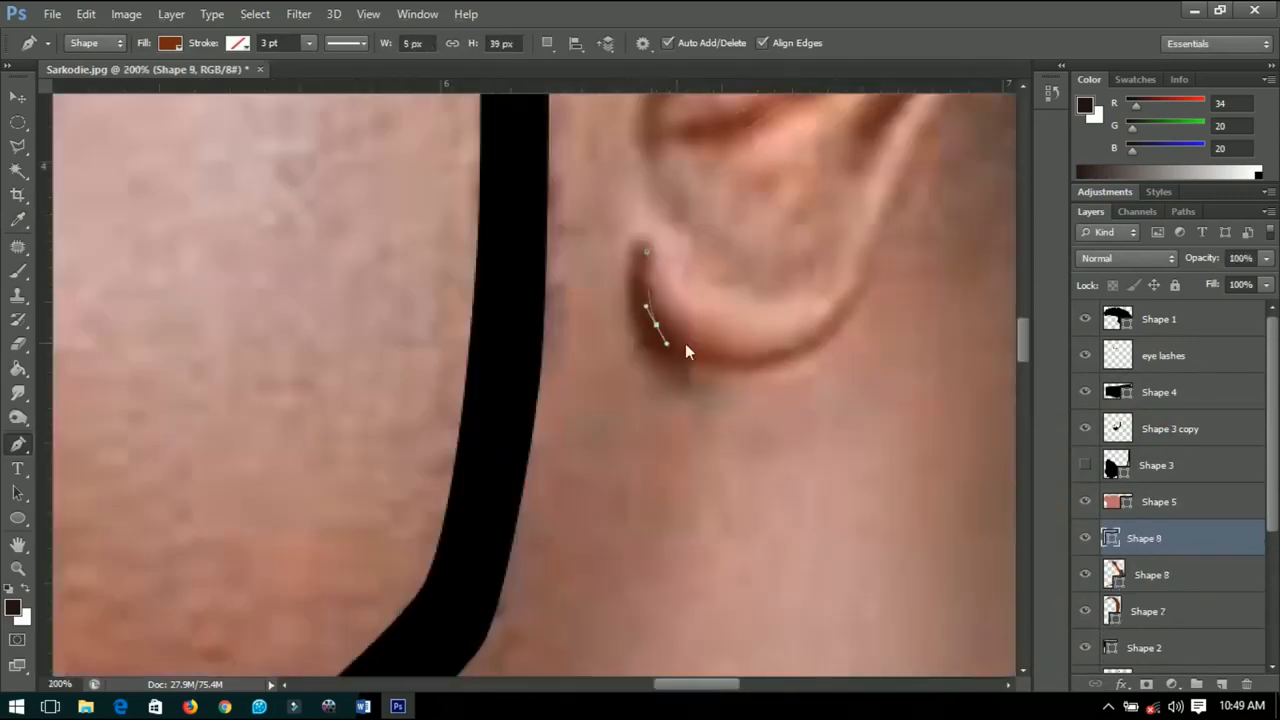
click(870, 278)
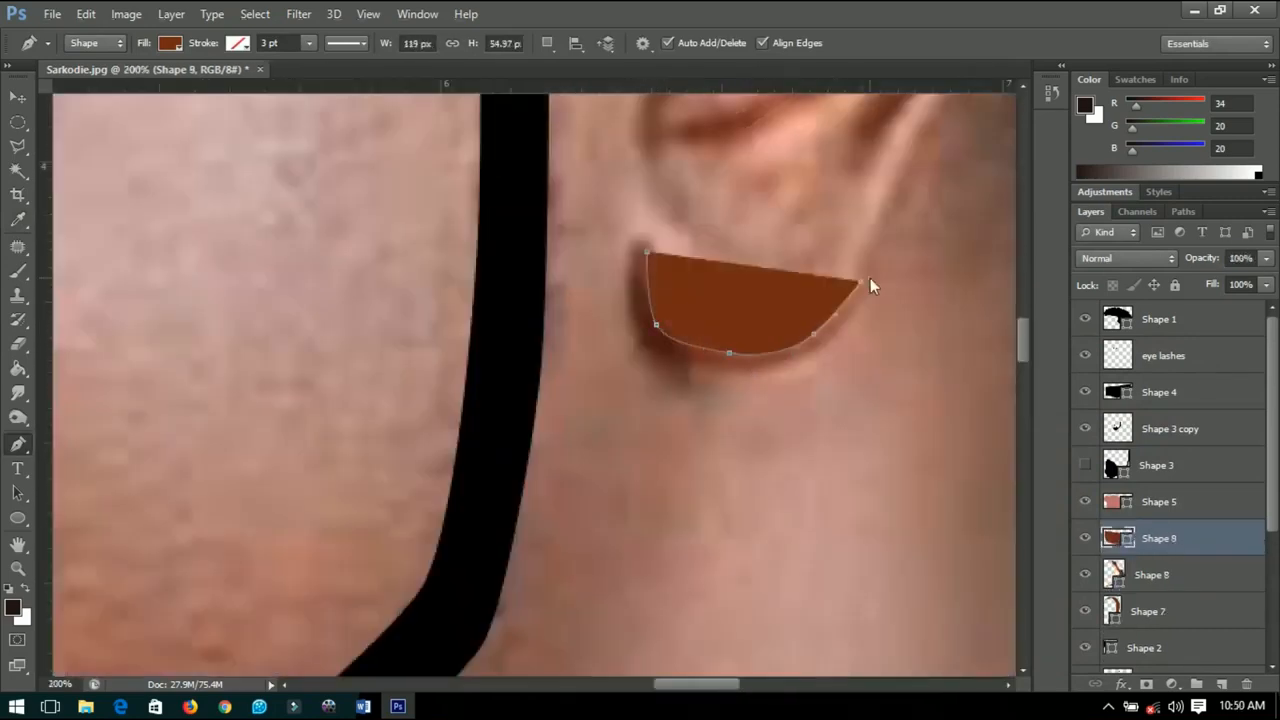
click(640, 330)
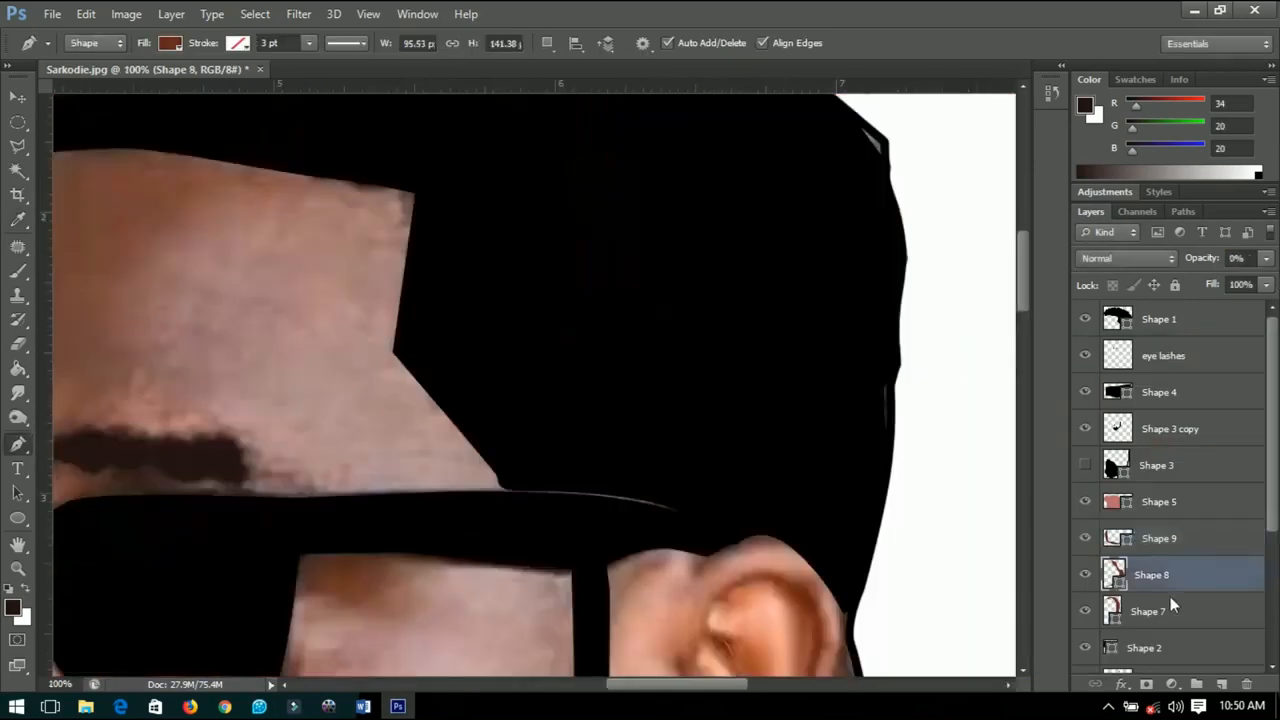
click(1100, 606)
Trace the upper edge of the nostril shadow nearer the ear with a new Pen shape, ending at the nose wing
scroll(520, 440, down, 2)
scroll(911, 404, left, 10)
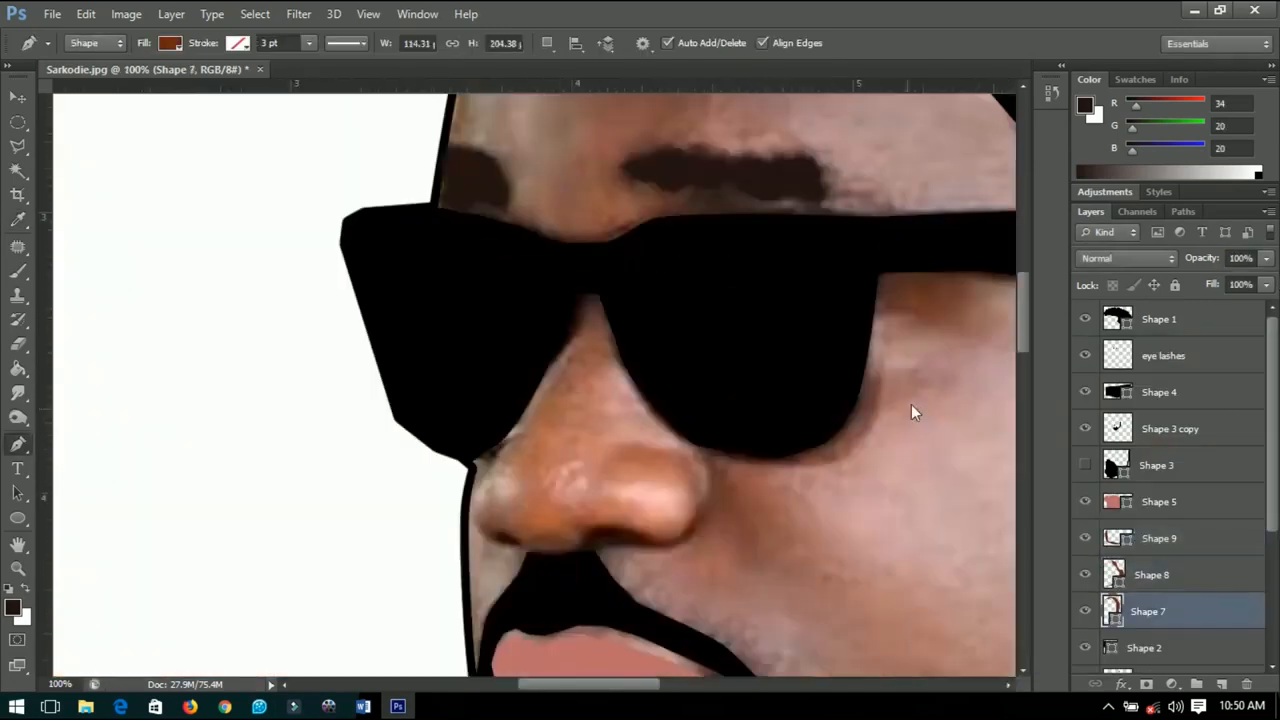
scroll(679, 412, right, 5)
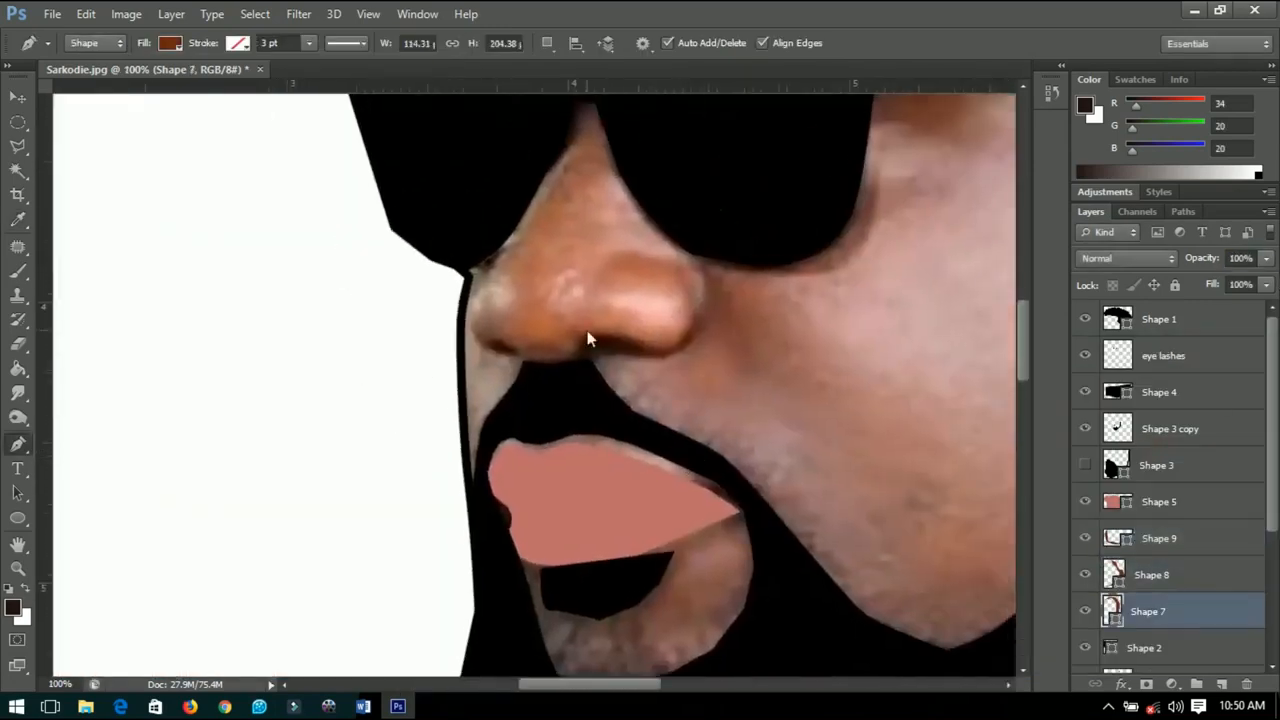
scroll(587, 340, up, 2)
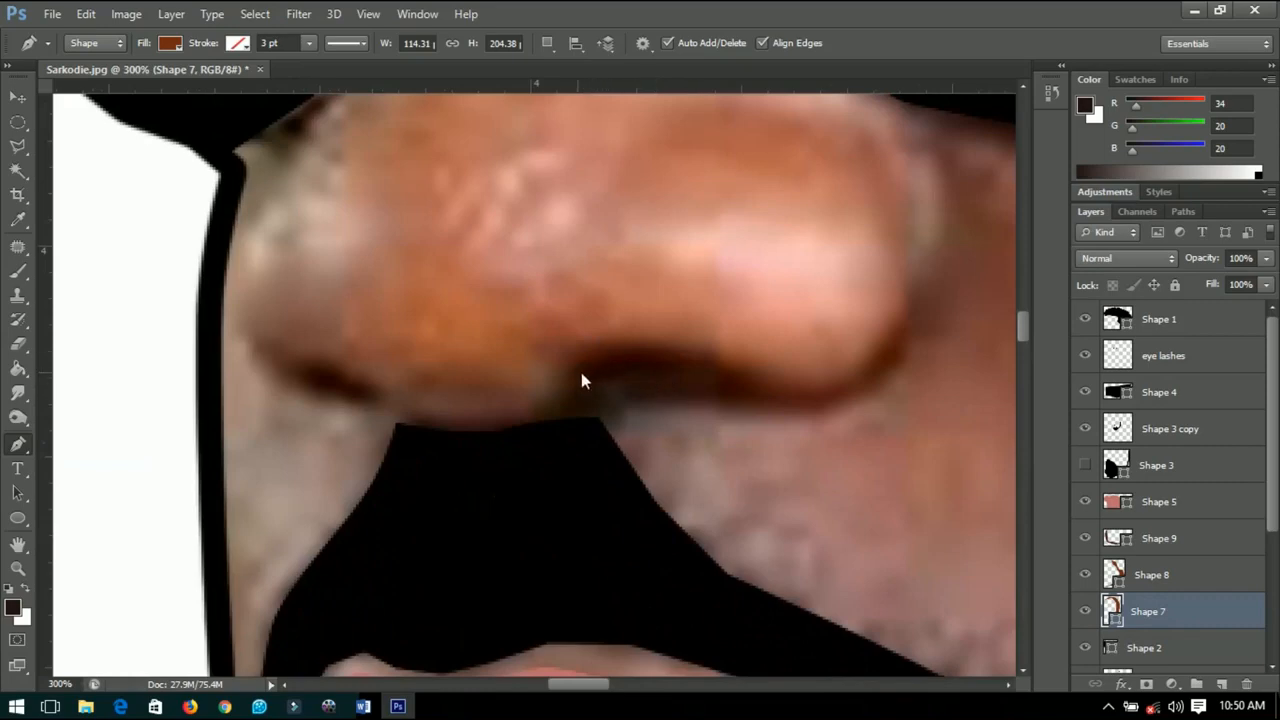
click(572, 364)
drag(608, 345, 641, 340)
drag(713, 360, 746, 377)
click(797, 387)
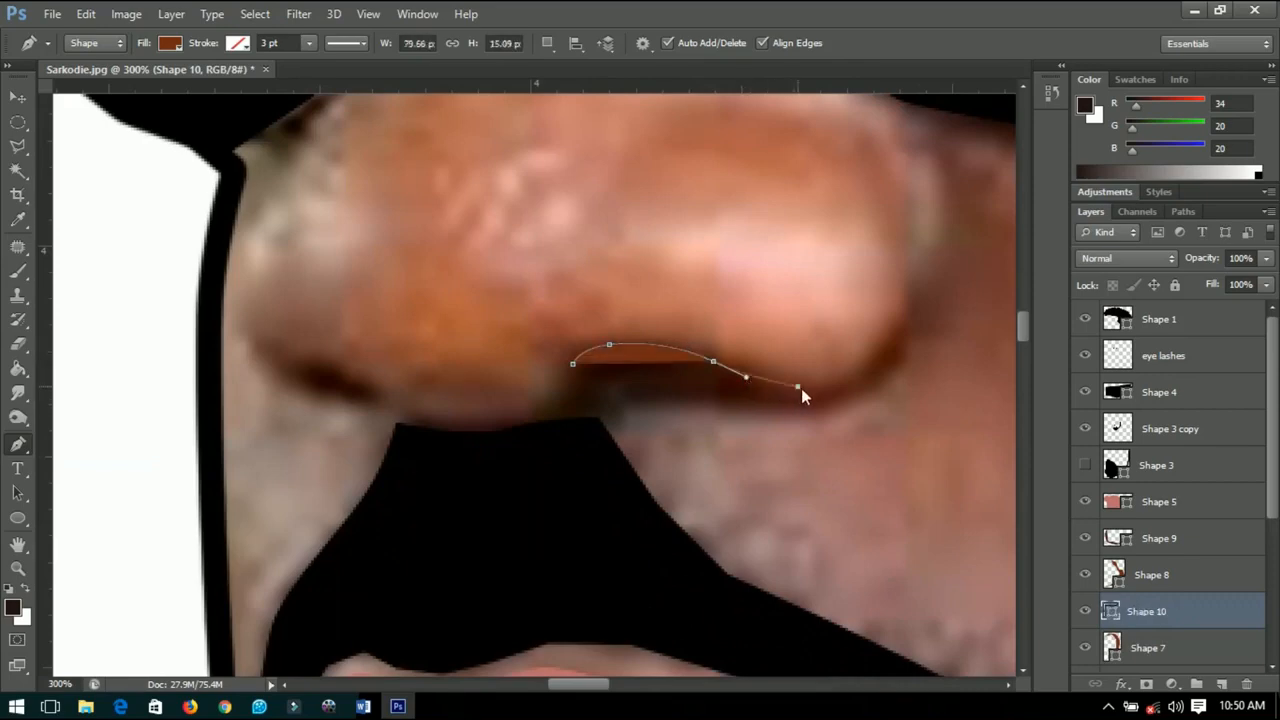
mouse_move(857, 367)
mouse_down()
mouse_move(871, 353)
mouse_move(881, 386)
mouse_up()
click(882, 336)
click(896, 319)
click(904, 317)
Close the nostril shadow shape along its lower edge back to its starting point
drag(826, 406, 814, 406)
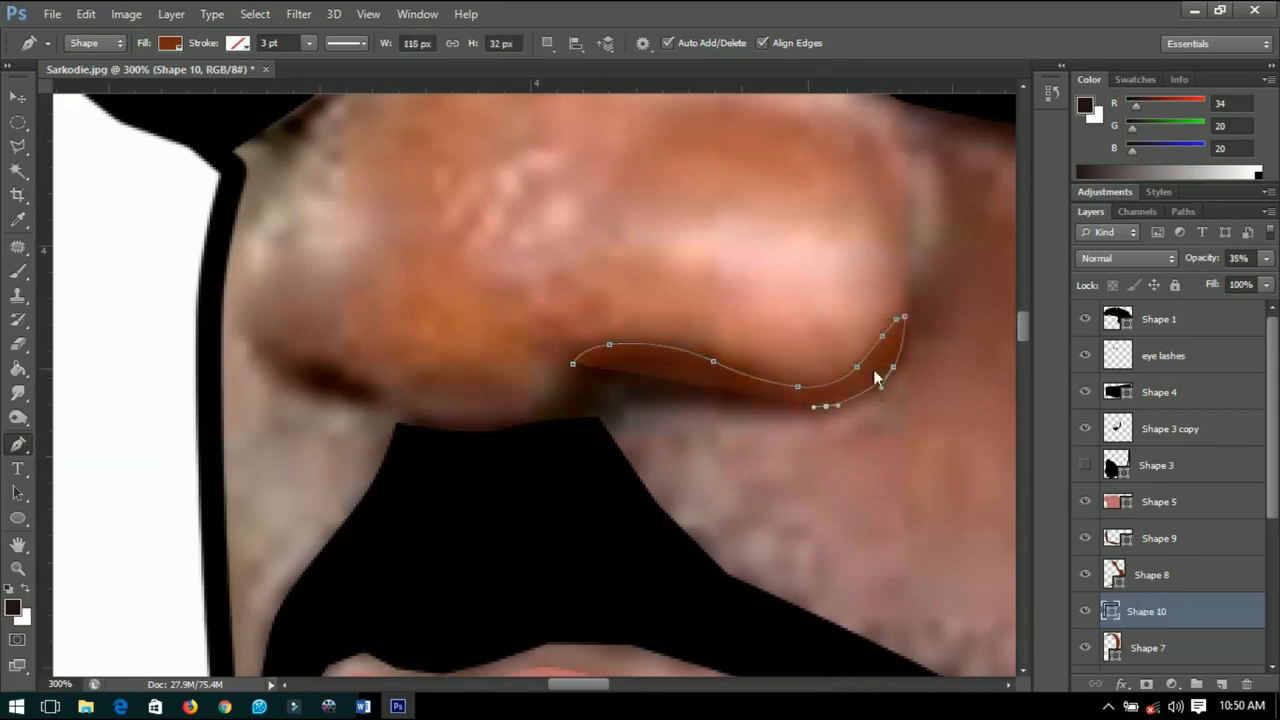
drag(730, 398, 711, 398)
drag(643, 401, 620, 402)
click(573, 364)
Change the nostril shape's fill to a darker brown and set its opacity to 100%
double_click(1111, 611)
click(1242, 380)
key(0)
Trace the far nostril's shadow as a small dark brown Pen shape, about 41 by 23 px
click(261, 342)
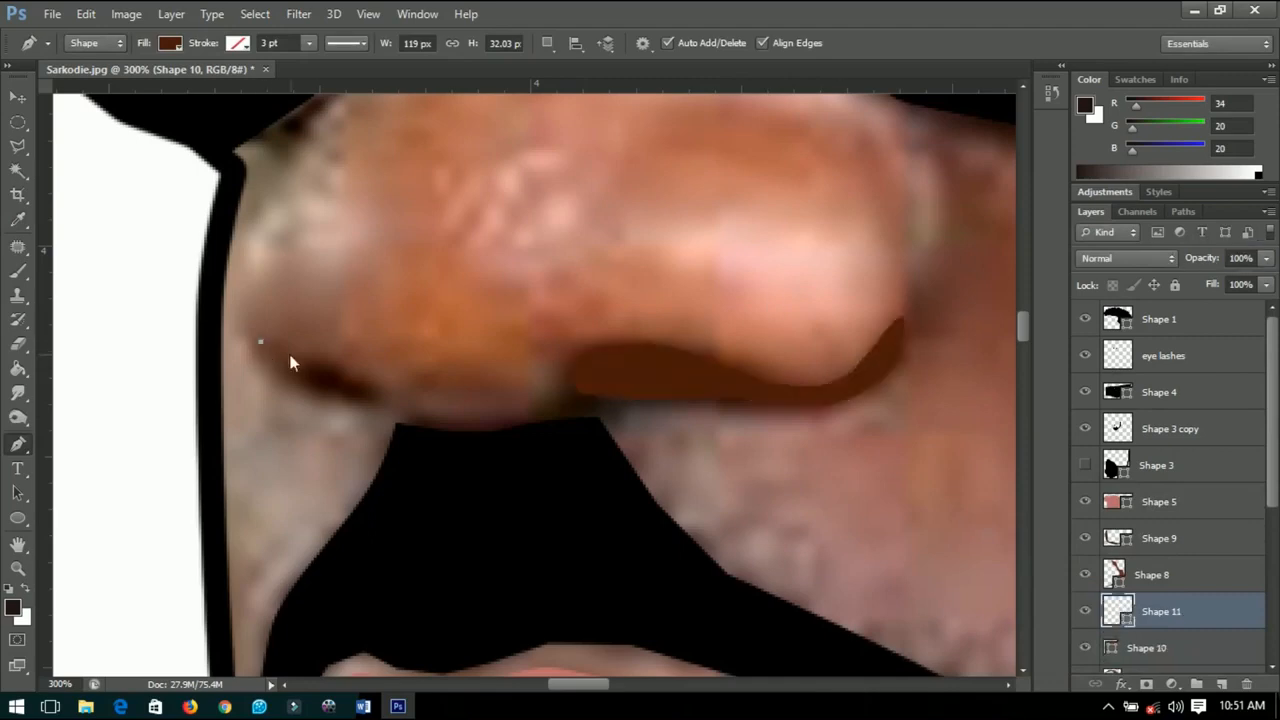
click(320, 367)
click(353, 384)
drag(365, 406, 353, 406)
scroll(421, 378, down, 15)
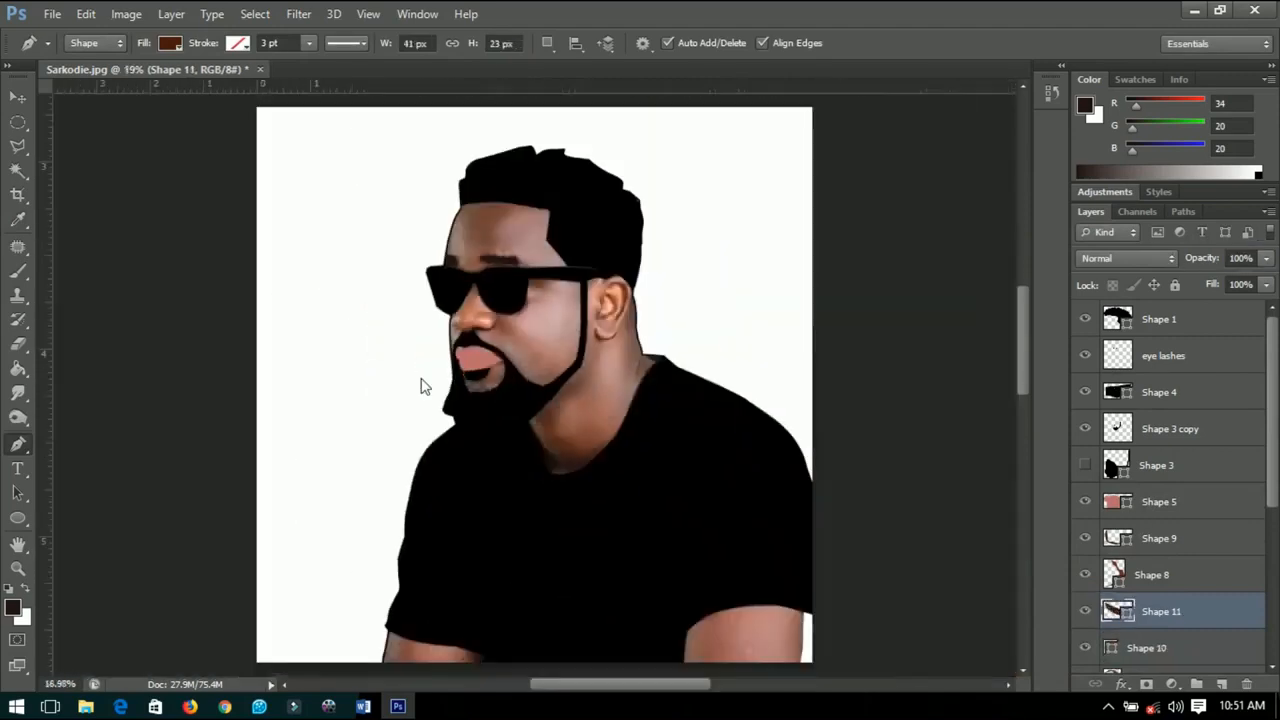
Hide the photo on Layer 0 so only the traced shapes show over the white background
click(18, 96)
scroll(1140, 586, down, 5)
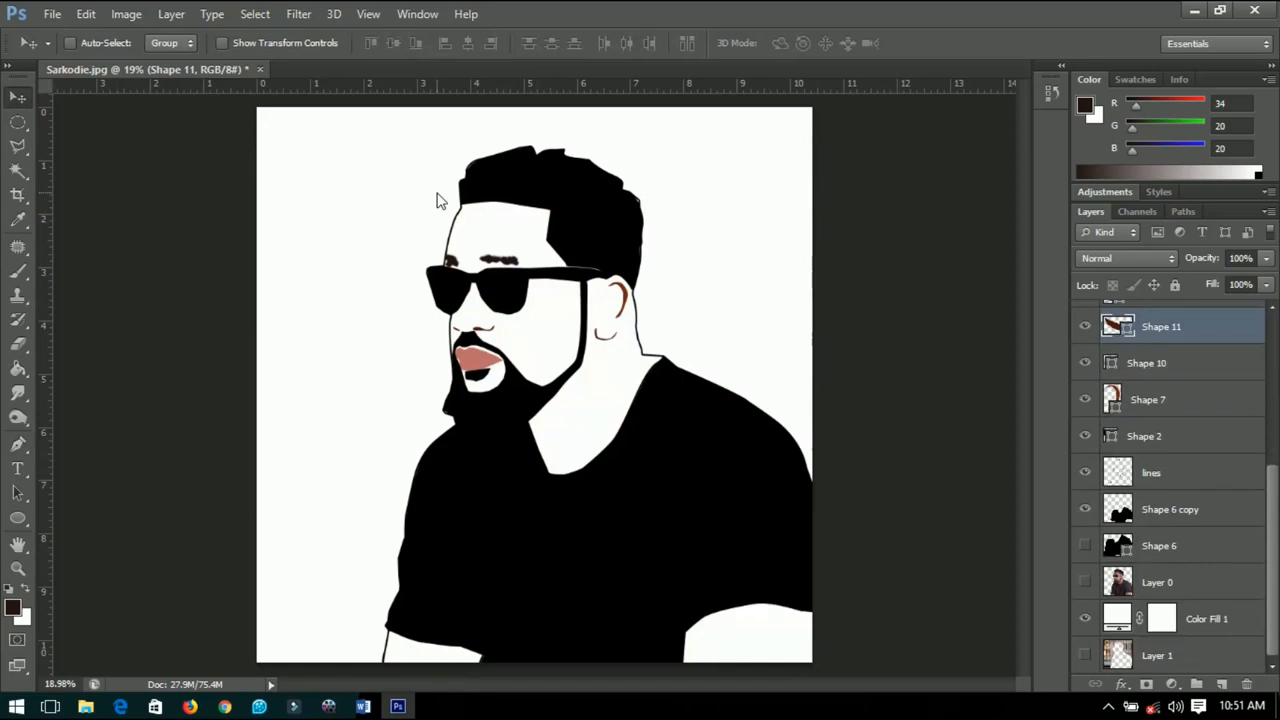
scroll(1164, 399, up, 1)
Select the inner ear fold's layer, Shape 8, and set its opacity to 100%
click(1160, 442)
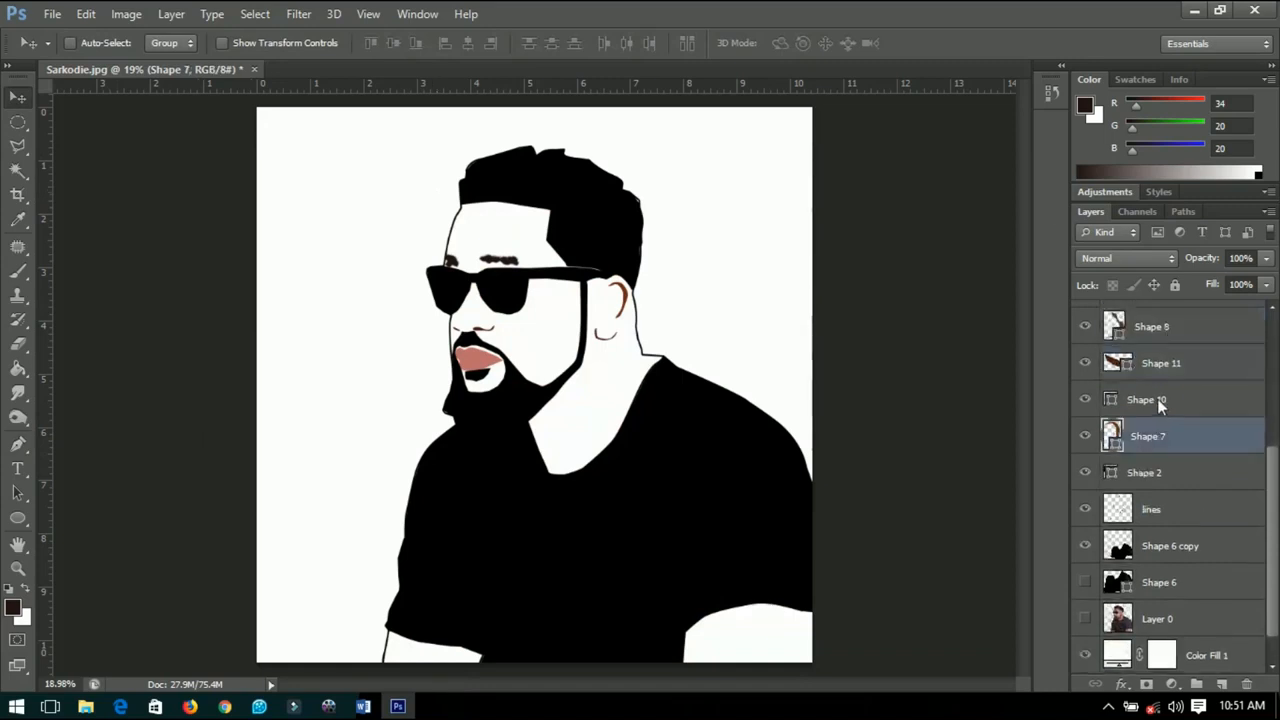
click(1159, 392)
scroll(1159, 392, up, 1)
double_click(1160, 398)
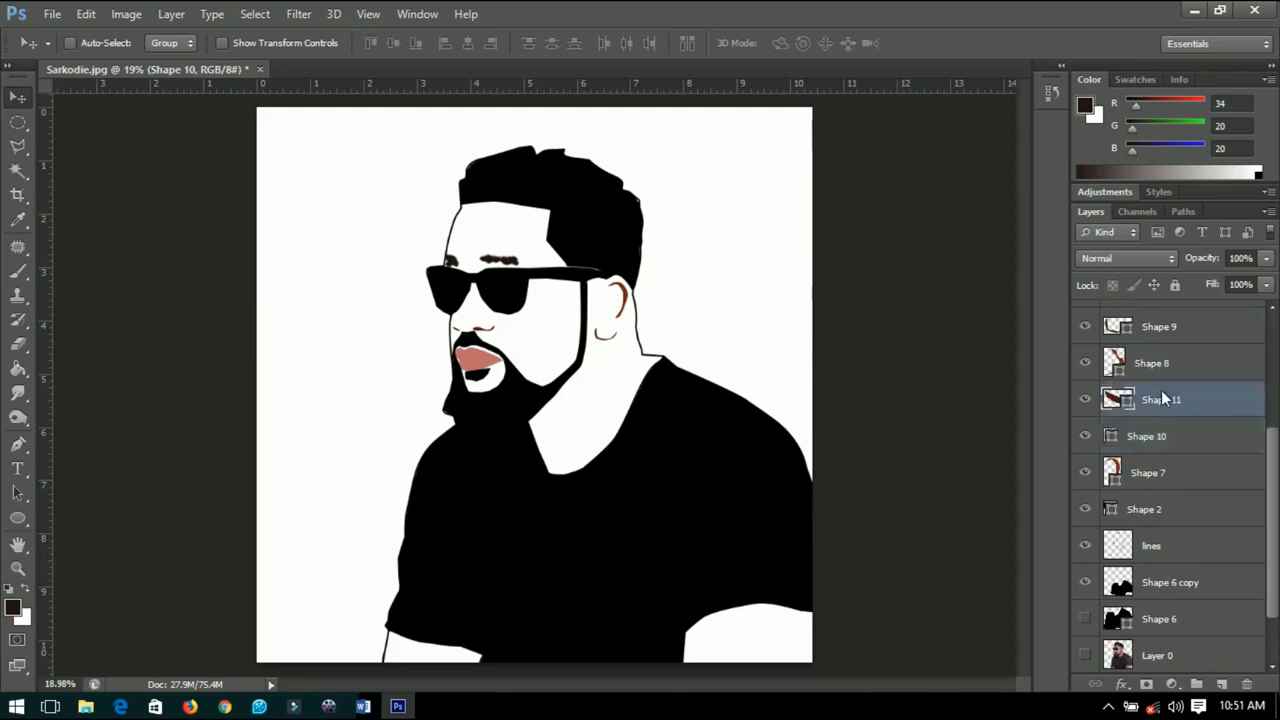
click(1165, 368)
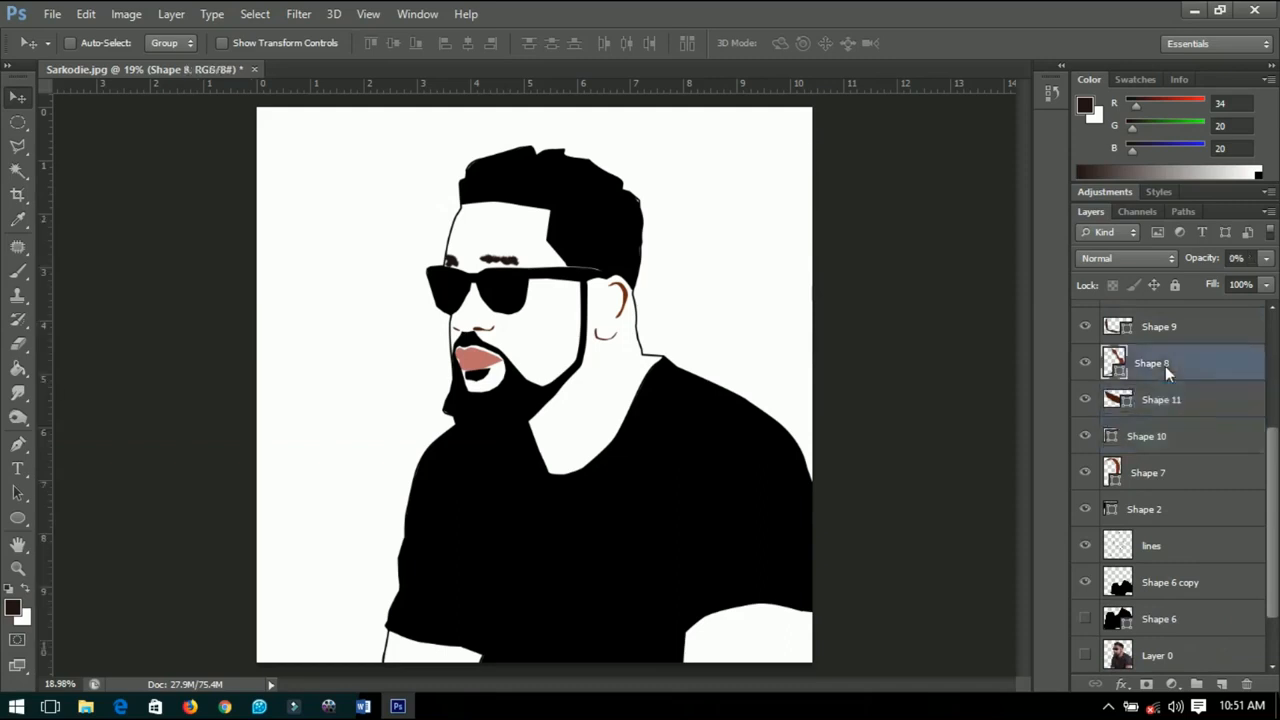
key(8)
key(4)
key(0)
Make Layer 0 the active layer for adding the skin shape beneath the traced outlines
key(ctrl+plus)
key(ctrl+minus)
key(ctrl+minus)
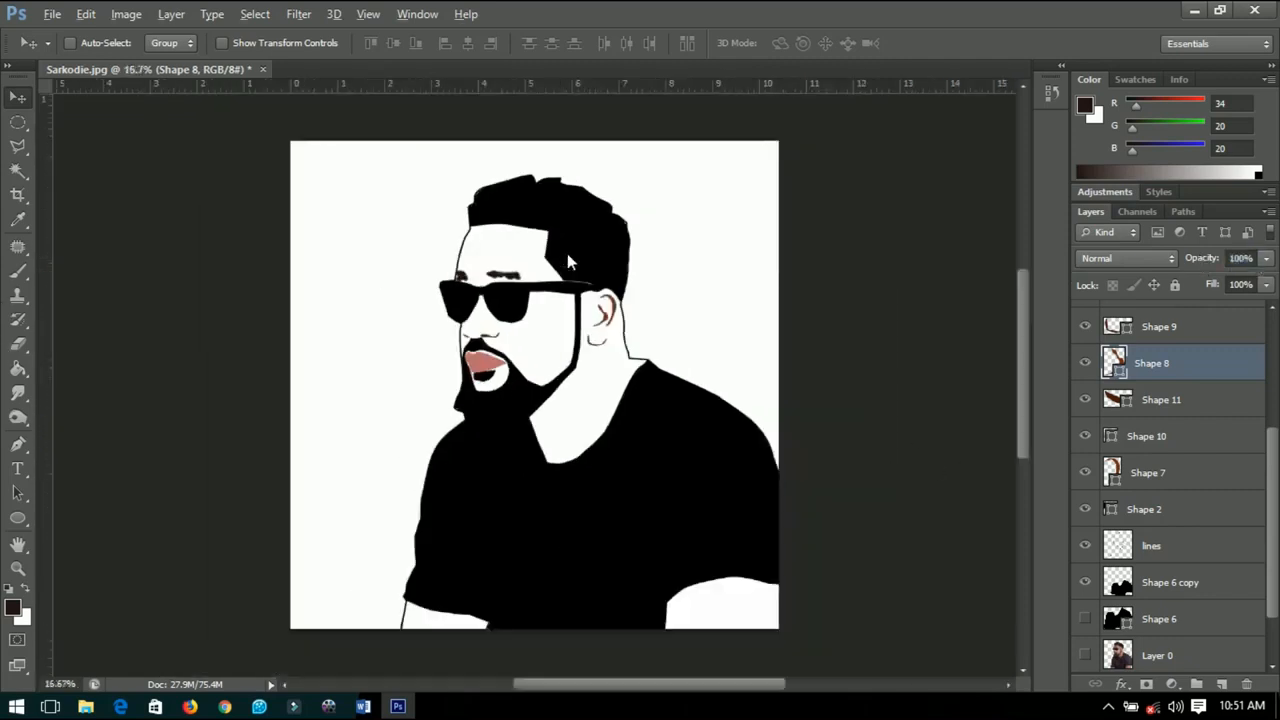
scroll(491, 478, up, 4)
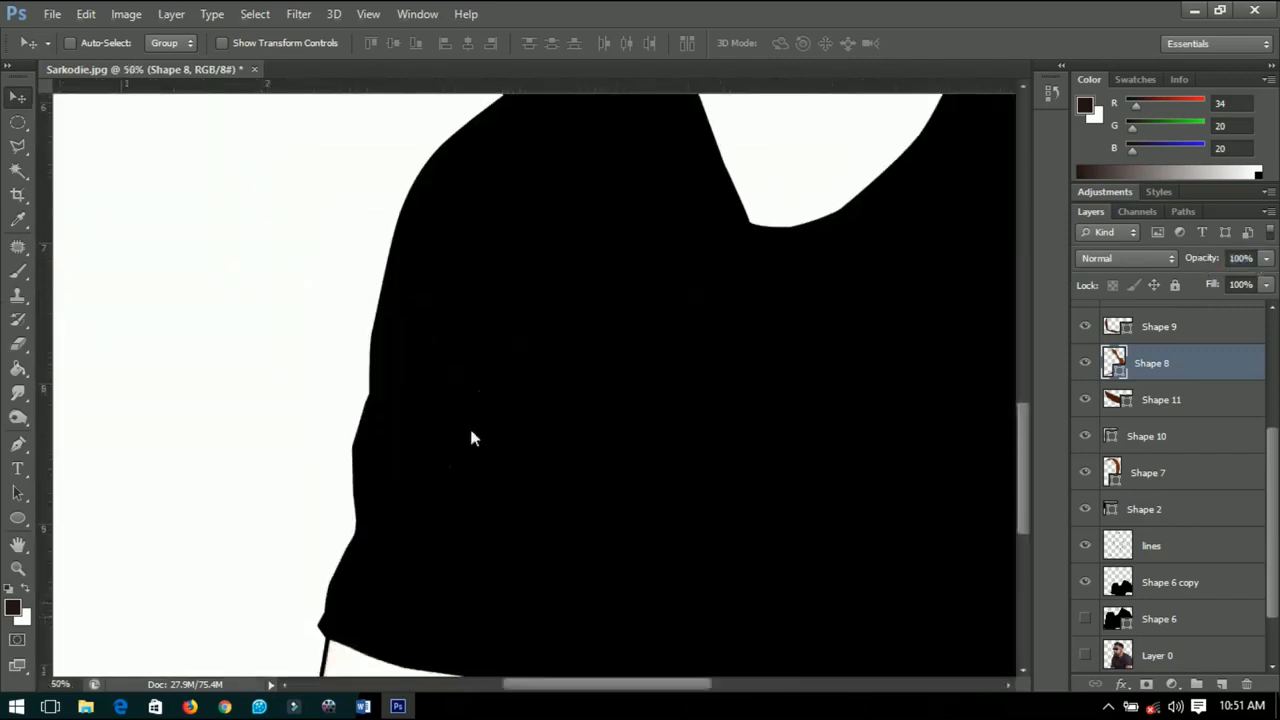
scroll(469, 425, down, 2)
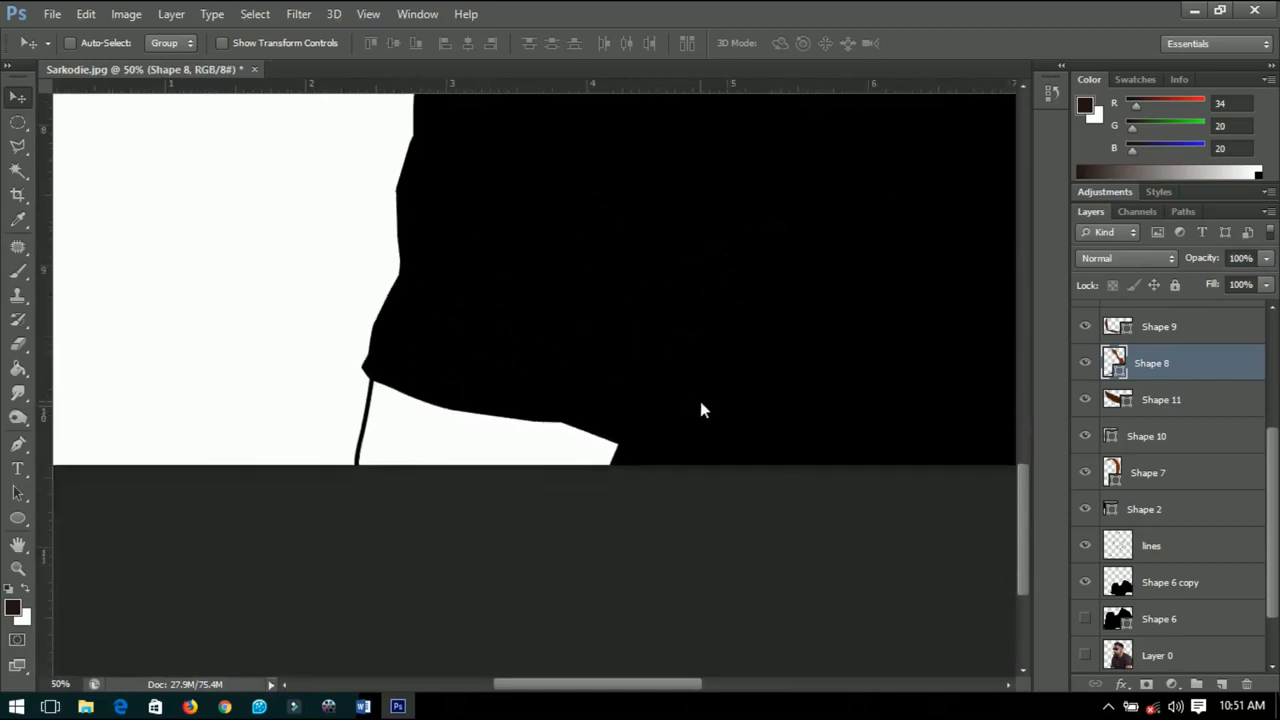
scroll(1241, 535, down, 2)
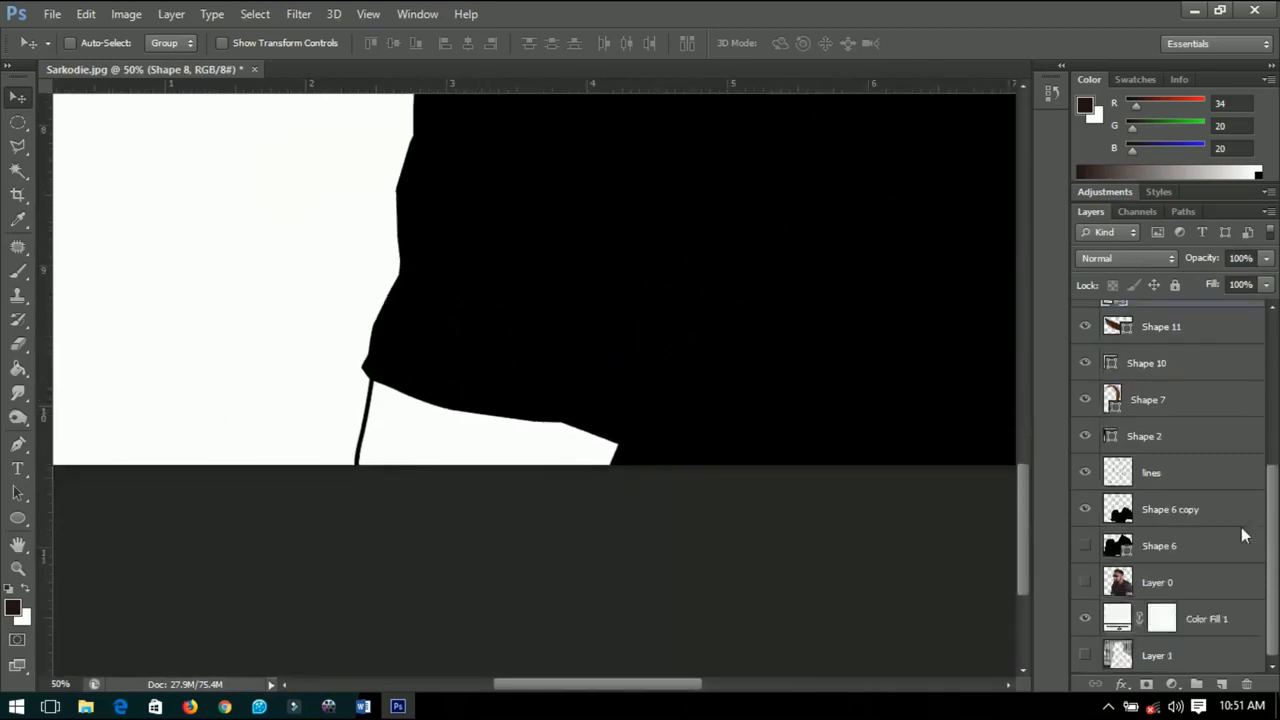
click(1175, 580)
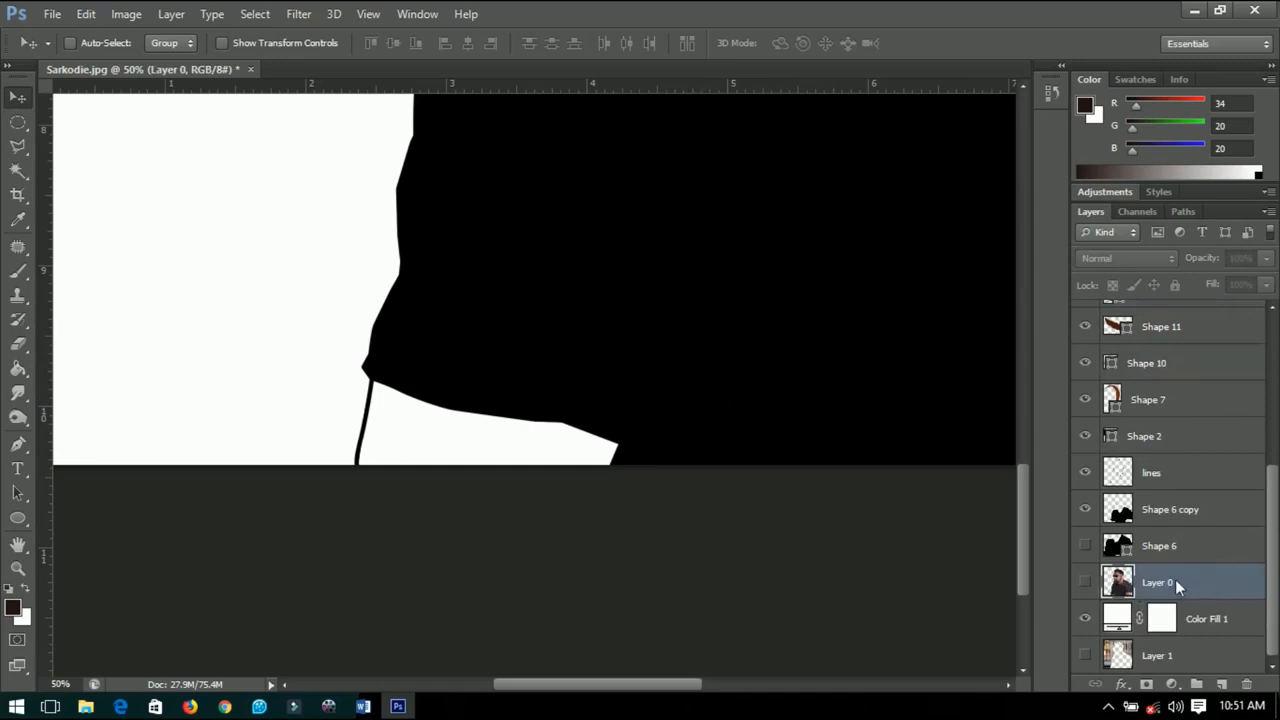
Set the foreground color to the orange-tan skin tone #e49753 for the Pen tool's fill
click(18, 445)
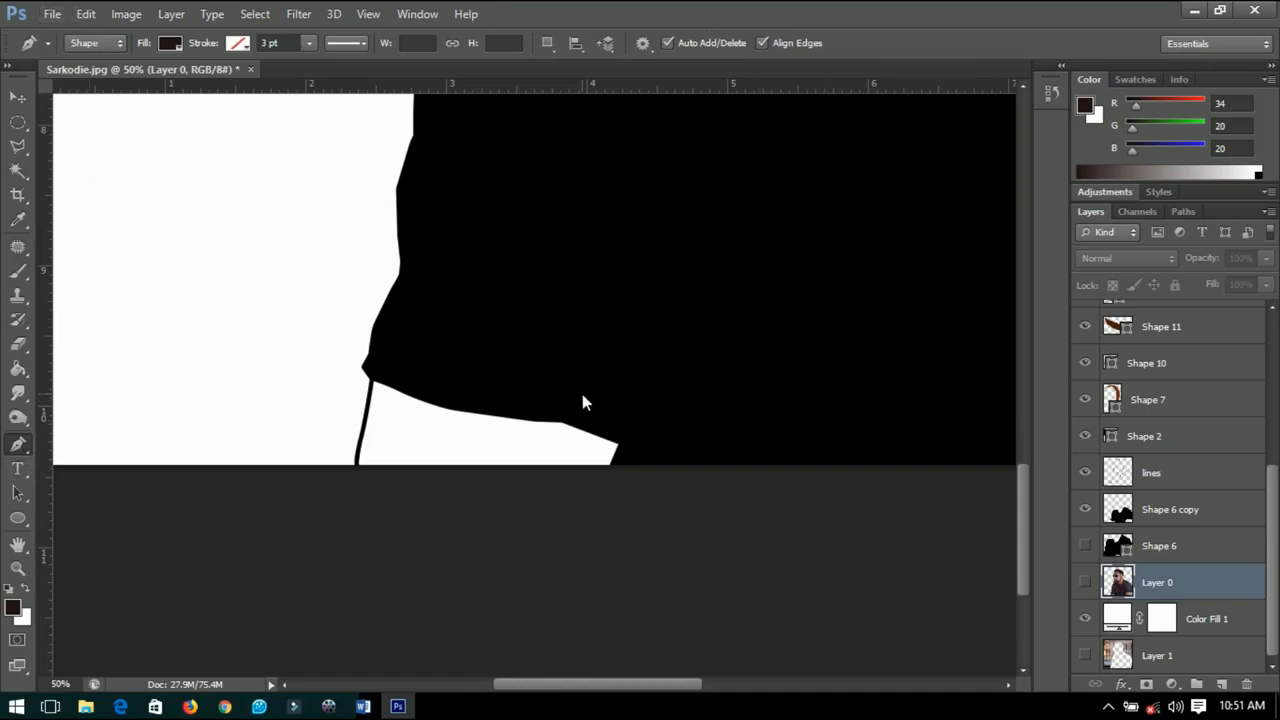
click(15, 607)
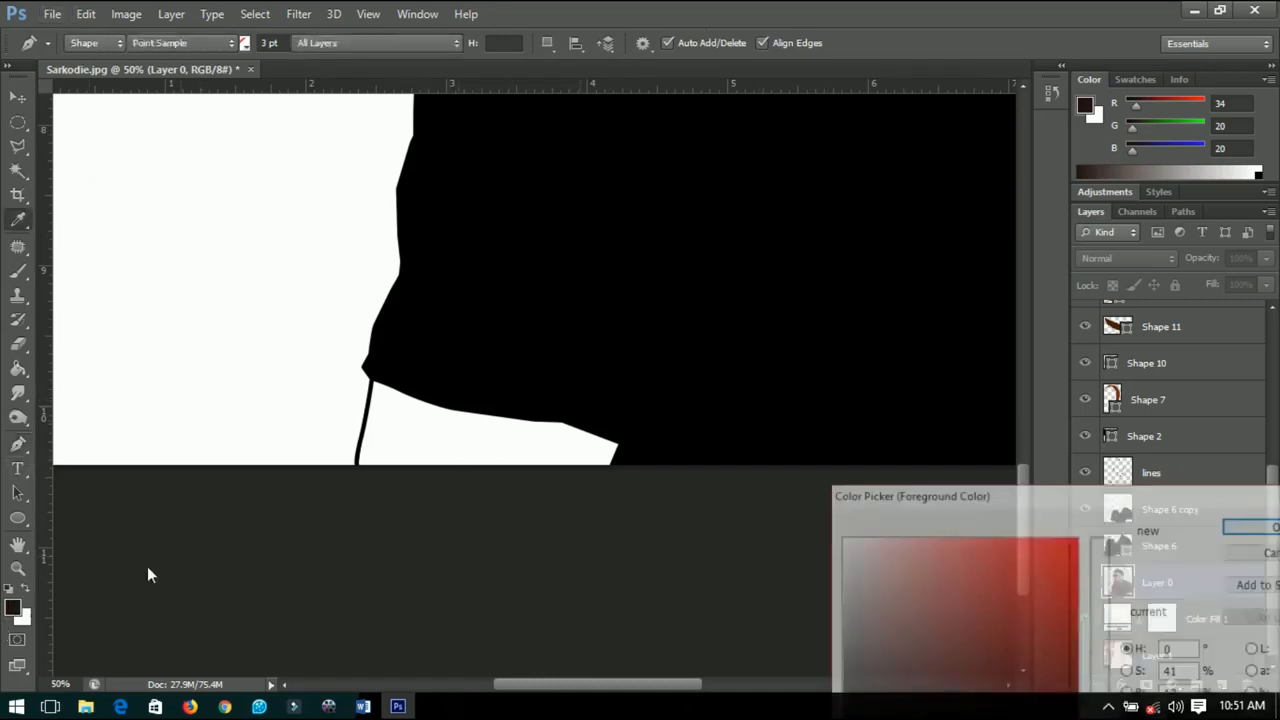
click(952, 601)
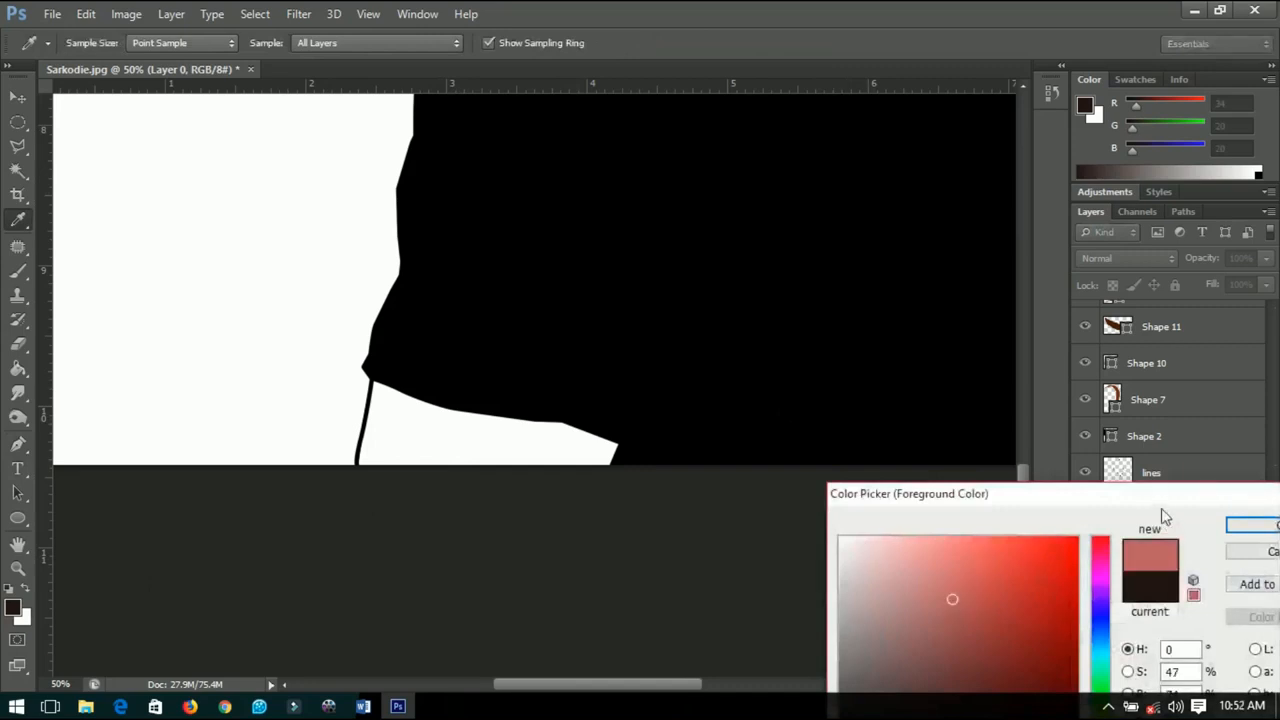
drag(1161, 508, 1049, 341)
drag(828, 409, 854, 395)
drag(978, 329, 865, 292)
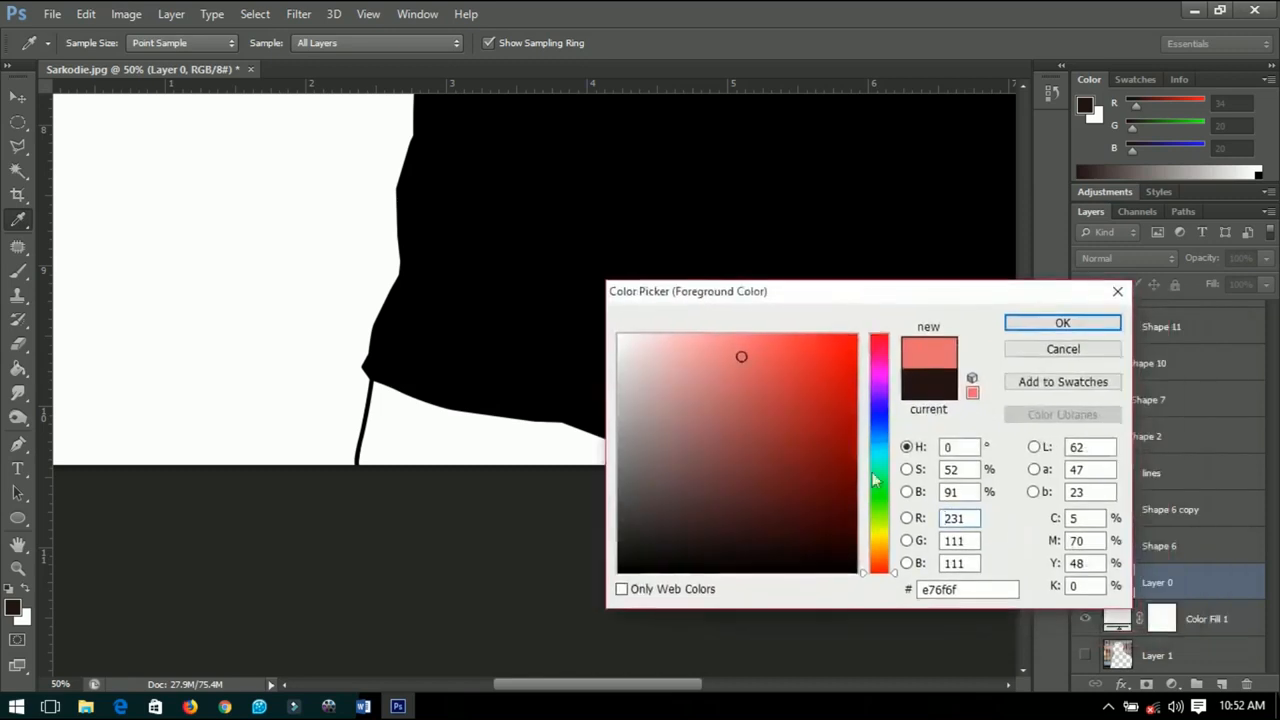
drag(882, 556, 880, 562)
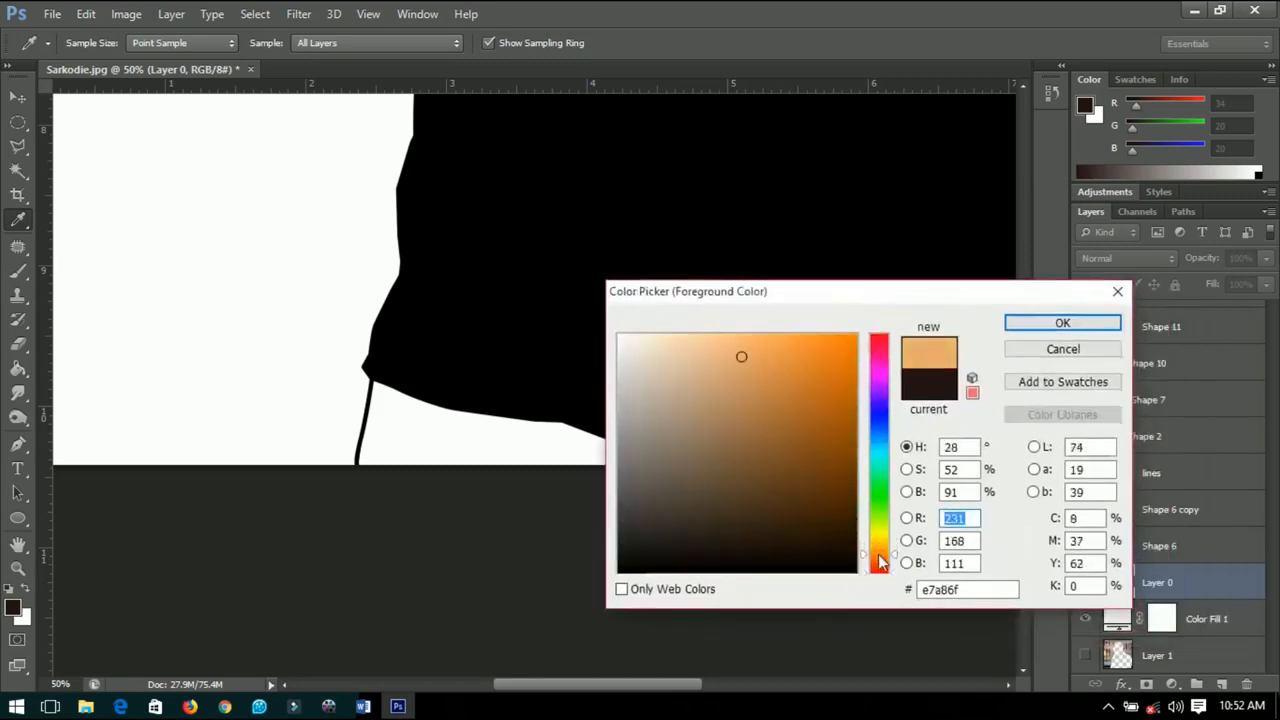
drag(765, 384, 769, 359)
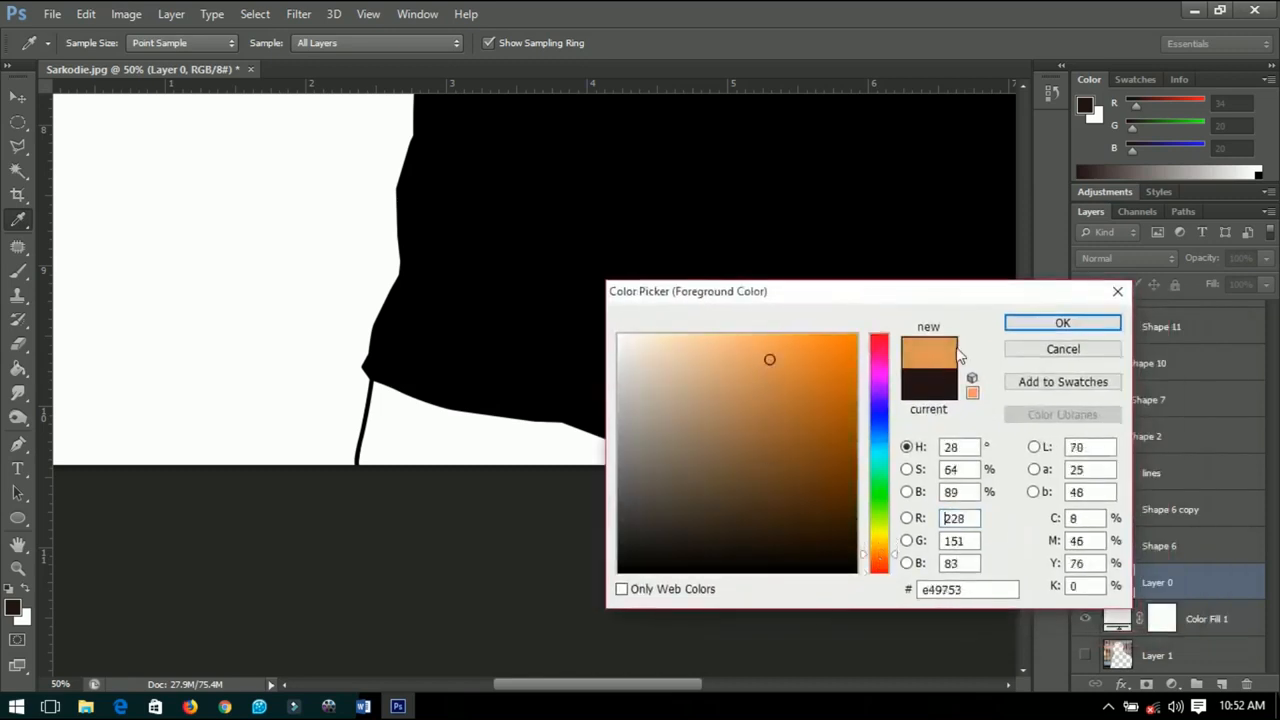
click(1028, 325)
Start the skin shape with the Pen tool just below the canvas and trace the bare arm's outline up to the shirt sleeve
key(p)
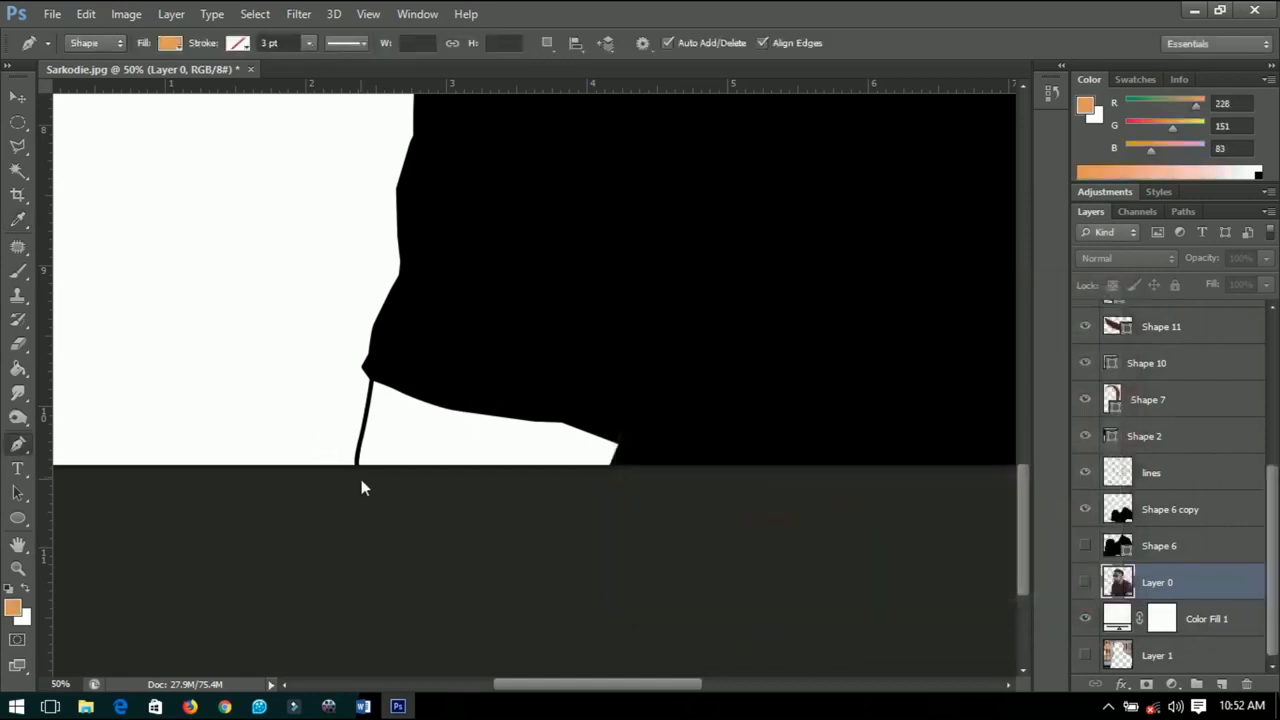
scroll(361, 479, up, 1)
scroll(602, 475, up, 1)
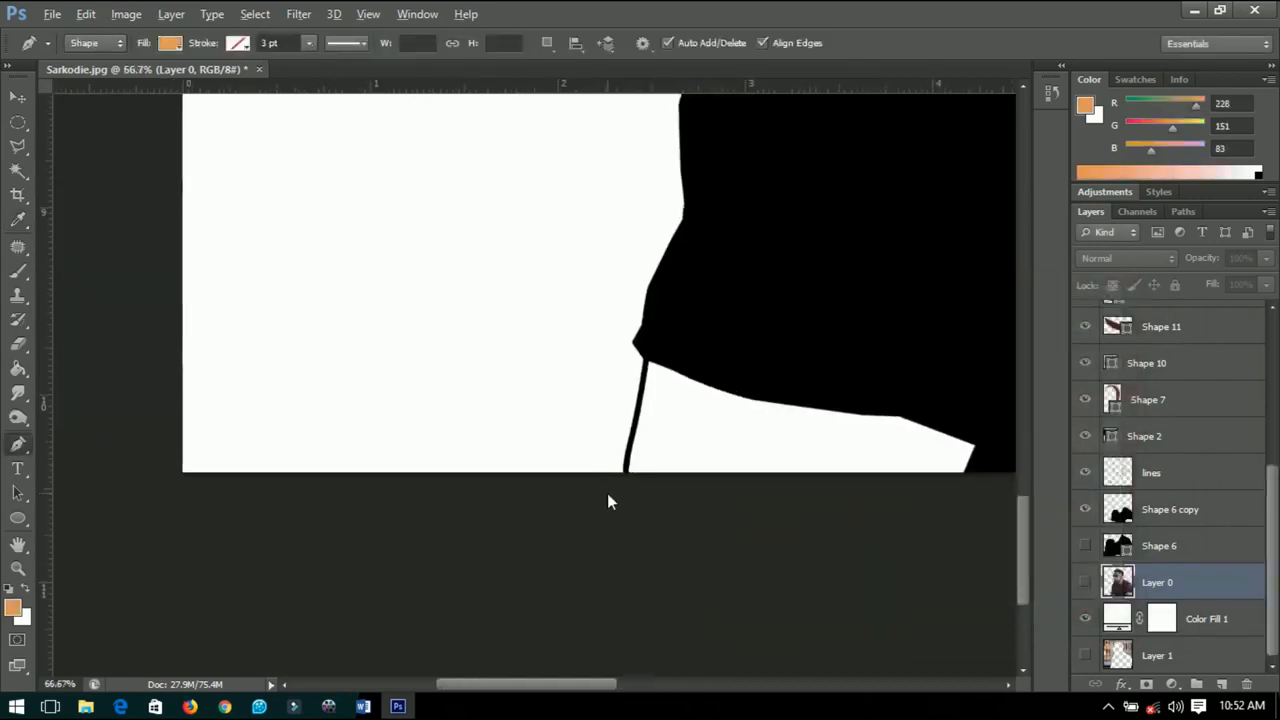
scroll(607, 493, up, 1)
click(658, 450)
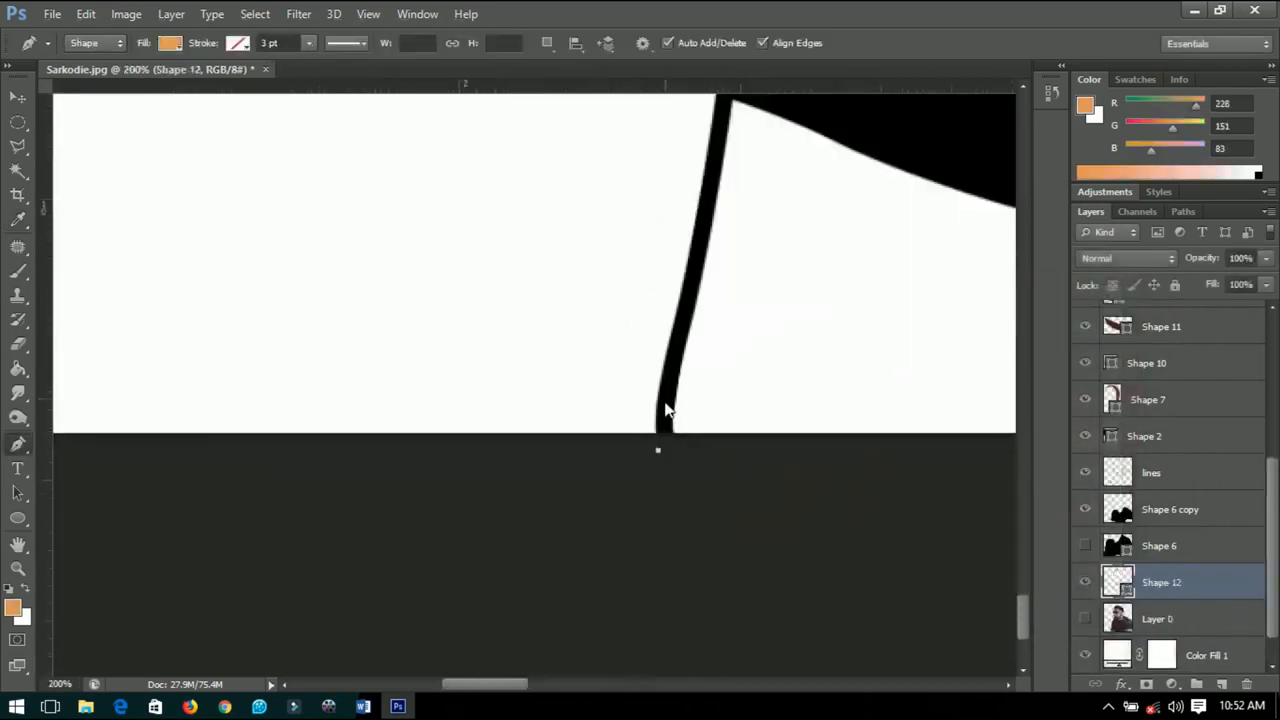
click(691, 276)
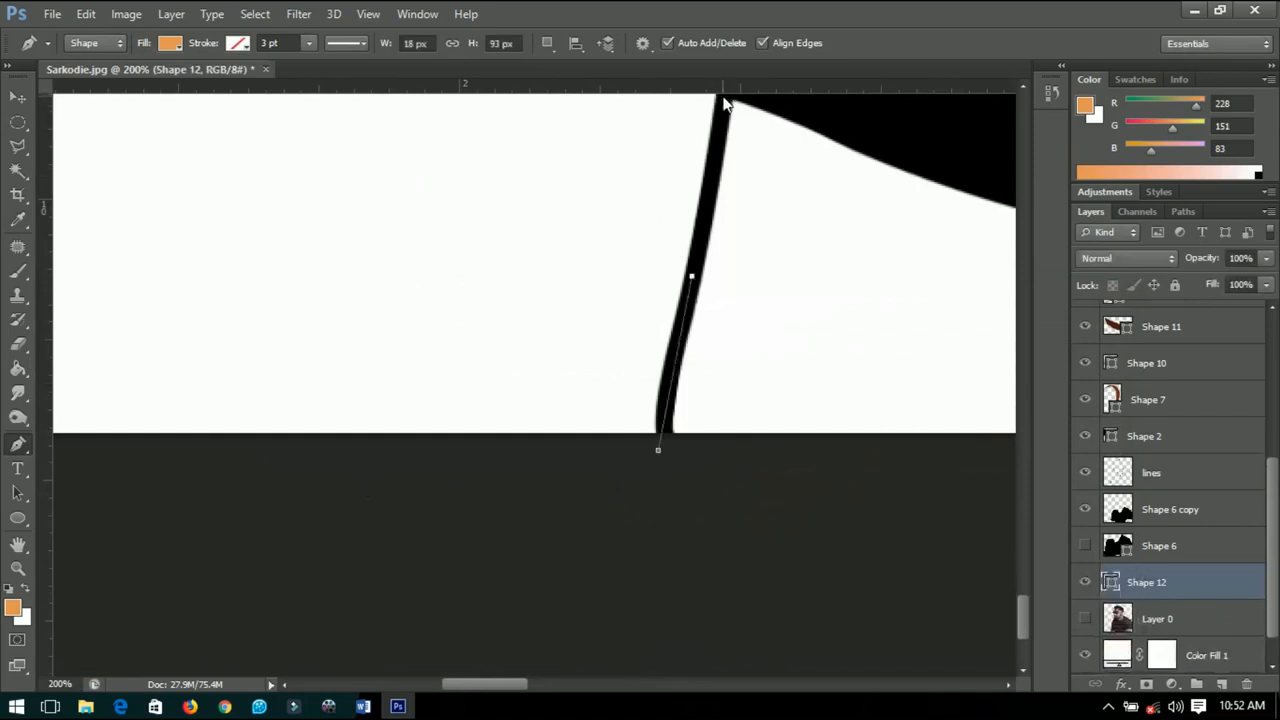
click(723, 97)
scroll(593, 316, down, 5)
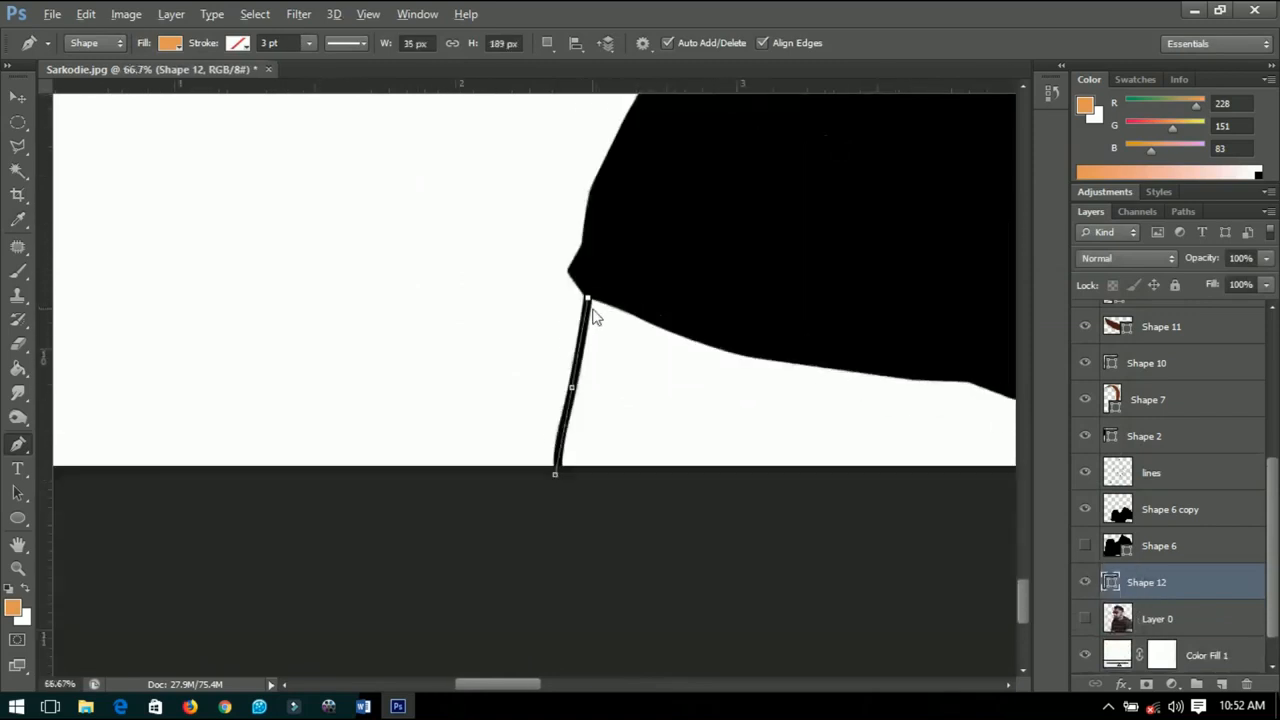
Carry the skin path from the sleeve up through the inside of the black shirt to the beard
scroll(593, 310, up, 1)
scroll(585, 317, down, 1)
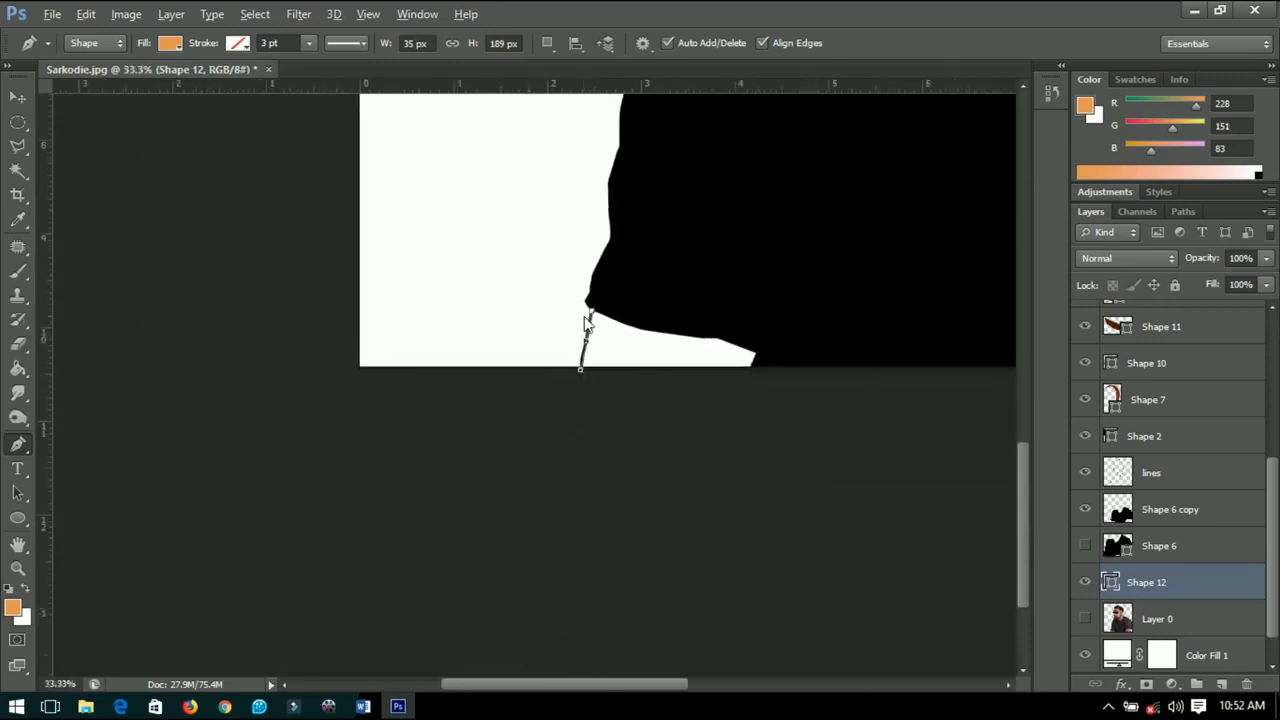
scroll(588, 322, down, 1)
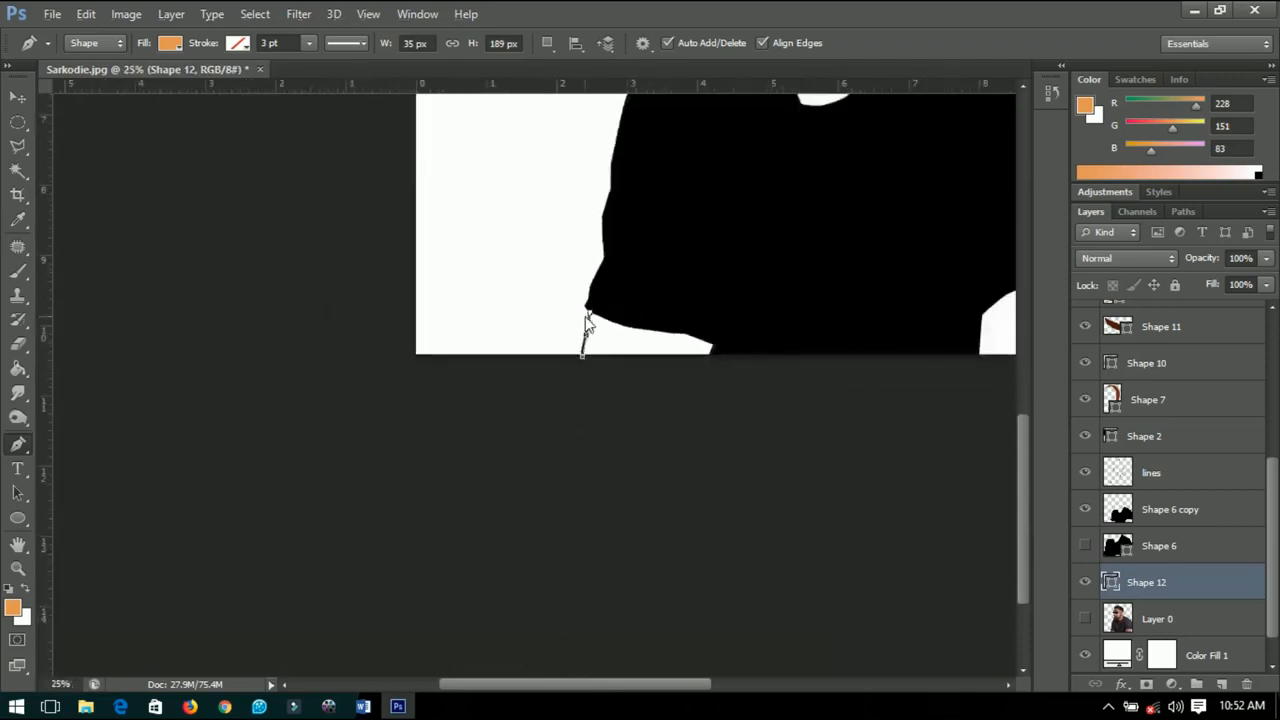
scroll(590, 322, down, 1)
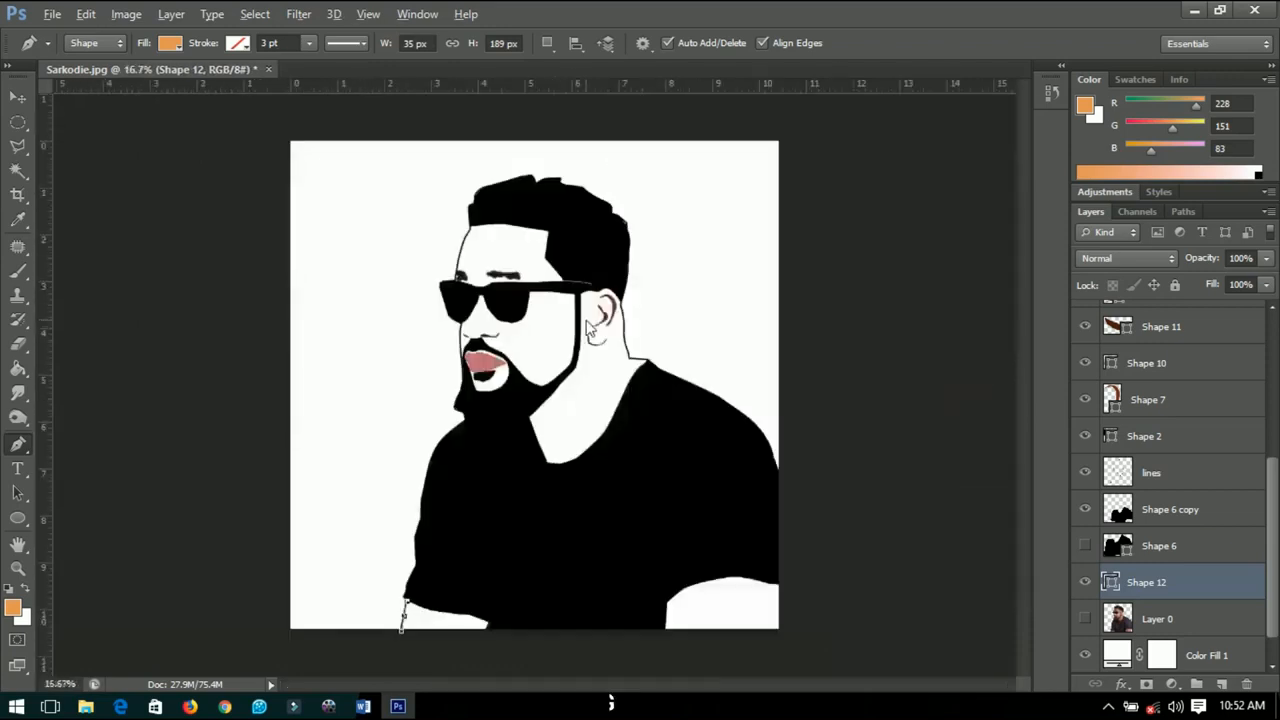
click(442, 538)
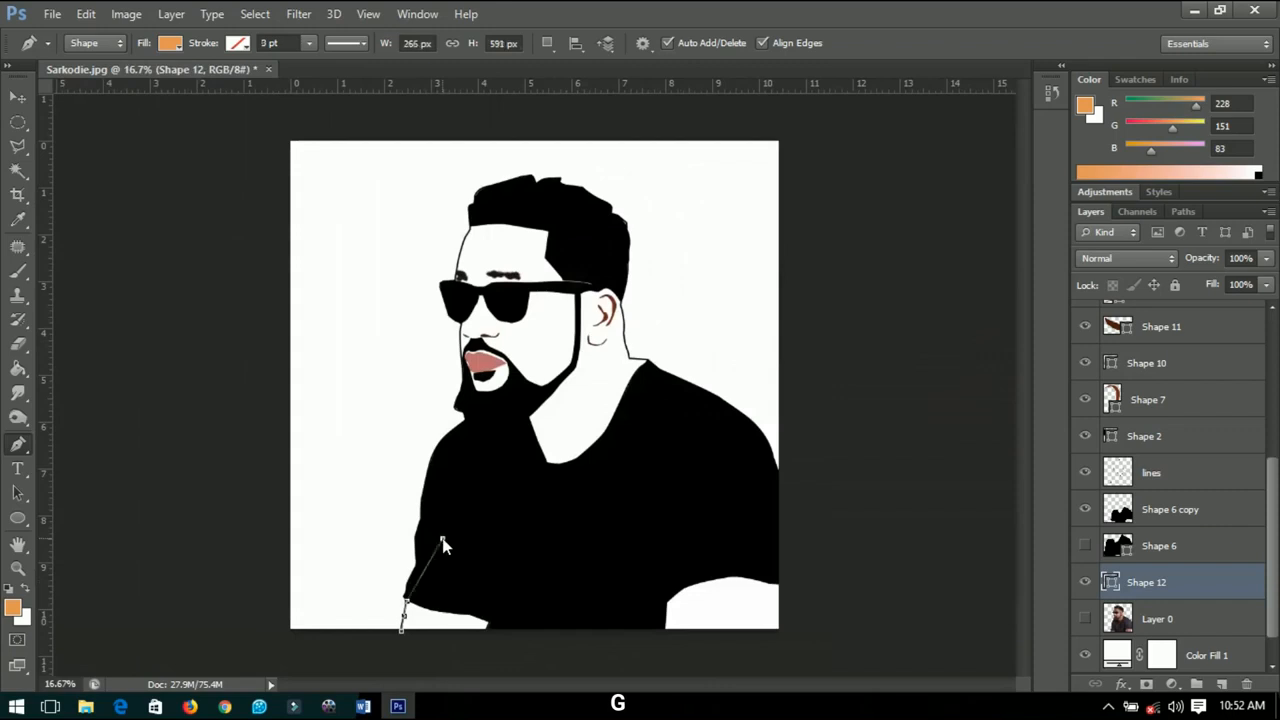
click(474, 401)
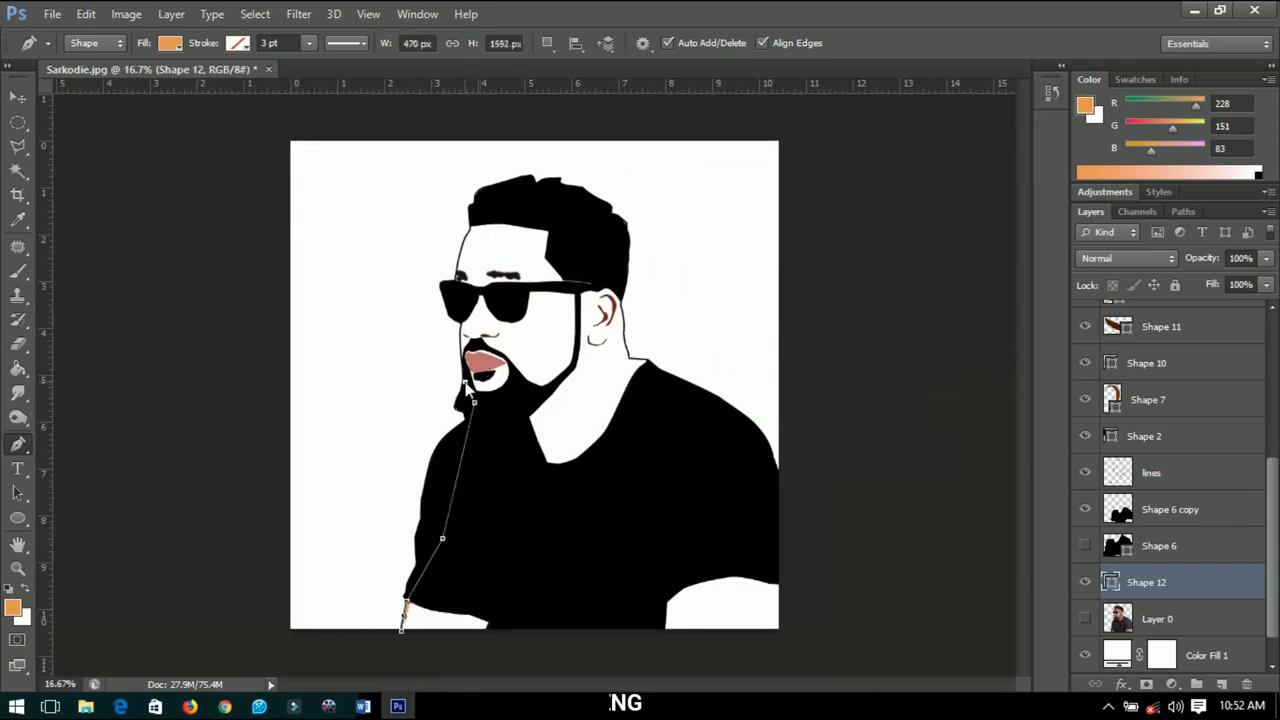
Trace the skin path along the face's front outline from the beard up to the bottom of the sunglasses lens
scroll(465, 386, up, 7)
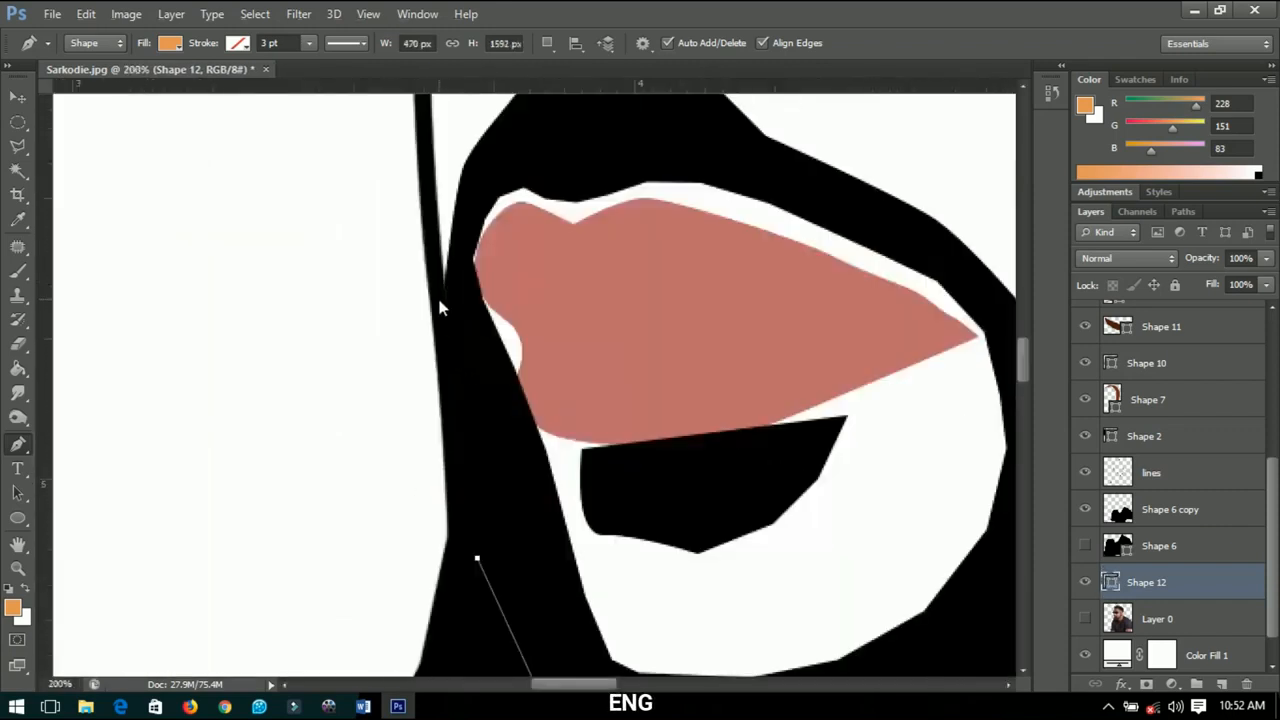
click(440, 298)
click(425, 120)
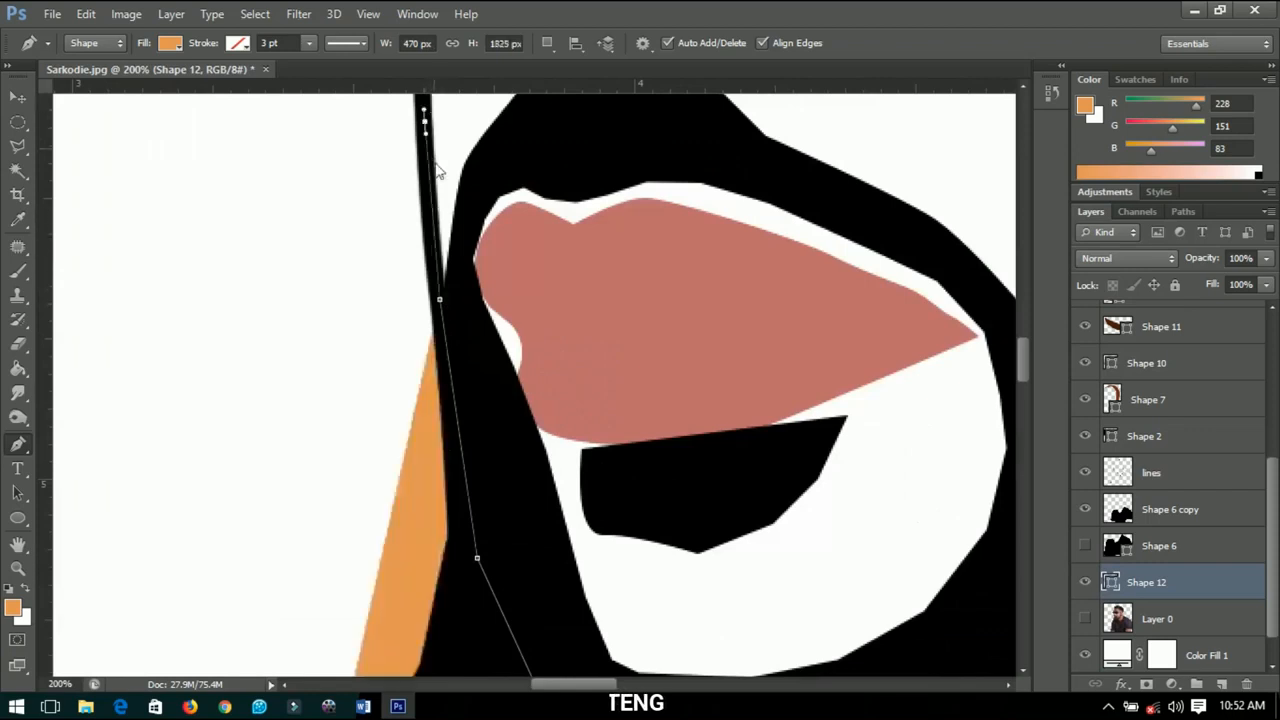
drag(437, 172, 481, 503)
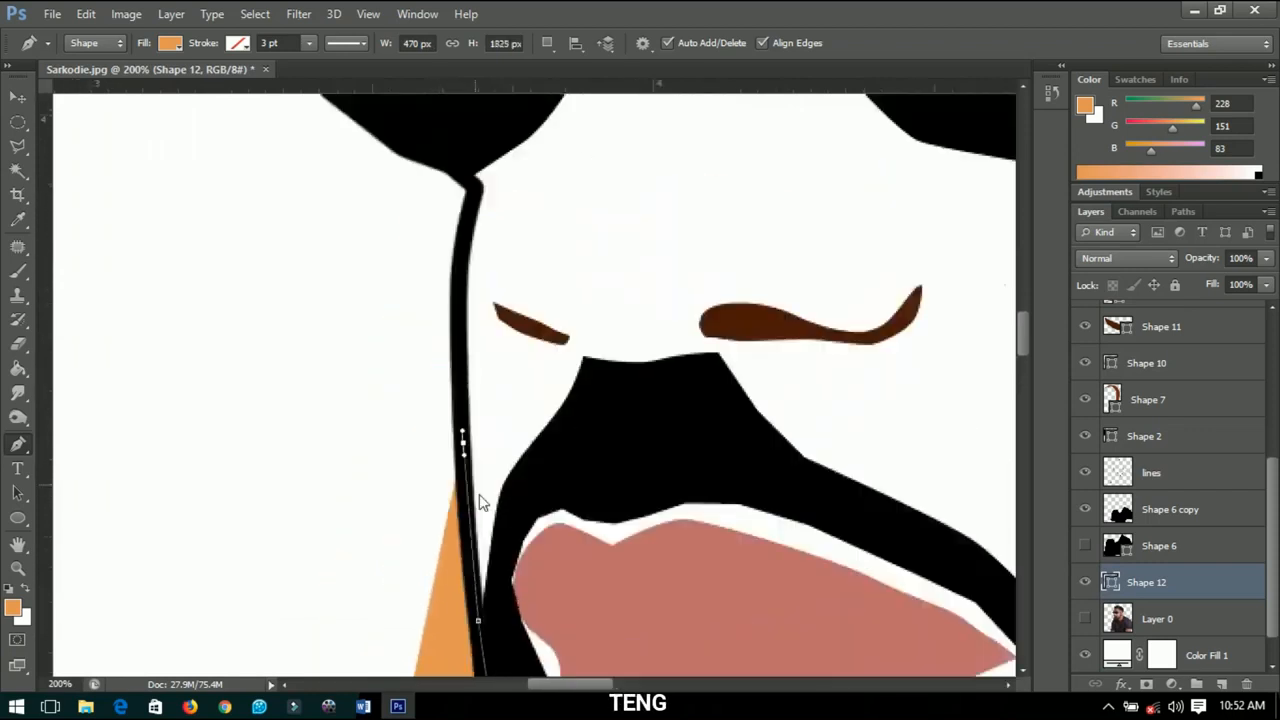
click(466, 317)
click(477, 220)
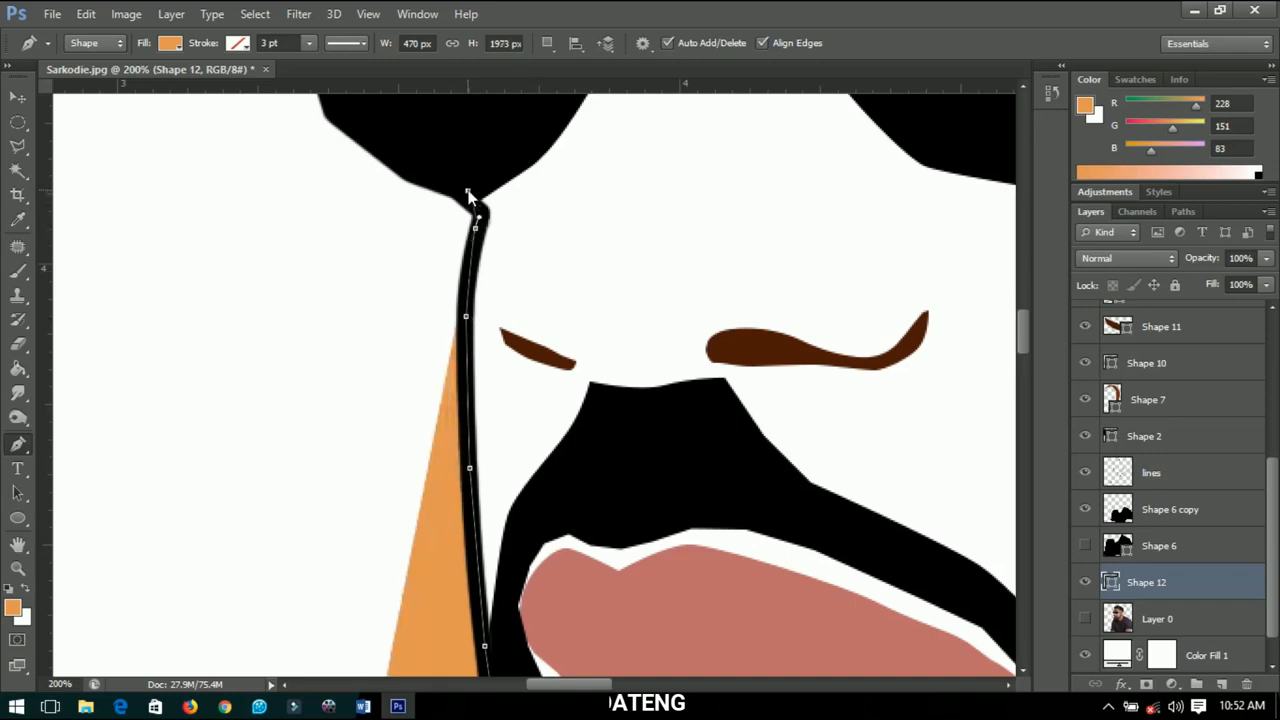
scroll(468, 196, down, 4)
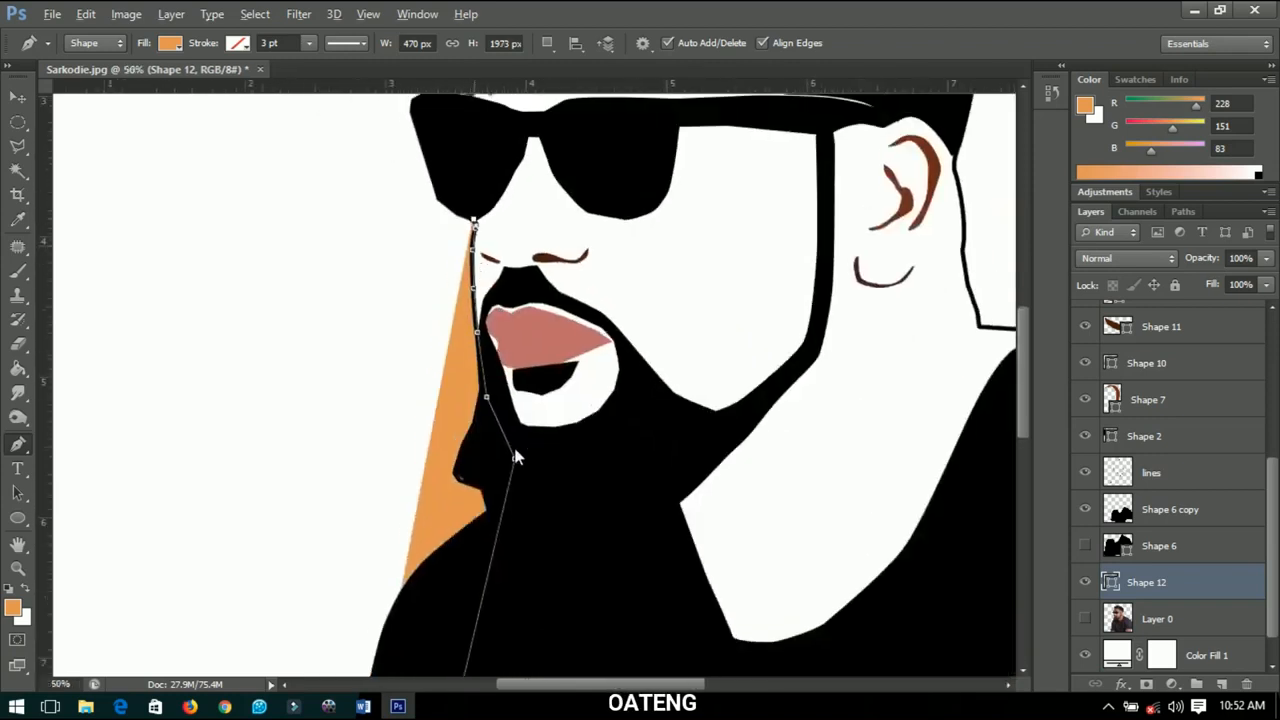
Run the skin path behind the sunglasses lens and onto the lower part of the forehead outline
drag(474, 217, 542, 524)
click(520, 411)
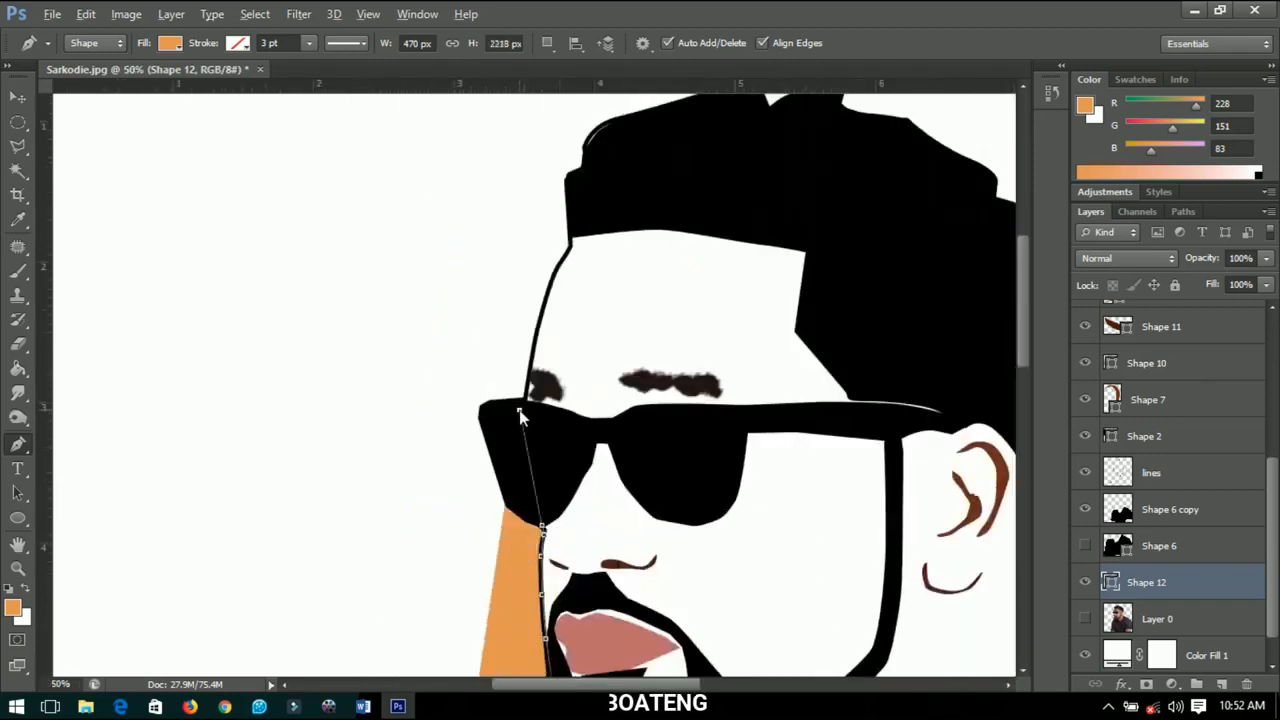
scroll(520, 412, up, 5)
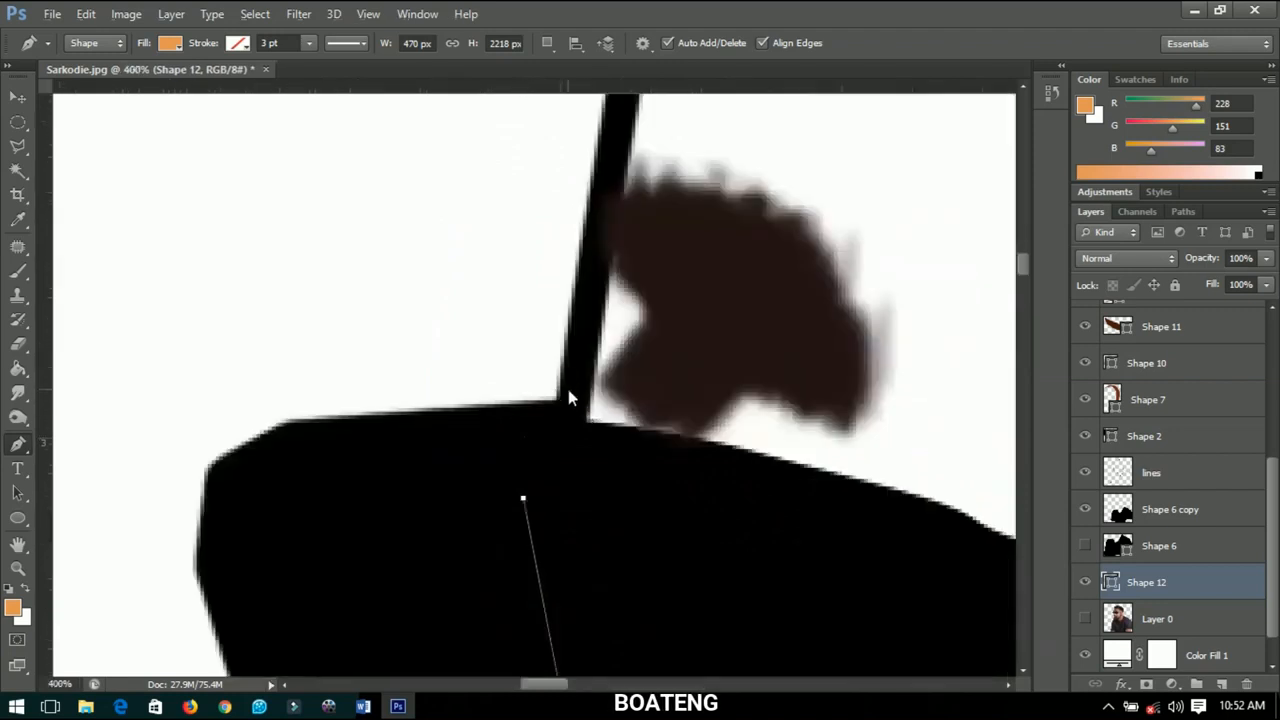
click(571, 389)
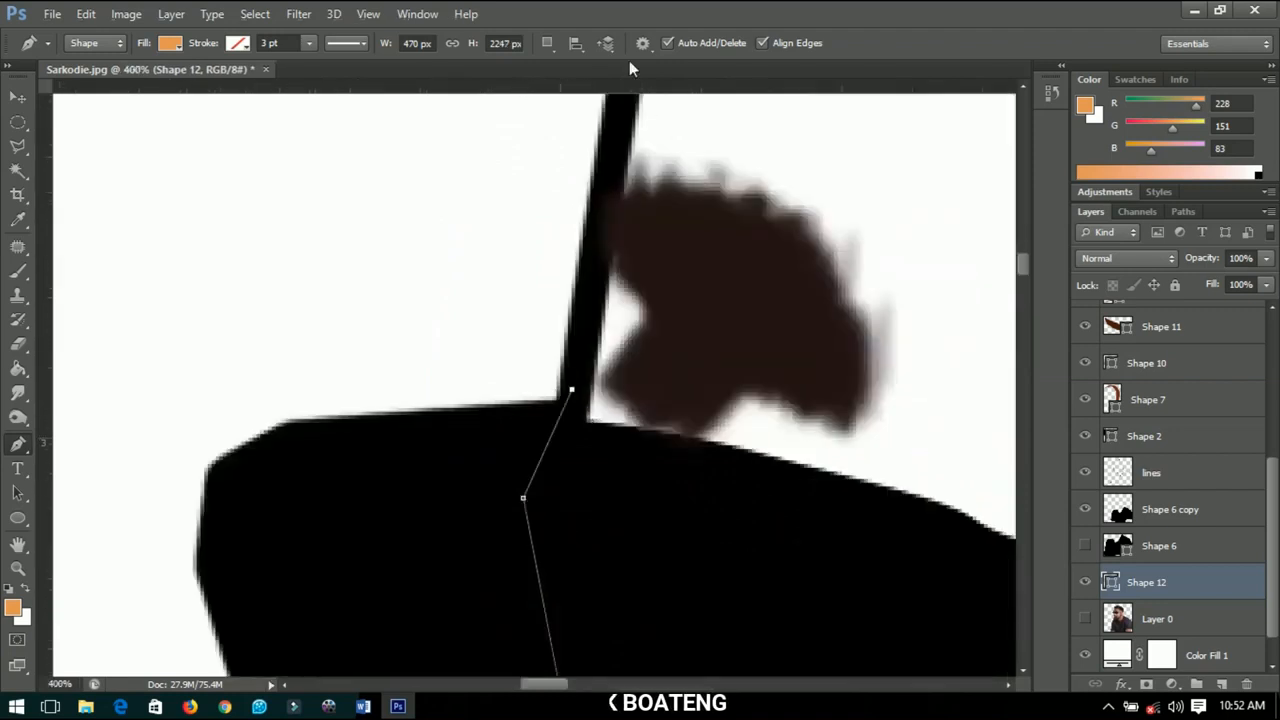
click(612, 123)
Trace the skin path with curved points up the forehead outline to where it meets the hairline
drag(576, 254, 553, 454)
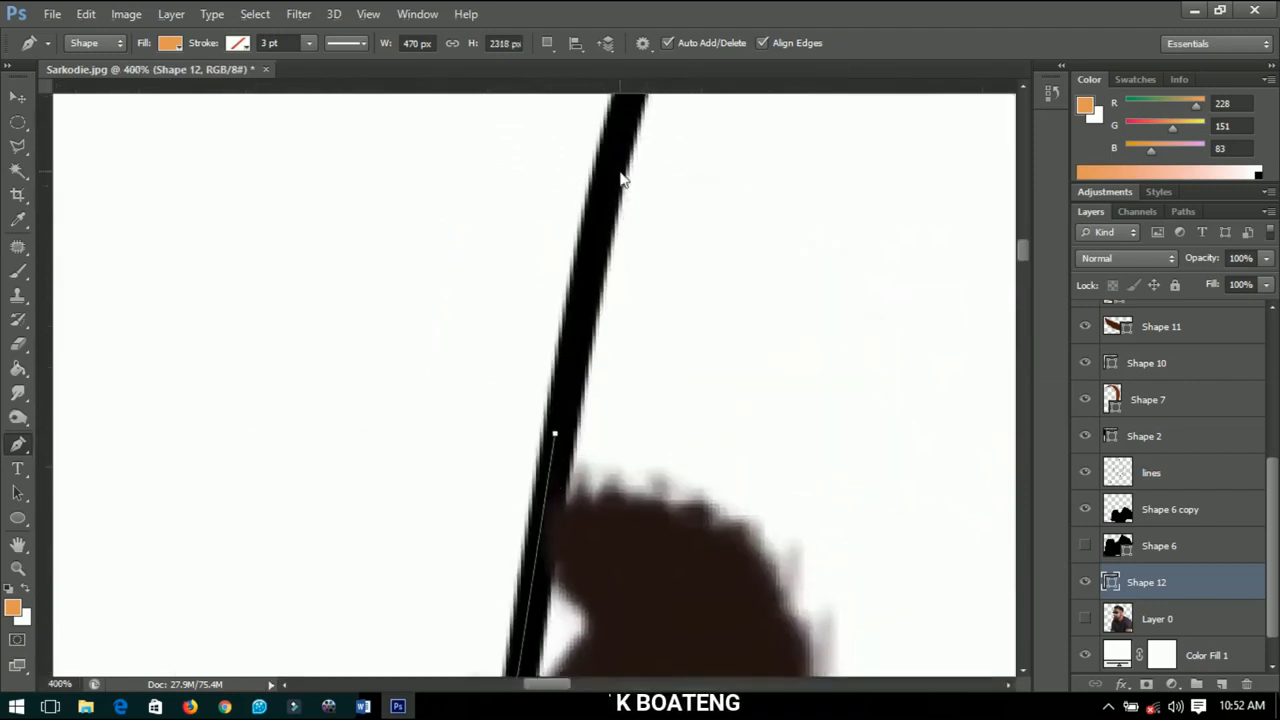
drag(615, 164, 620, 135)
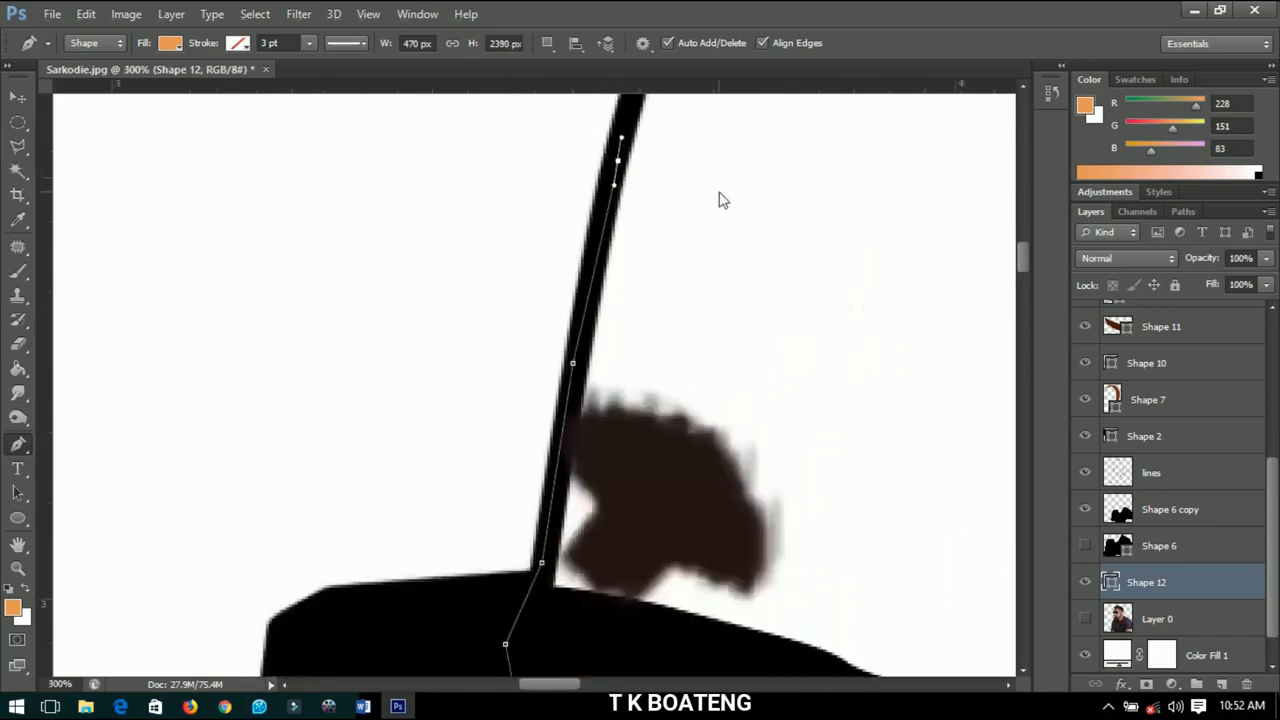
scroll(601, 413, down, 1)
scroll(601, 413, up, 2)
drag(567, 152, 584, 126)
drag(586, 209, 517, 451)
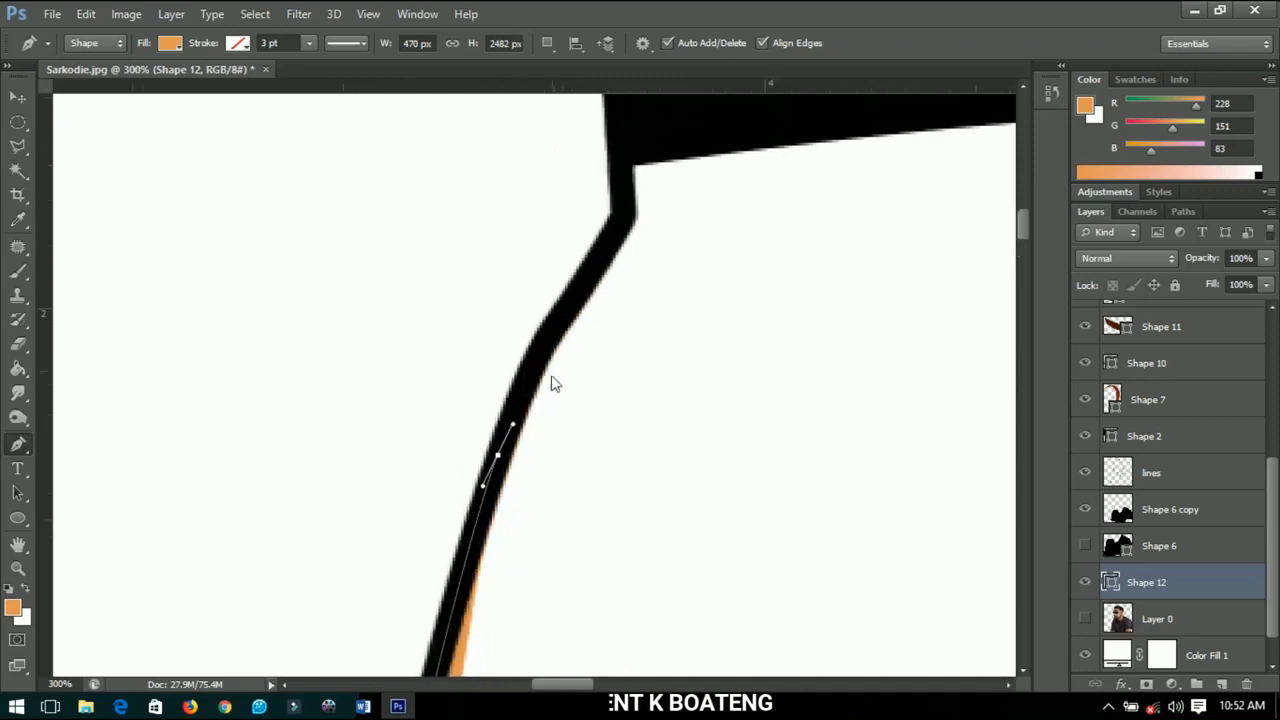
click(622, 218)
Carry the skin path through the black hair, around the forehead and temple, to just above the ear
scroll(622, 175, down, 5)
click(785, 149)
click(800, 186)
click(897, 271)
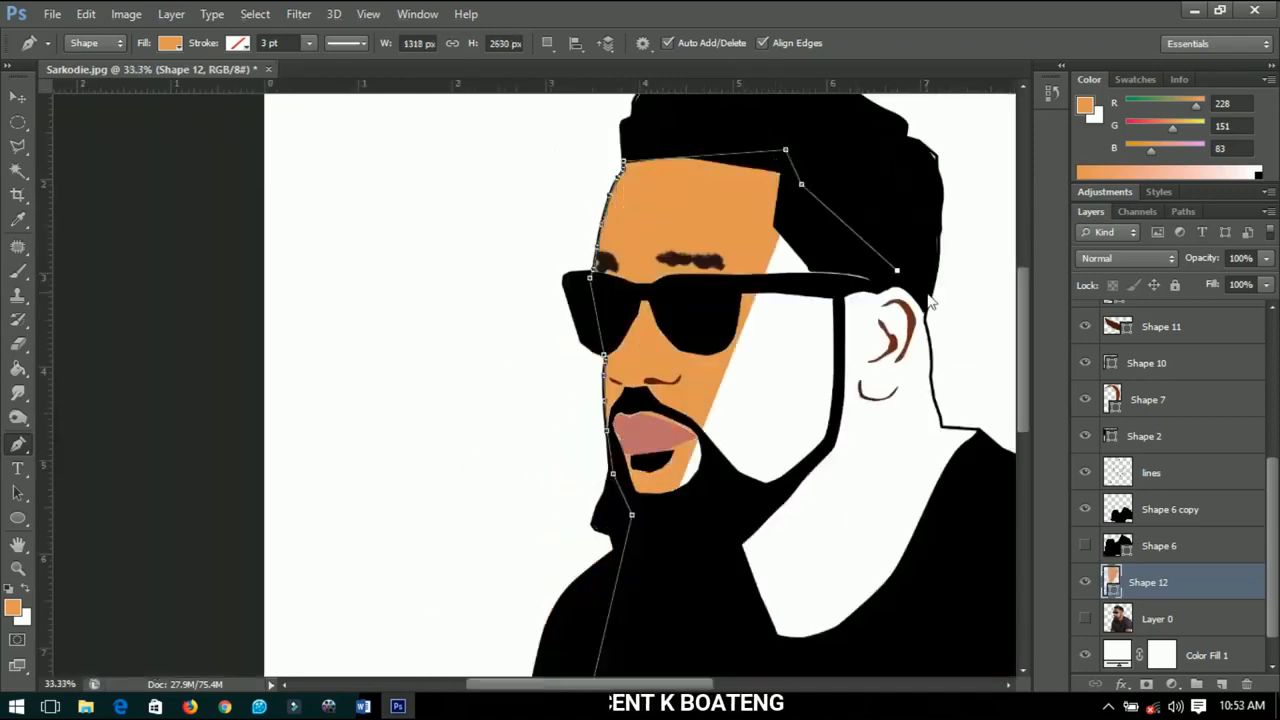
Trace the skin path down the back-of-neck outline to the corner where the neck meets the collar line
scroll(892, 283, up, 5)
click(930, 333)
drag(948, 500, 959, 526)
drag(661, 470, 663, 535)
click(623, 277)
click(654, 470)
click(737, 266)
click(752, 362)
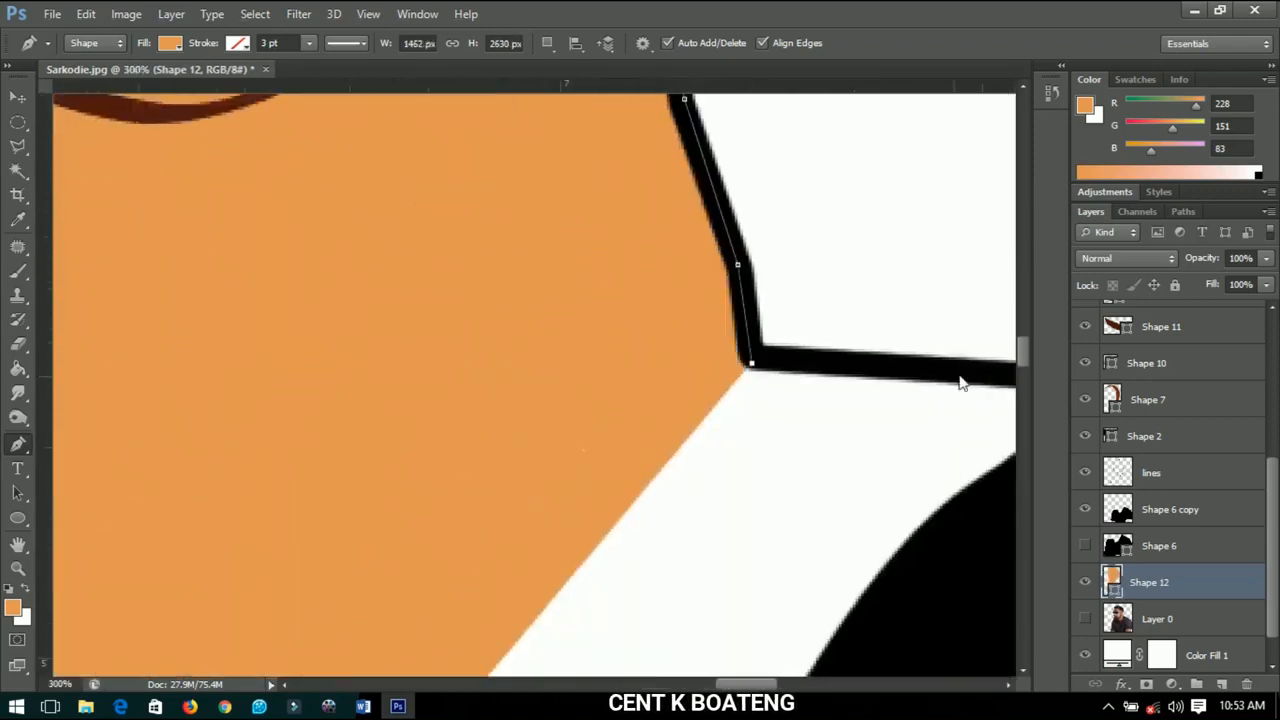
Finish the skin shape along the collar, through the shirt and around the other arm below the canvas, and fit the image to the window
click(959, 373)
click(685, 542)
scroll(685, 542, down, 3)
click(806, 463)
click(857, 527)
click(835, 649)
click(257, 614)
click(18, 97)
key(ctrl+0)
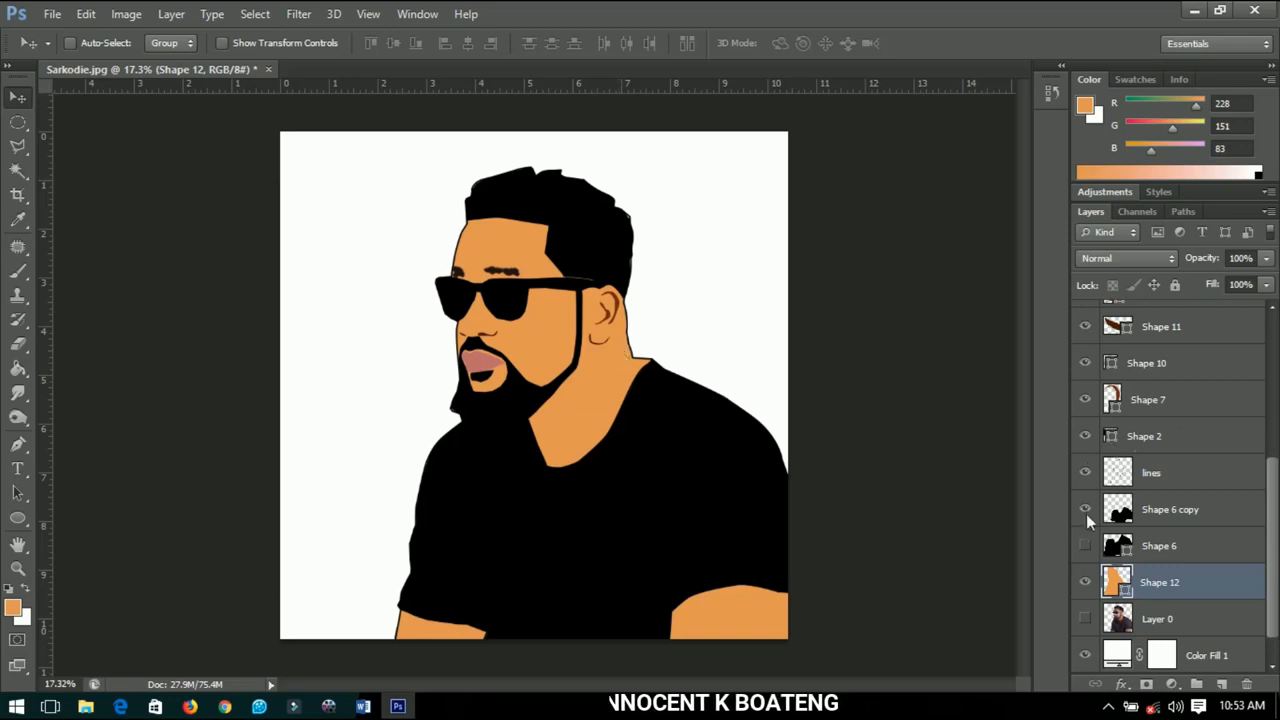
Set the skin shape's opacity to 0% and show the photo on Layer 0, keeping the lines layer visible
click(1085, 472)
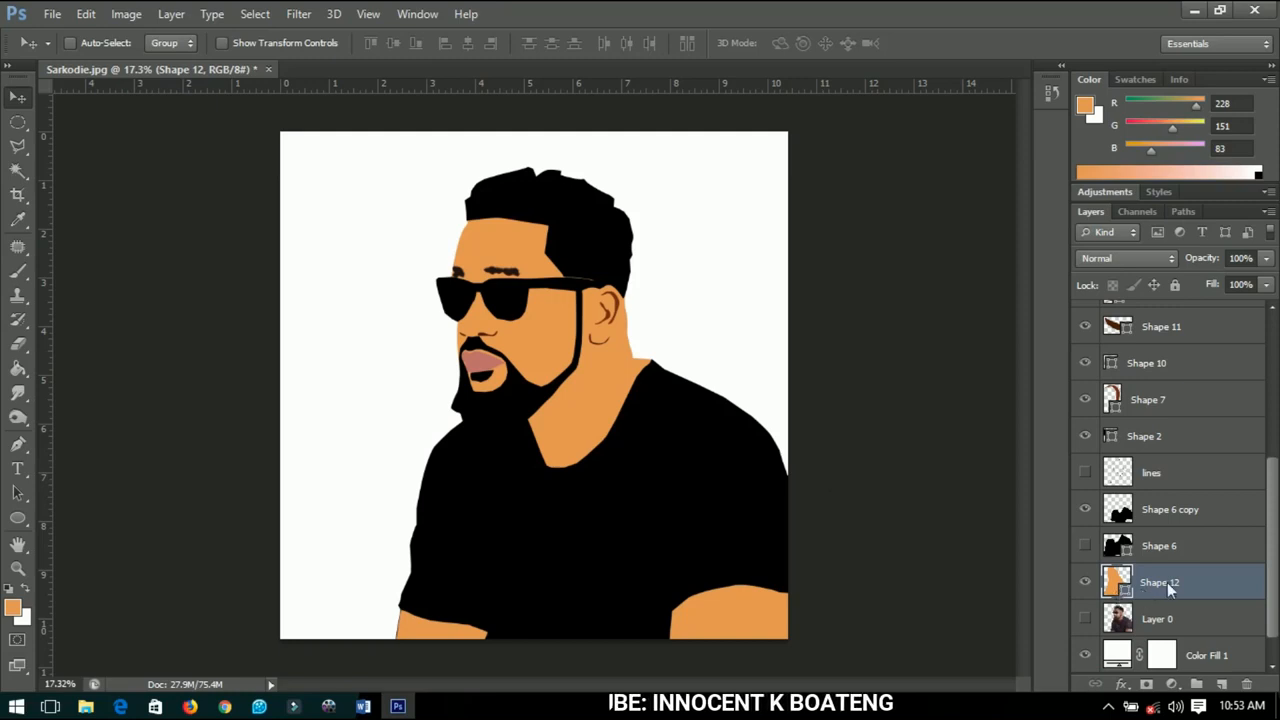
drag(1202, 257, 926, 285)
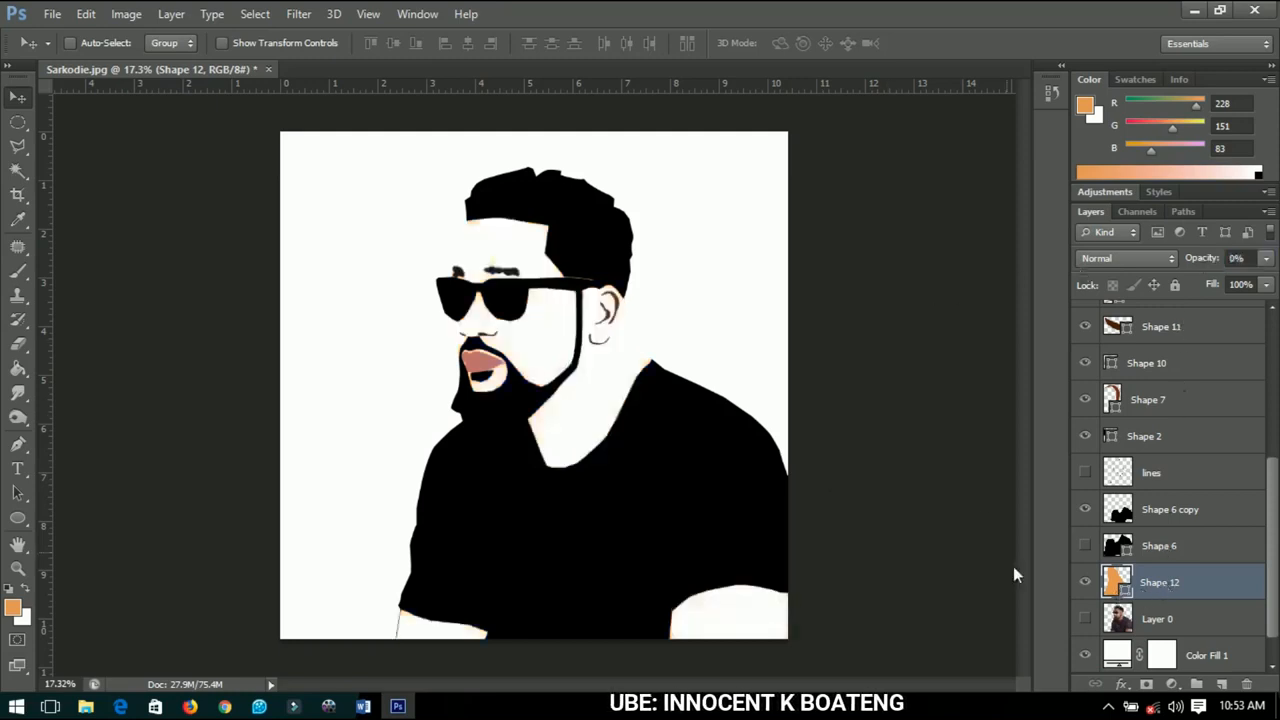
click(1082, 474)
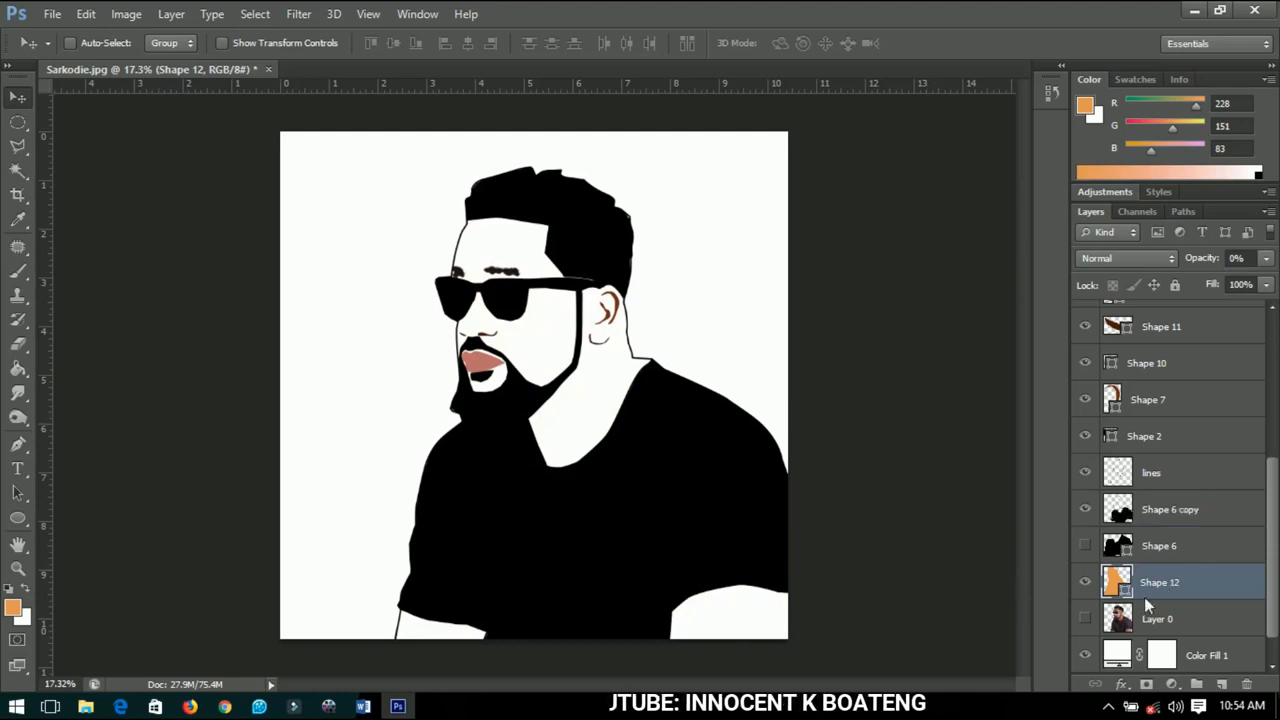
click(1085, 618)
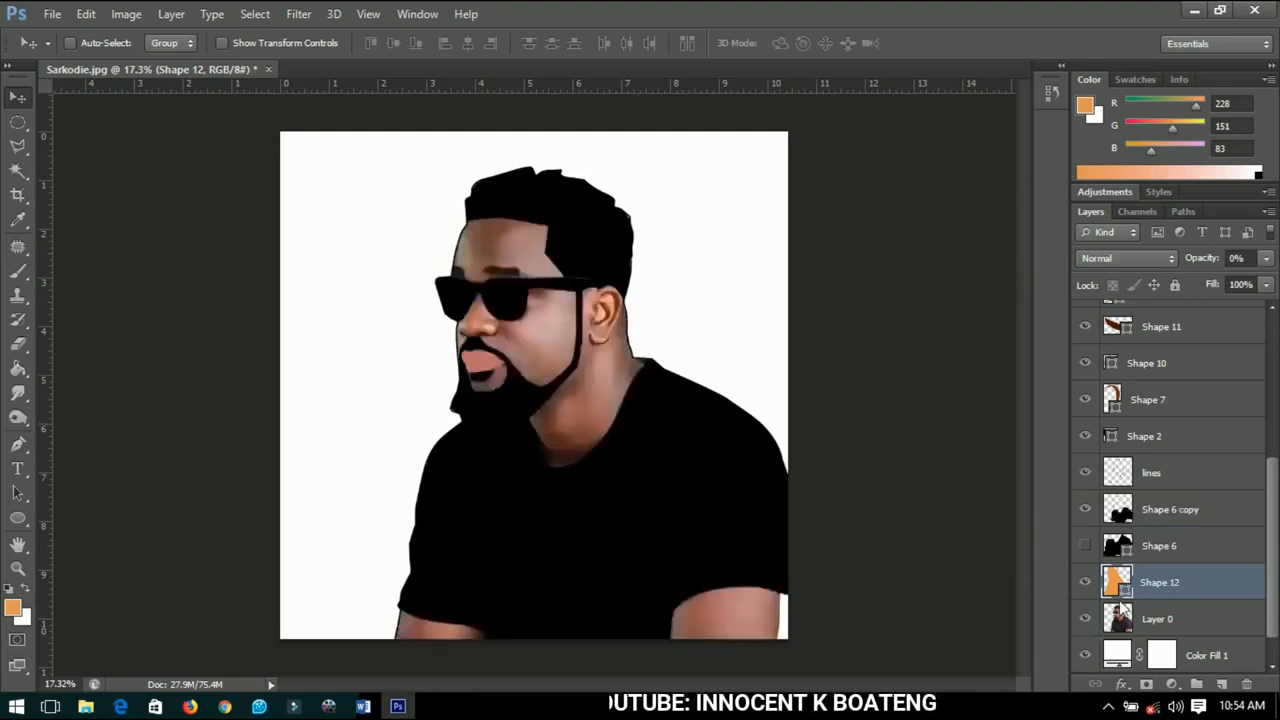
Change the skin shape's fill to #e79e8c, sampled from the photo near the ear, and set its opacity to 100%
double_click(1118, 582)
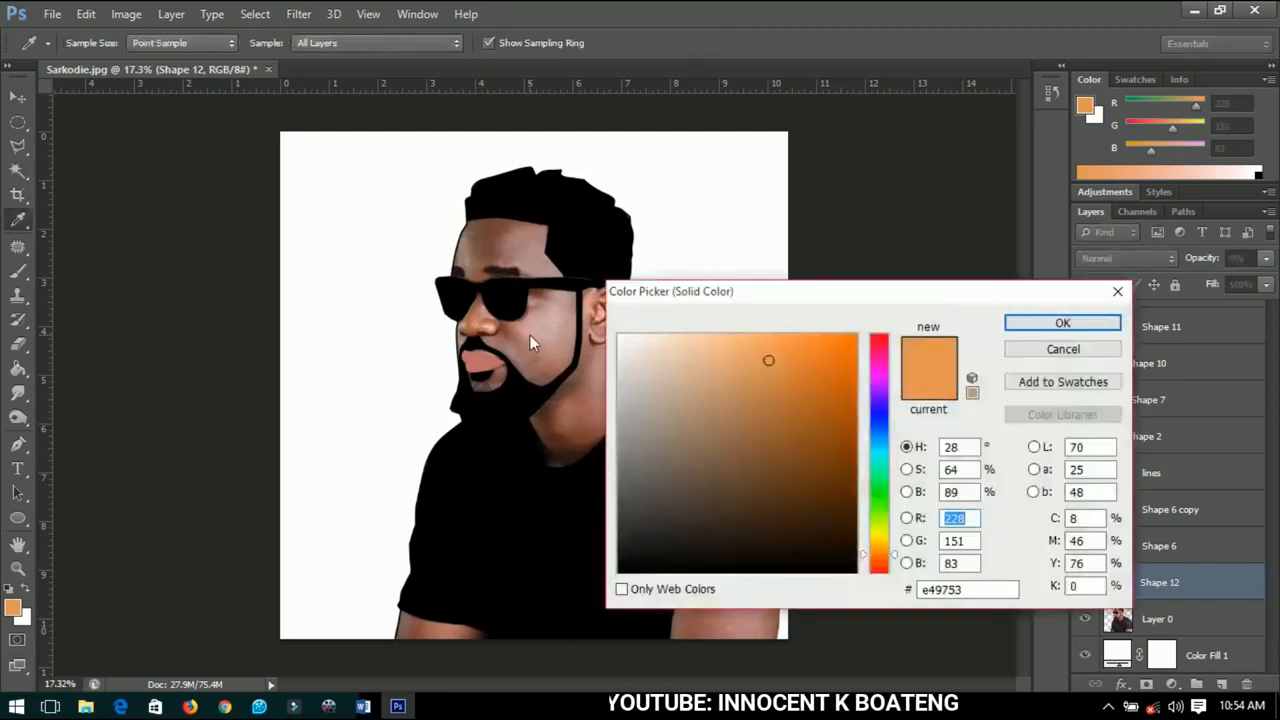
drag(530, 335, 550, 321)
click(572, 414)
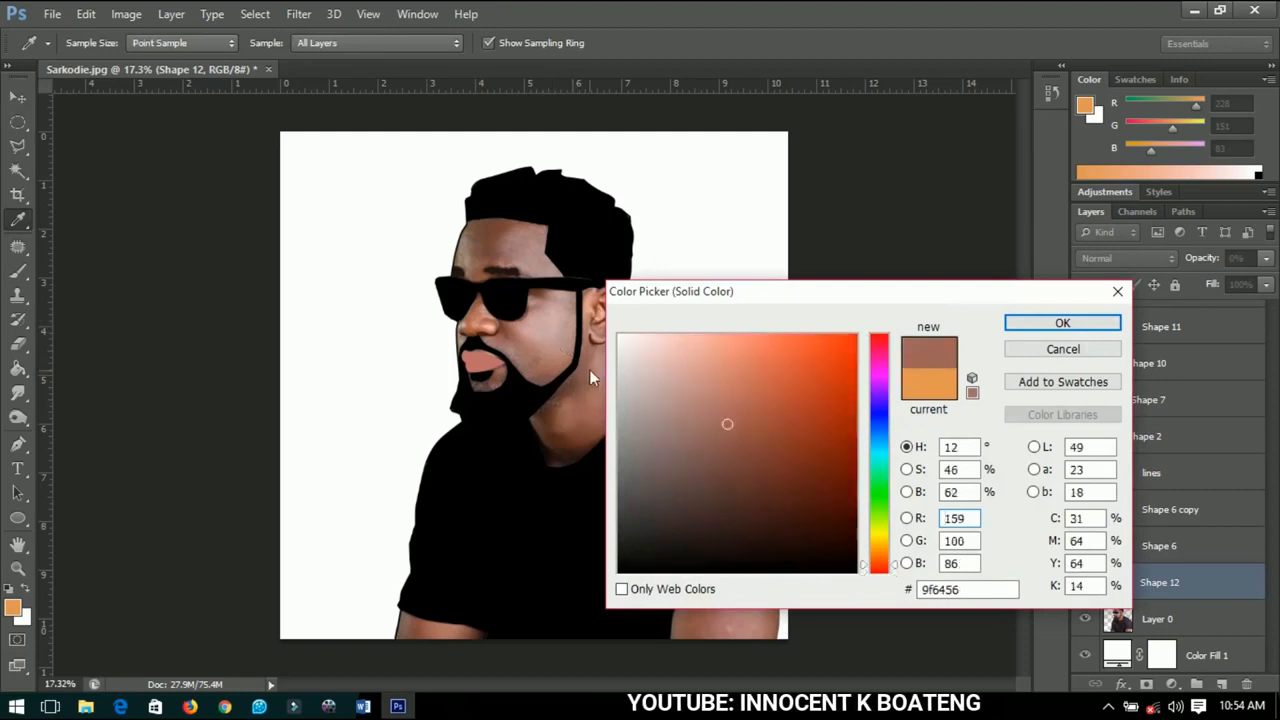
click(592, 310)
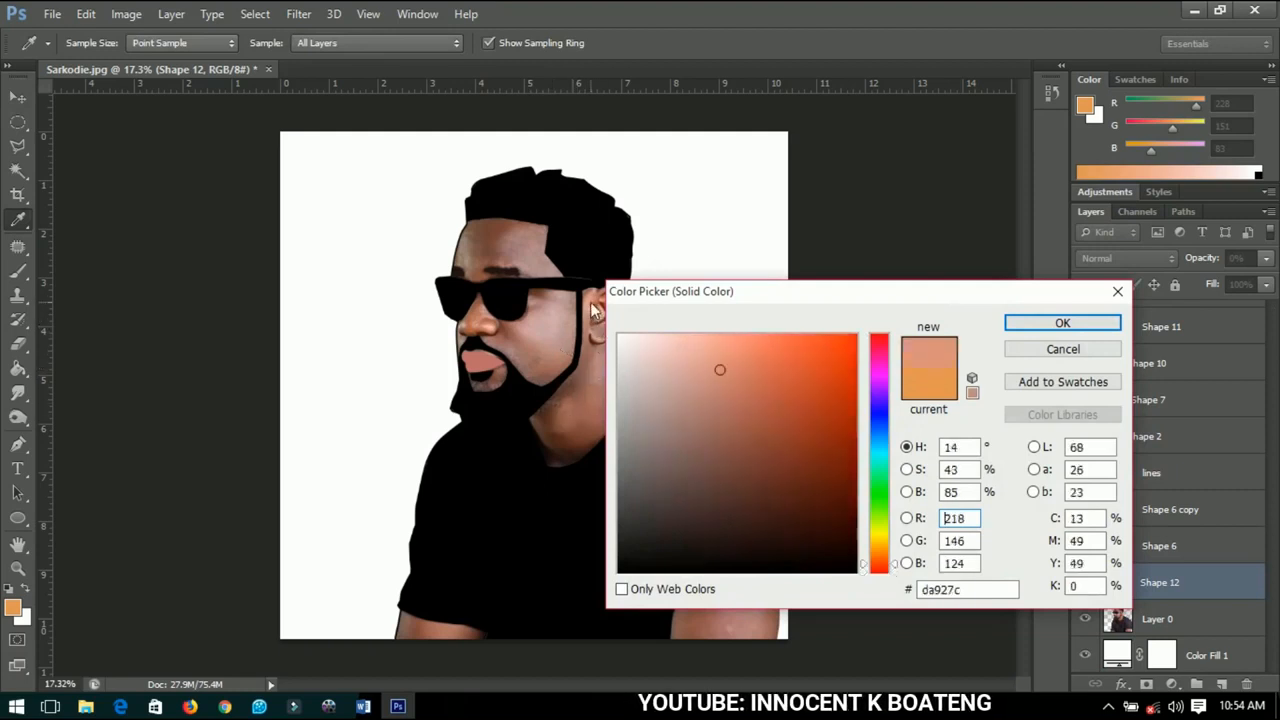
click(592, 310)
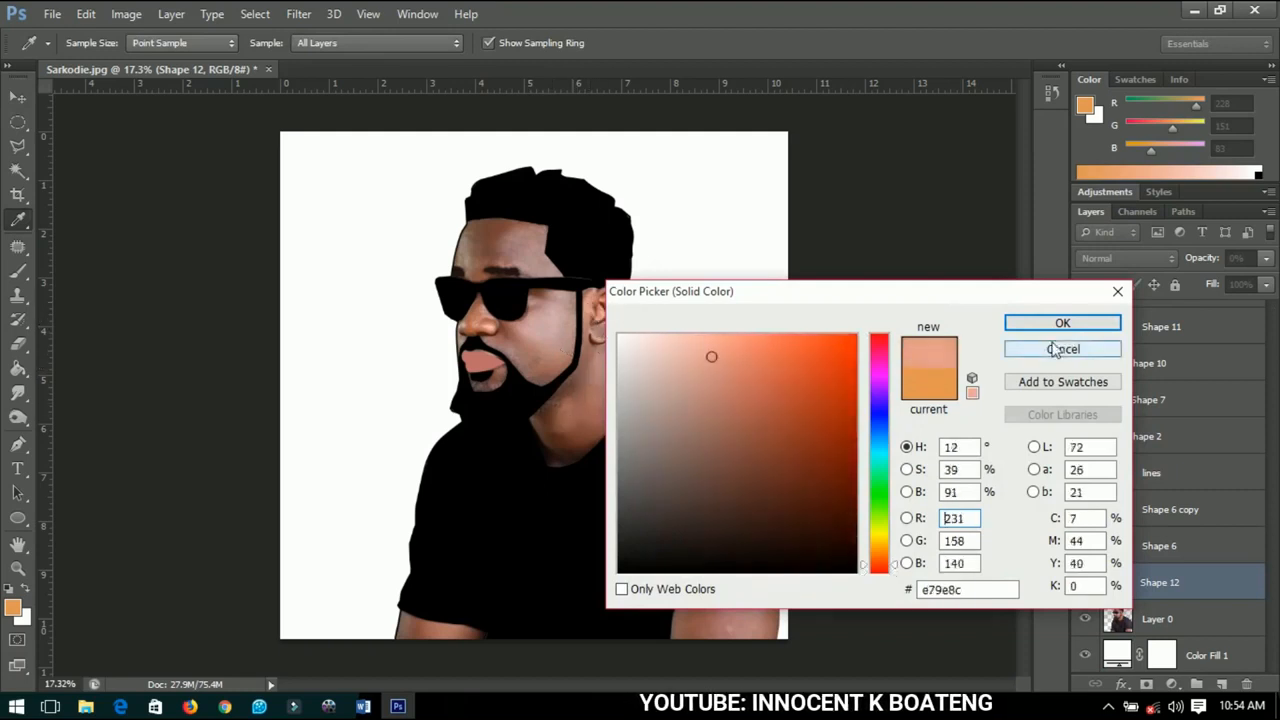
click(1062, 323)
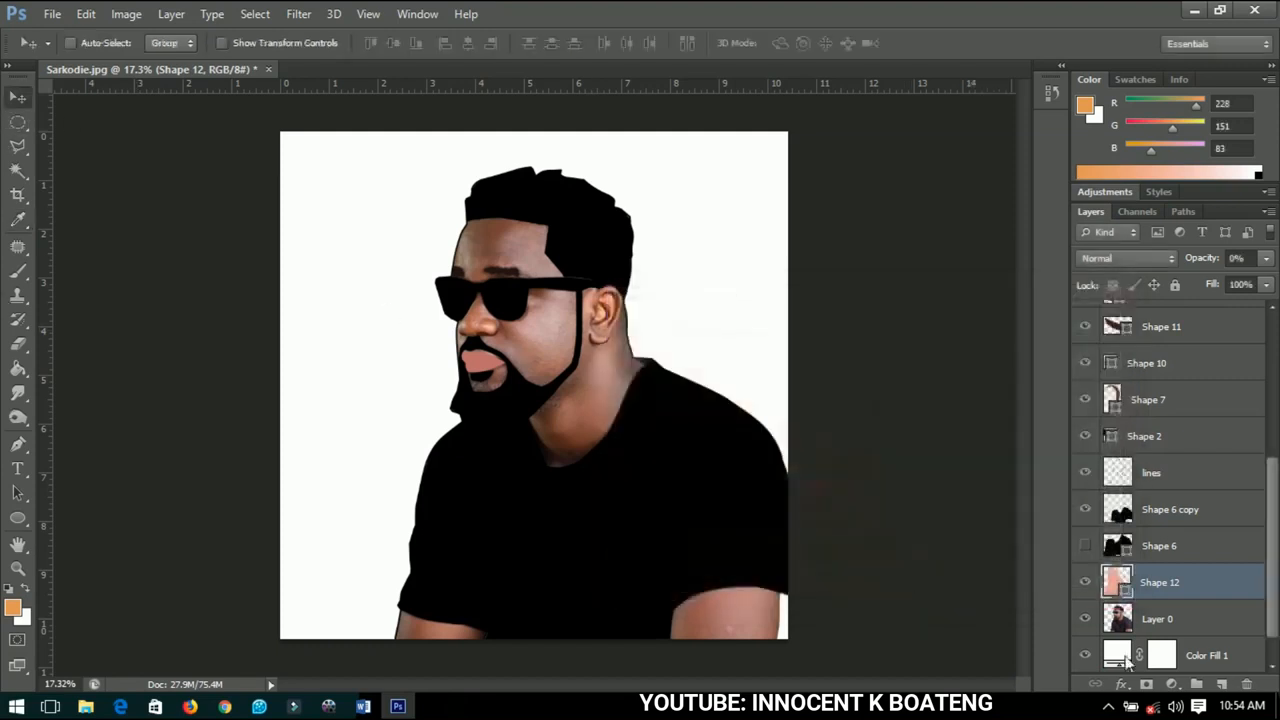
drag(1208, 257, 1243, 261)
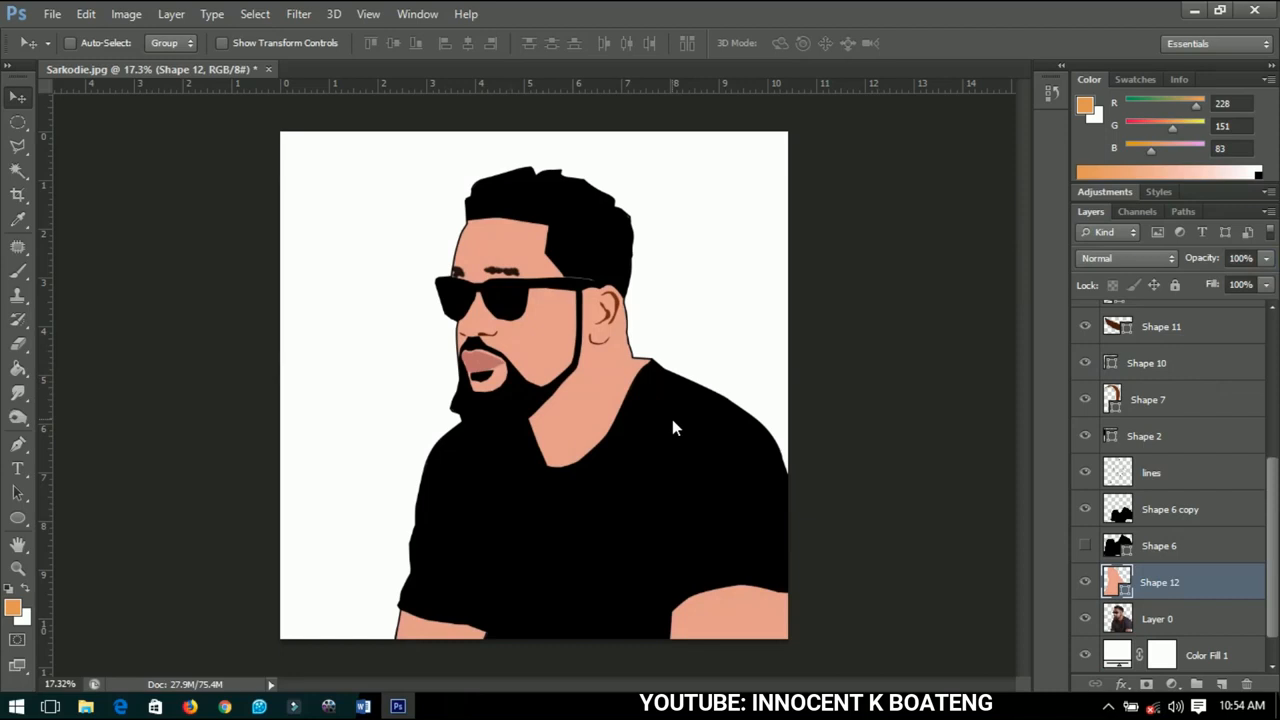
scroll(1180, 590, down, 1)
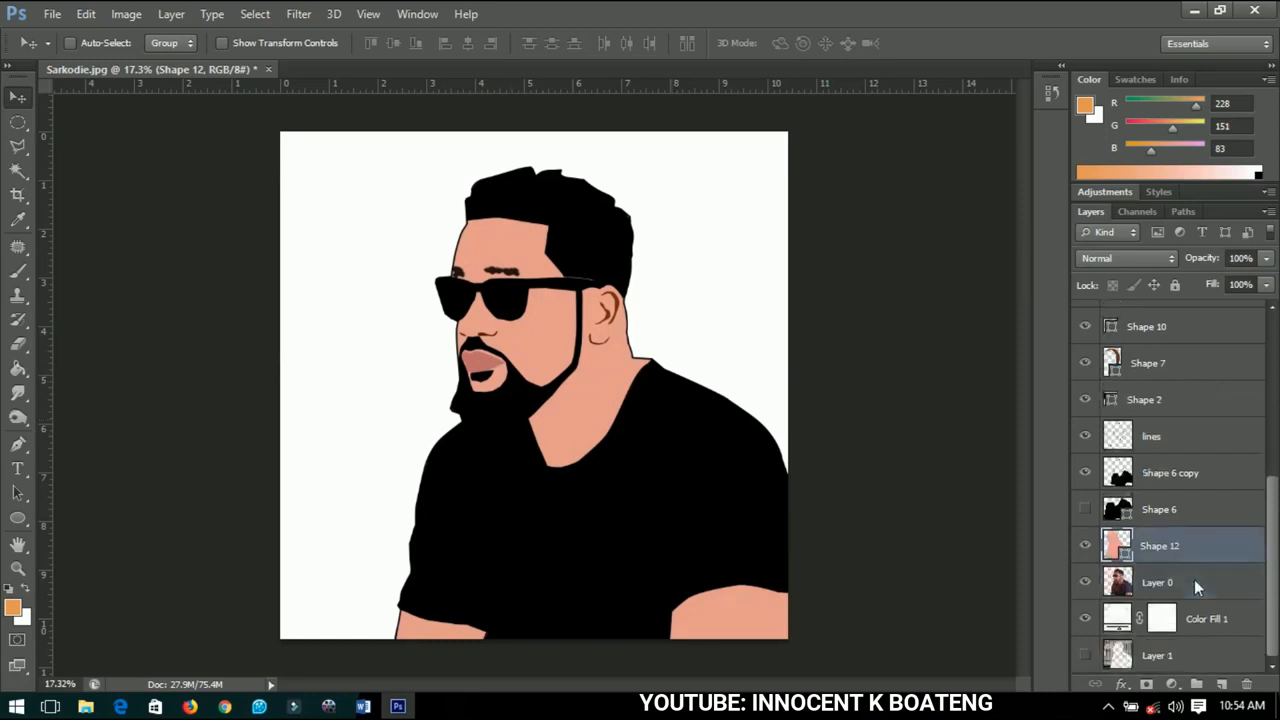
Duplicate the Layer 0 photo, bring the copy to the top of the layer stack and hide it
click(1177, 582)
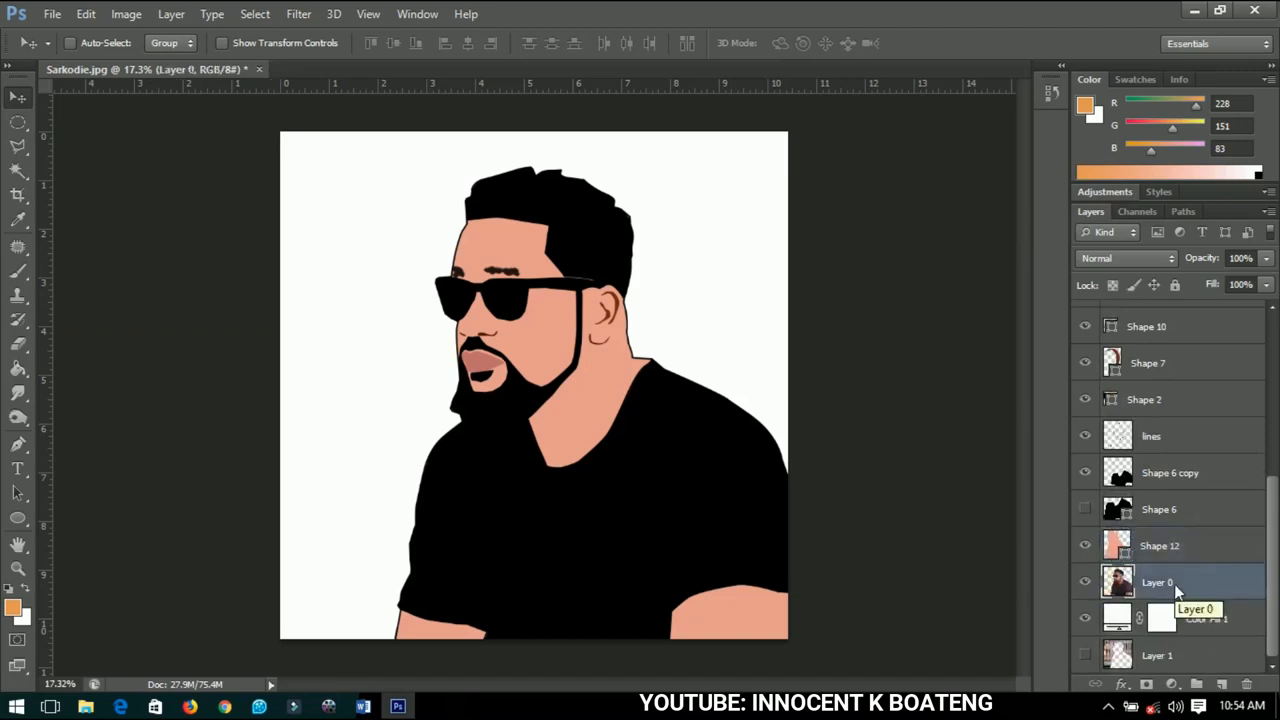
scroll(1176, 590, up, 1)
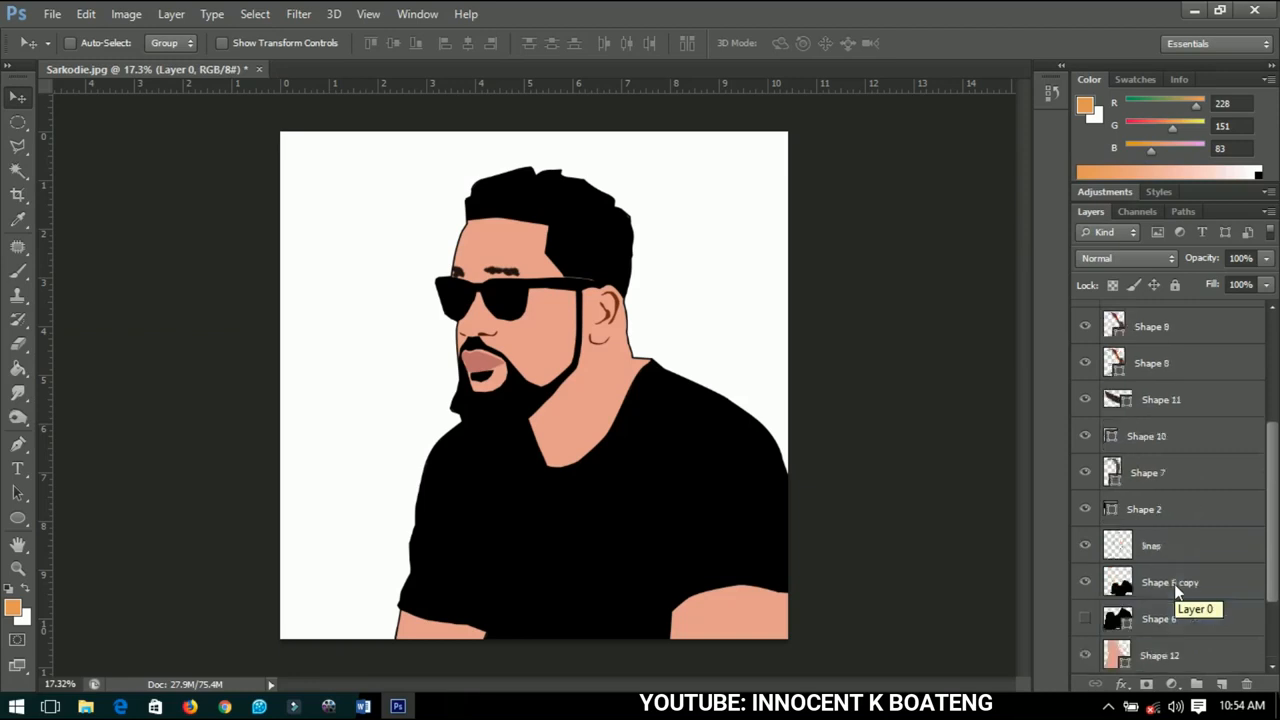
right_click(566, 212)
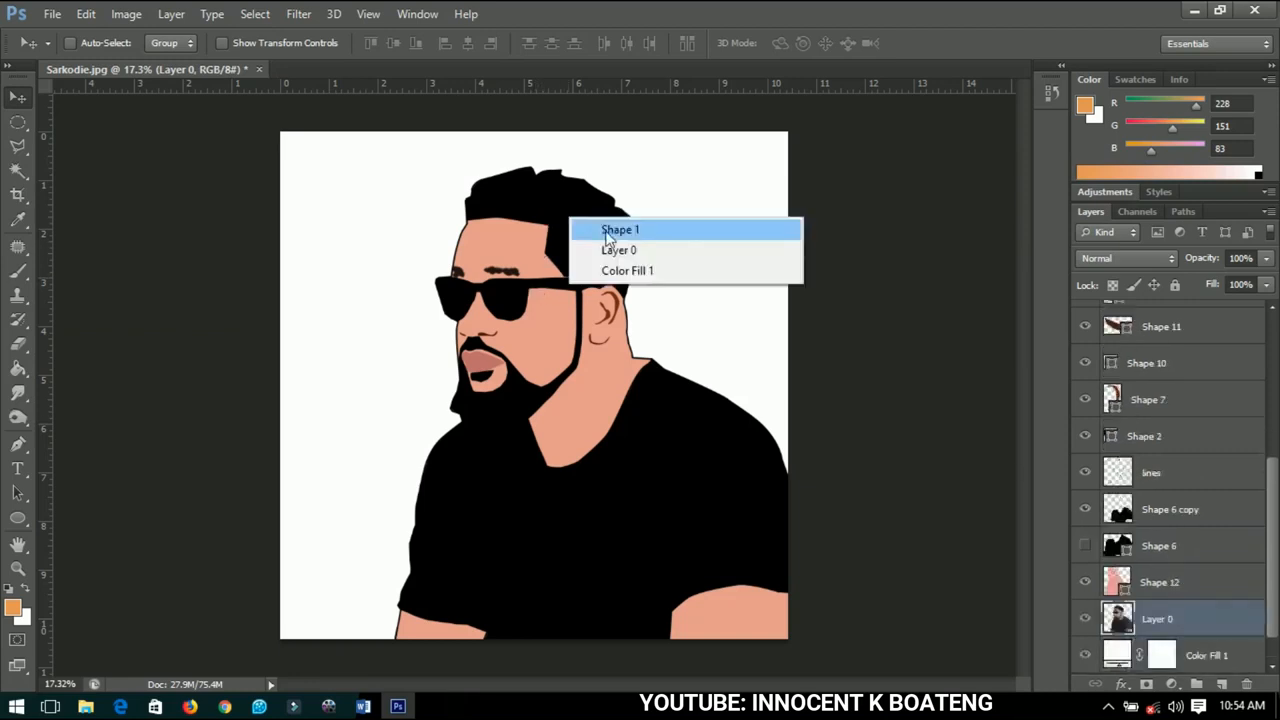
click(606, 232)
scroll(1131, 496, down, 5)
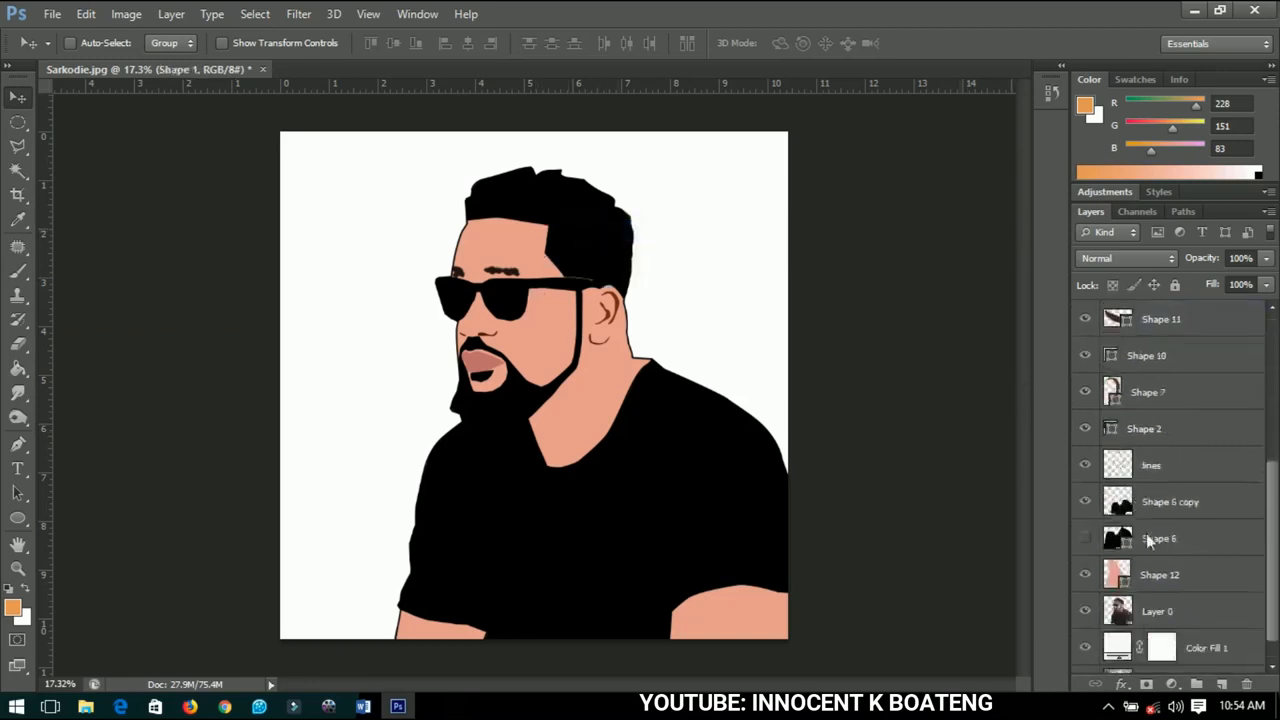
click(1163, 596)
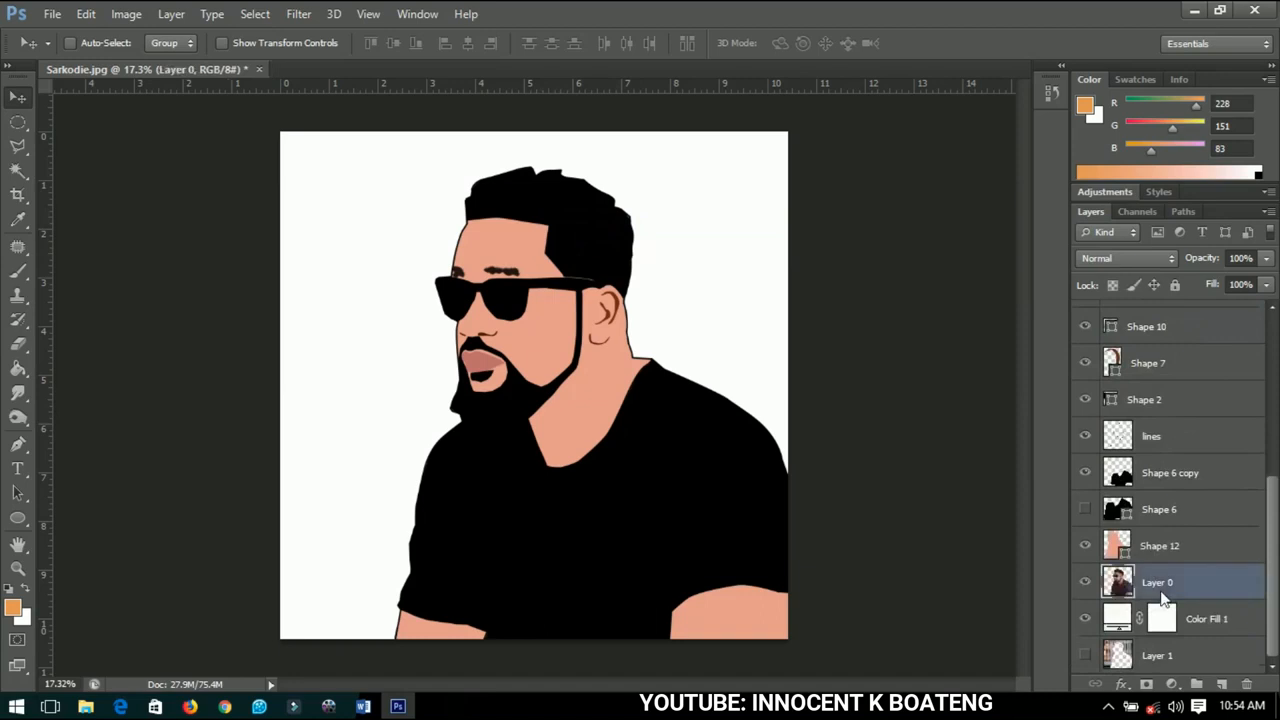
key(ctrl+j)
key(ctrl+shift+bracketright)
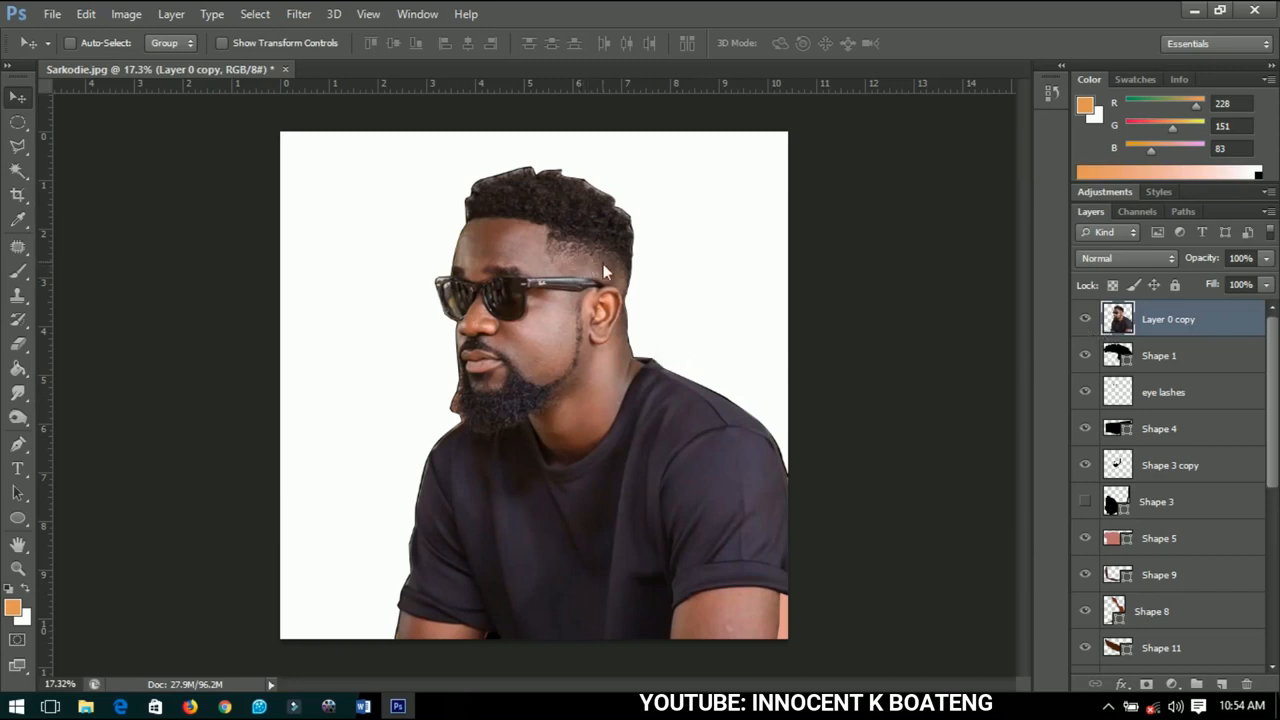
click(1084, 320)
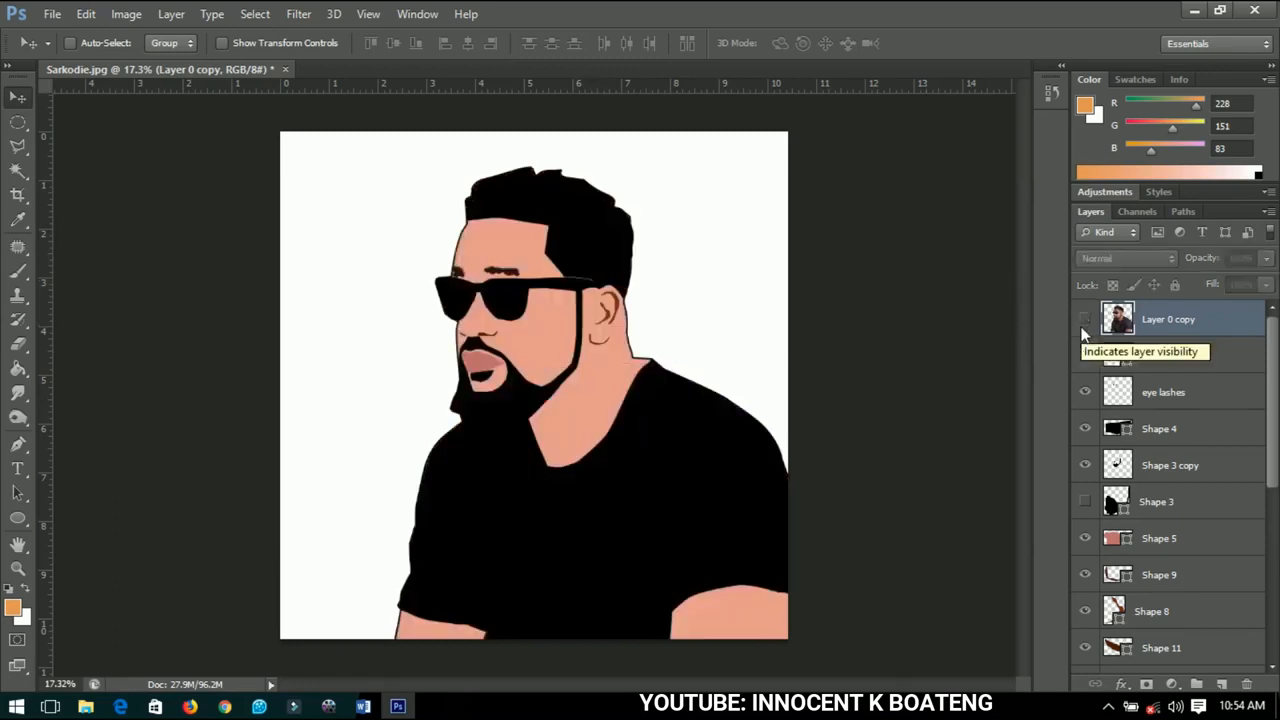
Select the hair shape's layer from the canvas and rename it "hair"
right_click(561, 252)
click(610, 262)
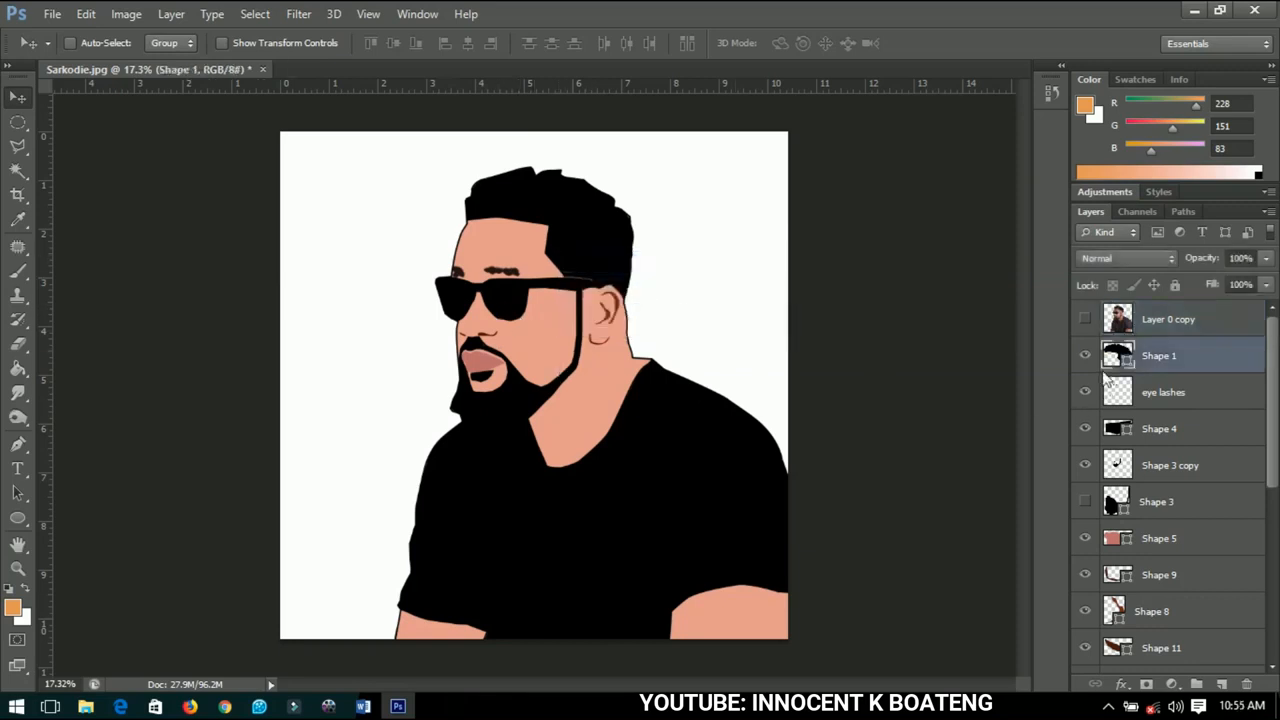
double_click(1160, 357)
text(hair)
key(Return)
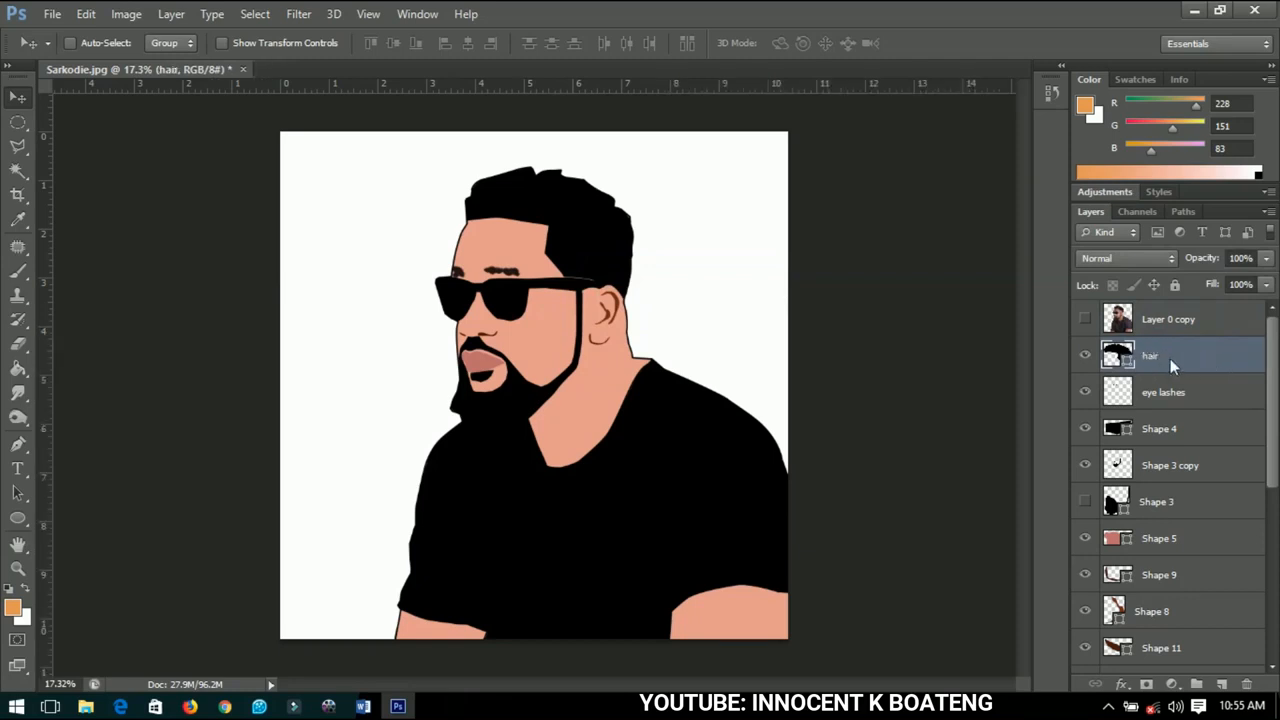
Add a Gradient Overlay to the hair layer and open its gradient for editing
right_click(1170, 358)
key(Escape)
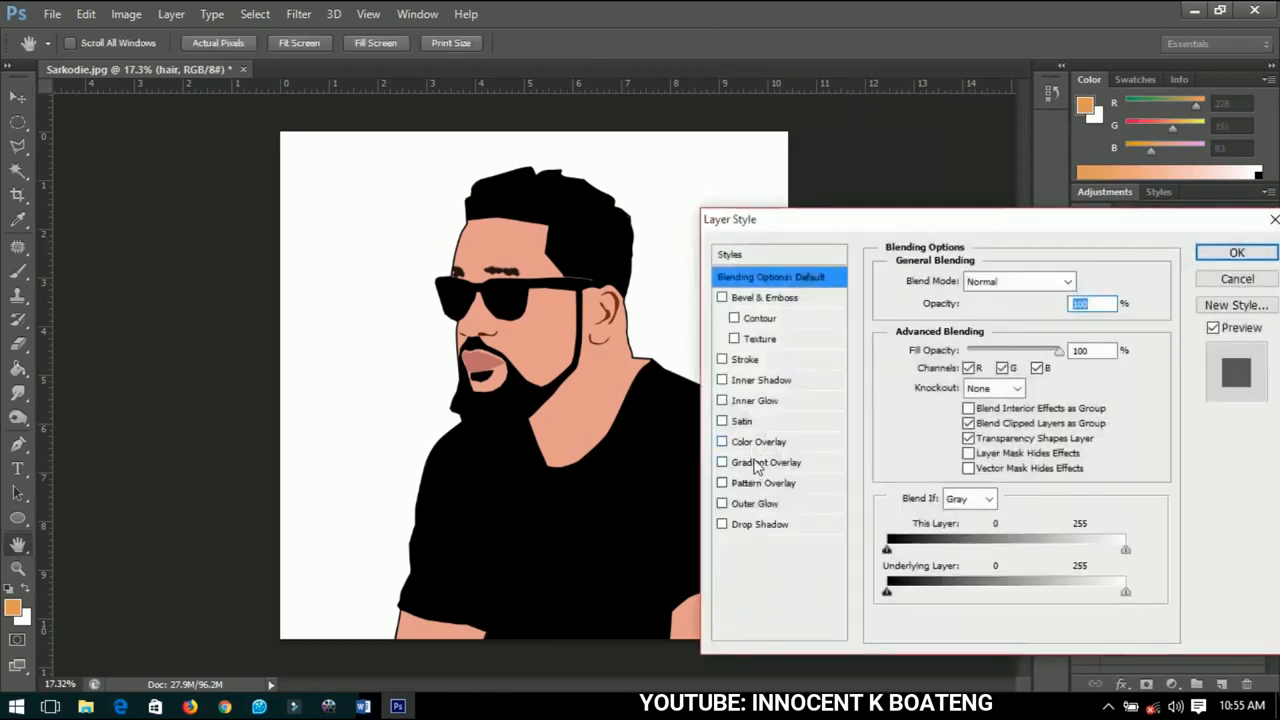
click(766, 463)
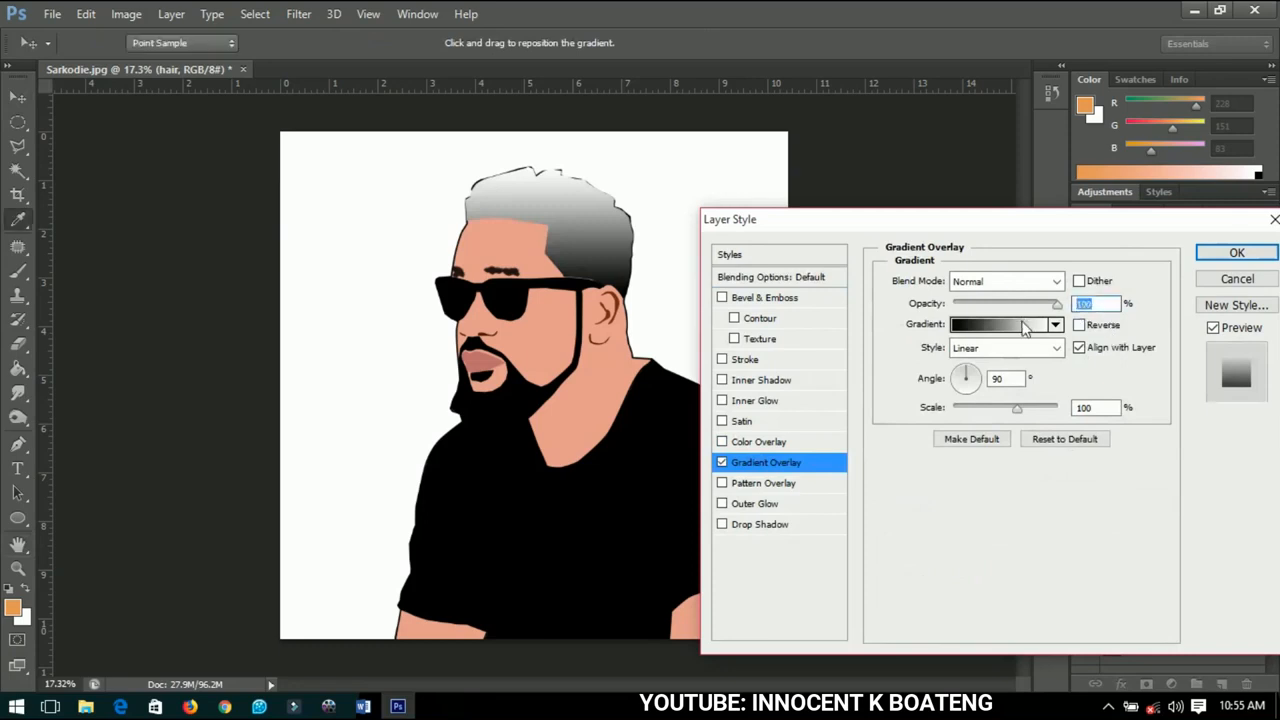
click(1028, 325)
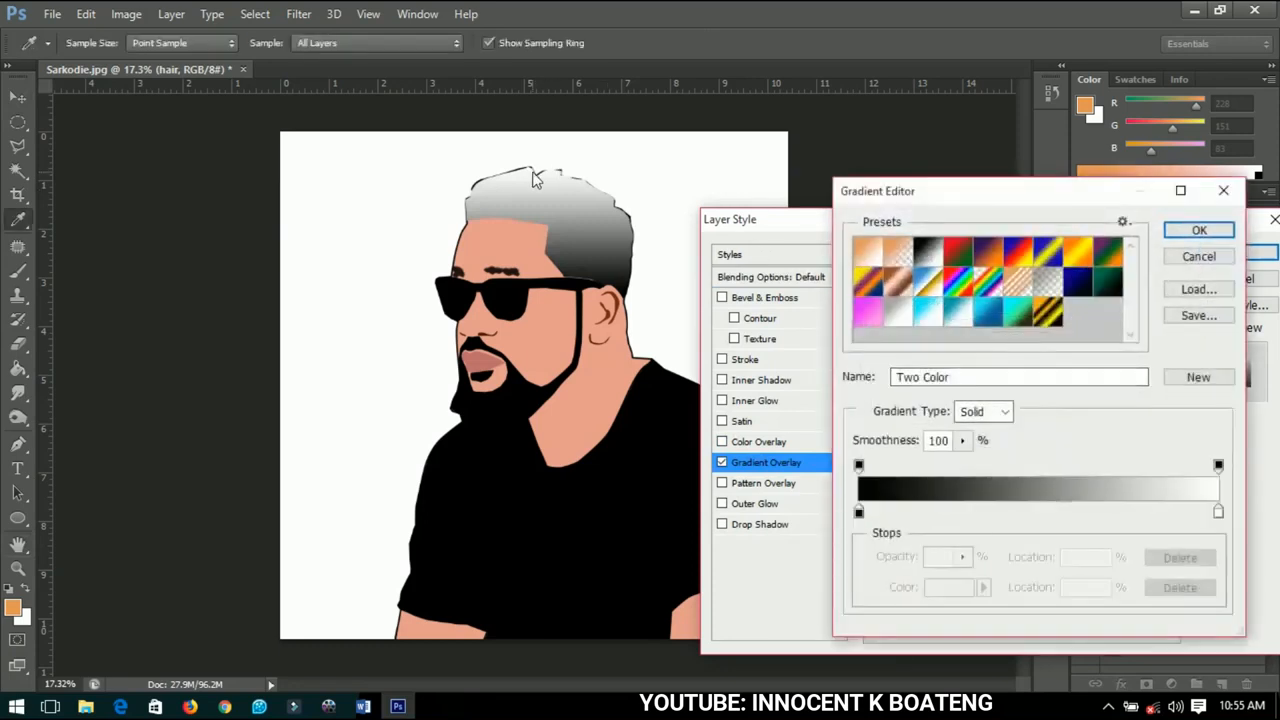
Set the hair gradient's white end stop to #e79e8c, sampled from the cheek
double_click(1218, 516)
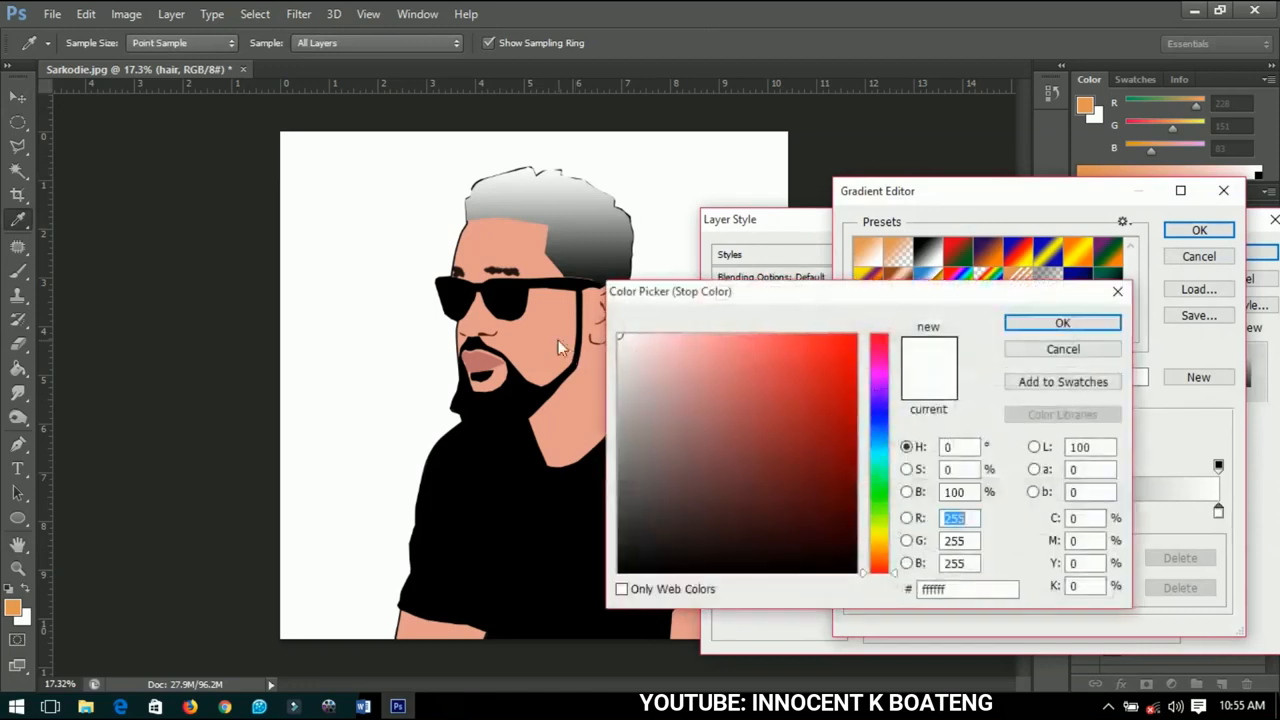
click(549, 339)
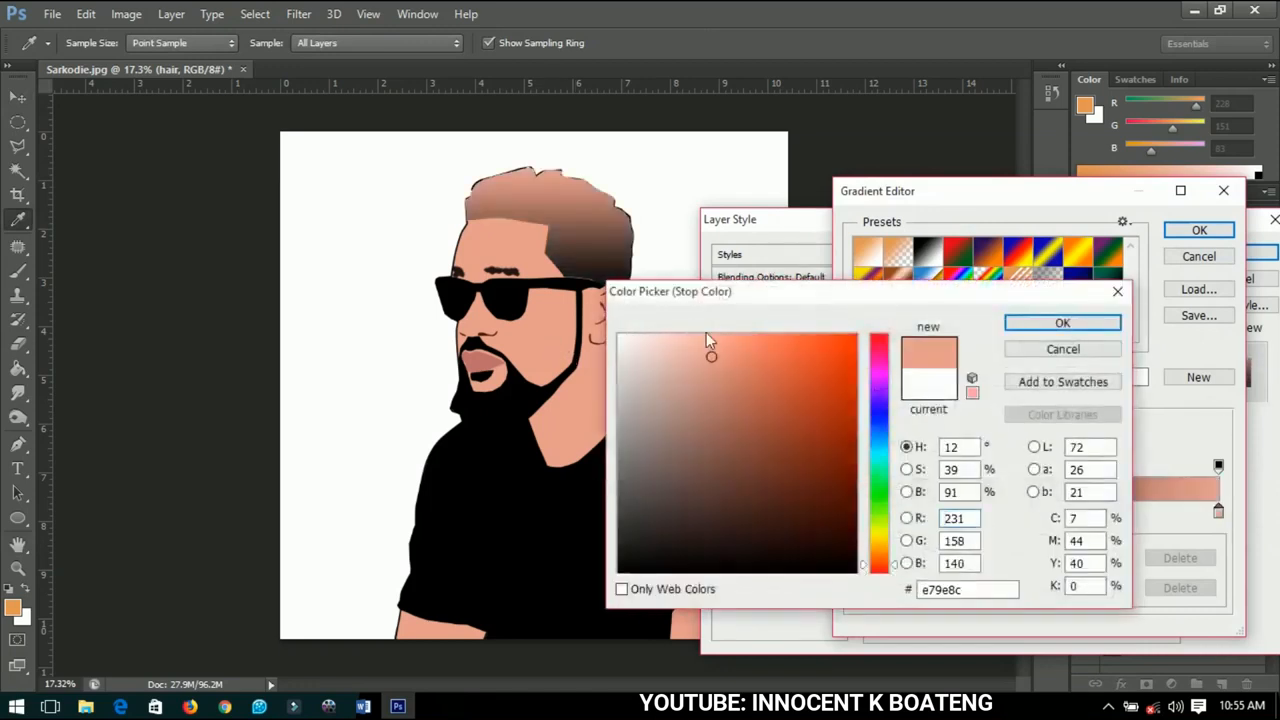
click(1062, 323)
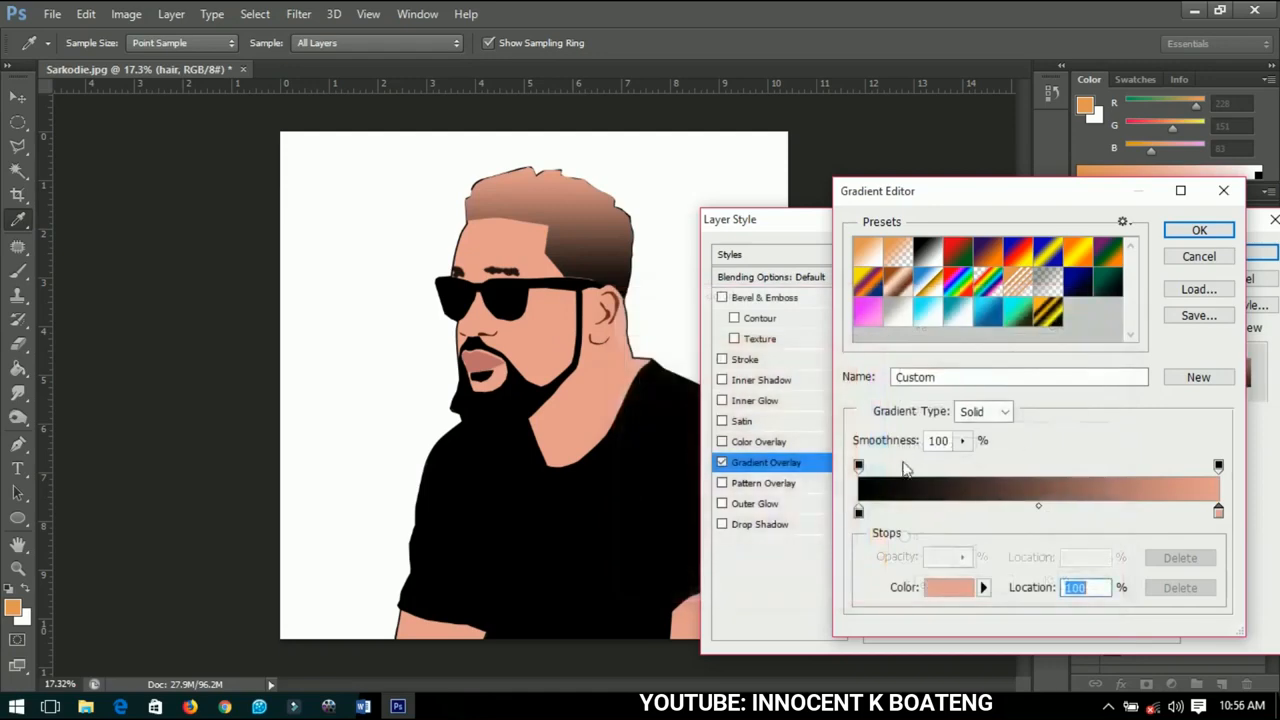
Make the hair gradient run from skin tone #e79e8c at 0% to black #000000 at 77%, and accept the gradient
double_click(858, 514)
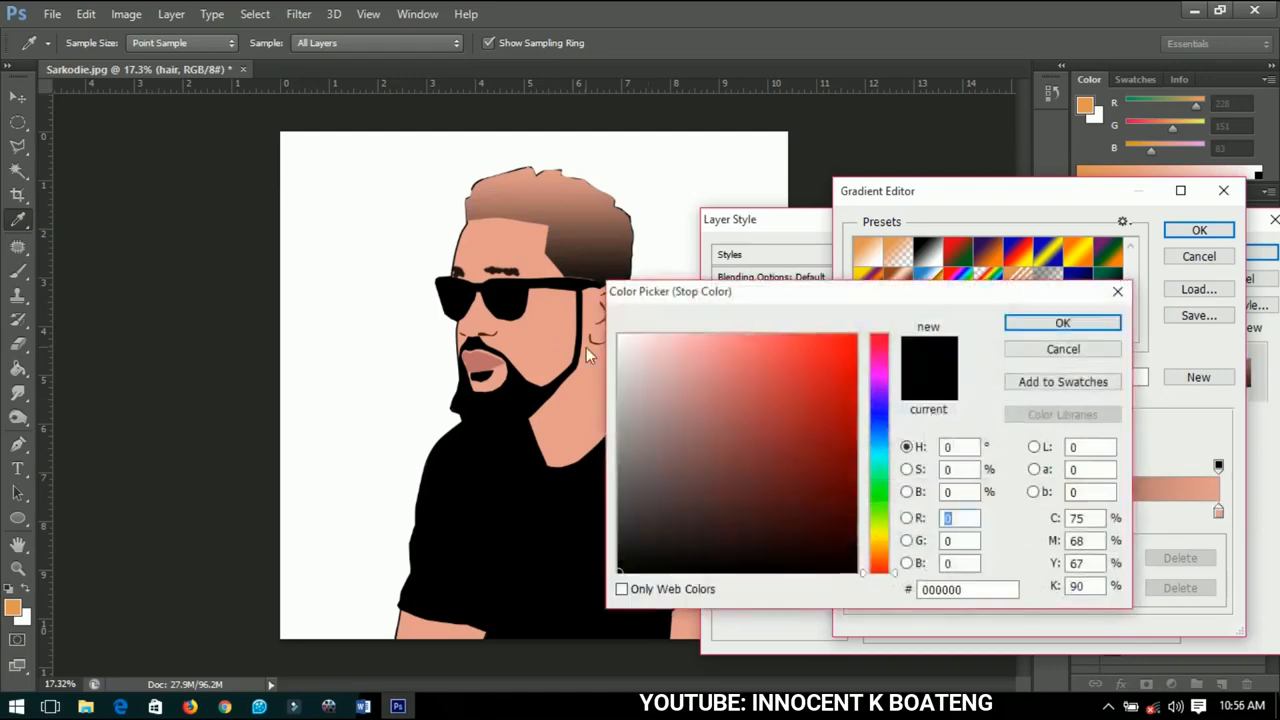
click(535, 333)
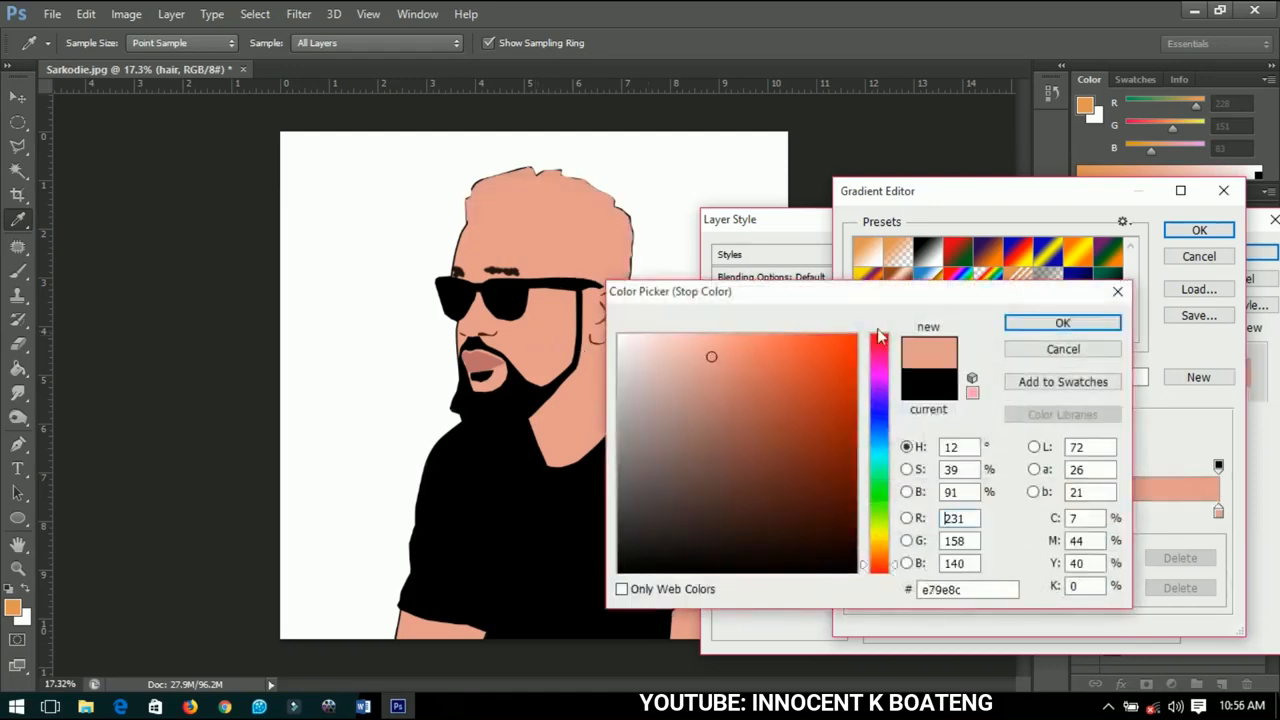
click(1062, 323)
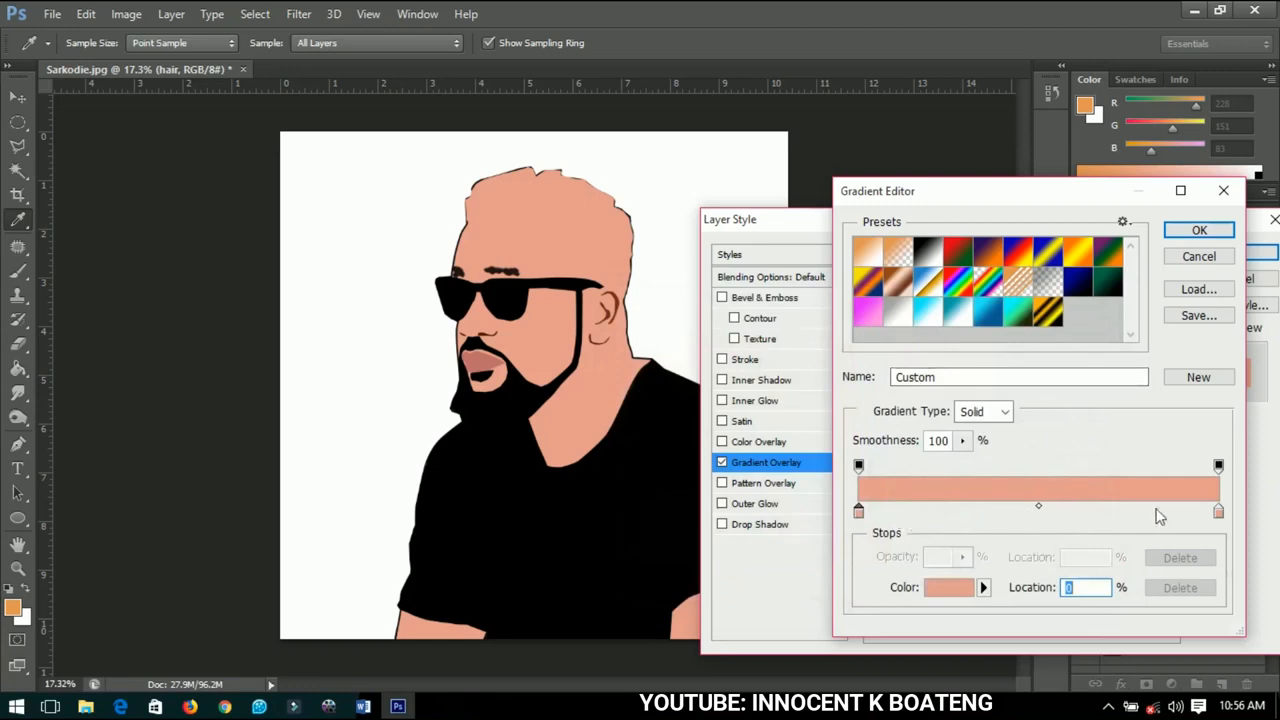
click(1218, 512)
click(948, 587)
click(620, 572)
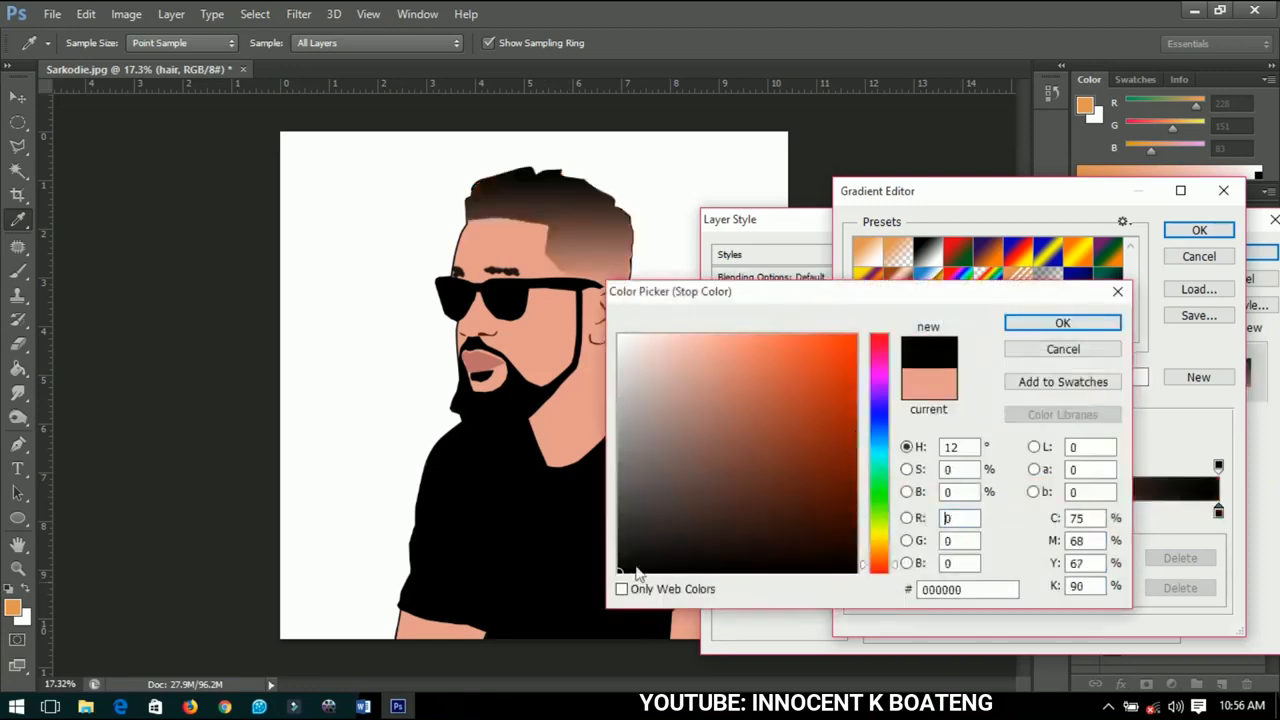
click(1062, 323)
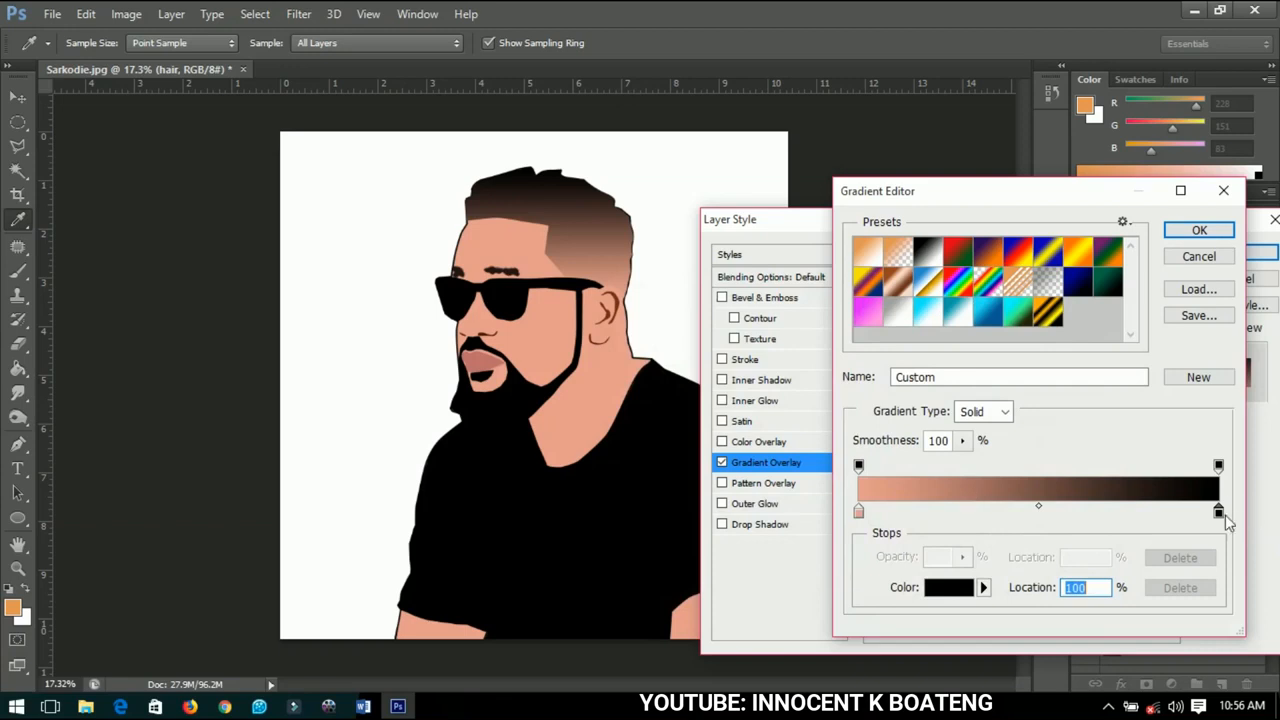
drag(1219, 515, 1136, 512)
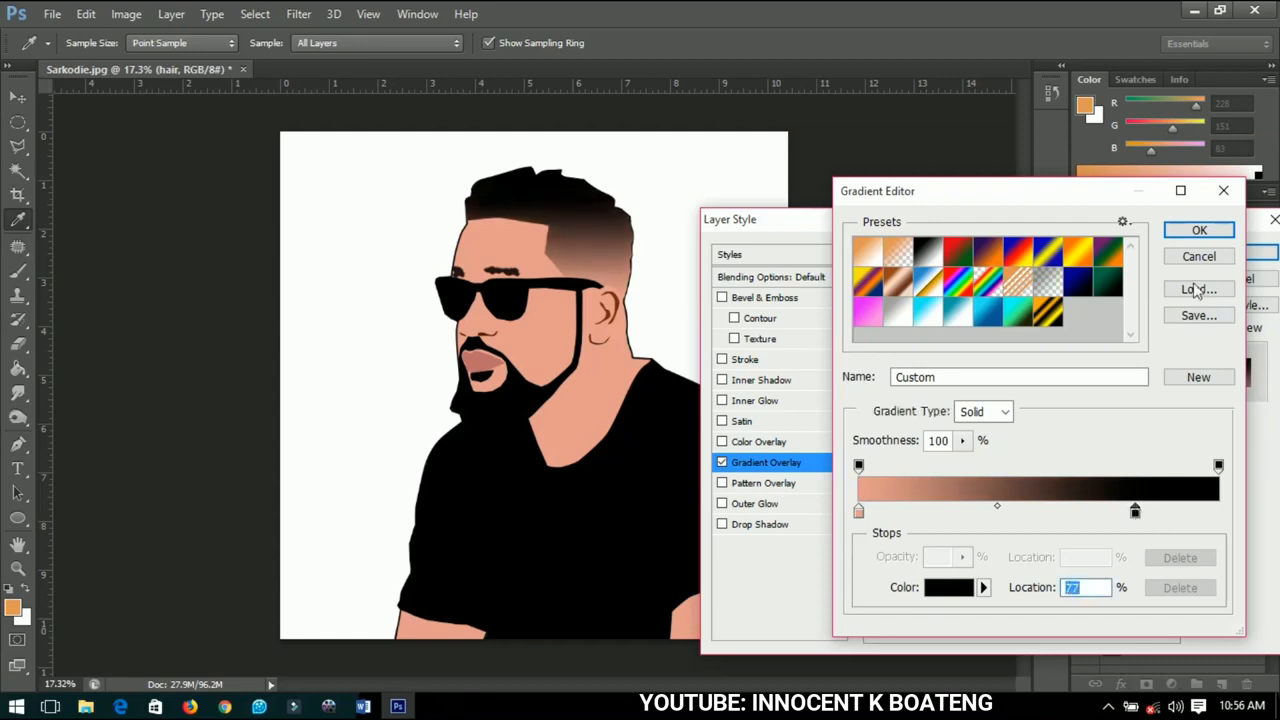
click(1199, 231)
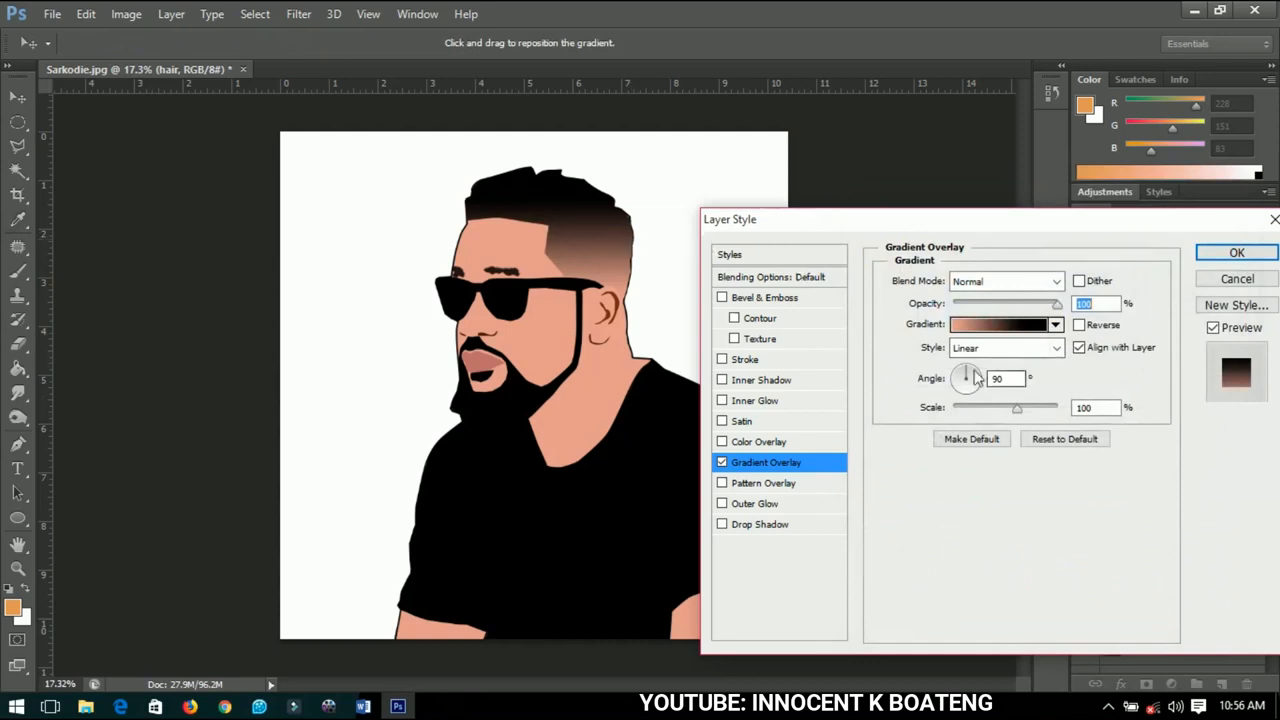
Tilt the hair's gradient overlay to an angle of 86°, apply the layer style and collapse the layer's effects list
drag(968, 374, 971, 366)
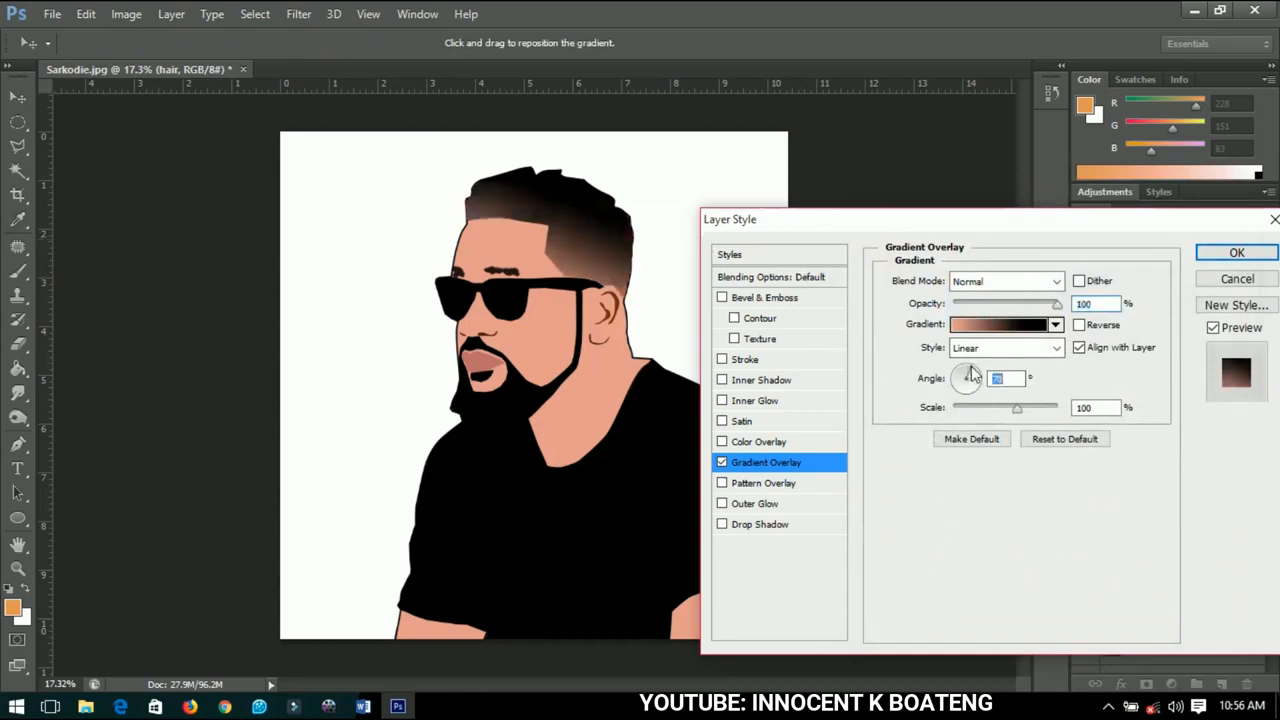
click(970, 374)
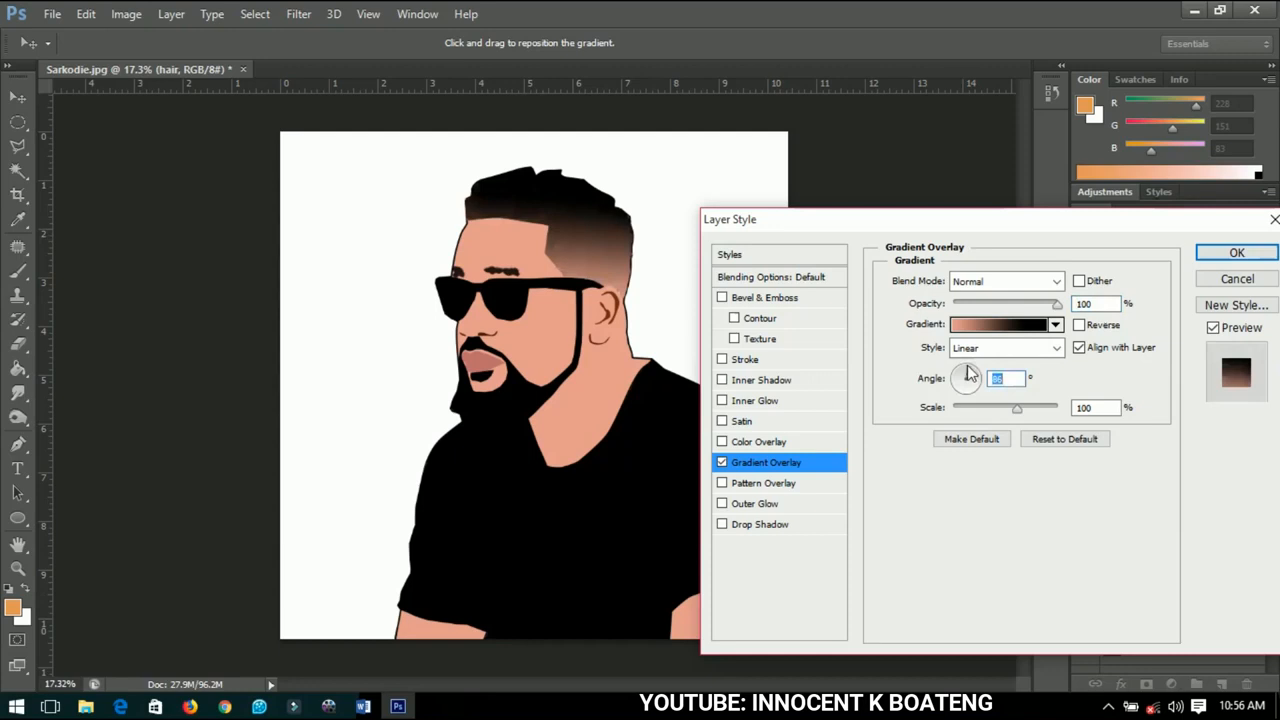
click(970, 374)
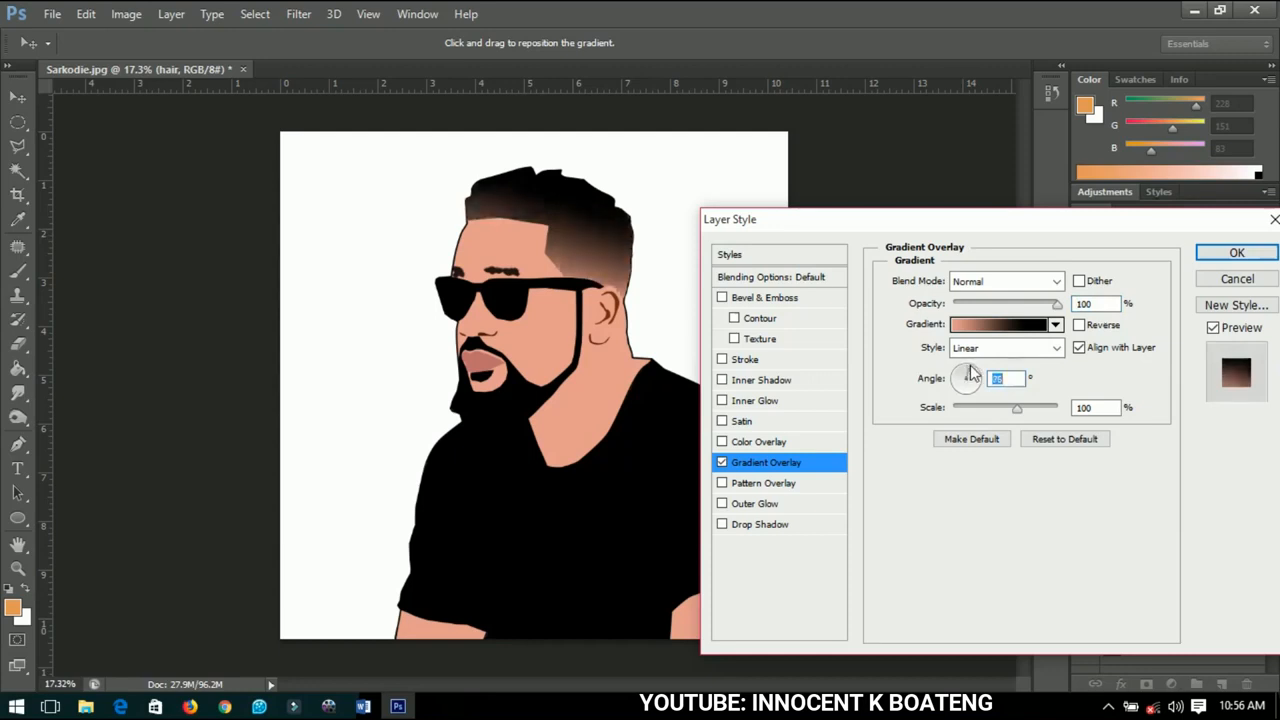
click(970, 374)
click(970, 374)
click(970, 374)
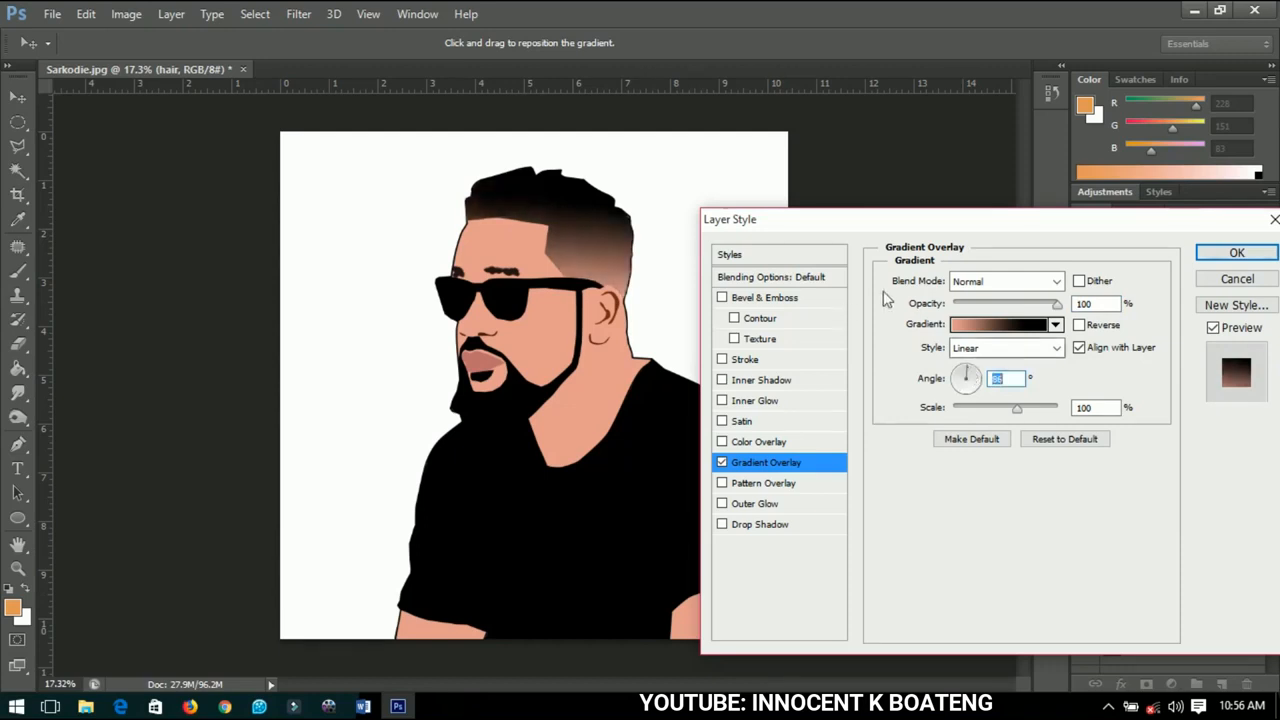
click(1234, 254)
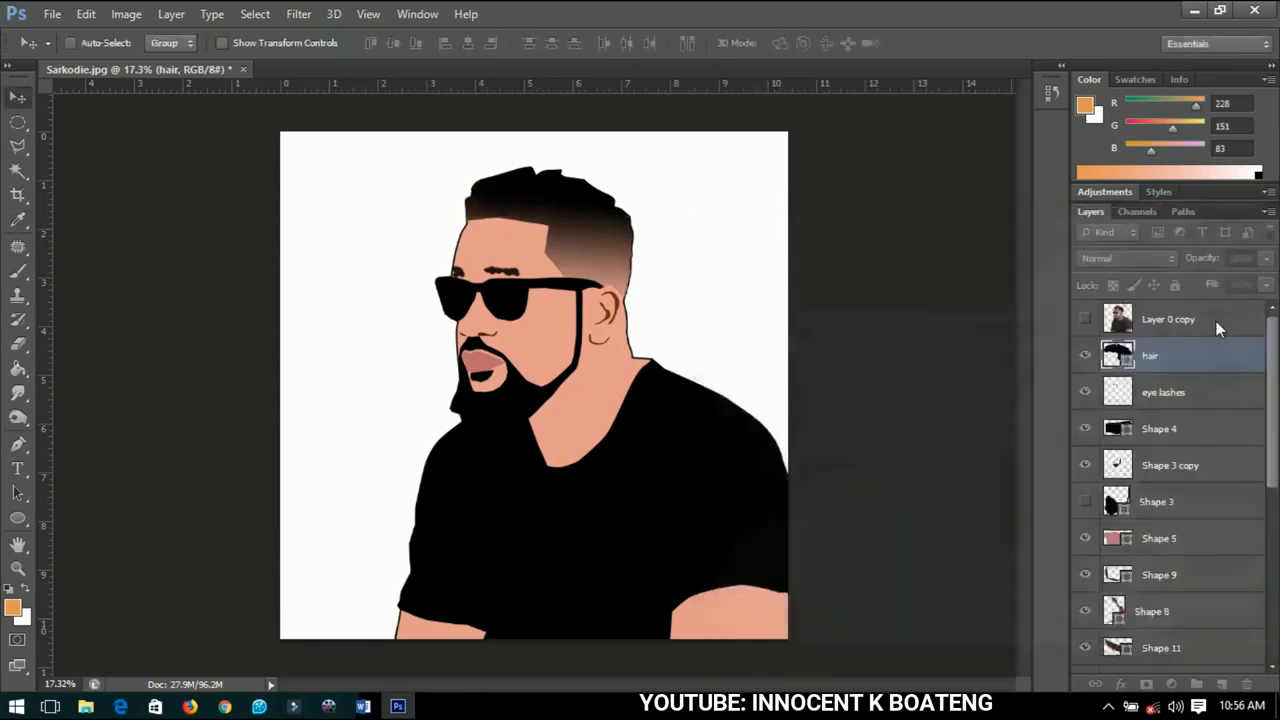
click(1260, 356)
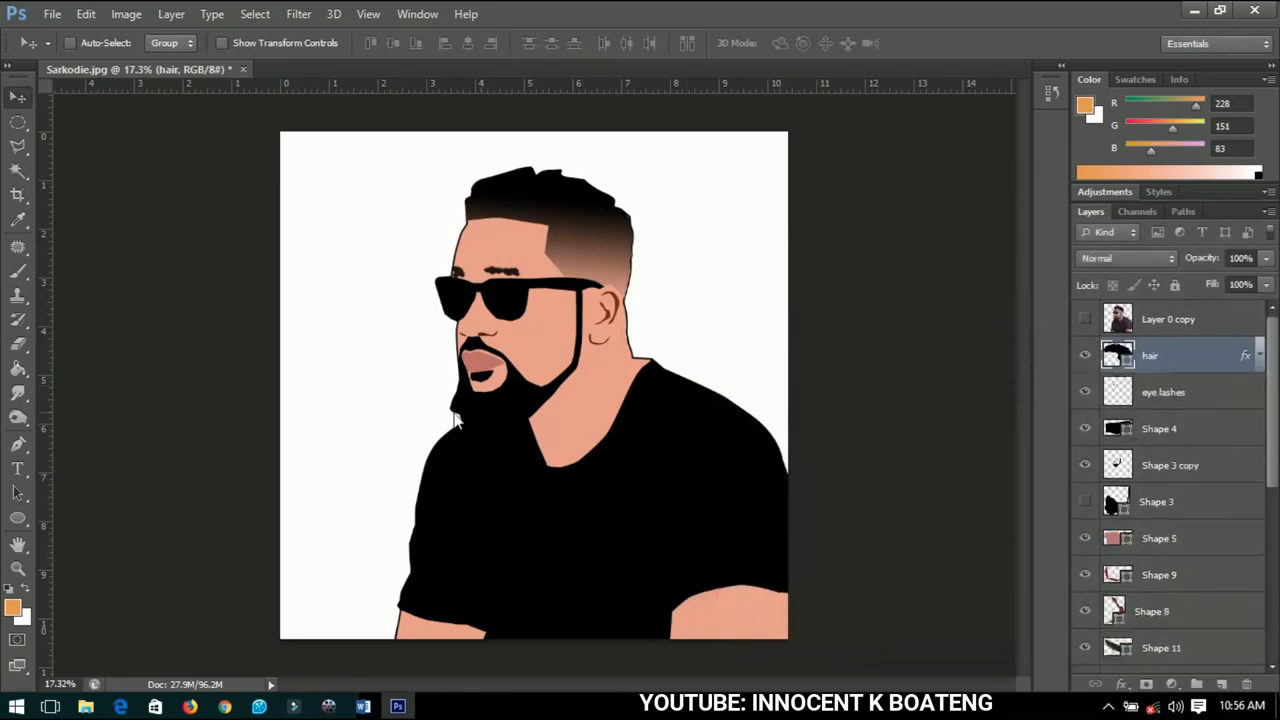
Select the beard shape's layer from the canvas and rename it "beard"
right_click(532, 405)
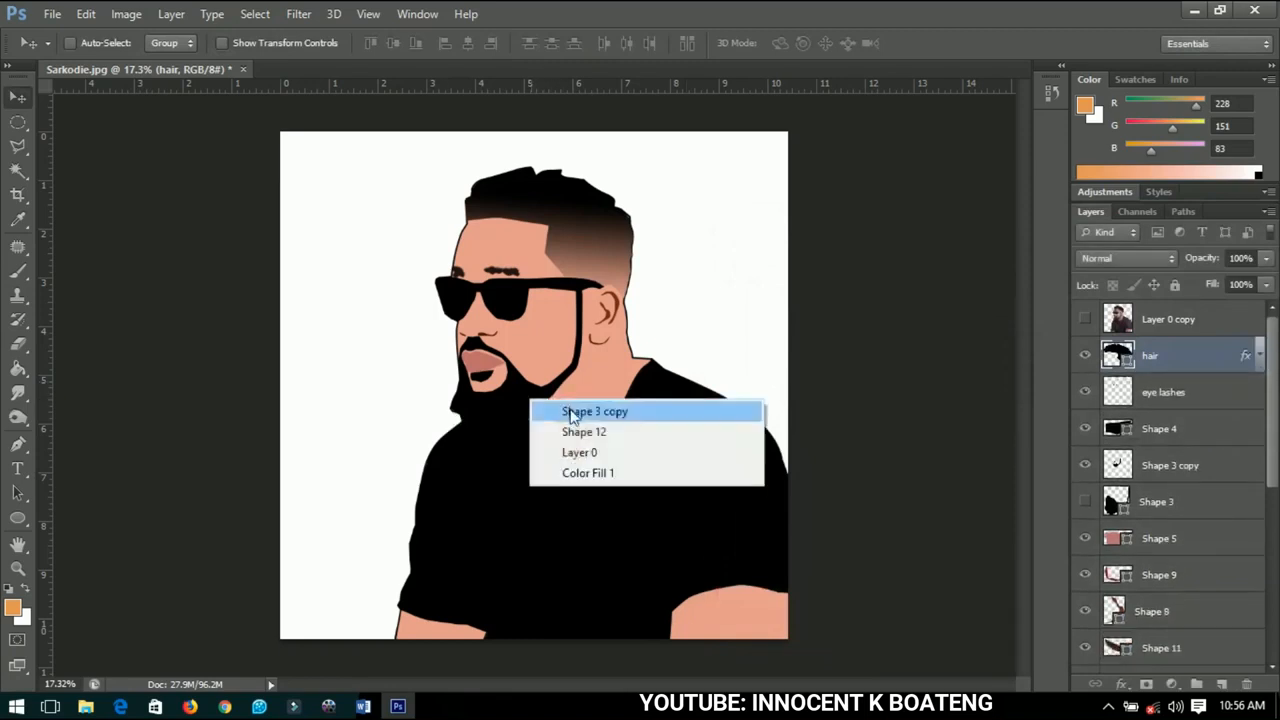
click(572, 411)
double_click(1187, 472)
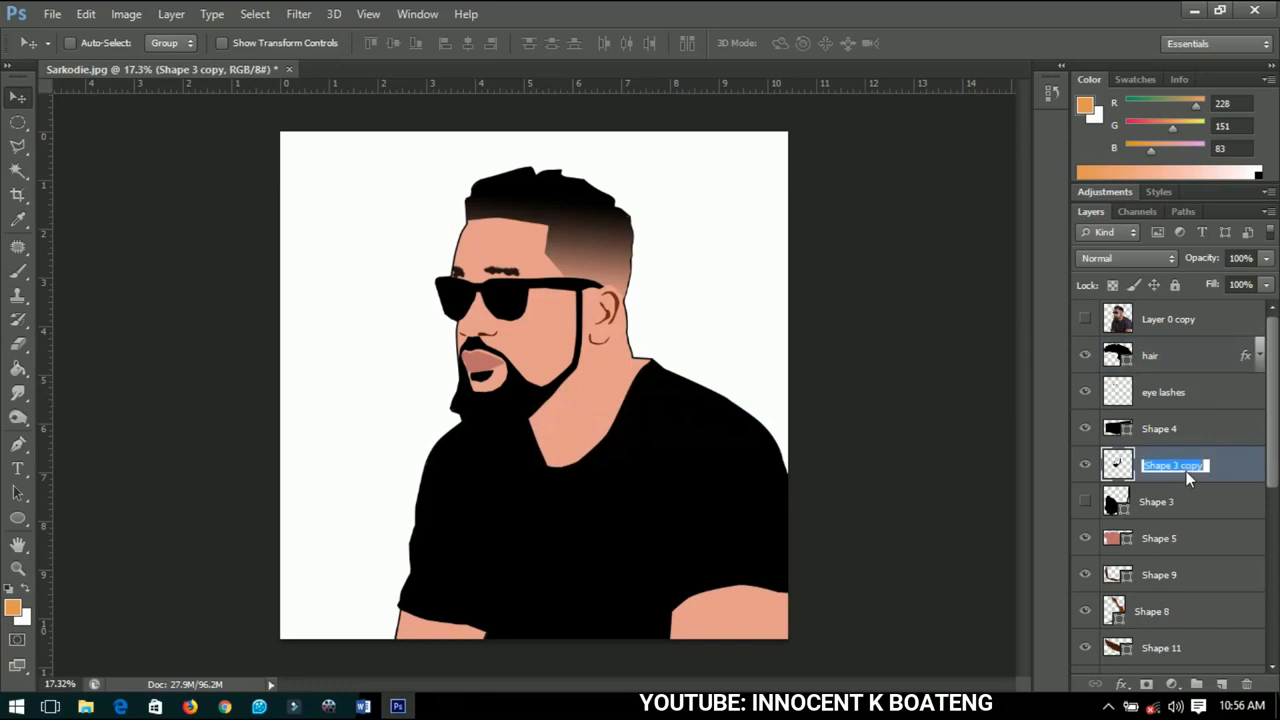
text(beard)
key(Return)
Add a gradient overlay to the beard layer and set its white end stop to #e79e8c, sampled from the neck skin
right_click(1186, 471)
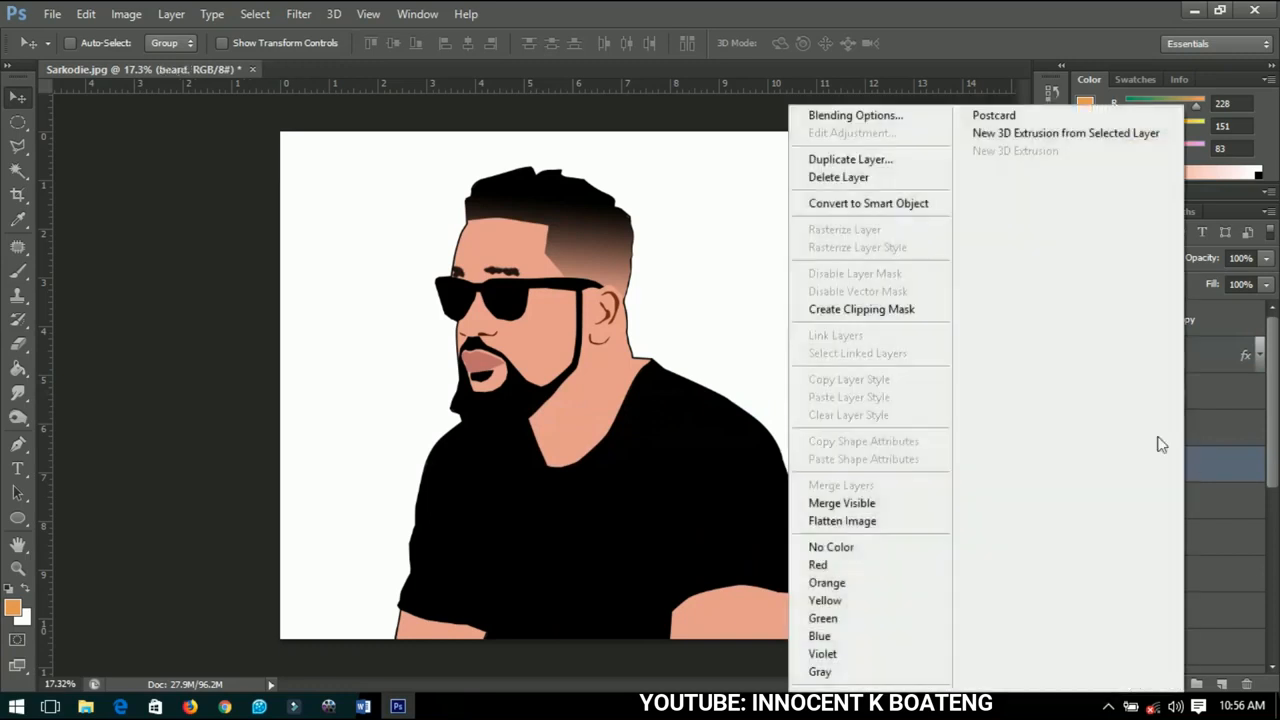
click(884, 118)
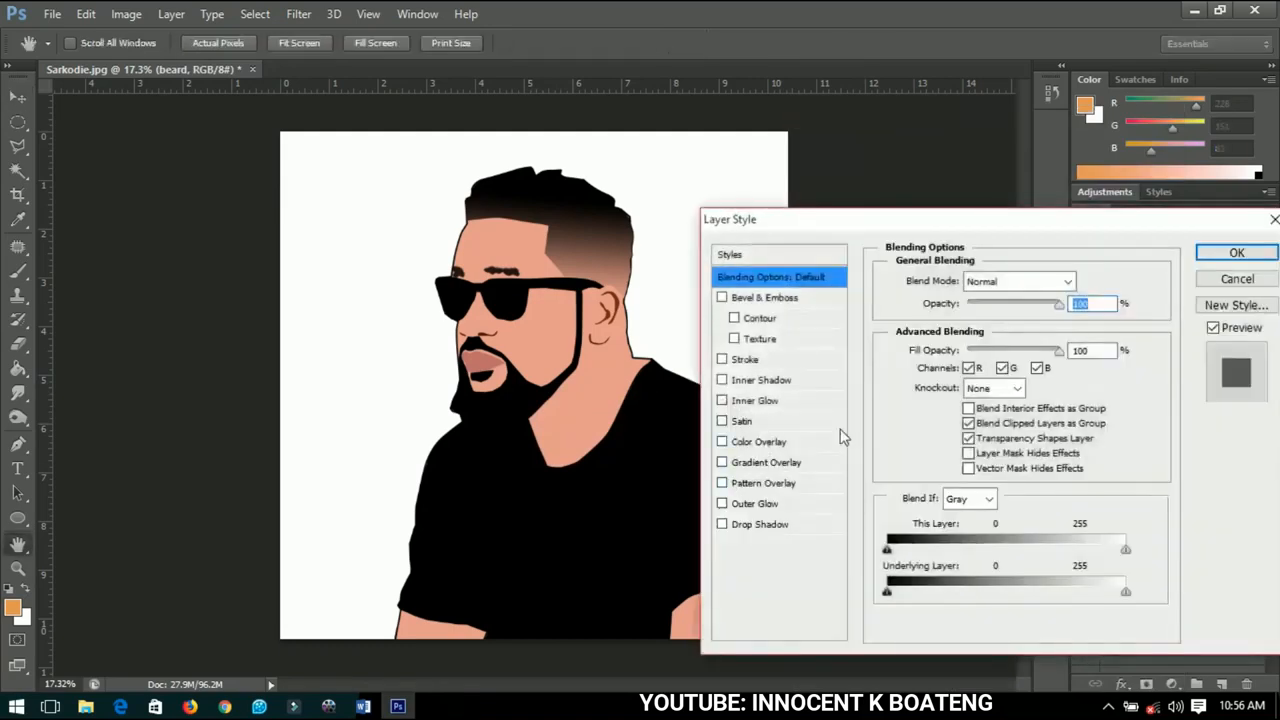
click(790, 462)
click(985, 330)
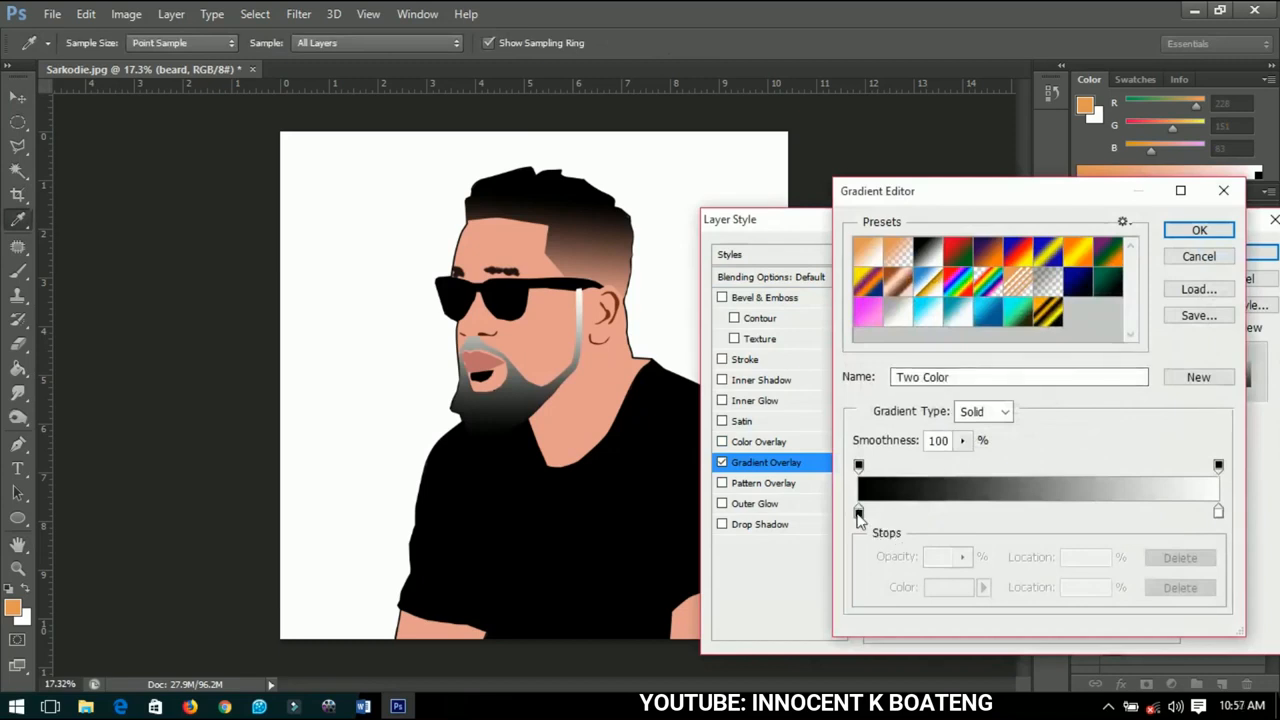
click(1218, 512)
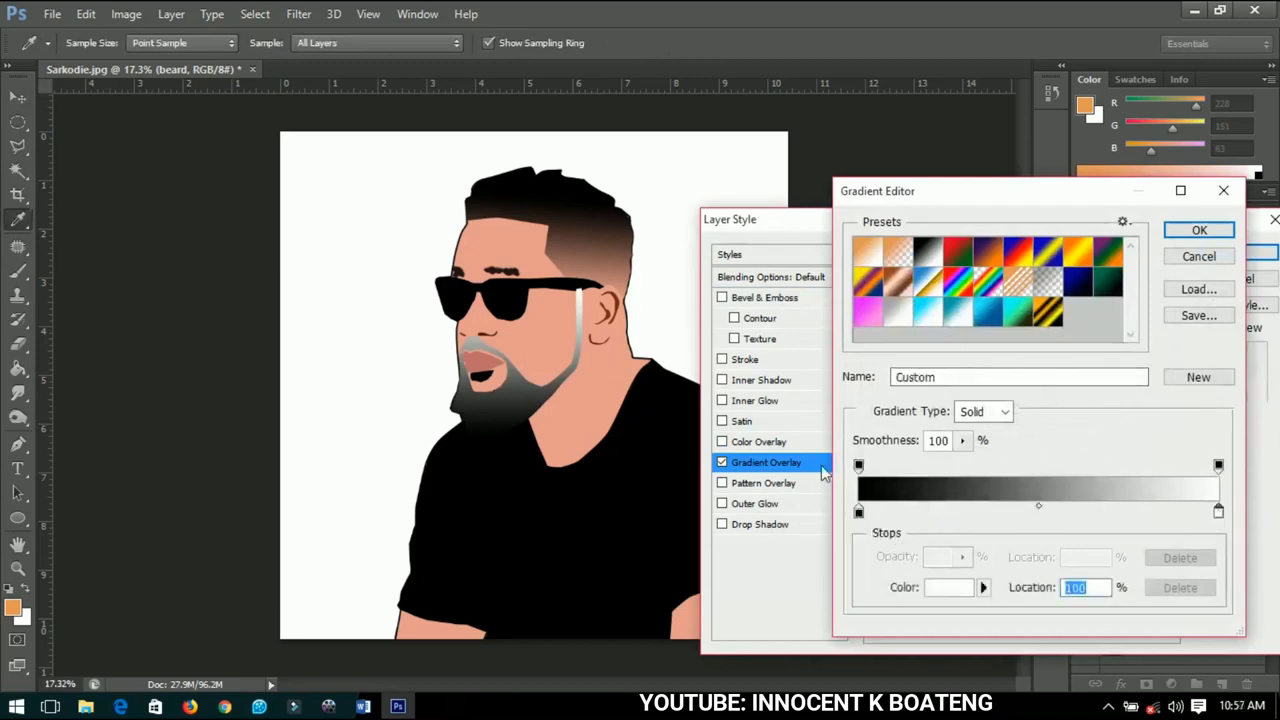
click(571, 411)
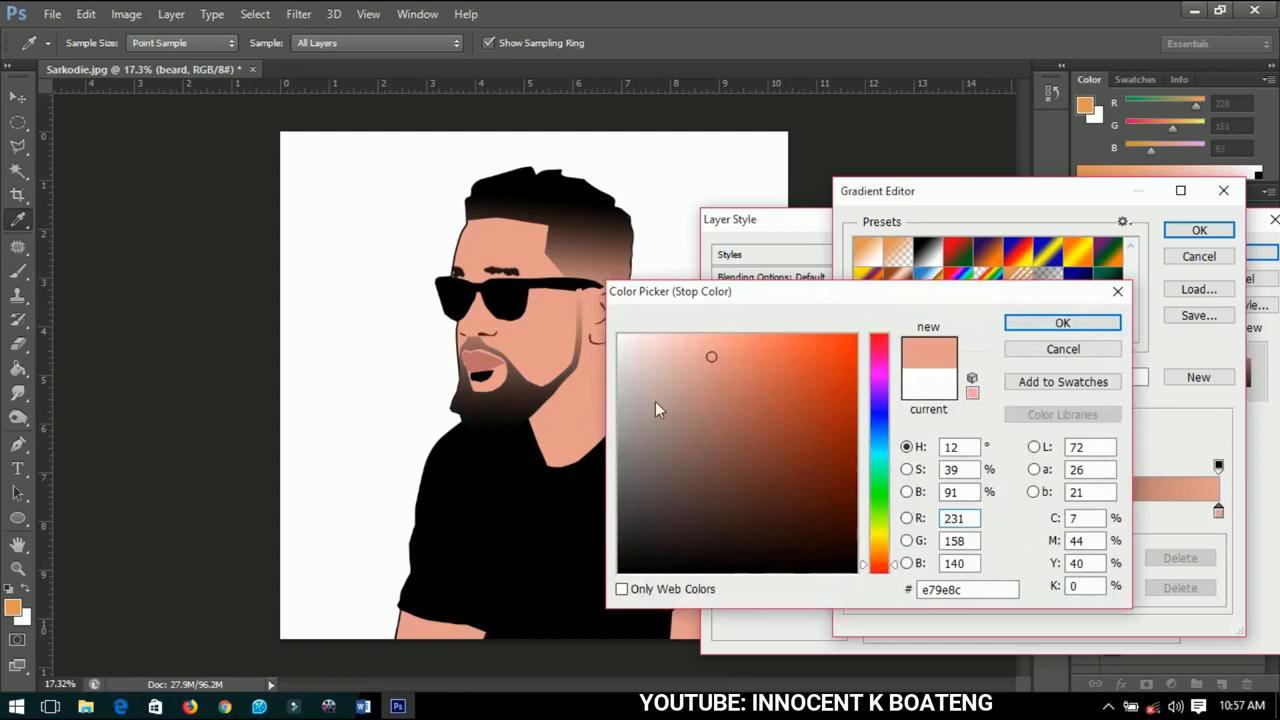
click(1060, 325)
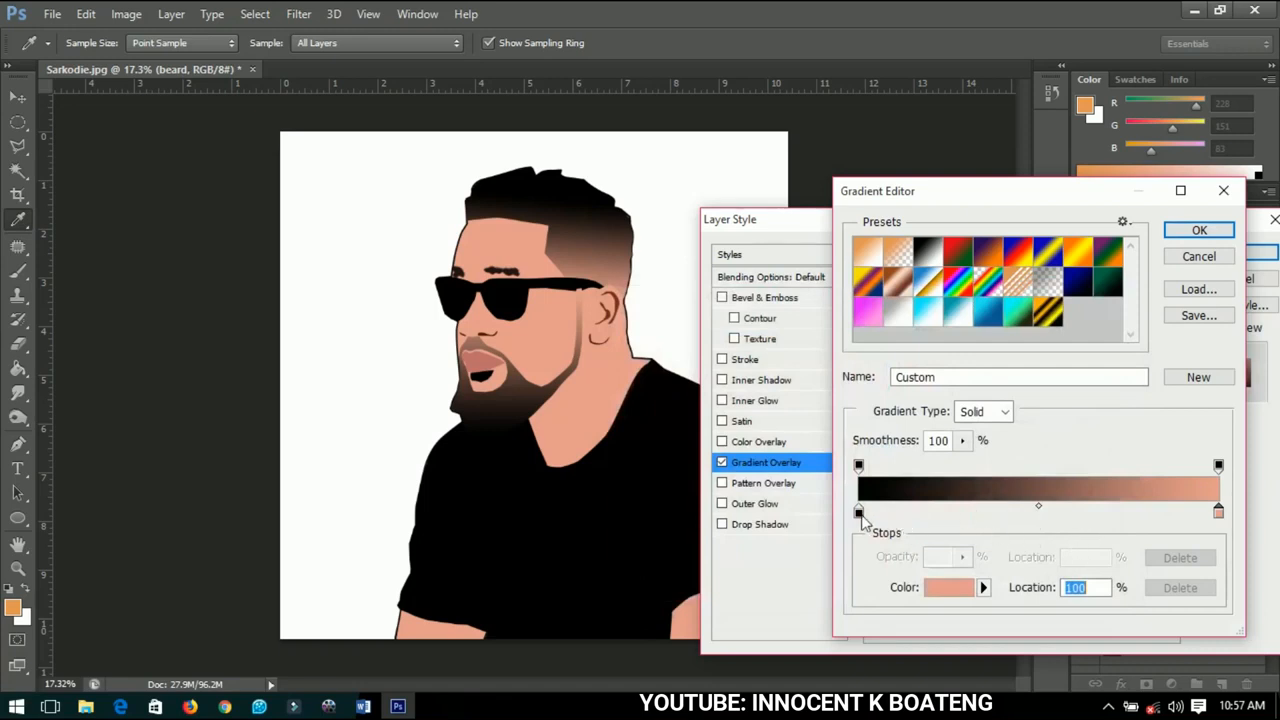
Move the beard gradient's black stop to 44%, delete the stray extra stop, apply the layer style and collapse the effects list
drag(858, 512, 1007, 515)
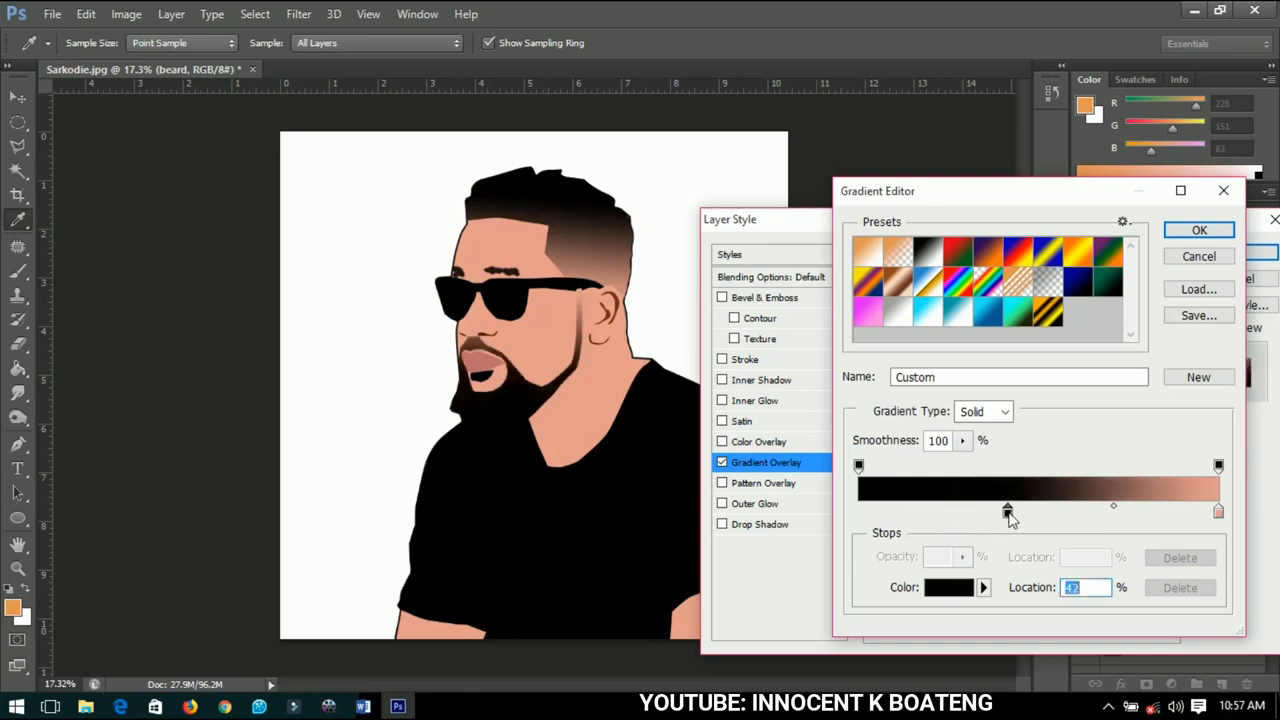
click(1219, 513)
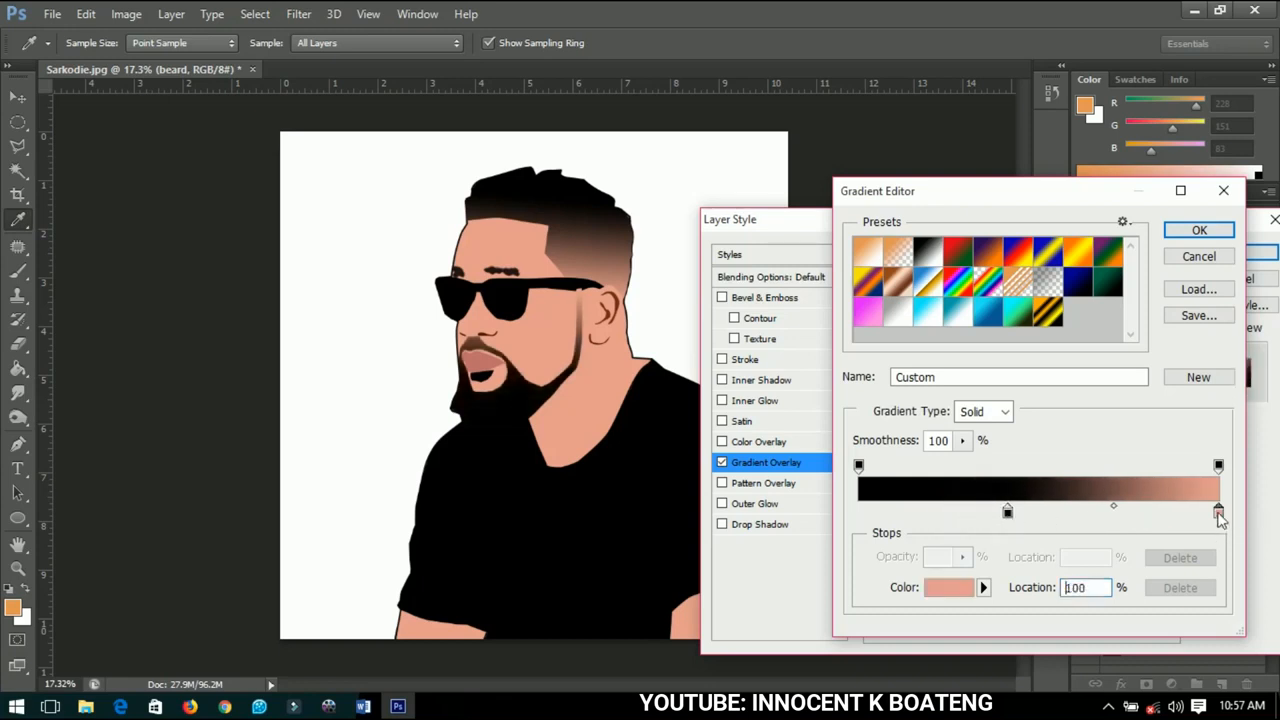
click(1011, 514)
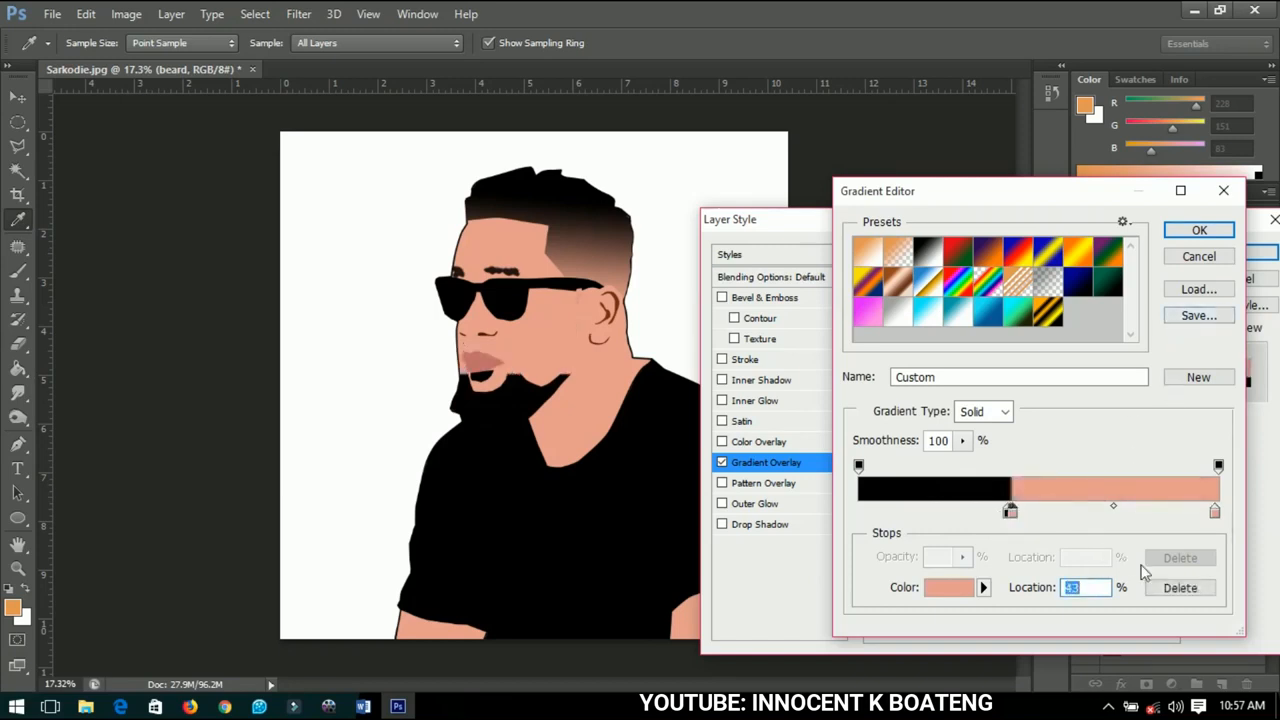
click(1180, 588)
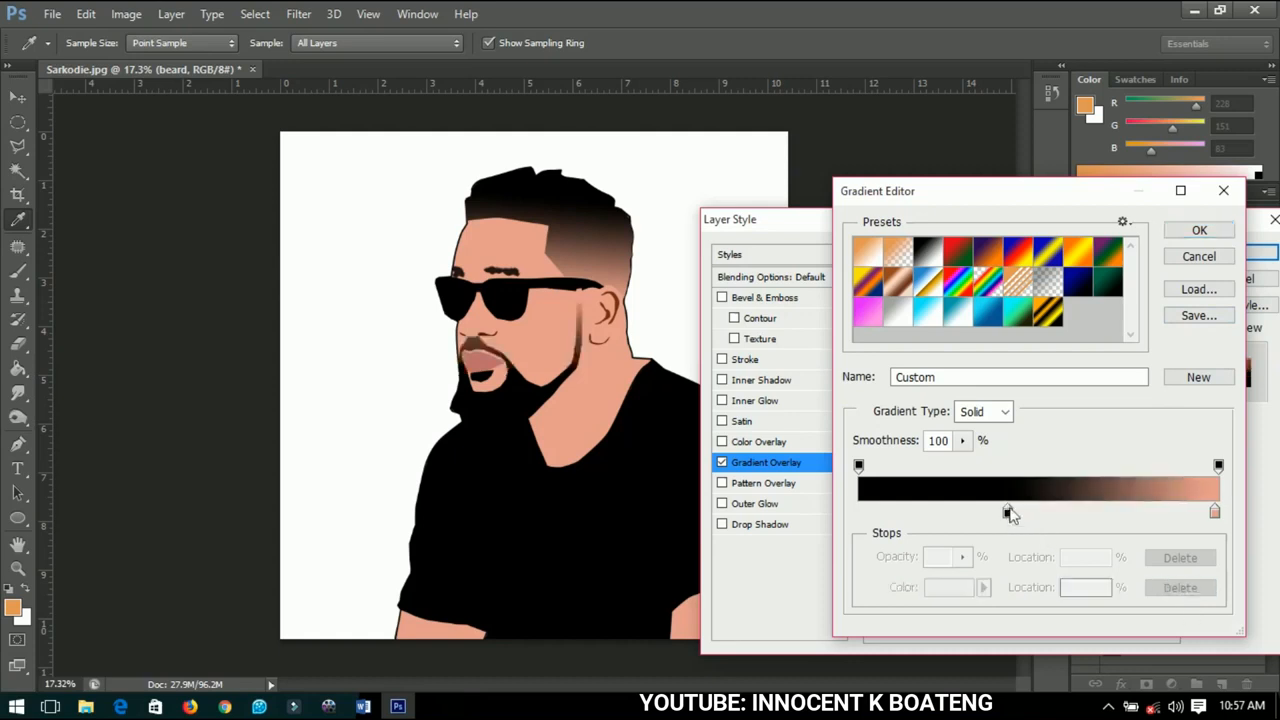
drag(1008, 514, 1020, 515)
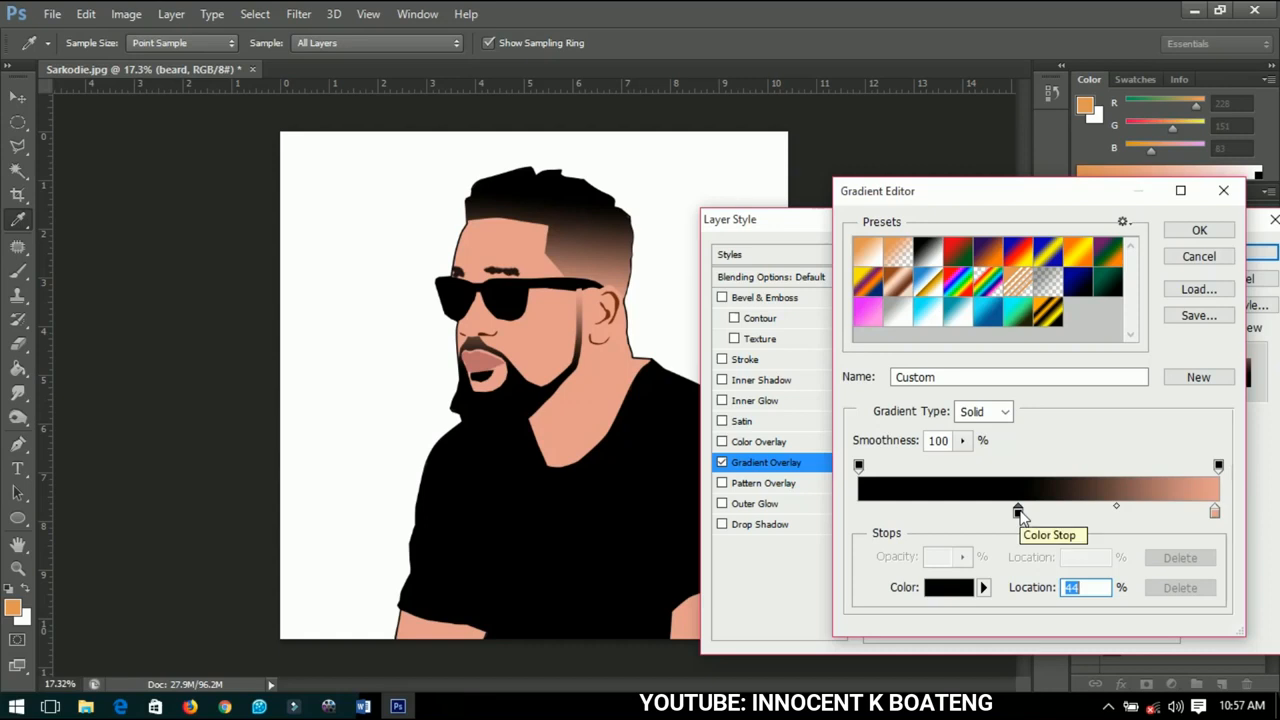
click(1199, 231)
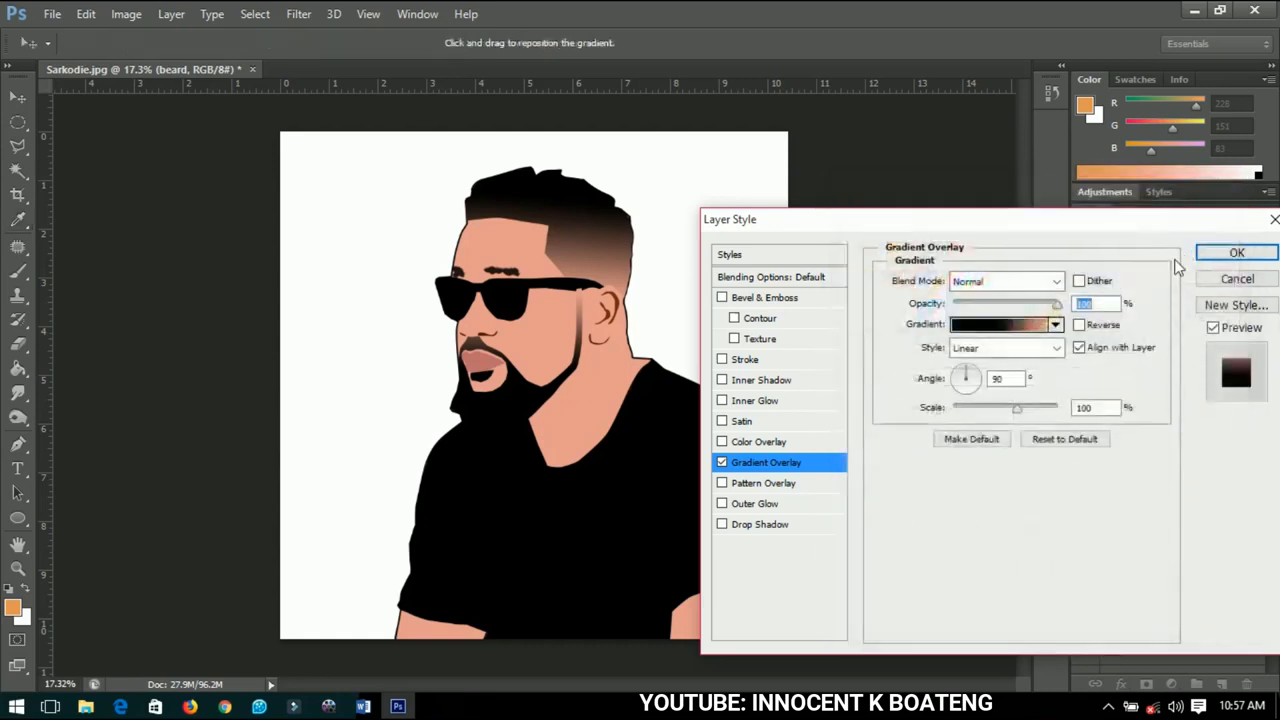
click(1237, 254)
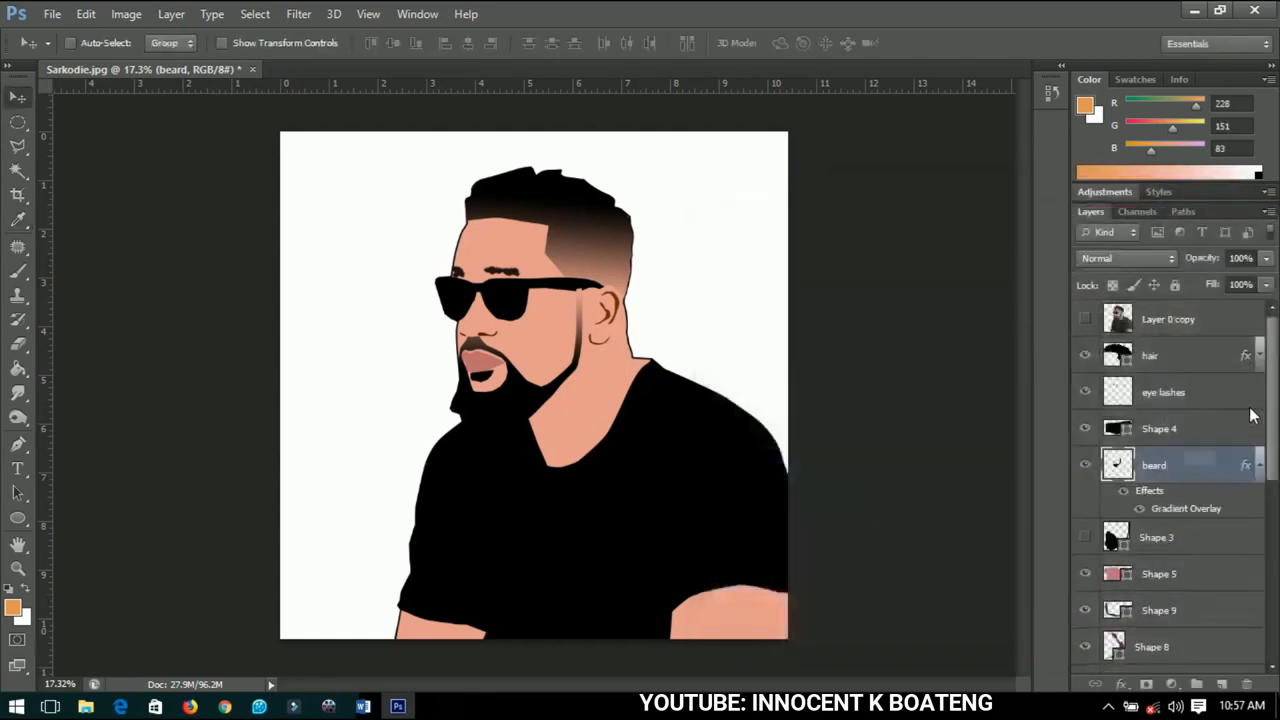
click(1259, 464)
Show the Layer 0 copy photo layer and posterize it to 7 levels
scroll(727, 333, down, 1)
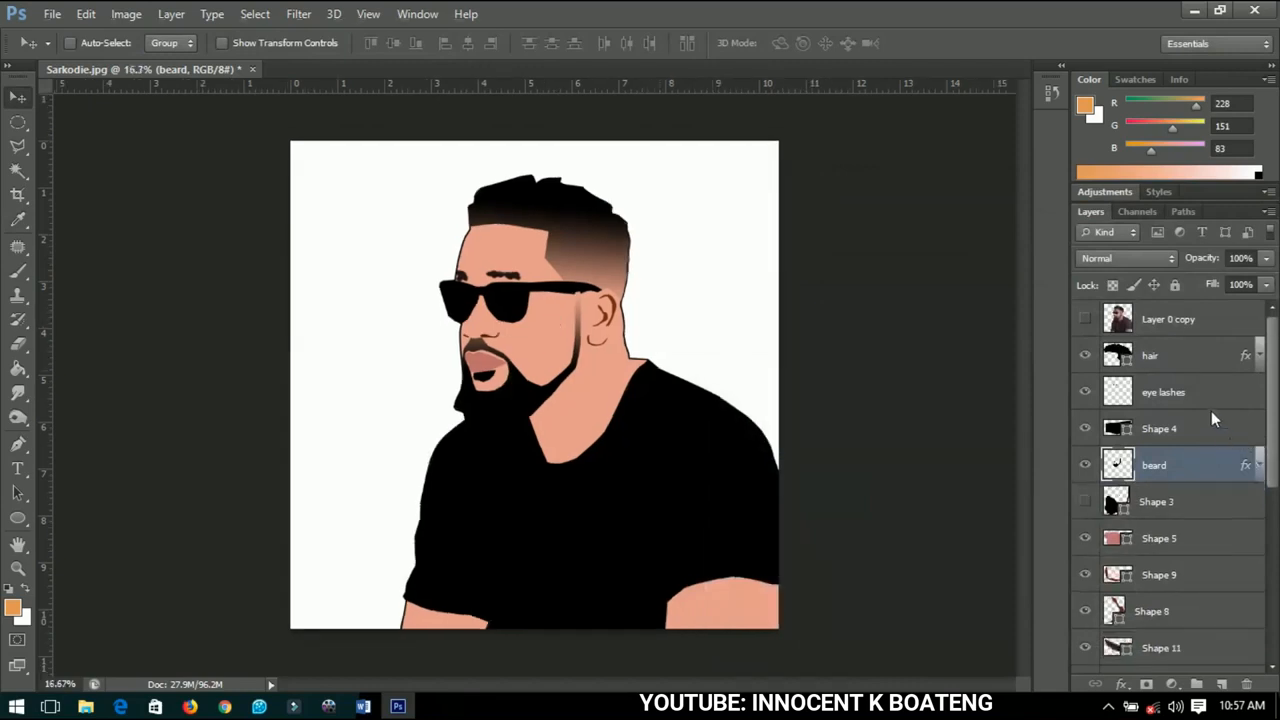
click(1158, 326)
click(1084, 320)
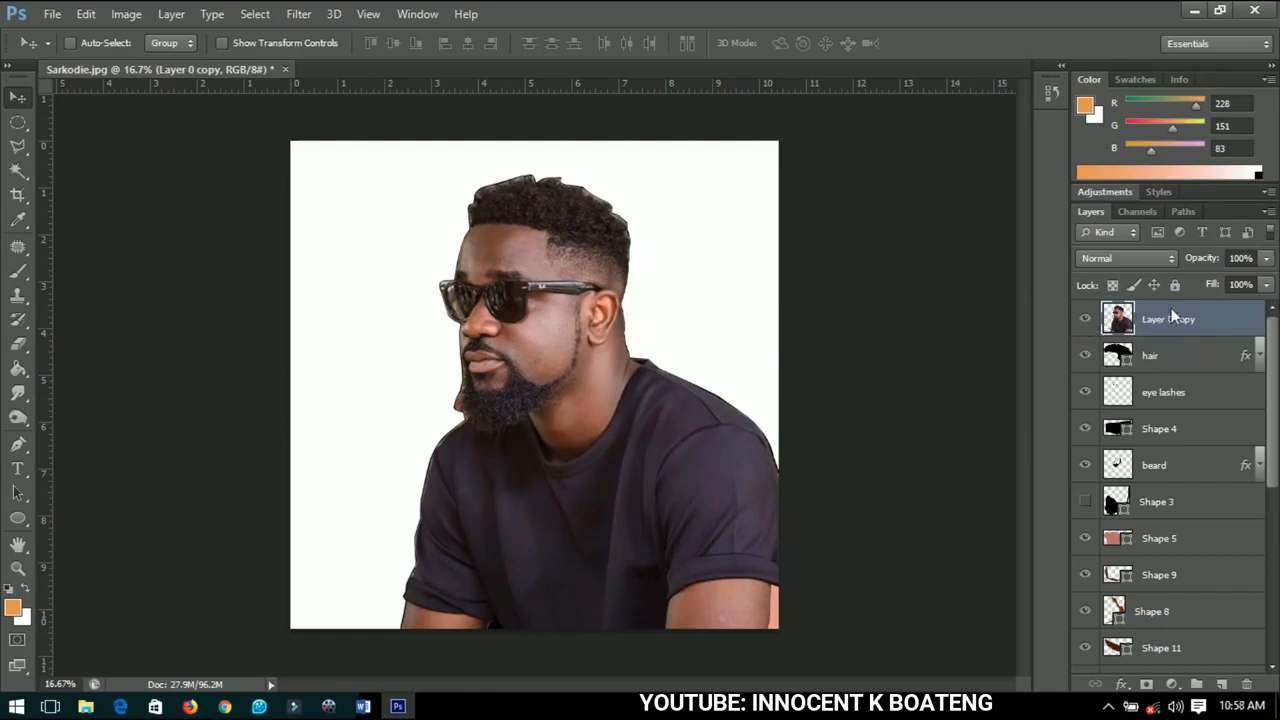
click(136, 18)
mouse_move(166, 62)
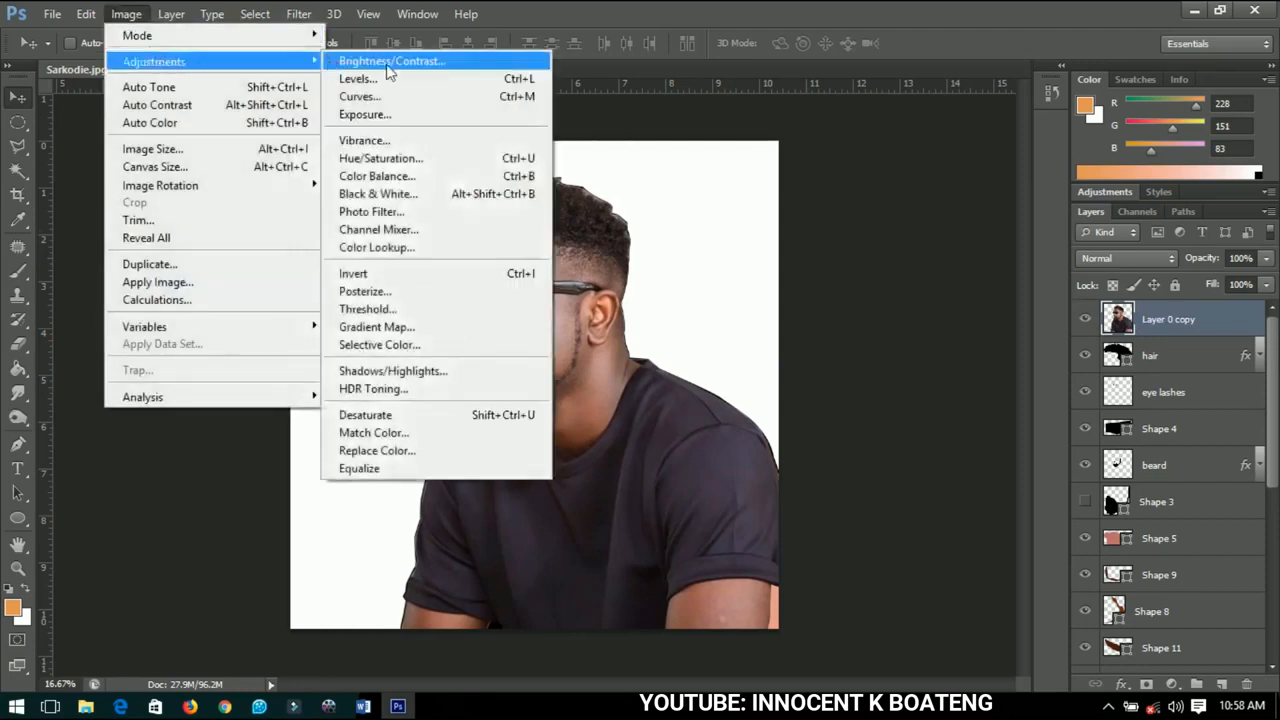
click(408, 291)
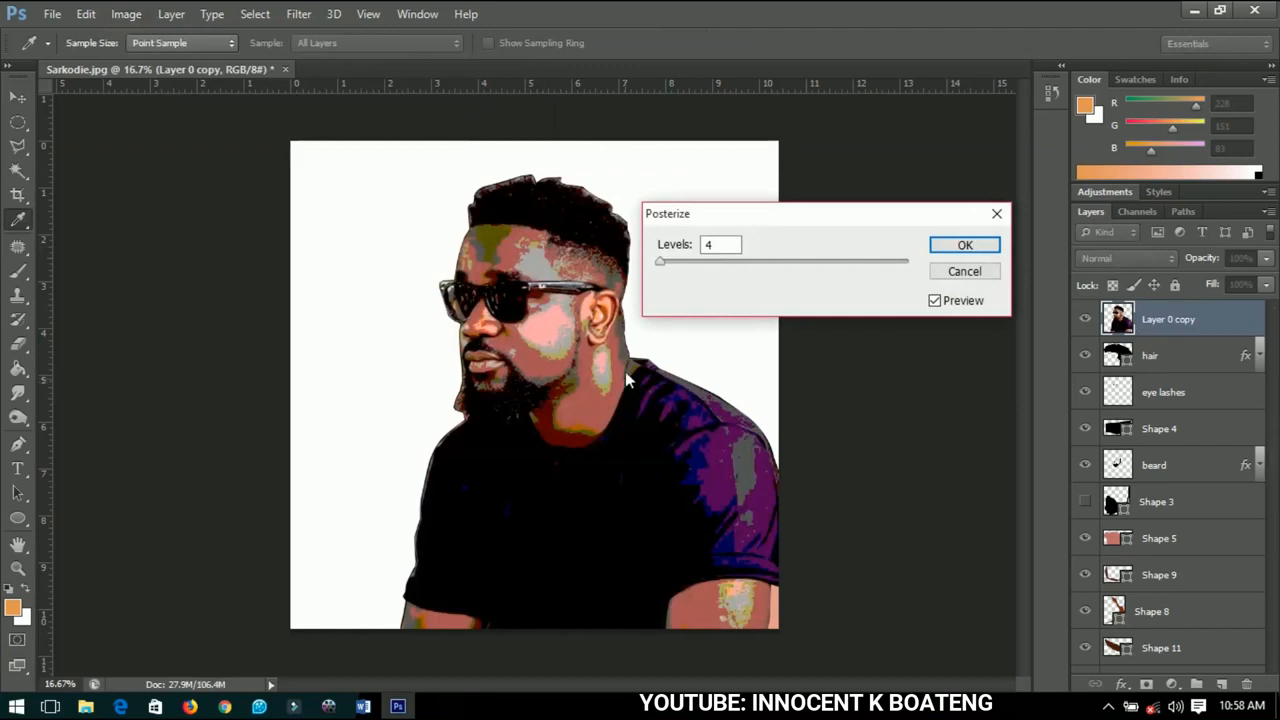
click(660, 263)
drag(660, 264, 664, 264)
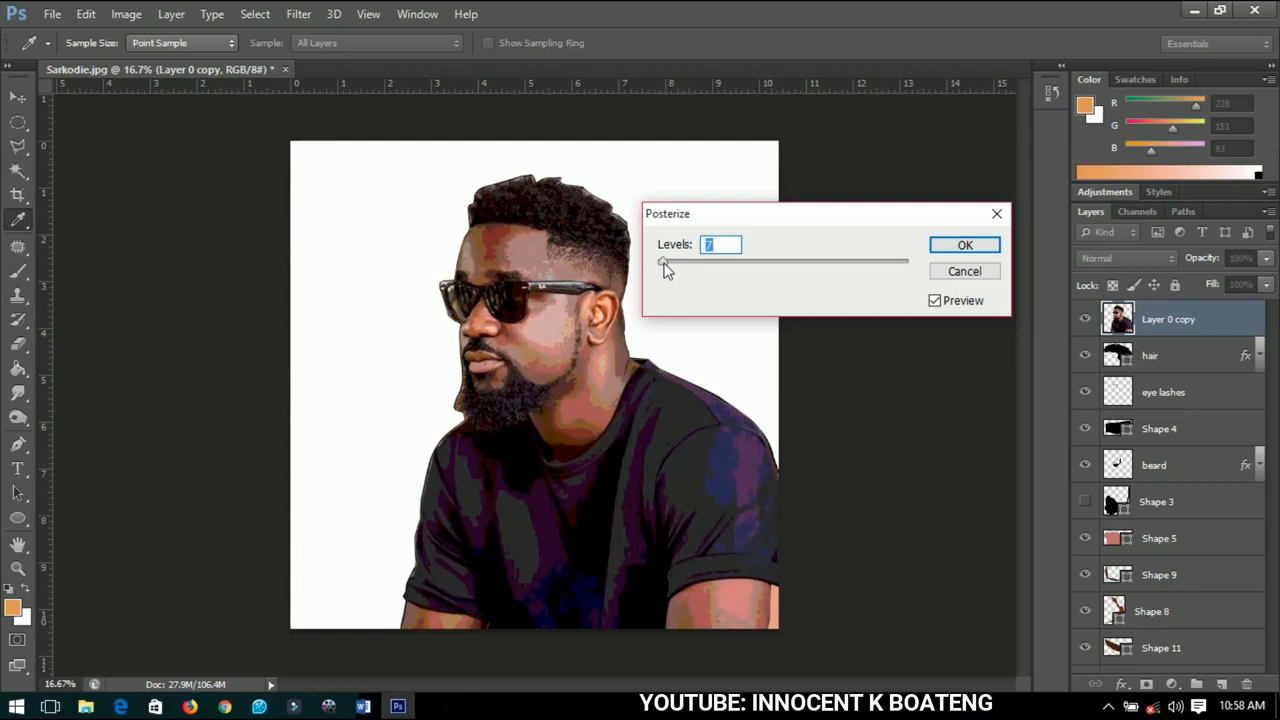
click(952, 245)
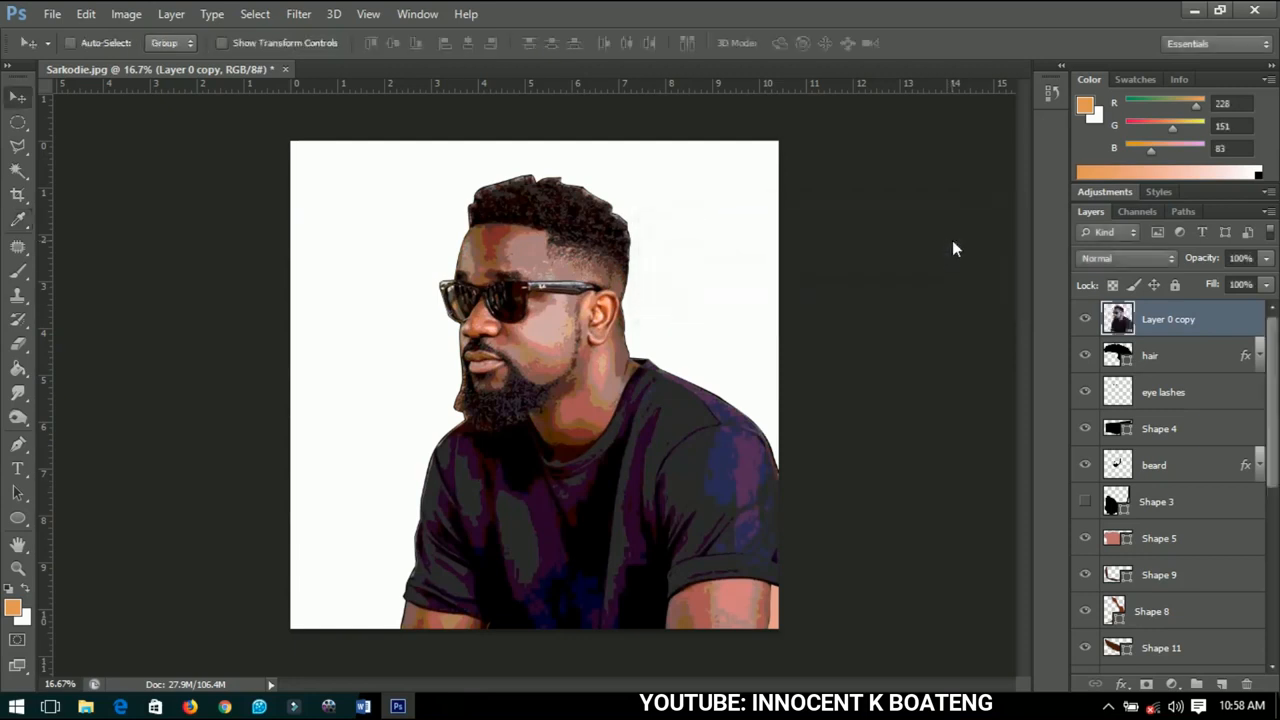
Set the posterized photo layer's blend mode to Soft Light, after trying Overlay, and lower its opacity to 56%
click(1122, 260)
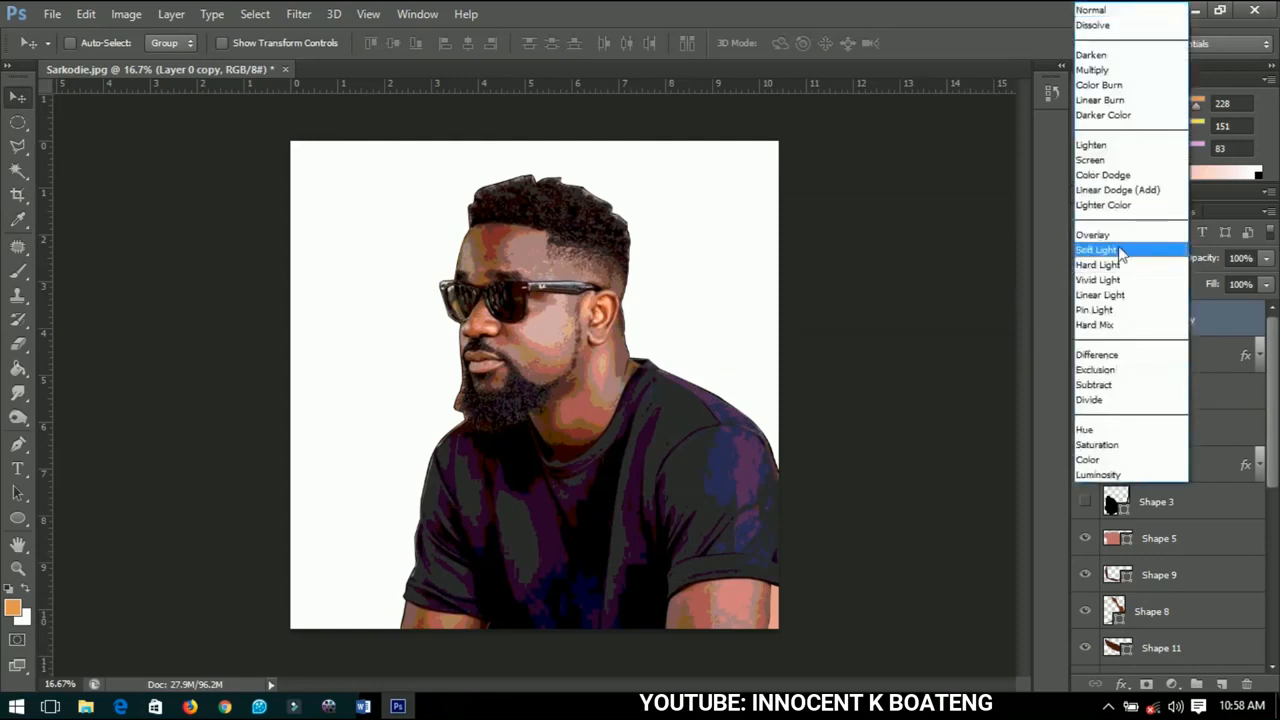
click(1119, 238)
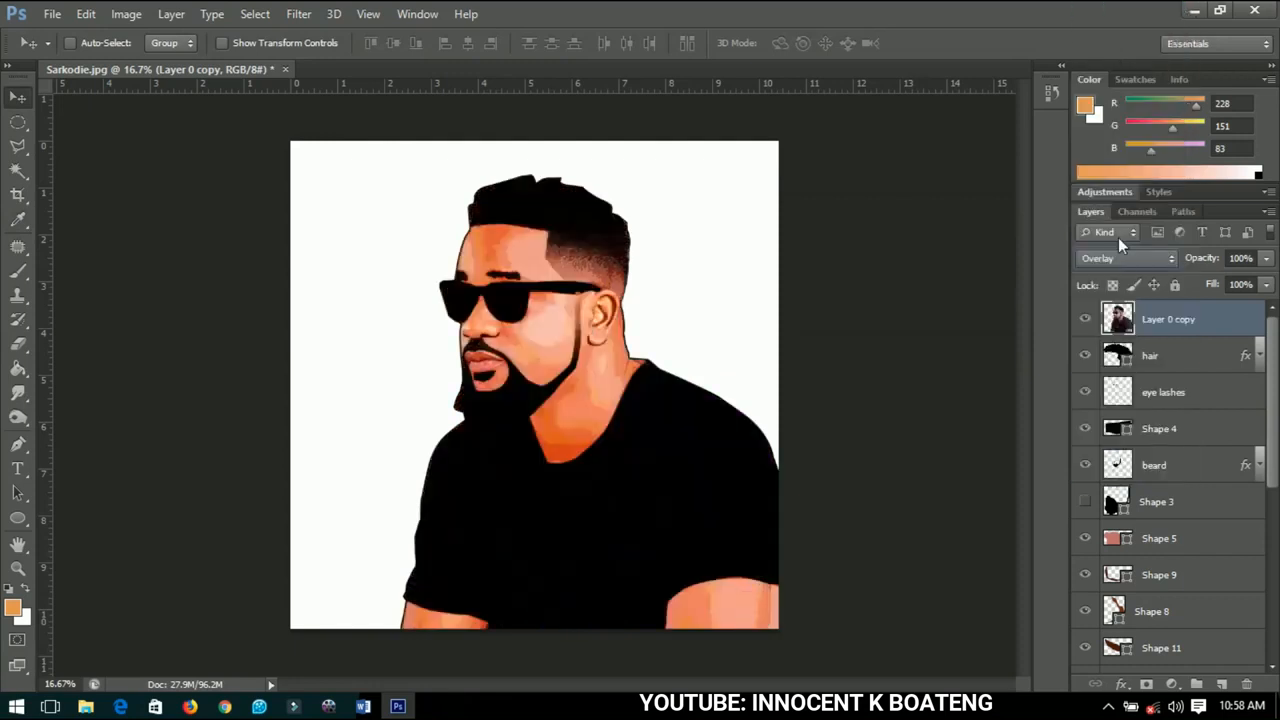
click(1118, 262)
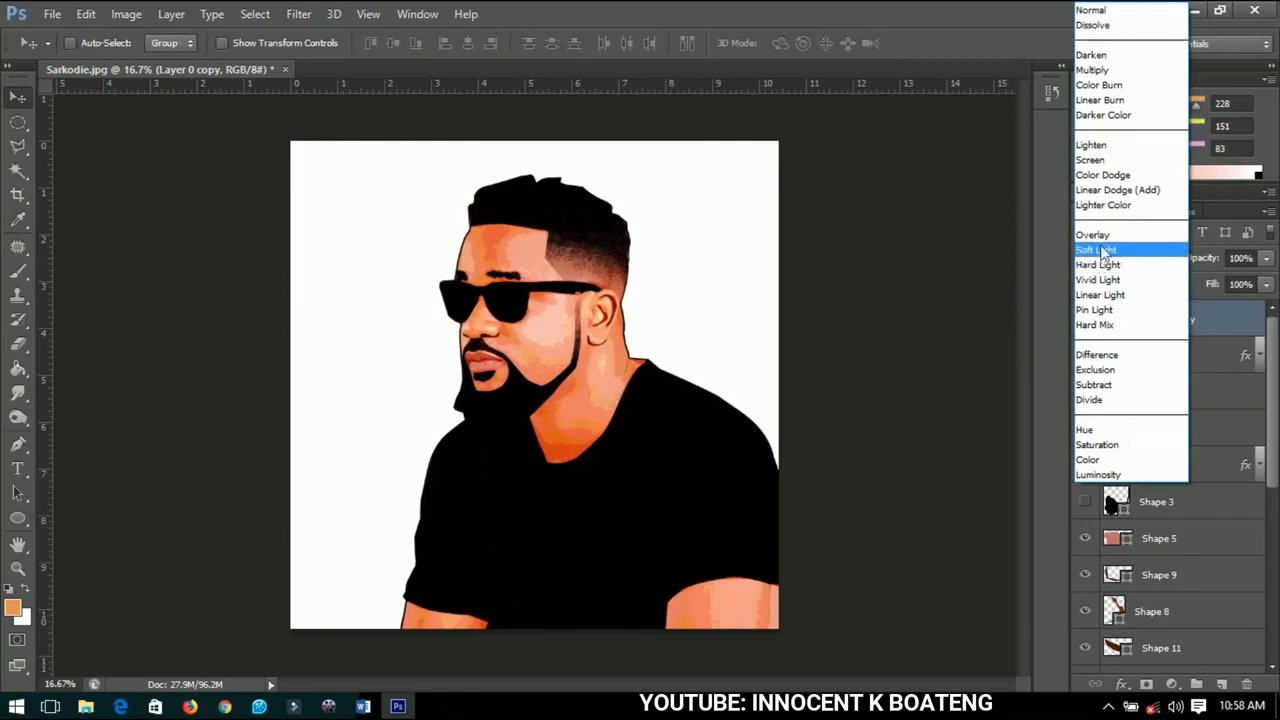
click(1100, 247)
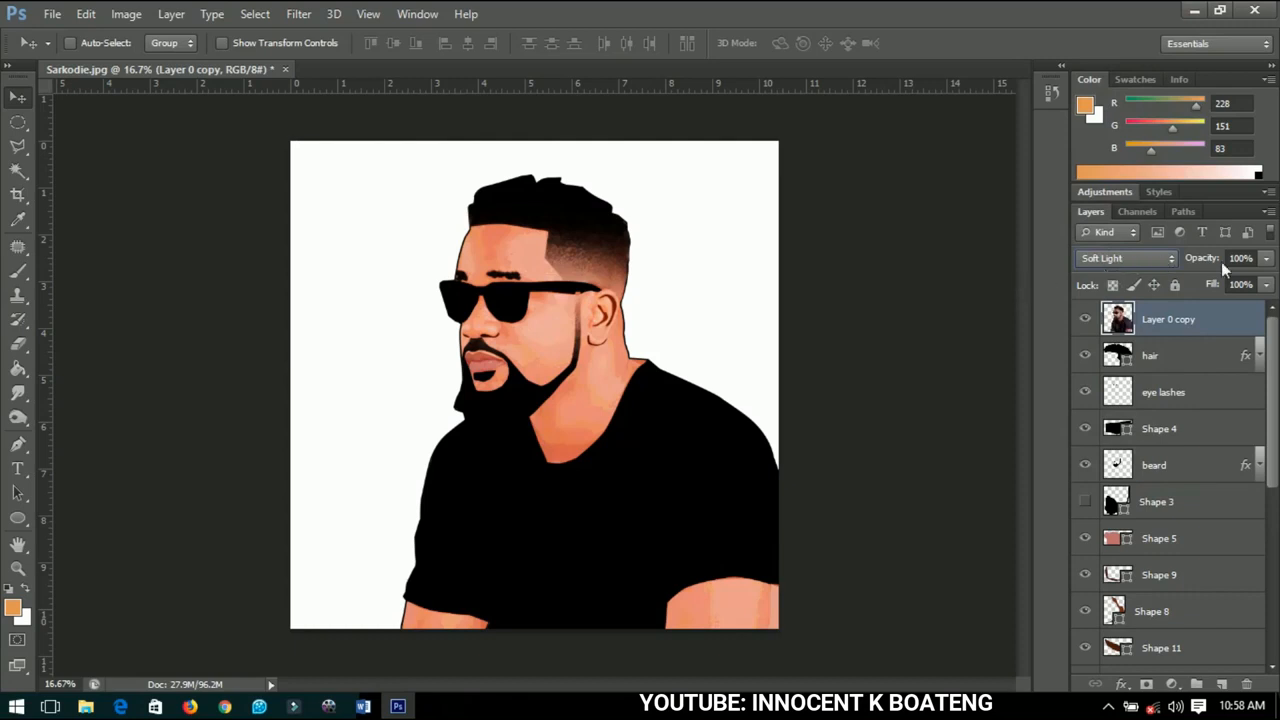
drag(1212, 257, 1171, 254)
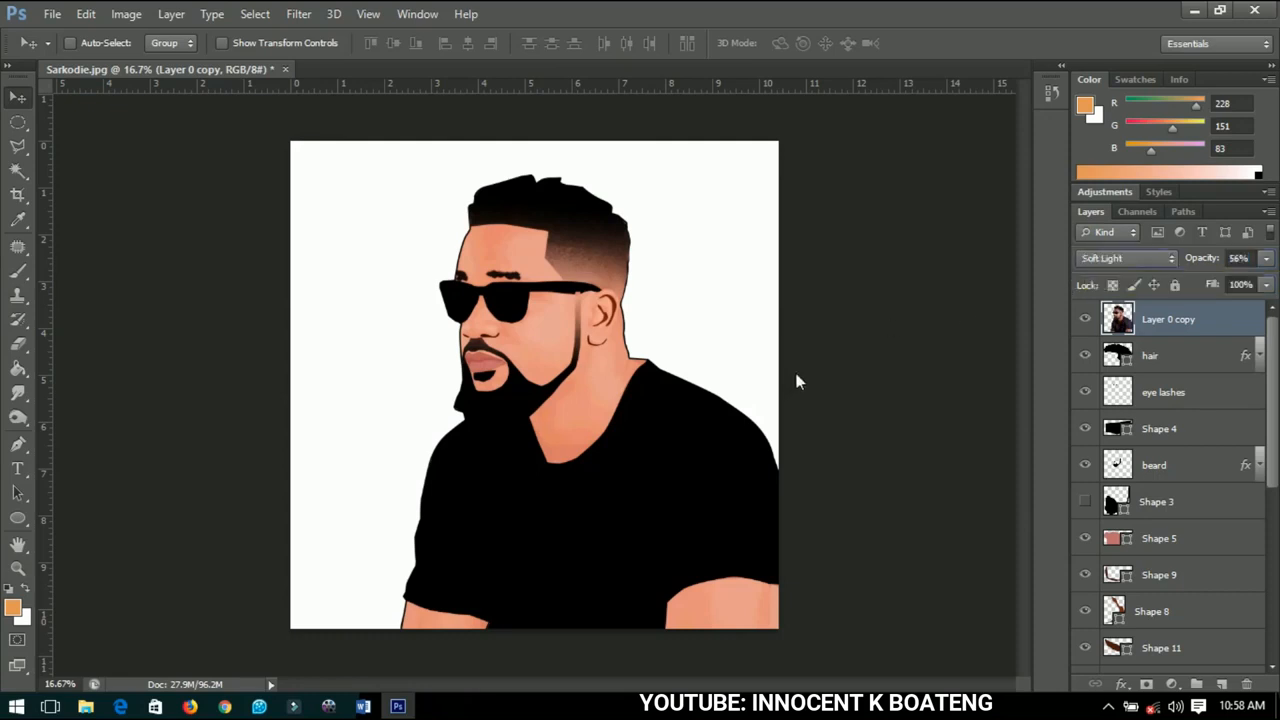
Duplicate the original photo layer, Layer 0, move the duplicate to the top of the stack and lower its opacity to 12%
scroll(1155, 460, down, 5)
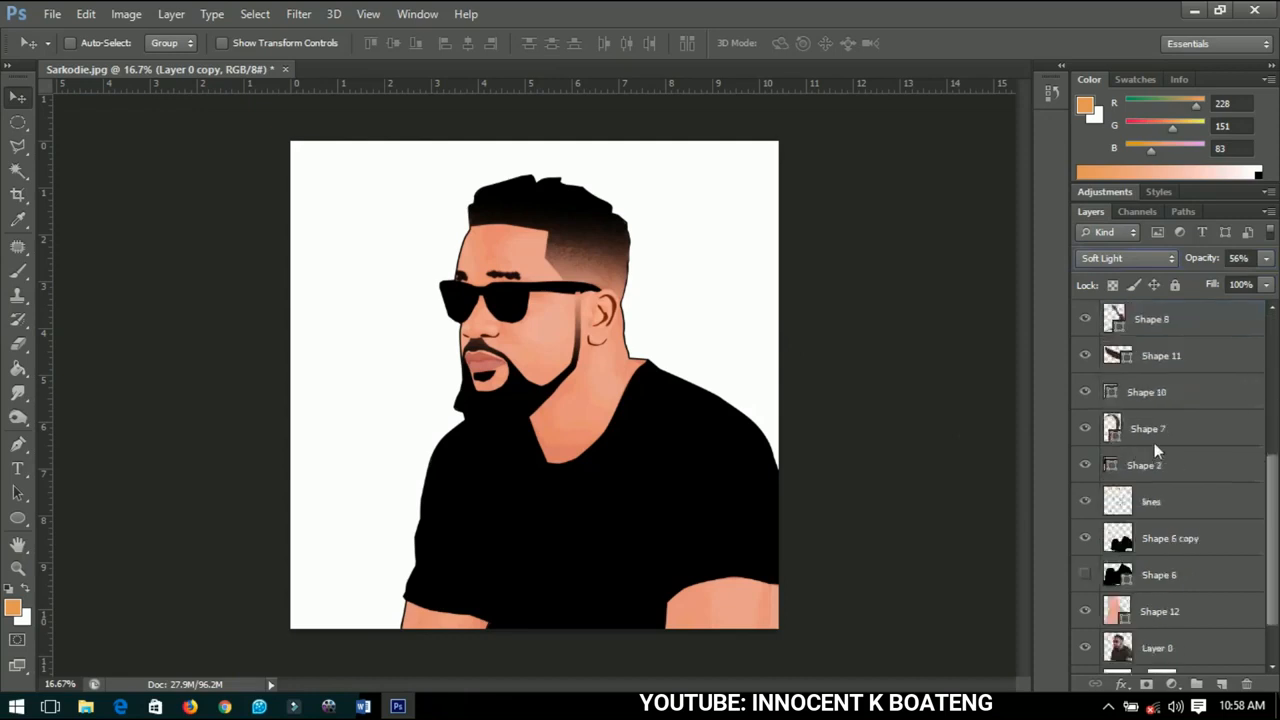
click(1162, 621)
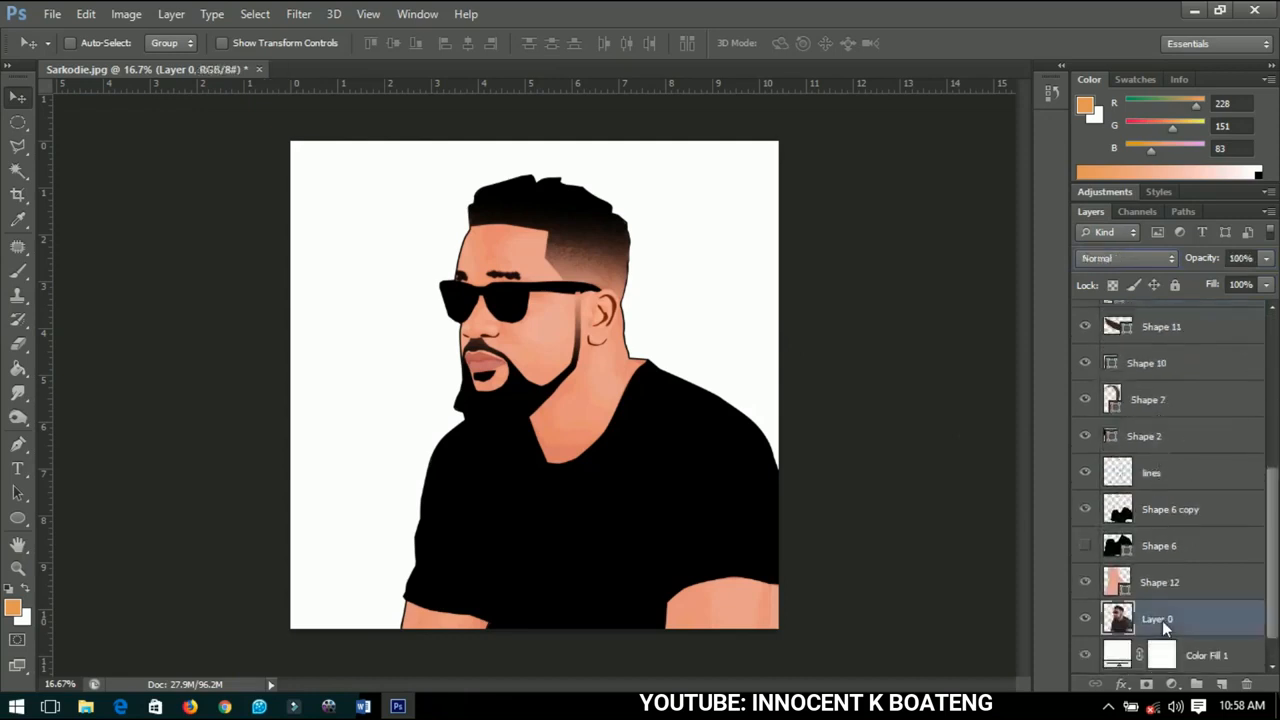
key(ctrl+j)
key(ctrl+shift+bracketright)
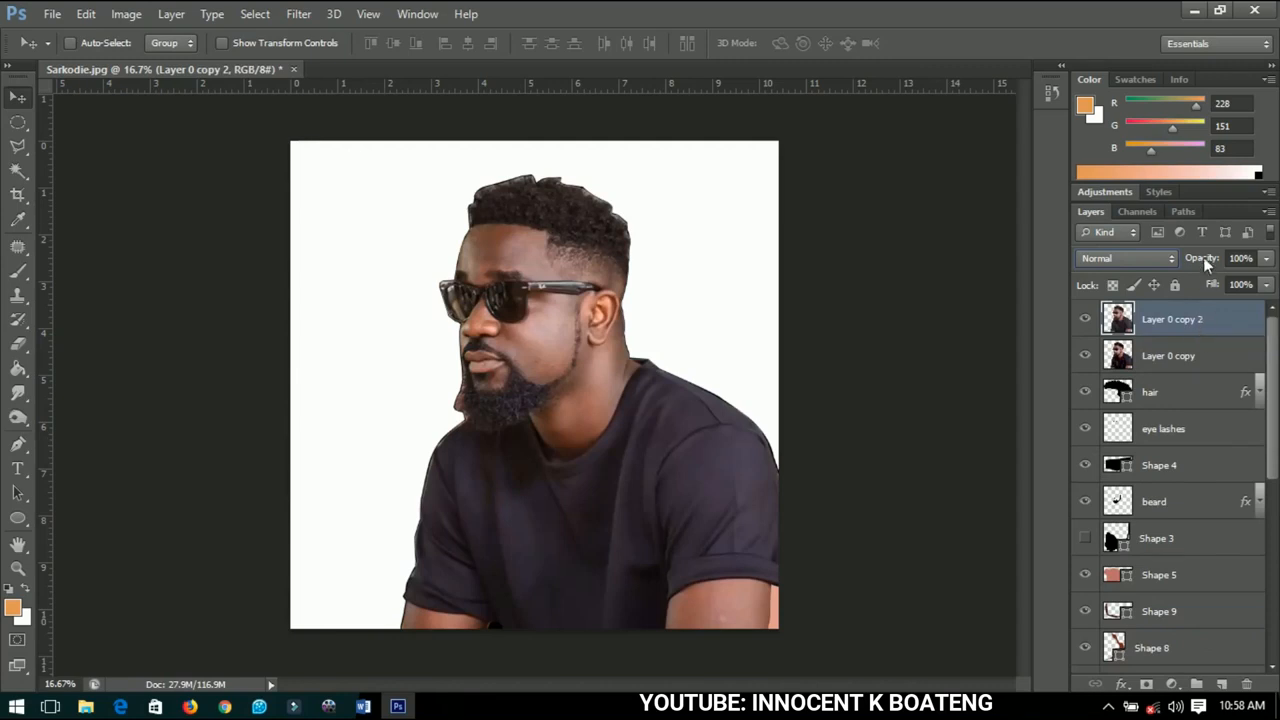
drag(1203, 257, 1131, 258)
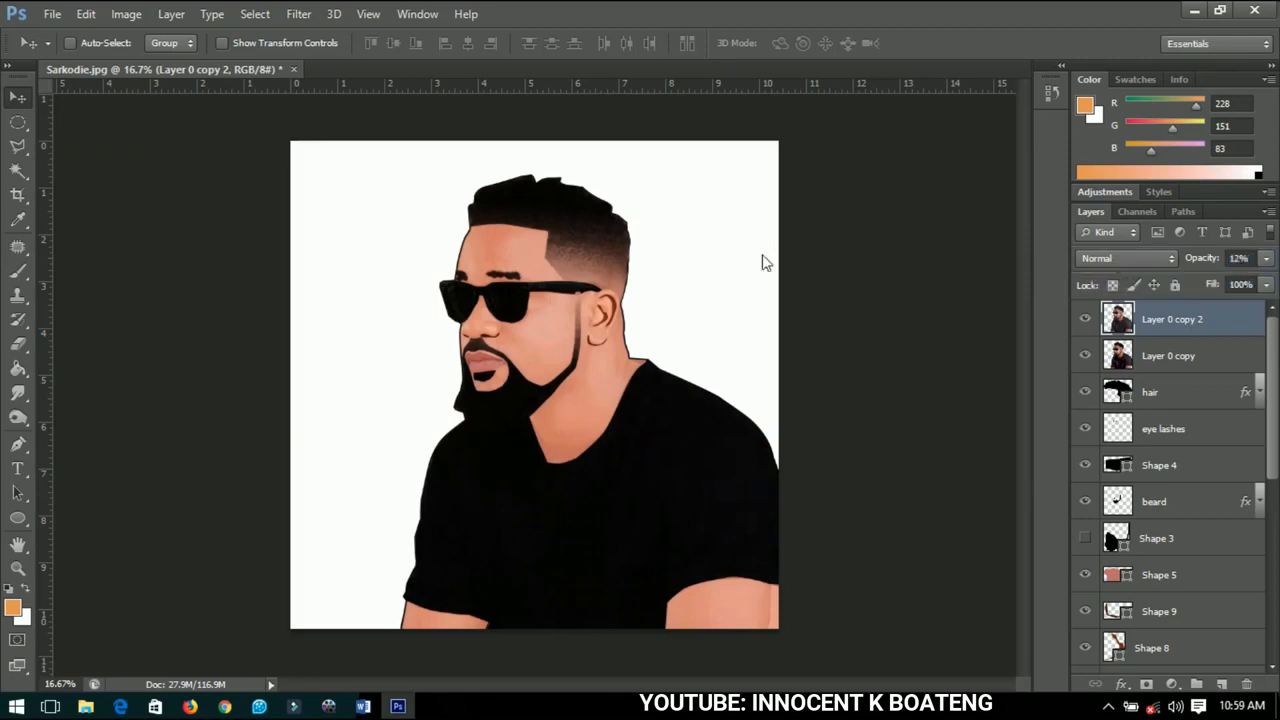
Smooth the 12% photo duplicate with the Dust & Scratches filter, using a slightly increased radius
click(314, 14)
mouse_move(428, 167)
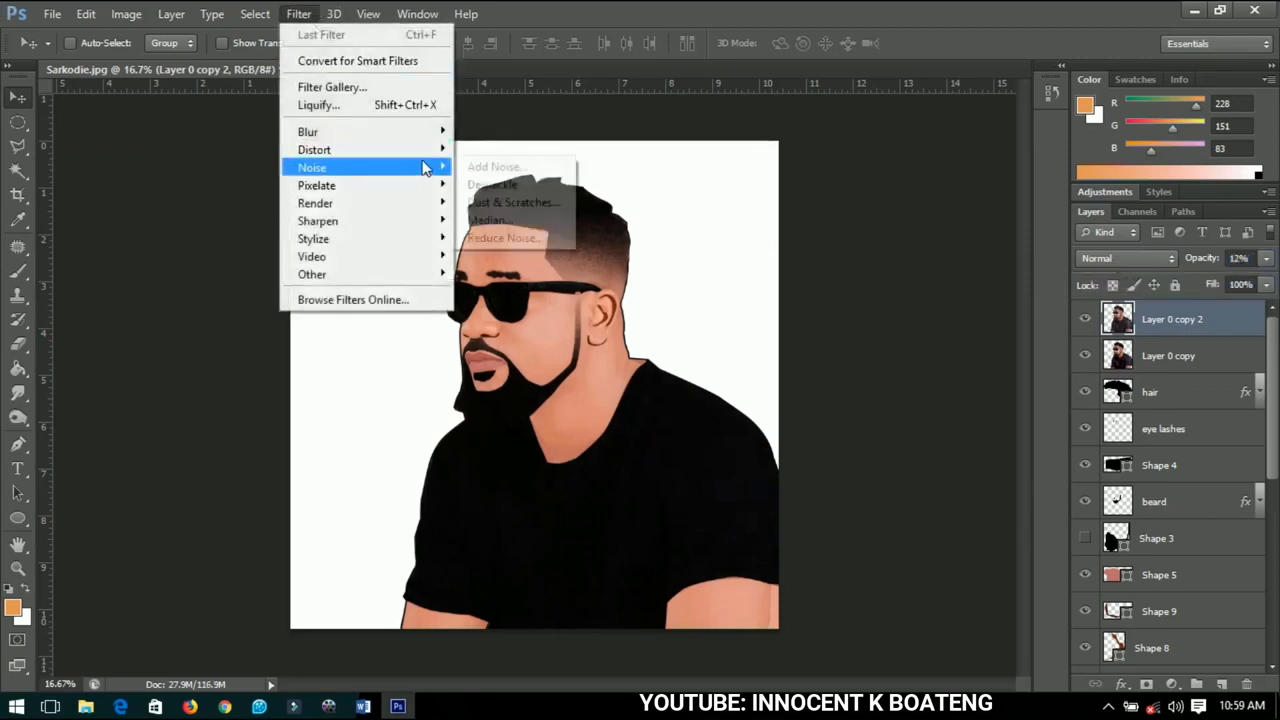
click(512, 202)
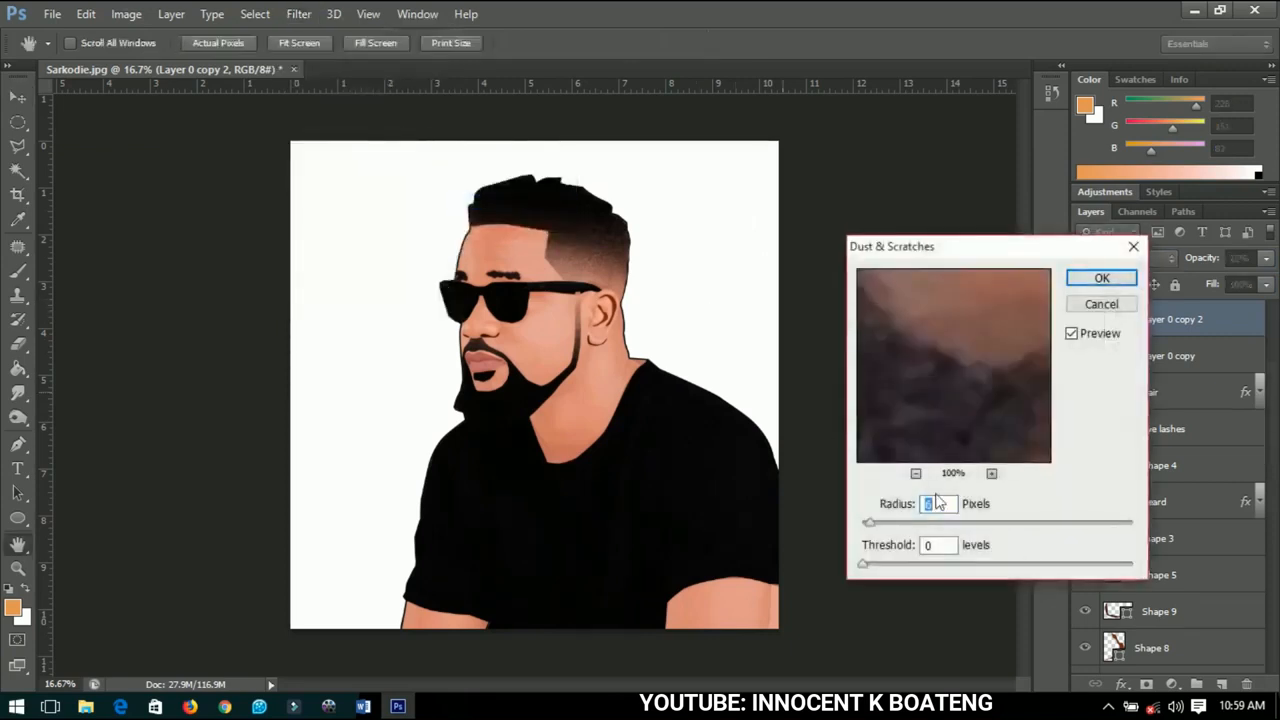
drag(869, 522, 880, 522)
click(1094, 278)
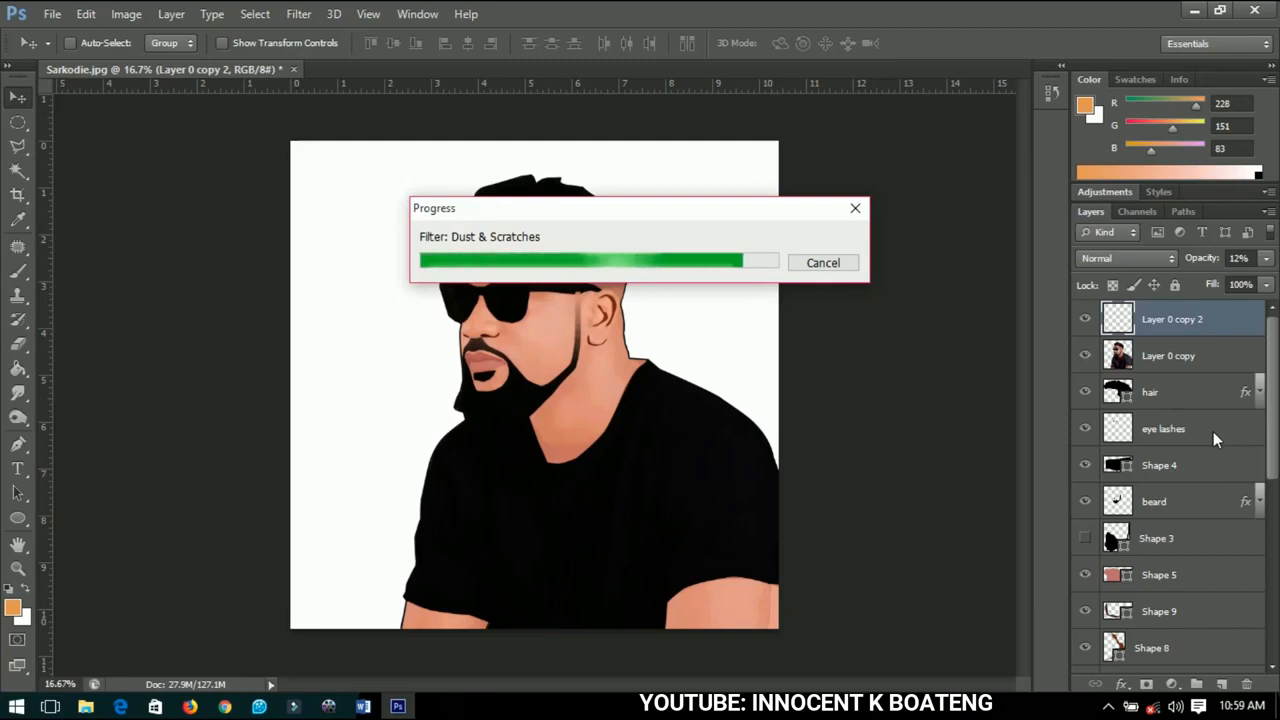
scroll(1211, 434, down, 10)
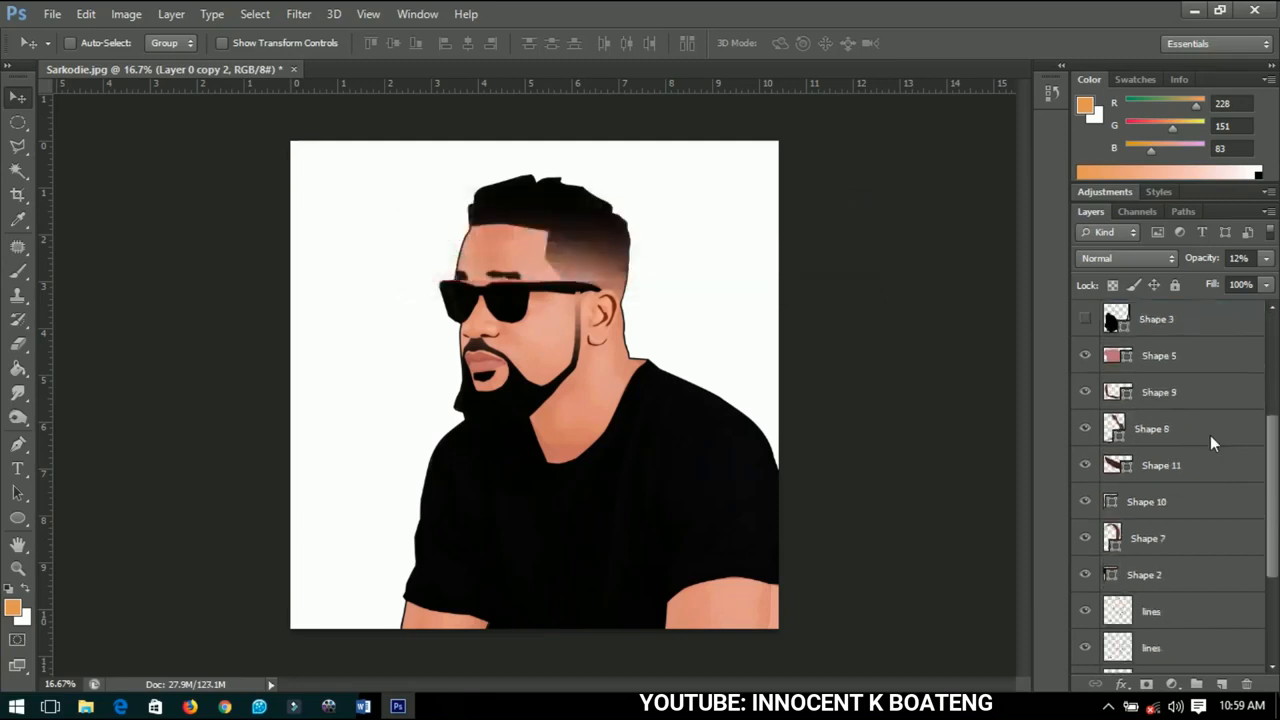
scroll(1210, 436, up, 5)
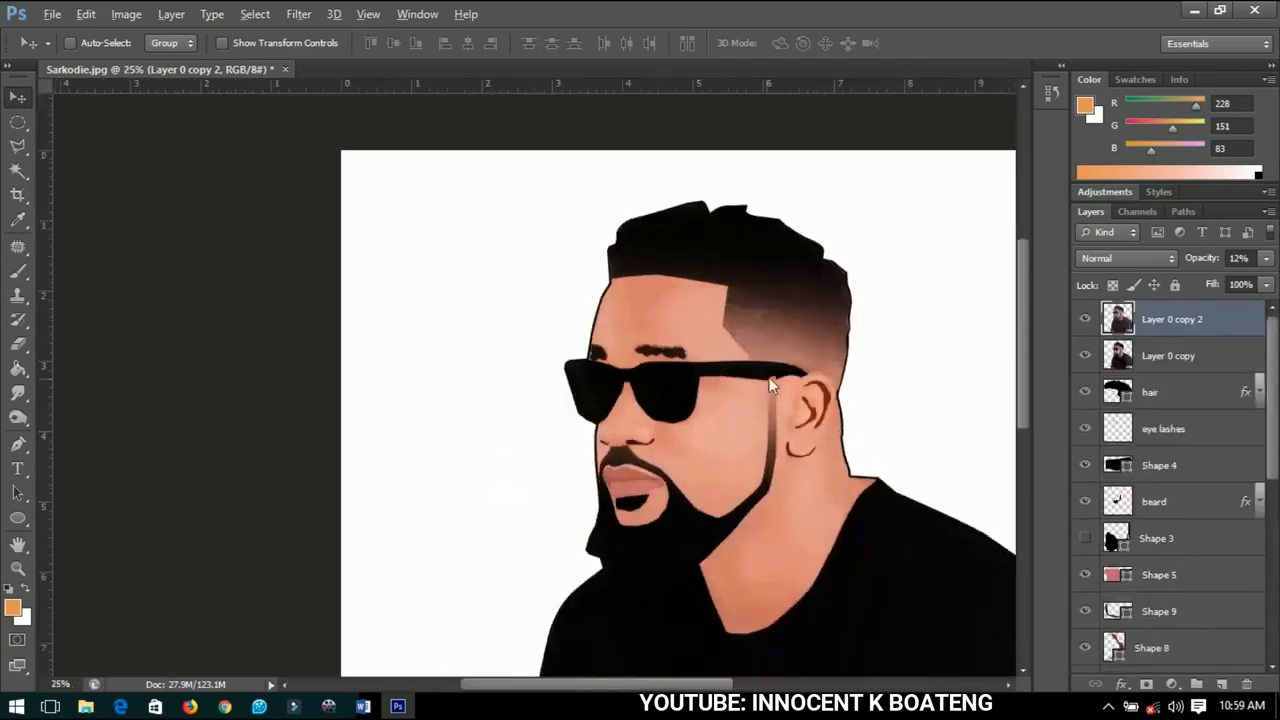
On the beard layer, outline the tip of the sideburn overlapping the sunglasses arm with the Polygonal Lasso, delete it and deselect
scroll(770, 375, up, 3)
scroll(767, 400, up, 1)
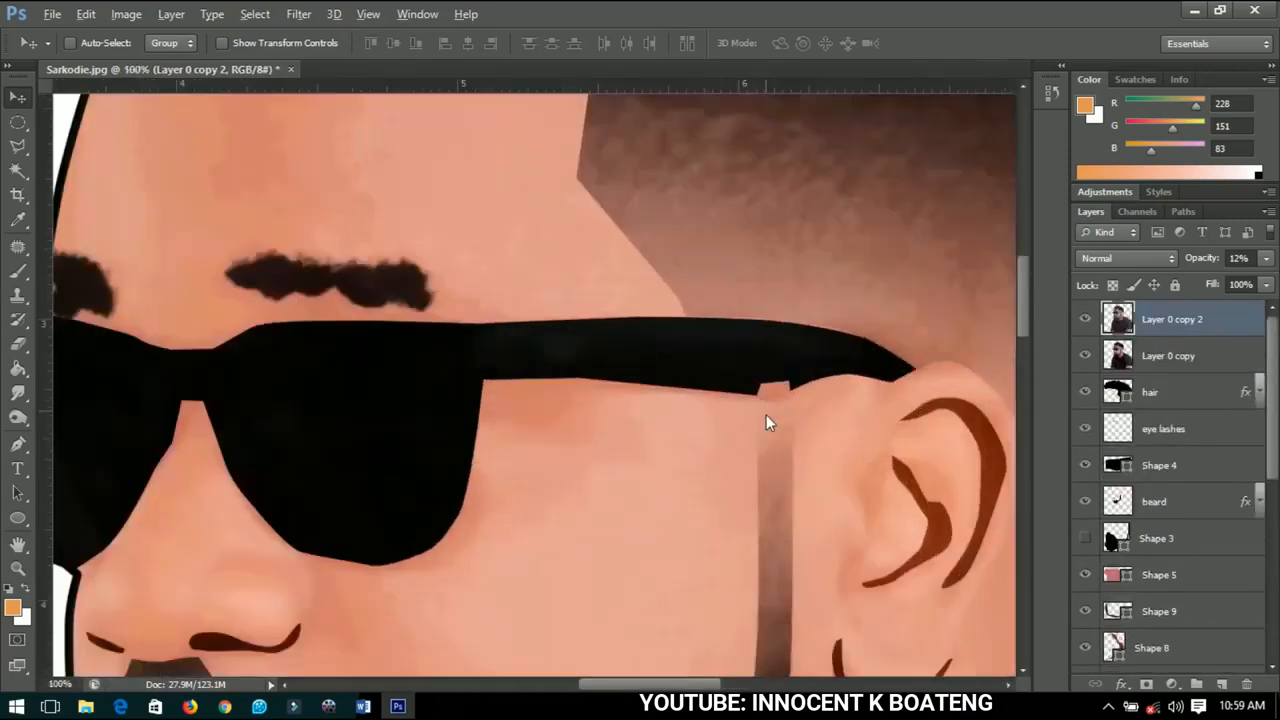
right_click(771, 446)
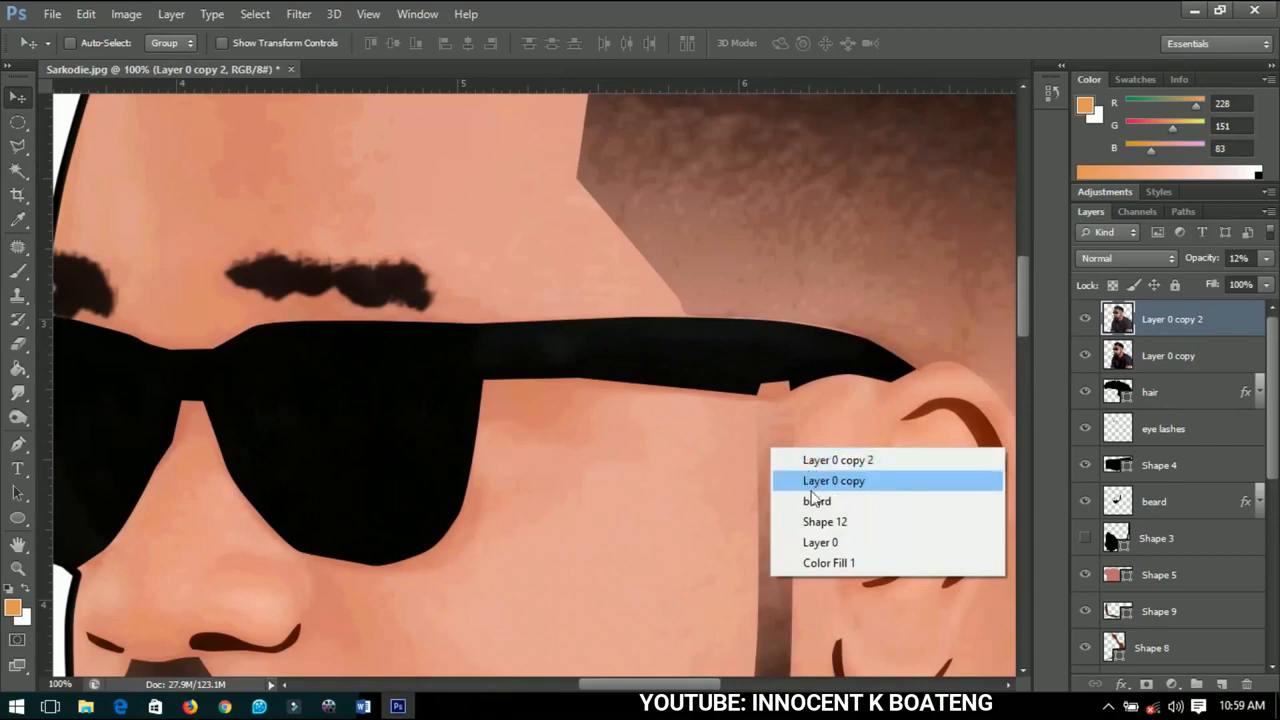
click(817, 501)
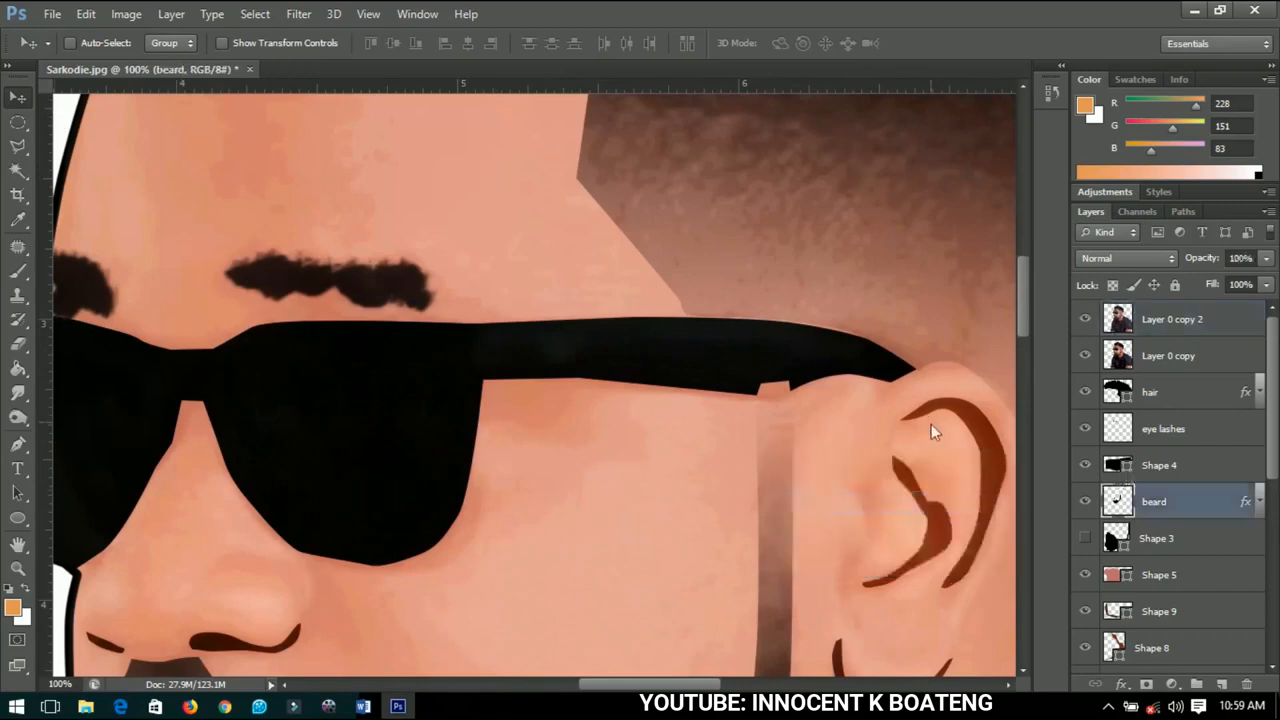
right_click(1214, 512)
click(3, 120)
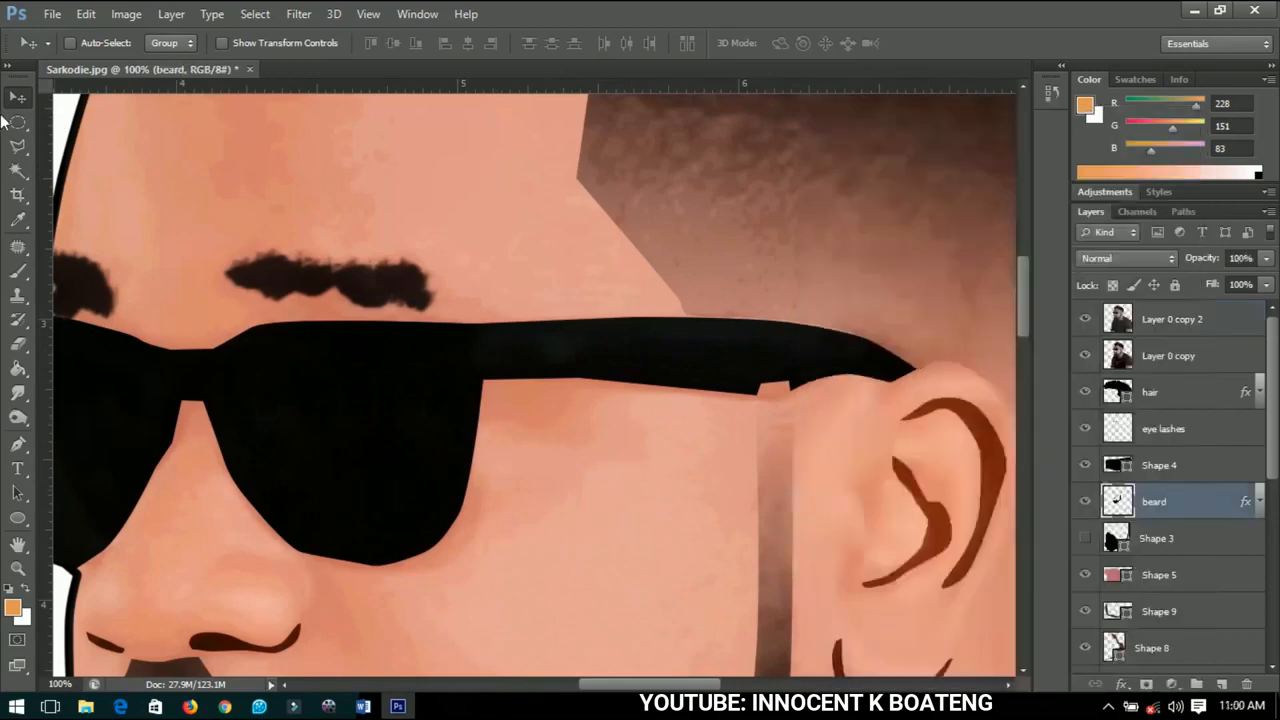
click(17, 145)
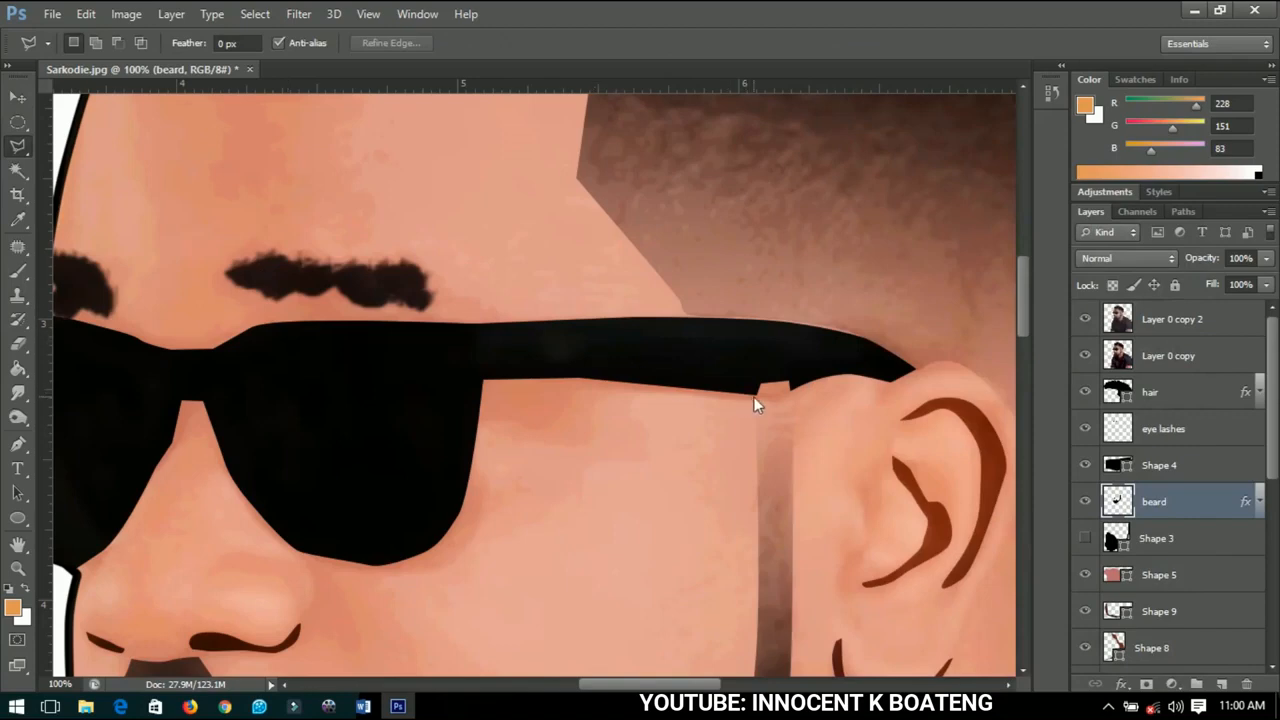
click(791, 390)
click(802, 378)
click(792, 365)
click(744, 381)
double_click(754, 395)
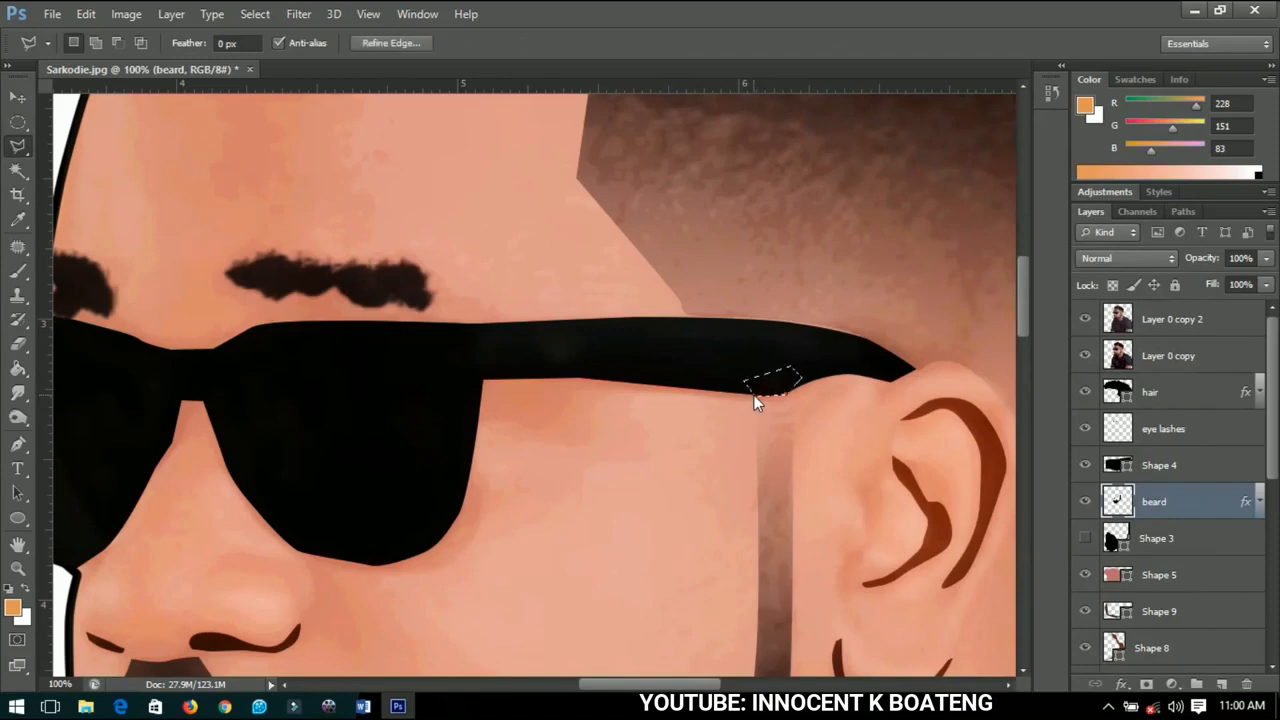
key(Delete)
key(ctrl+d)
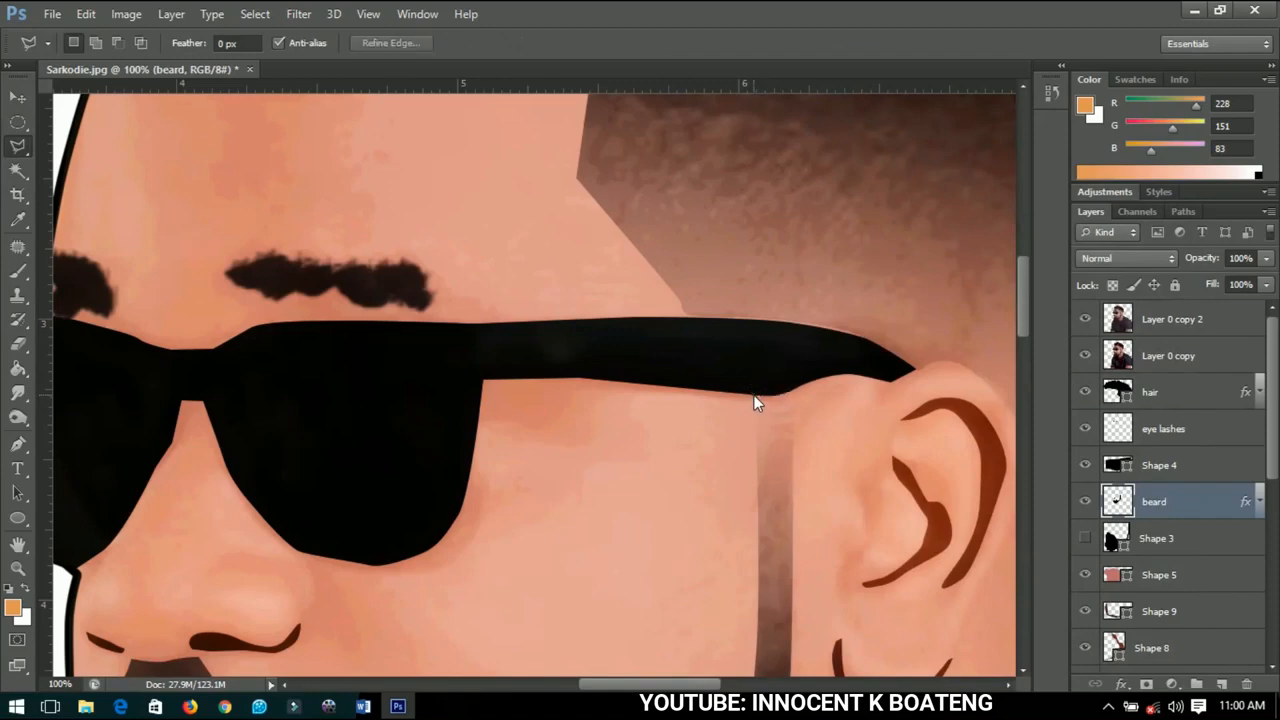
key(ctrl+0)
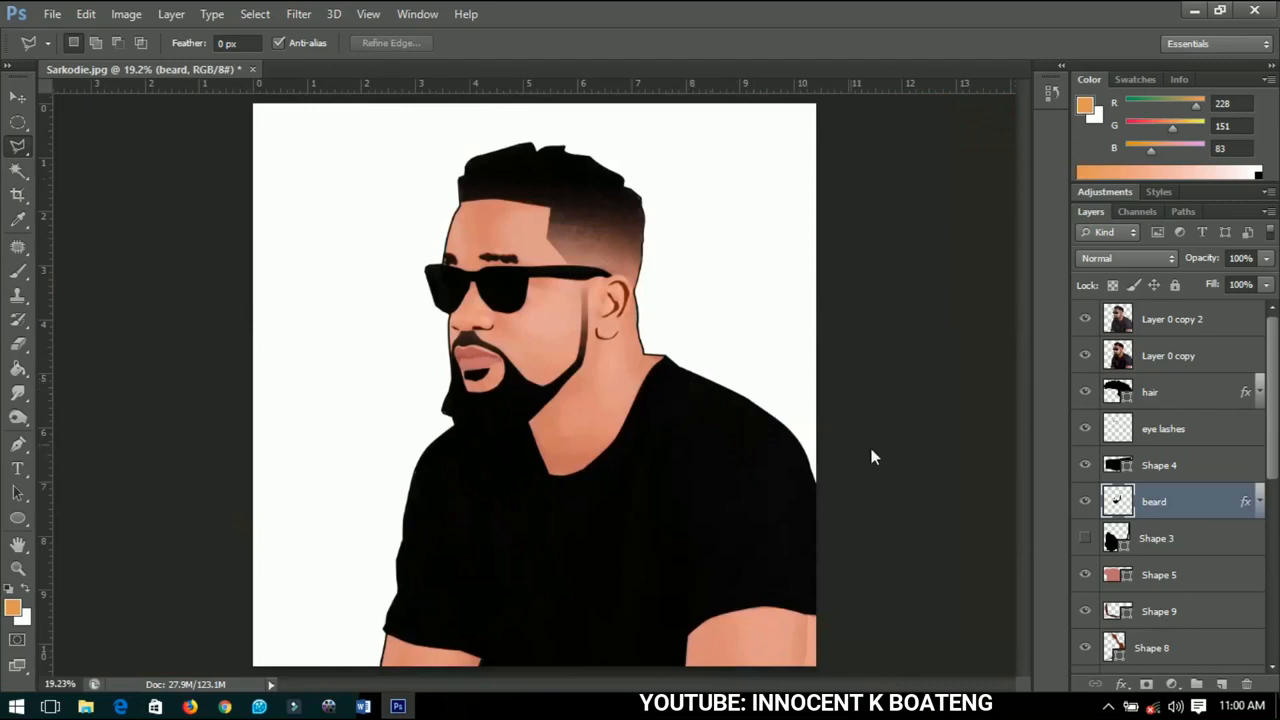
Hide the lines layer above Shape 6 copy and recolour the Color Fill 1 background to bright cyan, 00fffc
scroll(1184, 485, down, 5)
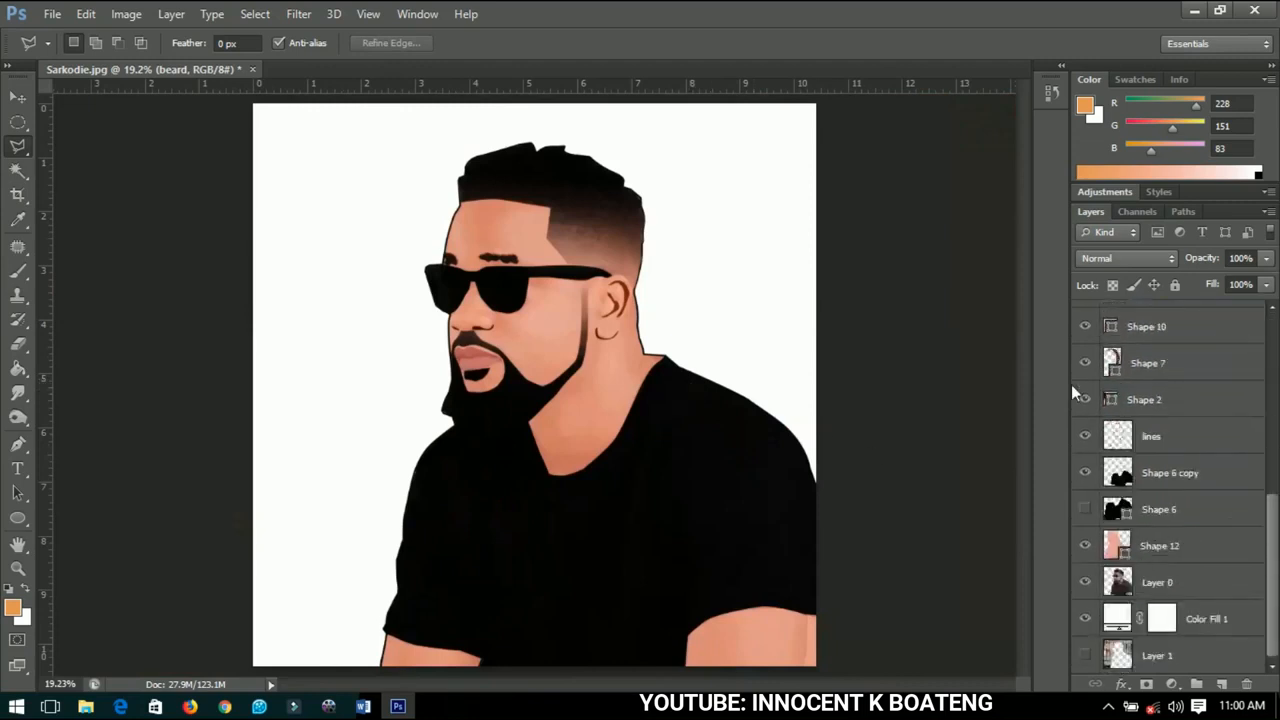
click(1085, 436)
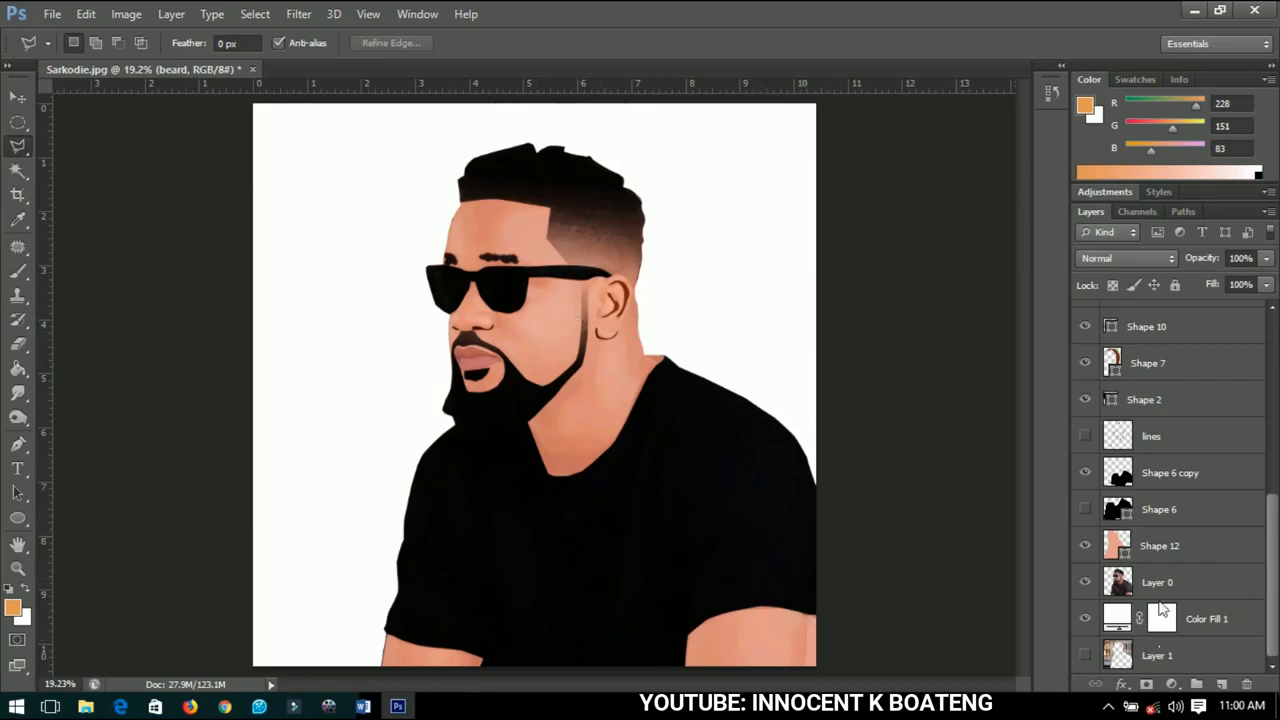
double_click(1118, 622)
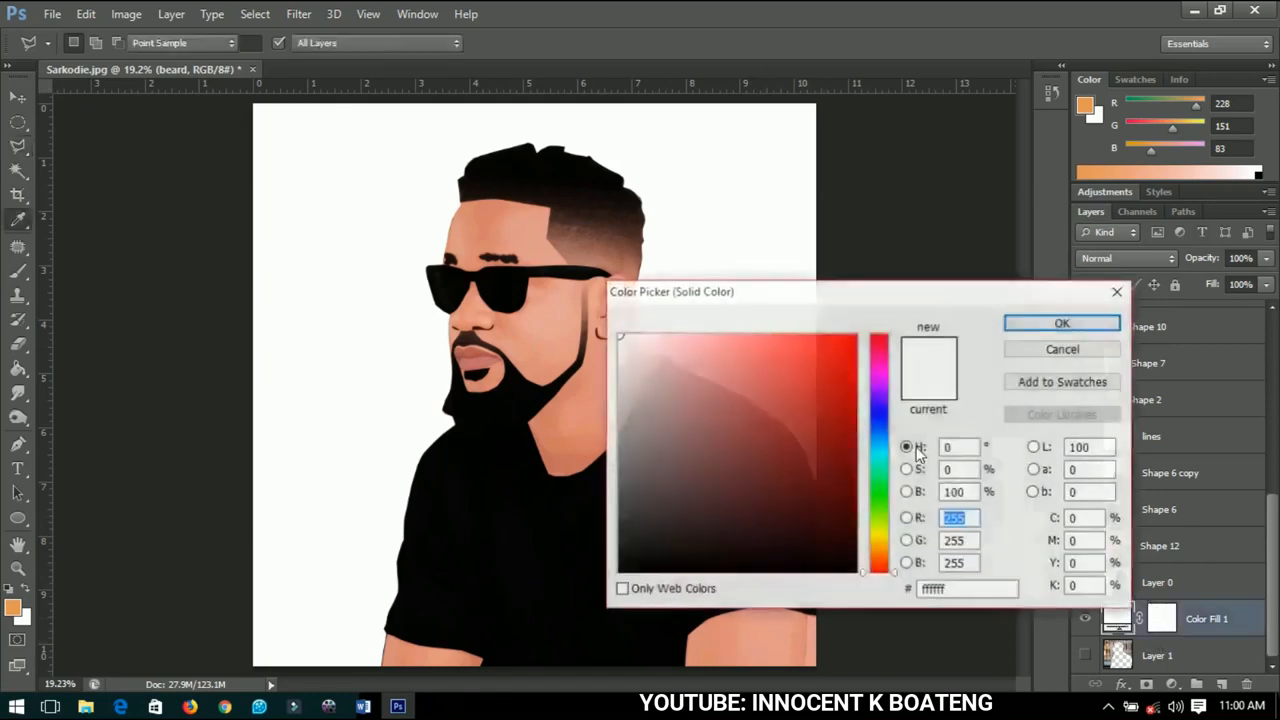
click(876, 455)
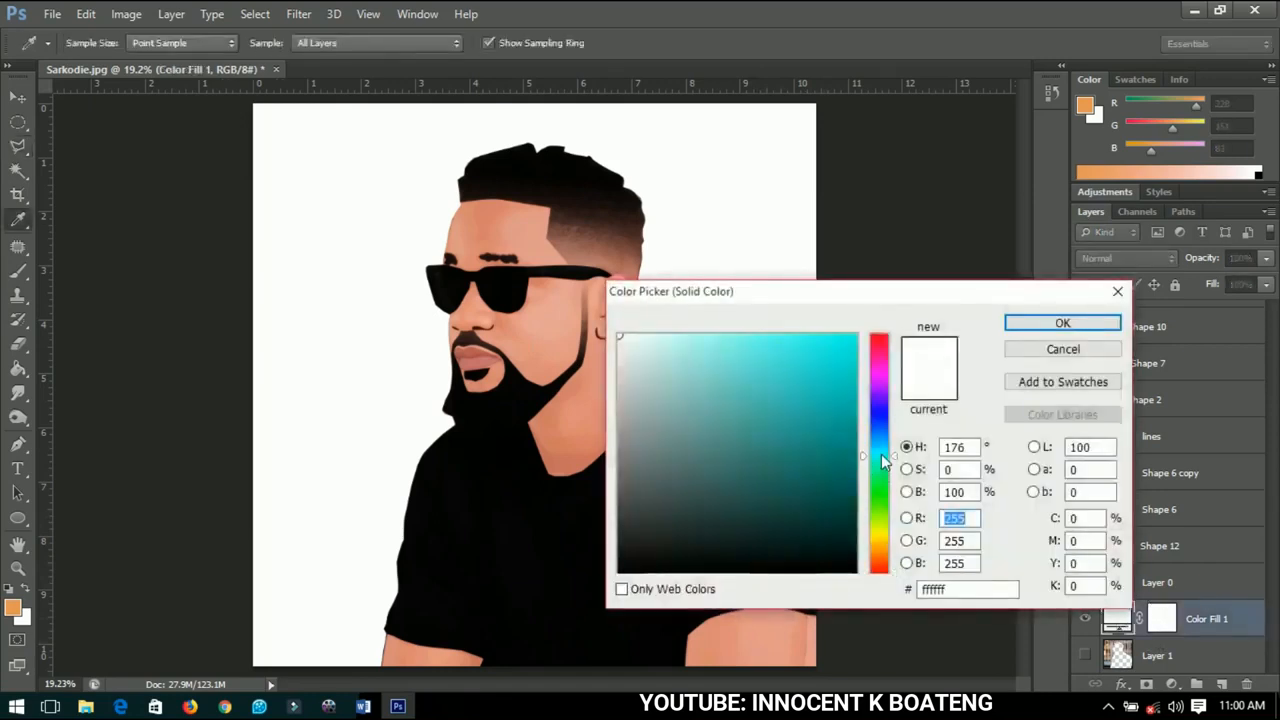
click(857, 340)
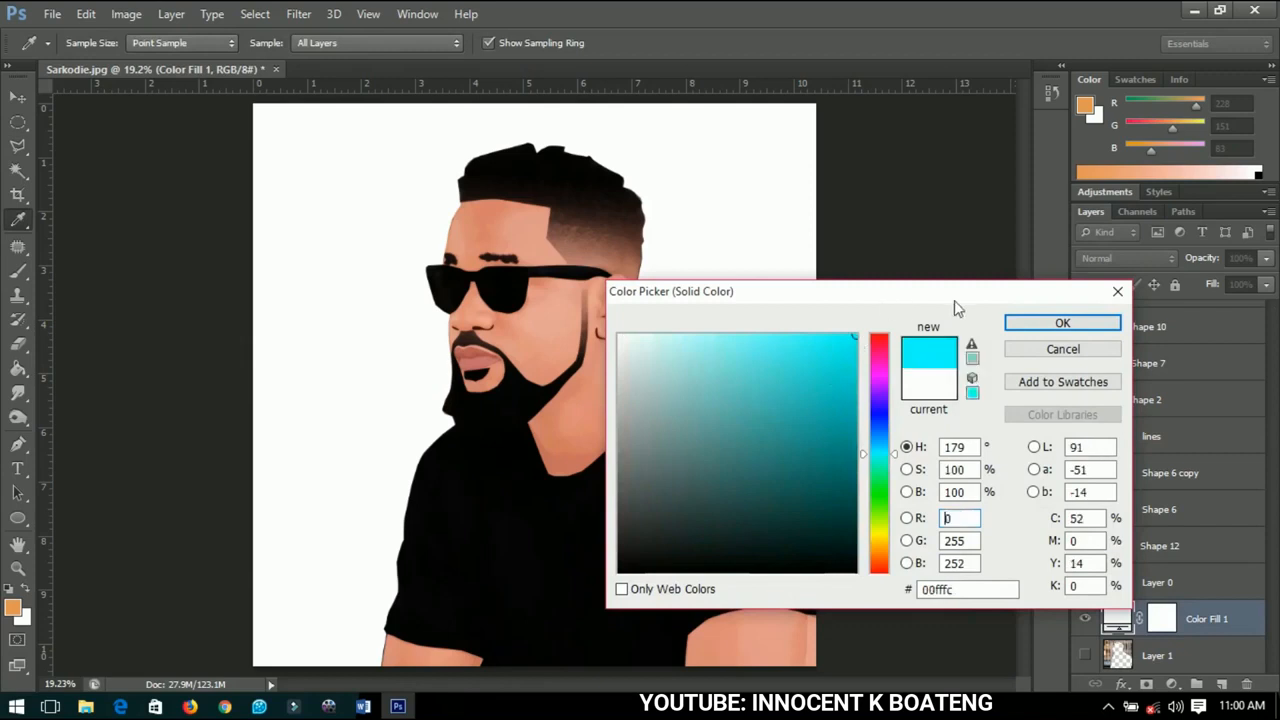
click(1030, 321)
key(l)
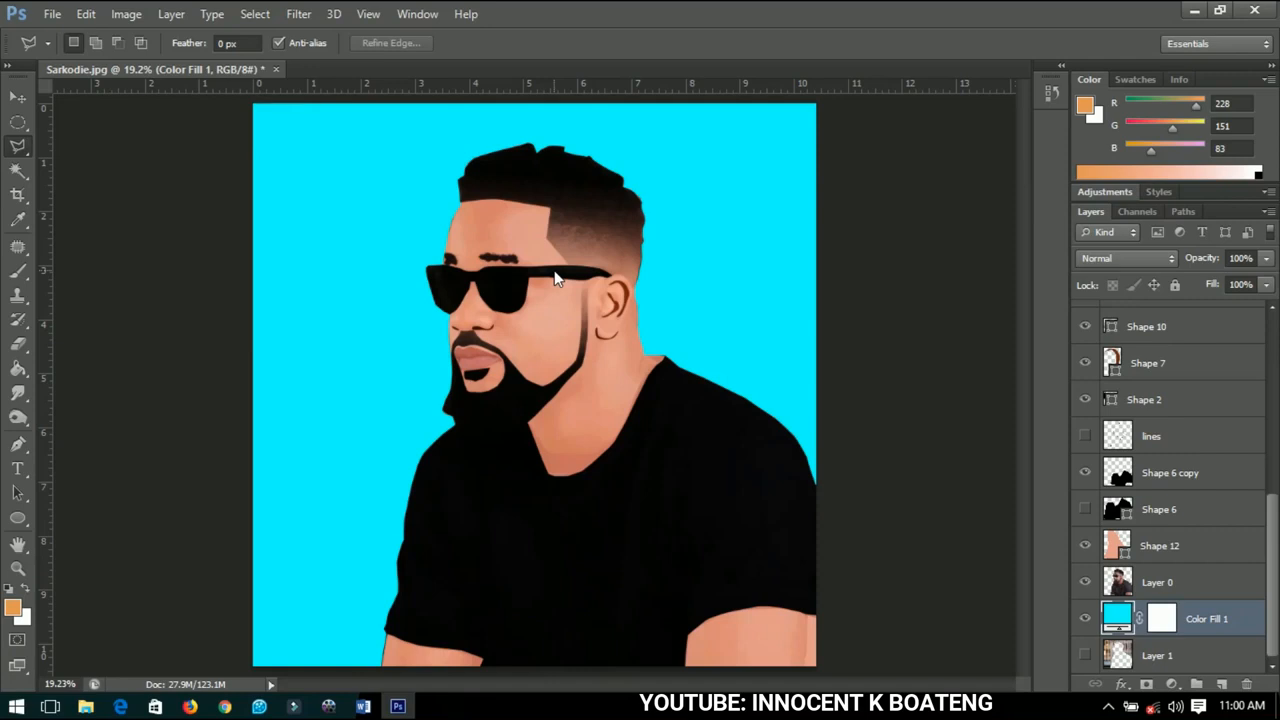
click(17, 97)
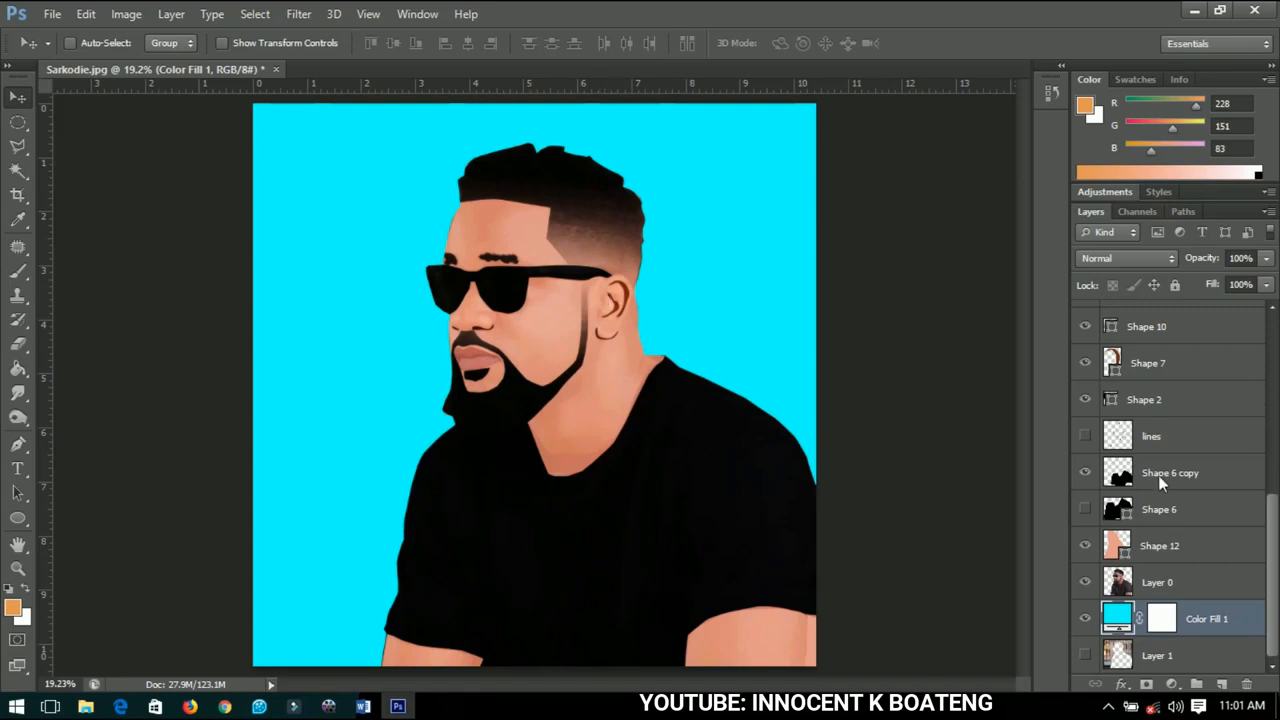
scroll(1158, 475, up, 3)
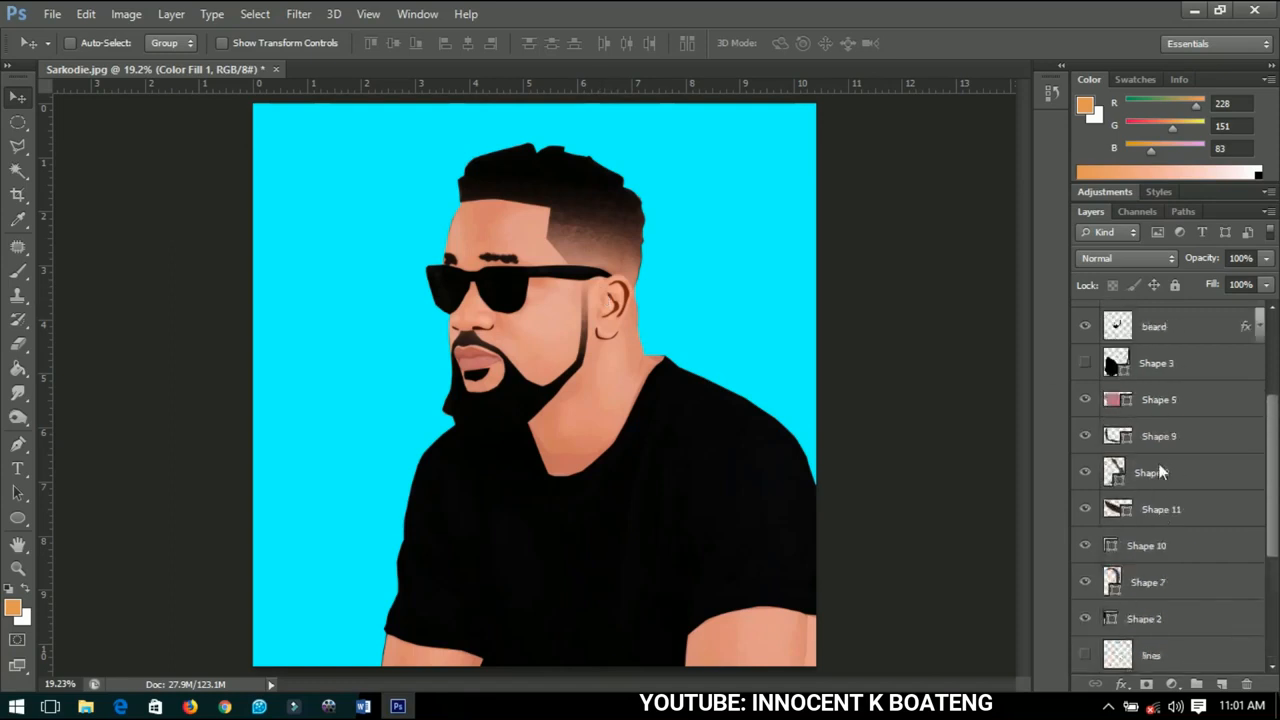
scroll(1158, 454, up, 2)
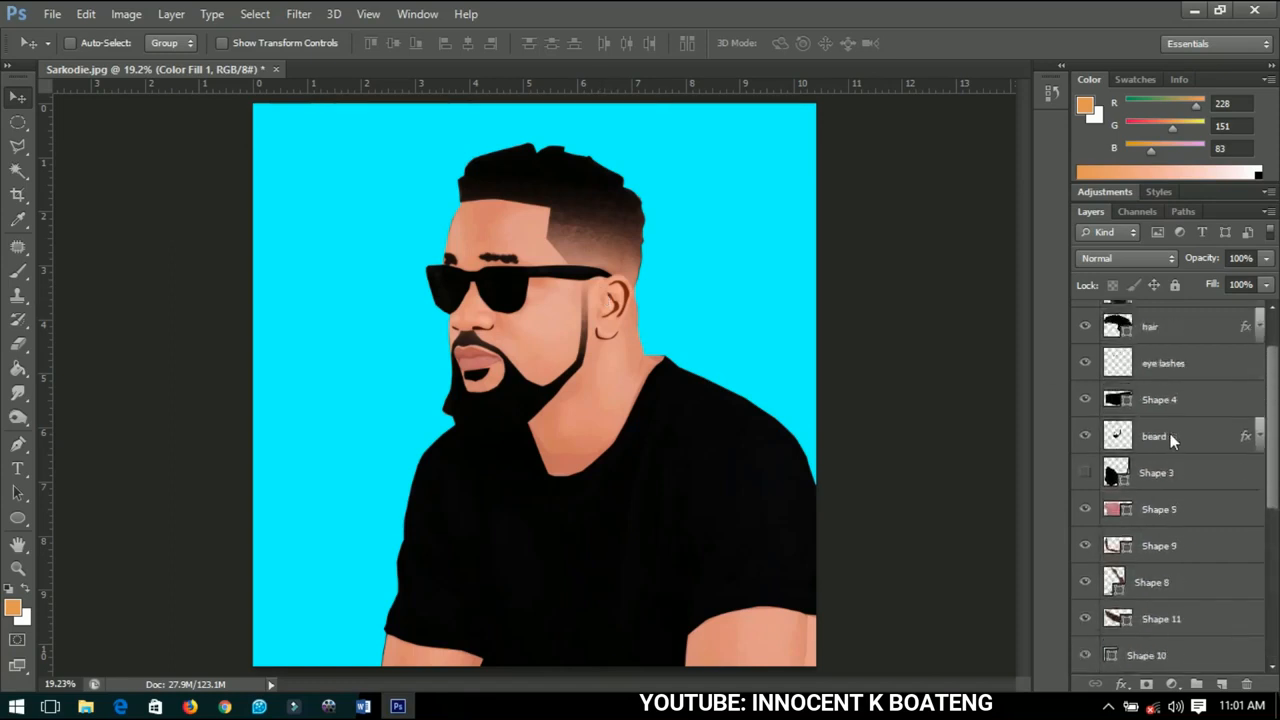
scroll(1170, 438, up, 1)
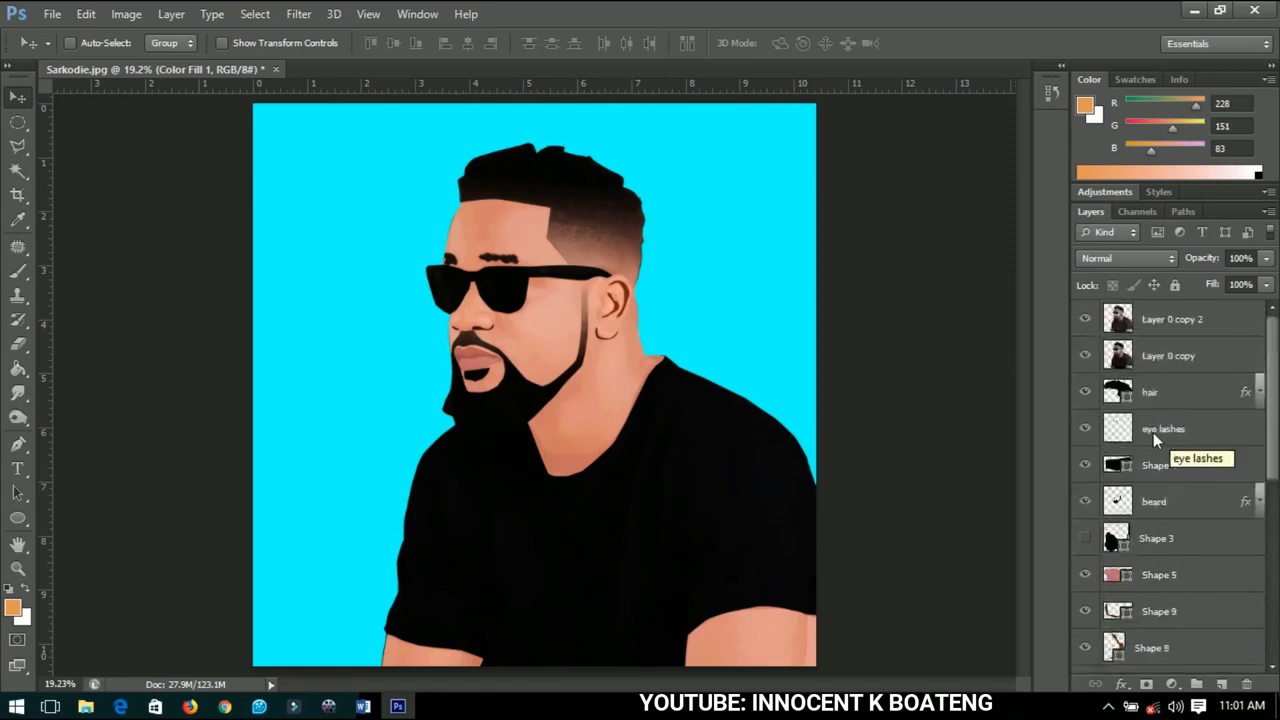